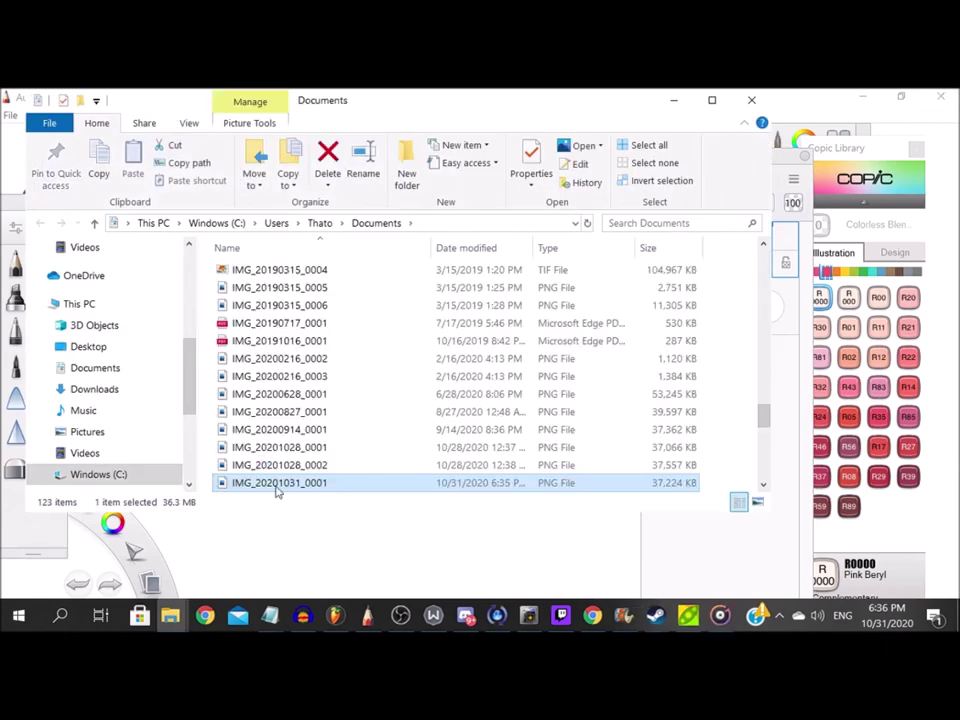
Open the scanned drawing IMG_20201031_0001 from the Documents folder in SketchBook.
mouse_move(450, 463)
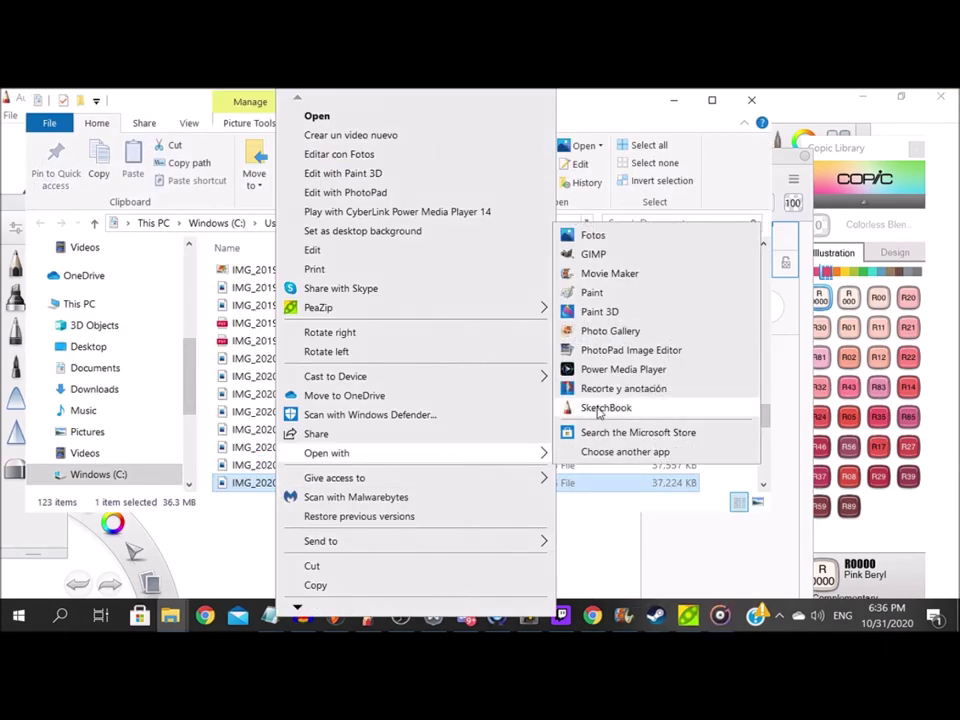
left_click(605, 406)
scroll(388, 229, "up", 3)
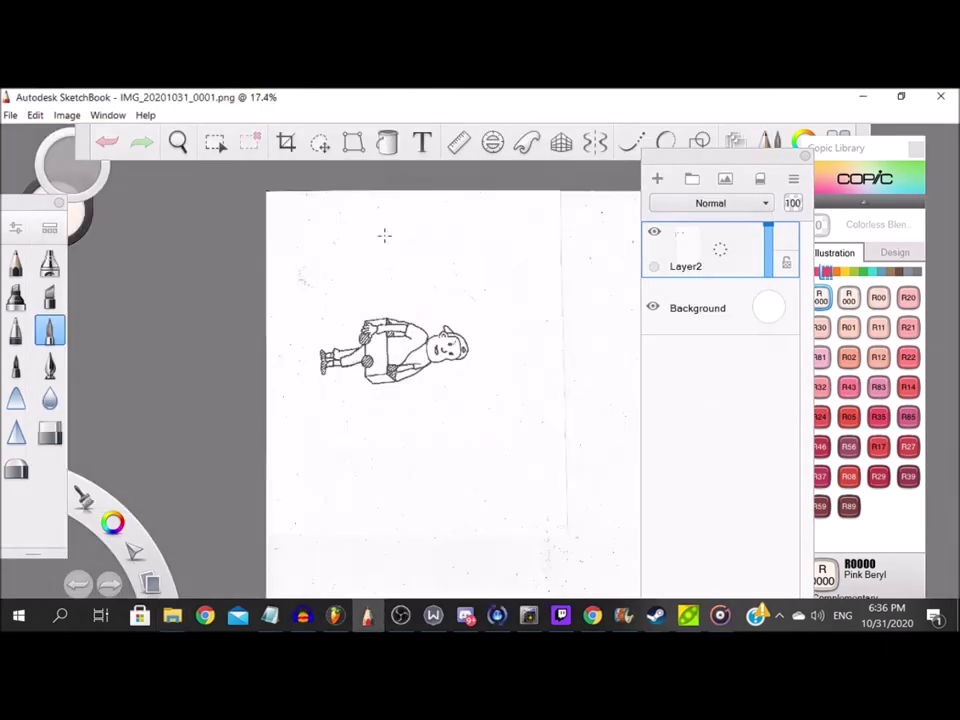
Crop the canvas to a tight rectangle around the scanned character.
left_click(286, 142)
left_click_drag(496, 408, 302, 298)
left_click(838, 180)
Rotate the image clockwise three times so the character stands upright.
left_click(67, 116)
left_click(128, 242)
left_click(74, 117)
left_click(126, 242)
left_click(67, 116)
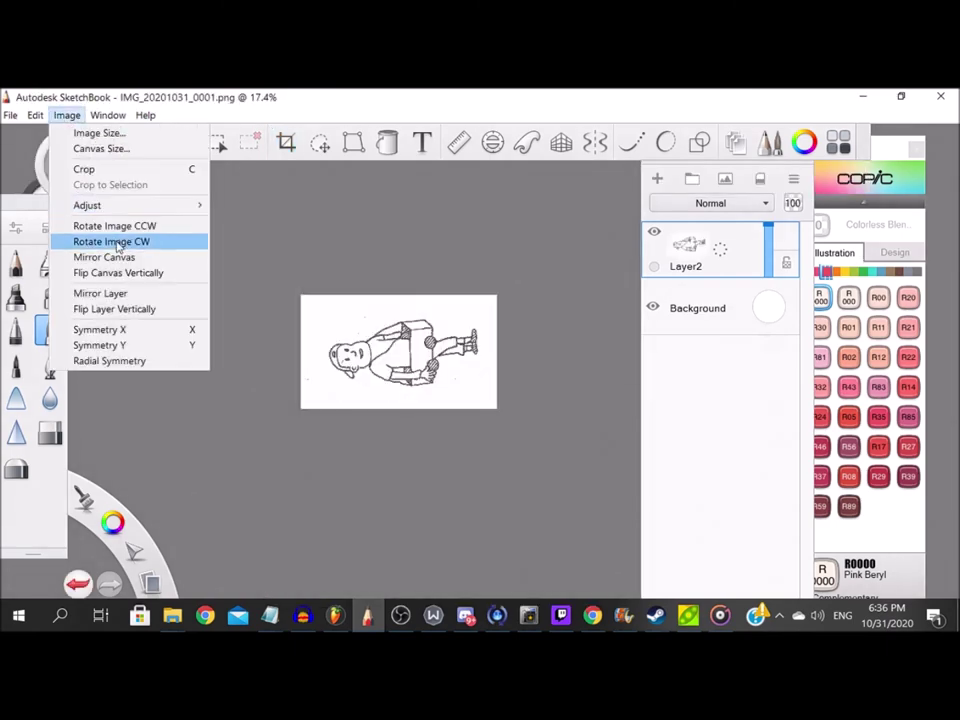
left_click(121, 242)
scroll(308, 281, "up", 3)
scroll(273, 306, "down", 1)
Add a new layer above the scanned sketch and turn on stroke smoothing for the brush.
left_click(657, 179)
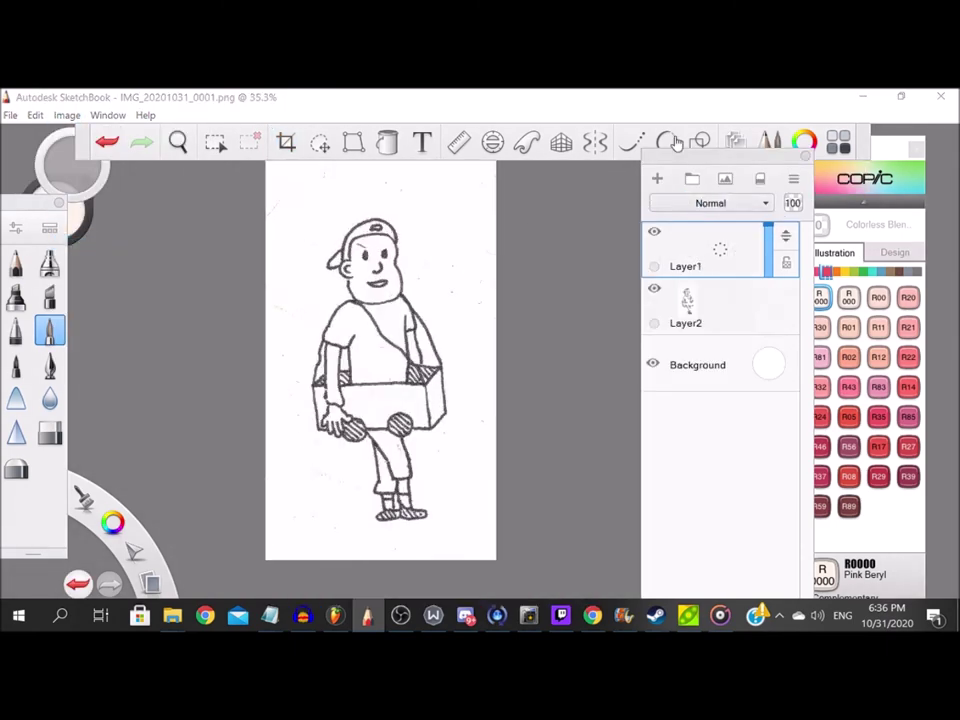
left_click(632, 142)
double_click(49, 335)
left_click(631, 392)
left_click(666, 175)
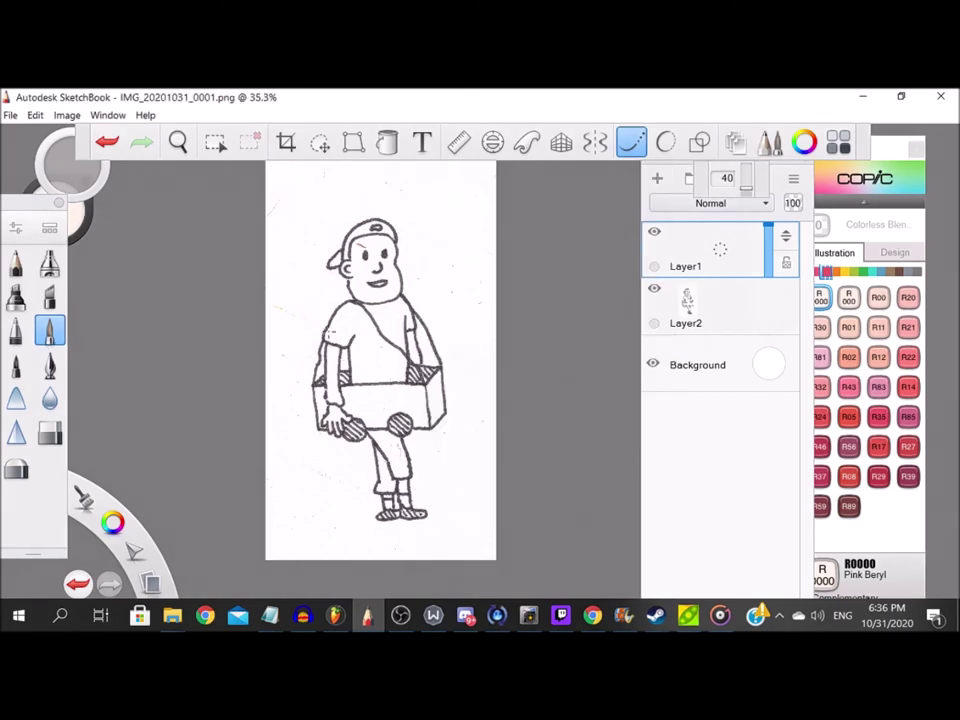
Choose Copic 110 Special Black and ink the outline of the character's left-hand shoulder and sleeve.
scroll(326, 328, "up", 8)
left_click(918, 272)
left_click(908, 447)
left_click_drag(384, 300, 337, 407)
mouse_move(509, 285)
left_mouse_down()
mouse_move(429, 254)
mouse_move(351, 292)
mouse_move(304, 356)
mouse_move(244, 469)
mouse_move(350, 580)
left_mouse_up()
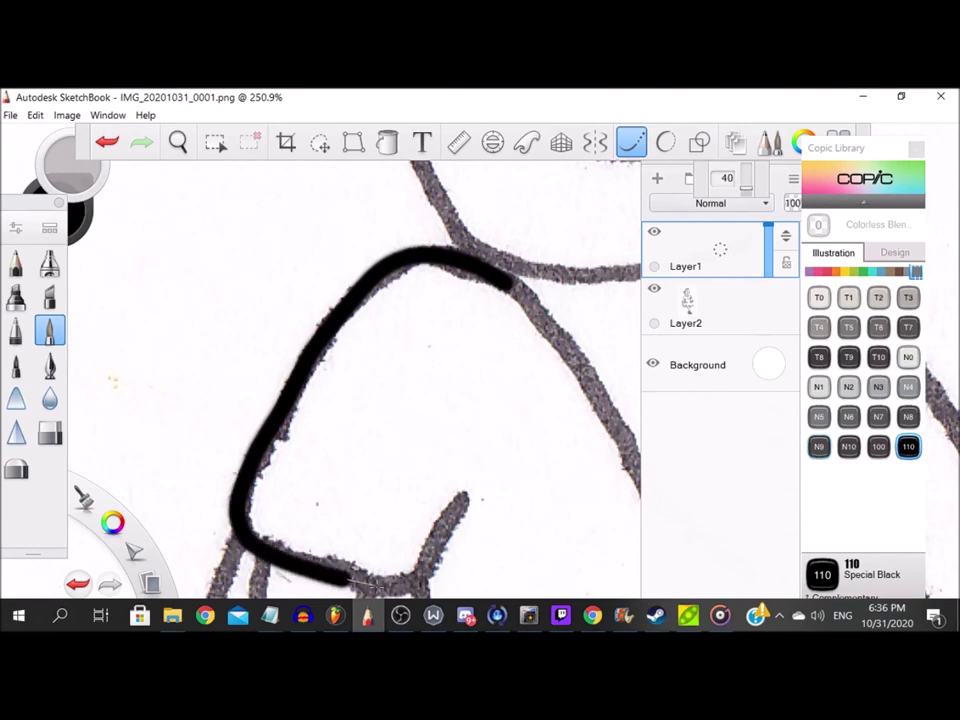
Ink both sides of the forearm from the sleeve down to the wrist.
scroll(400, 400, "down", 5)
scroll(338, 196, "up", 5)
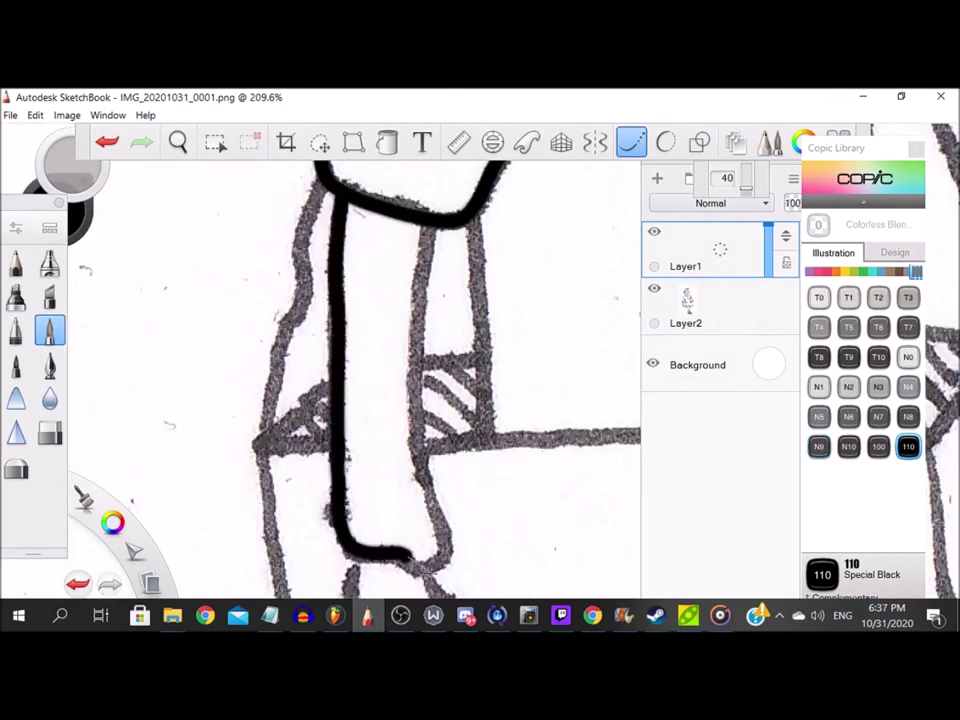
mouse_move(441, 506)
left_mouse_down()
mouse_move(422, 462)
mouse_move(430, 206)
left_mouse_up()
Ink the outline of the hand, tracing each finger and the thumb back to the wrist.
scroll(420, 207, "down", 5)
scroll(364, 343, "up", 7)
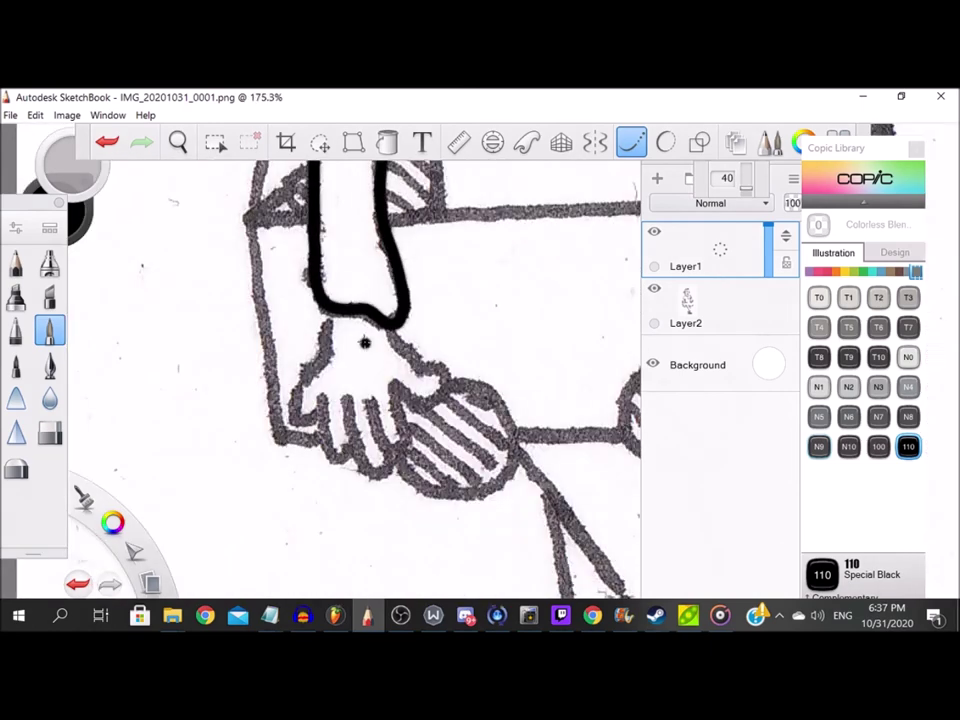
mouse_move(298, 288)
left_mouse_down()
mouse_move(262, 362)
mouse_move(283, 442)
mouse_move(330, 405)
left_mouse_up()
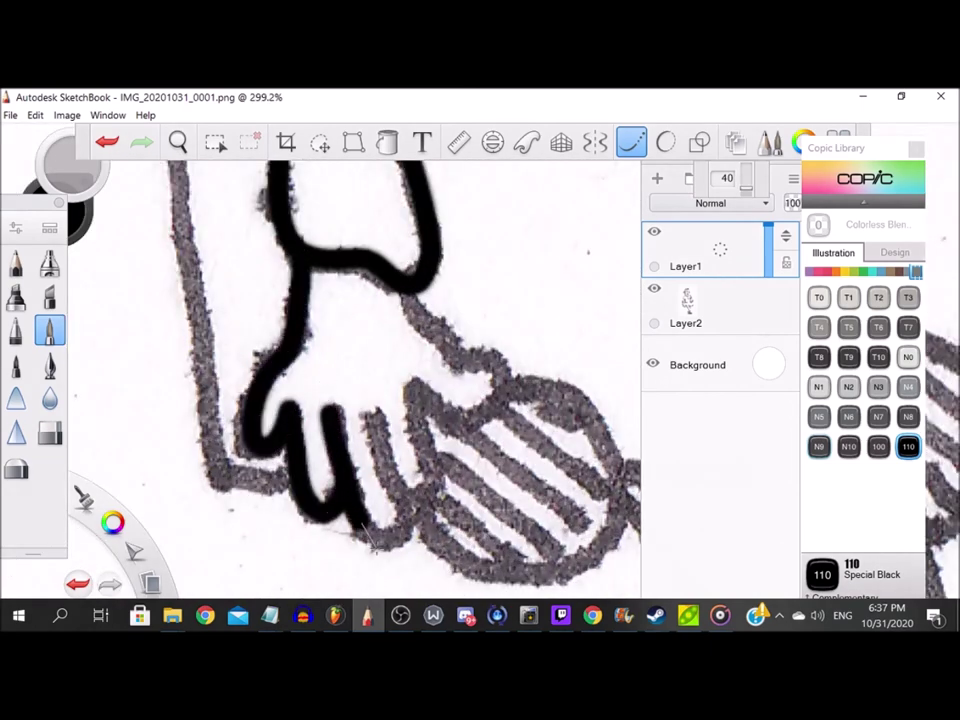
mouse_move(372, 545)
left_mouse_down()
mouse_move(411, 524)
mouse_move(381, 440)
left_mouse_up()
mouse_move(401, 500)
left_mouse_down()
mouse_move(446, 482)
mouse_move(417, 406)
left_mouse_up()
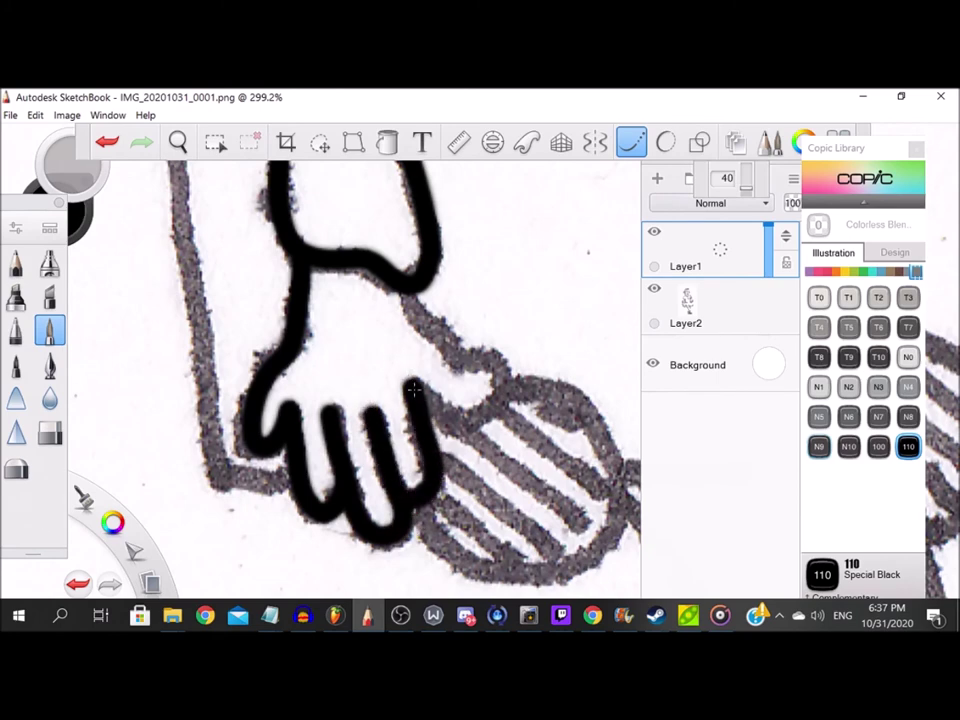
mouse_move(490, 360)
left_mouse_down()
mouse_move(431, 356)
mouse_move(402, 274)
left_mouse_up()
Ink the strap and box edge outside the forearm and the small shaded box corner beside it.
scroll(395, 300, "down", 9)
scroll(376, 288, "up", 4)
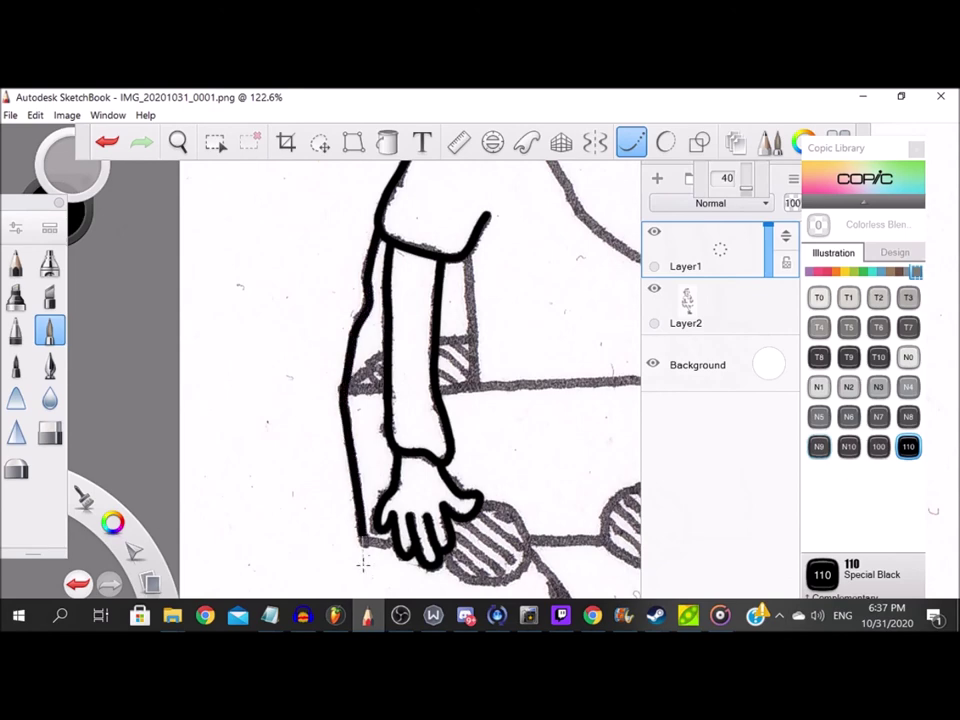
scroll(372, 332, "up", 5)
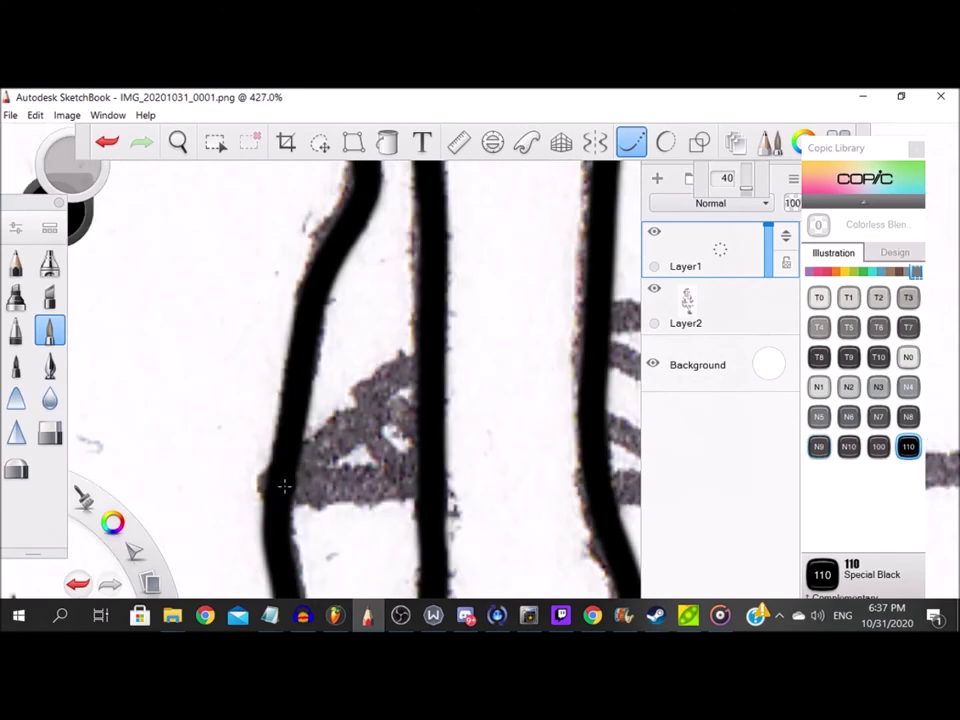
left_click_drag(335, 455, 434, 343)
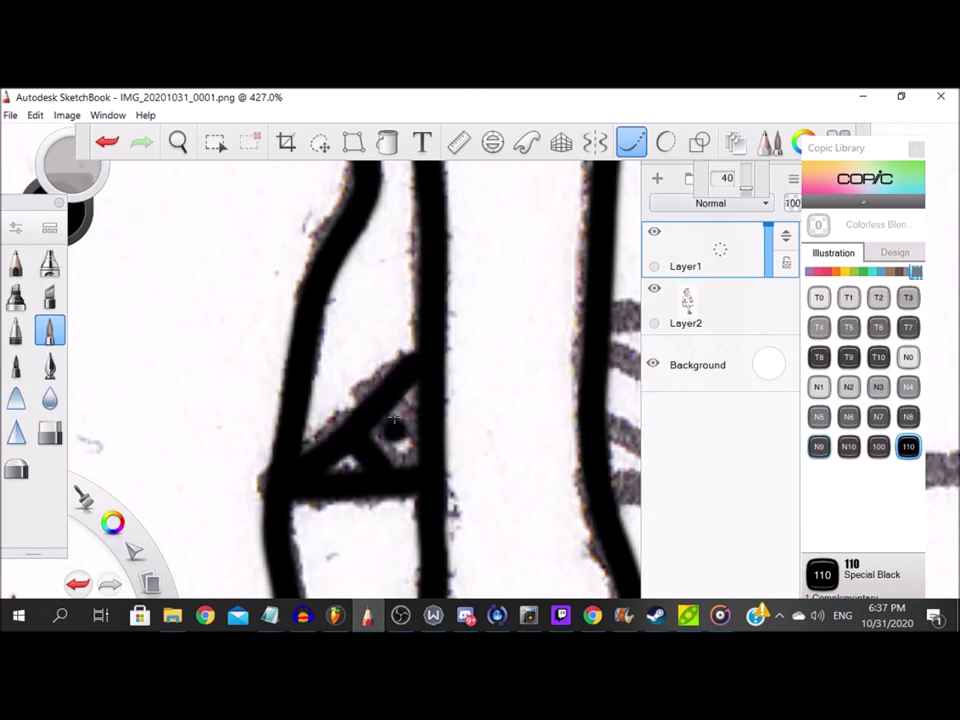
scroll(432, 480, "down", 1)
scroll(392, 403, "up", 1)
Ink the hatched box corner between the forearm and the torso, with its edges and diagonal lines.
mouse_move(335, 342)
left_mouse_down()
mouse_move(487, 334)
mouse_move(453, 364)
mouse_move(457, 527)
mouse_move(451, 512)
mouse_move(313, 523)
left_mouse_up()
left_click_drag(326, 450, 408, 506)
left_click_drag(337, 381, 461, 504)
left_click_drag(382, 354, 457, 427)
scroll(388, 373, "down", 6)
scroll(402, 248, "up", 4)
left_click_drag(404, 275, 421, 492)
Ink the wheel beside the hand, tracing its outline and diagonal hatching.
scroll(470, 515, "down", 8)
scroll(315, 462, "up", 8)
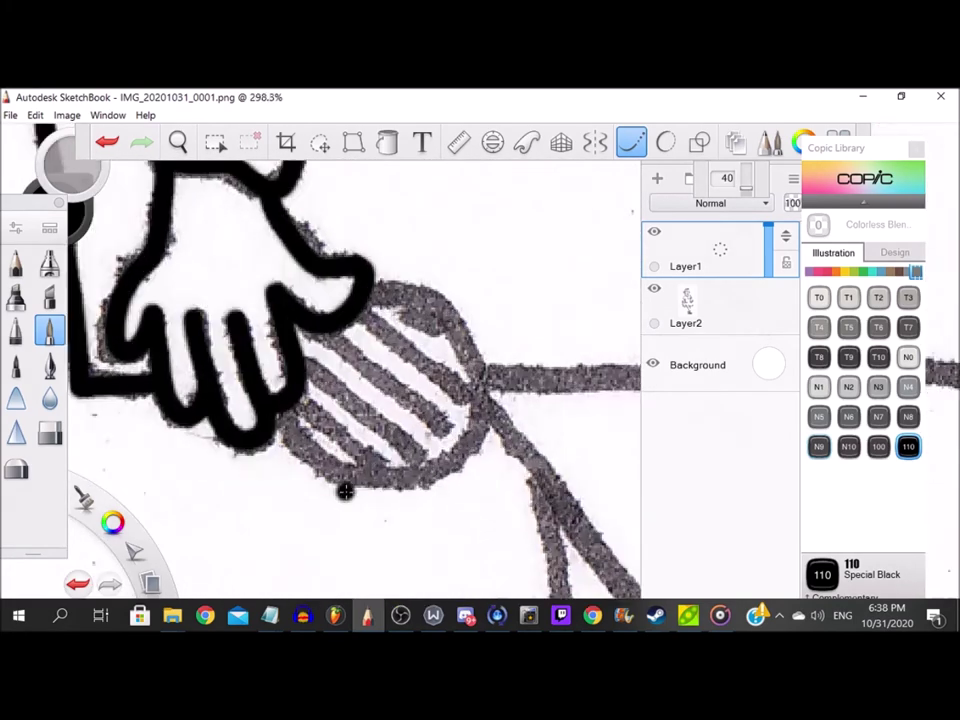
mouse_move(297, 449)
left_mouse_down()
mouse_move(382, 482)
mouse_move(457, 467)
mouse_move(514, 407)
mouse_move(482, 310)
mouse_move(390, 253)
mouse_move(344, 270)
mouse_move(345, 418)
mouse_move(397, 468)
left_mouse_up()
mouse_move(294, 335)
left_mouse_down()
mouse_move(460, 482)
mouse_move(364, 389)
mouse_move(463, 471)
left_mouse_up()
key("ctrl+z")
left_click_drag(326, 314, 472, 424)
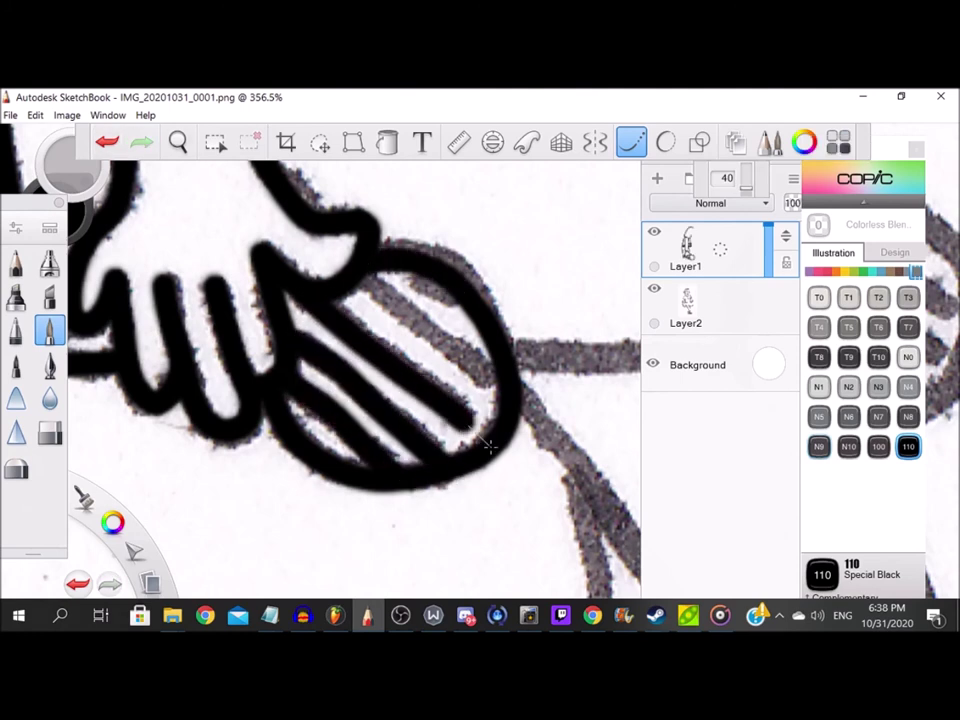
left_click_drag(362, 276, 486, 365)
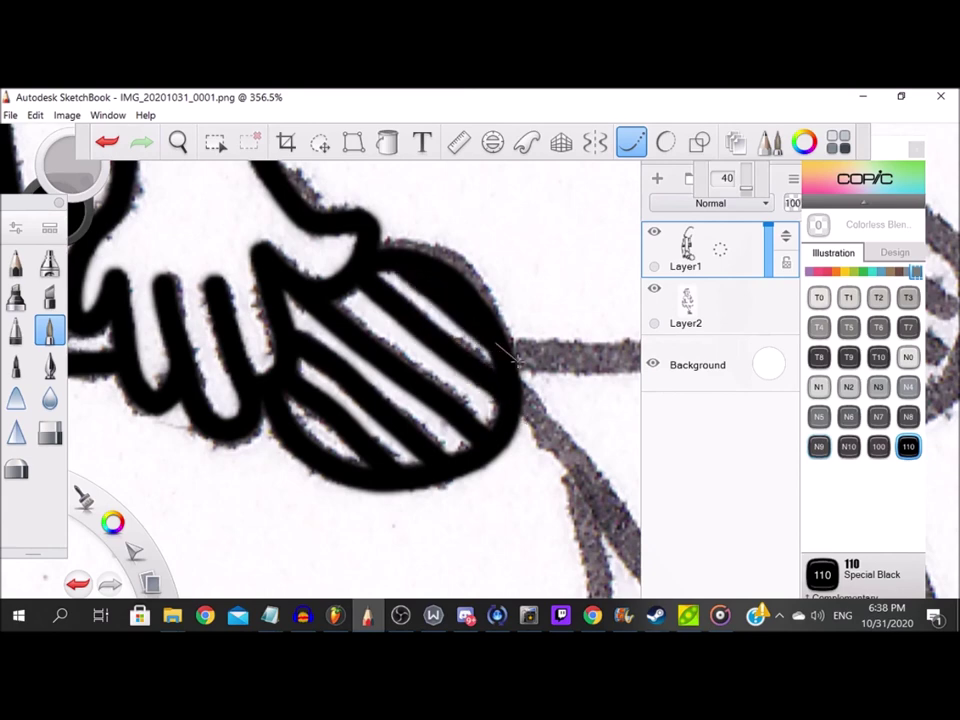
Ink the box's lower edge between the wheels and the second wheel with its diagonal hatching.
scroll(517, 362, "down", 5)
scroll(435, 315, "up", 5)
left_click_drag(208, 345, 448, 347)
scroll(448, 347, "down", 5)
scroll(253, 303, "up", 6)
mouse_move(296, 262)
left_mouse_down()
mouse_move(208, 322)
mouse_move(205, 440)
mouse_move(398, 514)
mouse_move(476, 345)
mouse_move(283, 272)
mouse_move(460, 380)
left_mouse_up()
mouse_move(265, 300)
left_mouse_down()
mouse_move(330, 345)
mouse_move(399, 458)
left_mouse_up()
left_click_drag(240, 345, 443, 495)
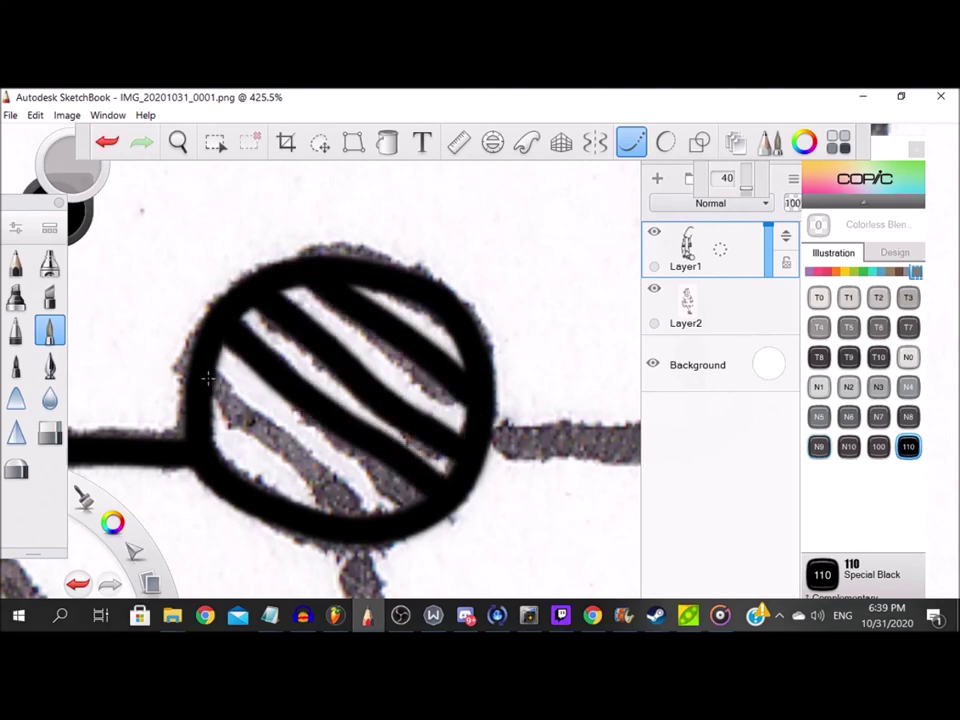
left_click_drag(209, 379, 408, 537)
Ink the box's lower edge past the second wheel and the outline of its right side panel.
scroll(253, 411, "up", 2)
mouse_move(258, 398)
left_mouse_down()
mouse_move(538, 412)
mouse_move(511, 308)
mouse_move(495, 175)
mouse_move(483, 275)
mouse_move(512, 428)
left_mouse_up()
scroll(497, 313, "down", 1)
scroll(504, 524, "up", 1)
left_click_drag(617, 386, 446, 568)
scroll(527, 268, "down", 3)
left_click_drag(492, 260, 502, 380)
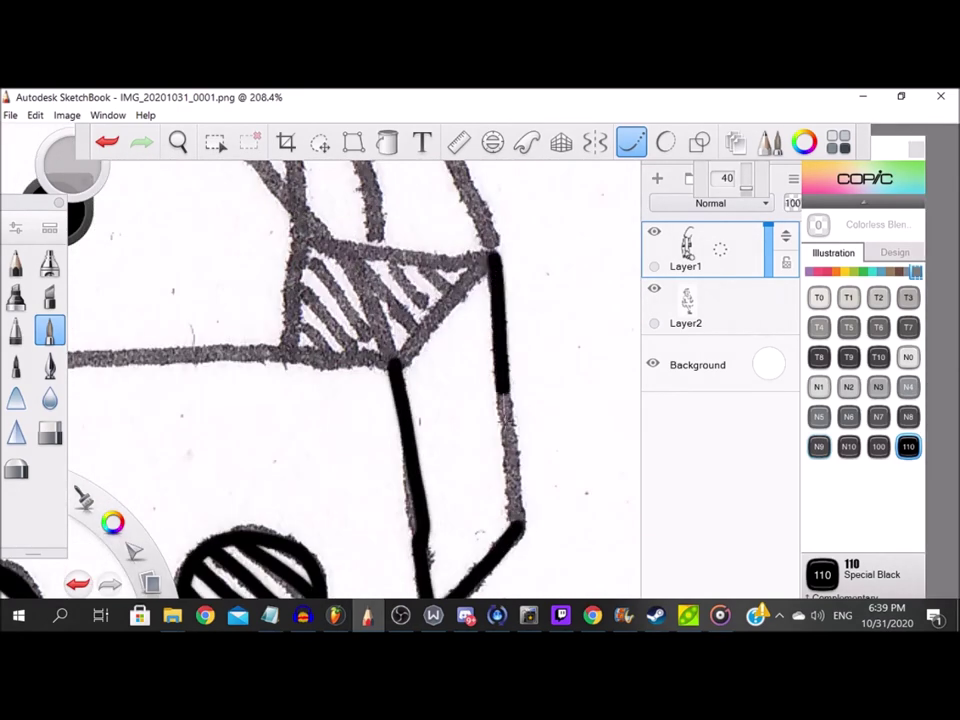
Ink the outline of the shaded opening at the box's upper right corner.
scroll(471, 290, "up", 3)
mouse_move(294, 499)
left_mouse_down()
mouse_move(449, 315)
mouse_move(525, 235)
left_mouse_up()
scroll(525, 235, "down", 3)
scroll(380, 335, "up", 2)
mouse_move(214, 240)
left_mouse_down()
mouse_move(470, 283)
mouse_move(565, 275)
mouse_move(212, 330)
mouse_move(208, 450)
mouse_move(228, 432)
mouse_move(380, 445)
left_mouse_up()
Fill the opening at the box's upper right corner with diagonal hatching lines.
scroll(364, 414, "up", 1)
left_click_drag(198, 414, 258, 467)
left_click_drag(206, 336, 332, 466)
left_click_drag(219, 262, 386, 482)
left_click_drag(334, 271, 458, 437)
left_click_drag(395, 290, 486, 402)
left_click_drag(460, 290, 524, 369)
scroll(248, 284, "up", 1)
left_click_drag(302, 272, 413, 501)
Ink the diagonal strap across the chest from the shoulder down to the box.
scroll(413, 501, "down", 4)
scroll(265, 273, "up", 3)
mouse_move(139, 206)
left_mouse_down()
mouse_move(300, 323)
mouse_move(416, 453)
left_mouse_up()
scroll(418, 456, "down", 3)
scroll(418, 456, "down", 3)
scroll(238, 231, "up", 3)
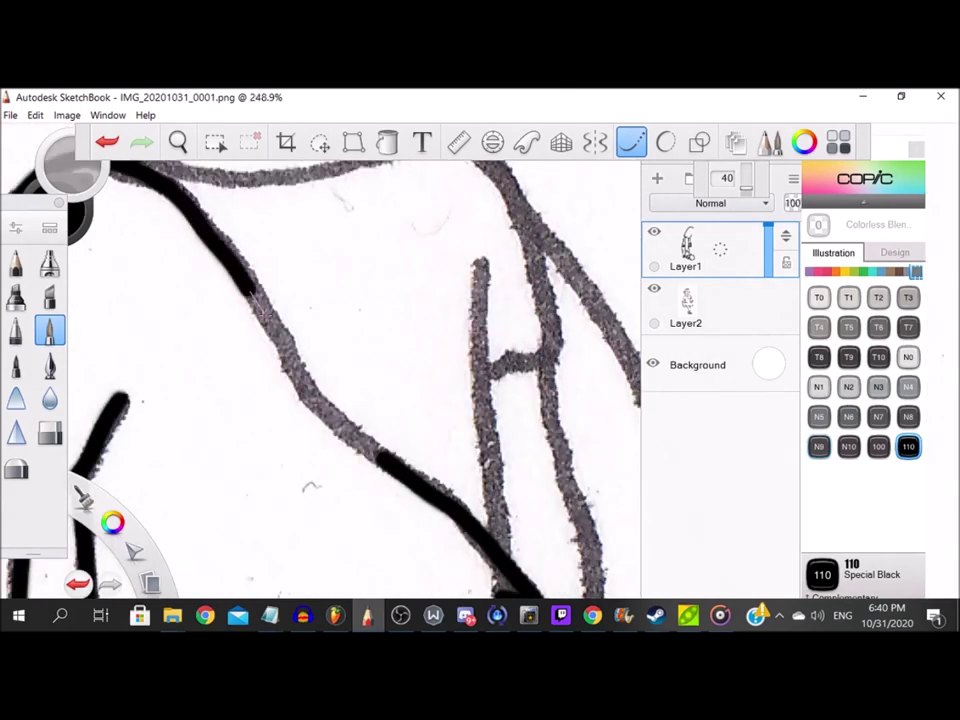
left_click_drag(261, 307, 323, 412)
Ink the right-hand arm with its sleeve hem and the shoulder line up to the neck.
scroll(396, 469, "down", 1)
scroll(396, 469, "up", 1)
left_click_drag(376, 245, 393, 484)
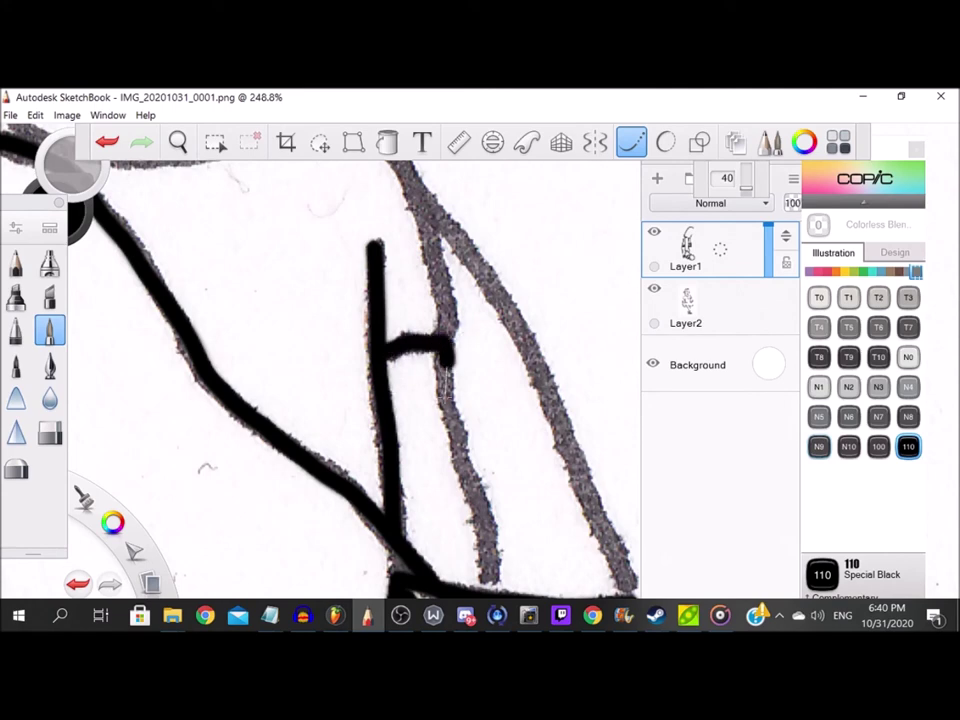
scroll(455, 398, "up", 3)
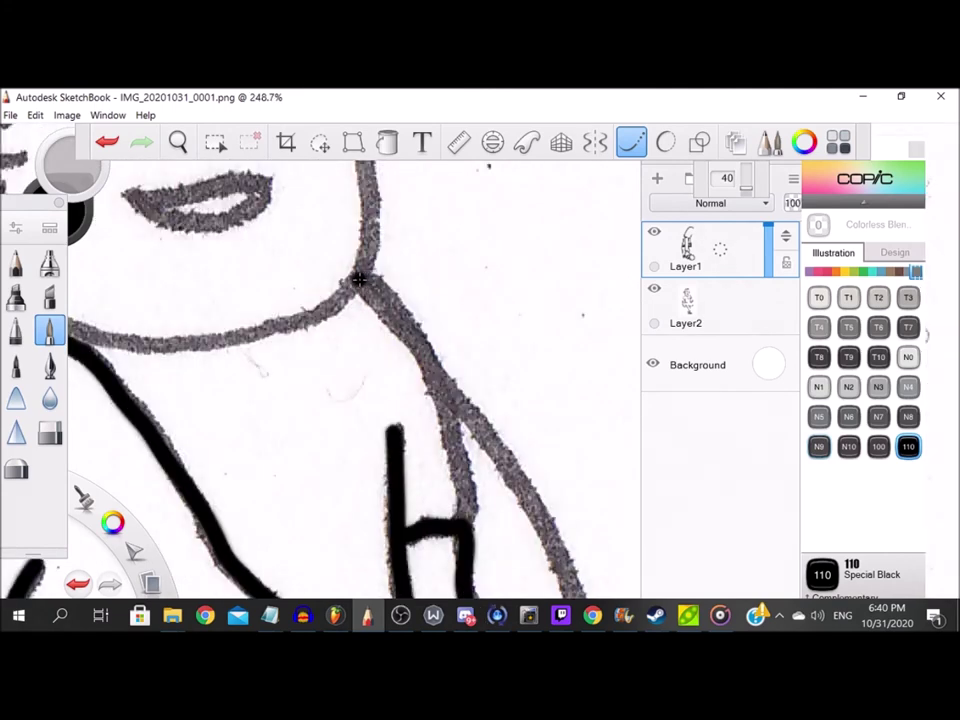
mouse_move(430, 362)
left_mouse_down()
mouse_move(456, 436)
mouse_move(463, 538)
left_mouse_up()
Ink the curved jawline along the bottom of the face between the two shoulders.
scroll(392, 385, "down", 2)
scroll(230, 270, "up", 3)
left_click_drag(90, 388, 91, 389)
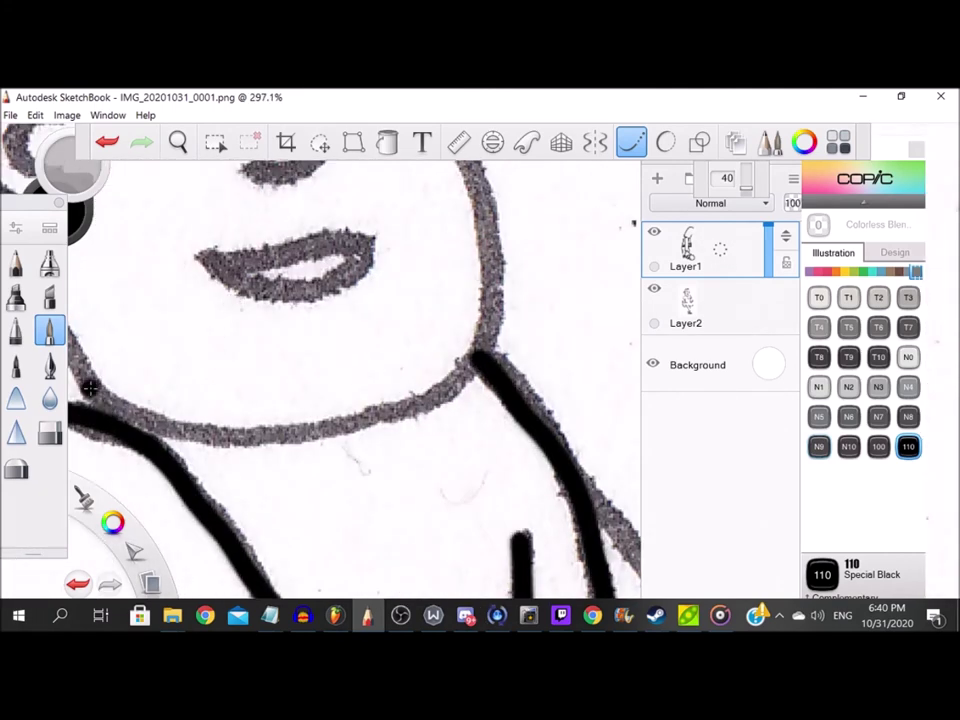
mouse_move(140, 420)
left_mouse_down()
mouse_move(222, 442)
mouse_move(322, 433)
mouse_move(420, 403)
mouse_move(465, 368)
left_mouse_up()
scroll(412, 300, "down", 5)
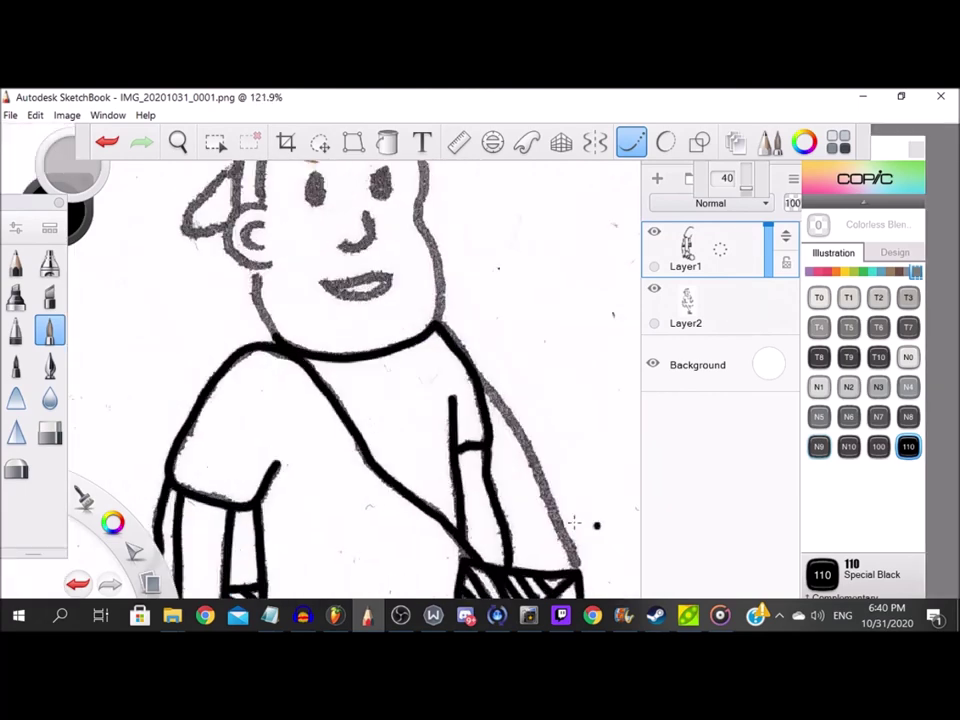
Ink the box's upper front edge across the torso between the two hatched corners.
scroll(136, 497, "up", 2)
scroll(136, 497, "up", 2)
left_click_drag(150, 440, 560, 430)
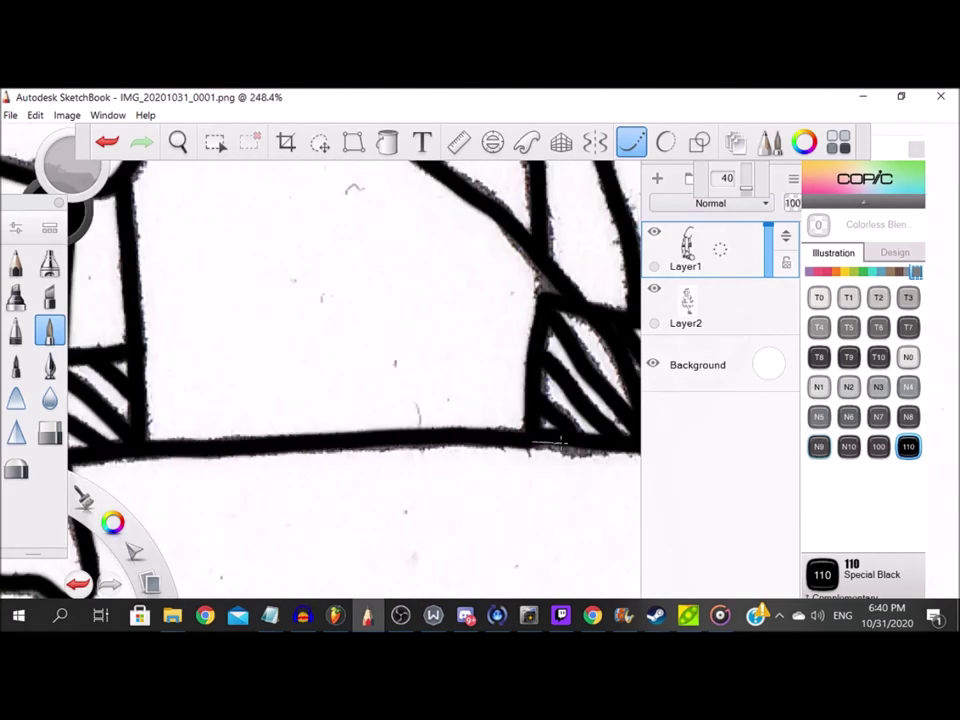
Ink the outer strap line from the right-hand shoulder down to the box's corner.
scroll(522, 512, "down", 4)
scroll(340, 340, "up", 5)
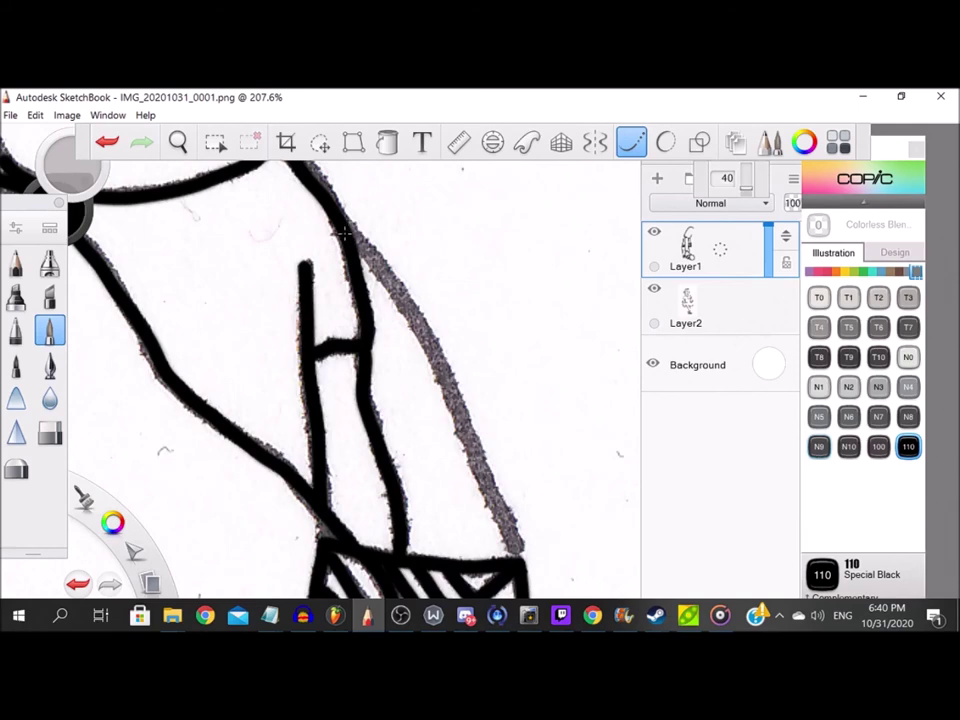
left_click_drag(378, 268, 466, 420)
left_click_drag(524, 572, 526, 574)
Ink the front trouser leg from the wheels down to its hem.
scroll(415, 430, "down", 9)
scroll(363, 546, "up", 5)
mouse_move(363, 546)
left_mouse_down()
mouse_move(299, 324)
mouse_move(266, 291)
left_mouse_up()
scroll(268, 298, "up", 4)
mouse_move(257, 338)
left_mouse_down()
mouse_move(308, 422)
mouse_move(313, 456)
left_mouse_up()
left_click_drag(383, 262, 445, 488)
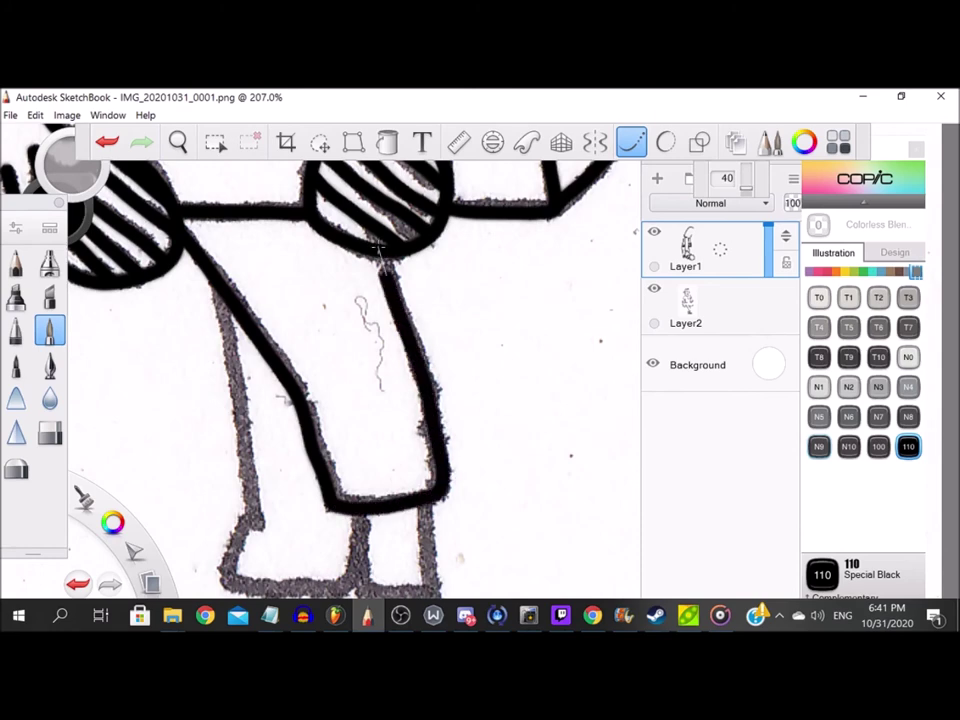
Ink the rear trouser leg and the lower section beneath the front leg's hem.
left_click_drag(298, 537, 266, 411)
scroll(264, 380, "down", 1)
left_click_drag(201, 232, 229, 378)
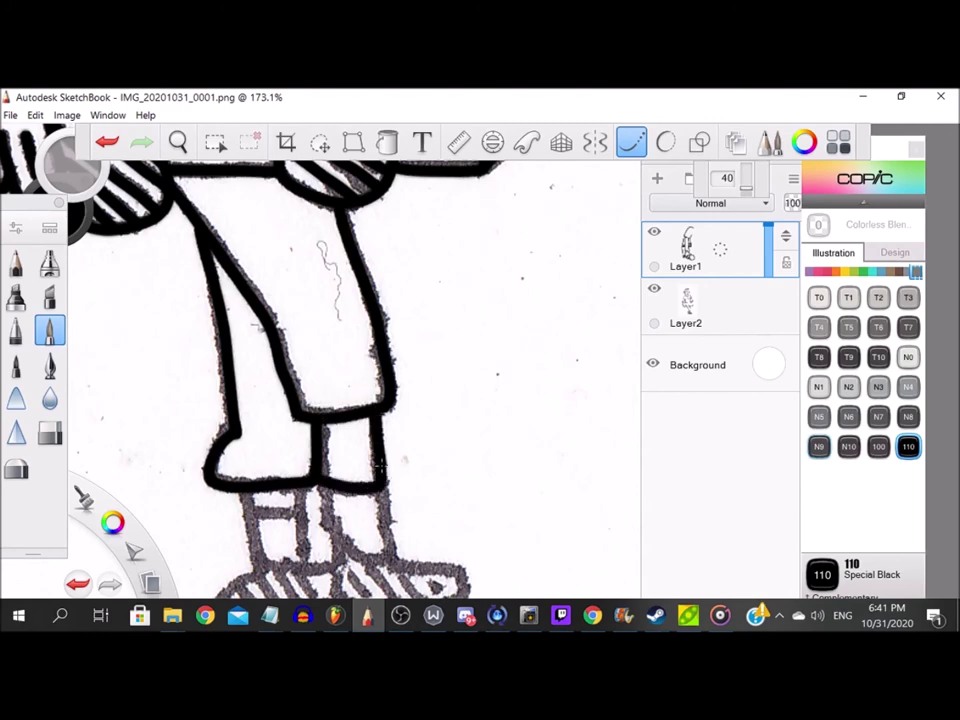
left_click_drag(379, 567, 371, 495)
Ink both ankles below the trousers, including the sock line on the left one.
scroll(371, 495, "up", 5)
scroll(371, 495, "down", 1)
left_click_drag(283, 360, 334, 494)
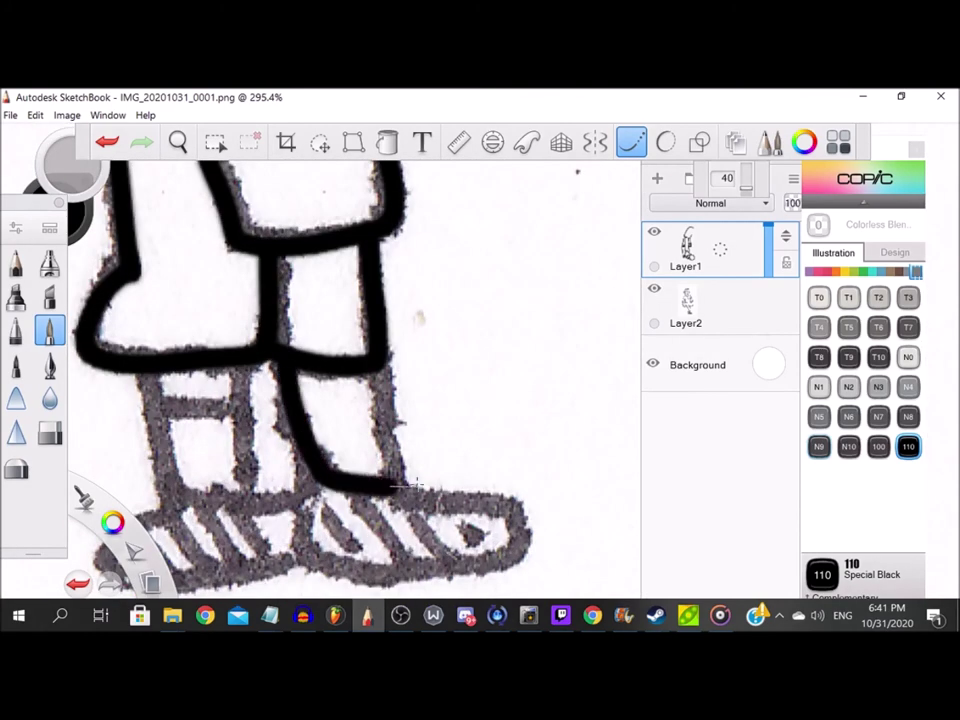
left_click_drag(400, 488, 380, 372)
left_click_drag(145, 405, 262, 407)
mouse_move(100, 275)
left_mouse_down()
mouse_move(125, 360)
mouse_move(196, 385)
mouse_move(200, 295)
left_mouse_up()
Ink the outlines of both shoes and trace their diagonal hatching.
scroll(187, 493, "up", 1)
mouse_move(250, 440)
left_mouse_down()
mouse_move(150, 475)
mouse_move(260, 520)
mouse_move(345, 440)
mouse_move(366, 465)
mouse_move(630, 462)
mouse_move(465, 390)
left_mouse_up()
left_click_drag(190, 484, 213, 508)
left_click_drag(218, 434, 270, 516)
left_click_drag(255, 434, 288, 493)
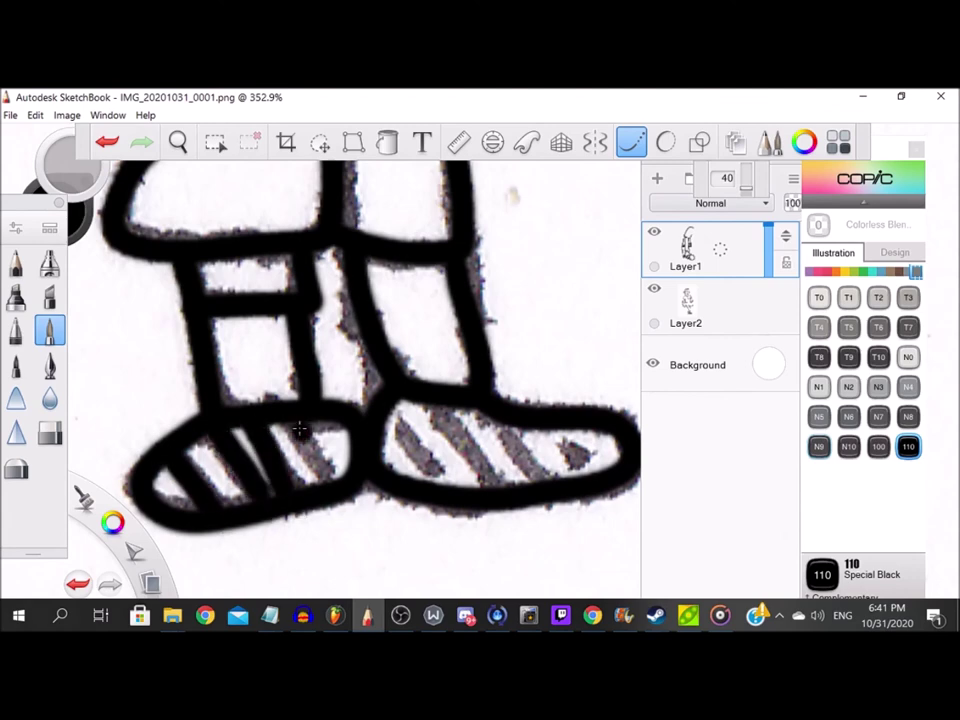
left_click_drag(302, 430, 340, 499)
left_click_drag(394, 412, 448, 485)
left_click_drag(441, 413, 492, 505)
Ink the left side of the face and the ear with its inner curve.
scroll(372, 443, "down", 14)
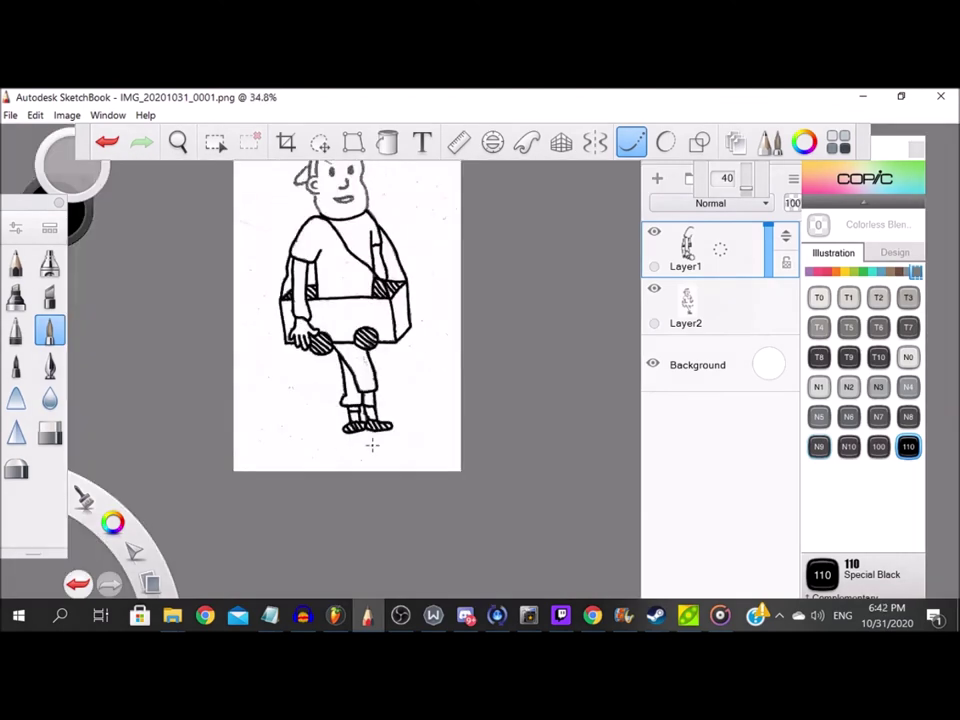
scroll(345, 357, "up", 10)
scroll(343, 357, "up", 4)
scroll(341, 456, "down", 4)
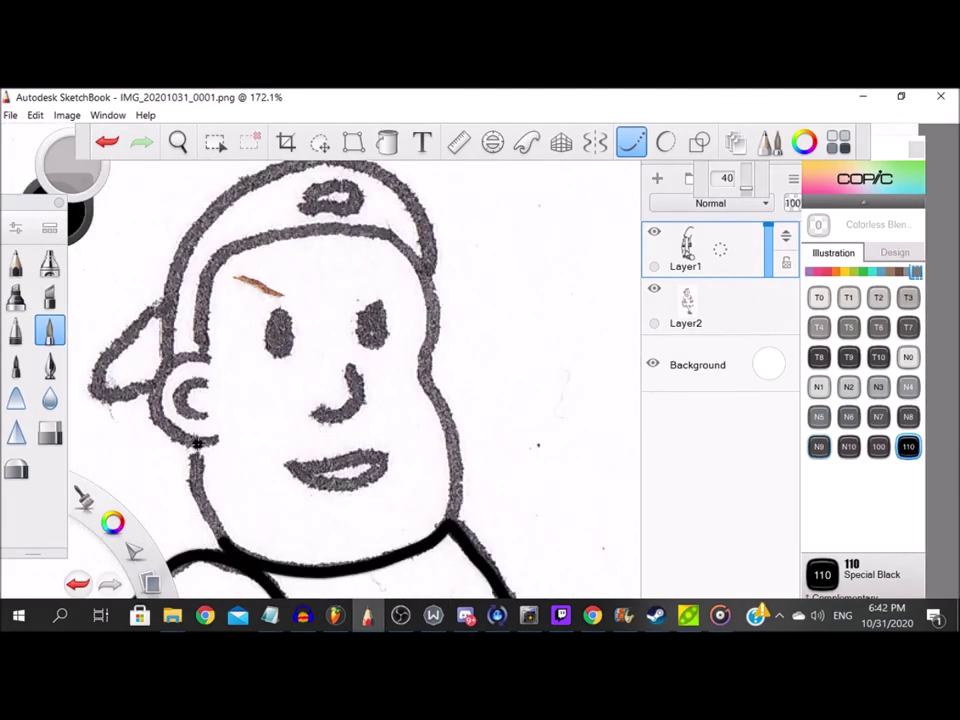
scroll(111, 422, "up", 4)
mouse_move(345, 335)
left_mouse_down()
mouse_move(332, 332)
mouse_move(289, 504)
mouse_move(378, 507)
left_mouse_up()
left_click_drag(281, 392, 349, 454)
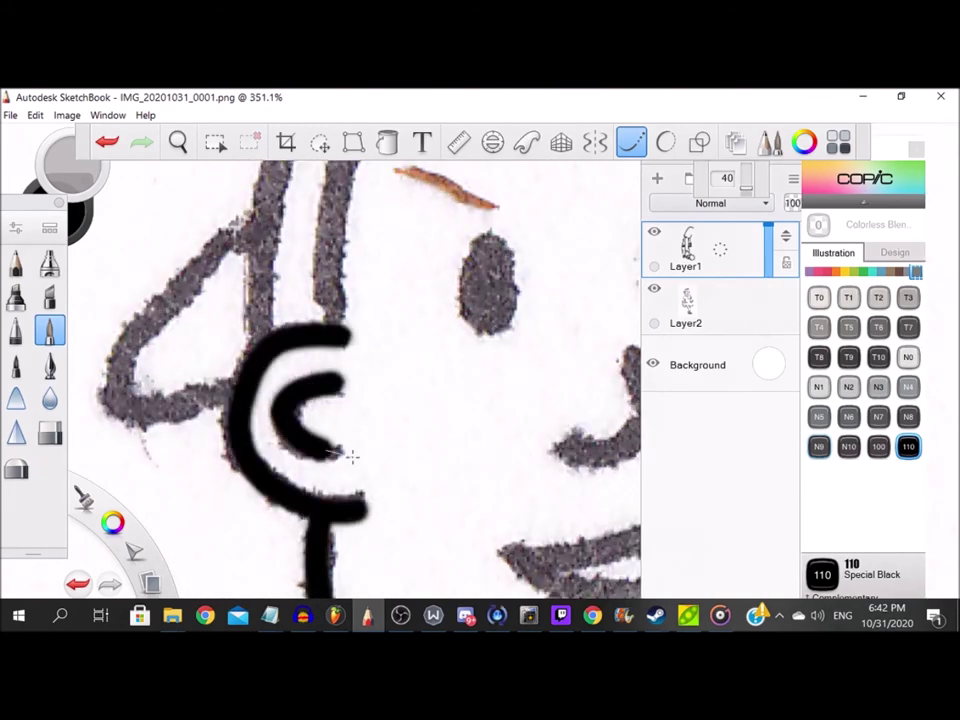
Ink the cap's lower edge from the ear across the forehead and down the right temple.
scroll(349, 454, "down", 3)
scroll(504, 263, "up", 2)
mouse_move(514, 264)
left_mouse_down()
mouse_move(310, 326)
mouse_move(297, 494)
left_mouse_up()
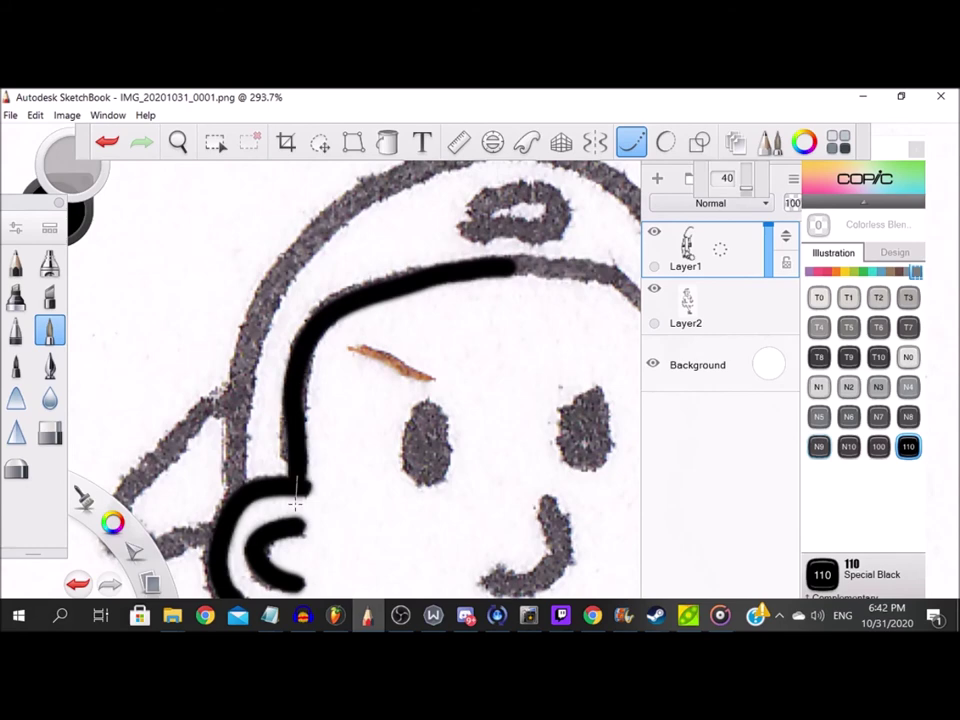
scroll(303, 480, "down", 4)
scroll(560, 440, "up", 4)
mouse_move(238, 265)
left_mouse_down()
mouse_move(390, 325)
mouse_move(405, 465)
left_mouse_up()
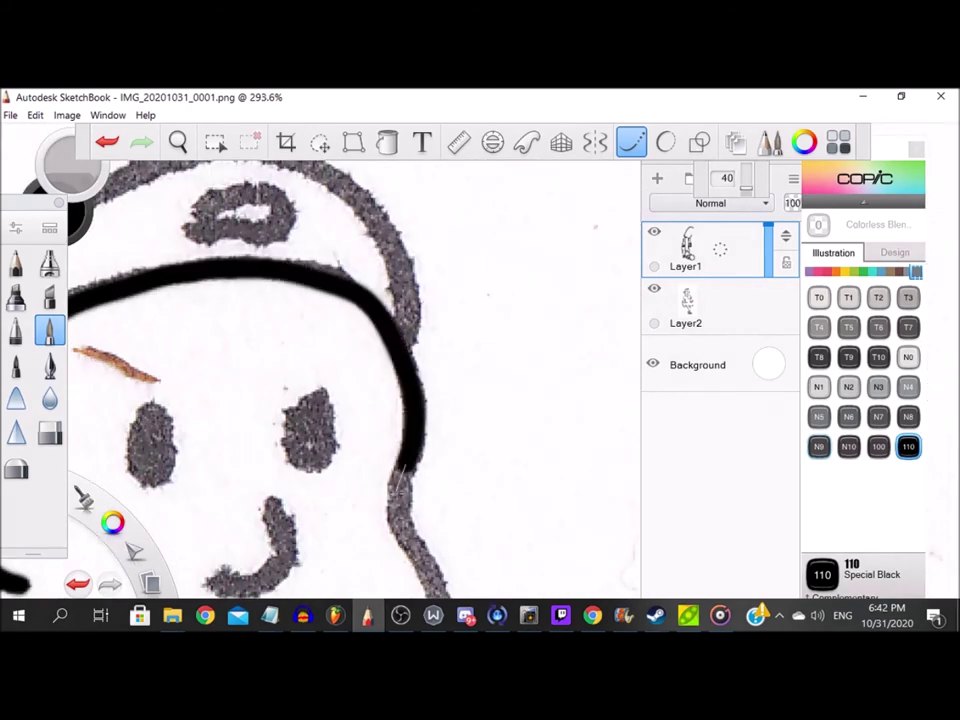
Ink the right side of the face down to the jaw and the cap's outer curve.
scroll(425, 400, "down", 5)
scroll(465, 575, "up", 5)
mouse_move(362, 290)
left_mouse_down()
mouse_move(383, 352)
mouse_move(371, 496)
left_mouse_up()
scroll(385, 443, "down", 5)
scroll(204, 270, "up", 3)
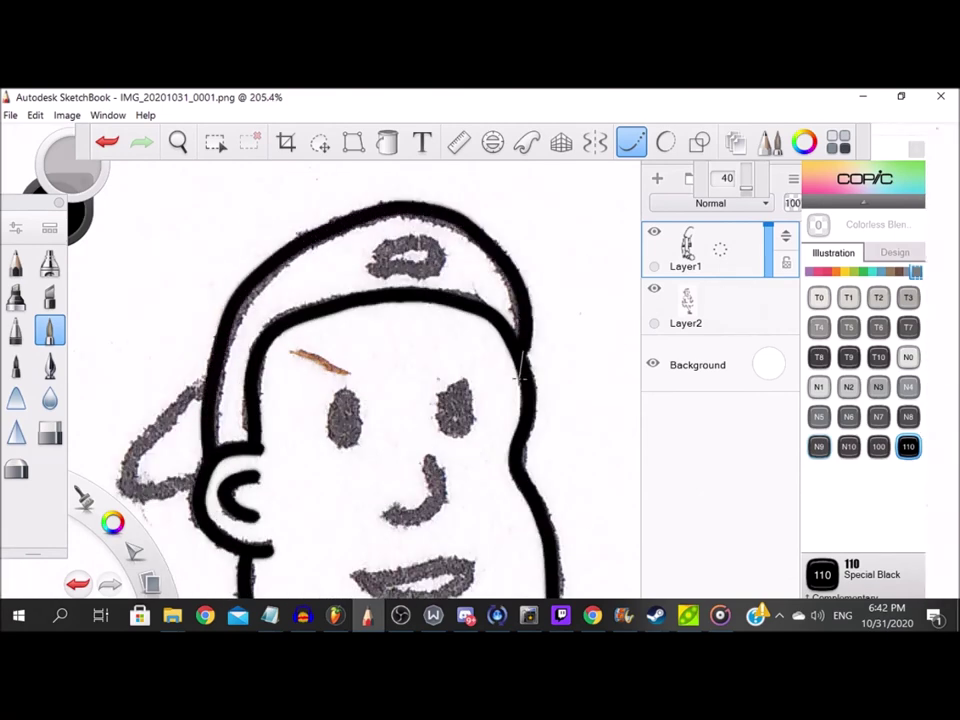
Ink the oval emblem on the cap's front and the cap's rear flap behind the ear.
scroll(390, 235, "up", 5)
mouse_move(321, 340)
left_mouse_down()
mouse_move(504, 335)
mouse_move(364, 285)
left_mouse_up()
scroll(364, 290, "down", 5)
scroll(231, 321, "up", 3)
mouse_move(395, 418)
left_mouse_down()
mouse_move(250, 422)
mouse_move(300, 300)
mouse_move(425, 213)
left_mouse_up()
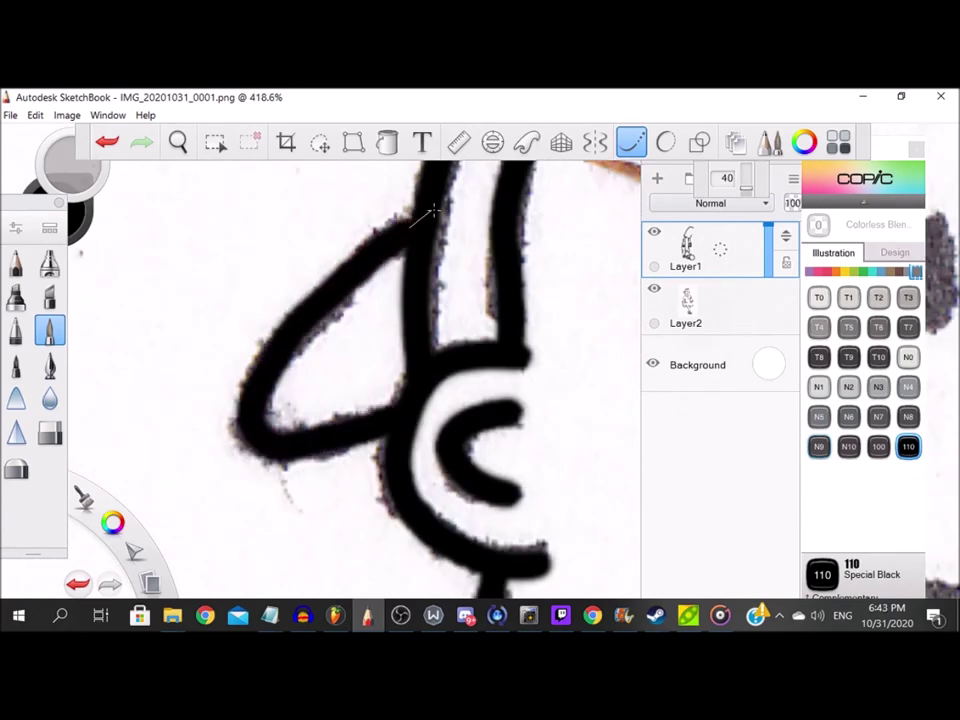
Fill both eyes in black and ink the curved nose and the smiling mouth.
scroll(383, 440, "down", 4)
scroll(360, 445, "up", 2)
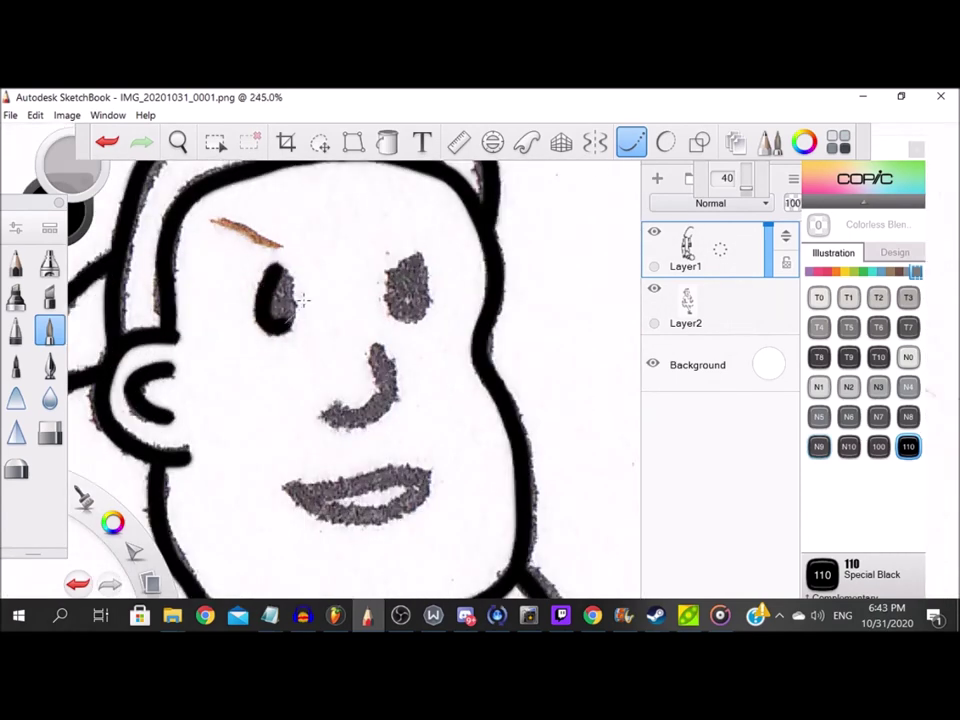
scroll(409, 255, "up", 3)
mouse_move(409, 255)
left_mouse_down()
mouse_move(415, 365)
mouse_move(370, 250)
mouse_move(388, 315)
left_mouse_up()
scroll(400, 344, "down", 2)
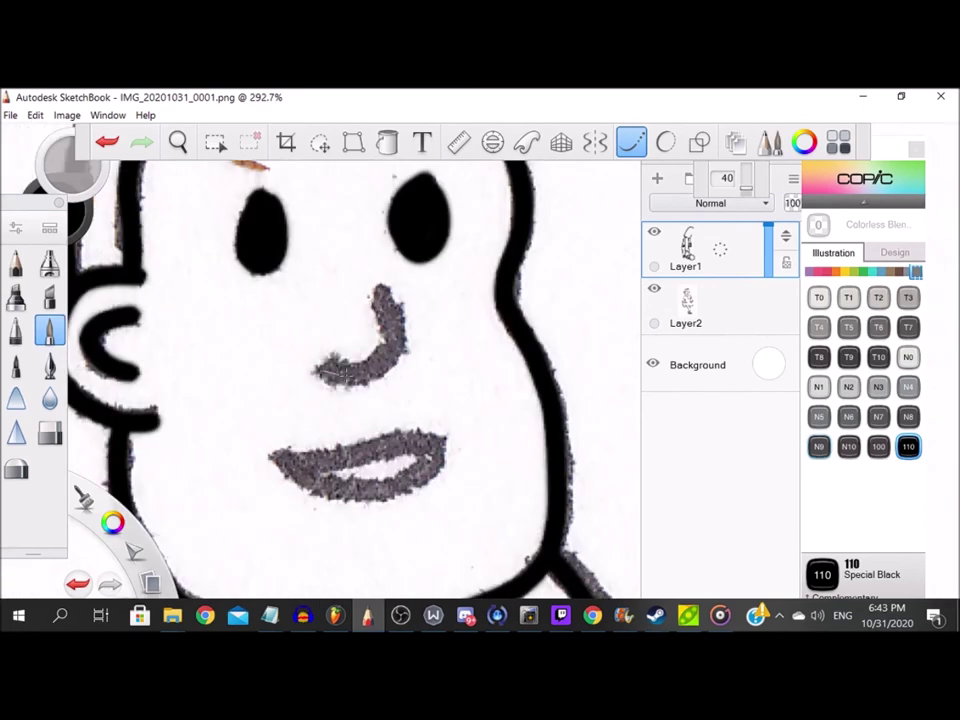
mouse_move(277, 464)
left_mouse_down()
mouse_move(440, 440)
mouse_move(299, 463)
left_mouse_up()
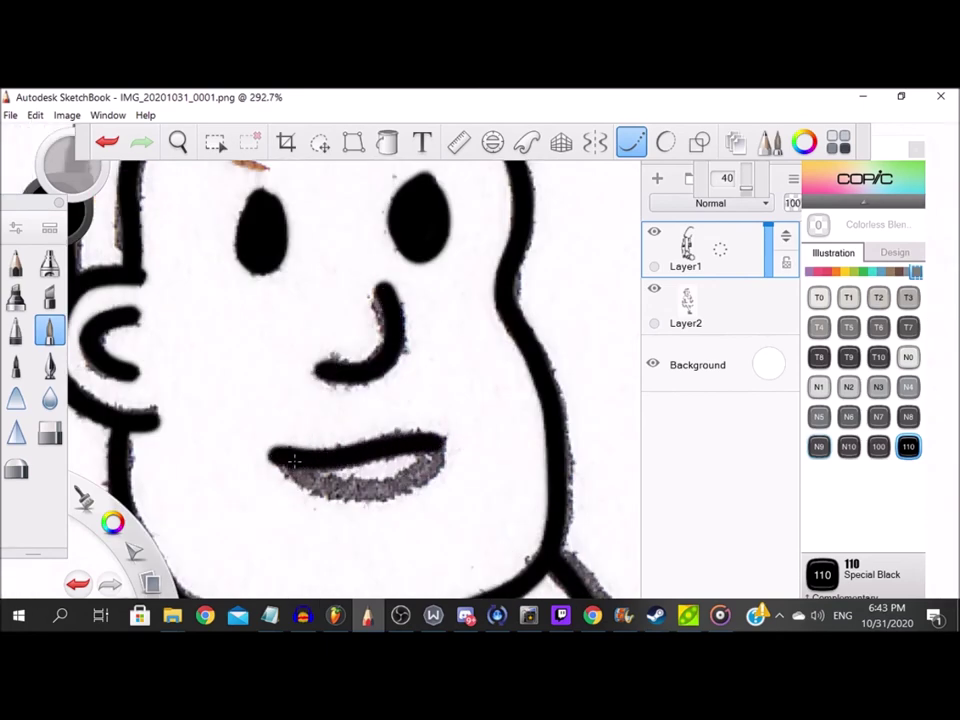
Hide the scanned sketch's layer and toggle the background off and on to check the line art.
scroll(380, 492, "down", 10)
scroll(380, 492, "up", 3)
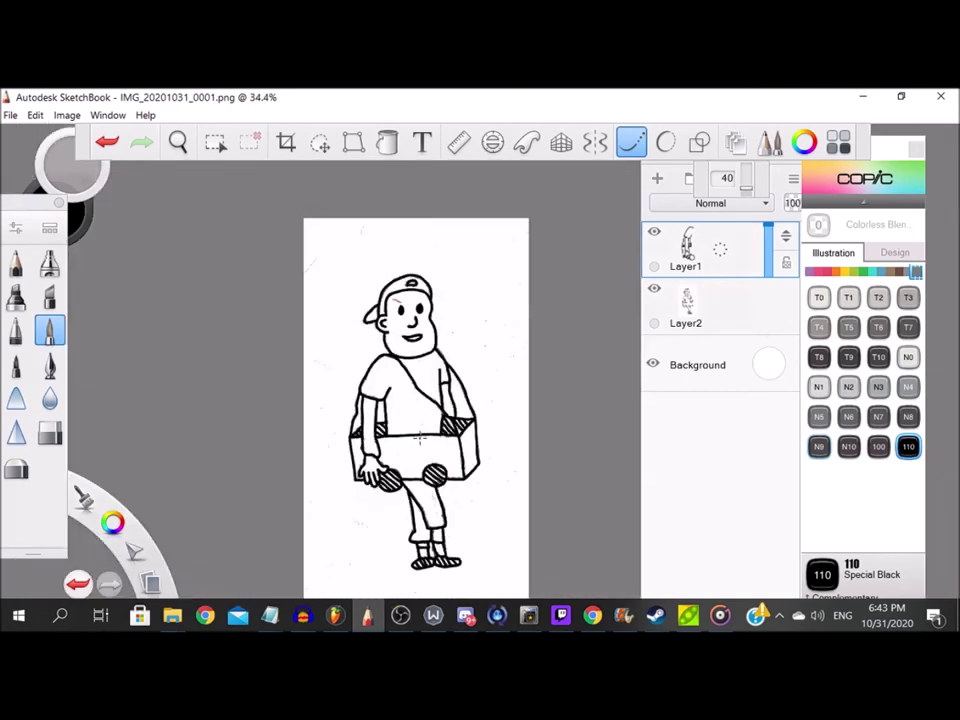
left_click(655, 290)
left_click(656, 365)
left_click(656, 365)
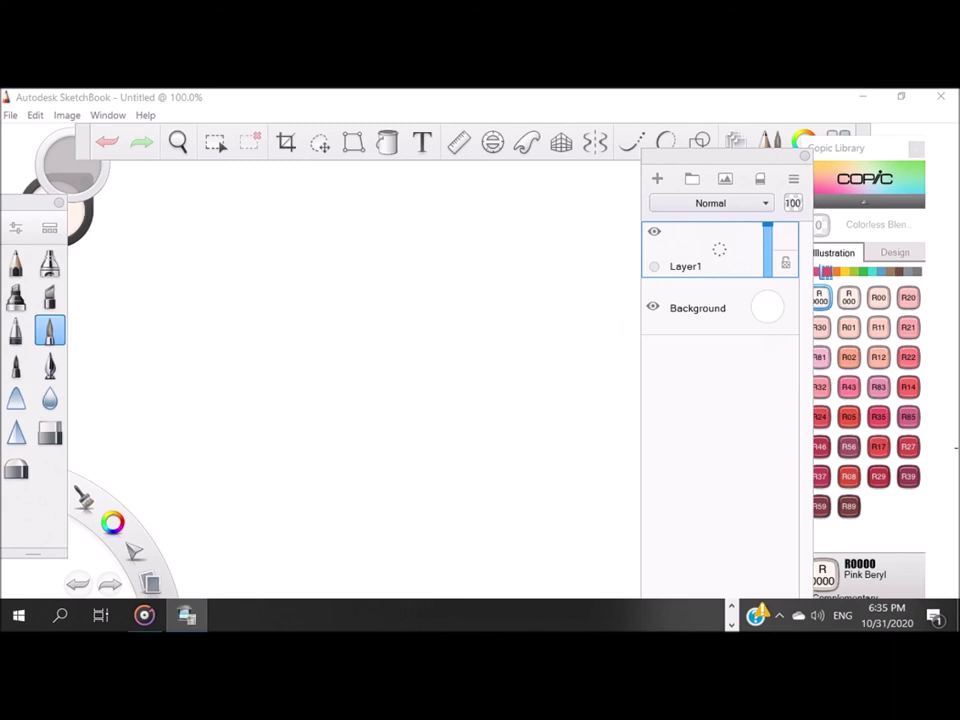
Open the scan IMG_20201031_0001 from the Documents folder in Autodesk SketchBook.
right_click(275, 487)
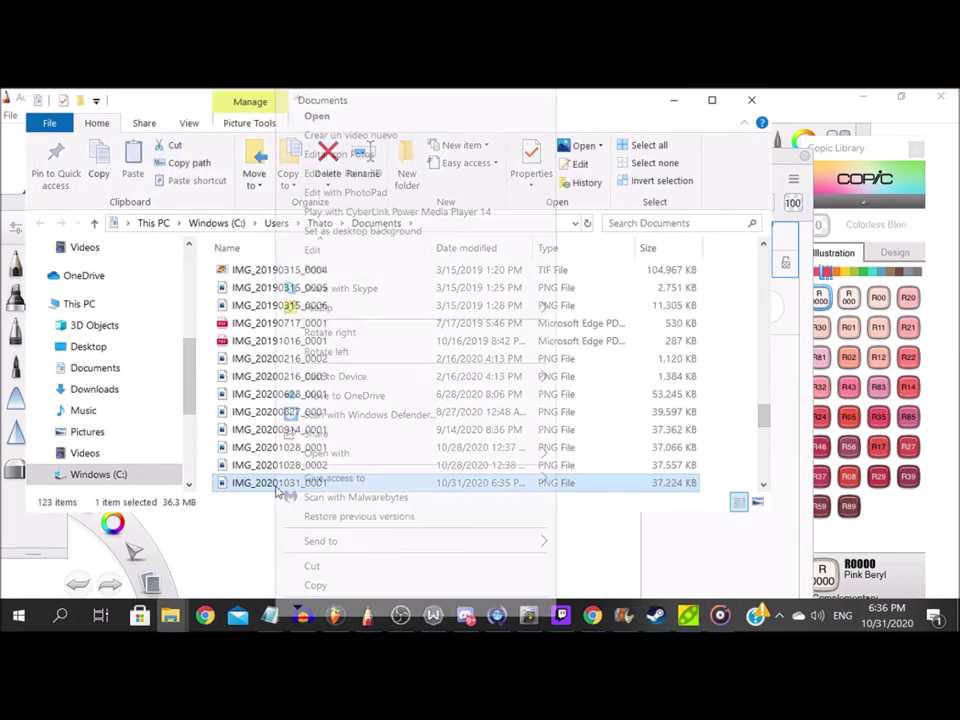
mouse_move(452, 458)
left_click(604, 406)
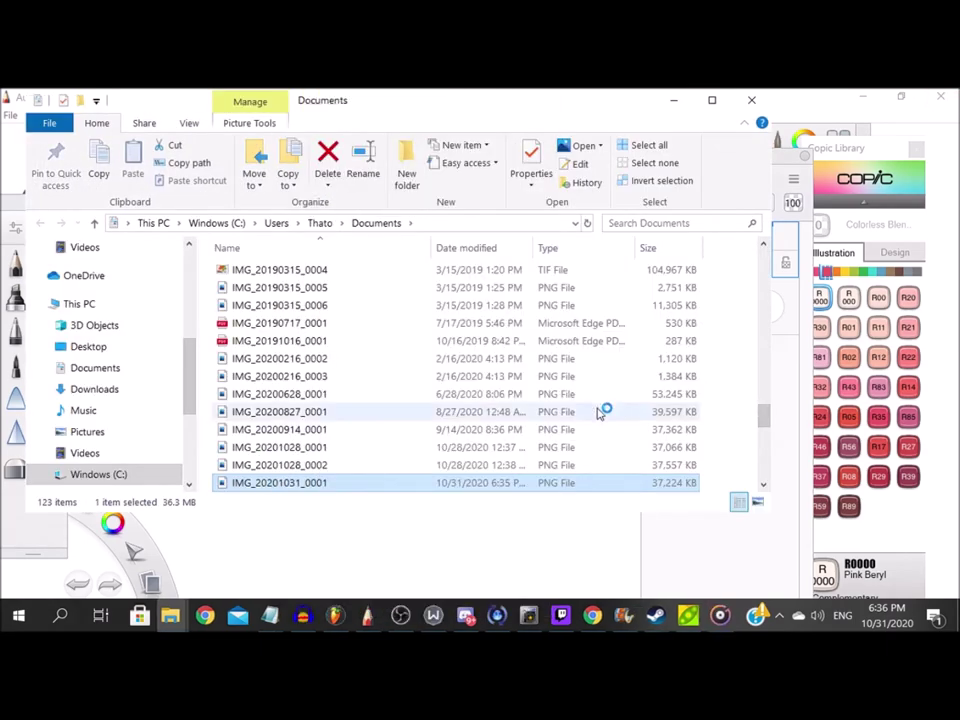
Crop the scan to a rectangle closely around the sketched character.
scroll(390, 225, "up", 4)
left_click(286, 142)
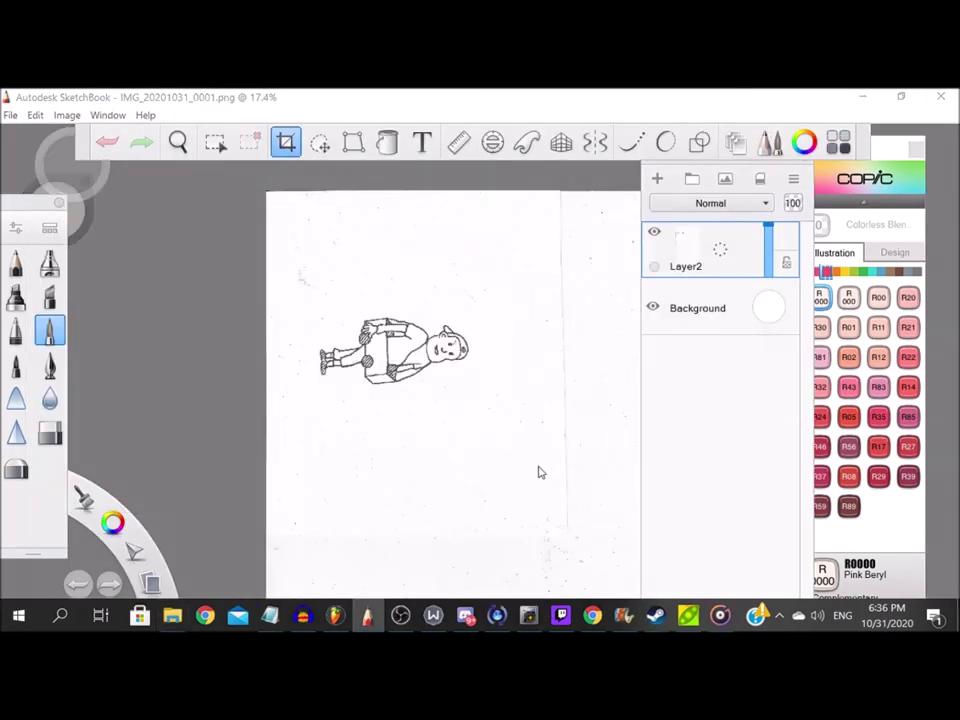
left_click_drag(496, 408, 303, 299)
key("Return")
Rotate the image clockwise three times so that the character stands upright.
left_click(67, 115)
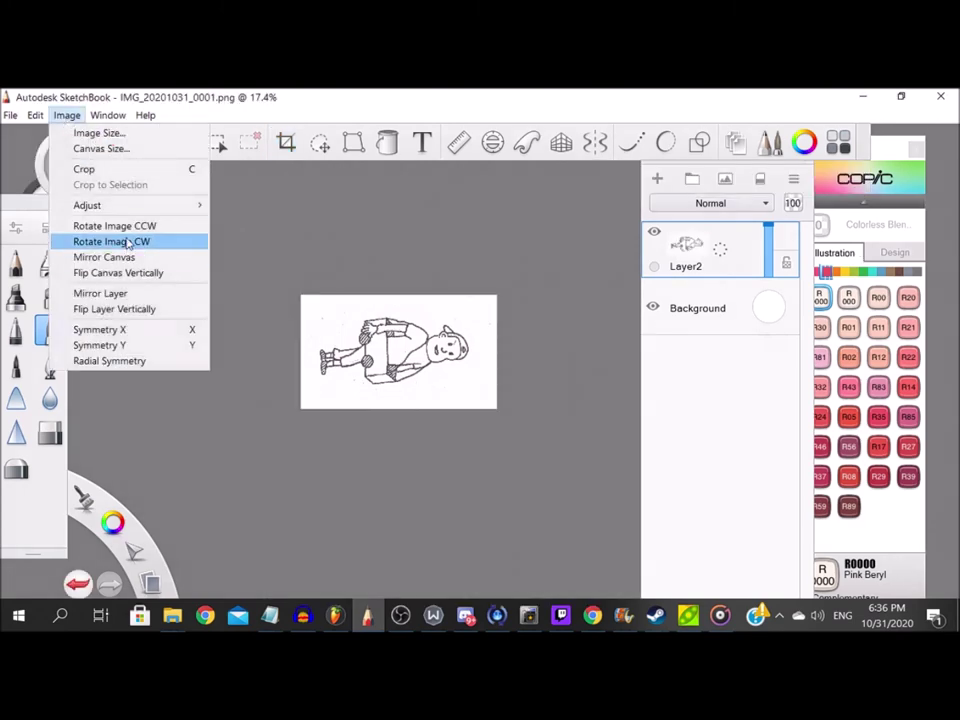
left_click(120, 241)
left_click(67, 115)
left_click(120, 241)
left_click(67, 115)
left_click(120, 241)
scroll(285, 295, "up", 4)
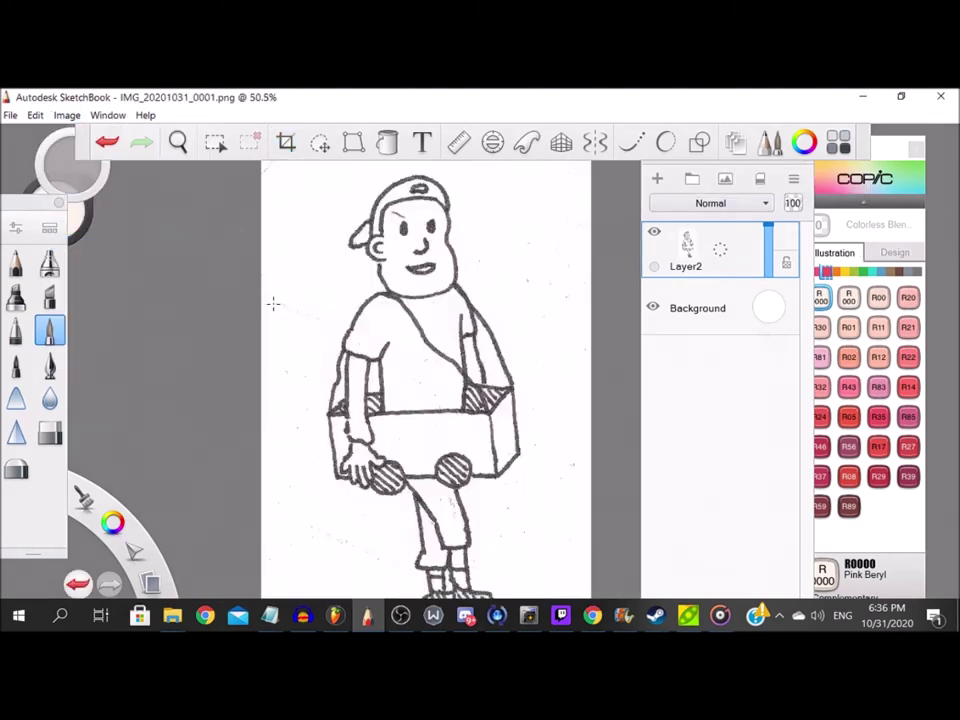
Add a new layer above the scan and set up the paintbrush with stroke stabilisation for inking.
left_click(657, 179)
left_click(631, 142)
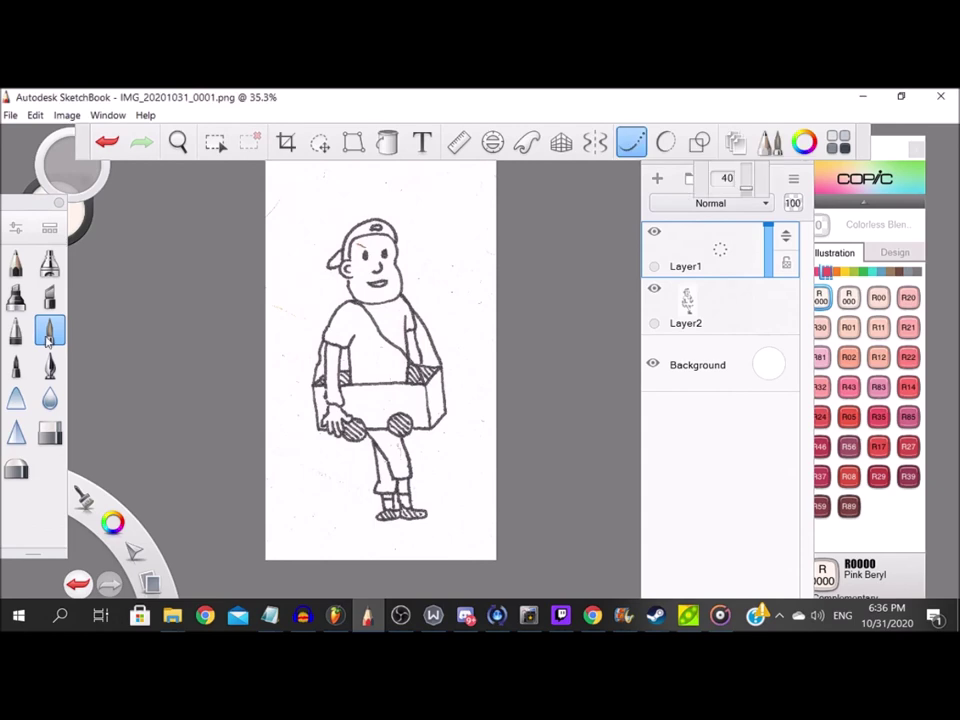
double_click(46, 334)
key("ctrl+alt+b")
Choose Copic 110 Special Black and ink the left shoulder and short sleeve.
scroll(370, 237, "up", 10)
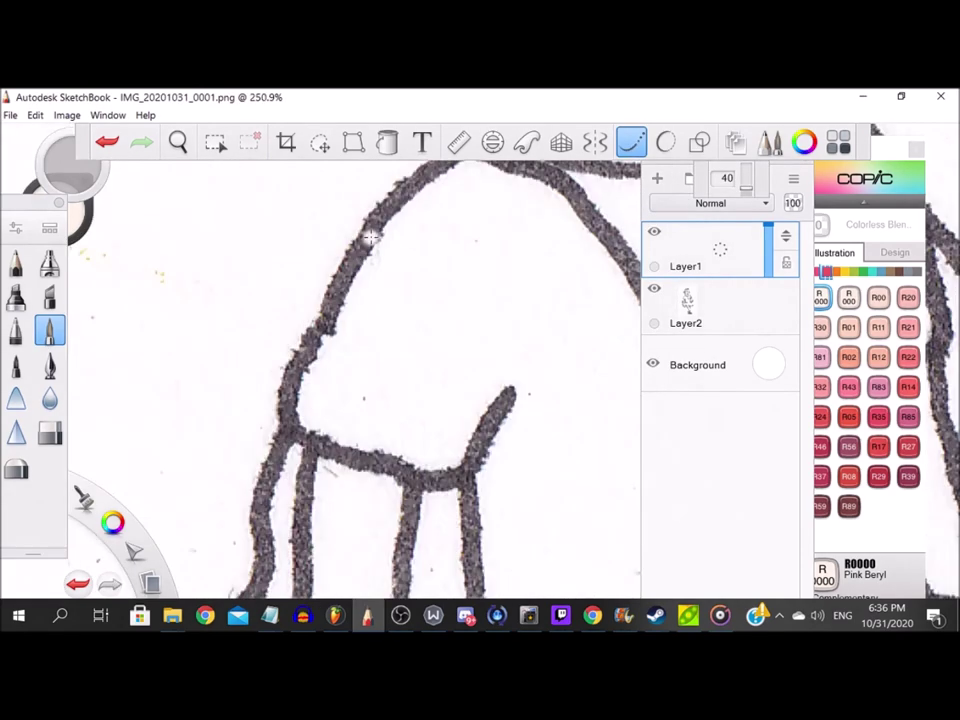
left_click(916, 272)
left_click(908, 447)
left_click_drag(487, 207, 439, 313)
mouse_move(508, 284)
left_mouse_down()
mouse_move(346, 309)
mouse_move(253, 461)
mouse_move(289, 561)
mouse_move(418, 574)
mouse_move(462, 495)
left_mouse_up()
Ink the left forearm's outline from the sleeve down to the wavy wrist edge.
scroll(424, 408, "down", 5)
scroll(424, 408, "down", 7)
scroll(375, 465, "up", 8)
scroll(340, 267, "up", 2)
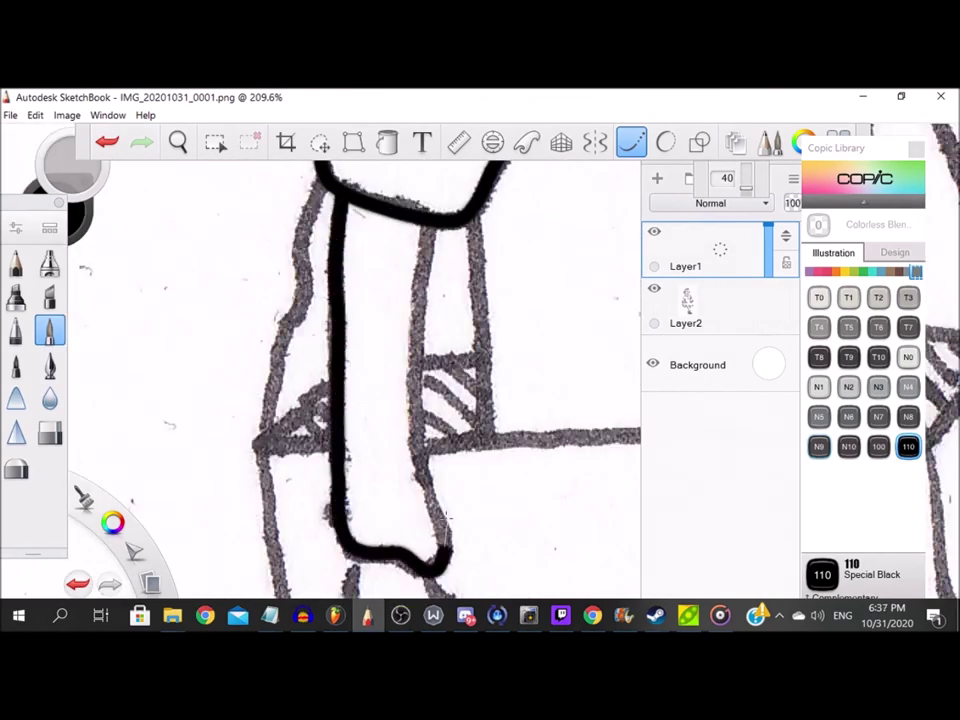
scroll(305, 265, "down", 1)
Ink the left hand with its fingers and thumb, closing the outline at the wrist.
scroll(305, 265, "up", 3)
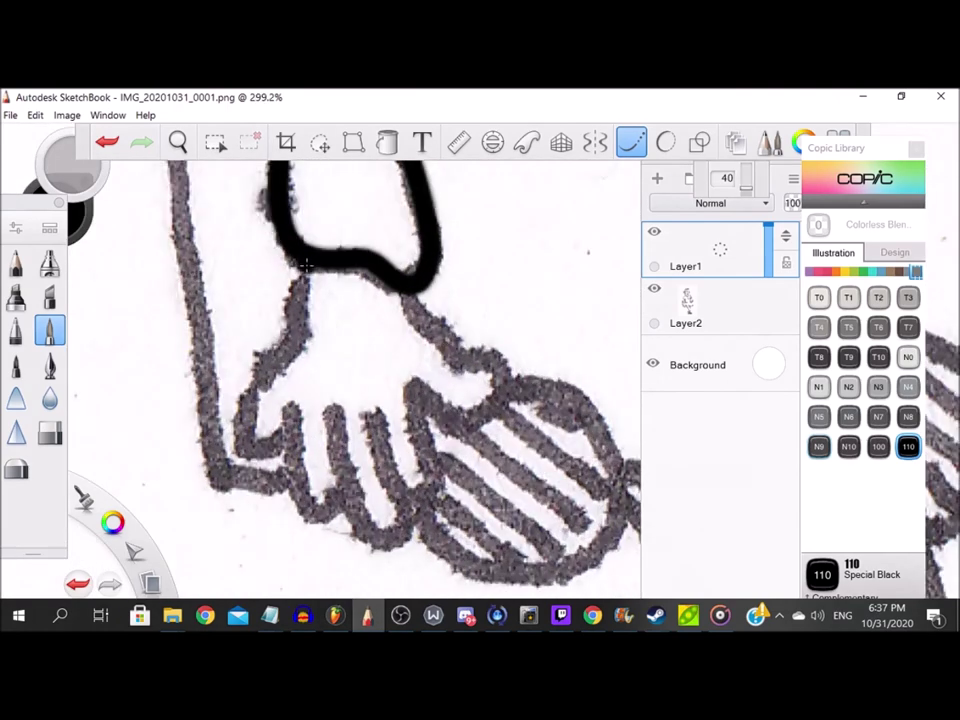
mouse_move(300, 262)
left_mouse_down()
mouse_move(272, 365)
mouse_move(266, 449)
left_mouse_up()
mouse_move(293, 403)
left_mouse_down()
mouse_move(316, 512)
mouse_move(336, 410)
mouse_move(414, 397)
left_mouse_up()
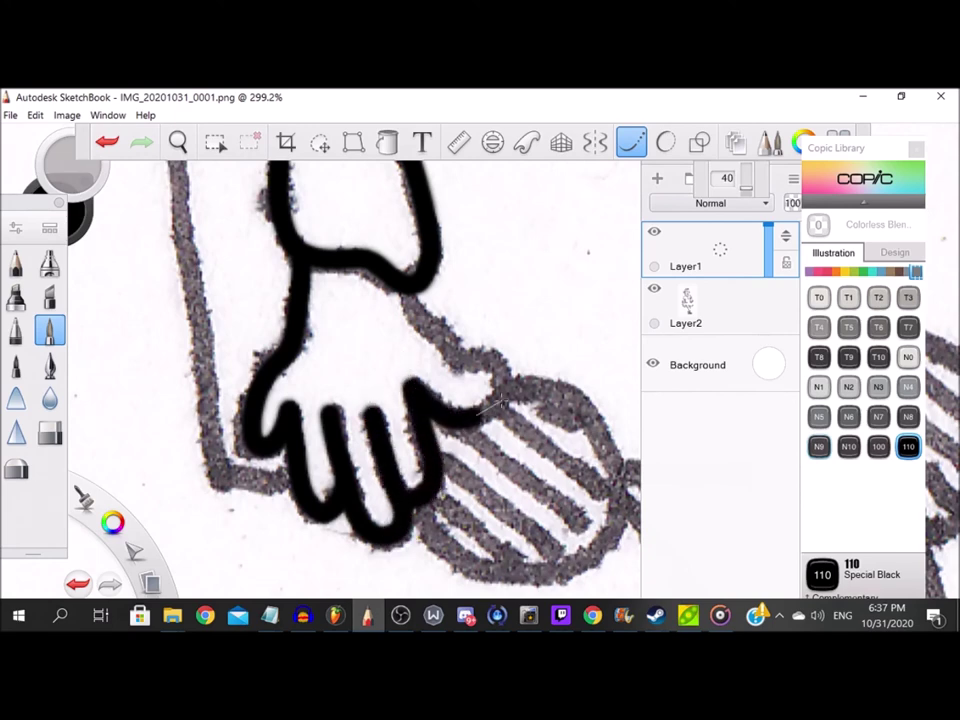
left_click_drag(502, 400, 487, 358)
left_click_drag(420, 324, 397, 284)
Ink the strap line behind the left arm and the box's left edge.
scroll(407, 385, "down", 6)
scroll(340, 225, "up", 2)
scroll(400, 470, "down", 2)
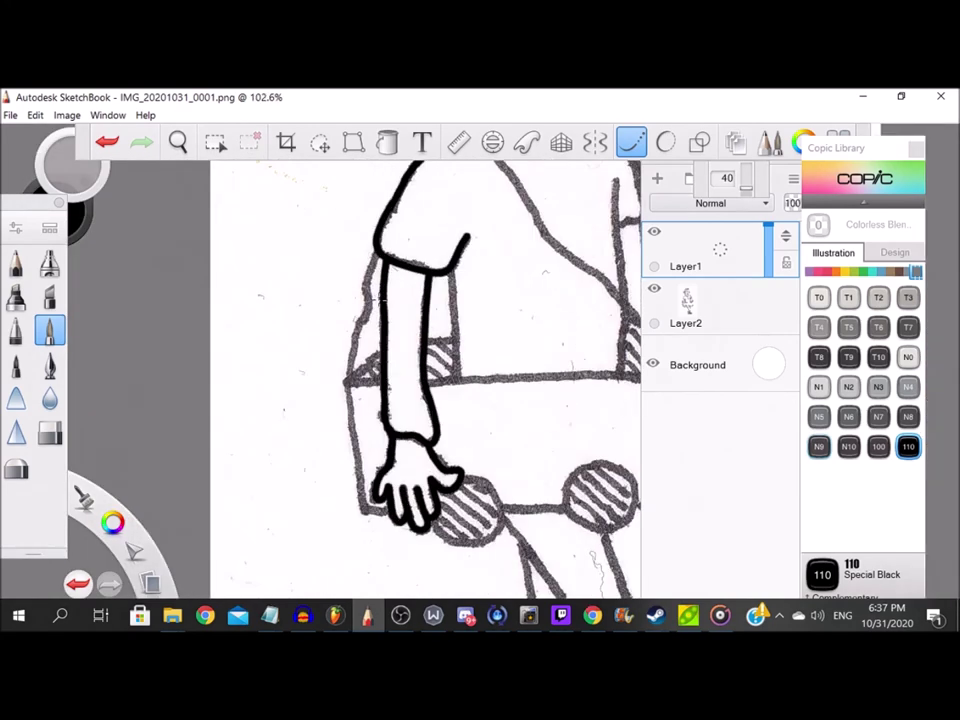
scroll(366, 334, "up", 1)
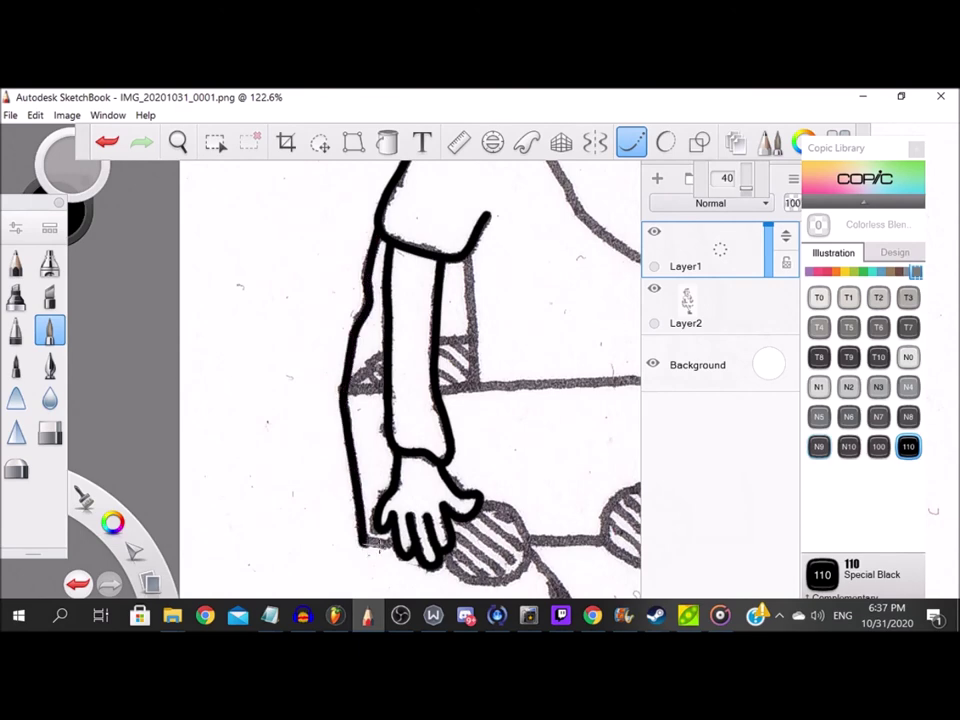
Ink the small hatched corner of the box opening to the left of the forearm.
scroll(377, 358, "up", 5)
mouse_move(289, 477)
left_mouse_down()
mouse_move(324, 486)
mouse_move(433, 479)
left_mouse_up()
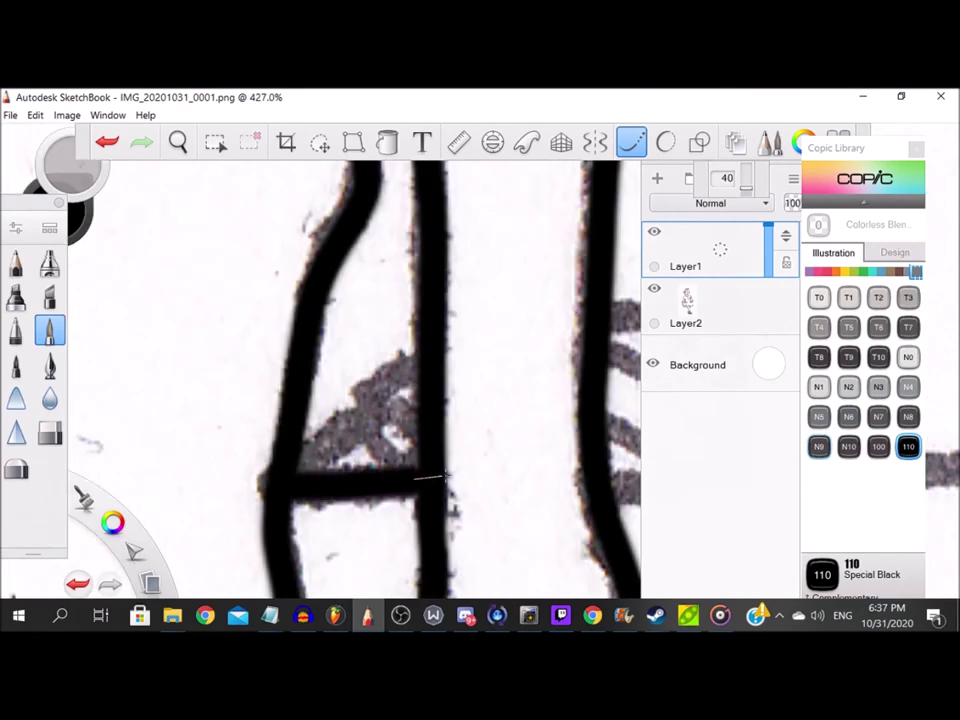
mouse_move(292, 470)
left_mouse_down()
mouse_move(368, 419)
mouse_move(430, 347)
left_mouse_up()
left_click_drag(396, 489, 400, 493)
left_click_drag(393, 393, 433, 480)
Ink the hatched box opening to the right of the forearm and the torso's side line above it.
scroll(431, 474, "down", 5)
scroll(424, 388, "up", 5)
mouse_move(334, 351)
left_mouse_down()
mouse_move(479, 334)
mouse_move(445, 367)
mouse_move(458, 425)
mouse_move(458, 536)
mouse_move(397, 515)
mouse_move(312, 522)
left_mouse_up()
left_click_drag(365, 480, 417, 513)
left_click_drag(328, 379, 455, 497)
left_click_drag(401, 368, 405, 373)
scroll(438, 410, "down", 1)
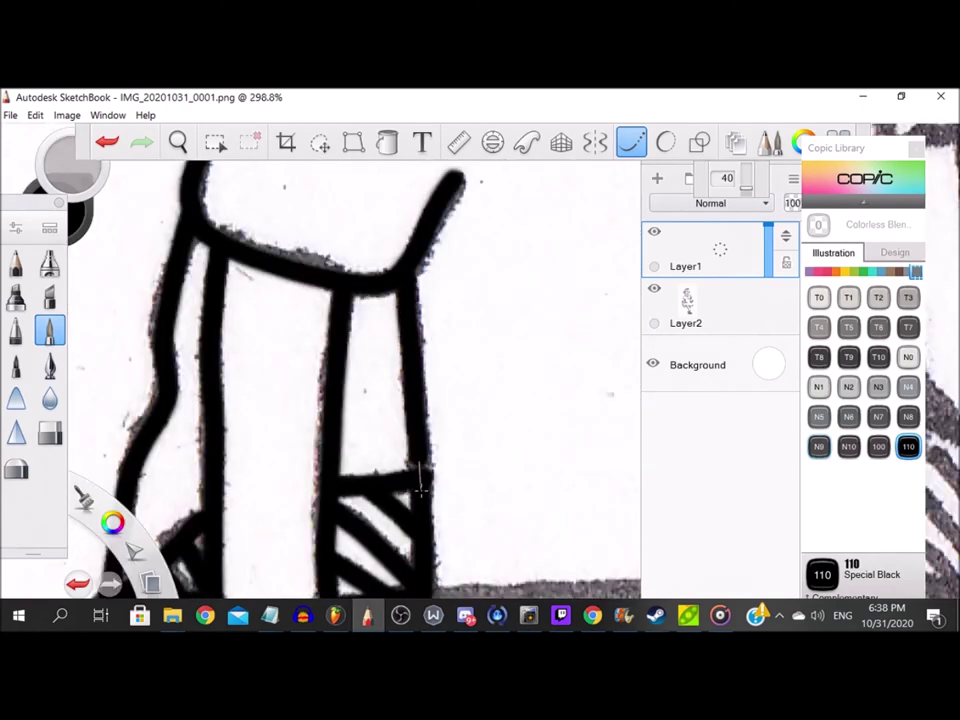
Ink the left wheel's outline beside the hand and trace its diagonal stripes, redoing one misplaced stripe.
scroll(422, 476, "down", 4)
scroll(313, 452, "up", 5)
mouse_move(270, 396)
left_mouse_down()
mouse_move(430, 480)
mouse_move(500, 438)
mouse_move(502, 346)
mouse_move(346, 268)
left_mouse_up()
left_click_drag(319, 407, 402, 480)
mouse_move(298, 333)
left_mouse_down()
mouse_move(469, 487)
mouse_move(343, 371)
mouse_move(459, 480)
left_mouse_up()
left_click(107, 142)
mouse_move(305, 298)
left_mouse_down()
mouse_move(464, 412)
mouse_move(493, 446)
left_mouse_up()
left_click_drag(372, 283, 504, 398)
left_click_drag(402, 265, 508, 349)
scroll(218, 309, "down", 4)
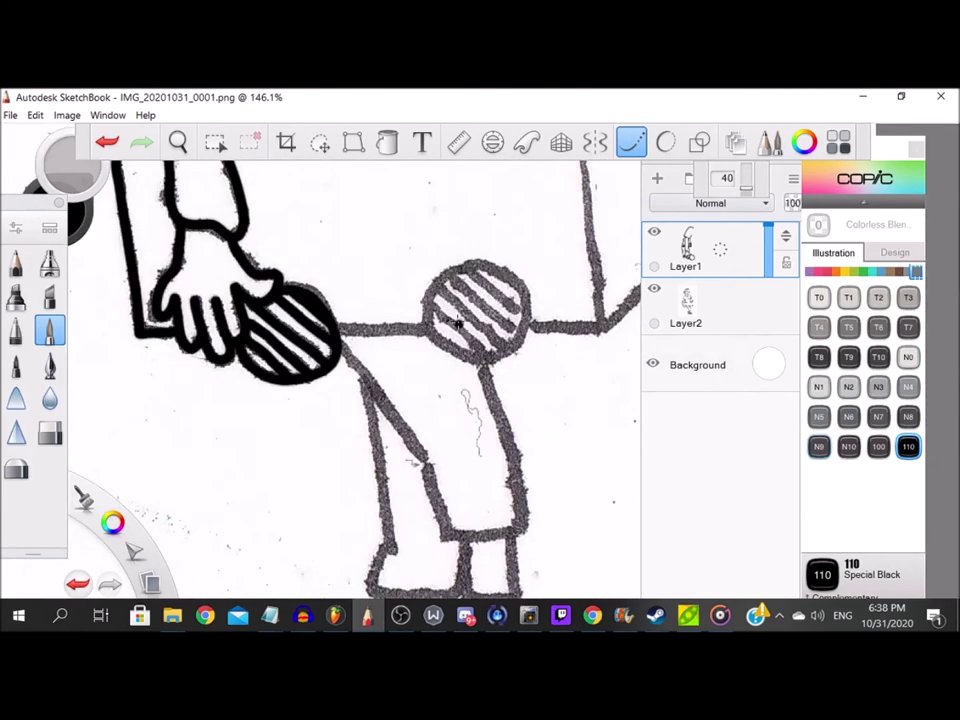
Ink the right wheel with its diagonal stripes and the box's bottom edge between the wheels.
scroll(437, 317, "up", 4)
left_click_drag(206, 345, 448, 349)
scroll(447, 348, "up", 2)
mouse_move(295, 262)
left_mouse_down()
mouse_move(220, 312)
mouse_move(197, 397)
mouse_move(207, 477)
mouse_move(288, 514)
mouse_move(372, 532)
mouse_move(462, 492)
mouse_move(483, 397)
mouse_move(405, 282)
mouse_move(310, 267)
mouse_move(272, 277)
mouse_move(313, 279)
mouse_move(407, 340)
mouse_move(482, 388)
left_mouse_up()
left_click_drag(260, 293, 467, 449)
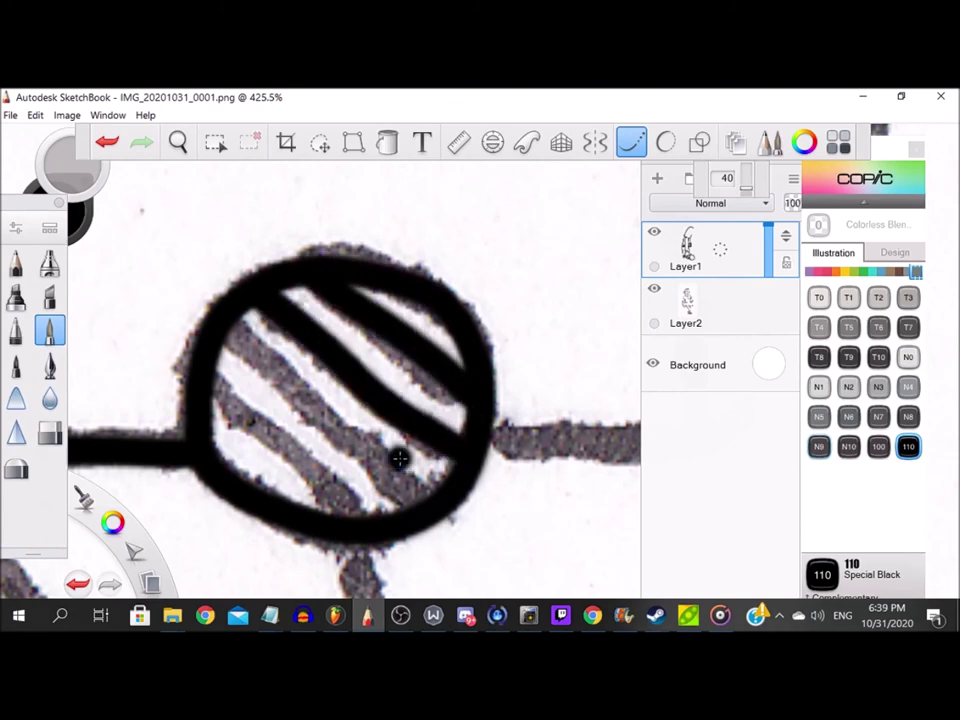
mouse_move(225, 322)
left_mouse_down()
mouse_move(279, 376)
mouse_move(460, 516)
left_mouse_up()
mouse_move(216, 370)
left_mouse_down()
mouse_move(208, 381)
mouse_move(392, 525)
left_mouse_up()
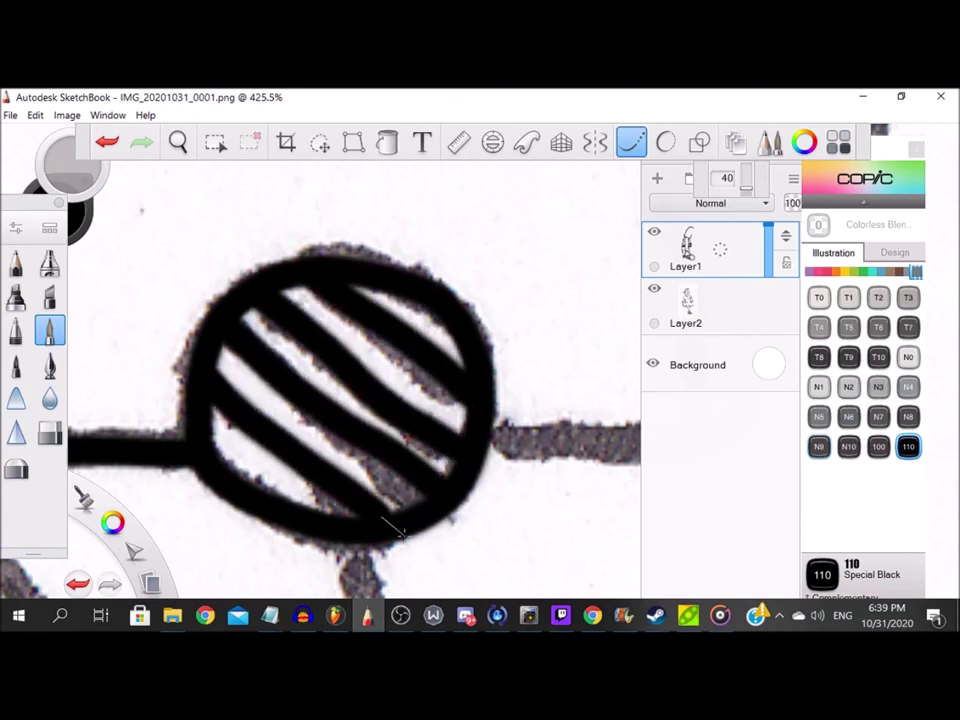
scroll(249, 430, "up", 1)
mouse_move(272, 393)
left_mouse_down()
mouse_move(503, 398)
mouse_move(492, 205)
mouse_move(510, 514)
left_mouse_up()
Ink the edges of the box's right side panel.
scroll(478, 196, "down", 2)
scroll(510, 516, "down", 2)
scroll(625, 590, "up", 3)
mouse_move(617, 386)
left_mouse_down()
mouse_move(555, 463)
mouse_move(430, 580)
left_mouse_up()
scroll(418, 520, "down", 3)
scroll(510, 245, "down", 1)
left_click_drag(500, 354, 509, 492)
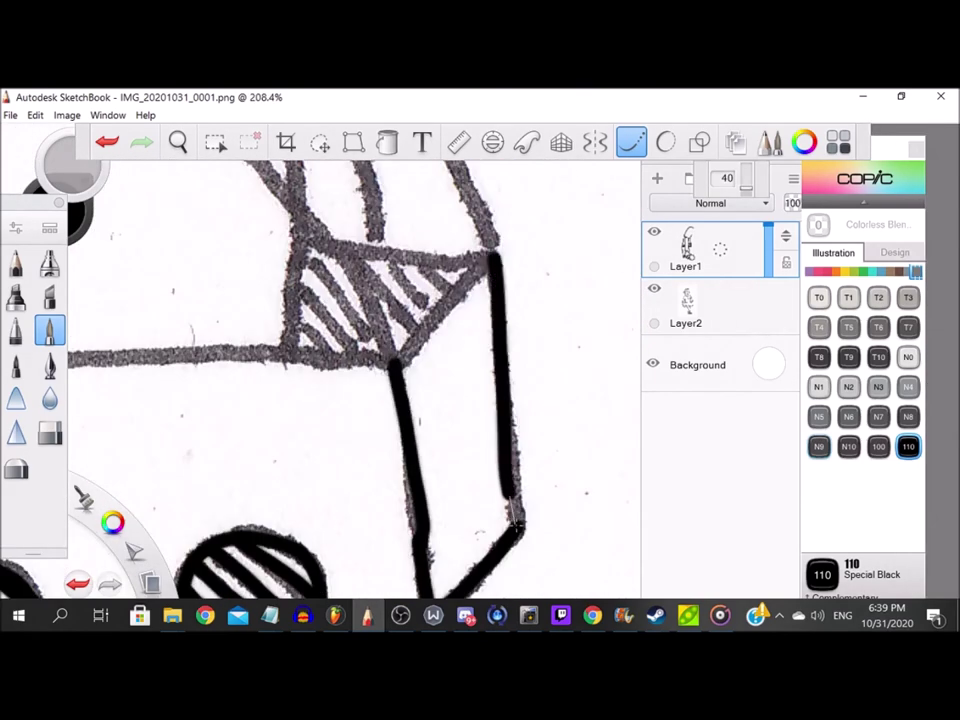
scroll(468, 266, "up", 4)
mouse_move(294, 499)
left_mouse_down()
mouse_move(411, 347)
mouse_move(525, 214)
left_mouse_up()
scroll(429, 336, "down", 2)
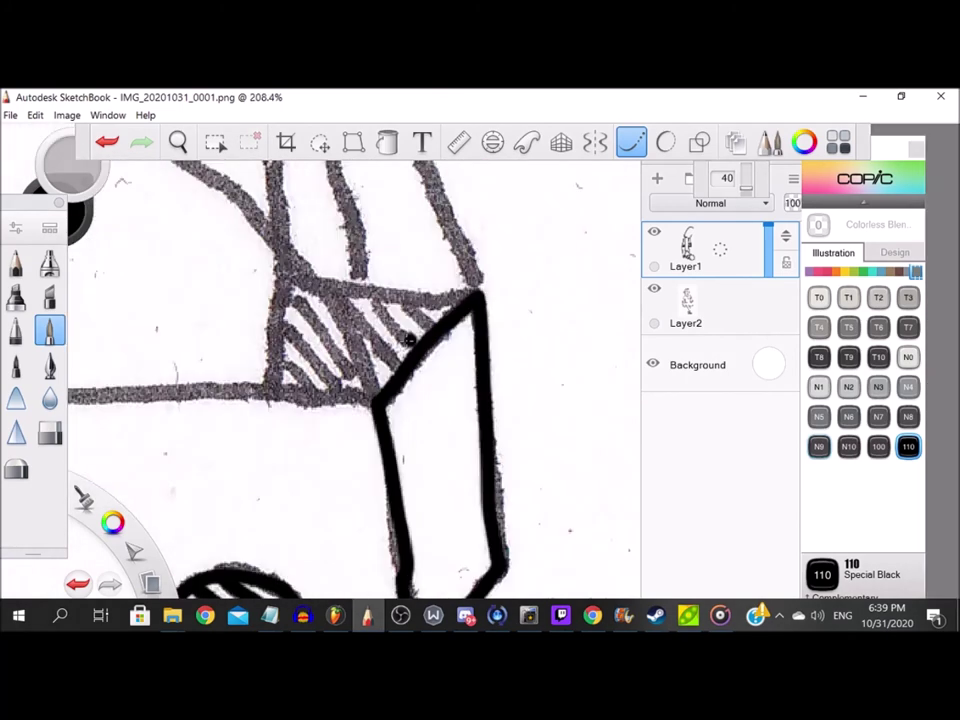
Ink the outline of the shaded opening at the box's right end.
mouse_move(225, 241)
left_mouse_down()
mouse_move(314, 266)
mouse_move(562, 266)
left_mouse_up()
mouse_move(214, 321)
left_mouse_down()
mouse_move(210, 451)
mouse_move(250, 438)
mouse_move(390, 455)
left_mouse_up()
scroll(343, 295, "up", 1)
Trace the diagonal hatching inside the opening at the box's right end.
left_click_drag(194, 416, 266, 466)
left_click_drag(200, 335, 332, 464)
mouse_move(212, 252)
left_mouse_down()
mouse_move(334, 424)
mouse_move(386, 478)
left_mouse_up()
left_click_drag(335, 278, 443, 412)
left_click_drag(394, 289, 469, 384)
left_click_drag(463, 297, 508, 349)
scroll(253, 306, "up", 1)
mouse_move(289, 253)
left_mouse_down()
mouse_move(362, 360)
mouse_move(390, 450)
left_mouse_up()
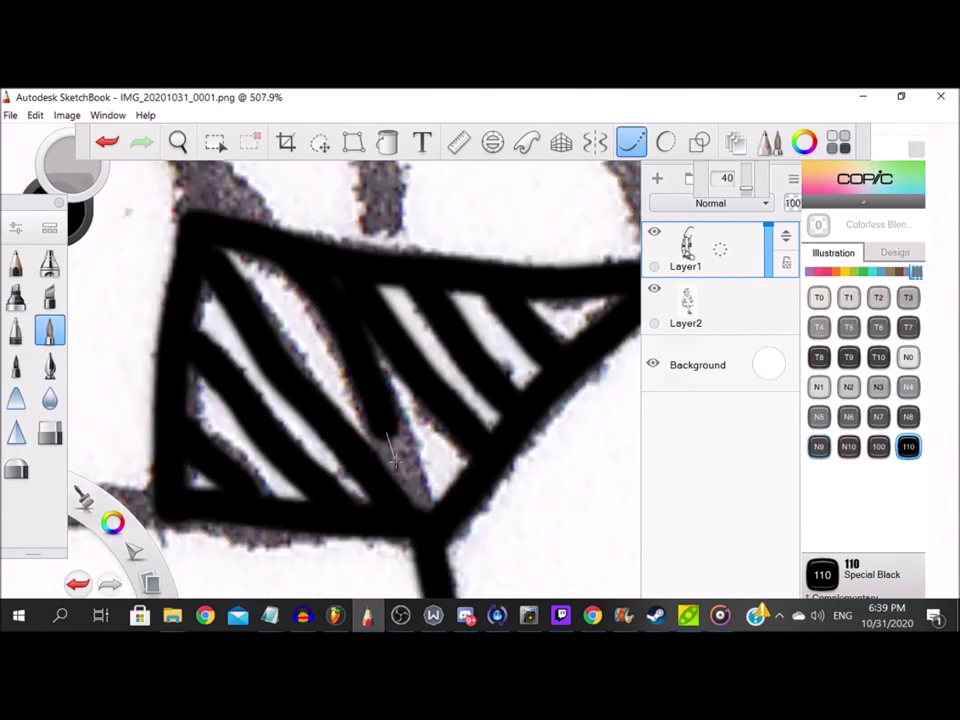
Ink the diagonal strap across the chest from the left shoulder to the box's right opening.
scroll(156, 221, "down", 1)
mouse_move(130, 188)
left_mouse_down()
mouse_move(222, 250)
mouse_move(420, 457)
left_mouse_up()
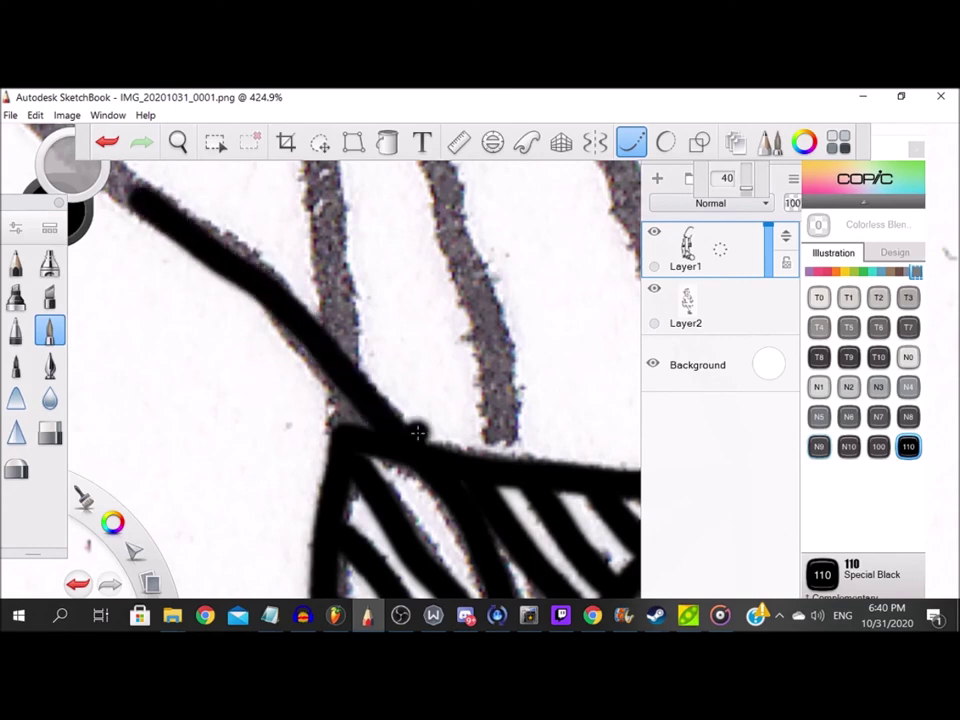
scroll(213, 279, "down", 3)
left_click_drag(240, 266, 308, 383)
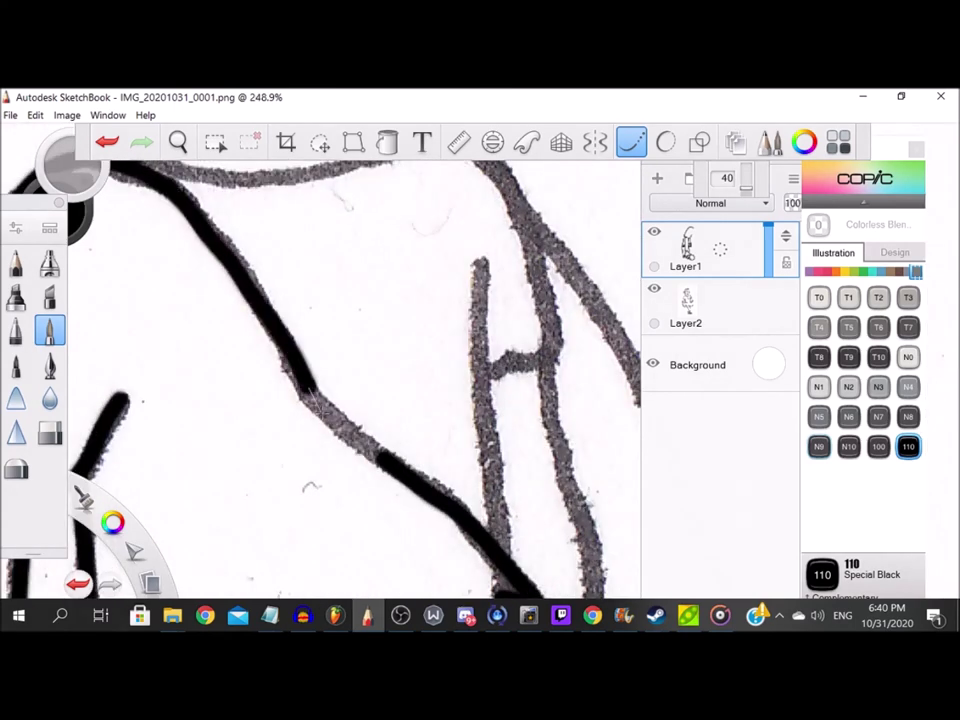
scroll(405, 436, "down", 3)
Ink the right arm with its sleeve lines from the shoulder down to the box.
scroll(457, 454, "up", 3)
left_click_drag(375, 247, 396, 550)
left_click_drag(477, 501, 490, 588)
scroll(475, 575, "down", 4)
scroll(454, 394, "up", 4)
mouse_move(425, 355)
left_mouse_down()
mouse_move(450, 411)
mouse_move(469, 512)
mouse_move(480, 564)
left_mouse_up()
Ink the curved line beneath the chin between the two shoulders.
scroll(300, 430, "down", 3)
scroll(128, 375, "up", 4)
mouse_move(152, 431)
left_mouse_down()
mouse_move(195, 436)
mouse_move(305, 438)
mouse_move(478, 358)
left_mouse_up()
Ink the box's upper front edge between the left and right hatched openings.
scroll(468, 358, "down", 6)
scroll(606, 512, "up", 3)
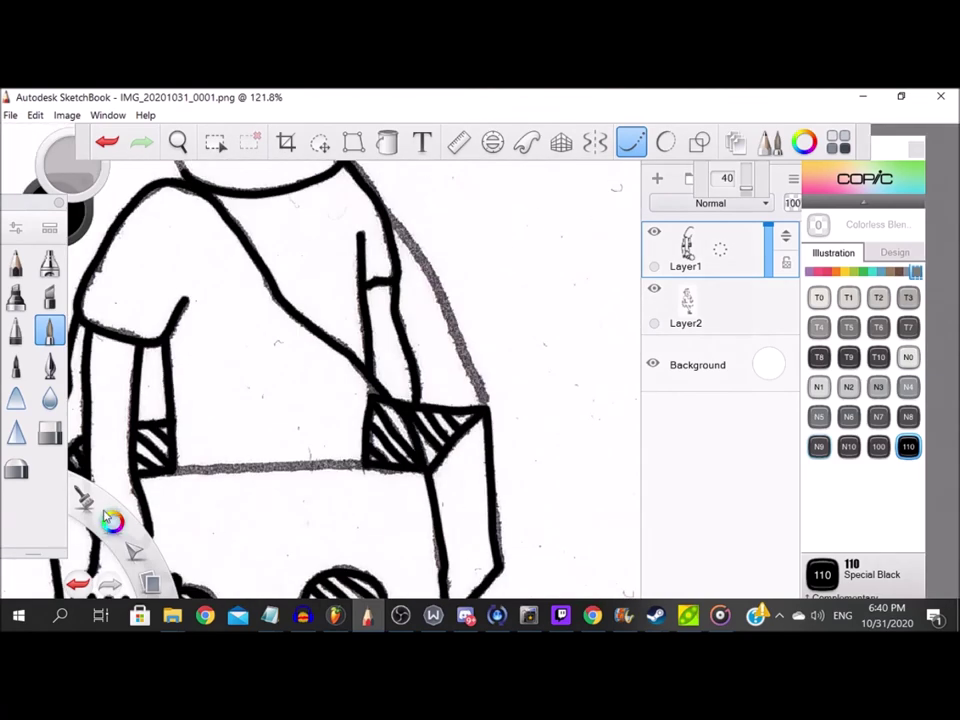
scroll(105, 515, "up", 3)
left_click_drag(80, 446, 536, 444)
Ink the outer strap line from the right shoulder down to the box's right corner.
scroll(546, 440, "down", 4)
scroll(516, 550, "up", 1)
scroll(536, 456, "up", 4)
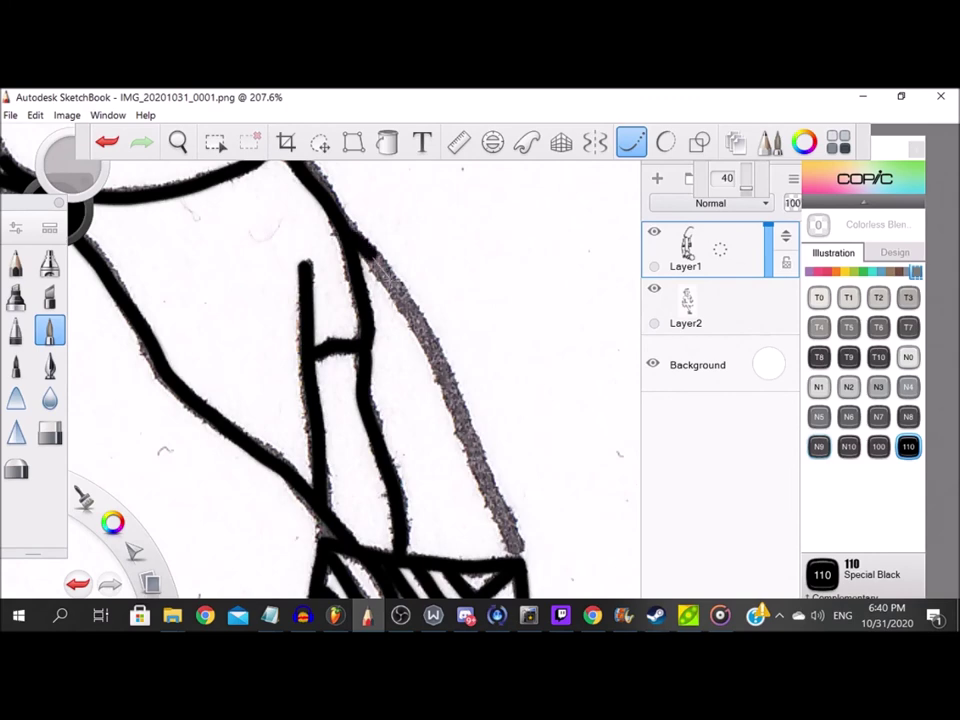
left_click_drag(356, 238, 466, 419)
scroll(394, 399, "down", 5)
Ink both trouser legs with their hems and the upper part of the right shin.
scroll(300, 400, "down", 2)
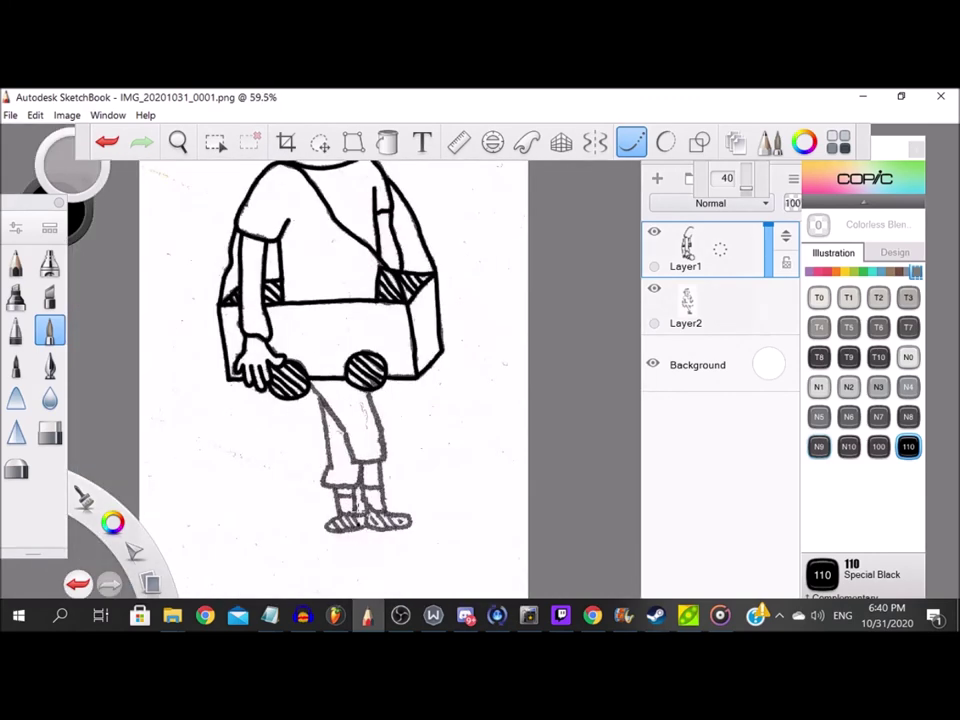
scroll(274, 360, "up", 3)
scroll(250, 330, "up", 4)
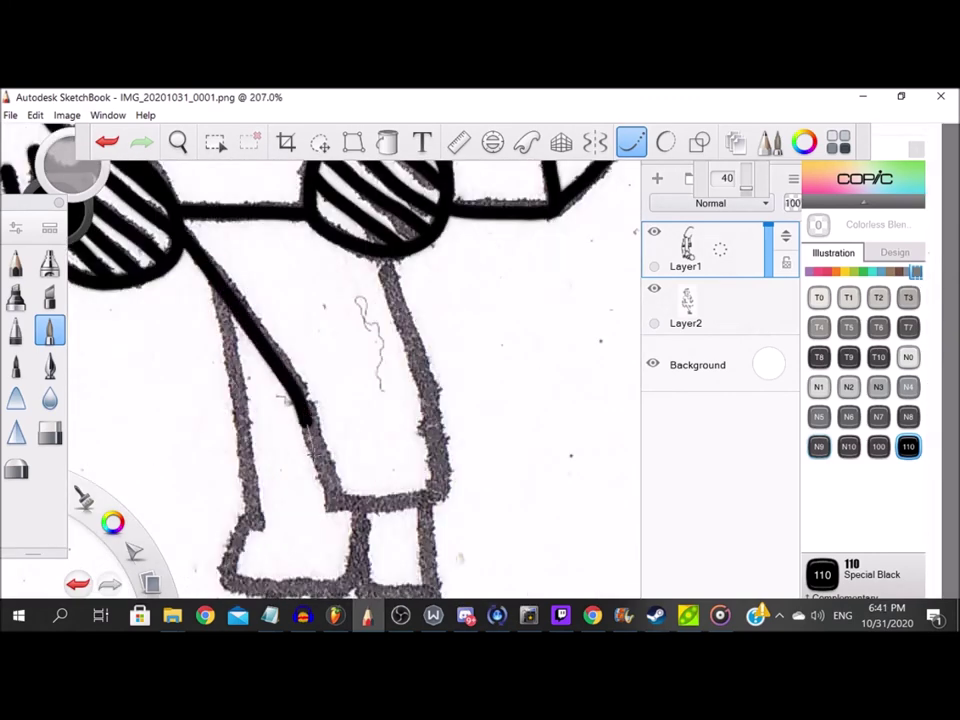
left_click_drag(458, 484, 389, 274)
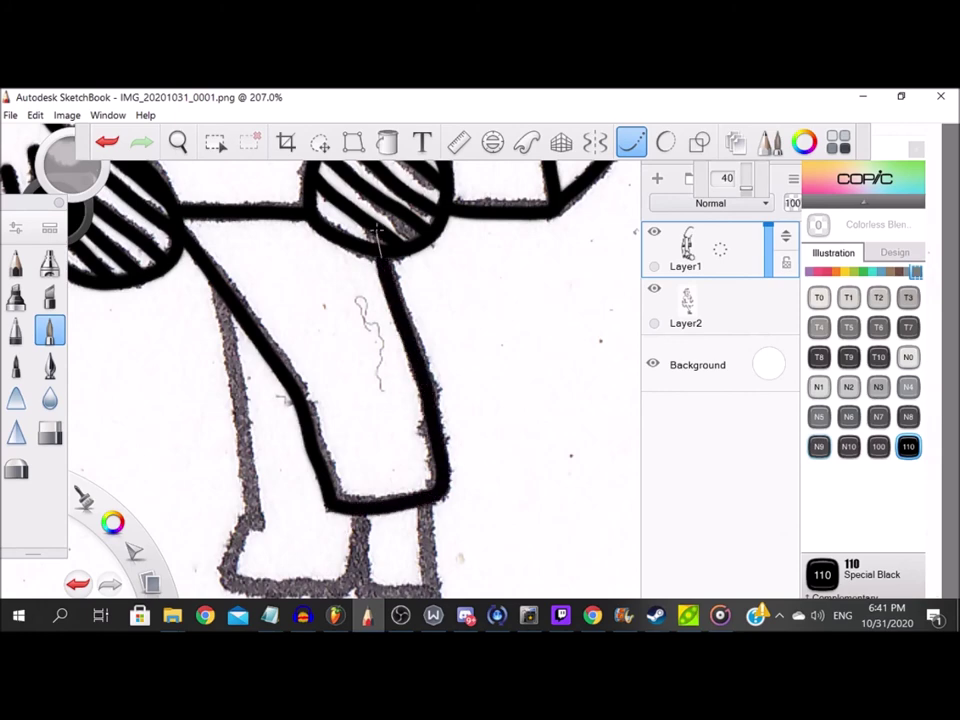
left_click_drag(300, 576, 281, 444)
scroll(274, 465, "down", 1)
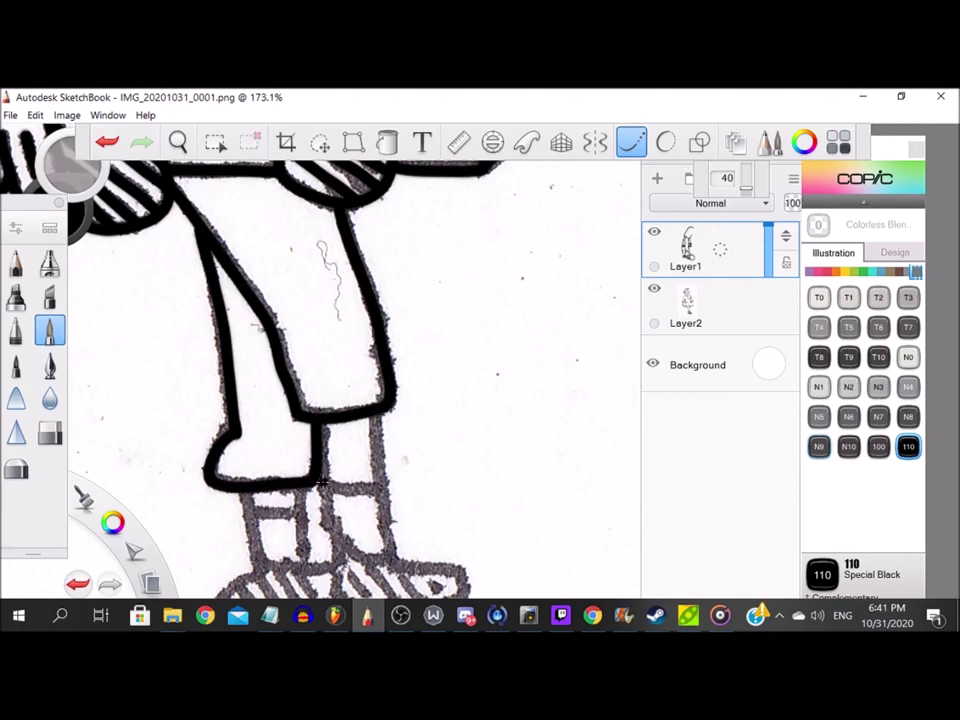
scroll(381, 510, "up", 3)
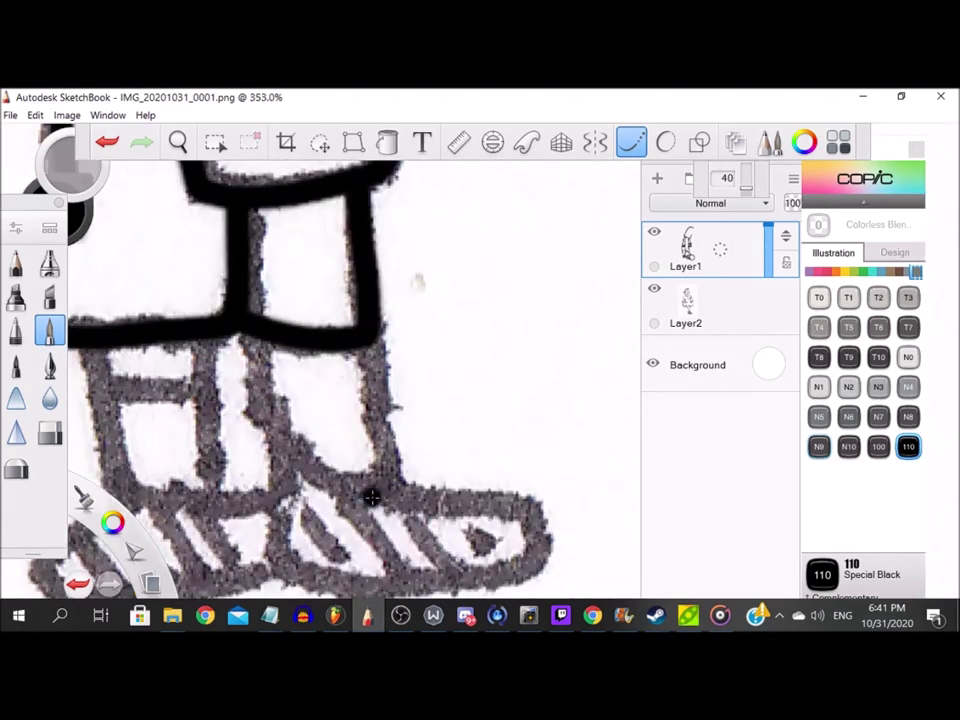
Ink both shins above the shoes, including the sock line across the left shin.
scroll(330, 480, "down", 1)
left_click_drag(283, 365, 320, 468)
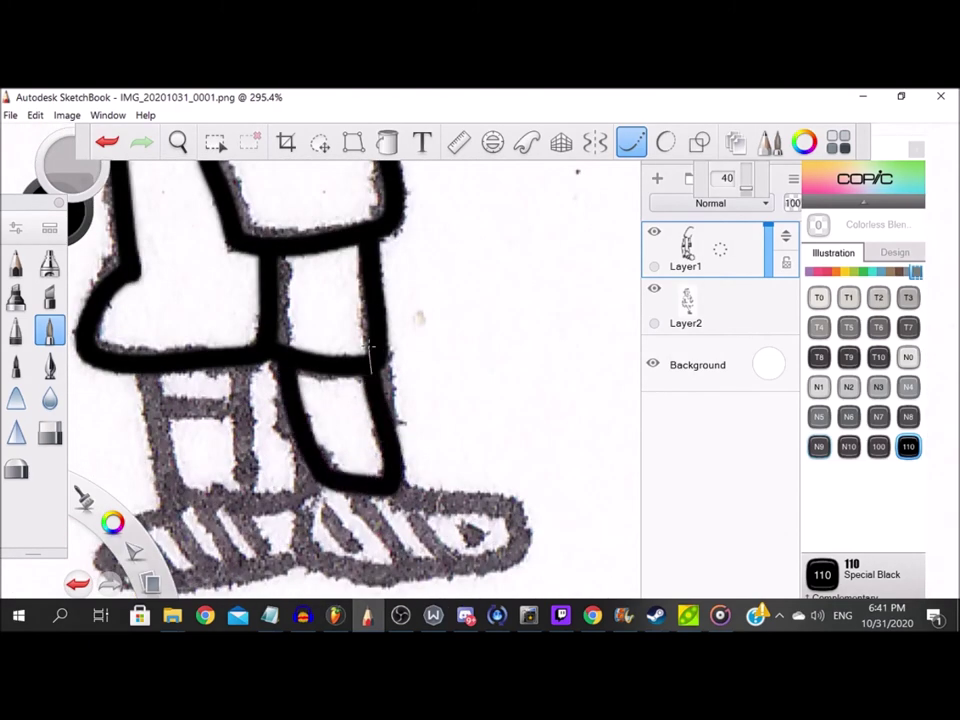
left_click_drag(145, 407, 242, 407)
mouse_move(162, 455)
left_mouse_down()
mouse_move(228, 495)
mouse_move(262, 499)
mouse_move(240, 412)
left_mouse_up()
Ink the outlines of both shoes and the diagonal hatching inside them.
left_click_drag(157, 573, 199, 501)
scroll(199, 501, "up", 1)
mouse_move(210, 417)
left_mouse_down()
mouse_move(174, 443)
mouse_move(195, 522)
mouse_move(328, 493)
mouse_move(285, 410)
left_mouse_up()
mouse_move(368, 440)
left_mouse_down()
mouse_move(426, 493)
mouse_move(548, 493)
mouse_move(483, 410)
left_mouse_up()
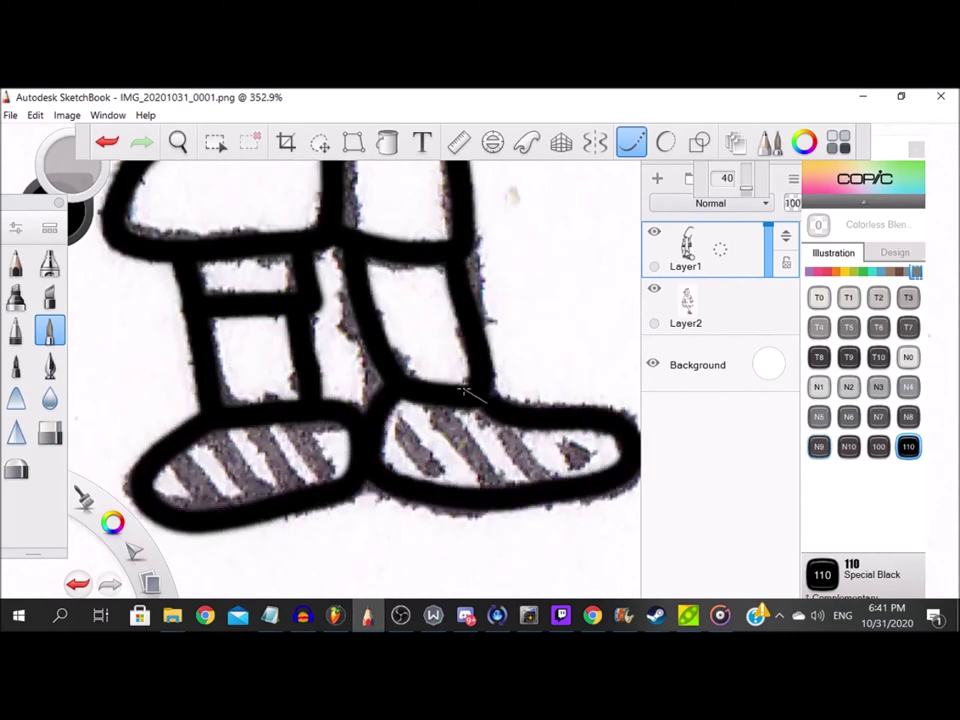
mouse_move(172, 457)
left_mouse_down()
mouse_move(268, 505)
mouse_move(300, 439)
mouse_move(392, 407)
mouse_move(478, 480)
left_mouse_up()
Ink the left jaw line and the ear with its inner curve.
scroll(342, 402, "down", 10)
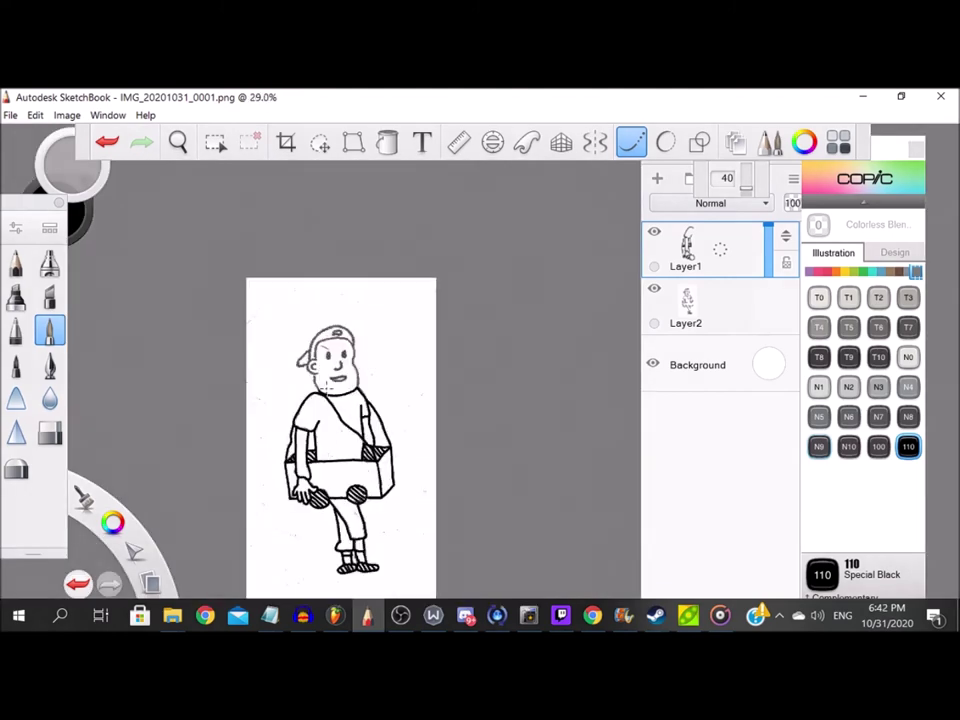
scroll(315, 345, "up", 5)
scroll(326, 452, "up", 3)
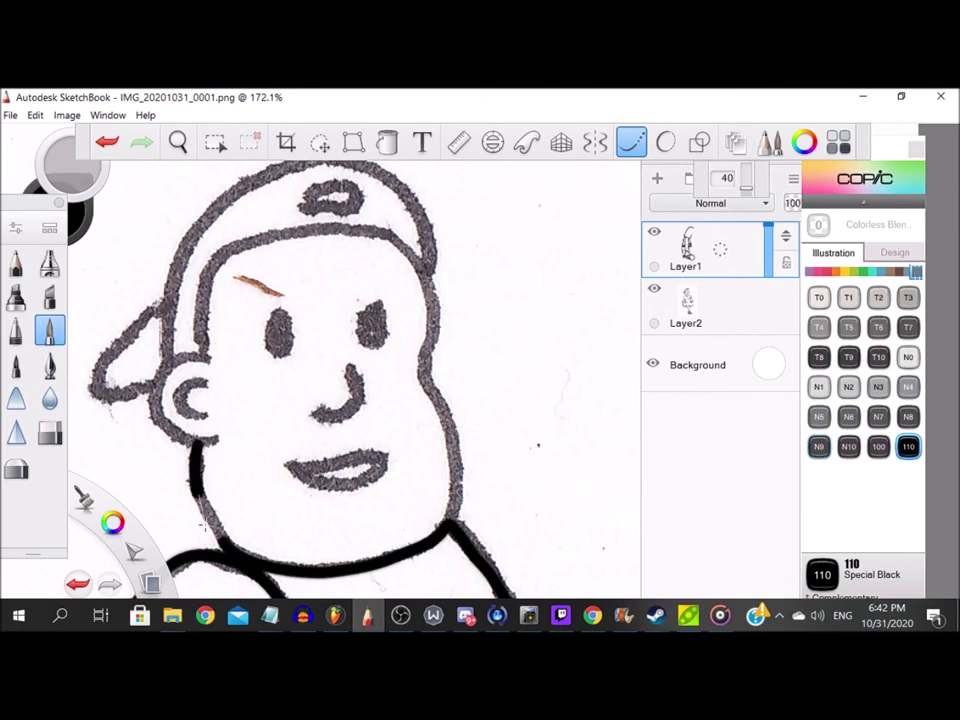
scroll(236, 561, "down", 1)
scroll(190, 400, "up", 5)
mouse_move(348, 335)
left_mouse_down()
mouse_move(238, 415)
mouse_move(362, 500)
left_mouse_up()
left_click_drag(305, 386, 335, 455)
scroll(341, 520, "down", 4)
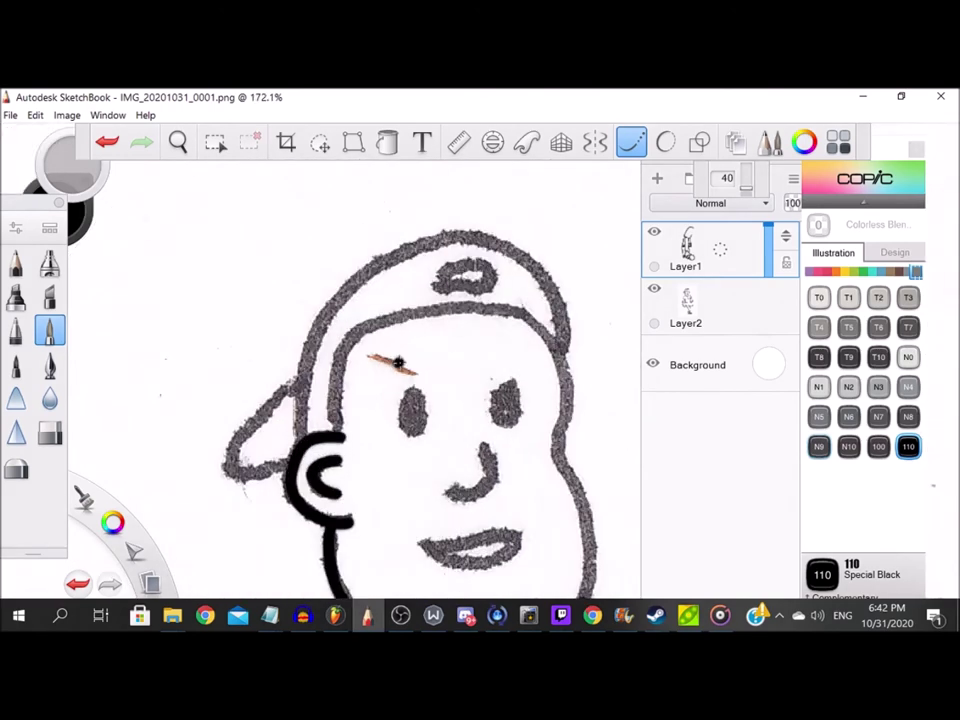
Ink the cap's edge across the forehead and the right side of the face down to the shoulder.
scroll(371, 365, "up", 3)
mouse_move(515, 265)
left_mouse_down()
mouse_move(330, 313)
mouse_move(300, 493)
left_mouse_up()
scroll(255, 390, "down", 5)
scroll(368, 351, "up", 5)
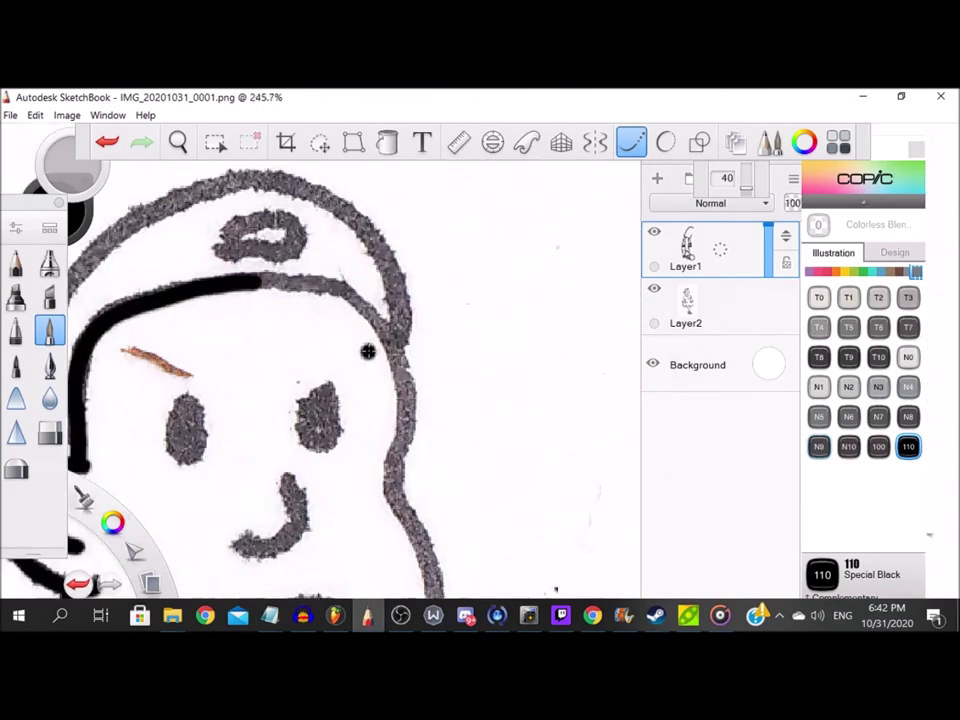
mouse_move(234, 267)
left_mouse_down()
mouse_move(396, 337)
mouse_move(404, 474)
left_mouse_up()
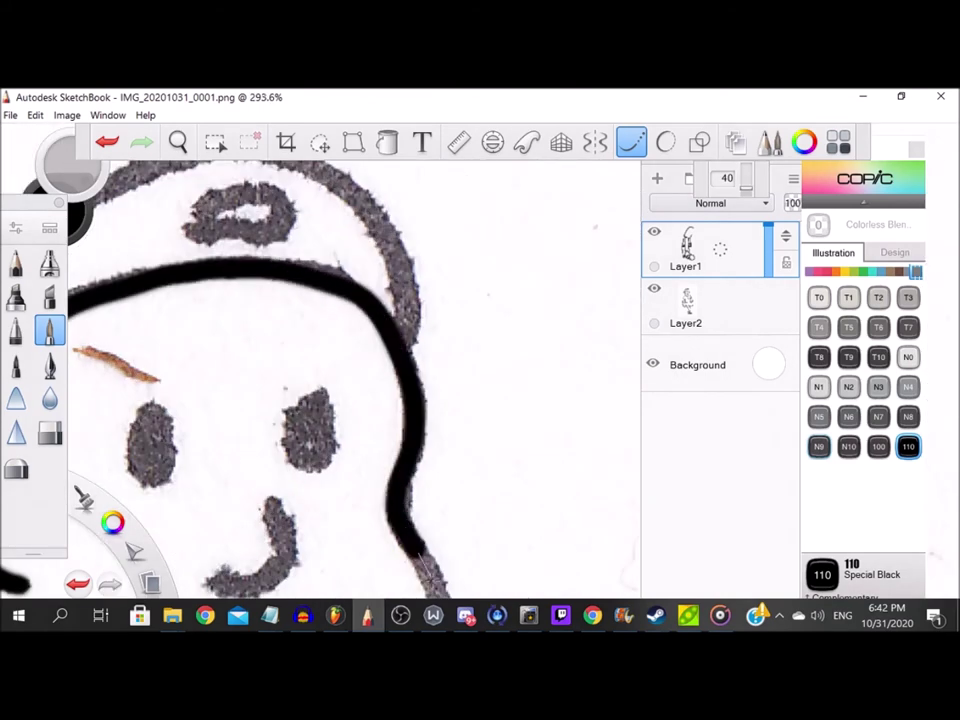
scroll(385, 345, "down", 5)
scroll(415, 500, "up", 5)
left_click_drag(387, 394, 387, 396)
mouse_move(380, 345)
left_mouse_down()
mouse_move(386, 420)
mouse_move(376, 480)
left_mouse_up()
scroll(376, 480, "down", 5)
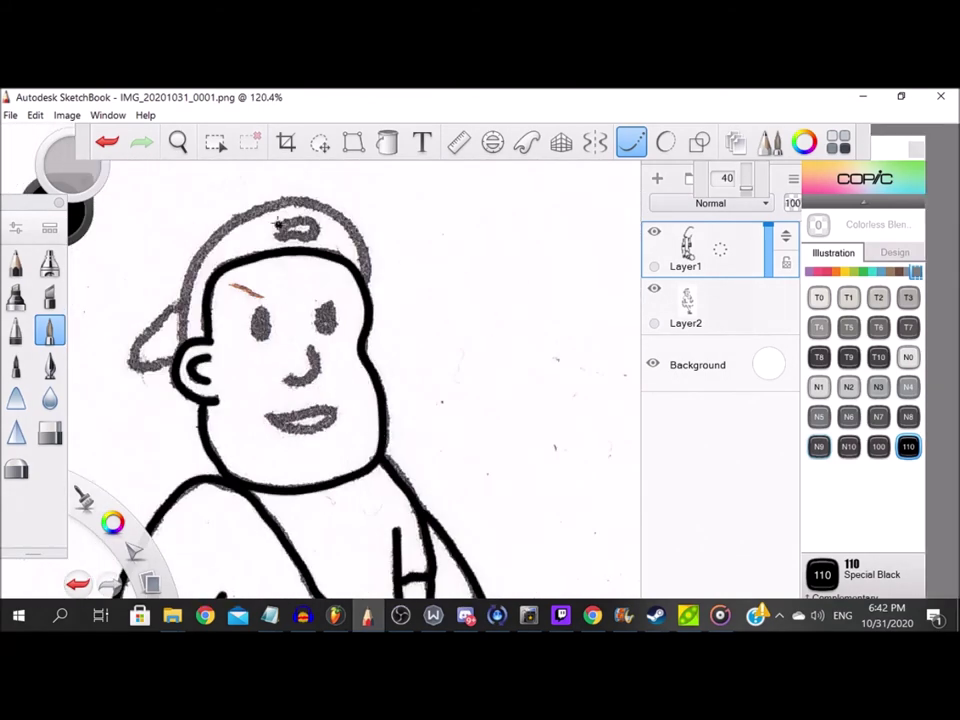
Ink the cap's outer crown, the small opening on its front and the brim behind the ear.
scroll(182, 236, "up", 3)
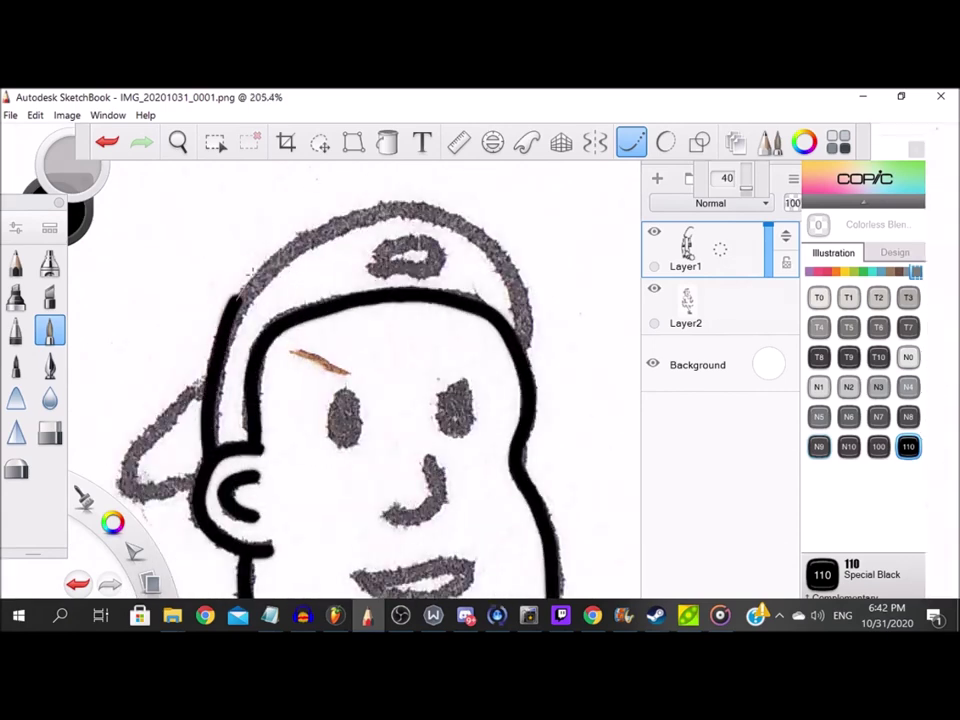
scroll(452, 255, "up", 4)
mouse_move(340, 345)
left_mouse_down()
mouse_move(497, 343)
mouse_move(385, 262)
mouse_move(345, 340)
left_mouse_up()
scroll(345, 340, "down", 4)
scroll(396, 392, "up", 1)
scroll(396, 392, "up", 1)
mouse_move(390, 425)
left_mouse_down()
mouse_move(320, 428)
mouse_move(255, 345)
mouse_move(424, 216)
left_mouse_up()
Ink the facial features: two solid black eyes, the curved nose and the mouth.
scroll(424, 216, "down", 5)
scroll(430, 300, "up", 4)
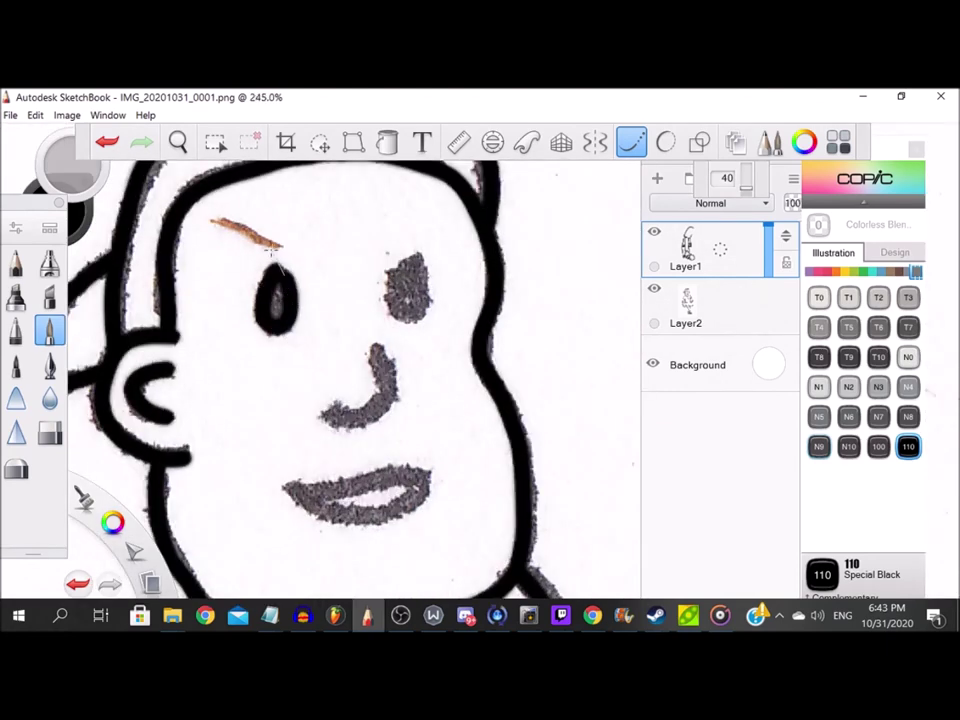
scroll(414, 257, "up", 2)
mouse_move(370, 252)
left_mouse_down()
mouse_move(407, 371)
mouse_move(411, 253)
mouse_move(387, 291)
left_mouse_up()
scroll(401, 365, "down", 1)
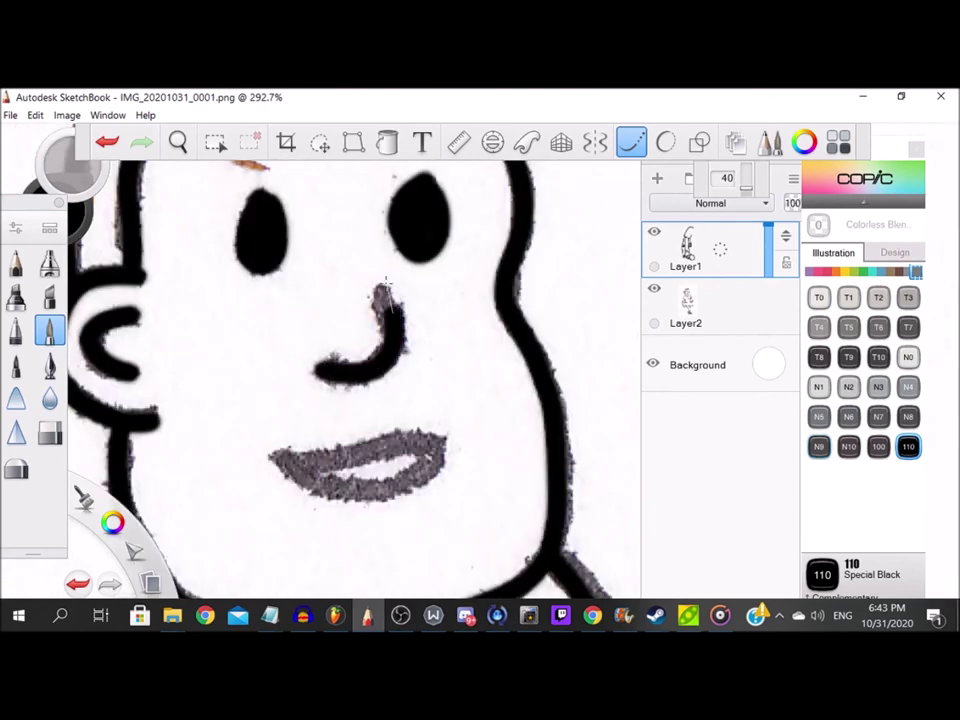
mouse_move(278, 465)
left_mouse_down()
mouse_move(440, 442)
mouse_move(331, 470)
mouse_move(443, 430)
left_mouse_up()
Hide the scanned sketch layer and toggle the background's visibility off and on again to check the line art.
scroll(424, 434, "down", 6)
left_click(658, 290)
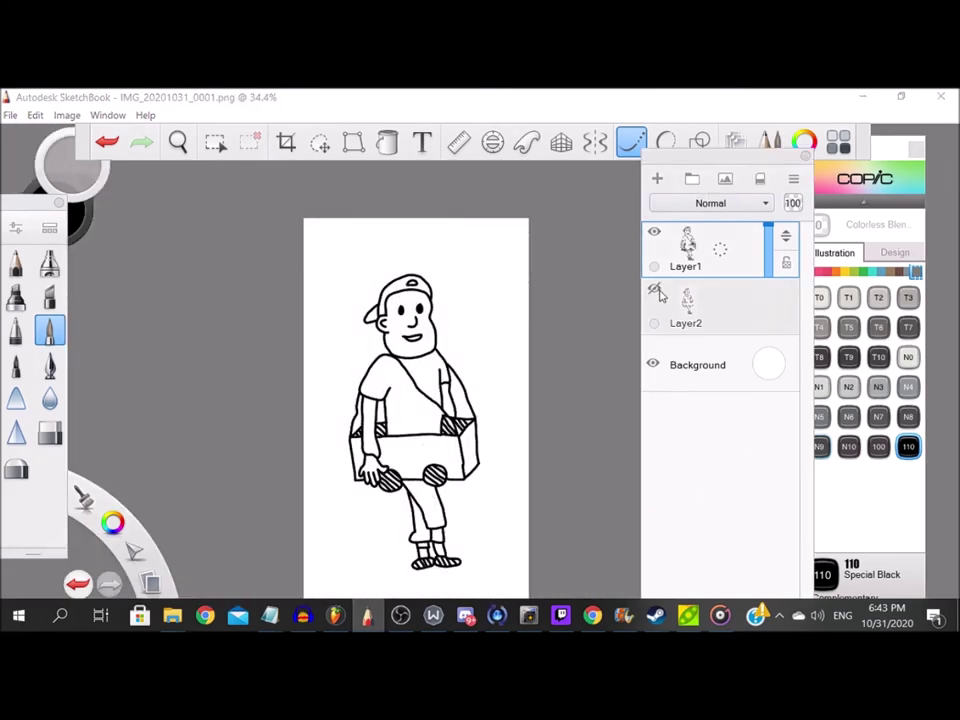
left_click(655, 366)
left_click(654, 366)
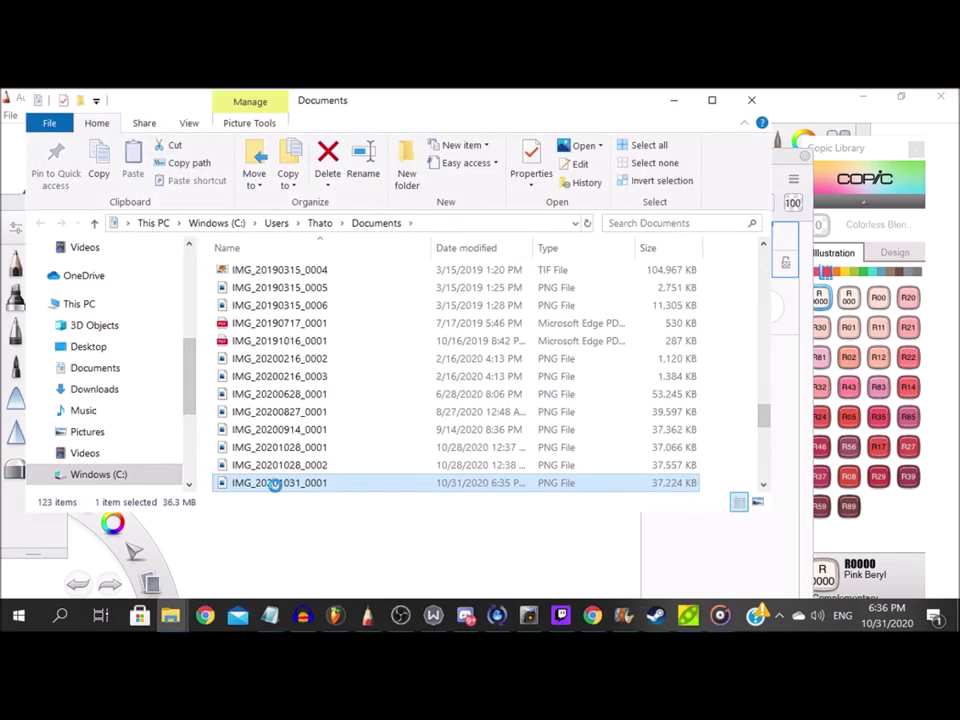
Open the scan IMG_20201031_0001 from the Documents folder in Autodesk SketchBook.
right_click(274, 483)
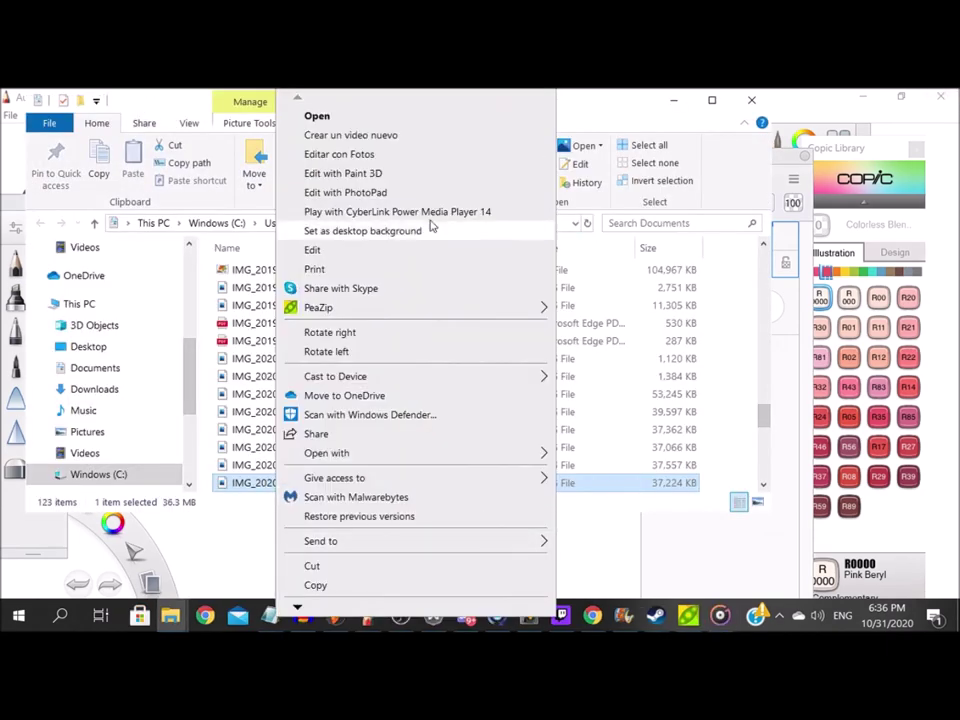
mouse_move(450, 463)
left_click(604, 406)
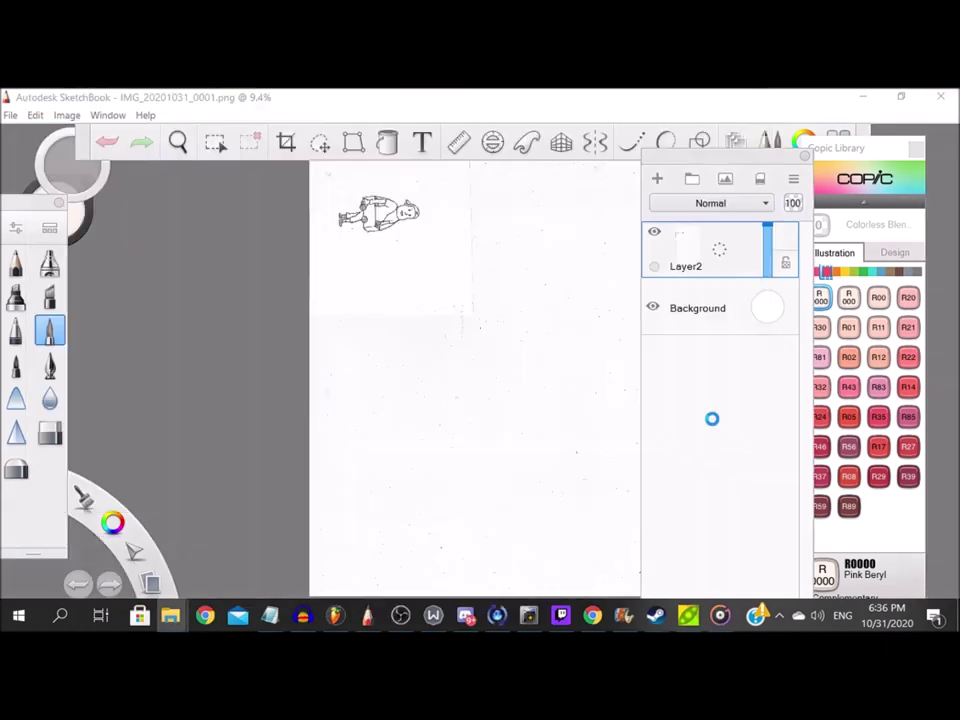
Crop the scan to a rectangle around the character drawing.
scroll(388, 232, "up", 5)
left_click(287, 146)
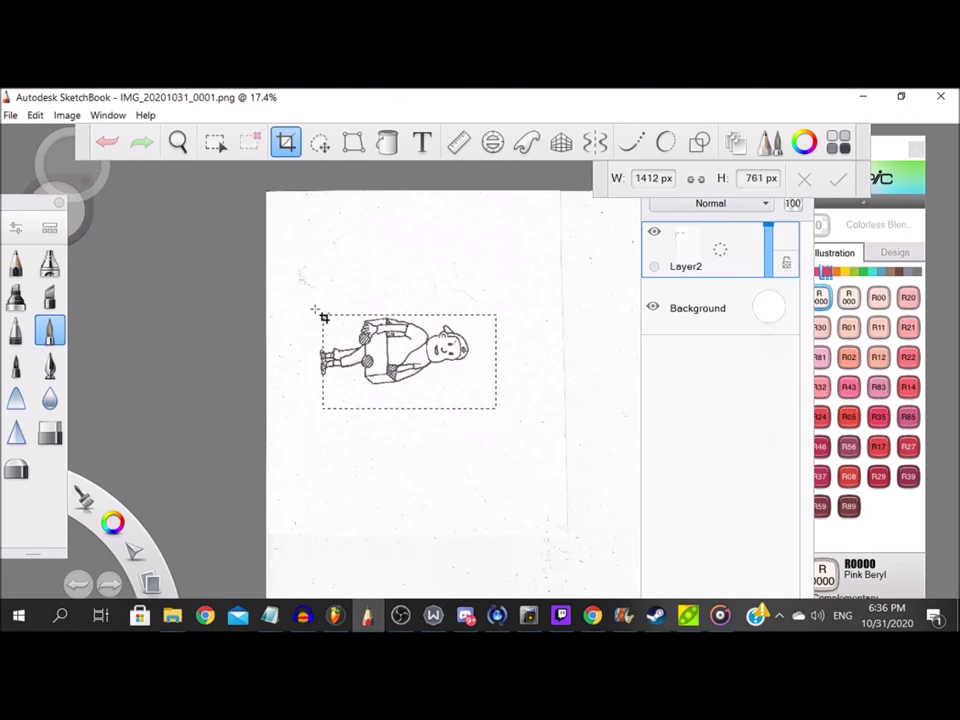
key("Return")
Rotate the cropped image in three quarter turns so that the character stands upright.
left_click(67, 115)
left_click(111, 241)
left_click(67, 115)
left_click(128, 243)
left_click(67, 115)
left_click(111, 241)
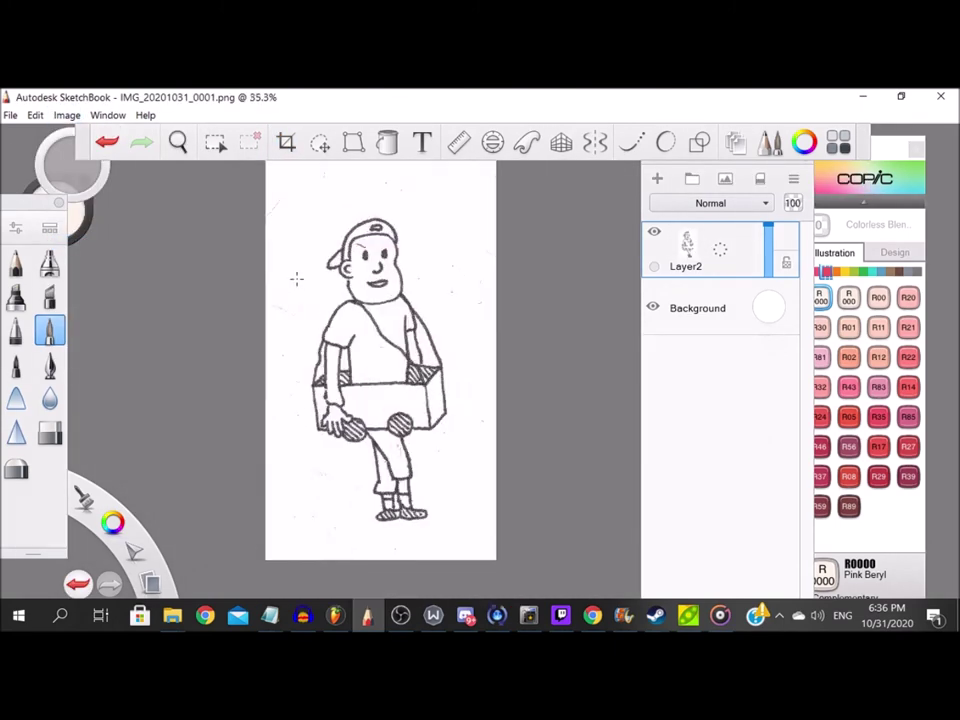
Add a new layer above the sketch and turn on the Steady Stroke tool.
left_click_drag(694, 251, 694, 205)
left_click(632, 142)
Change the Paintbrush size in its brush properties.
double_click(48, 330)
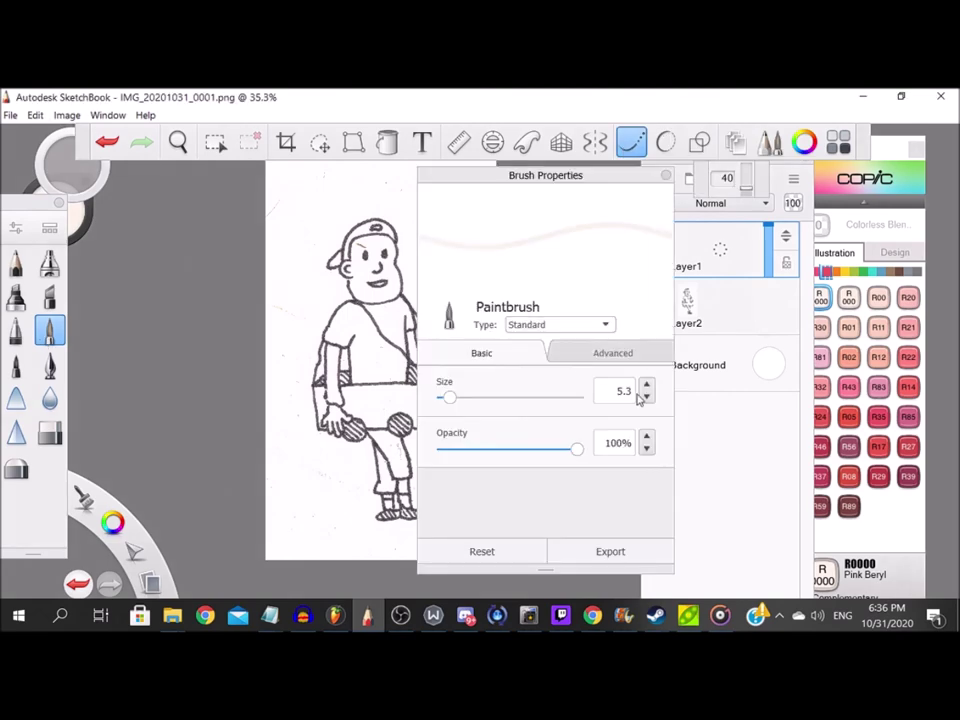
left_click(631, 391)
key("BackSpace")
key("BackSpace")
left_click(666, 175)
Choose Copic colour 110 Special Black for inking.
scroll(352, 246, "up", 5)
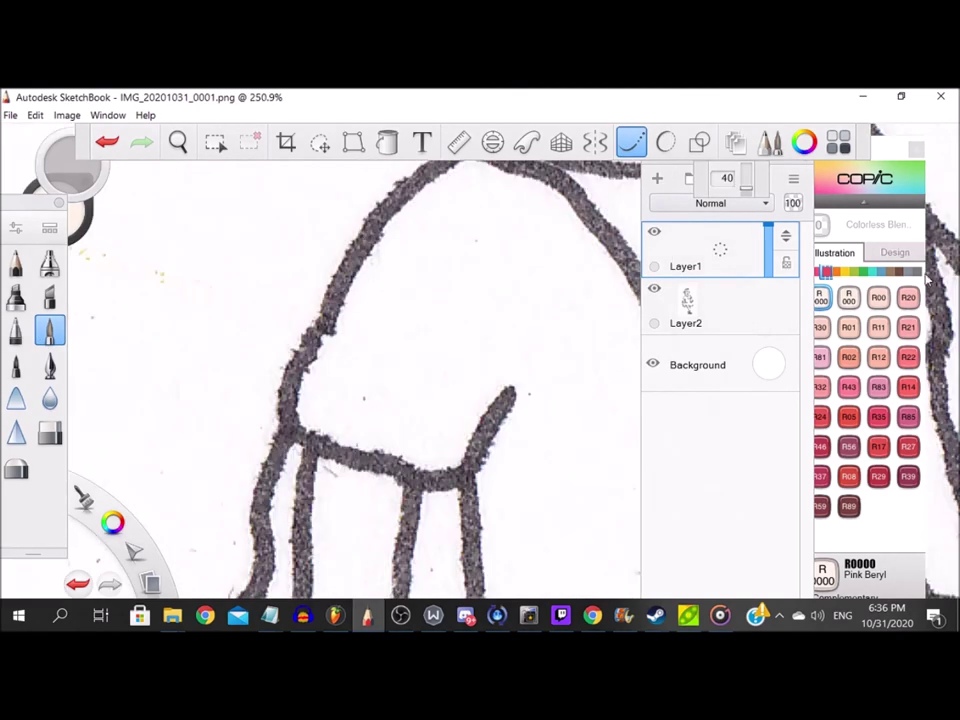
left_click(916, 271)
left_click(908, 447)
Ink the left shoulder and the short sleeve down to its hem.
scroll(335, 376, "down", 2)
scroll(375, 288, "up", 2)
left_click_drag(371, 285, 376, 290)
mouse_move(449, 254)
left_mouse_down()
mouse_move(345, 285)
mouse_move(249, 464)
left_mouse_up()
left_click_drag(275, 555, 430, 560)
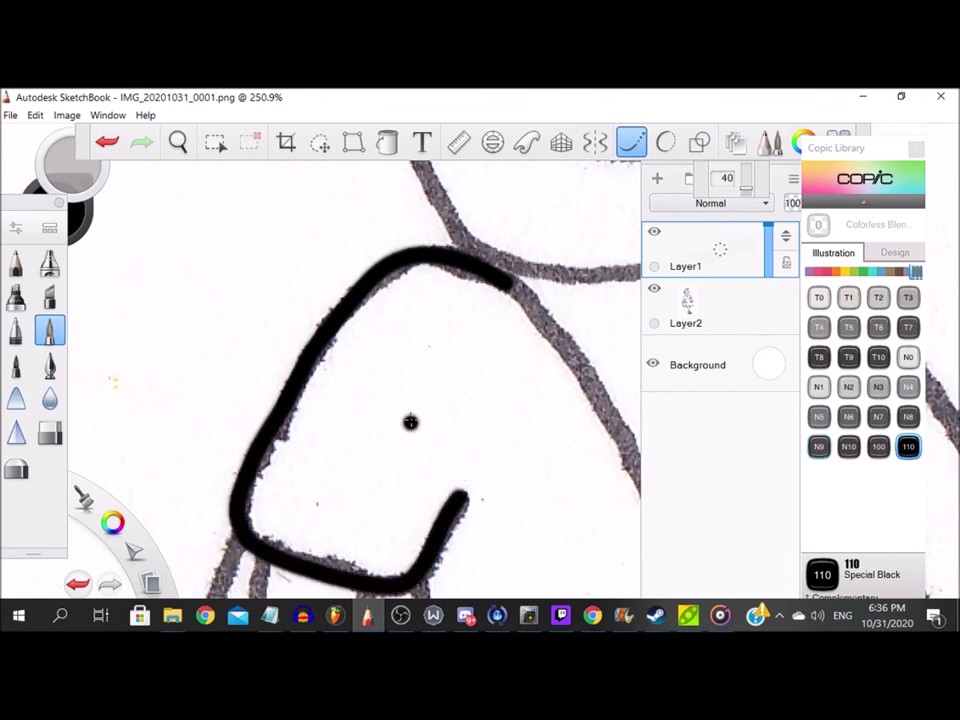
Ink both sides of the left forearm from the sleeve hem to the wrist.
scroll(413, 299, "down", 7)
scroll(380, 457, "up", 6)
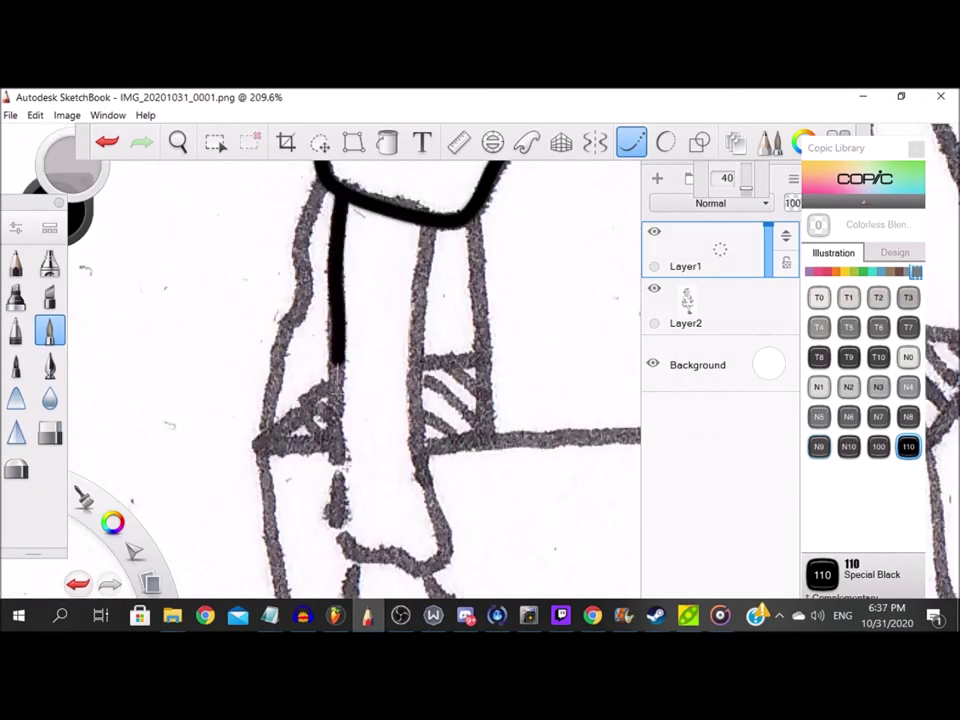
mouse_move(438, 562)
left_mouse_down()
mouse_move(415, 400)
mouse_move(430, 190)
left_mouse_up()
Ink the outline of the left hand with its fingers and thumb.
scroll(420, 195, "down", 3)
scroll(273, 242, "up", 4)
mouse_move(302, 253)
left_mouse_down()
mouse_move(265, 366)
mouse_move(256, 446)
left_mouse_up()
mouse_move(294, 380)
left_mouse_down()
mouse_move(305, 505)
mouse_move(328, 410)
mouse_move(409, 486)
left_mouse_up()
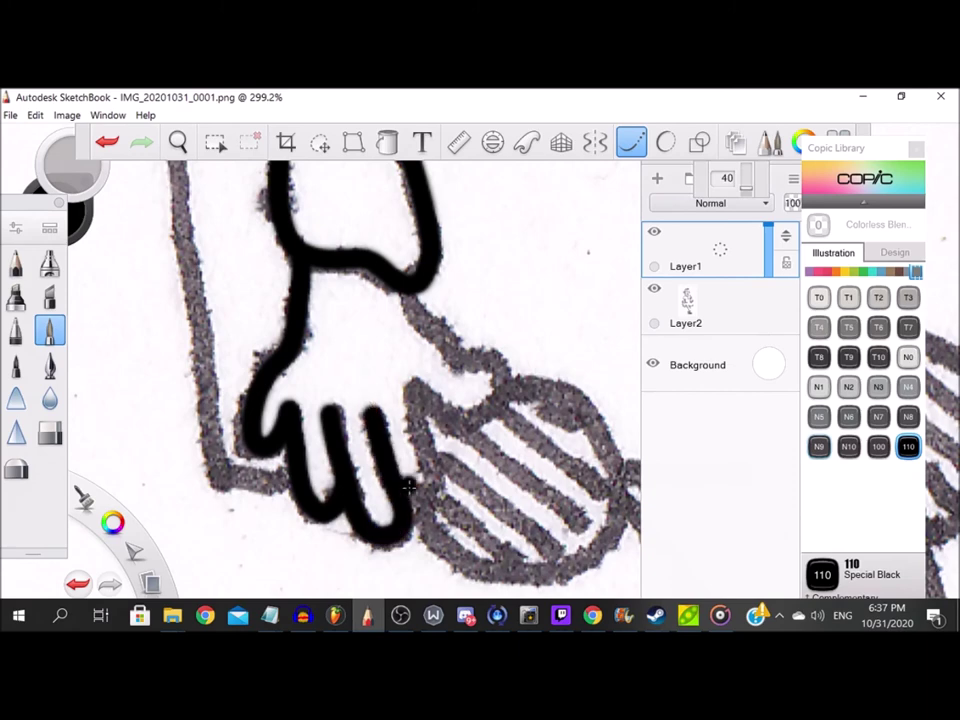
left_click_drag(432, 438, 413, 382)
mouse_move(445, 420)
left_mouse_down()
mouse_move(466, 352)
mouse_move(408, 288)
left_mouse_up()
left_click(413, 375)
Ink the box's left side and the small hatched triangle beside the left forearm.
scroll(410, 388, "down", 9)
scroll(373, 262, "up", 4)
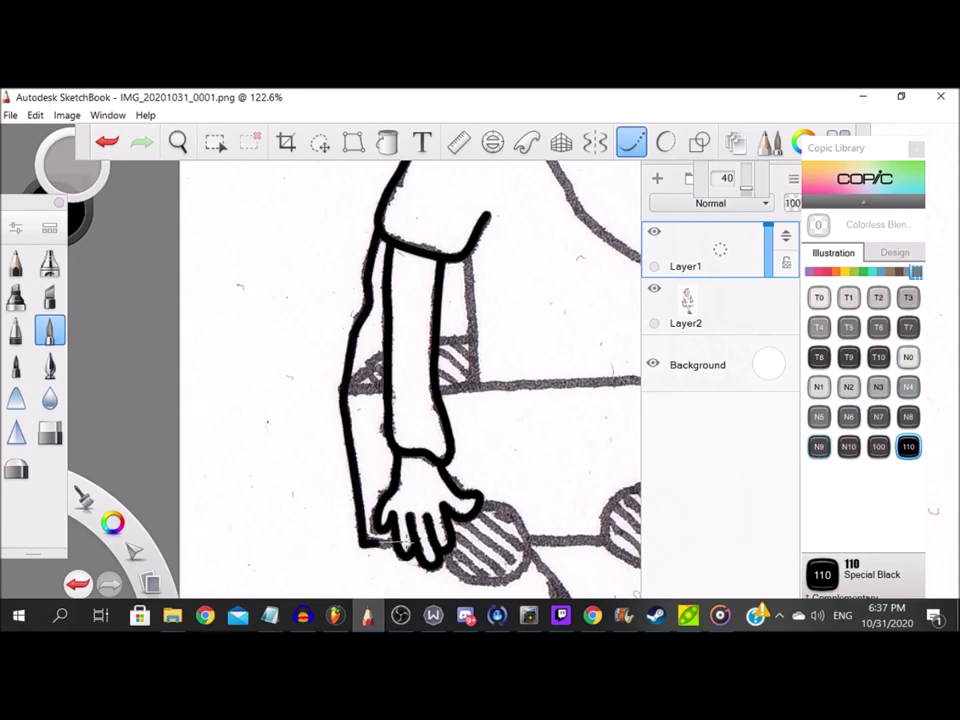
scroll(376, 400, "up", 5)
left_click_drag(294, 474, 420, 481)
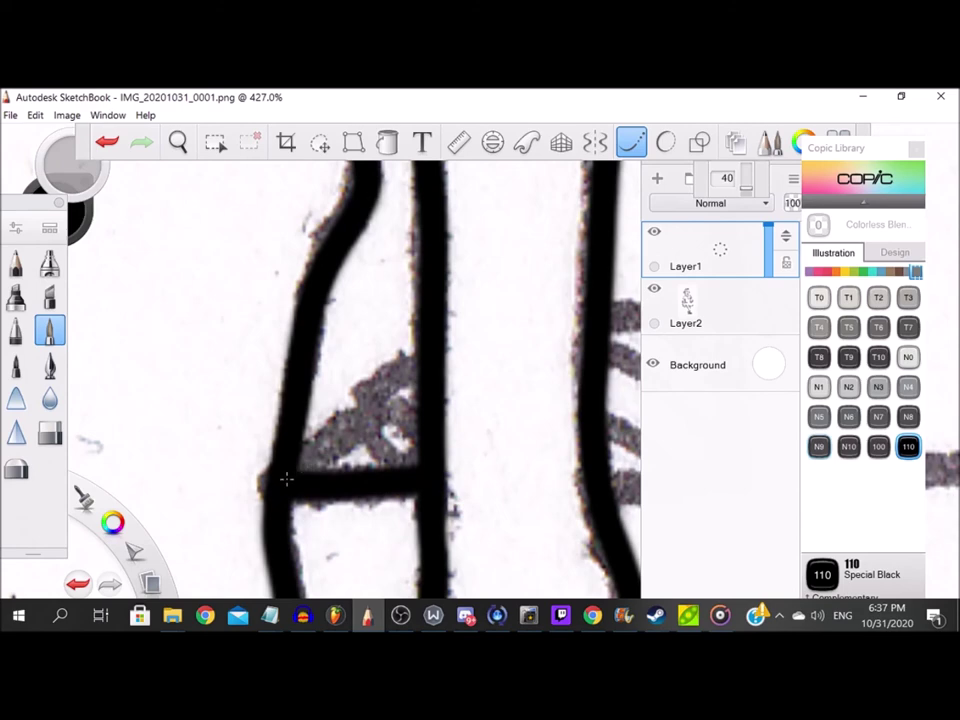
left_click_drag(297, 462, 421, 356)
scroll(424, 465, "down", 3)
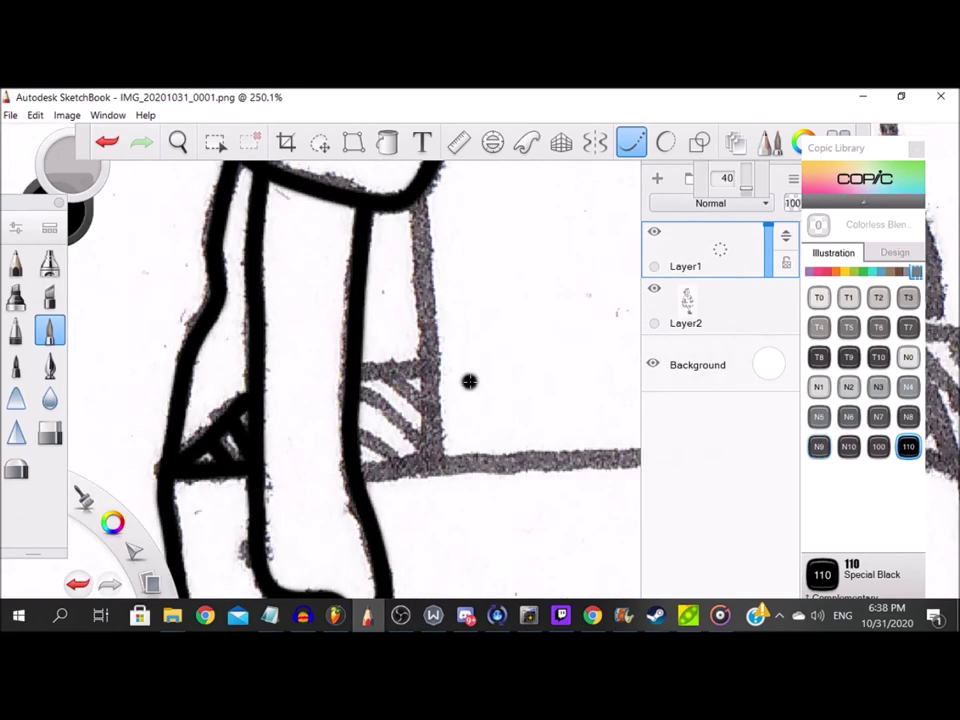
Ink the hatched opening to the right of the left forearm and the torso line above it.
scroll(482, 369, "up", 3)
left_click_drag(335, 344, 478, 335)
mouse_move(455, 400)
left_mouse_down()
mouse_move(460, 515)
mouse_move(315, 521)
left_mouse_up()
left_click_drag(327, 457, 418, 511)
left_click_drag(334, 386, 454, 478)
left_click_drag(383, 361, 456, 429)
scroll(456, 429, "down", 5)
scroll(500, 270, "up", 3)
left_click_drag(407, 273, 430, 500)
Ink the outline and diagonal hatching of the wheel beside the hand, redoing one misplaced stroke.
scroll(430, 500, "down", 8)
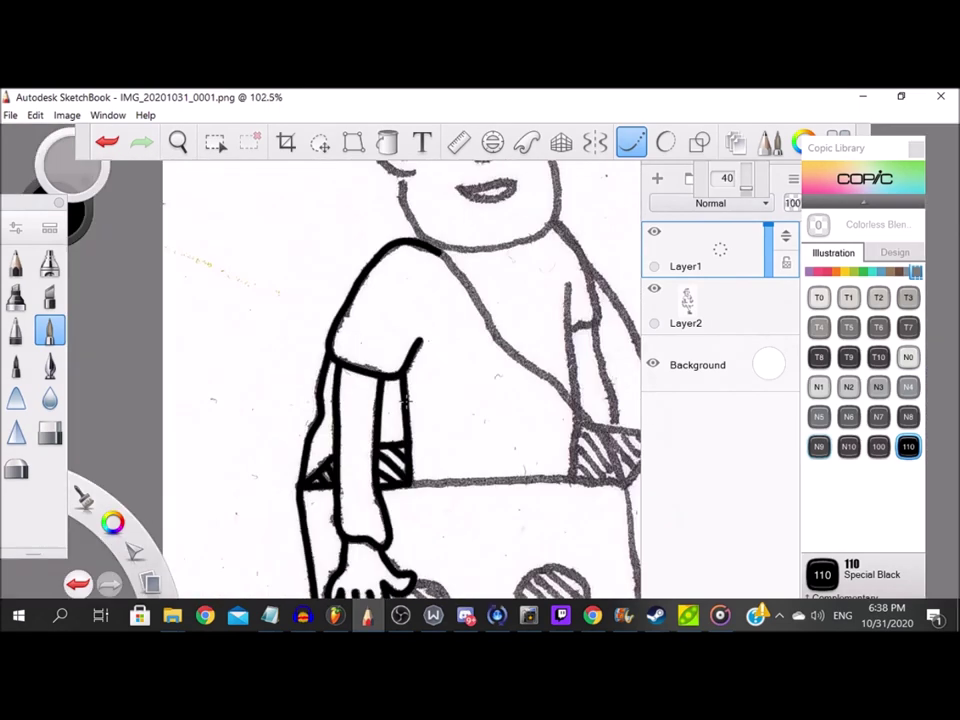
scroll(383, 464, "up", 7)
scroll(384, 464, "up", 2)
mouse_move(300, 330)
left_mouse_down()
mouse_move(400, 478)
mouse_move(510, 390)
mouse_move(358, 260)
left_mouse_up()
left_click_drag(290, 381, 395, 468)
mouse_move(302, 339)
left_mouse_down()
mouse_move(482, 498)
mouse_move(318, 352)
mouse_move(455, 478)
left_mouse_up()
left_click(108, 141)
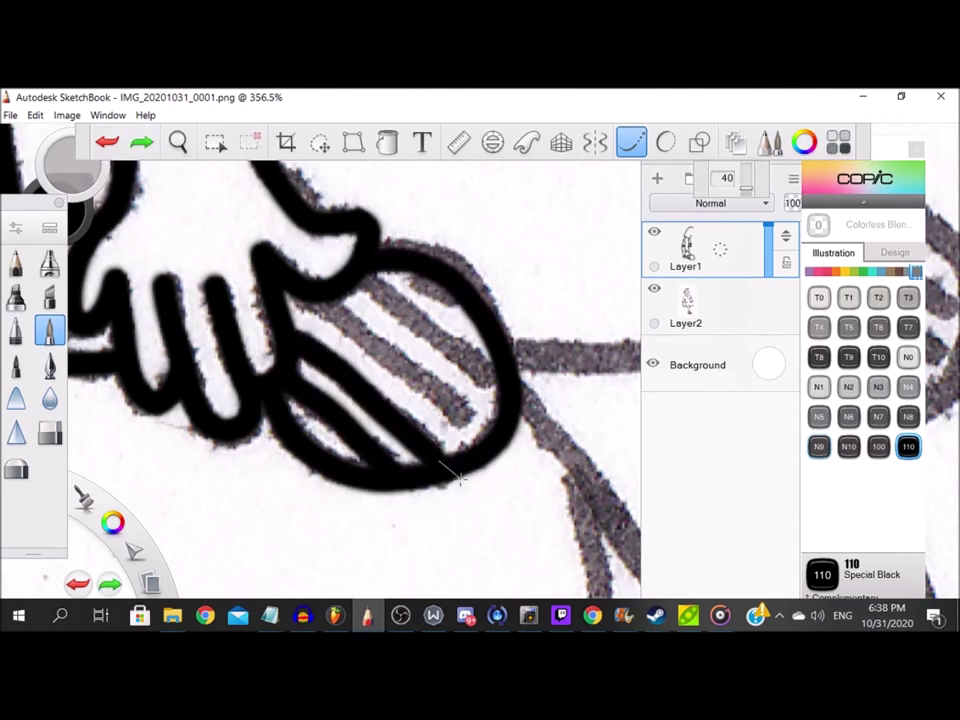
left_click_drag(303, 293, 487, 445)
left_click_drag(364, 277, 497, 388)
mouse_move(404, 276)
left_mouse_down()
mouse_move(497, 343)
mouse_move(499, 360)
left_mouse_up()
Ink the box's lower edge between the two wheels.
scroll(366, 328, "down", 5)
scroll(445, 329, "up", 5)
left_click_drag(197, 344, 453, 350)
Ink the right wheel's round outline and its diagonal hatching.
scroll(400, 348, "down", 5)
scroll(412, 338, "up", 6)
mouse_move(296, 271)
left_mouse_down()
mouse_move(235, 298)
mouse_move(200, 454)
mouse_move(380, 532)
mouse_move(490, 370)
mouse_move(310, 265)
mouse_move(465, 388)
left_mouse_up()
left_click_drag(268, 304, 475, 467)
left_click_drag(238, 336, 443, 491)
mouse_move(212, 387)
left_mouse_down()
mouse_move(349, 492)
mouse_move(384, 505)
left_mouse_up()
scroll(390, 390, "down", 5)
scroll(472, 402, "up", 6)
left_click_drag(479, 401, 474, 402)
Ink the box's right end, including the lower edge past the wheel, the front corner and the outer side.
mouse_move(255, 403)
left_mouse_down()
mouse_move(475, 400)
mouse_move(470, 185)
mouse_move(510, 515)
left_mouse_up()
scroll(468, 200, "down", 2)
scroll(510, 515, "up", 1)
left_click_drag(620, 372, 420, 562)
scroll(518, 260, "down", 6)
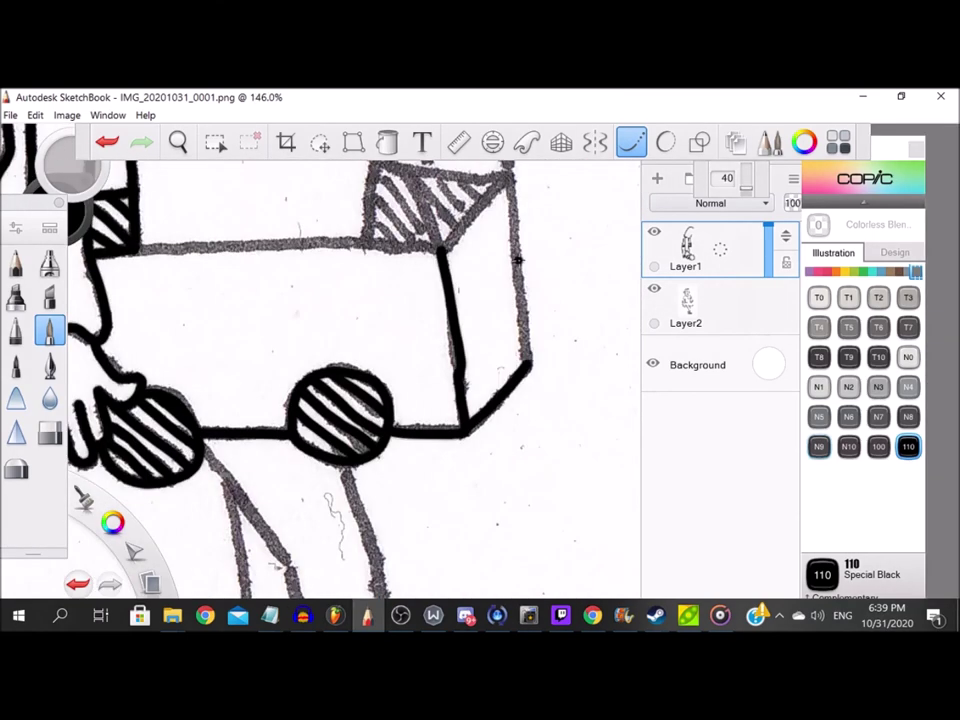
scroll(510, 260, "up", 2)
left_click_drag(490, 255, 500, 345)
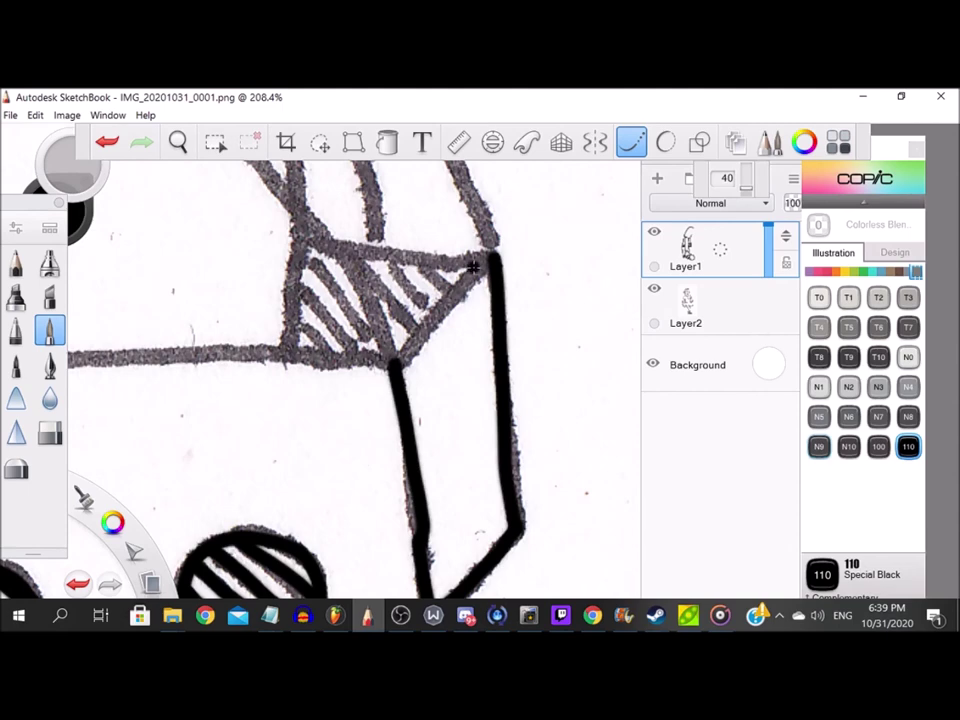
Ink the outline of the opening at the box's upper right corner.
scroll(480, 282, "up", 5)
mouse_move(292, 512)
left_mouse_down()
mouse_move(393, 372)
mouse_move(529, 231)
left_mouse_up()
scroll(529, 231, "down", 2)
left_click_drag(228, 238, 562, 268)
mouse_move(218, 245)
left_mouse_down()
mouse_move(205, 440)
mouse_move(408, 455)
left_mouse_up()
Ink the diagonal hatching and the inner dividing line of the box's right opening.
scroll(408, 455, "up", 1)
left_click_drag(204, 410, 254, 461)
left_click_drag(206, 336, 349, 488)
mouse_move(222, 262)
left_mouse_down()
mouse_move(300, 393)
mouse_move(382, 474)
left_mouse_up()
left_click_drag(338, 286, 450, 428)
left_click_drag(392, 281, 482, 396)
left_click_drag(454, 283, 518, 351)
scroll(257, 292, "up", 1)
mouse_move(300, 268)
left_mouse_down()
mouse_move(353, 340)
mouse_move(414, 521)
left_mouse_up()
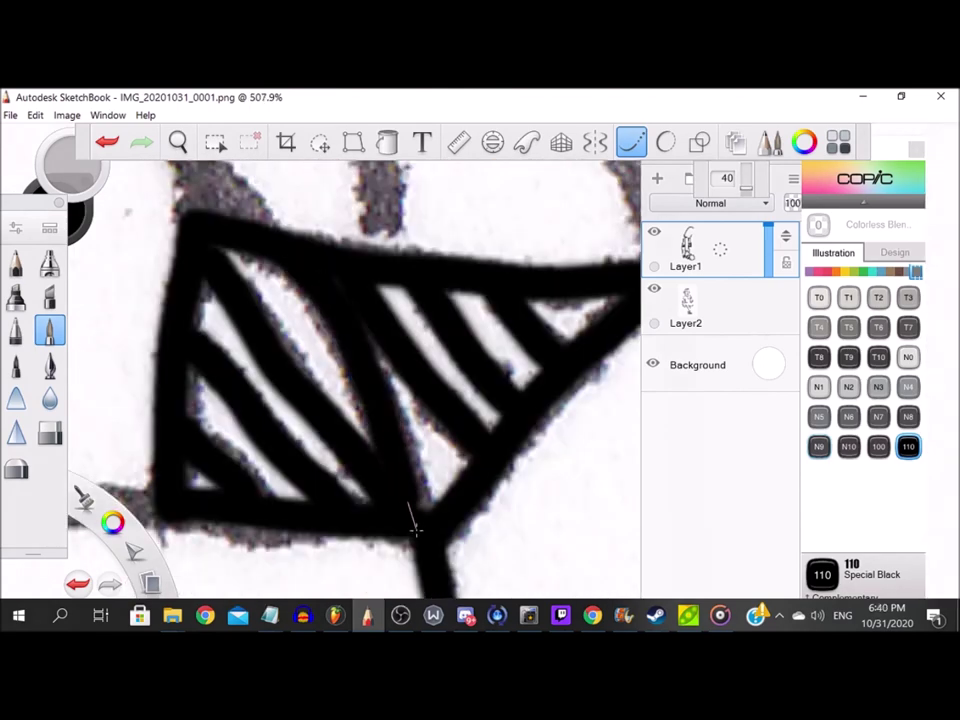
Ink the diagonal chest strap between the left shoulder and the box's right opening.
scroll(414, 521, "down", 4)
scroll(254, 288, "up", 3)
left_click(221, 274)
key("ctrl+z")
mouse_move(141, 200)
left_mouse_down()
mouse_move(245, 275)
mouse_move(421, 469)
left_mouse_up()
scroll(420, 466, "down", 3)
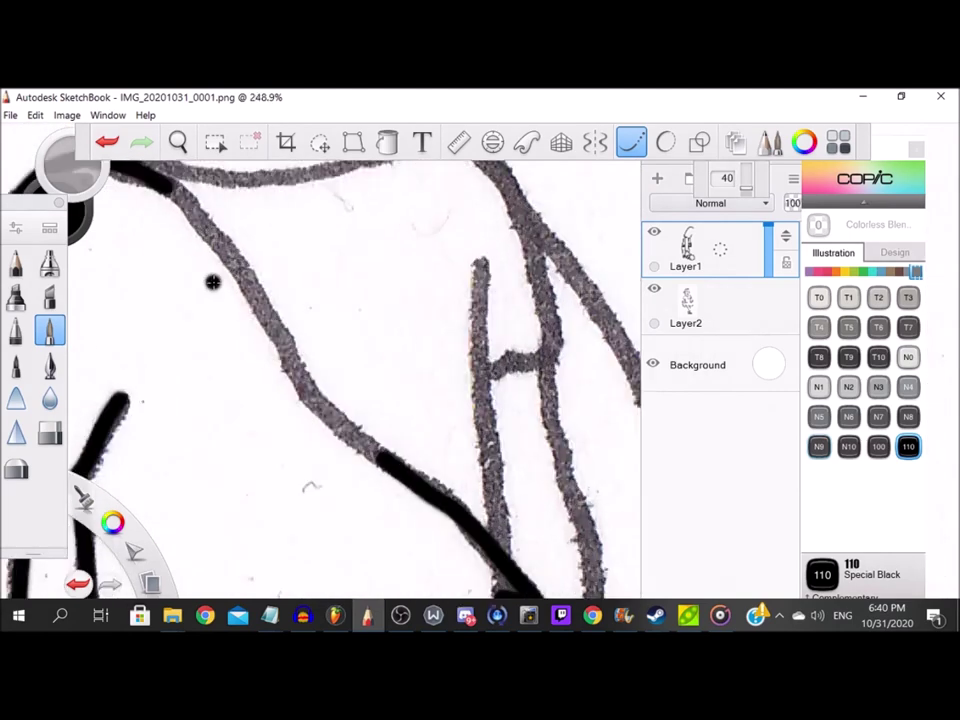
left_click_drag(240, 273, 310, 390)
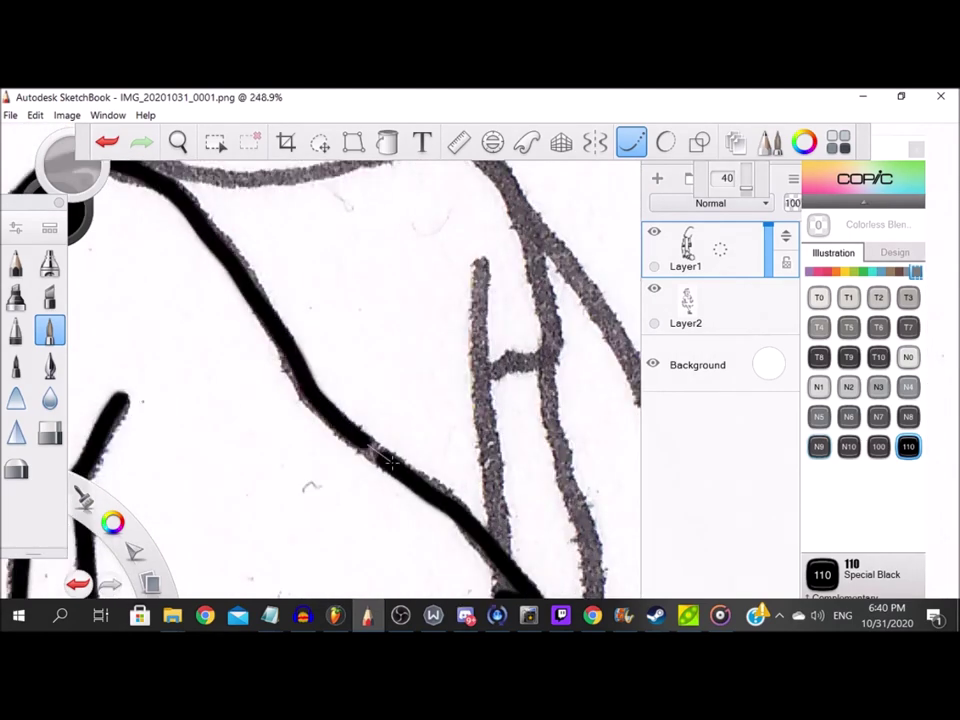
Ink the right arm's inner line, the sleeve hem and the outer forearm line down to the box.
scroll(380, 455, "down", 2)
scroll(380, 455, "up", 2)
left_click_drag(375, 243, 391, 518)
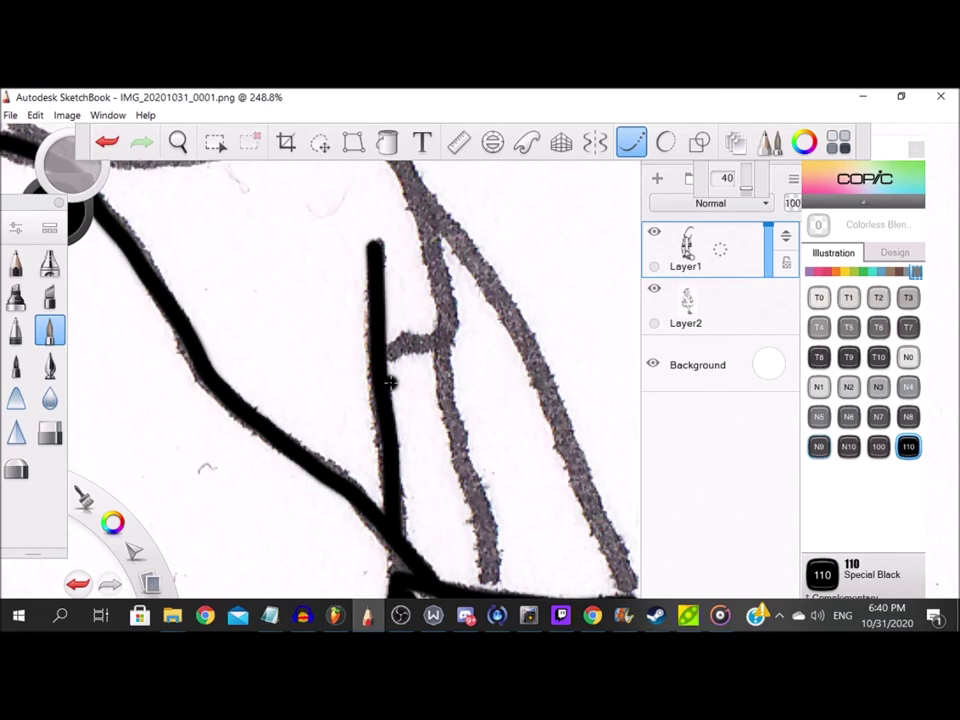
mouse_move(462, 357)
left_mouse_down()
mouse_move(442, 419)
mouse_move(467, 477)
left_mouse_up()
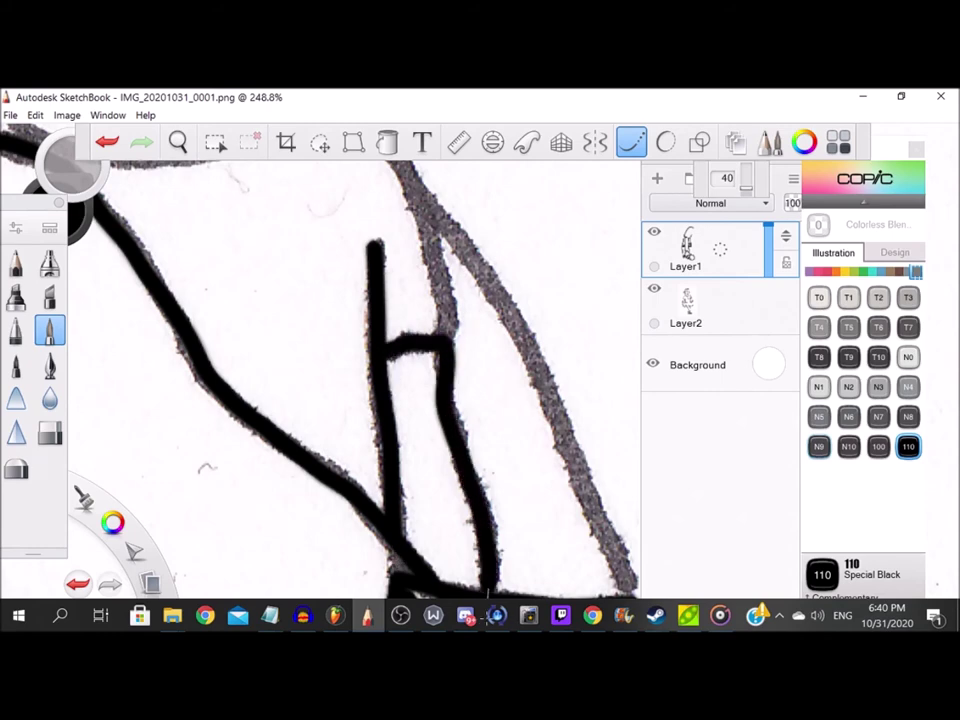
Ink the right shoulder's outer line down to the sleeve and the curved chin line.
scroll(480, 580, "down", 2)
scroll(452, 387, "up", 2)
mouse_move(412, 346)
left_mouse_down()
mouse_move(449, 399)
mouse_move(466, 476)
mouse_move(467, 526)
left_mouse_up()
scroll(360, 404, "down", 2)
scroll(190, 262, "up", 3)
mouse_move(145, 428)
left_mouse_down()
mouse_move(272, 444)
mouse_move(393, 412)
mouse_move(461, 369)
left_mouse_up()
scroll(428, 264, "down", 5)
scroll(415, 511, "up", 1)
scroll(205, 489, "up", 4)
Ink the box's front top edge between the openings and the outer strap from the right shoulder to the box corner.
mouse_move(140, 451)
left_mouse_down()
mouse_move(428, 437)
mouse_move(556, 443)
left_mouse_up()
scroll(412, 421, "down", 6)
scroll(515, 561, "down", 2)
scroll(536, 452, "up", 2)
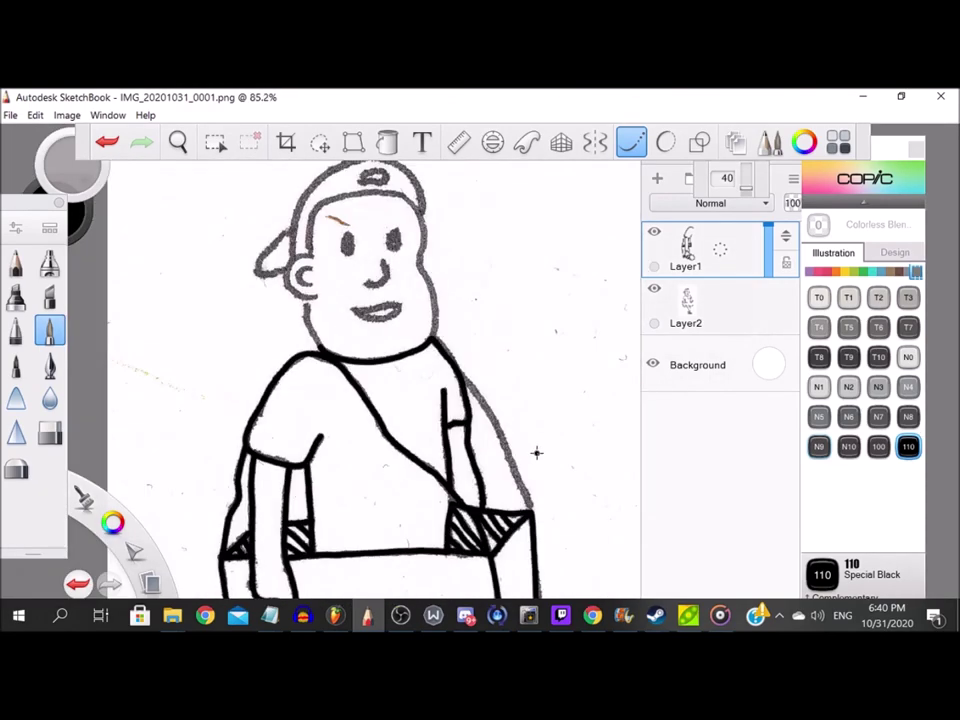
scroll(457, 422, "up", 4)
left_click_drag(350, 240, 450, 376)
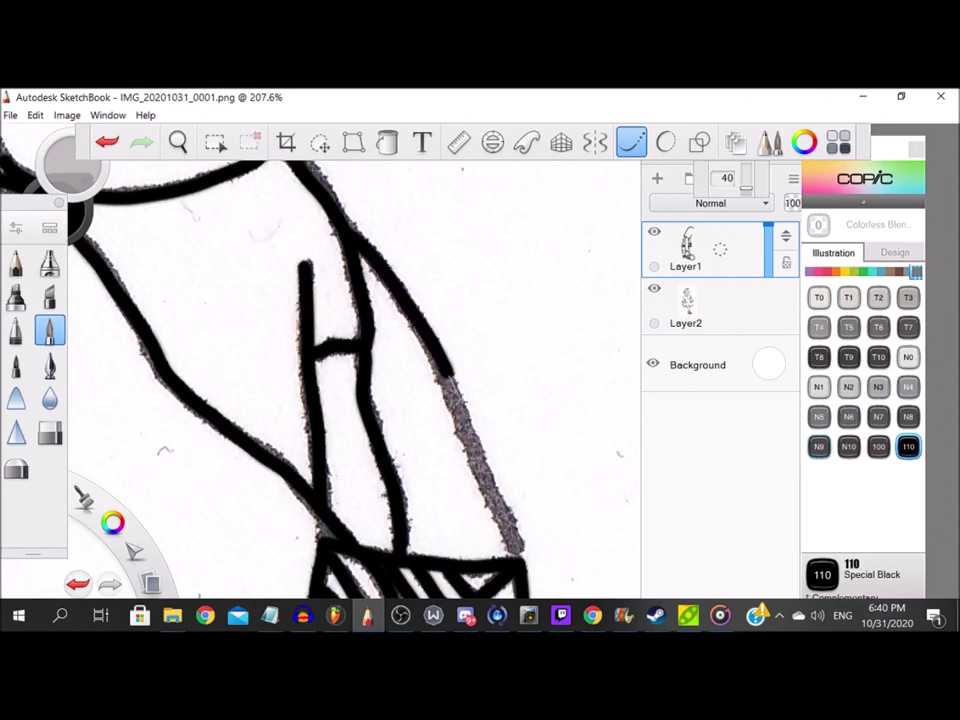
Ink the outlines of both trouser legs and their hems below the wheels.
scroll(505, 530, "down", 7)
scroll(356, 549, "up", 7)
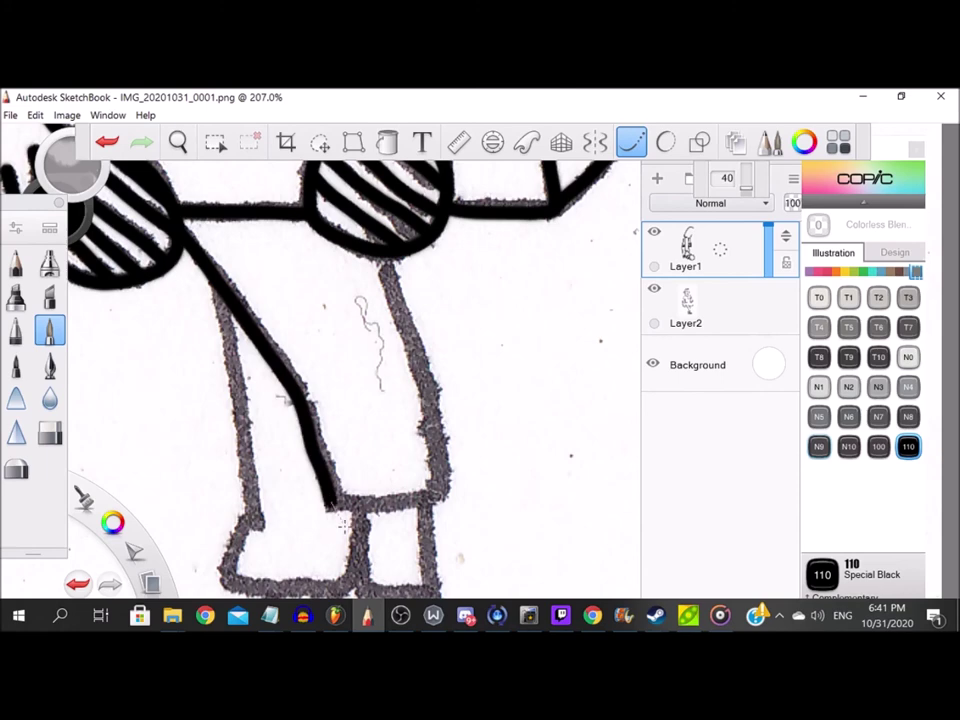
left_click_drag(455, 489, 378, 240)
left_click_drag(328, 301, 297, 173)
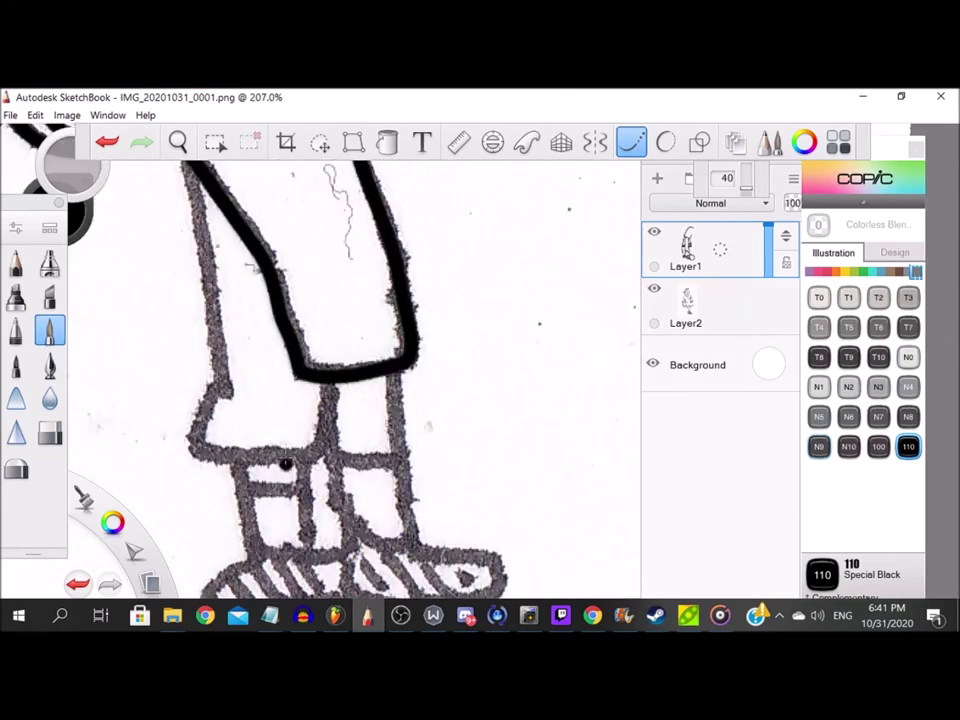
scroll(250, 300, "down", 1)
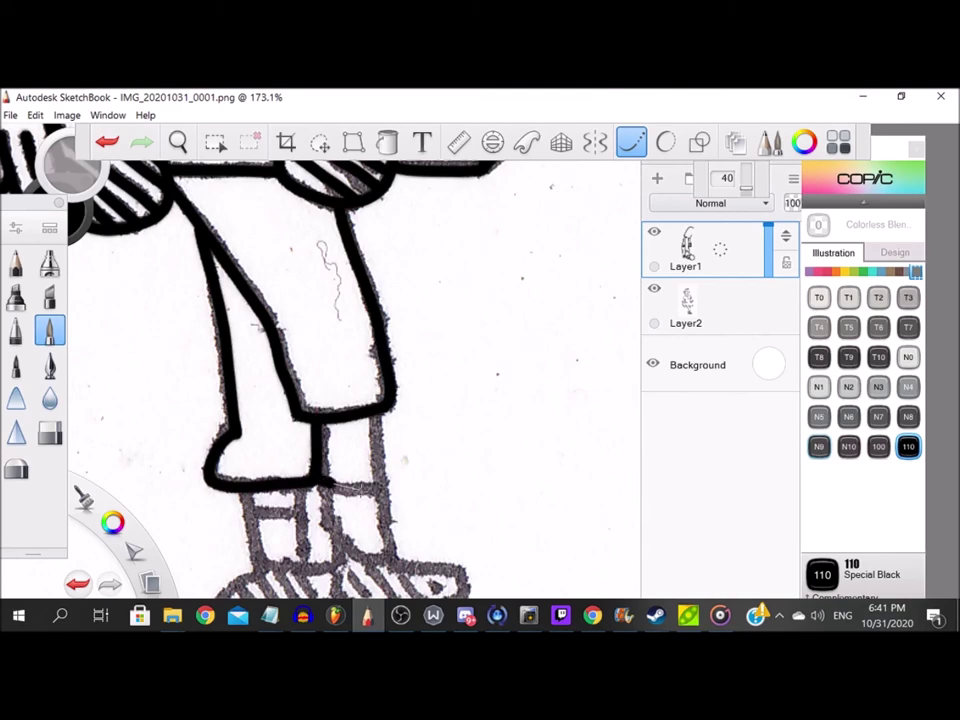
Ink both lower legs between the trouser hems and the shoes, including the left ankle's horizontal band.
left_click_drag(375, 385, 362, 310)
scroll(350, 450, "up", 3)
left_click_drag(284, 364, 318, 470)
mouse_move(397, 489)
left_mouse_down()
mouse_move(390, 428)
mouse_move(384, 378)
left_mouse_up()
left_click_drag(145, 409, 227, 407)
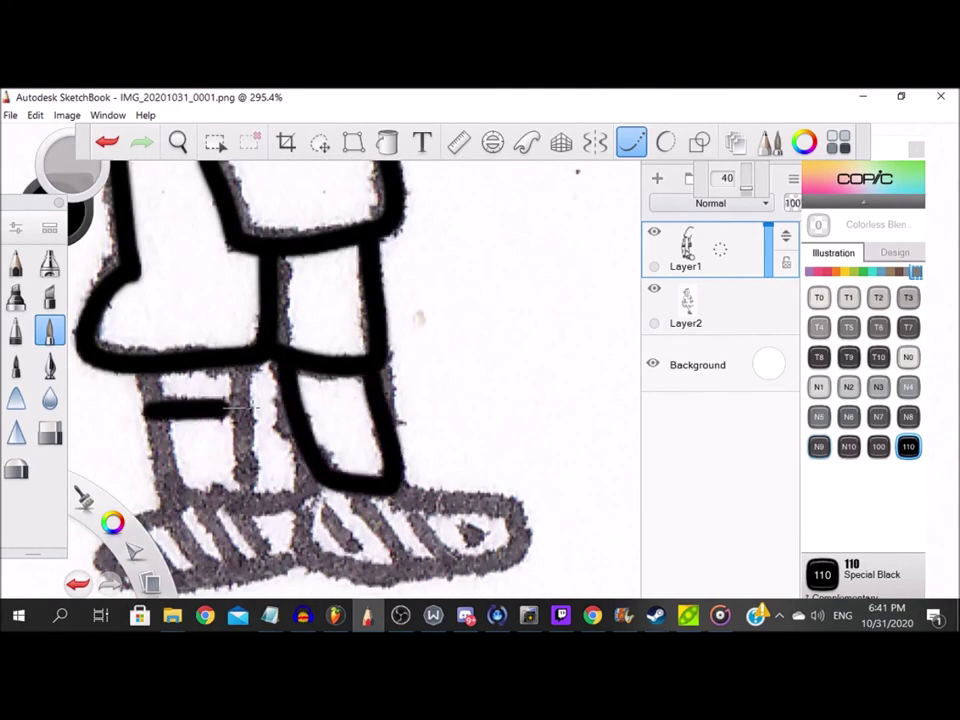
mouse_move(155, 413)
left_mouse_down()
mouse_move(170, 520)
mouse_move(210, 496)
left_mouse_up()
left_click_drag(240, 418, 233, 385)
Ink the rounded outlines of the left and right shoes.
mouse_move(195, 490)
left_mouse_down()
mouse_move(233, 416)
mouse_move(167, 443)
mouse_move(320, 494)
mouse_move(306, 407)
left_mouse_up()
scroll(225, 430, "up", 1)
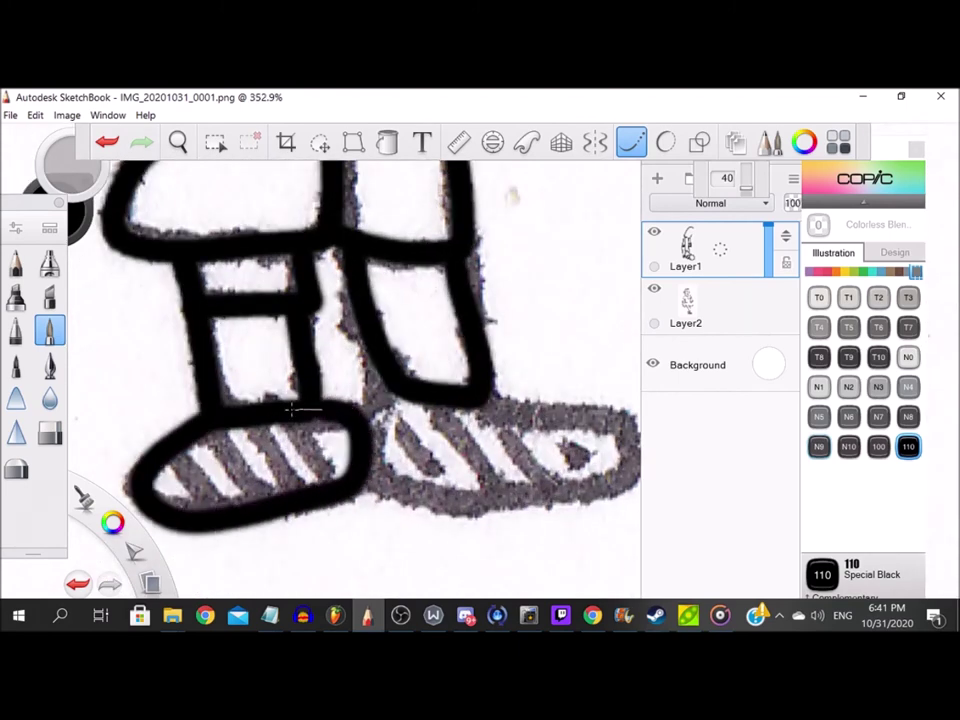
mouse_move(366, 428)
left_mouse_down()
mouse_move(560, 500)
mouse_move(395, 405)
left_mouse_up()
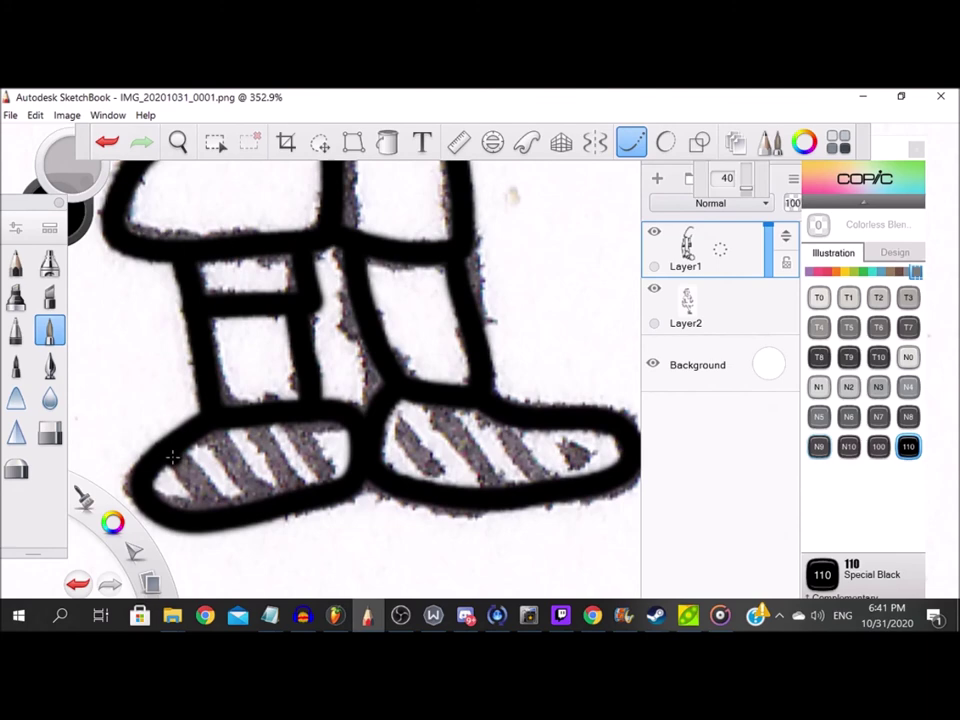
Ink the diagonal stripes inside both shoes.
left_click_drag(241, 465, 265, 508)
left_click_drag(257, 426, 298, 514)
left_click_drag(296, 424, 343, 490)
left_click_drag(397, 412, 442, 490)
left_click_drag(441, 407, 500, 515)
left_click_drag(488, 416, 547, 511)
scroll(370, 402, "down", 14)
Ink the left jaw line and the ear's outer and inner curves.
scroll(338, 365, "up", 10)
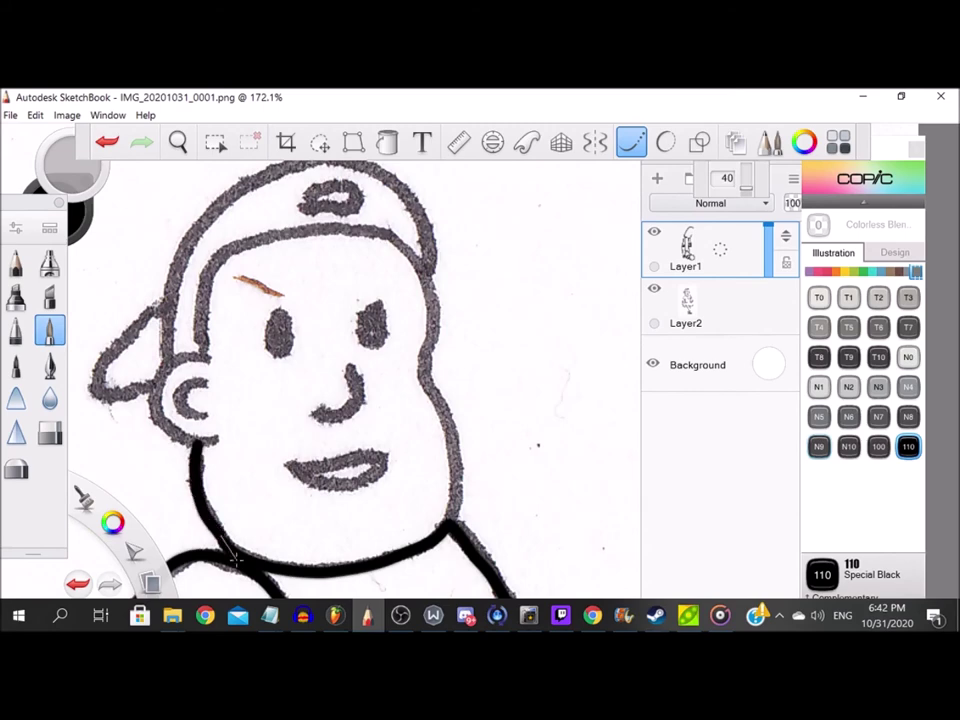
scroll(156, 399, "down", 1)
scroll(339, 334, "up", 3)
mouse_move(343, 330)
left_mouse_down()
mouse_move(231, 407)
mouse_move(362, 513)
mouse_move(384, 500)
left_mouse_up()
mouse_move(337, 382)
left_mouse_down()
mouse_move(277, 428)
mouse_move(312, 448)
mouse_move(355, 455)
left_mouse_up()
scroll(350, 455, "down", 6)
Ink the cap's lower edge across the forehead and the right side of the face down to the jaw.
scroll(379, 367, "up", 5)
mouse_move(509, 267)
left_mouse_down()
mouse_move(347, 297)
mouse_move(294, 365)
mouse_move(295, 472)
left_mouse_up()
scroll(290, 430, "down", 5)
scroll(478, 345, "up", 5)
mouse_move(230, 268)
left_mouse_down()
mouse_move(290, 269)
mouse_move(372, 297)
mouse_move(405, 362)
mouse_move(413, 432)
mouse_move(395, 484)
mouse_move(405, 530)
left_mouse_up()
scroll(378, 400, "down", 1)
scroll(378, 400, "up", 2)
mouse_move(357, 282)
left_mouse_down()
mouse_move(371, 312)
mouse_move(386, 458)
mouse_move(378, 492)
left_mouse_up()
scroll(382, 437, "down", 5)
Ink the cap's crown outline and the small oval shape on its front.
scroll(190, 246, "down", 2)
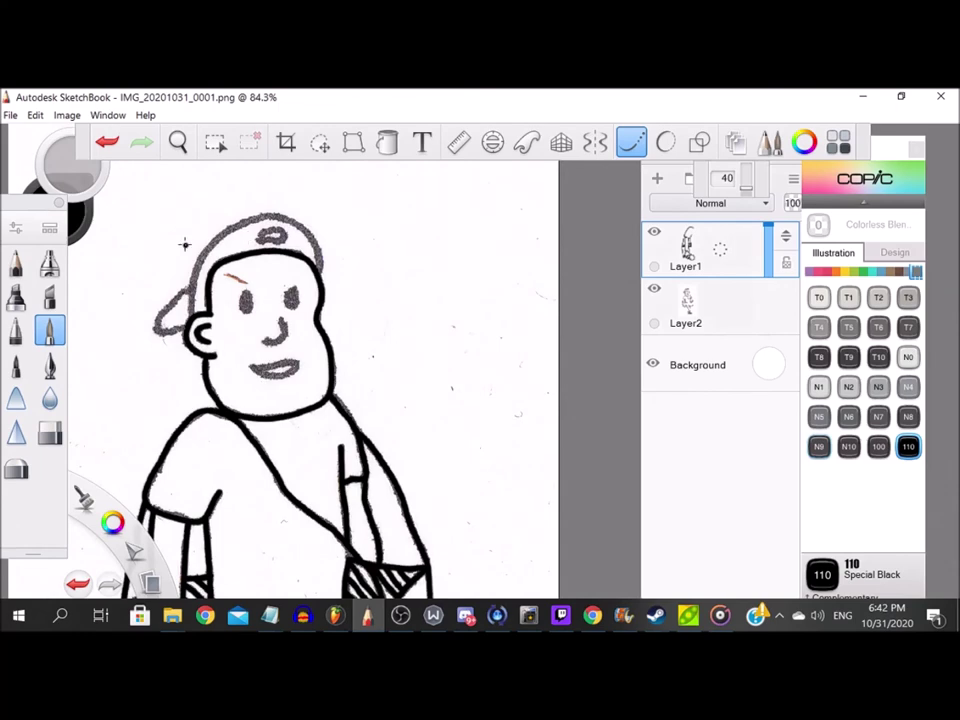
scroll(184, 244, "up", 2)
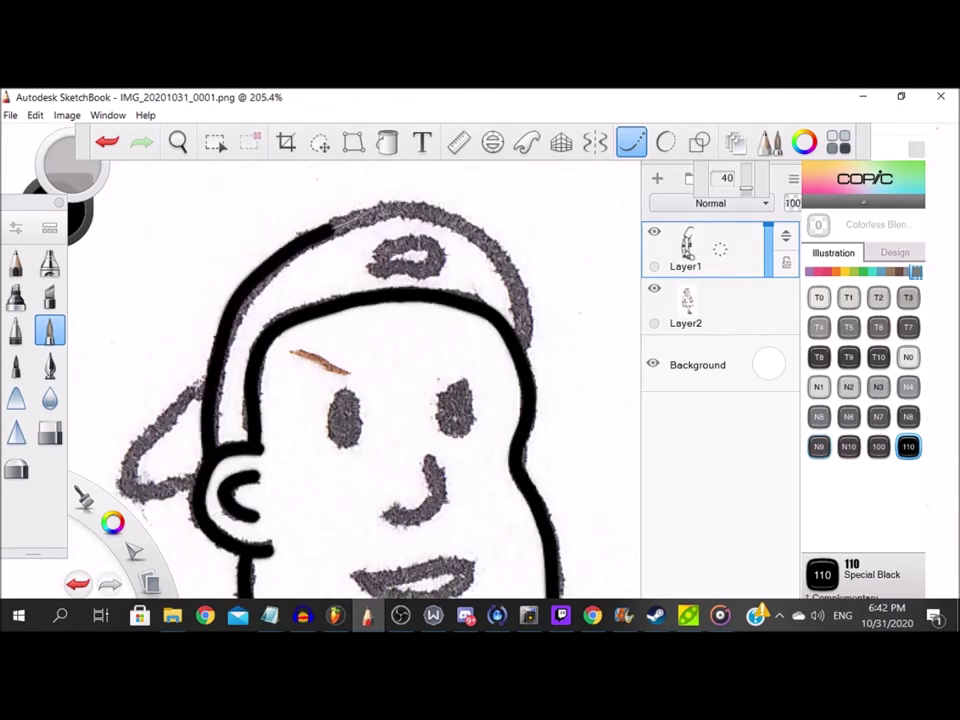
left_click_drag(525, 355, 522, 374)
scroll(515, 255, "down", 1)
scroll(429, 232, "up", 7)
mouse_move(347, 346)
left_mouse_down()
mouse_move(439, 347)
mouse_move(471, 265)
mouse_move(366, 328)
left_mouse_up()
scroll(371, 328, "down", 6)
Ink the cap's backward brim behind the ear.
scroll(371, 328, "down", 6)
scroll(262, 402, "up", 6)
scroll(405, 393, "up", 4)
mouse_move(396, 413)
left_mouse_down()
mouse_move(257, 450)
mouse_move(247, 398)
mouse_move(321, 298)
mouse_move(398, 235)
left_mouse_up()
Ink both eyes as solid black ovals.
scroll(395, 232, "down", 5)
scroll(500, 330, "up", 3)
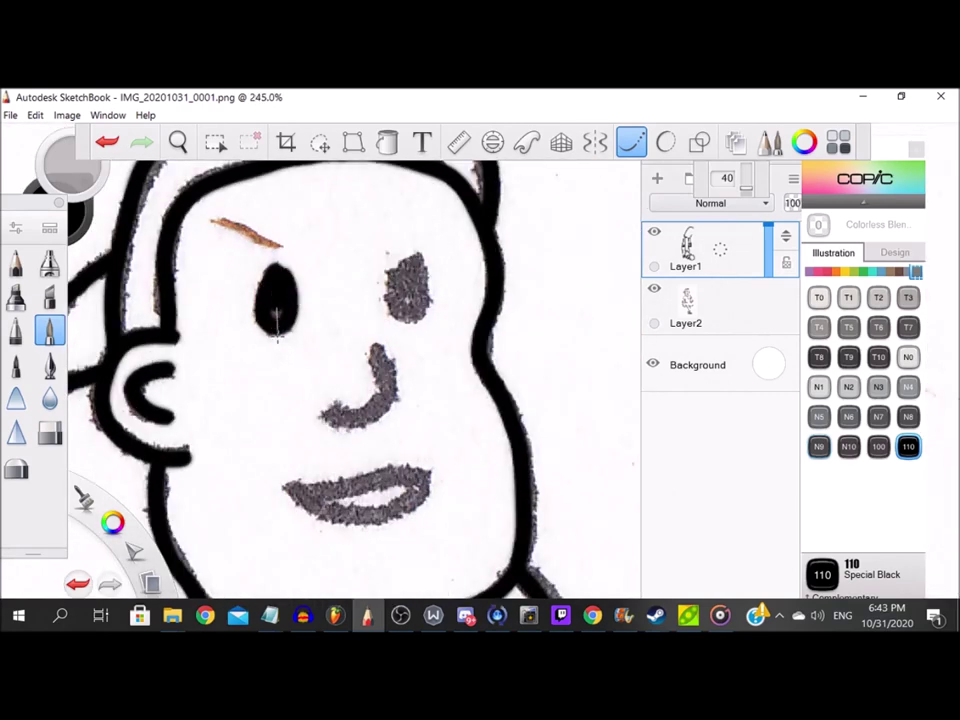
scroll(419, 257, "up", 2)
mouse_move(385, 300)
left_mouse_down()
mouse_move(433, 350)
mouse_move(416, 280)
left_mouse_up()
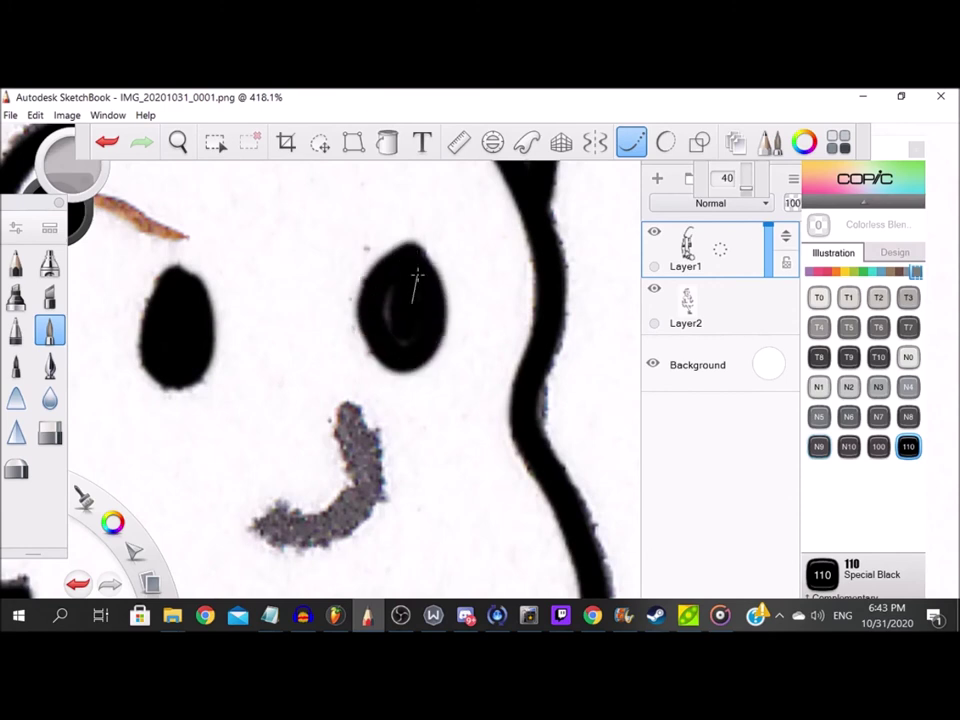
Ink the curved nose and the outline of the mouth.
scroll(398, 336, "down", 1)
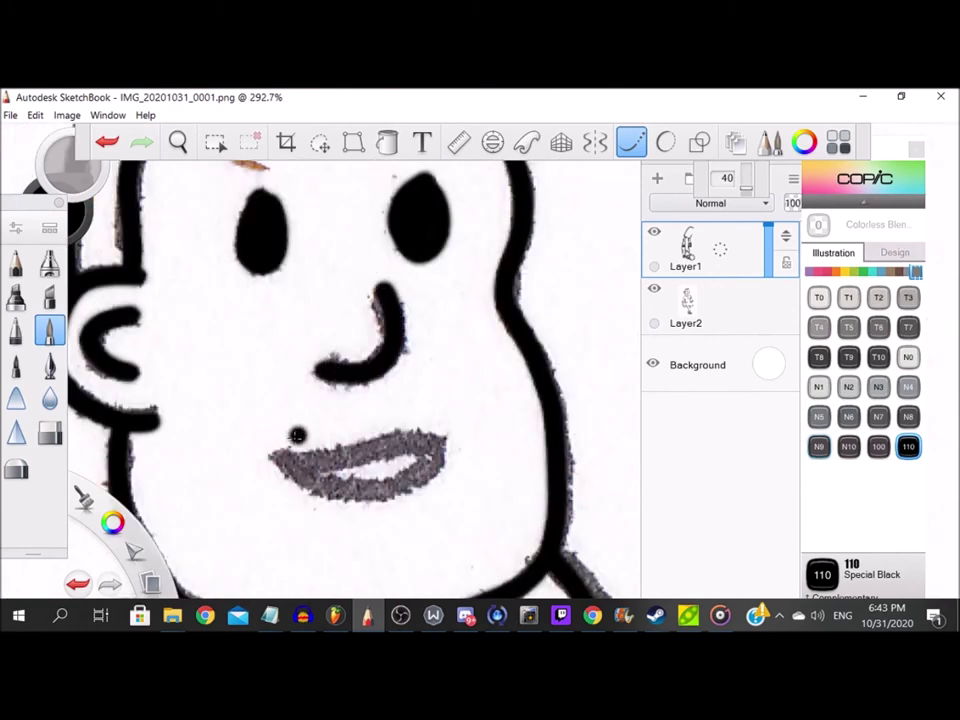
left_click_drag(310, 458, 452, 451)
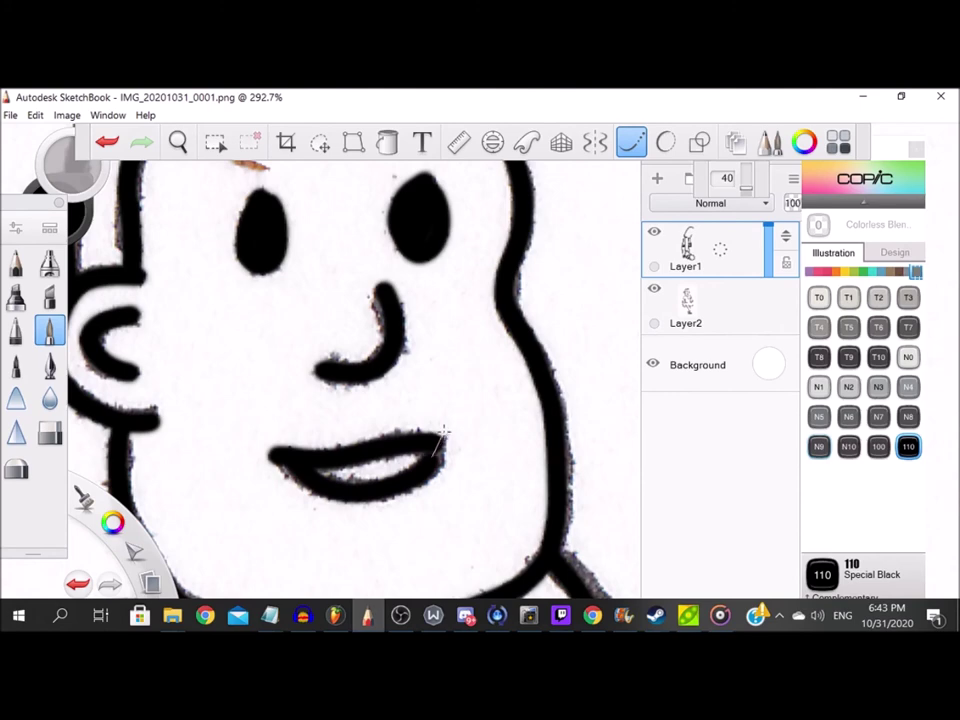
scroll(420, 326, "down", 5)
Hide the scanned sketch on Layer2 and toggle the Background layer's visibility off and on.
left_click(657, 290)
left_click(655, 365)
left_click(656, 366)
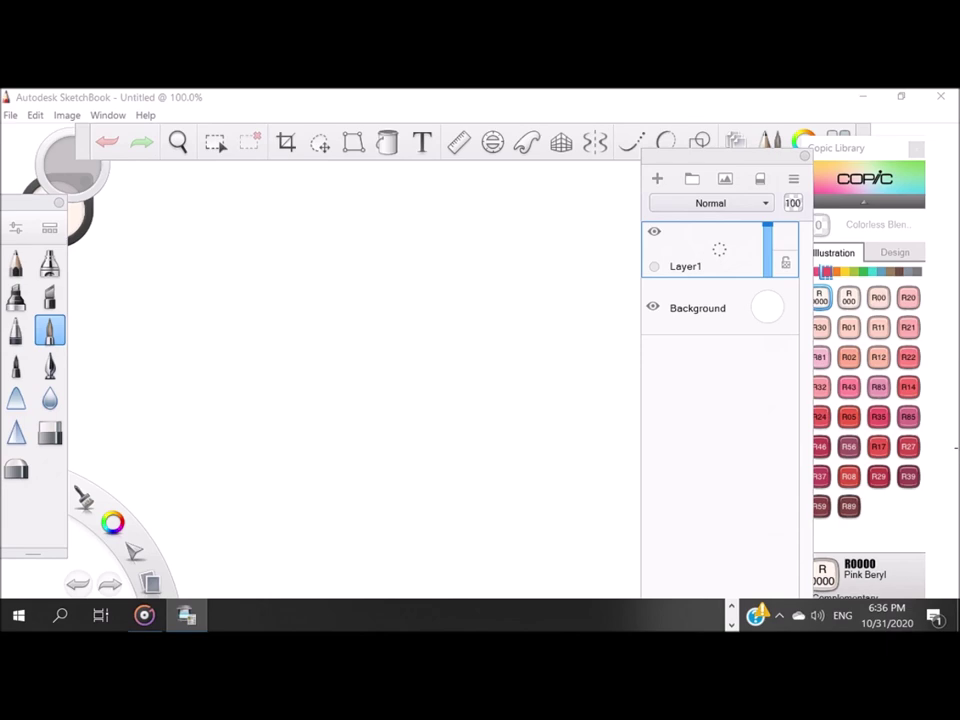
Open the scanned sketch IMG_20201031_0001.png in SketchBook.
right_click(274, 484)
mouse_move(450, 463)
left_click(602, 409)
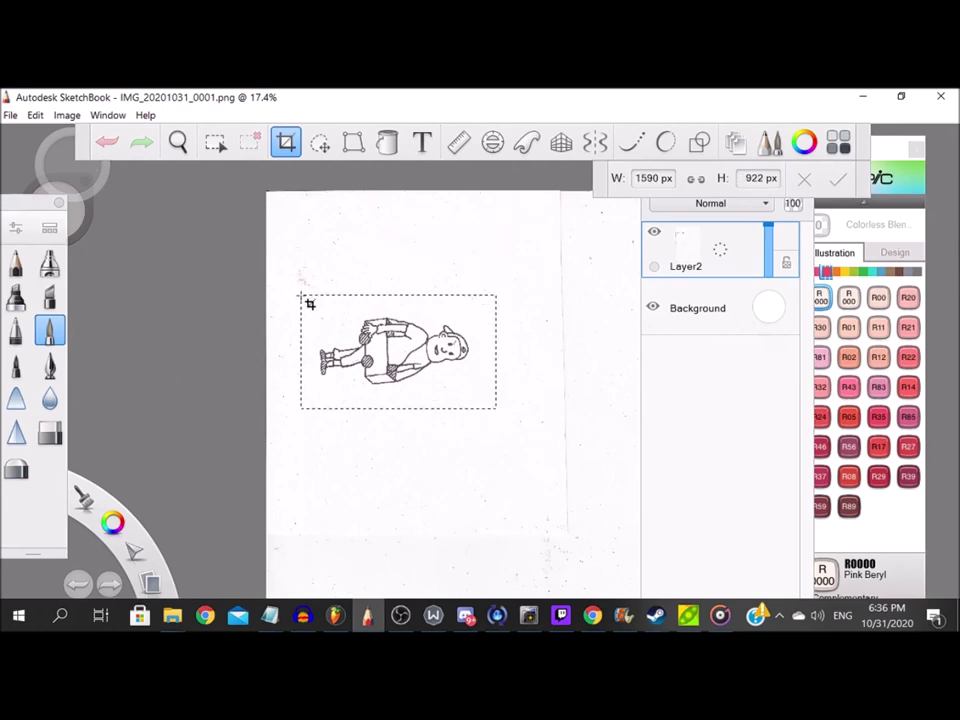
Crop the scan to about 1590 × 922 px around the character and rotate it in three turns until upright.
key("Return")
left_click(67, 115)
left_click(120, 241)
left_click(67, 115)
left_click(111, 241)
left_click(67, 115)
left_click(111, 241)
Add a new layer above the scan and turn on Steady Stroke.
left_click_drag(694, 251, 695, 210)
left_click(622, 148)
Set the paintbrush's size to 9 in its brush properties.
double_click(47, 337)
left_click(631, 392)
key("BackSpace")
key("BackSpace")
type("9")
left_click(665, 177)
Choose Copic colour 110 Special Black for inking the sketch.
scroll(333, 327, "up", 11)
left_click(915, 271)
left_click(907, 452)
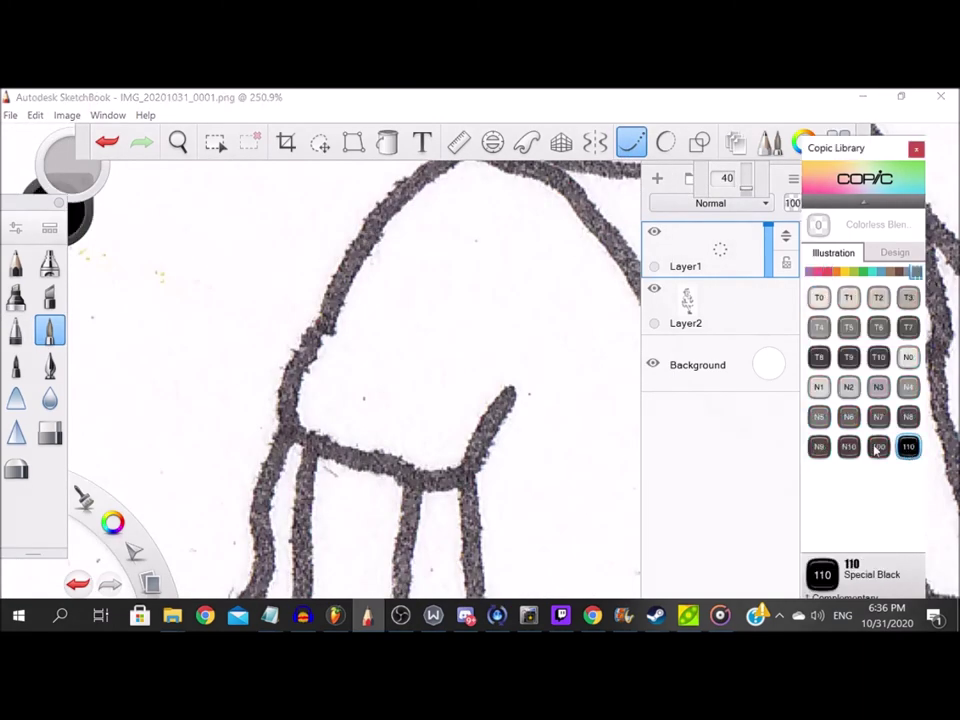
Ink the left shoulder curve and the left sleeve's hem.
left_click_drag(465, 215, 418, 321)
left_click_drag(410, 248, 398, 256)
mouse_move(512, 288)
left_mouse_down()
mouse_move(340, 292)
mouse_move(258, 438)
left_mouse_up()
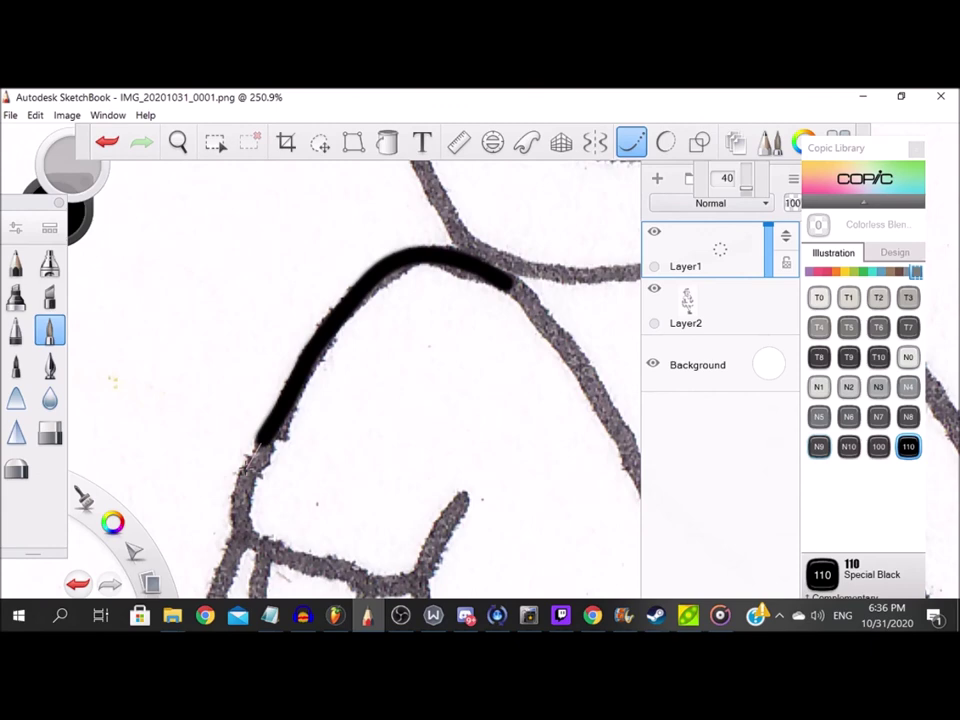
mouse_move(254, 543)
left_mouse_down()
mouse_move(360, 584)
mouse_move(422, 566)
left_mouse_up()
scroll(420, 343, "down", 8)
Ink both long lines of the left arm from the sleeve down to the cuff.
scroll(404, 470, "up", 7)
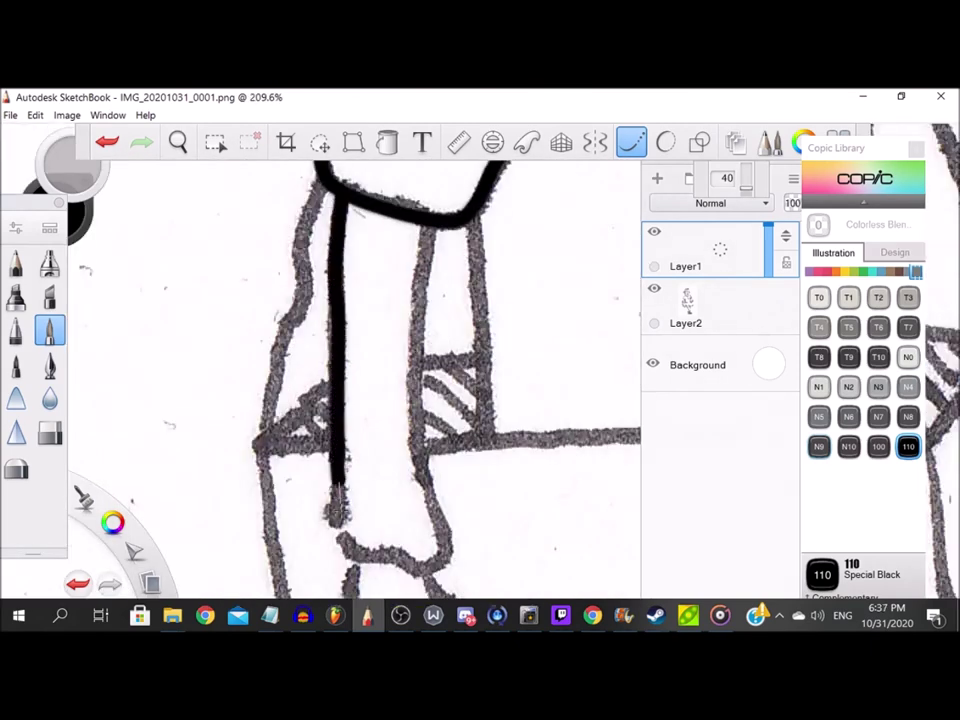
mouse_move(456, 548)
left_mouse_down()
mouse_move(416, 430)
mouse_move(430, 205)
left_mouse_up()
scroll(377, 256, "down", 5)
scroll(397, 422, "up", 7)
left_click_drag(350, 427, 345, 407)
Ink the left hand's outline with its fingers and thumb.
left_click_drag(301, 253, 252, 438)
mouse_move(291, 404)
left_mouse_down()
mouse_move(302, 470)
mouse_move(332, 432)
left_mouse_up()
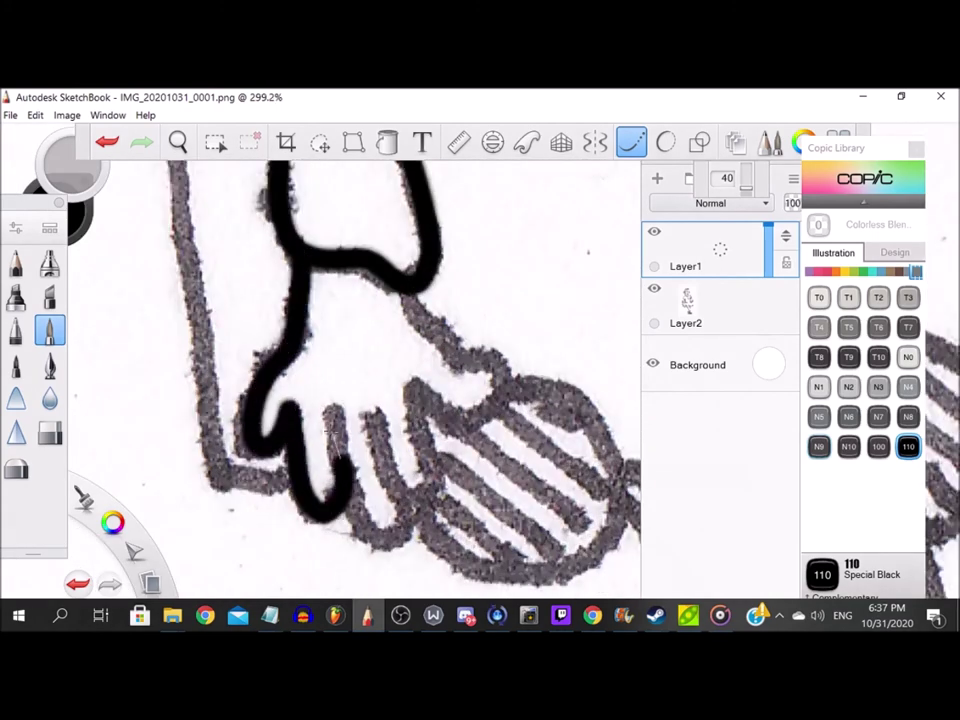
left_click_drag(410, 504, 366, 386)
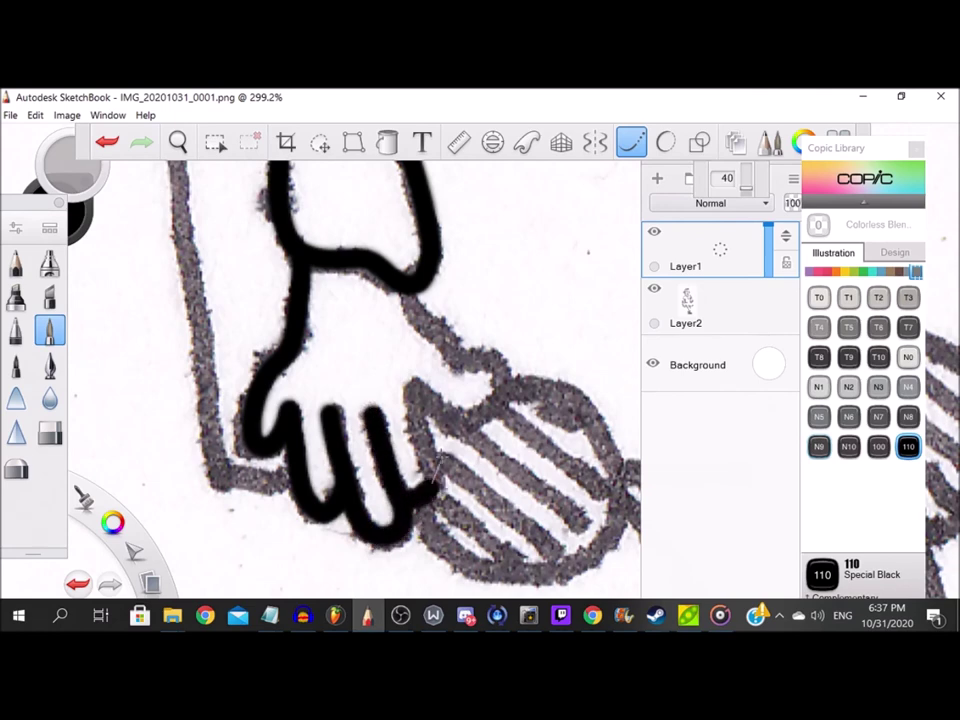
left_click_drag(437, 463, 404, 358)
left_click_drag(458, 419, 465, 352)
Ink the outer strap from the left sleeve to the box and the box's left edge down to the hand.
scroll(427, 350, "down", 6)
scroll(364, 257, "up", 3)
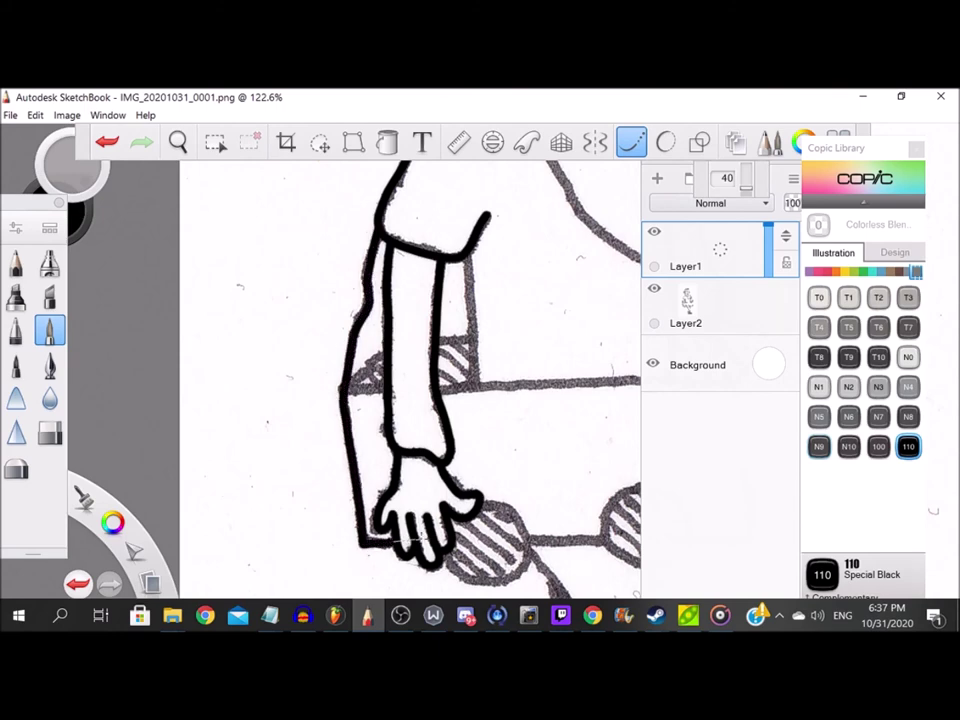
left_click_drag(425, 540, 427, 540)
Ink the triangular box opening outside the left arm and its hatching.
scroll(373, 352, "up", 6)
left_click_drag(288, 485, 408, 480)
left_click_drag(296, 470, 416, 363)
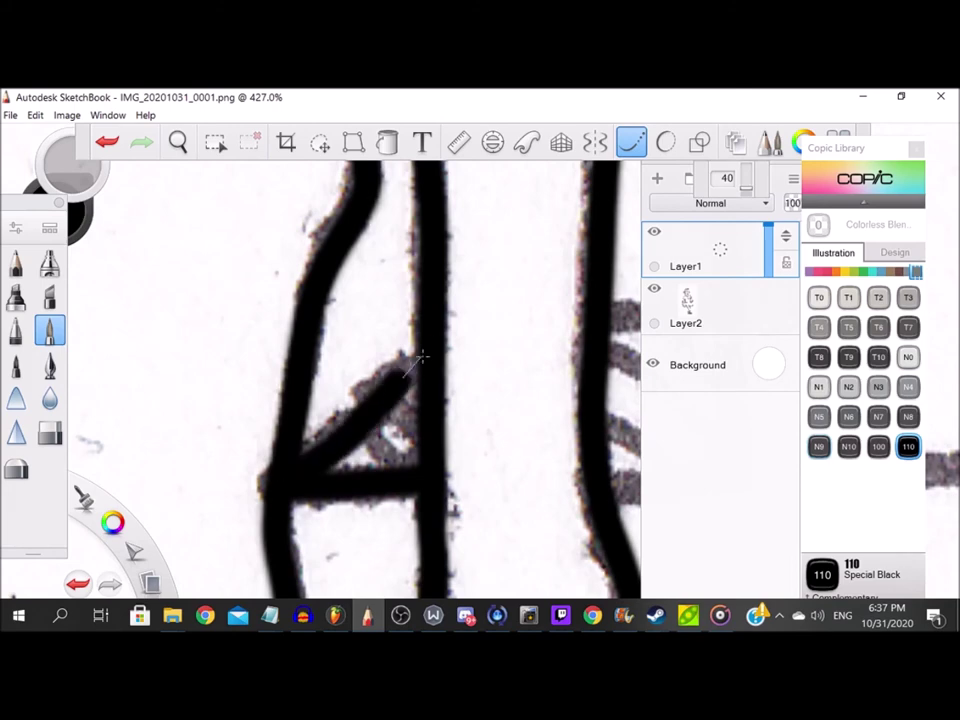
left_click_drag(358, 439, 388, 474)
left_click_drag(388, 402, 430, 474)
scroll(400, 380, "down", 6)
Ink the square box opening on the inner side of the left arm and its diagonal hatching.
scroll(464, 356, "up", 6)
mouse_move(338, 348)
left_mouse_down()
mouse_move(475, 334)
mouse_move(462, 514)
mouse_move(318, 522)
left_mouse_up()
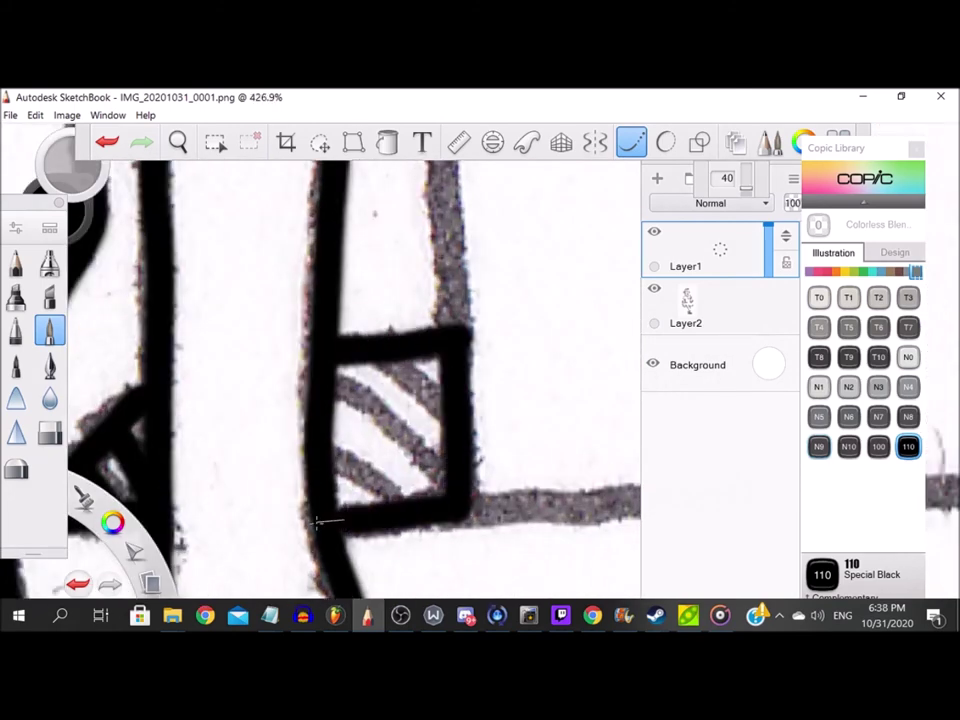
left_click_drag(322, 453, 417, 511)
left_click_drag(330, 380, 465, 508)
left_click_drag(377, 350, 463, 433)
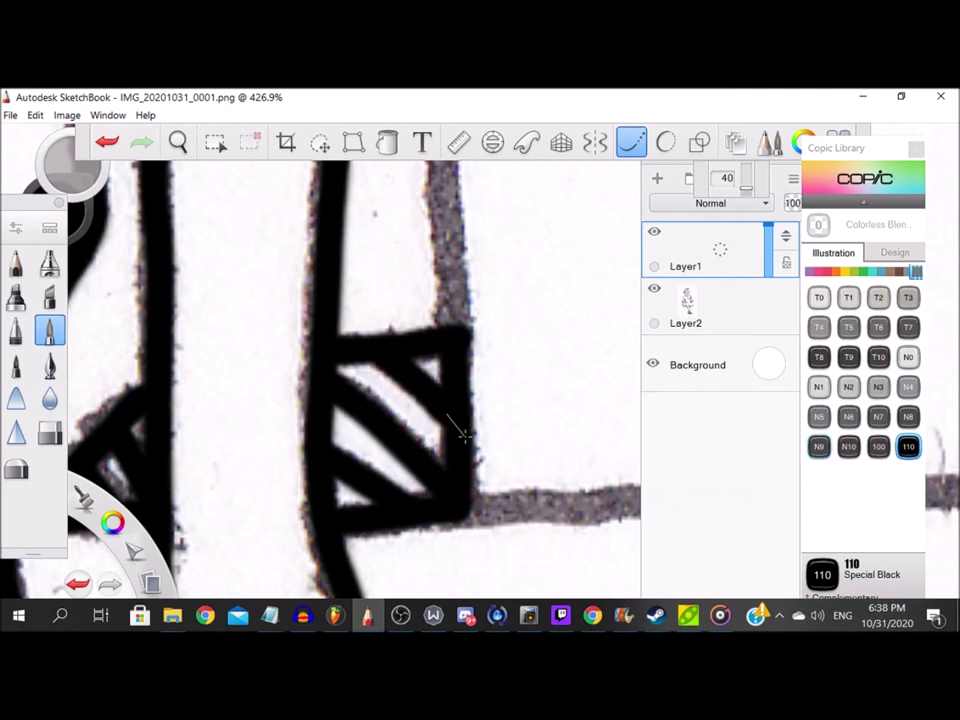
Ink the vertical line from the left sleeve down to the square box opening.
scroll(463, 430, "down", 6)
scroll(480, 350, "up", 4)
left_click_drag(402, 285, 420, 470)
scroll(420, 470, "down", 4)
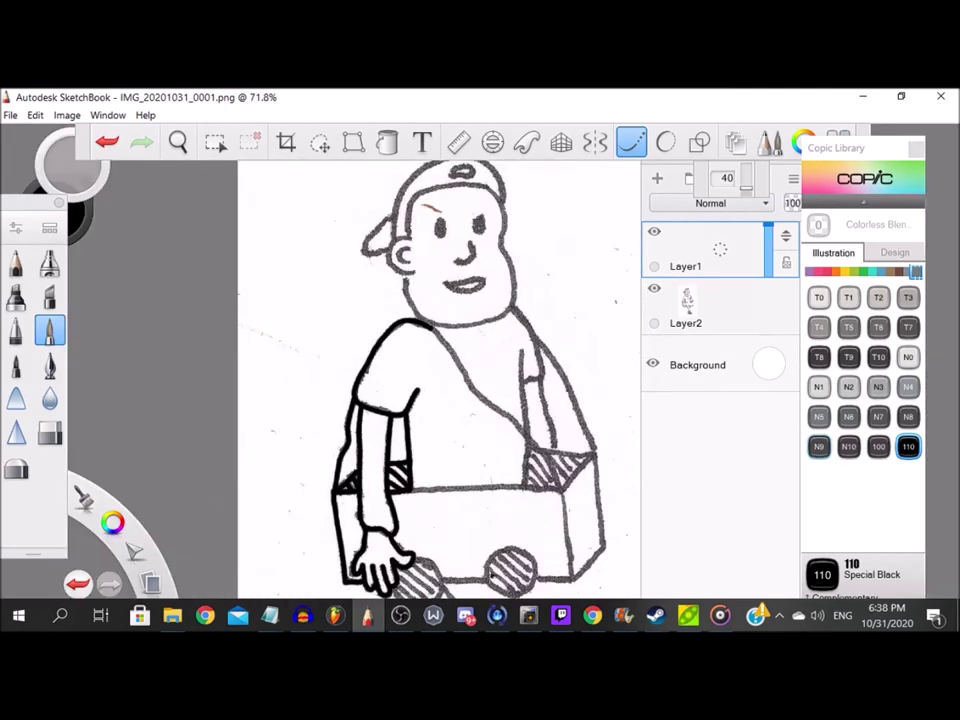
Ink the round outline of the box's left wheel beside the hand.
scroll(405, 462, "up", 3)
scroll(406, 463, "up", 2)
mouse_move(280, 370)
left_mouse_down()
mouse_move(272, 392)
mouse_move(369, 476)
mouse_move(514, 343)
mouse_move(385, 258)
left_mouse_up()
left_click_drag(285, 376, 388, 460)
Ink the diagonal hatching inside the left wheel, redrawing the first stripe.
left_click_drag(296, 334, 466, 487)
left_click(107, 142)
left_click_drag(292, 341, 449, 470)
left_click_drag(228, 230, 428, 356)
left_click_drag(405, 313, 490, 392)
left_click_drag(400, 275, 506, 354)
scroll(430, 345, "down", 10)
Ink the box's bottom edge between the wheels and the right wheel's round outline.
scroll(441, 346, "up", 10)
left_click_drag(198, 345, 438, 348)
scroll(446, 346, "down", 7)
scroll(470, 308, "up", 8)
mouse_move(296, 271)
left_mouse_down()
mouse_move(244, 300)
mouse_move(198, 460)
mouse_move(330, 528)
mouse_move(475, 385)
mouse_move(322, 264)
mouse_move(250, 272)
left_mouse_up()
Ink the four diagonal stripes inside the right wheel.
left_click_drag(319, 300, 461, 390)
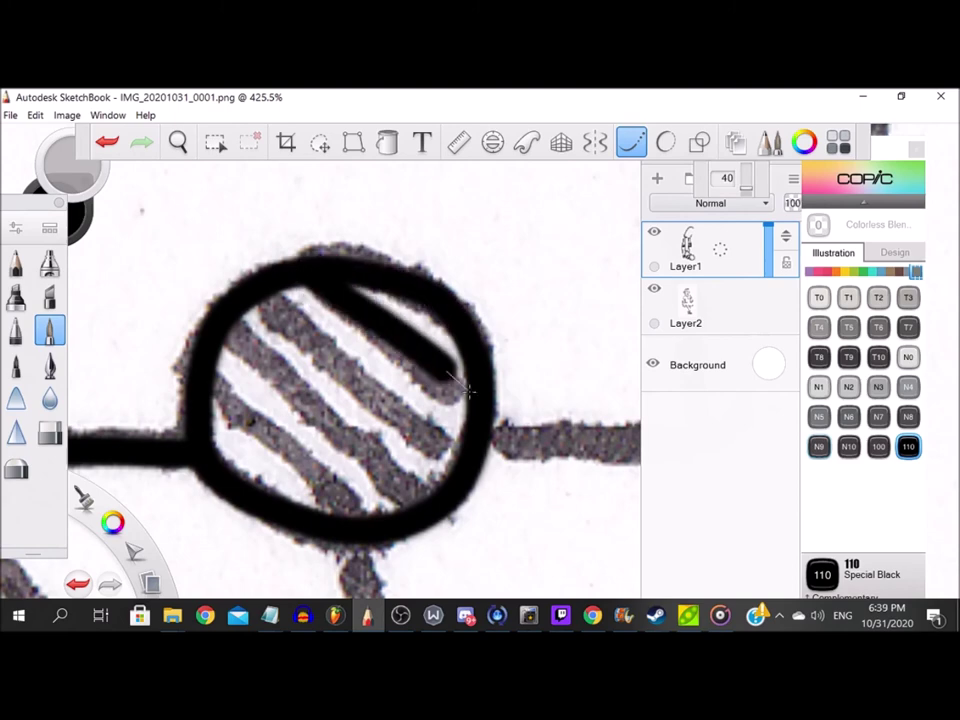
left_click_drag(262, 290, 480, 463)
left_click_drag(228, 324, 434, 488)
mouse_move(215, 387)
left_mouse_down()
mouse_move(314, 466)
mouse_move(392, 511)
left_mouse_up()
Ink the box's bottom edge from the right wheel to the front corner.
left_click_drag(600, 440, 417, 402)
scroll(508, 395, "up", 1)
mouse_move(268, 408)
left_mouse_down()
mouse_move(447, 418)
mouse_move(505, 238)
mouse_move(513, 433)
left_mouse_up()
Ink the box's front corner edge, slanted lower edge and outer right edge to outline its side face.
scroll(505, 240, "down", 2)
left_click_drag(463, 186, 516, 512)
scroll(574, 422, "up", 1)
mouse_move(621, 387)
left_mouse_down()
mouse_move(521, 505)
mouse_move(440, 579)
left_mouse_up()
scroll(480, 355, "down", 4)
scroll(507, 282, "up", 2)
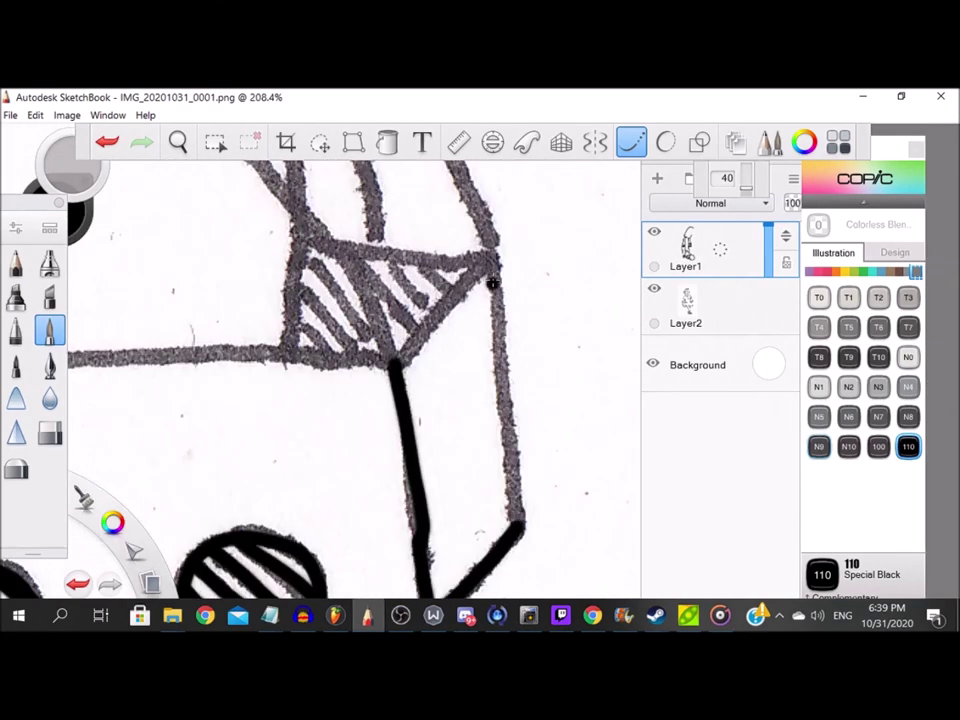
left_click_drag(499, 318, 504, 477)
scroll(507, 418, "up", 5)
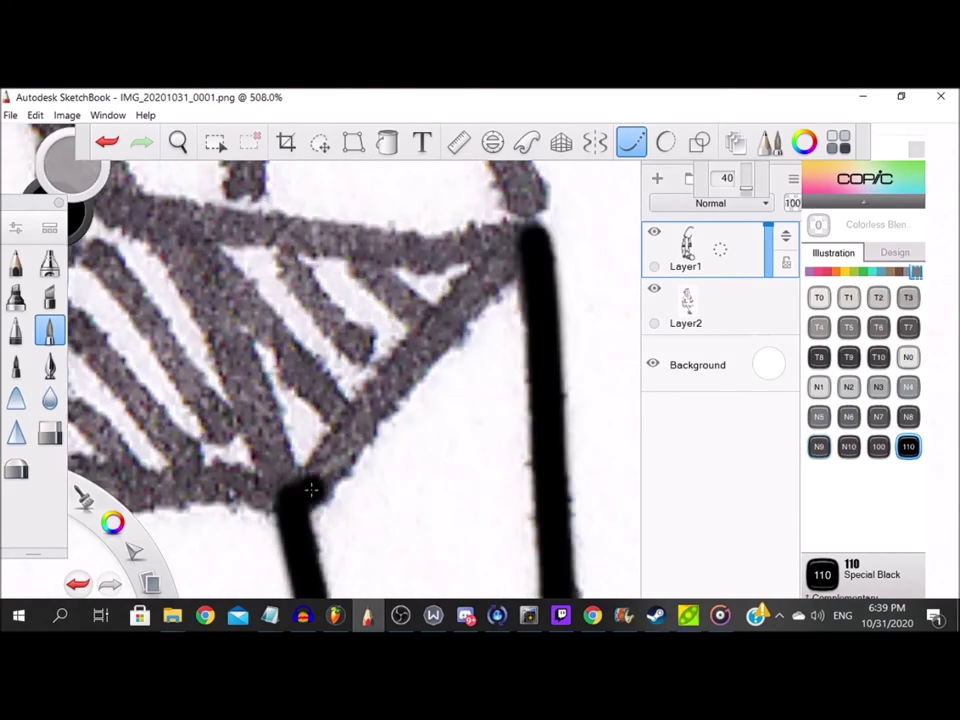
Ink the four-sided outline of the striped panel at the box's right corner.
mouse_move(305, 485)
left_mouse_down()
mouse_move(366, 390)
mouse_move(536, 225)
left_mouse_up()
scroll(233, 240, "down", 2)
mouse_move(226, 240)
left_mouse_down()
mouse_move(385, 267)
mouse_move(578, 280)
left_mouse_up()
left_click_drag(228, 255, 207, 460)
left_click_drag(297, 446, 402, 455)
Ink the diagonal stripes inside the right corner panel.
scroll(340, 393, "up", 1)
left_click_drag(197, 410, 264, 476)
left_click_drag(200, 330, 327, 469)
left_click_drag(213, 257, 386, 480)
left_click_drag(334, 278, 452, 432)
left_click_drag(391, 282, 476, 386)
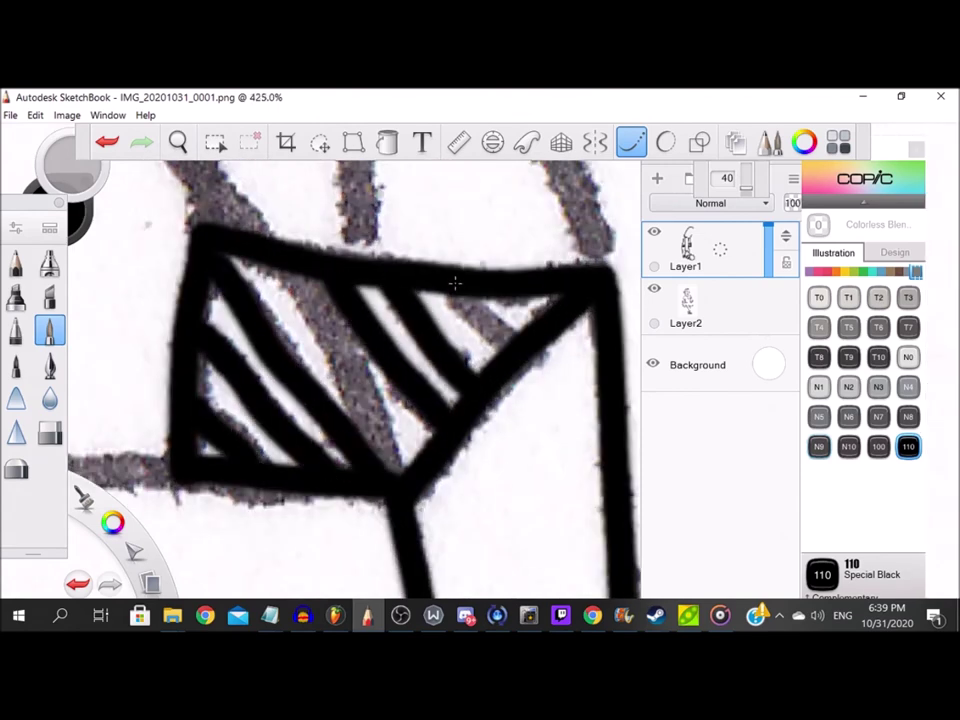
left_click_drag(456, 284, 502, 346)
scroll(270, 298, "up", 1)
mouse_move(317, 300)
left_mouse_down()
mouse_move(373, 392)
mouse_move(411, 515)
left_mouse_up()
Ink the diagonal strap line across the torso from the shoulder down to the striped panel.
scroll(411, 515, "down", 4)
scroll(279, 291, "up", 3)
left_click_drag(98, 140, 313, 344)
scroll(186, 272, "down", 4)
scroll(168, 187, "up", 1)
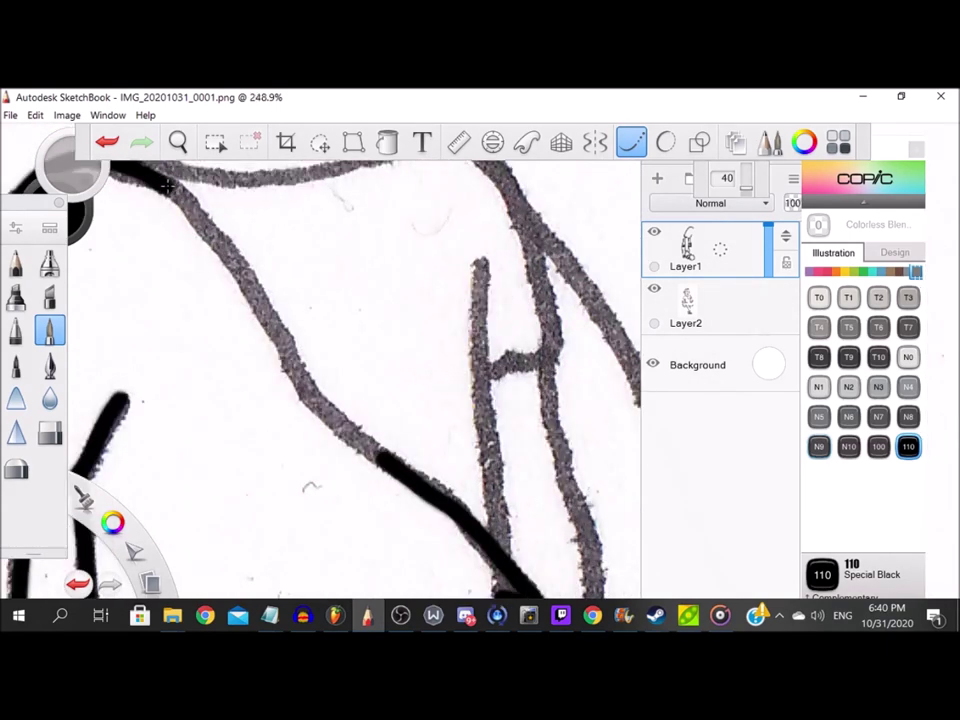
left_click_drag(225, 245, 299, 358)
Ink the vertical line above the striped panel, its short crossbar and the neighbouring line down to the panel.
scroll(378, 455, "down", 5)
scroll(378, 300, "up", 5)
left_click_drag(375, 243, 395, 558)
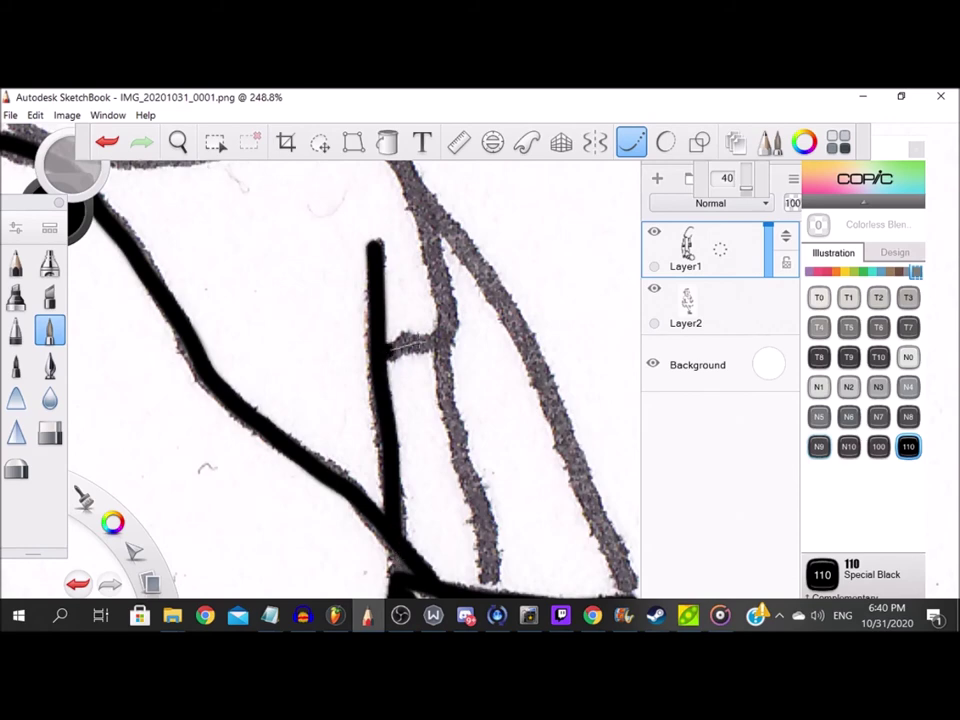
left_click_drag(464, 461, 489, 583)
Ink the shoulder line from the jaw corner down to the short crossbar.
scroll(488, 580, "down", 3)
scroll(457, 317, "up", 3)
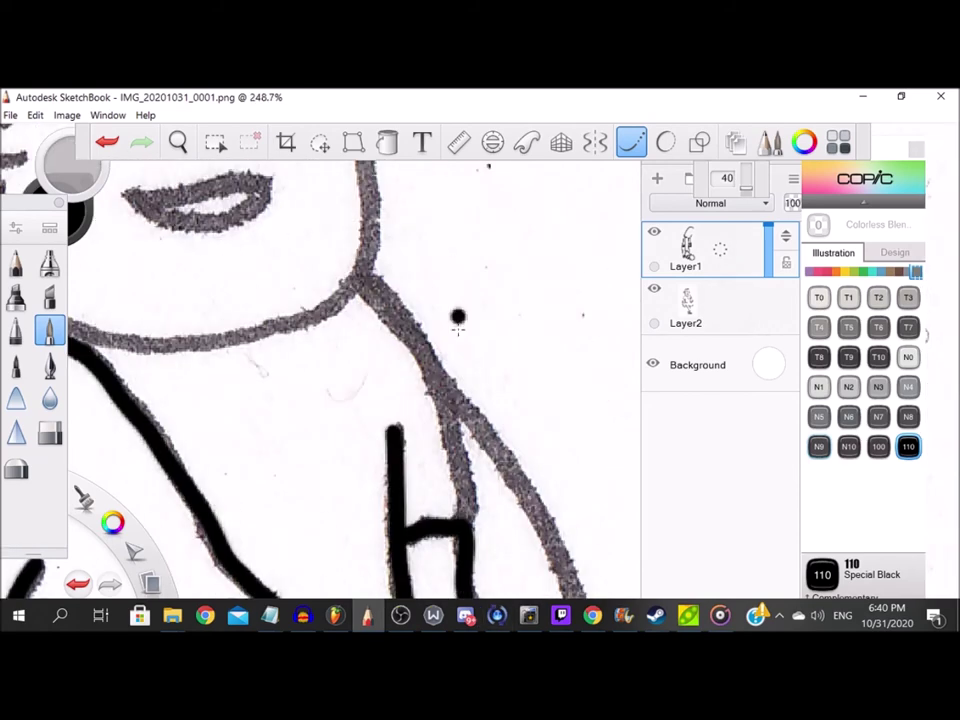
mouse_move(389, 315)
left_mouse_down()
mouse_move(459, 458)
mouse_move(467, 535)
left_mouse_up()
scroll(274, 279, "up", 2)
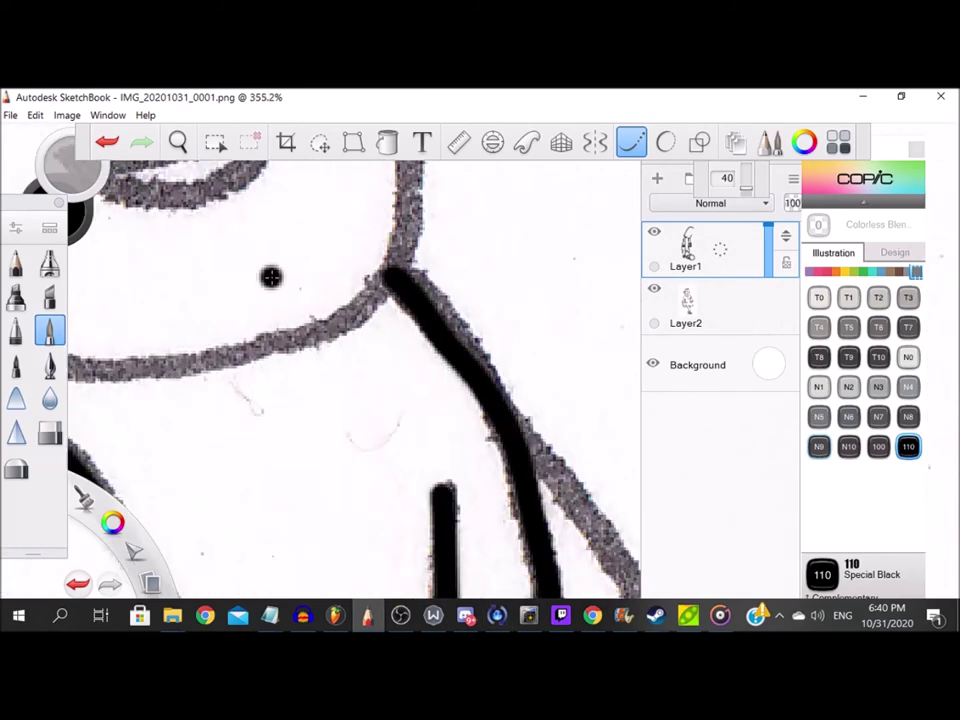
Ink the chin line and the box's top edge leading to the right striped panel.
scroll(270, 277, "down", 4)
scroll(234, 305, "up", 3)
mouse_move(142, 425)
left_mouse_down()
mouse_move(240, 440)
mouse_move(434, 399)
mouse_move(474, 360)
left_mouse_up()
scroll(474, 360, "down", 8)
scroll(567, 528, "up", 4)
scroll(567, 528, "up", 4)
left_click_drag(100, 440, 422, 440)
Ink the outer arm line from the shoulder down to the striped panel's outer corner.
scroll(422, 440, "down", 6)
scroll(525, 422, "down", 1)
scroll(538, 549, "up", 5)
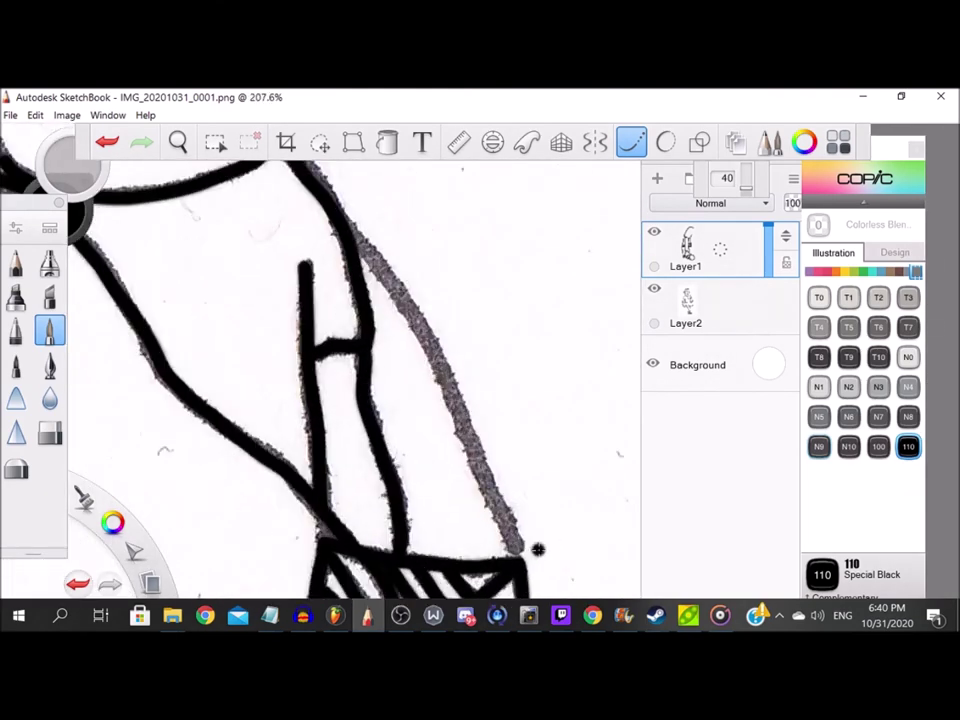
left_click_drag(430, 338, 525, 552)
Ink both sides and the hem of the front trouser leg below the box.
scroll(343, 461, "down", 10)
scroll(350, 461, "up", 9)
scroll(183, 245, "up", 1)
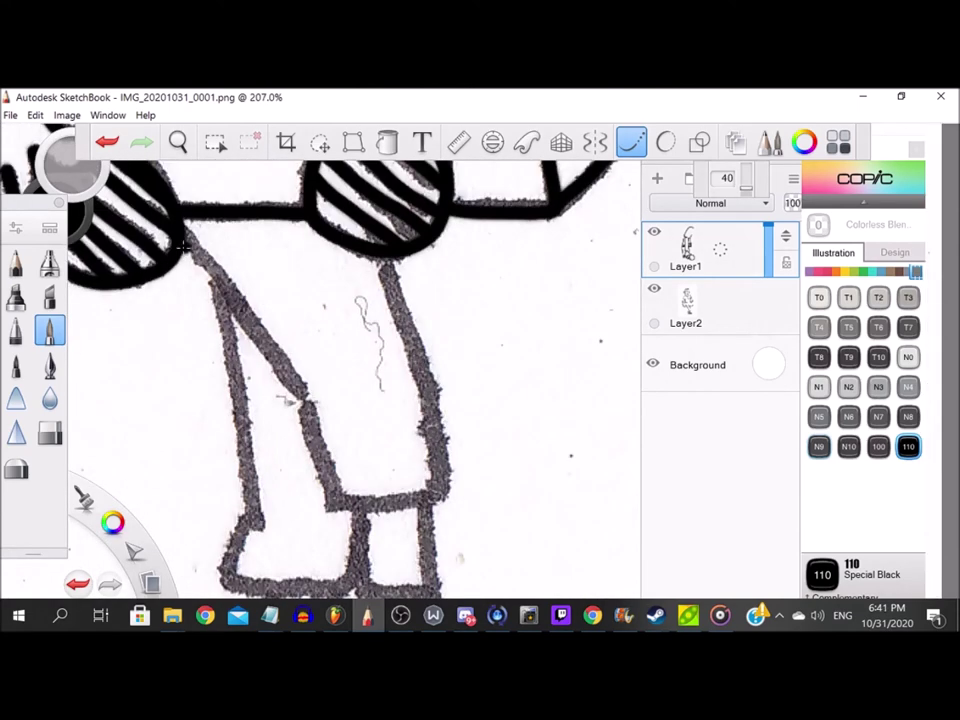
left_click_drag(183, 245, 300, 397)
mouse_move(440, 492)
left_mouse_down()
mouse_move(415, 340)
mouse_move(377, 236)
left_mouse_up()
scroll(285, 497, "up", 3)
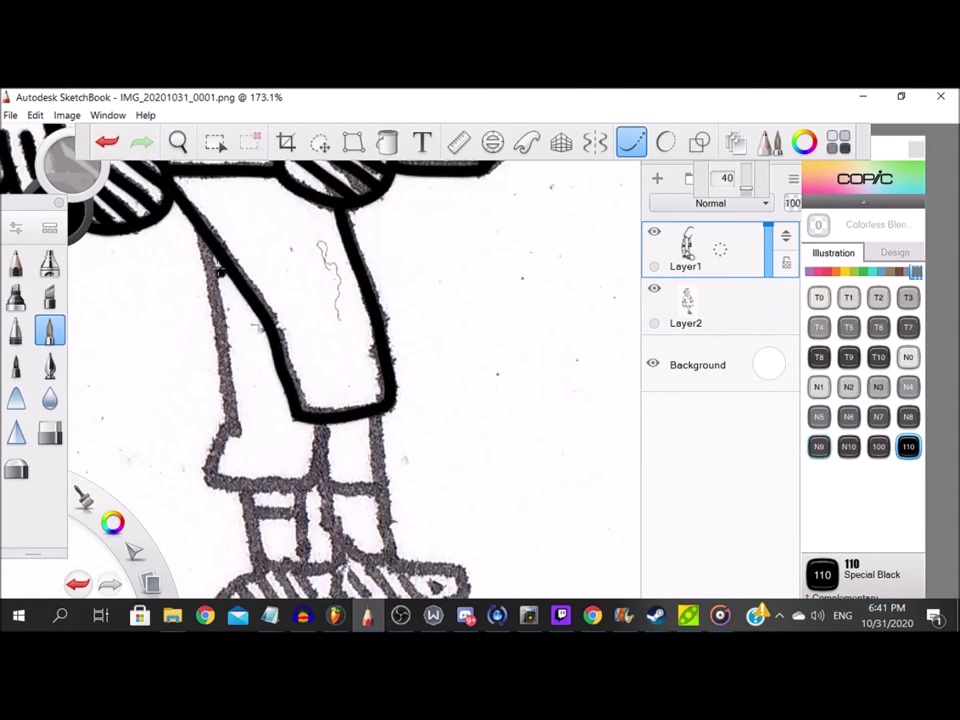
Ink the rear trouser leg with its hem and the ankle and sock lines below both legs.
left_click_drag(208, 268, 237, 433)
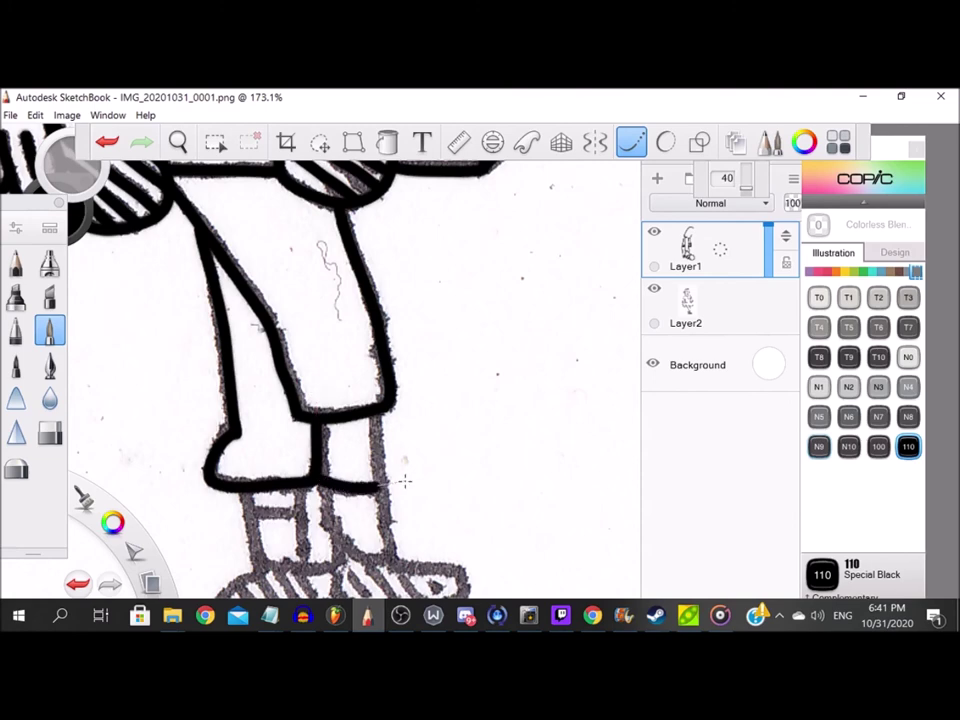
scroll(372, 391, "up", 4)
mouse_move(304, 431)
left_mouse_down()
mouse_move(373, 486)
mouse_move(394, 488)
mouse_move(369, 356)
left_mouse_up()
mouse_move(145, 407)
left_mouse_down()
mouse_move(280, 408)
mouse_move(240, 345)
left_mouse_up()
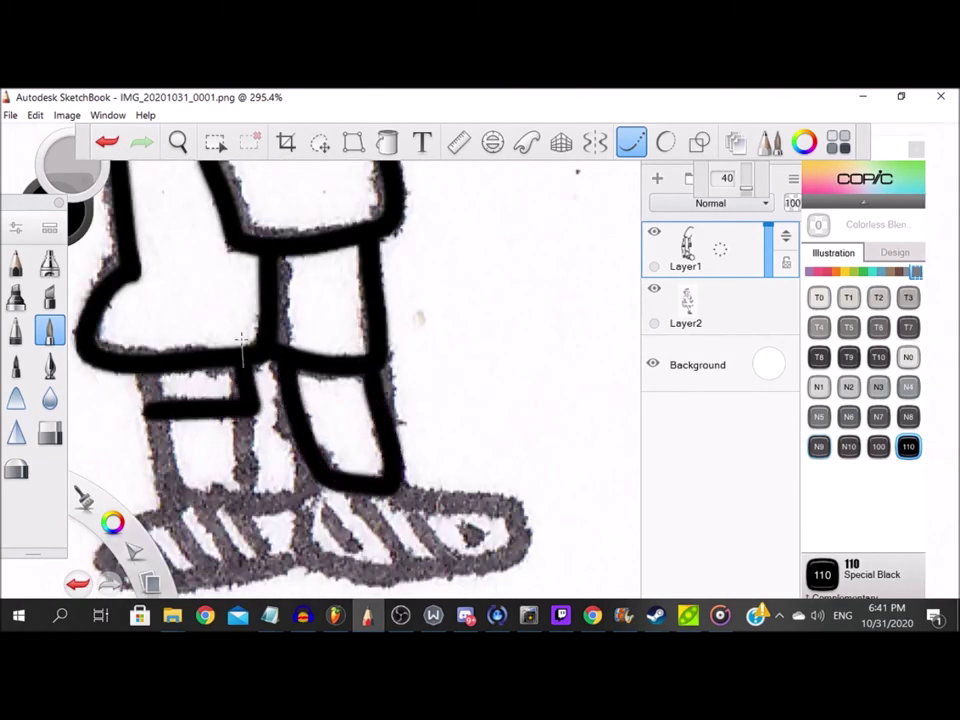
Ink the rest of the rear sock and the outline of both shoes.
mouse_move(148, 405)
left_mouse_down()
mouse_move(170, 509)
mouse_move(248, 499)
mouse_move(262, 481)
mouse_move(236, 395)
mouse_move(140, 473)
mouse_move(225, 516)
mouse_move(340, 488)
mouse_move(345, 398)
mouse_move(368, 483)
mouse_move(470, 500)
mouse_move(608, 480)
mouse_move(610, 415)
mouse_move(484, 392)
left_mouse_up()
scroll(230, 412, "down", 5)
scroll(220, 414, "up", 6)
Ink the diagonal stripes across both shoes.
left_click_drag(172, 464, 208, 510)
left_click_drag(217, 432, 264, 500)
left_click_drag(248, 430, 288, 499)
left_click_drag(297, 428, 338, 486)
left_click_drag(391, 411, 443, 486)
left_click_drag(446, 414, 490, 500)
left_click_drag(494, 414, 541, 485)
left_click_drag(547, 433, 602, 484)
Ink the back of the jaw and the outer and inner curves of the ear.
scroll(385, 560, "down", 14)
scroll(335, 375, "up", 10)
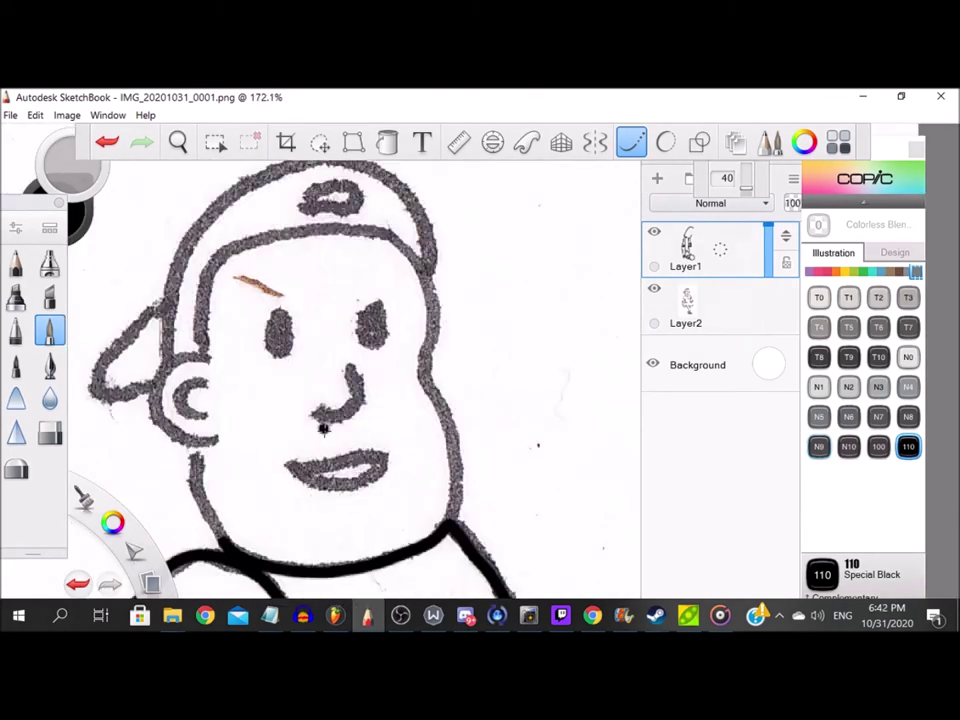
scroll(229, 549, "up", 3)
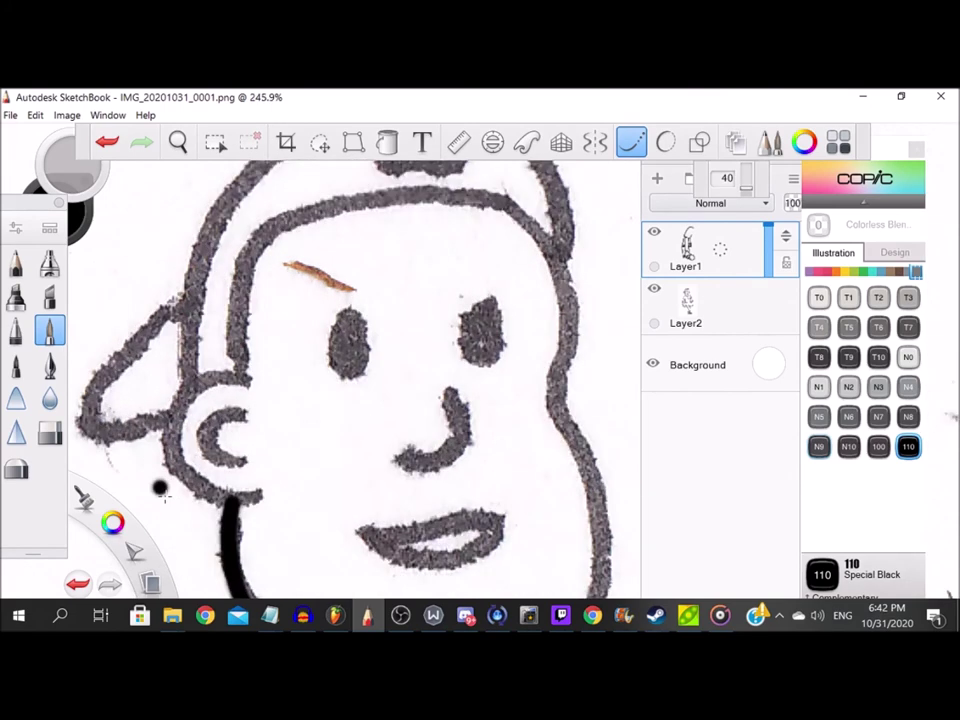
mouse_move(348, 333)
left_mouse_down()
mouse_move(303, 334)
mouse_move(246, 382)
mouse_move(244, 465)
mouse_move(330, 512)
left_mouse_up()
mouse_move(333, 382)
left_mouse_down()
mouse_move(276, 397)
mouse_move(296, 437)
mouse_move(333, 452)
left_mouse_up()
Ink the cap's lower edge across the forehead to the ear and the face's right contour.
scroll(333, 452, "down", 4)
scroll(484, 266, "up", 4)
mouse_move(515, 264)
left_mouse_down()
mouse_move(378, 290)
mouse_move(297, 446)
mouse_move(300, 492)
left_mouse_up()
scroll(303, 345, "down", 4)
scroll(450, 335, "up", 4)
mouse_move(230, 268)
left_mouse_down()
mouse_move(345, 288)
mouse_move(400, 356)
mouse_move(412, 413)
mouse_move(405, 533)
mouse_move(418, 586)
left_mouse_up()
scroll(418, 586, "down", 3)
scroll(366, 302, "up", 3)
mouse_move(365, 290)
left_mouse_down()
mouse_move(380, 365)
mouse_move(380, 495)
left_mouse_up()
Ink the cap's rounded crown and the small oval on its front.
scroll(380, 495, "down", 5)
scroll(248, 215, "up", 2)
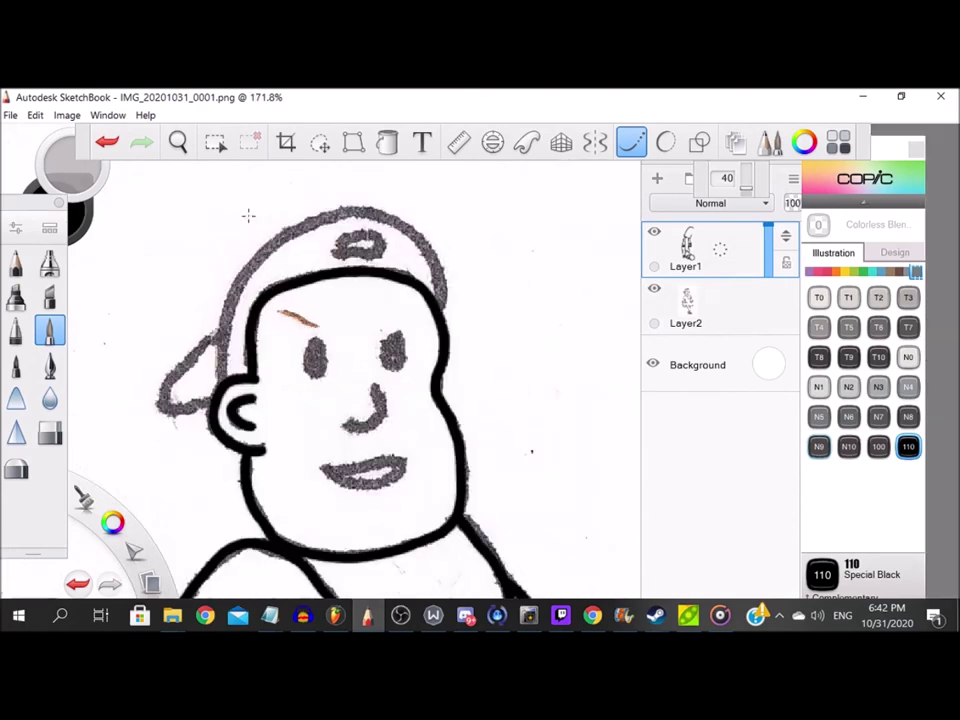
scroll(209, 461, "up", 1)
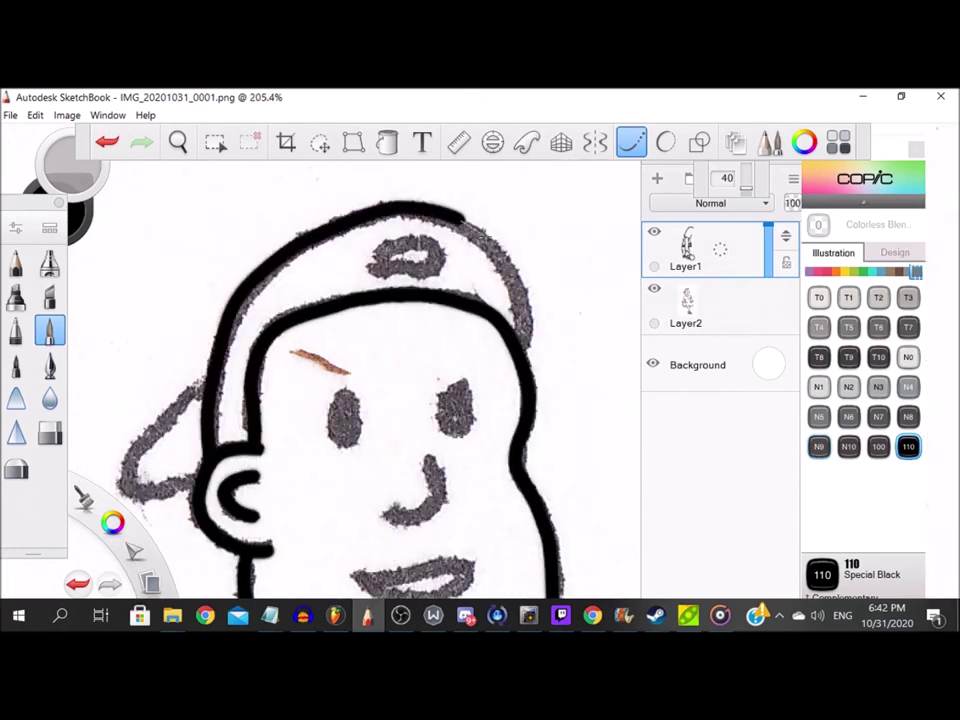
scroll(525, 334, "down", 2)
scroll(405, 260, "up", 6)
mouse_move(345, 345)
left_mouse_down()
mouse_move(375, 343)
mouse_move(488, 275)
mouse_move(376, 328)
left_mouse_up()
Ink the cap's brim sticking out behind the ear.
scroll(376, 328, "down", 6)
scroll(390, 415, "up", 4)
mouse_move(390, 430)
left_mouse_down()
mouse_move(240, 415)
mouse_move(297, 321)
mouse_move(383, 248)
left_mouse_up()
Ink both oval eyes and fill them solid black.
scroll(381, 249, "down", 6)
scroll(275, 270, "up", 3)
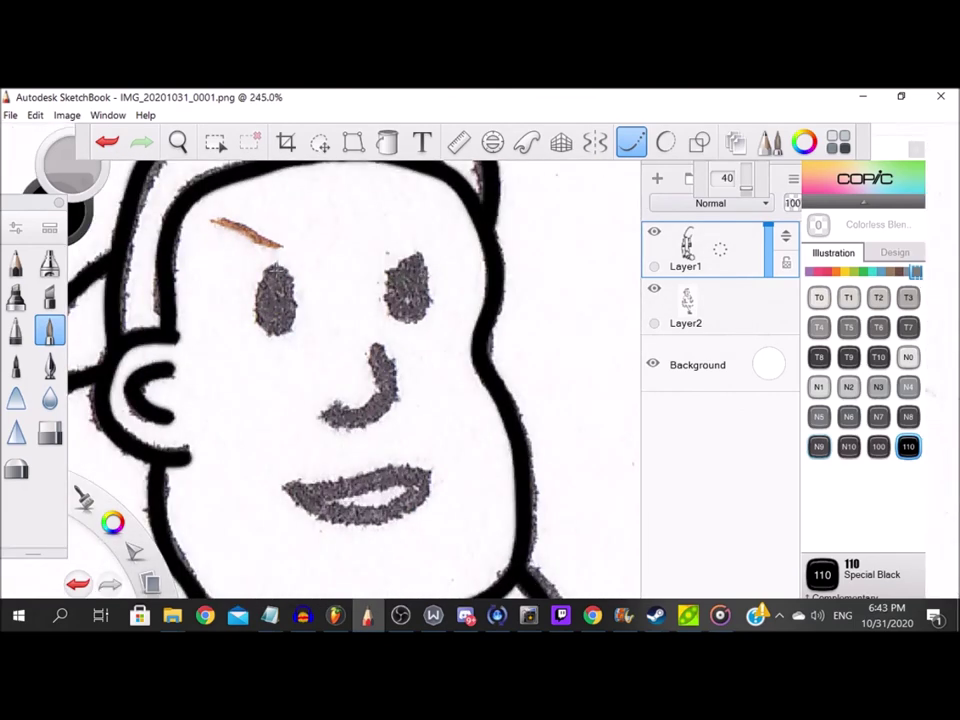
scroll(446, 298, "up", 3)
mouse_move(385, 265)
left_mouse_down()
mouse_move(367, 305)
mouse_move(422, 365)
mouse_move(415, 307)
left_mouse_up()
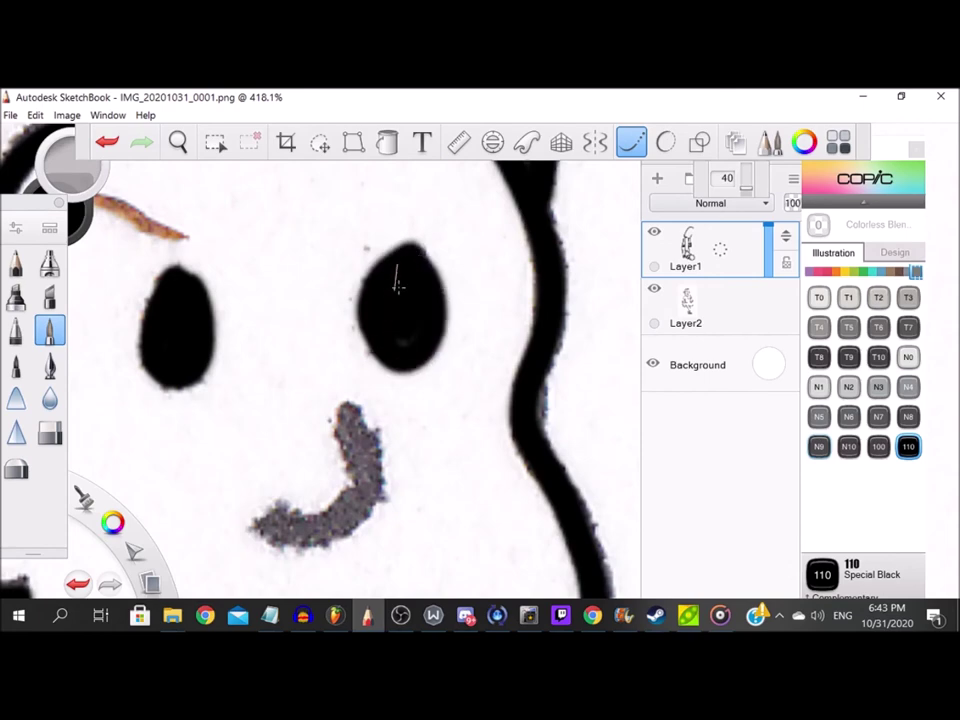
Ink the curved nose and the mouth outline.
scroll(398, 263, "down", 6)
scroll(378, 336, "up", 4)
mouse_move(329, 369)
left_mouse_down()
mouse_move(396, 352)
mouse_move(383, 290)
left_mouse_up()
left_click(342, 323)
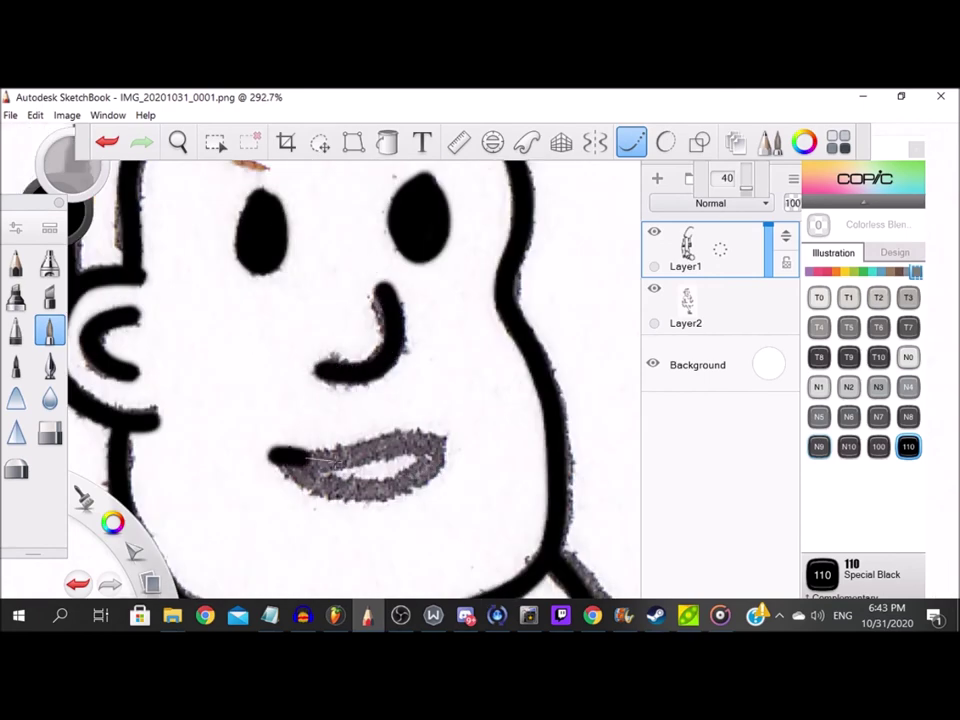
left_click_drag(285, 456, 448, 443)
Hide the scanned sketch on Layer2, and switch the background's visibility off and back on.
scroll(416, 430, "down", 10)
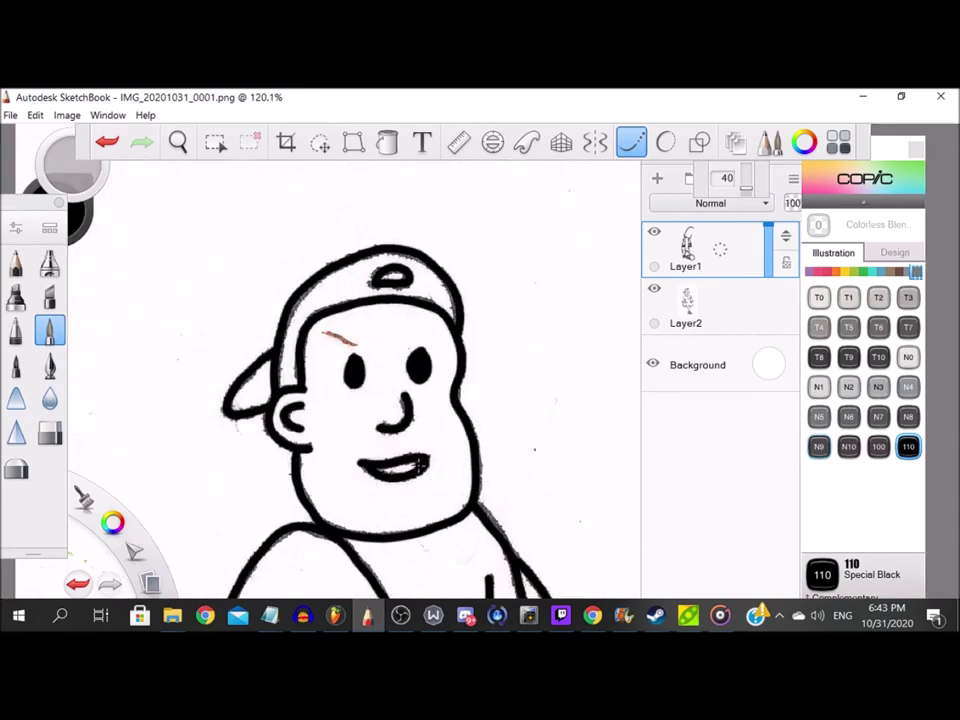
left_click(654, 289)
left_click(653, 364)
left_click(654, 365)
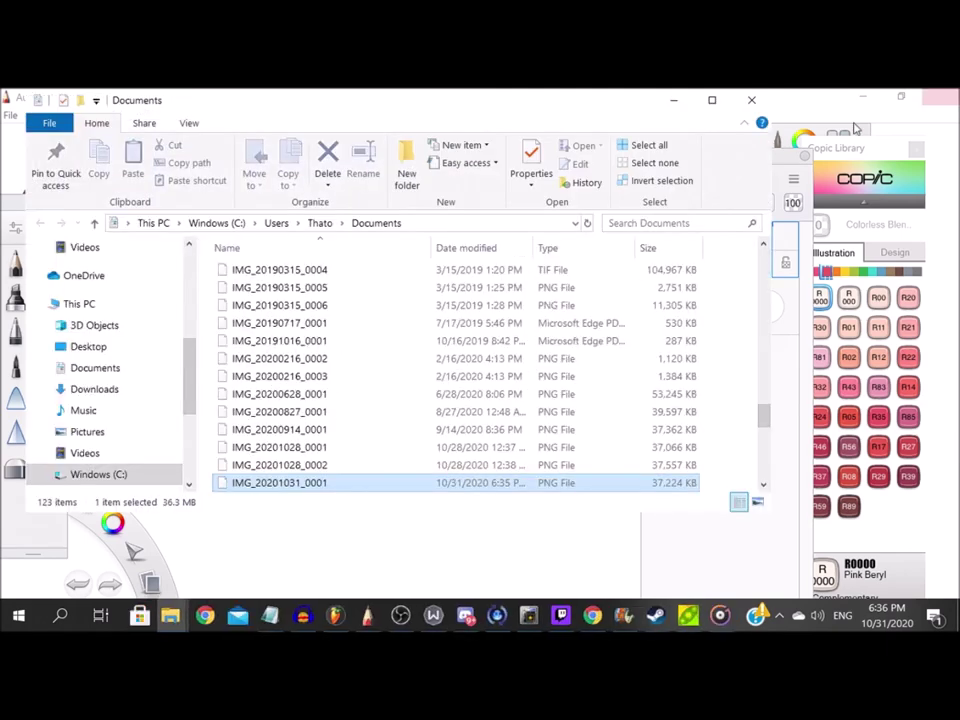
Open IMG_20201031_0001 from the Documents folder with SketchBook.
right_click(274, 484)
mouse_move(450, 458)
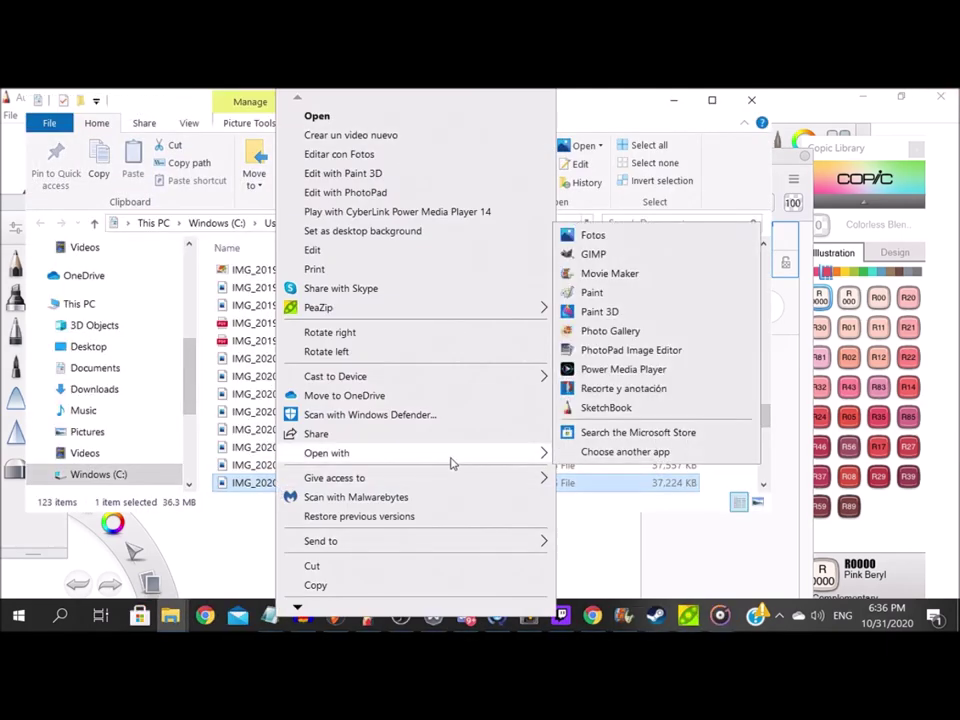
left_click(604, 408)
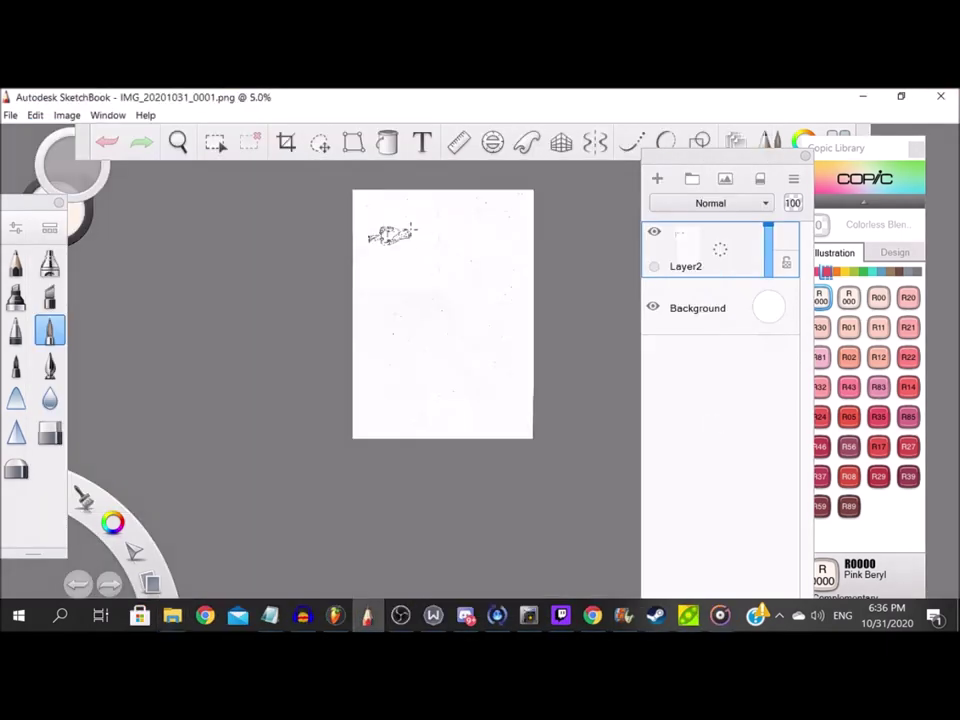
Crop the scan around the character sketch to 1590 × 922 px.
left_click(285, 141)
left_click_drag(496, 409, 301, 296)
key("Return")
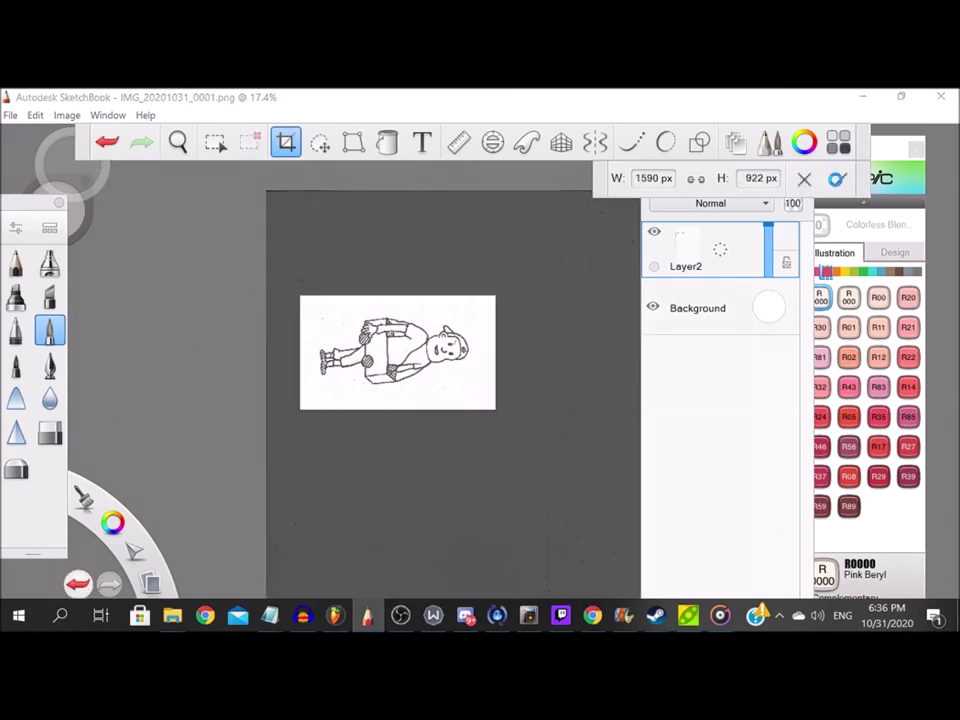
Rotate the cropped image in quarter turns until the character stands upright.
left_click(66, 115)
left_click(111, 241)
left_click(68, 116)
left_click(111, 241)
left_click(67, 115)
left_click(111, 241)
scroll(280, 290, "up", 5)
Set up Layer1 above the scan for inking, with Steady Stroke at 40 and the Paintbrush at size 5.9.
left_click_drag(692, 251, 693, 204)
left_click(628, 145)
double_click(50, 331)
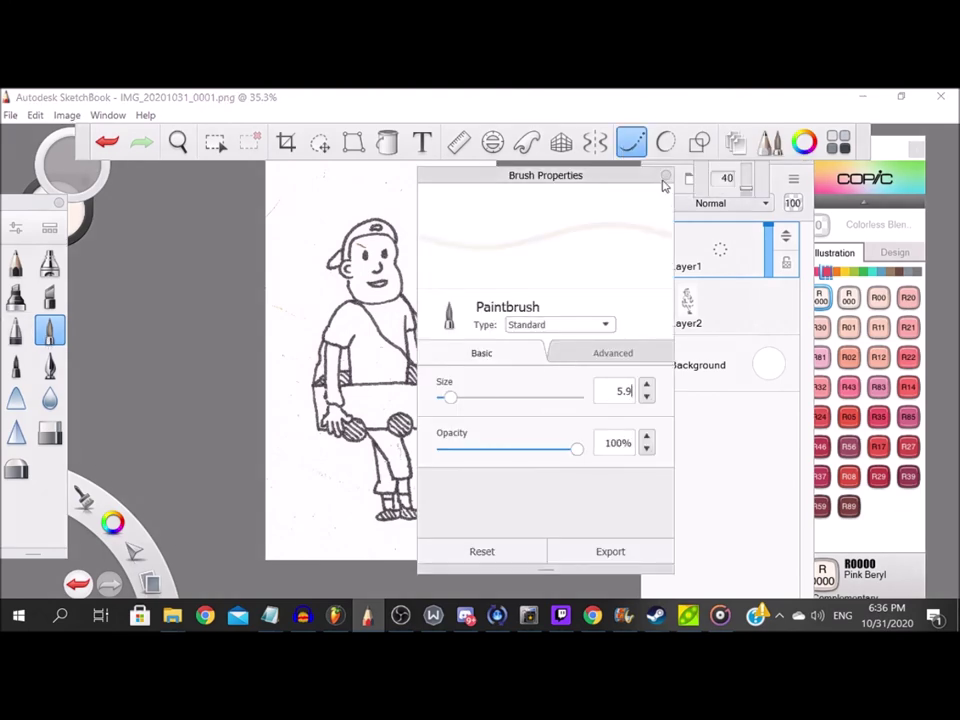
left_click(666, 175)
Choose the Copic colour 110 Special Black for inking.
scroll(350, 248, "up", 13)
left_click(915, 272)
left_click(908, 449)
Ink the left shoulder, the sleeve's outer side and the sleeve hem.
left_click_drag(431, 205, 386, 309)
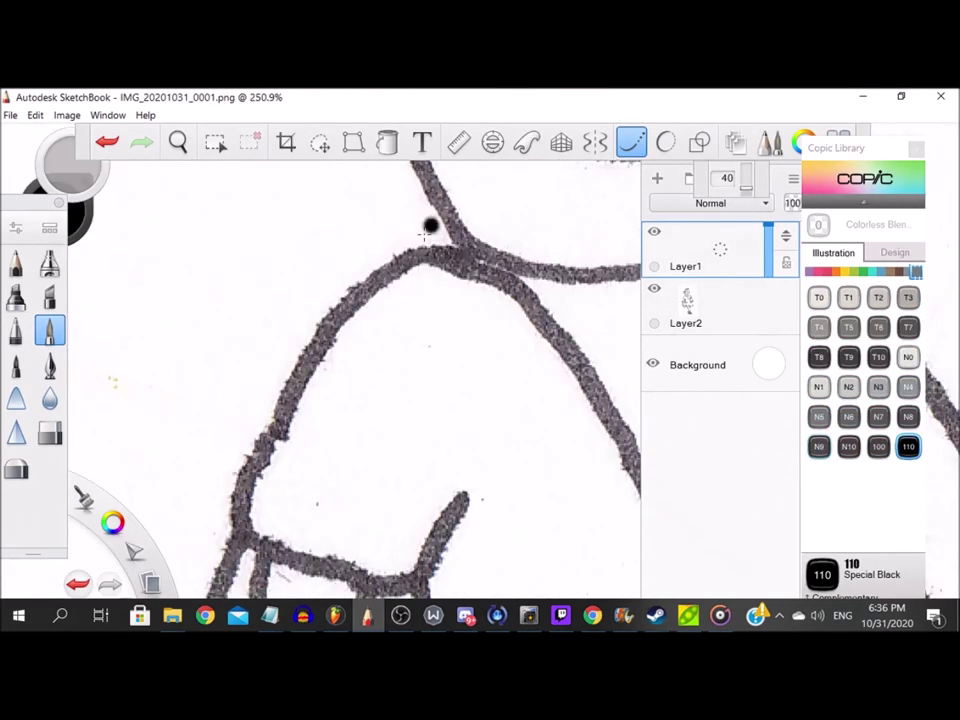
mouse_move(507, 284)
left_mouse_down()
mouse_move(407, 252)
mouse_move(356, 289)
mouse_move(262, 437)
left_mouse_up()
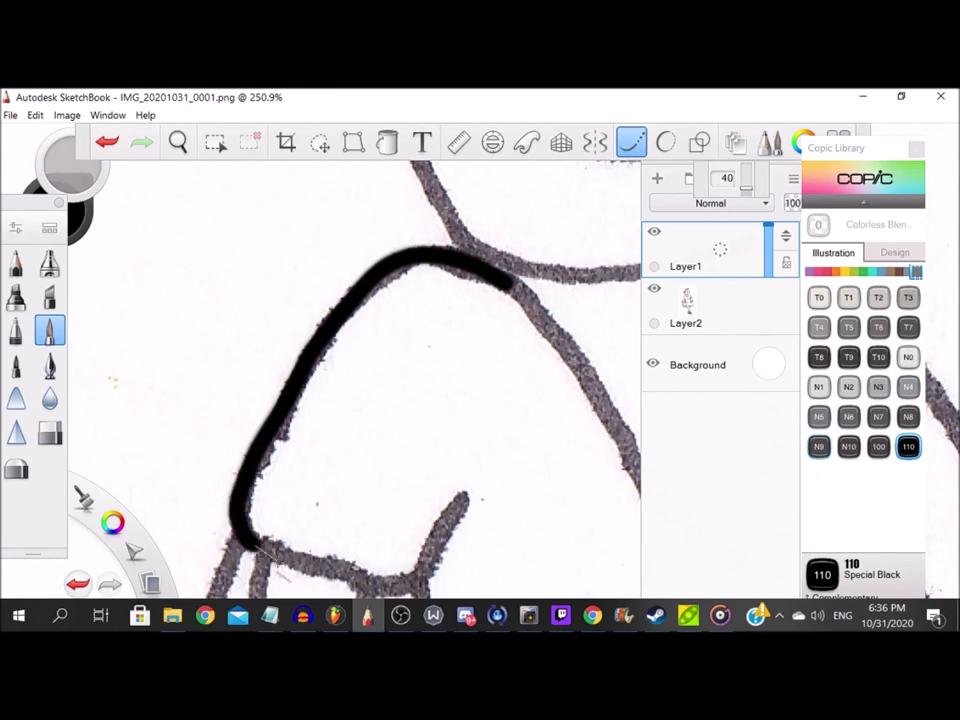
mouse_move(232, 532)
left_mouse_down()
mouse_move(318, 569)
mouse_move(410, 580)
left_mouse_up()
Ink the arm below the sleeve, down one side, around the cuff and back up.
scroll(475, 472, "down", 10)
scroll(337, 236, "up", 9)
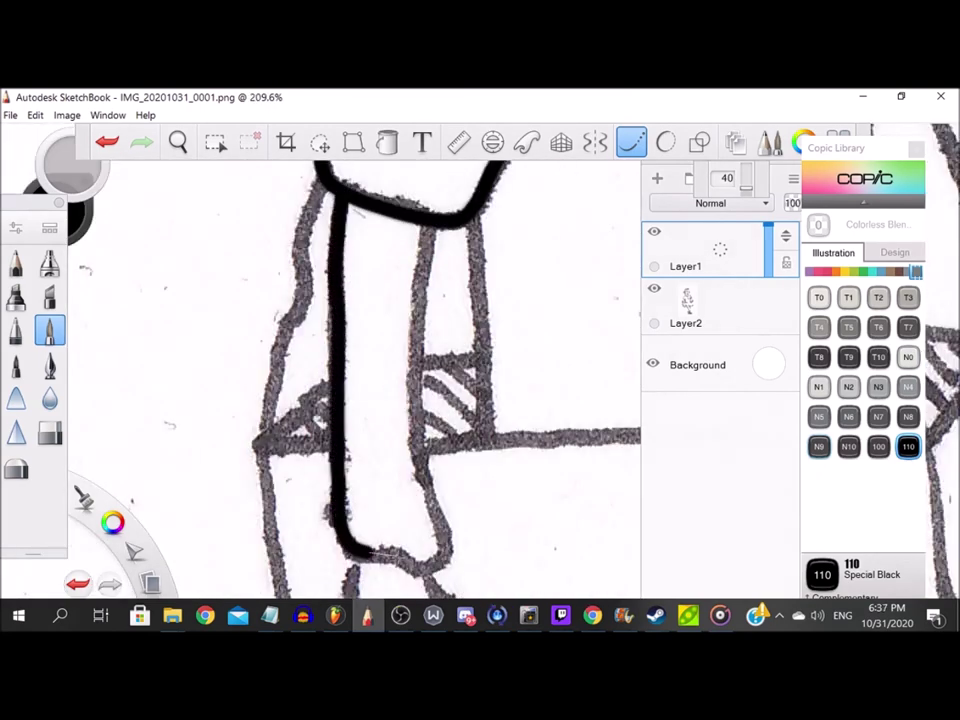
mouse_move(424, 467)
left_mouse_down()
mouse_move(419, 385)
mouse_move(424, 225)
left_mouse_up()
scroll(377, 255, "down", 3)
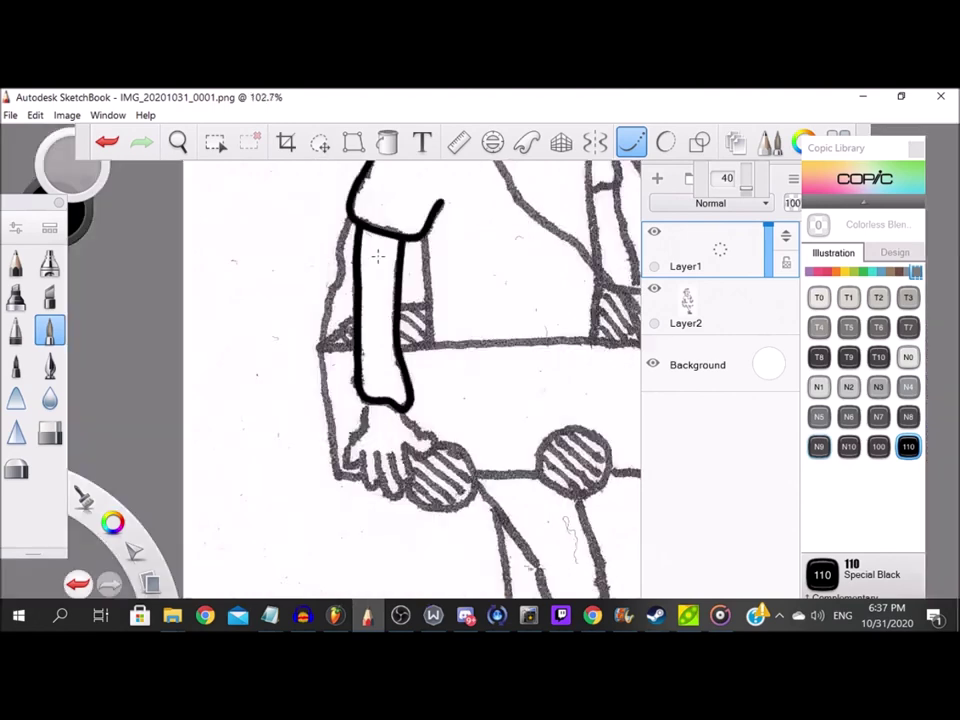
Ink the outline of the hand with its fingers and thumb below the cuff.
scroll(375, 470, "up", 5)
mouse_move(298, 256)
left_mouse_down()
mouse_move(296, 326)
mouse_move(262, 374)
mouse_move(251, 440)
left_mouse_up()
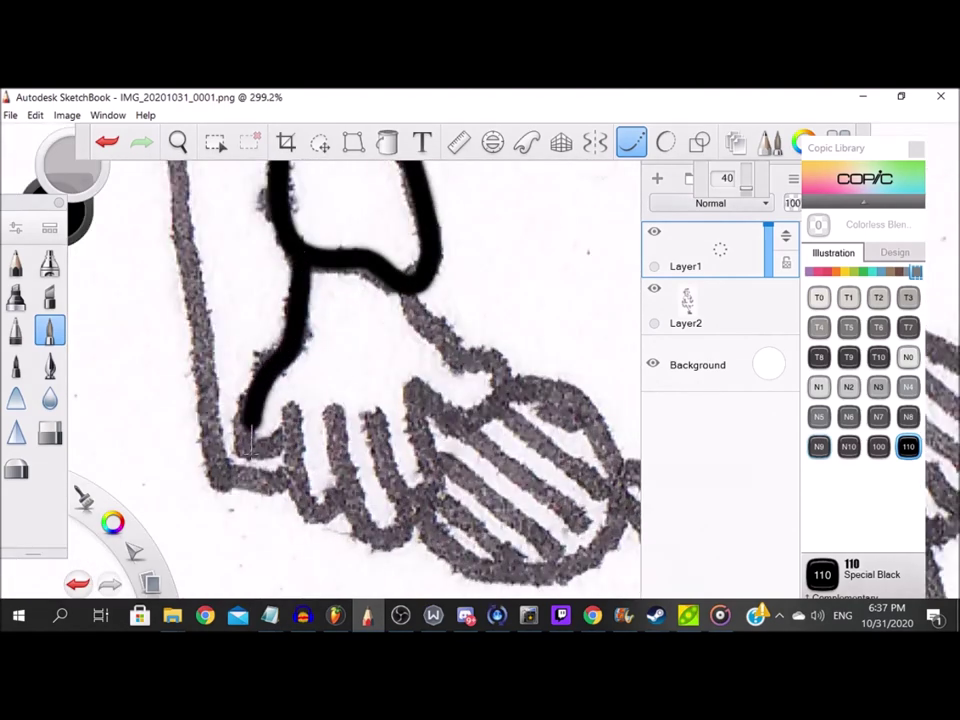
left_click_drag(322, 480, 344, 482)
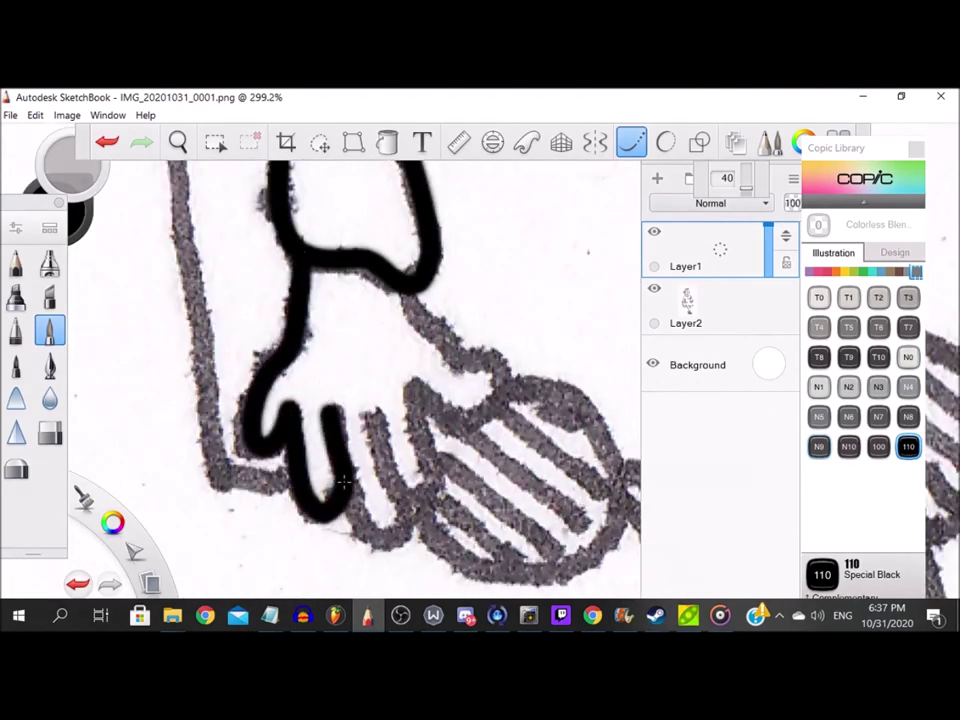
left_click_drag(404, 505, 366, 412)
left_click_drag(443, 487, 409, 380)
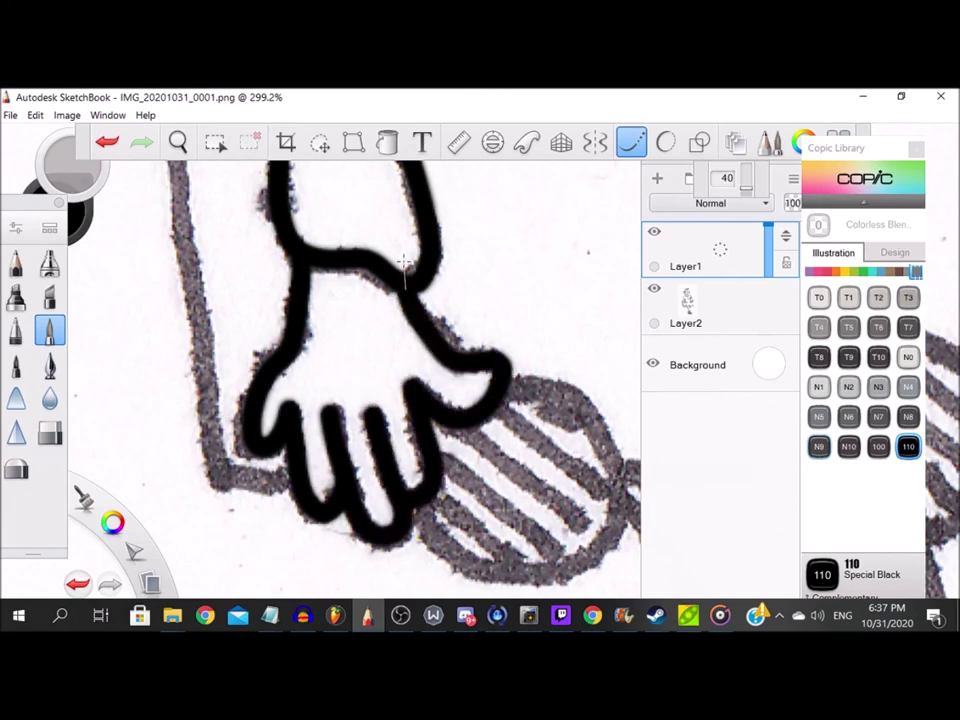
Ink the outer left edge behind the arm and the small triangular panel at the box's corner.
scroll(405, 262, "down", 8)
scroll(383, 274, "up", 4)
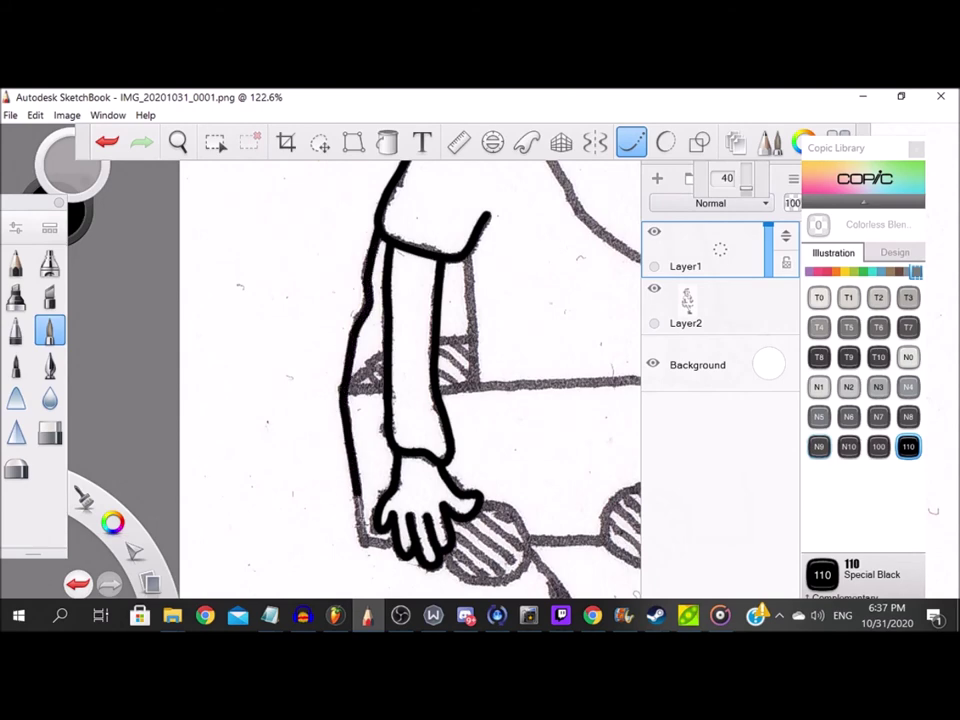
scroll(373, 351, "up", 7)
mouse_move(290, 485)
left_mouse_down()
mouse_move(448, 474)
mouse_move(325, 456)
mouse_move(411, 371)
left_mouse_up()
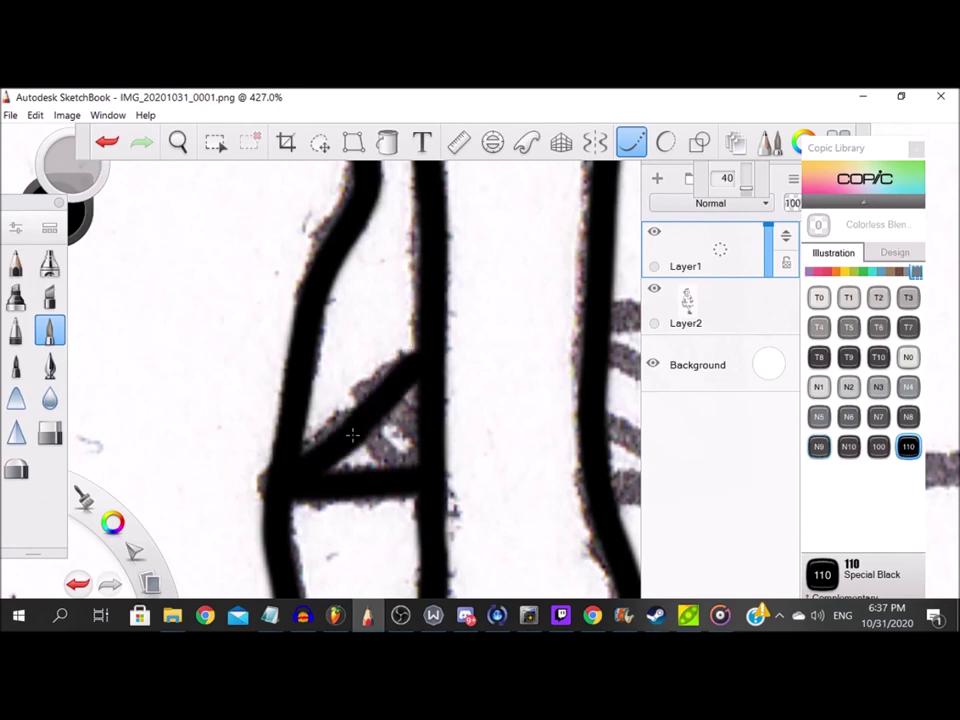
Ink the square panel beside the arm and its diagonal stripes.
scroll(413, 440, "down", 5)
scroll(375, 392, "up", 5)
mouse_move(335, 342)
left_mouse_down()
mouse_move(487, 334)
mouse_move(452, 366)
mouse_move(457, 526)
mouse_move(451, 512)
mouse_move(326, 520)
left_mouse_up()
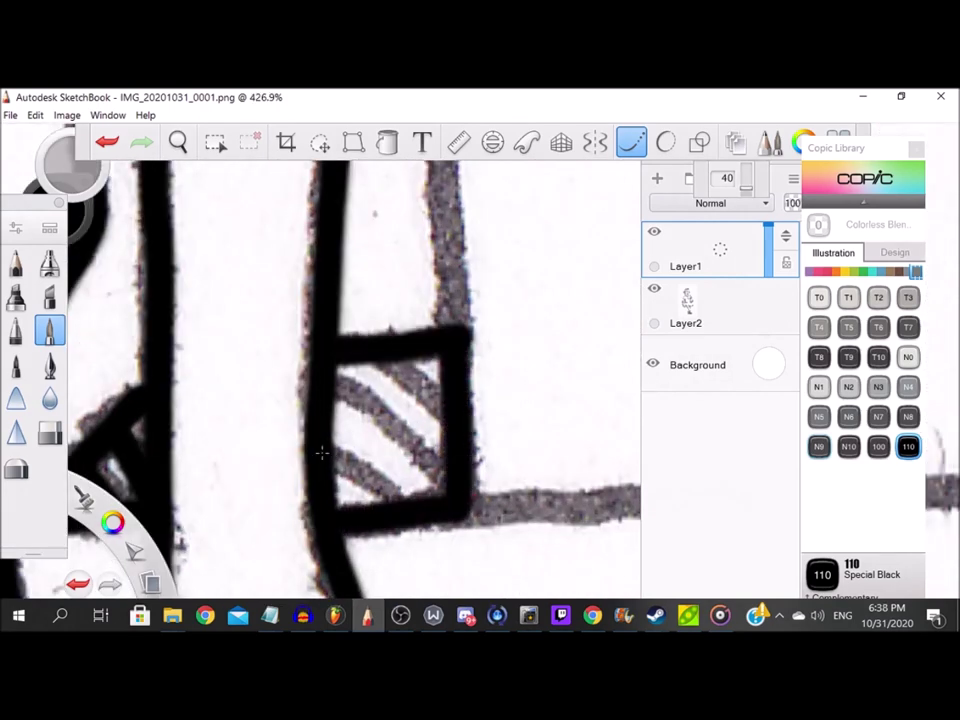
left_click_drag(322, 442, 402, 499)
left_click_drag(338, 379, 464, 509)
left_click_drag(385, 363, 449, 416)
Ink the torso edge from the sleeve to the square panel and the box's lower corner behind the hand.
scroll(410, 412, "down", 6)
scroll(412, 311, "up", 4)
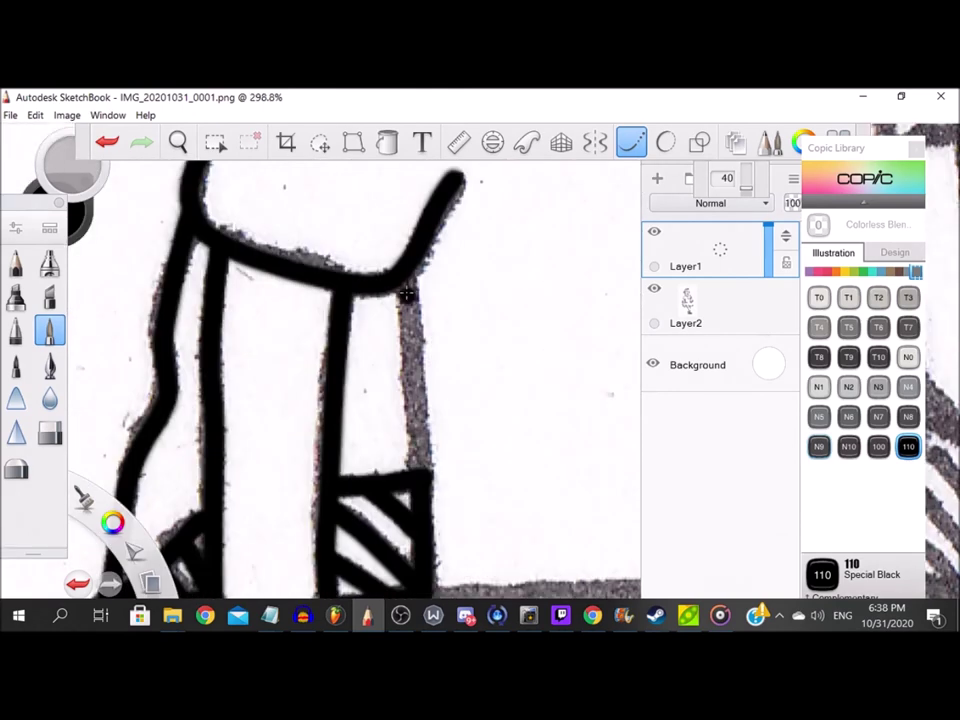
scroll(412, 309, "down", 6)
scroll(405, 463, "up", 4)
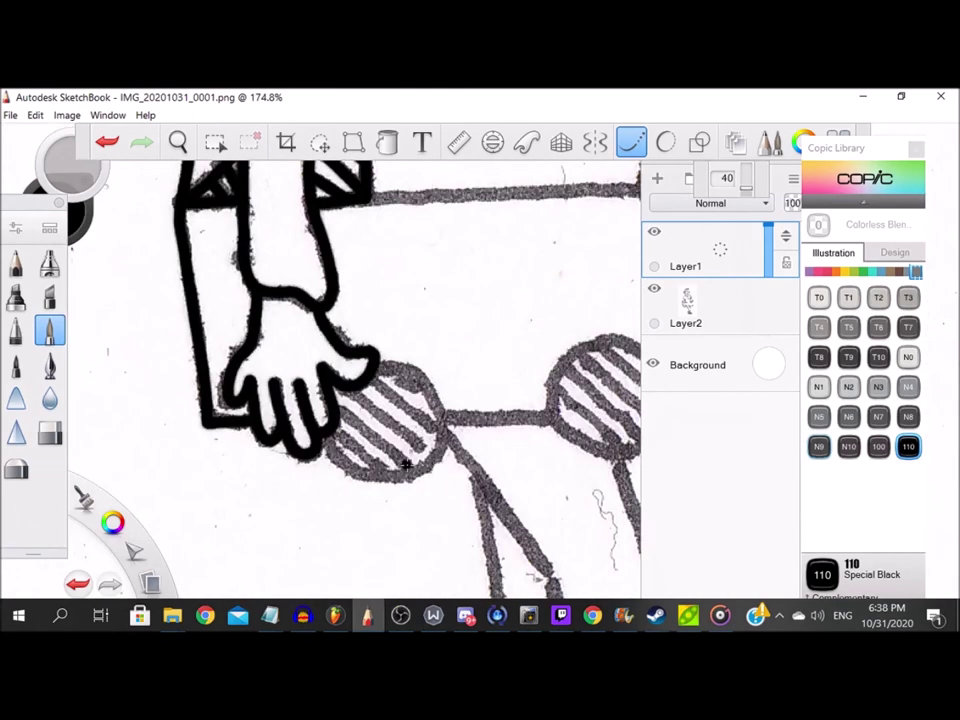
Ink the outline of the wheel beside the hand and fill it with diagonal stripes.
scroll(404, 463, "up", 3)
mouse_move(266, 392)
left_mouse_down()
mouse_move(368, 480)
mouse_move(456, 468)
mouse_move(511, 420)
mouse_move(392, 250)
left_mouse_up()
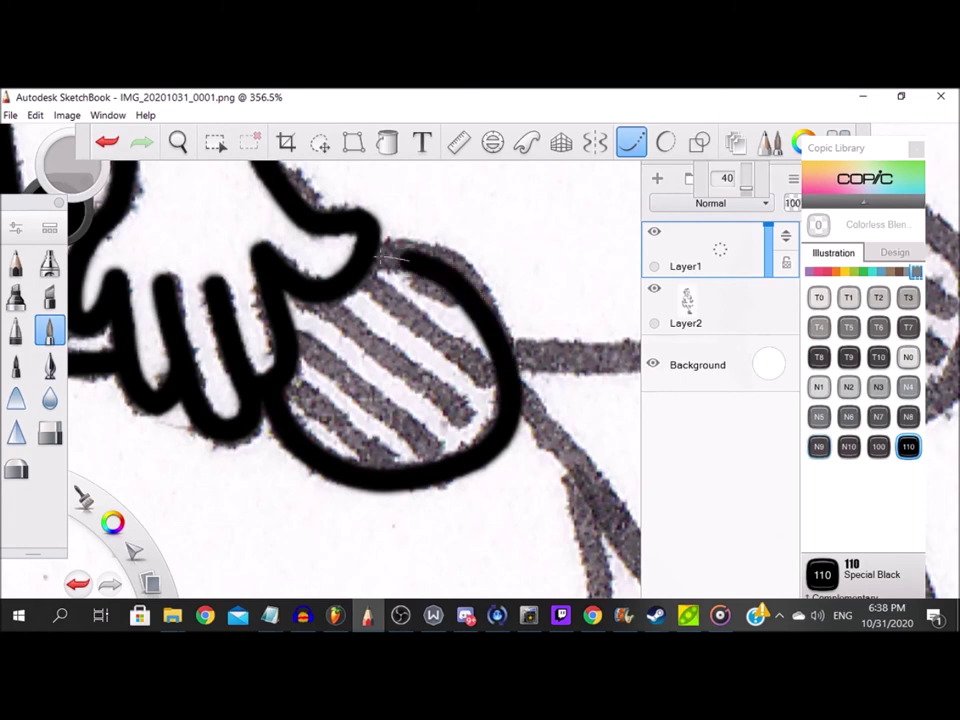
mouse_move(284, 379)
left_mouse_down()
mouse_move(345, 419)
mouse_move(416, 494)
left_mouse_up()
left_click_drag(347, 378, 482, 499)
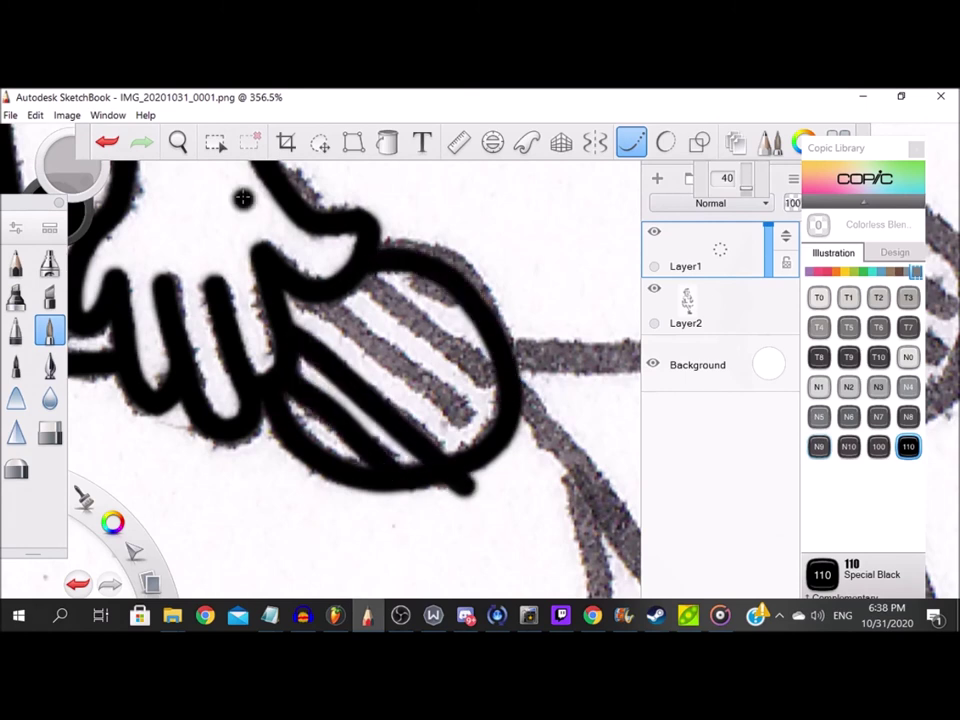
key("ctrl+z")
mouse_move(294, 340)
left_mouse_down()
mouse_move(349, 377)
mouse_move(465, 475)
left_mouse_up()
left_click_drag(245, 232, 505, 457)
left_click_drag(272, 212, 515, 406)
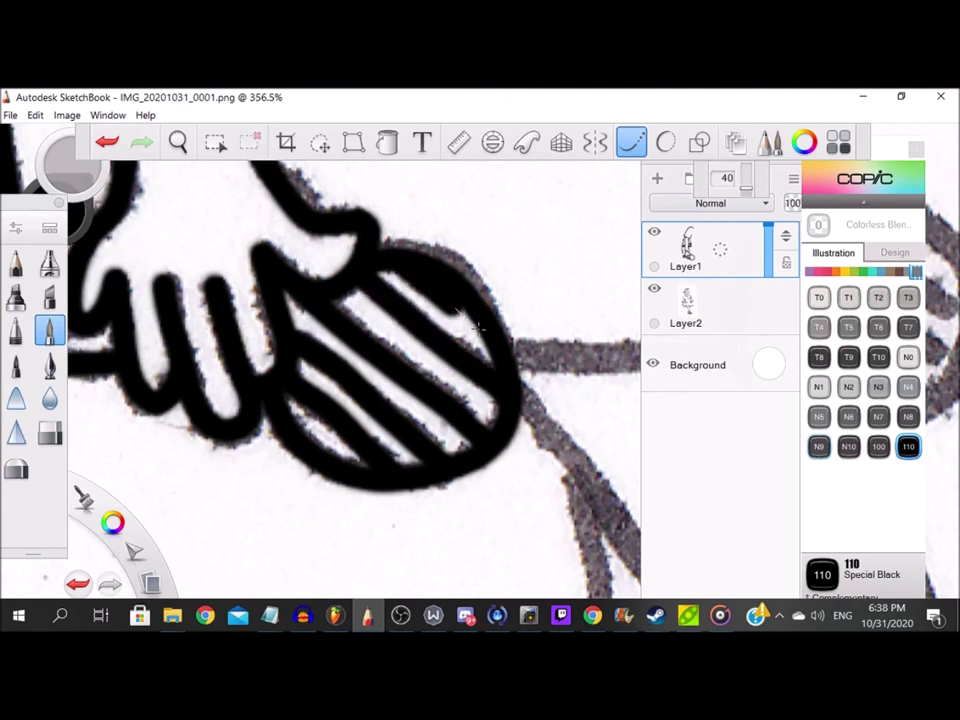
left_click_drag(468, 320, 488, 345)
Ink the box's bottom edge between the wheels and the second wheel's outline with its diagonal stripes.
scroll(486, 342, "down", 6)
scroll(530, 304, "up", 6)
left_click_drag(210, 346, 448, 345)
scroll(455, 325, "down", 7)
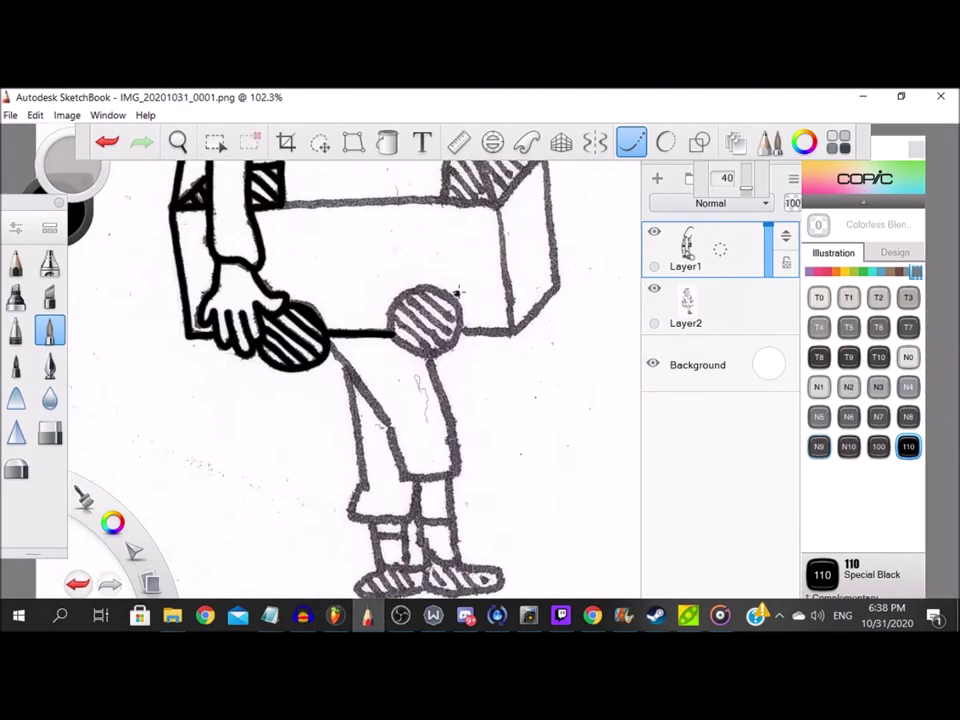
scroll(457, 292, "up", 6)
mouse_move(298, 262)
left_mouse_down()
mouse_move(200, 425)
mouse_move(320, 515)
mouse_move(468, 468)
mouse_move(378, 272)
mouse_move(292, 272)
mouse_move(432, 356)
mouse_move(470, 392)
left_mouse_up()
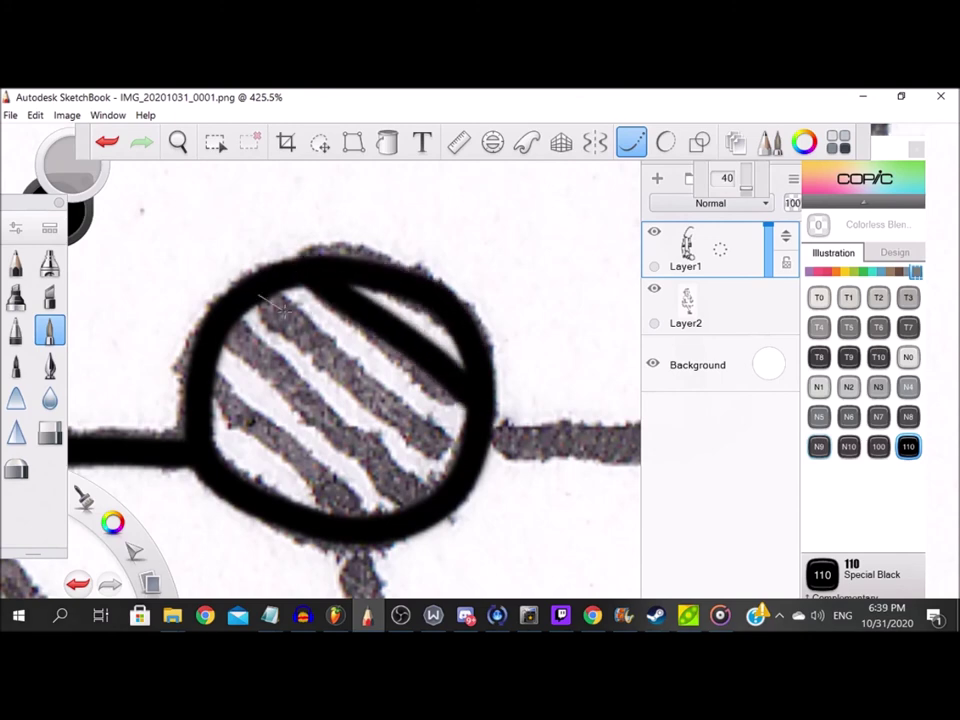
mouse_move(282, 308)
left_mouse_down()
mouse_move(377, 400)
mouse_move(476, 462)
left_mouse_up()
mouse_move(235, 332)
left_mouse_down()
mouse_move(305, 397)
mouse_move(438, 488)
left_mouse_up()
left_click_drag(217, 382, 383, 512)
Ink the box's bottom edge beyond the second wheel and the edges of its angled side face.
left_click_drag(600, 440, 413, 400)
scroll(513, 400, "up", 1)
mouse_move(264, 406)
left_mouse_down()
mouse_move(375, 418)
mouse_move(515, 330)
mouse_move(498, 195)
left_mouse_up()
scroll(496, 195, "down", 2)
left_click_drag(492, 195, 503, 485)
left_click_drag(464, 186, 516, 518)
scroll(590, 535, "down", 1)
left_click_drag(600, 540, 543, 470)
scroll(551, 470, "up", 2)
left_click_drag(621, 382, 448, 570)
left_click(465, 479)
scroll(471, 457, "down", 4)
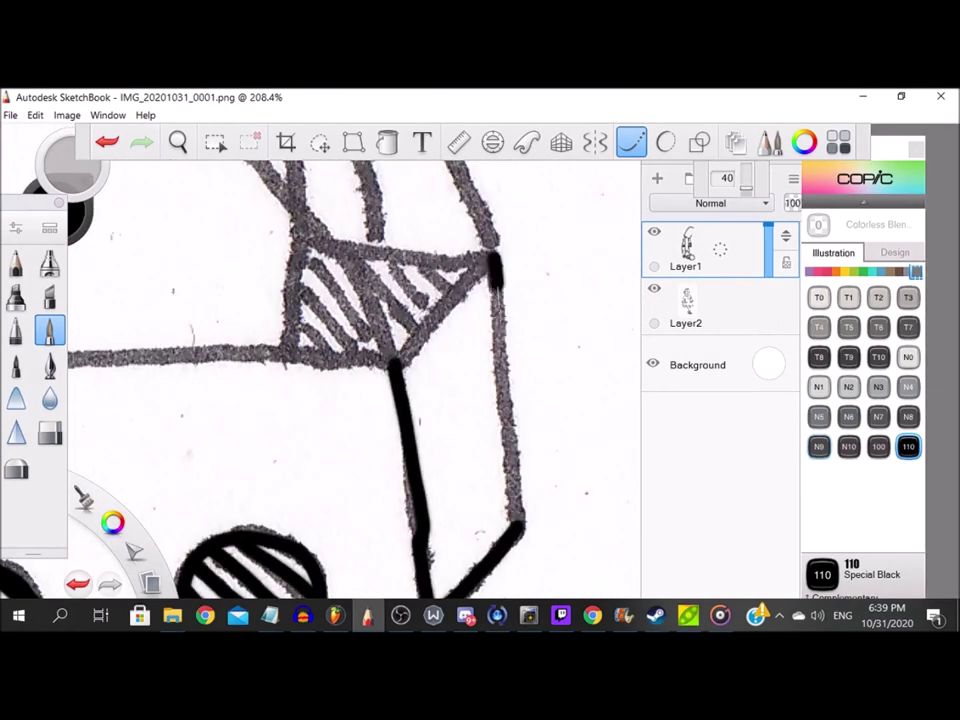
left_click_drag(494, 285, 505, 460)
Ink the outline of the hatched panel at the box's upper corner, above the angled side face.
scroll(349, 461, "up", 4)
mouse_move(289, 514)
left_mouse_down()
mouse_move(339, 439)
mouse_move(525, 231)
left_mouse_up()
scroll(251, 255, "down", 2)
mouse_move(220, 240)
left_mouse_down()
mouse_move(310, 258)
mouse_move(565, 277)
left_mouse_up()
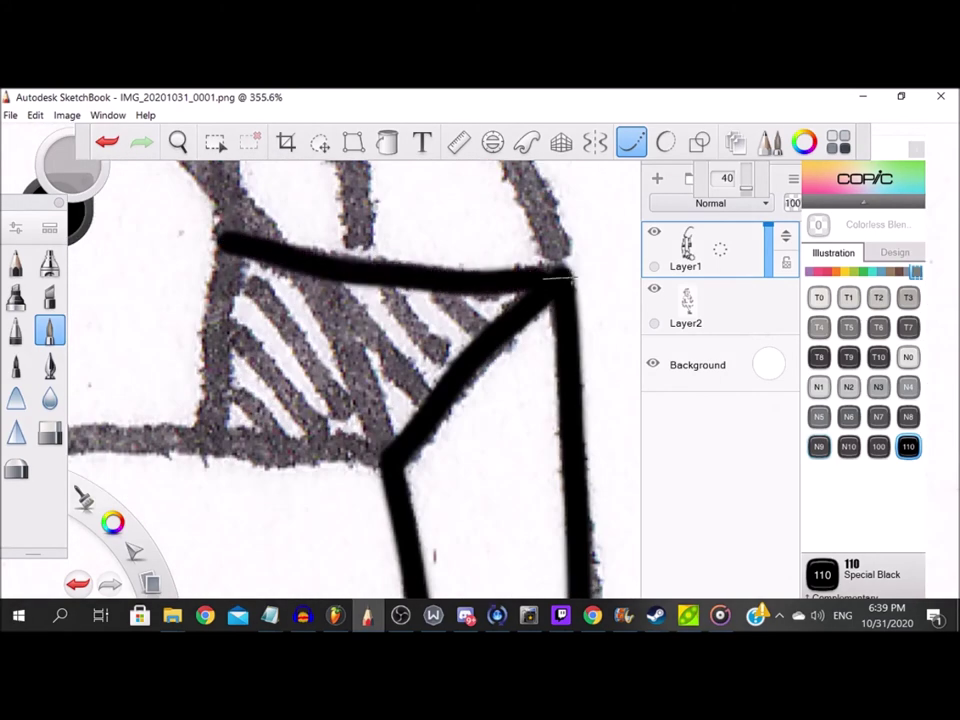
left_click_drag(228, 242, 210, 427)
left_click_drag(268, 442, 402, 455)
left_click_drag(360, 357, 362, 375)
Ink the diagonal stripes inside the panel at the box's upper corner.
scroll(364, 390, "up", 1)
left_click_drag(200, 411, 260, 465)
left_click_drag(200, 333, 326, 468)
left_click_drag(214, 252, 376, 470)
left_click_drag(339, 275, 446, 425)
left_click_drag(396, 288, 474, 388)
left_click_drag(470, 292, 508, 349)
Ink the diagonal strap running across the chest down to the striped panel.
scroll(293, 253, "down", 3)
scroll(291, 256, "up", 4)
mouse_move(294, 265)
left_mouse_down()
mouse_move(364, 355)
mouse_move(411, 513)
left_mouse_up()
scroll(411, 513, "down", 4)
scroll(258, 280, "up", 3)
mouse_move(138, 198)
left_mouse_down()
mouse_move(176, 220)
mouse_move(404, 436)
left_mouse_up()
scroll(400, 430, "down", 7)
scroll(317, 304, "up", 4)
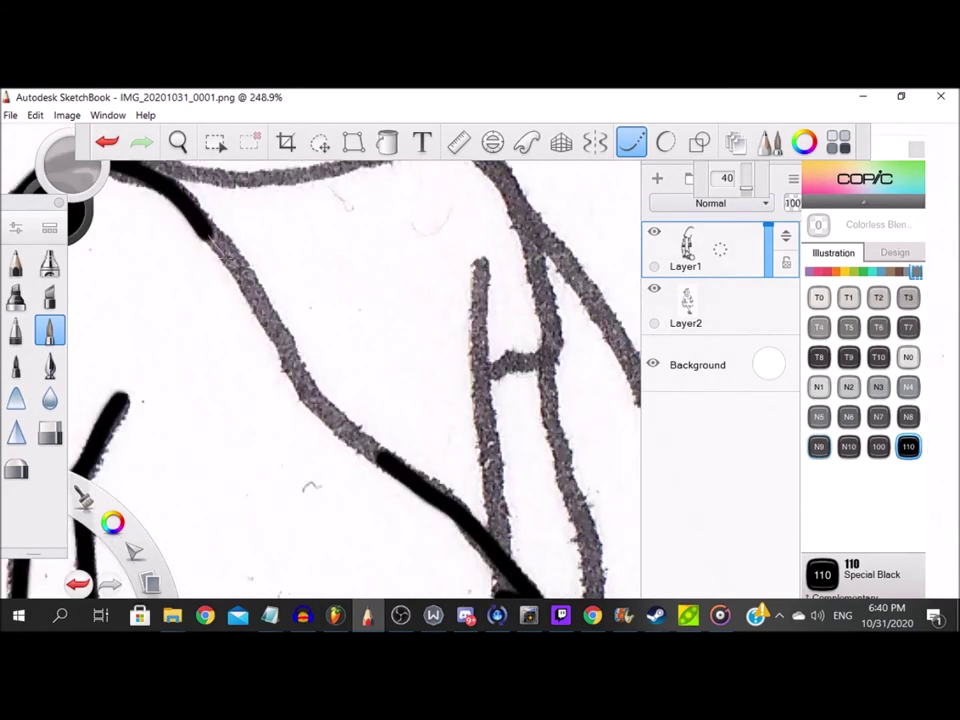
Ink the far arm with its sleeve hem and shoulder line, and the jaw line above the collar.
left_click_drag(375, 243, 395, 545)
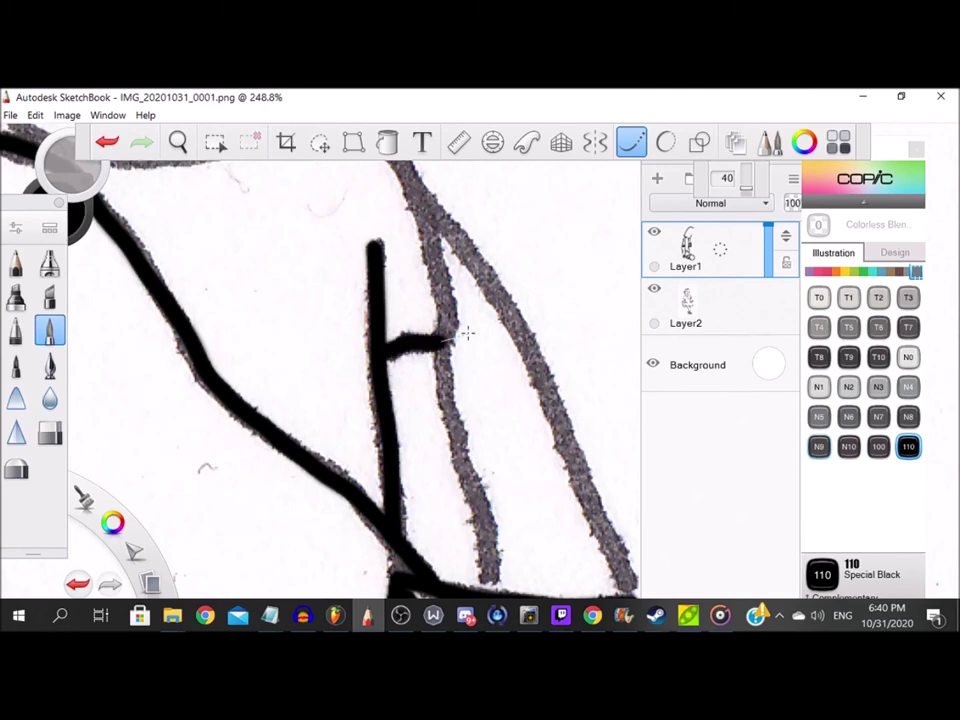
scroll(370, 298, "down", 4)
scroll(370, 298, "up", 4)
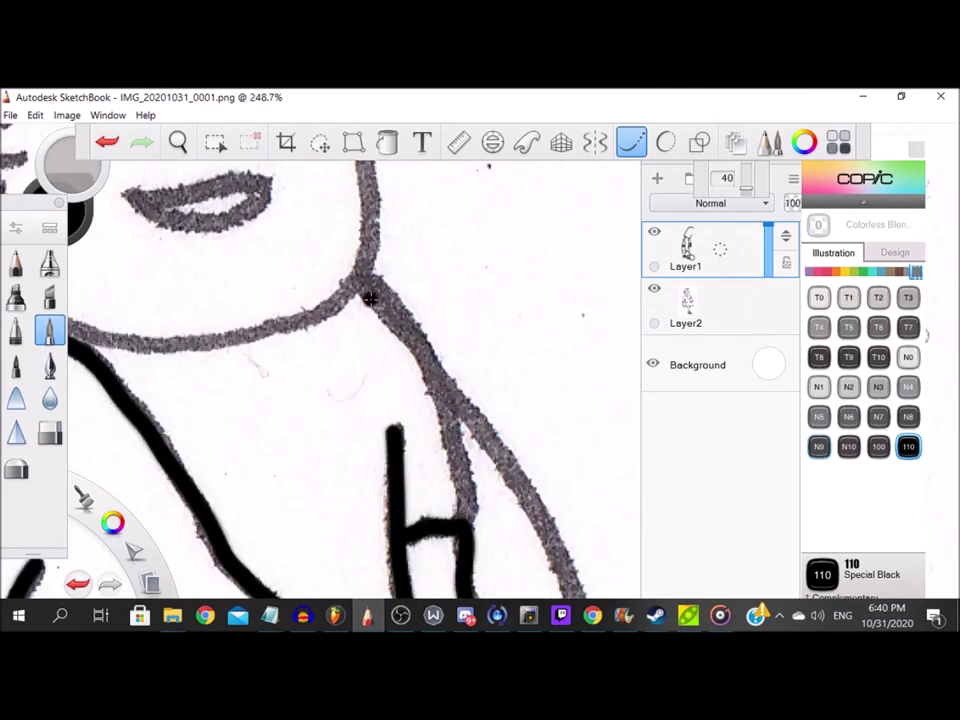
left_click_drag(362, 287, 433, 425)
scroll(73, 440, "up", 1)
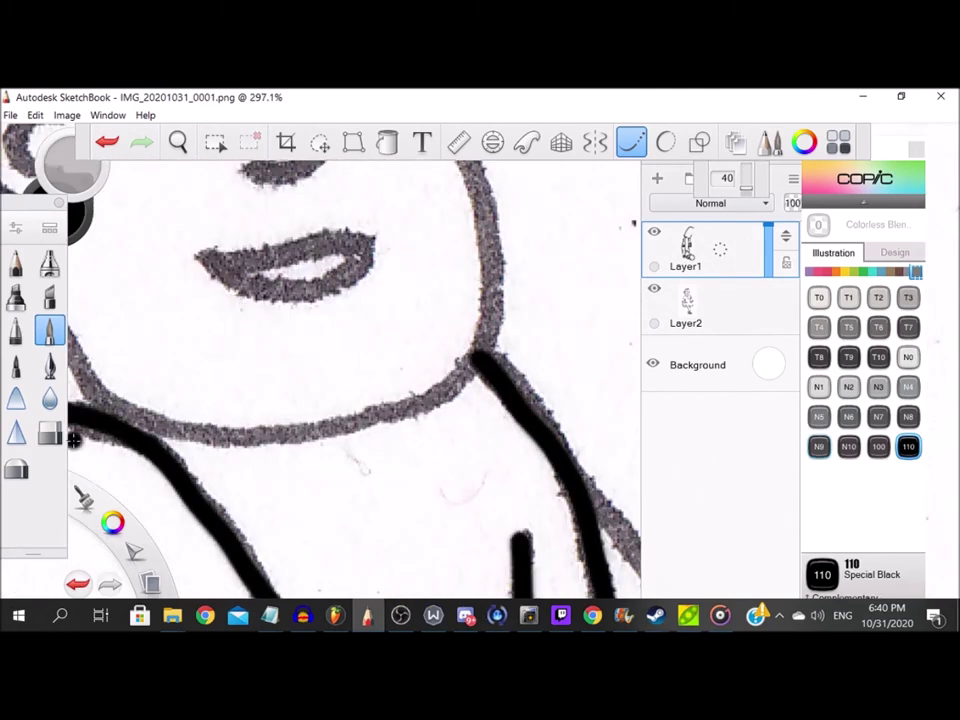
mouse_move(120, 419)
left_mouse_down()
mouse_move(222, 437)
mouse_move(425, 392)
mouse_move(472, 355)
left_mouse_up()
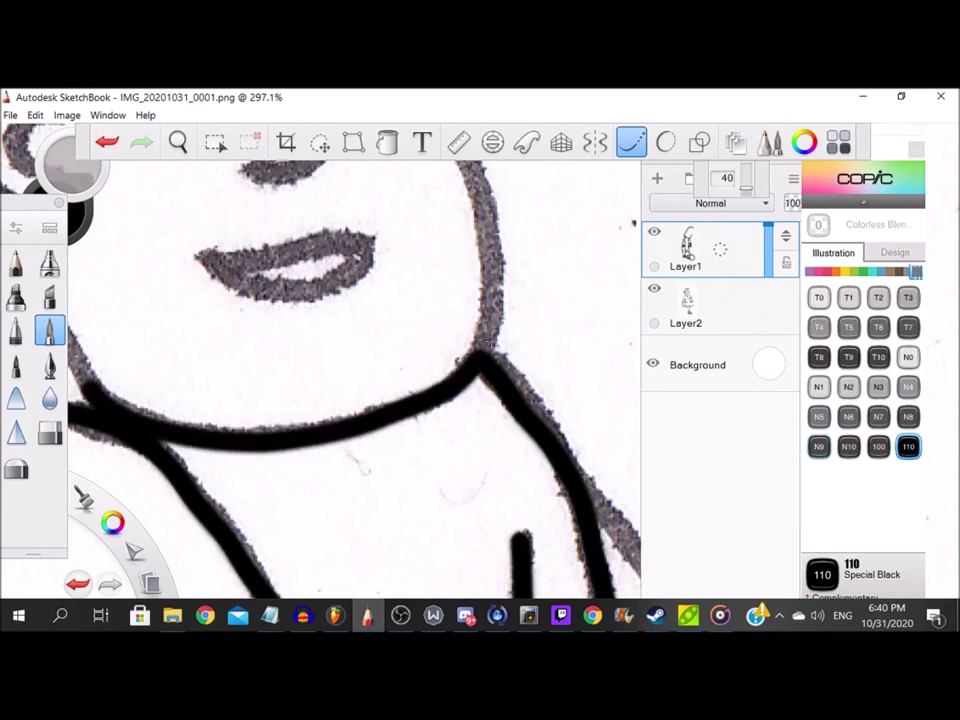
Ink the box's long upper edge and the outer strap from the far shoulder to the box corner.
scroll(566, 533, "down", 5)
scroll(566, 533, "up", 5)
left_click_drag(144, 443, 564, 440)
scroll(390, 405, "down", 4)
scroll(390, 405, "down", 2)
scroll(549, 538, "up", 5)
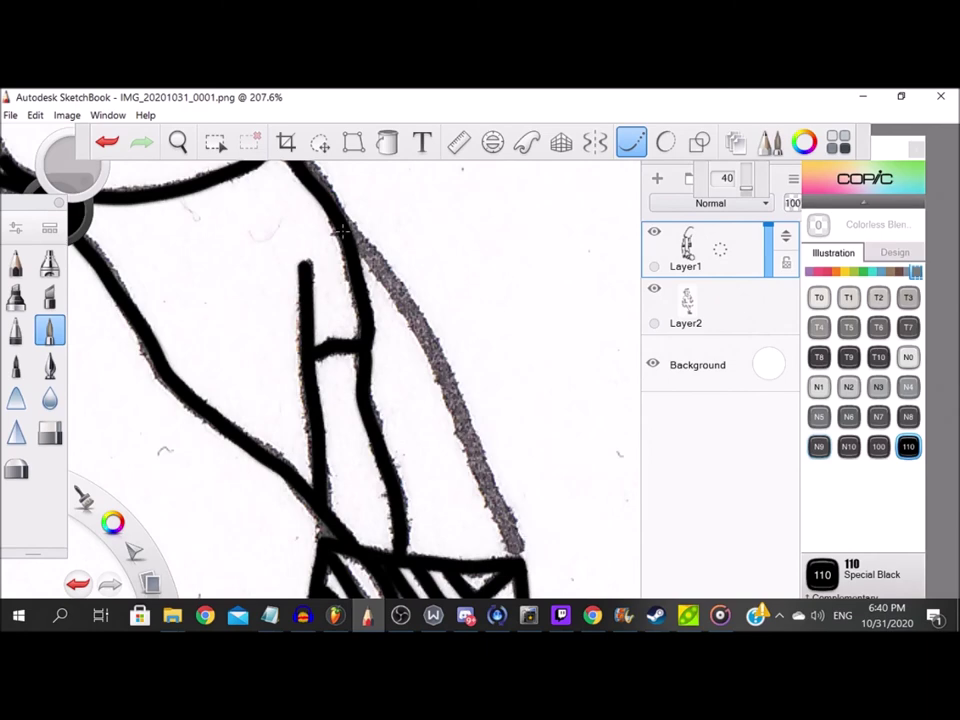
left_click_drag(423, 327, 485, 480)
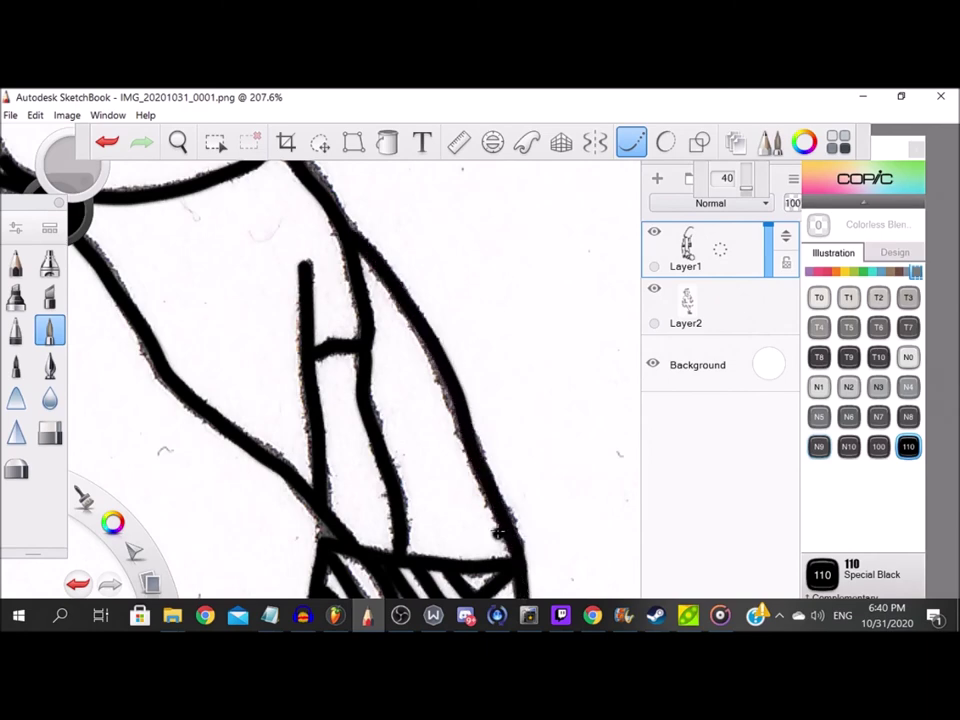
Ink the outlines of both trouser legs from the wheels down to their hems.
scroll(497, 533, "down", 4)
scroll(339, 456, "up", 4)
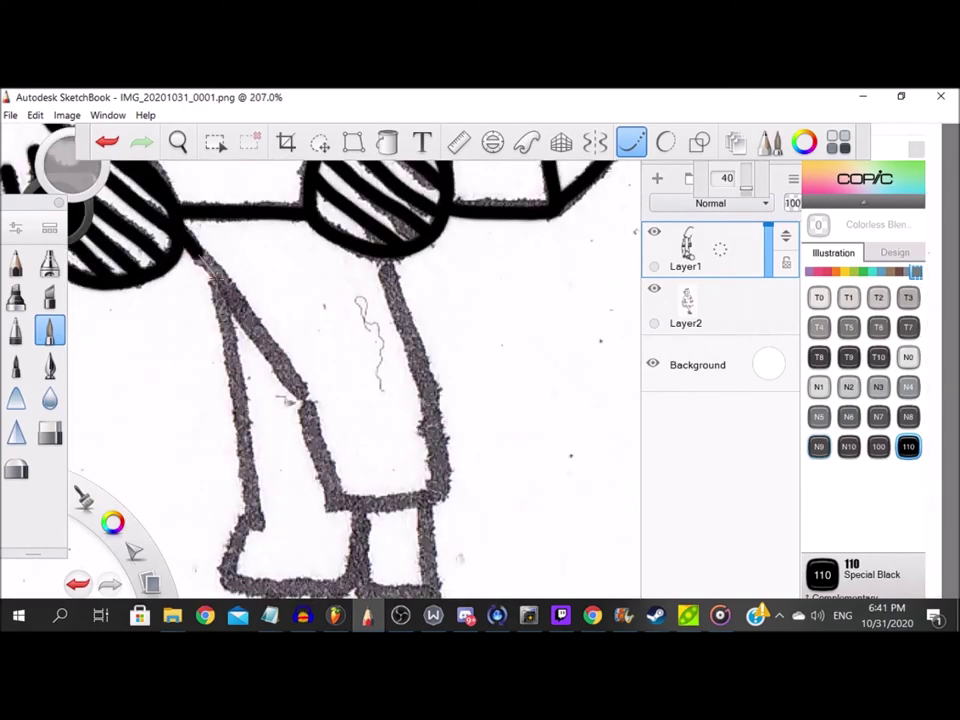
mouse_move(420, 498)
left_mouse_down()
mouse_move(410, 352)
mouse_move(366, 226)
left_mouse_up()
scroll(300, 350, "down", 3)
scroll(263, 344, "up", 2)
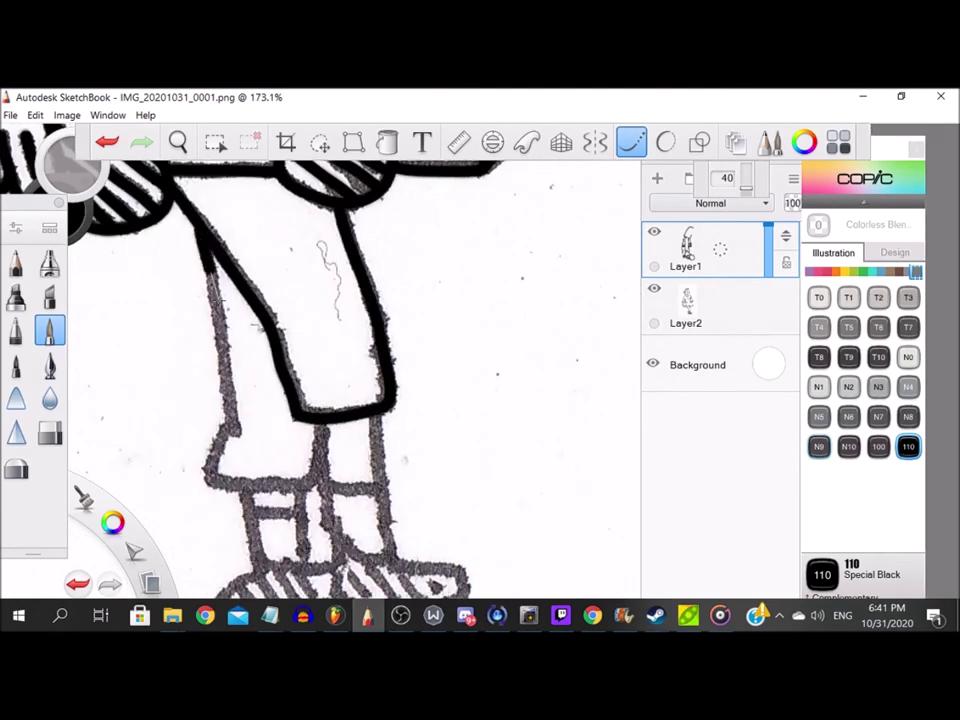
left_click_drag(218, 299, 237, 435)
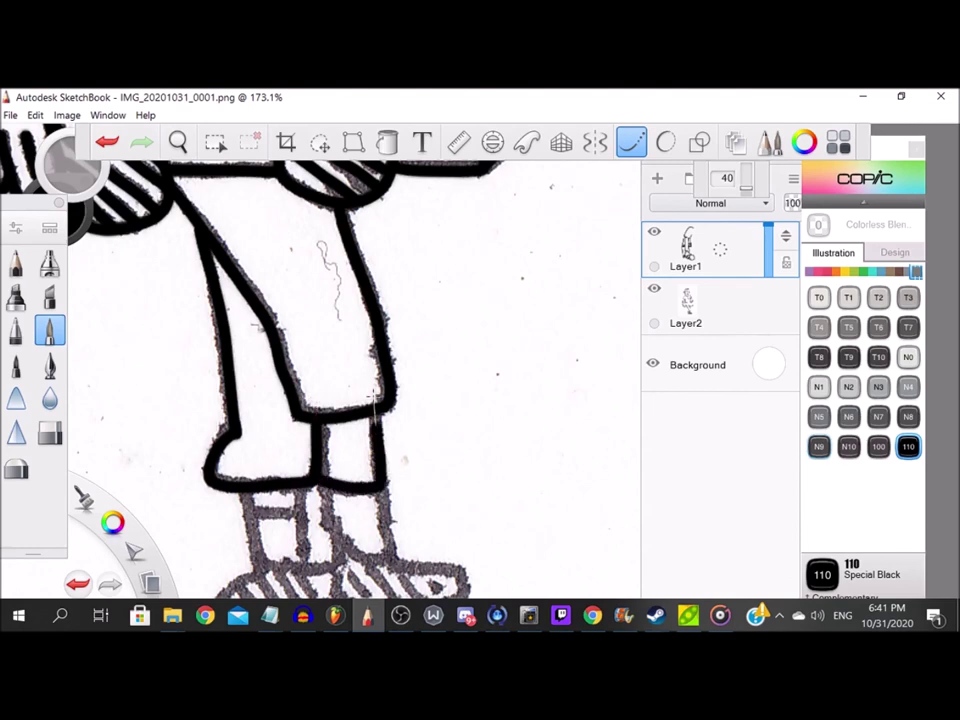
Ink the ankles with the sock band and the outlines of both shoes.
scroll(375, 409, "up", 4)
mouse_move(272, 360)
left_mouse_down()
mouse_move(340, 482)
mouse_move(369, 368)
left_mouse_up()
left_click_drag(150, 410, 240, 355)
mouse_move(145, 375)
left_mouse_down()
mouse_move(167, 505)
mouse_move(246, 496)
mouse_move(242, 400)
mouse_move(150, 512)
mouse_move(350, 398)
mouse_move(445, 496)
mouse_move(628, 432)
mouse_move(472, 396)
left_mouse_up()
Ink the diagonal stripes on both shoes.
scroll(246, 435, "up", 1)
left_click_drag(174, 463, 208, 503)
left_click_drag(227, 452, 267, 497)
left_click_drag(253, 432, 287, 489)
left_click_drag(300, 436, 331, 487)
left_click_drag(396, 414, 436, 478)
mouse_move(446, 425)
left_mouse_down()
mouse_move(452, 452)
mouse_move(482, 489)
left_mouse_up()
left_click_drag(498, 422, 550, 478)
left_click_drag(556, 440, 596, 478)
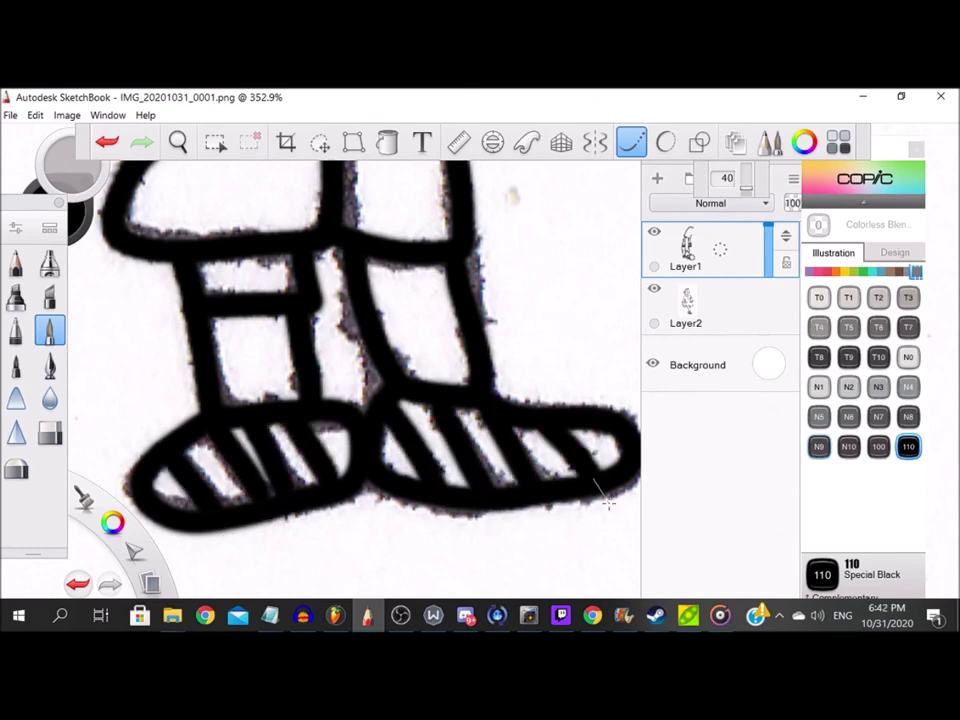
Ink the near side of the jaw and the ear with its inner curve.
scroll(352, 560, "down", 14)
scroll(331, 388, "up", 7)
scroll(296, 374, "up", 2)
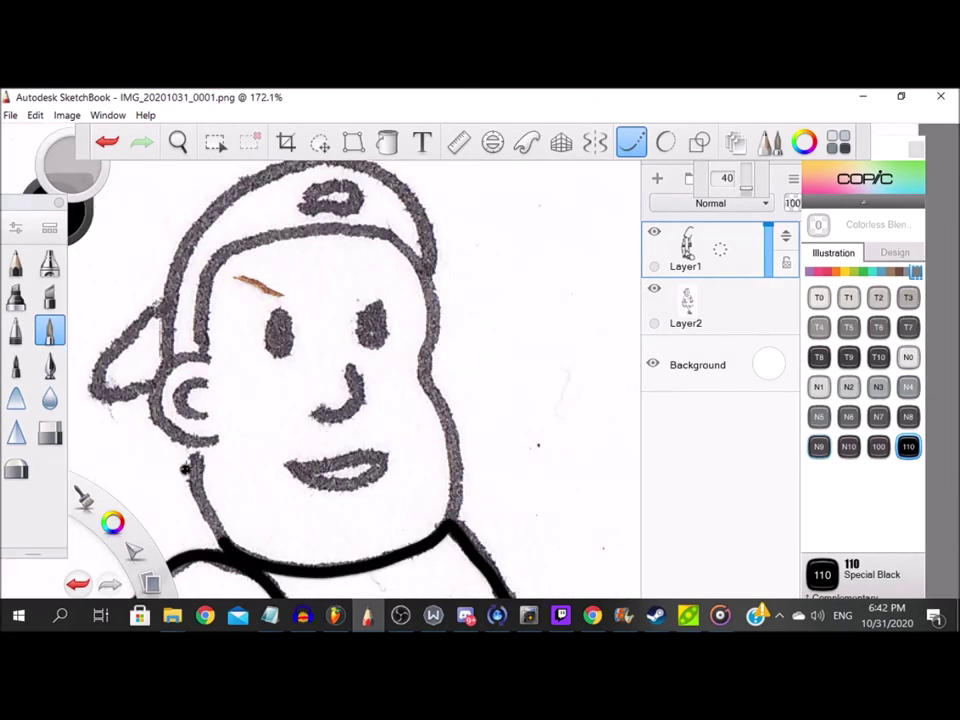
scroll(228, 548, "up", 2)
mouse_move(350, 335)
left_mouse_down()
mouse_move(268, 345)
mouse_move(300, 500)
mouse_move(365, 512)
left_mouse_up()
left_click_drag(342, 379, 301, 442)
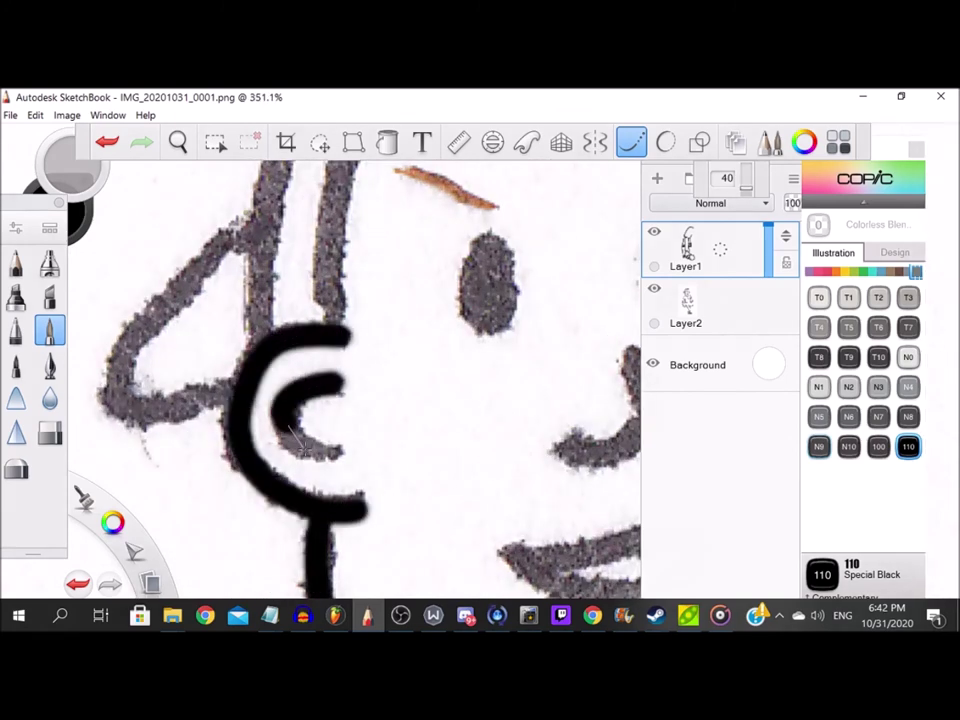
Ink the cap's lower edge across the forehead and the far side of the face down to the chin.
scroll(355, 454, "down", 4)
scroll(385, 385, "up", 4)
mouse_move(511, 266)
left_mouse_down()
mouse_move(400, 285)
mouse_move(293, 405)
mouse_move(295, 492)
left_mouse_up()
scroll(308, 337, "down", 4)
scroll(312, 334, "up", 3)
mouse_move(250, 265)
left_mouse_down()
mouse_move(360, 290)
mouse_move(405, 400)
mouse_move(395, 520)
left_mouse_up()
scroll(400, 522, "down", 2)
scroll(375, 410, "up", 2)
left_click_drag(345, 215, 383, 418)
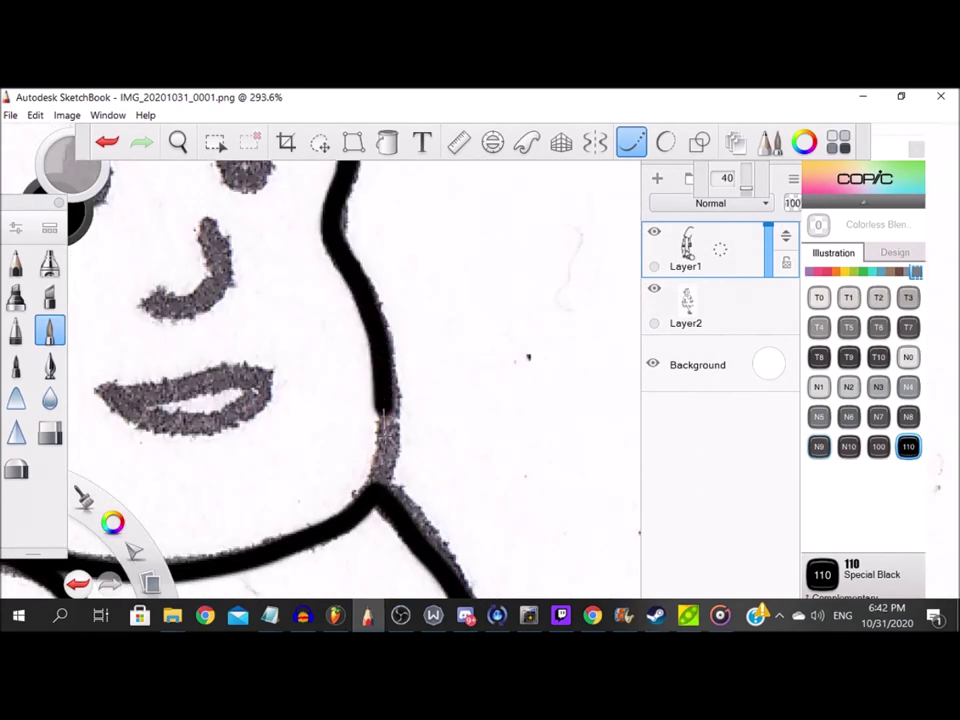
Ink the cap's crown with its oval emblem and the brim sticking out behind the ear.
scroll(377, 440, "down", 3)
scroll(210, 240, "up", 2)
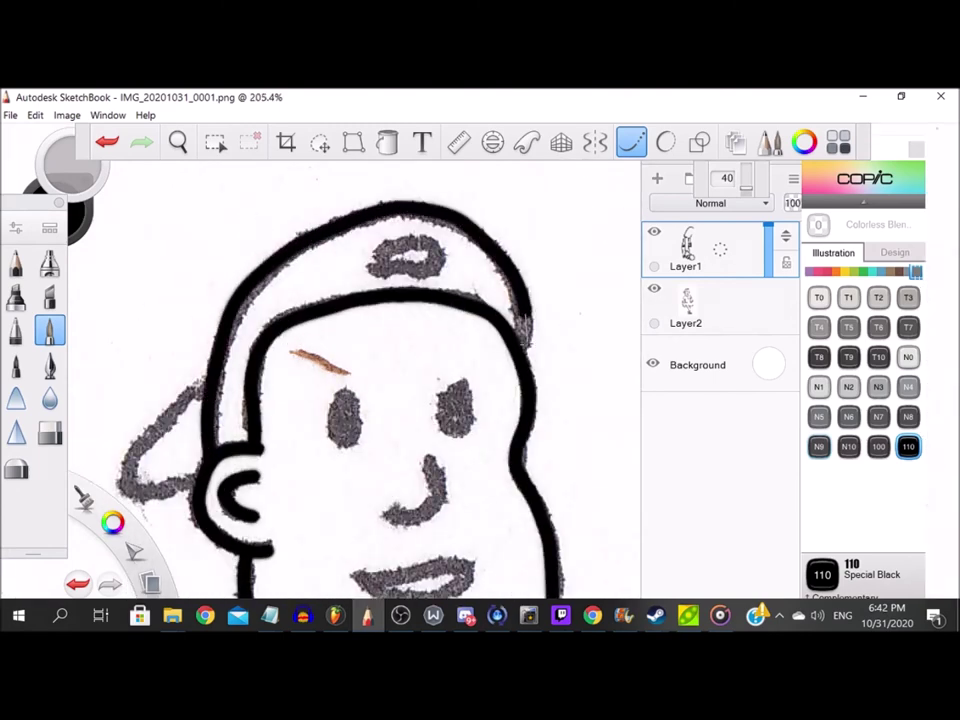
scroll(400, 230, "up", 3)
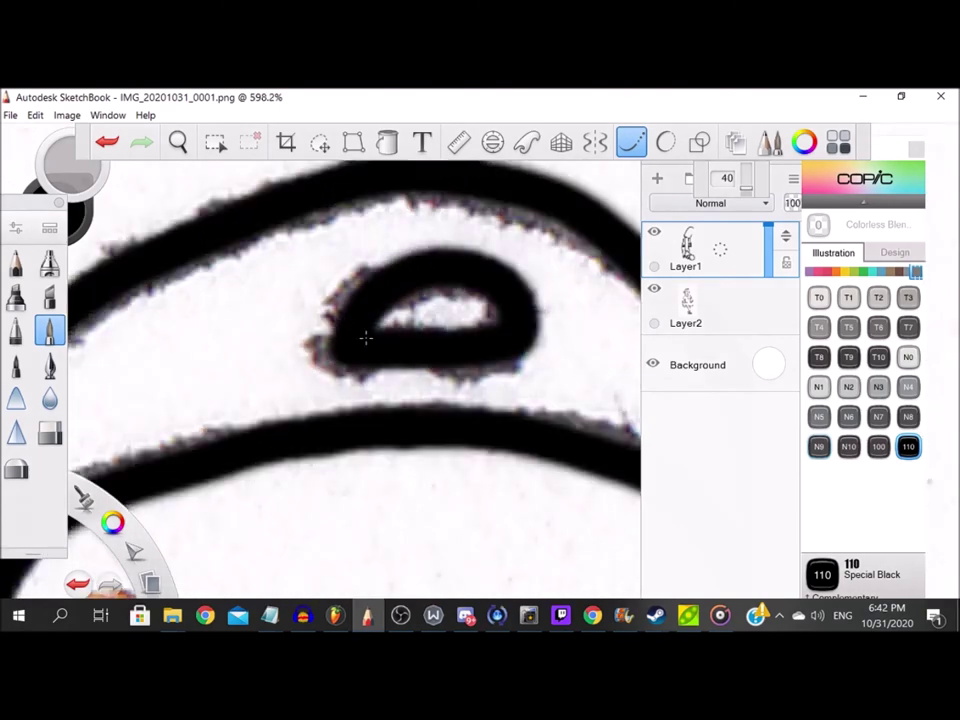
scroll(144, 407, "down", 5)
scroll(401, 414, "up", 3)
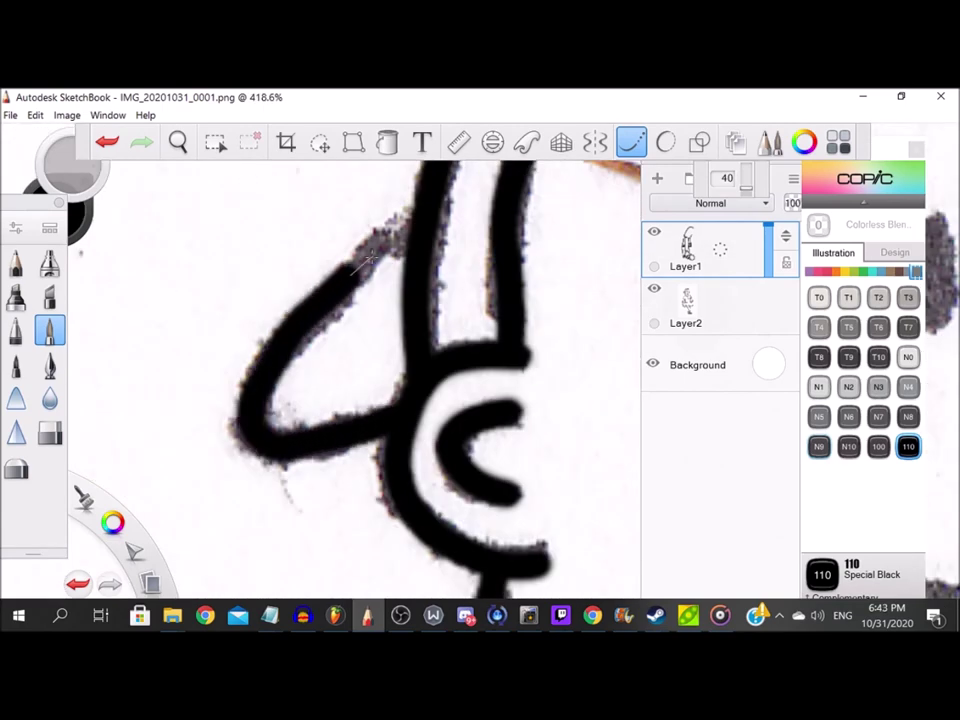
Ink both eyes as solid black ovals.
scroll(290, 205, "down", 3)
scroll(275, 270, "up", 1)
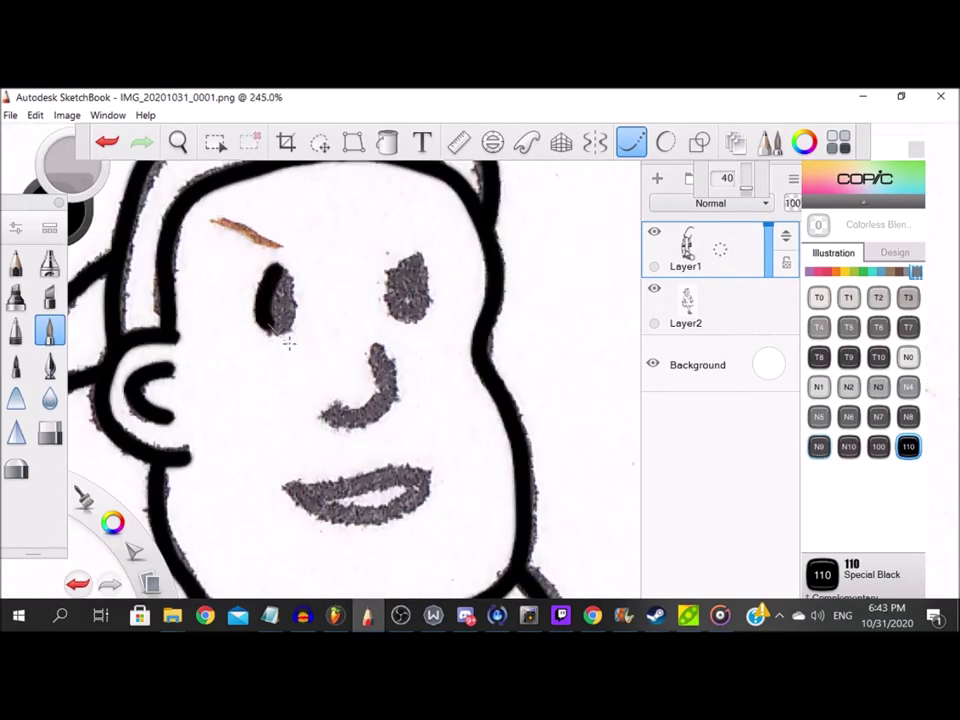
scroll(414, 259, "up", 3)
mouse_move(409, 257)
left_mouse_down()
mouse_move(373, 279)
mouse_move(410, 373)
mouse_move(437, 310)
mouse_move(405, 245)
mouse_move(405, 358)
left_mouse_up()
Ink the nose curve and the upper and lower lines of the mouth.
scroll(397, 270, "down", 2)
mouse_move(343, 364)
left_mouse_down()
mouse_move(391, 362)
mouse_move(374, 286)
left_mouse_up()
left_click_drag(290, 456, 462, 446)
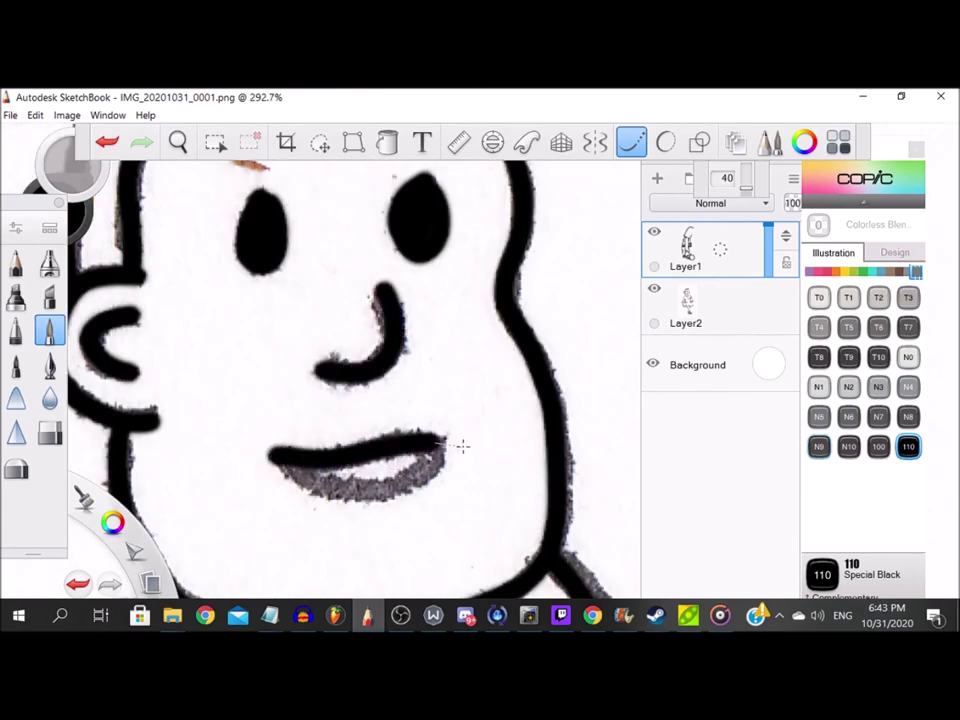
mouse_move(298, 469)
left_mouse_down()
mouse_move(351, 490)
mouse_move(428, 467)
left_mouse_up()
Hide the scanned sketch on Layer2 and switch the Background layer's visibility off and back on.
scroll(421, 455, "down", 12)
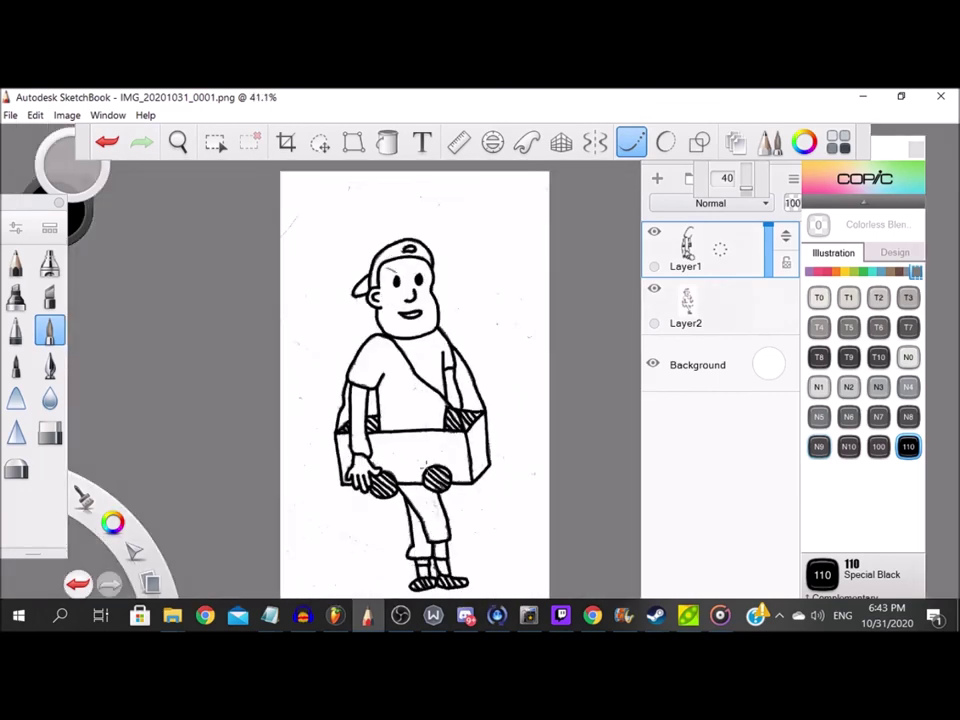
left_click(654, 289)
left_click(655, 365)
left_click(655, 365)
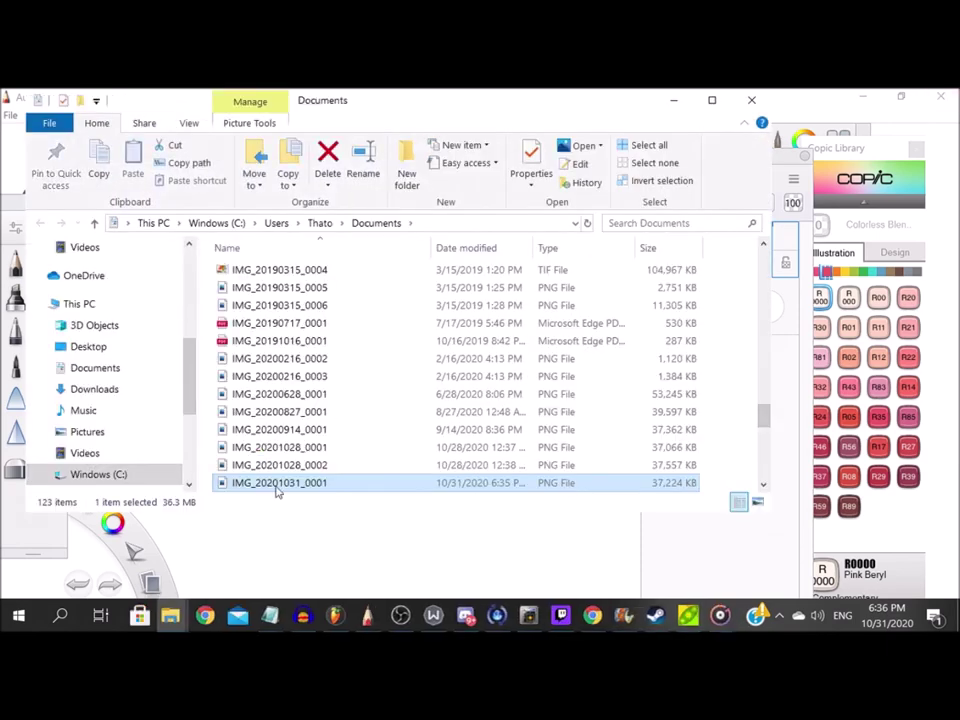
Open the scan IMG_20201031_0001 from the Documents folder in SketchBook.
right_click(277, 484)
mouse_move(452, 460)
left_click(600, 408)
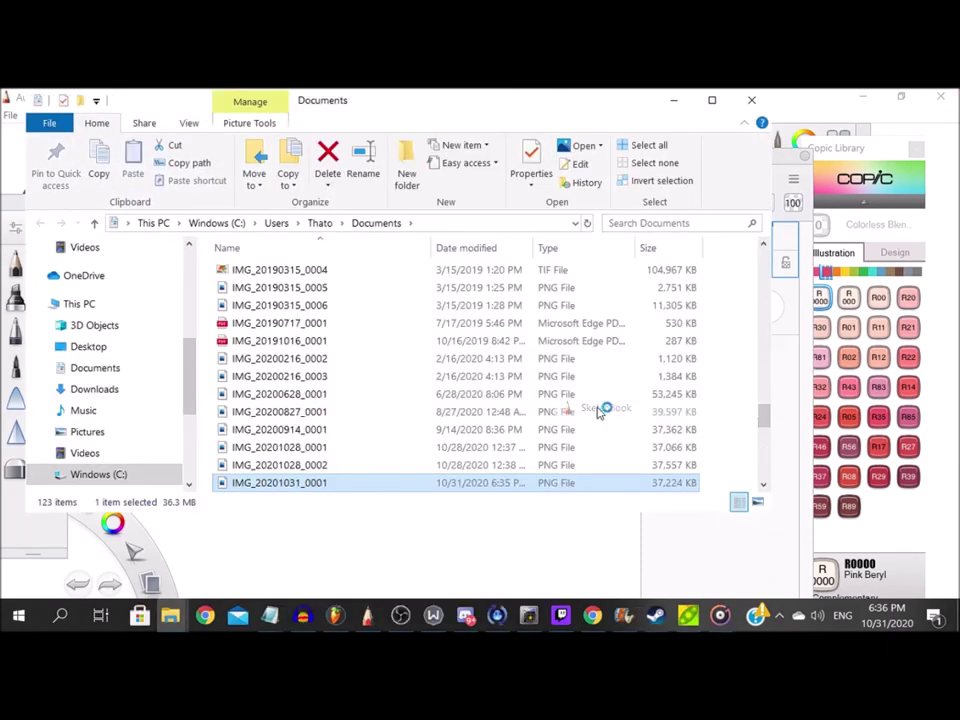
scroll(403, 259, "down", 1)
scroll(390, 226, "up", 5)
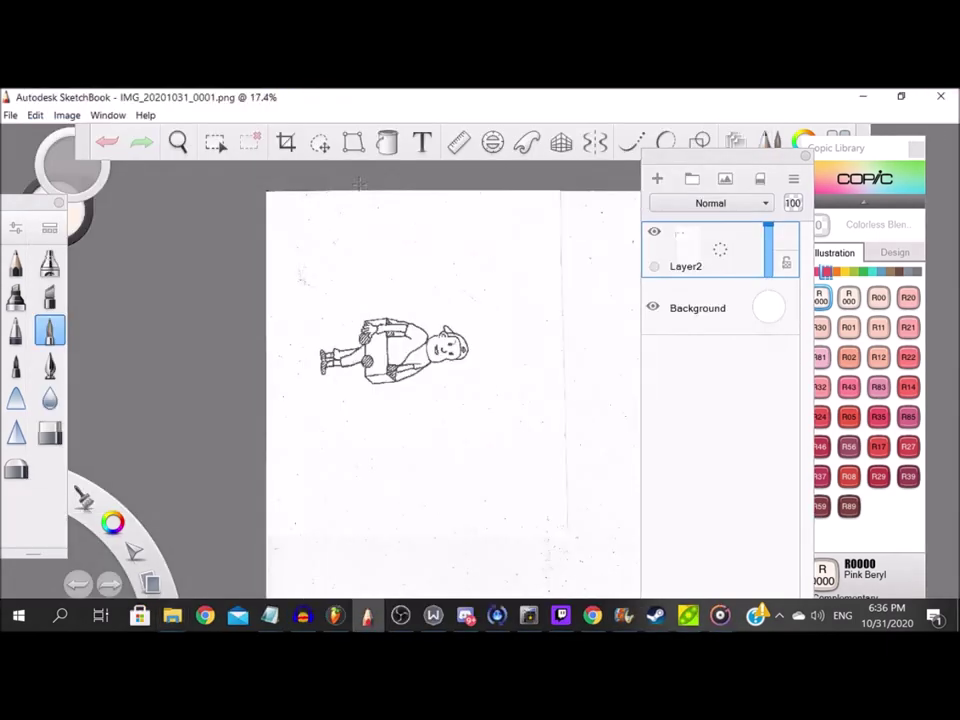
Crop the scan to a rectangle closely around the sketched character.
left_click(286, 142)
left_click_drag(496, 408, 301, 296)
key("Return")
Rotate the image clockwise three times so the character stands upright.
left_click(67, 115)
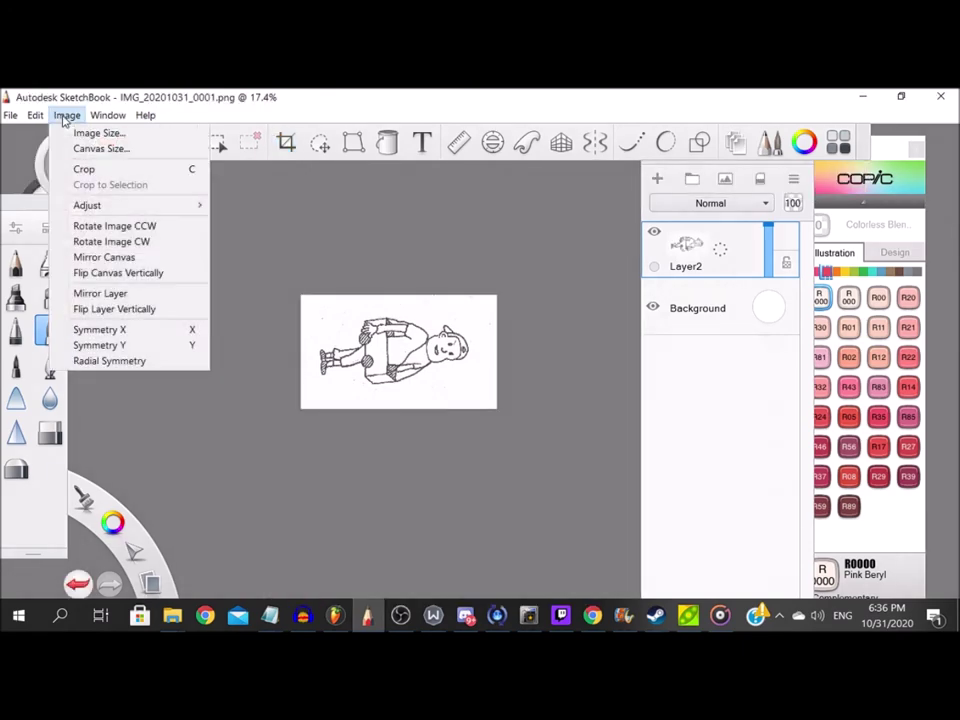
left_click(111, 241)
left_click(67, 115)
left_click(111, 241)
left_click(67, 115)
left_click(111, 241)
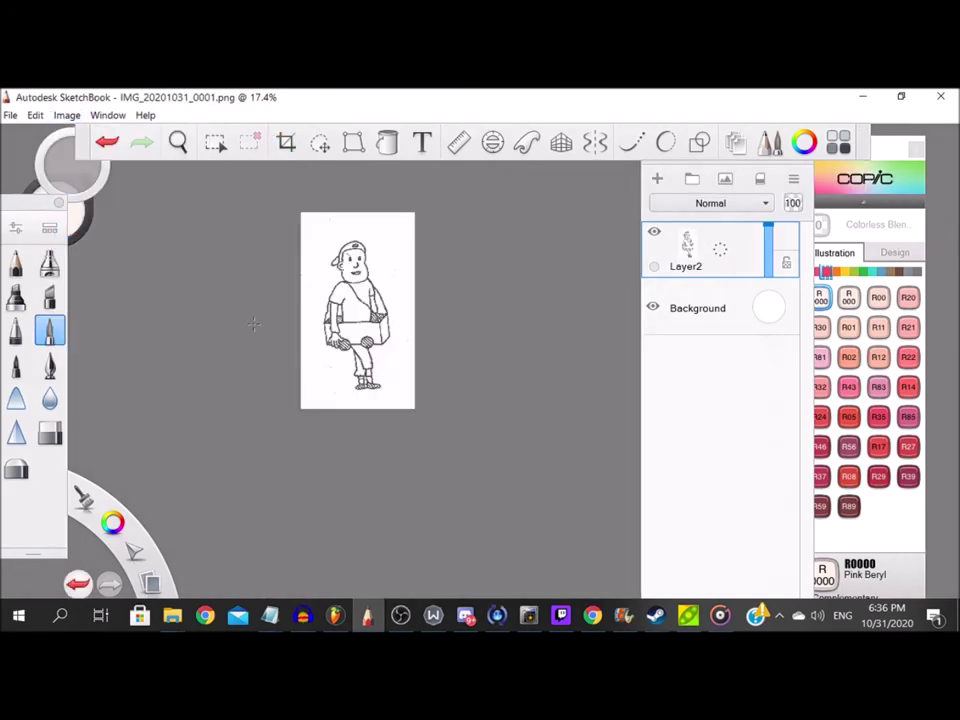
Add a new layer above the scanned sketch and turn on Steady Stroke at 40.
scroll(293, 293, "up", 4)
left_click(657, 178)
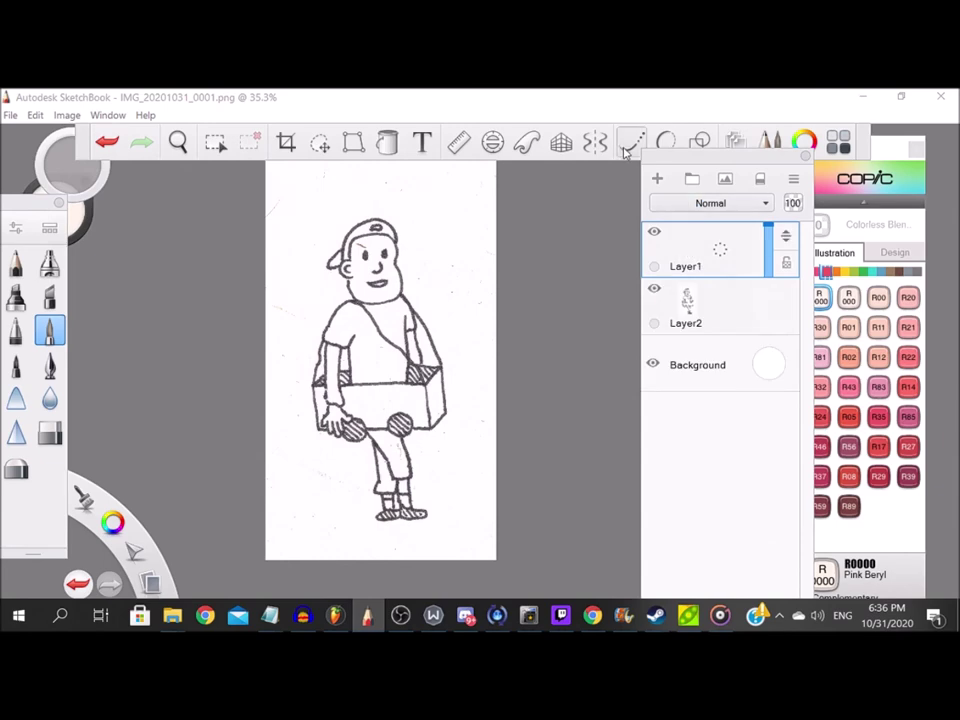
left_click(631, 142)
left_click(666, 175)
Choose the Copic colour 110 Special Black for inking.
scroll(360, 317, "up", 11)
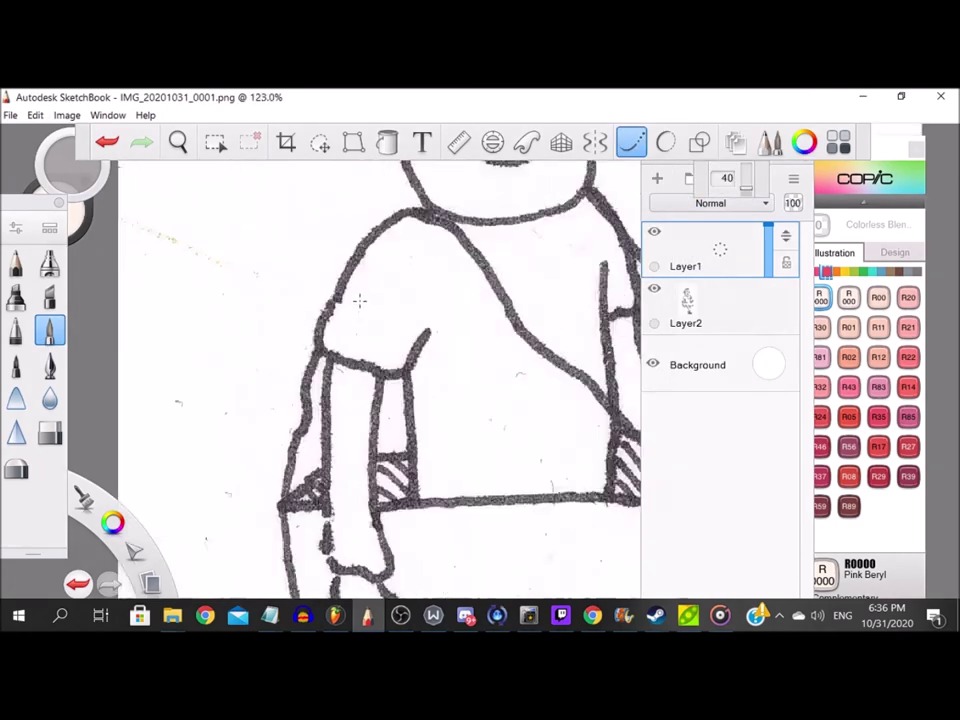
left_click(915, 272)
left_click(908, 447)
Ink the left shoulder and short sleeve, including the sleeve hem, in black over the scanned lines.
scroll(317, 456, "down", 2)
scroll(428, 205, "up", 1)
mouse_move(510, 283)
left_mouse_down()
mouse_move(435, 254)
mouse_move(360, 283)
mouse_move(270, 420)
left_mouse_up()
mouse_move(240, 528)
left_mouse_down()
mouse_move(292, 567)
mouse_move(400, 583)
left_mouse_up()
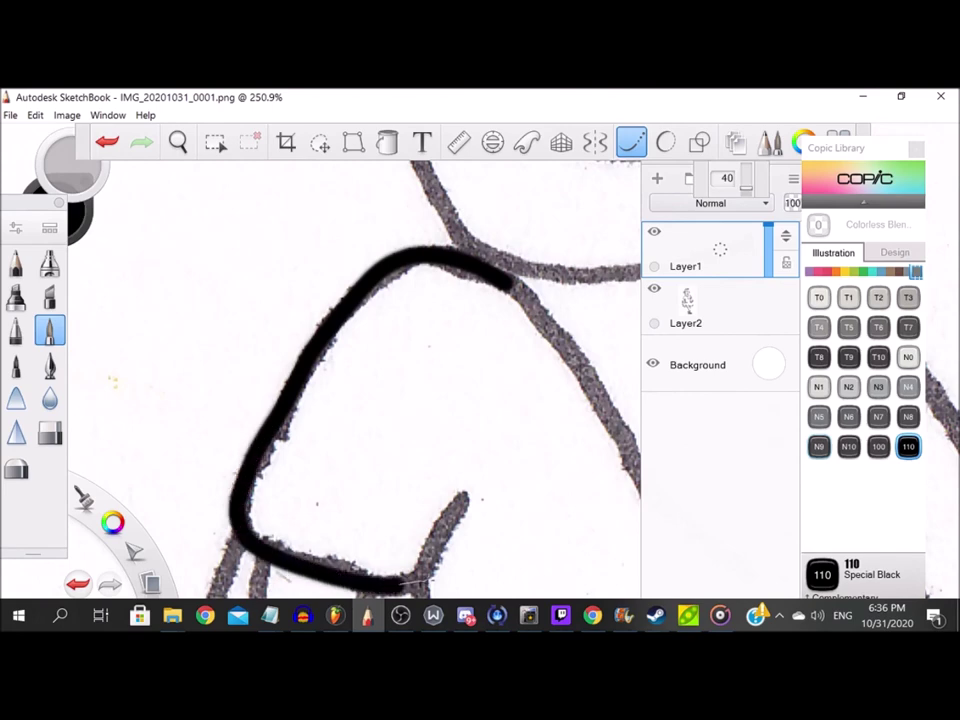
Ink both sides of the left forearm and its wavy cuff down to the wrist.
scroll(473, 477, "down", 6)
scroll(339, 265, "up", 5)
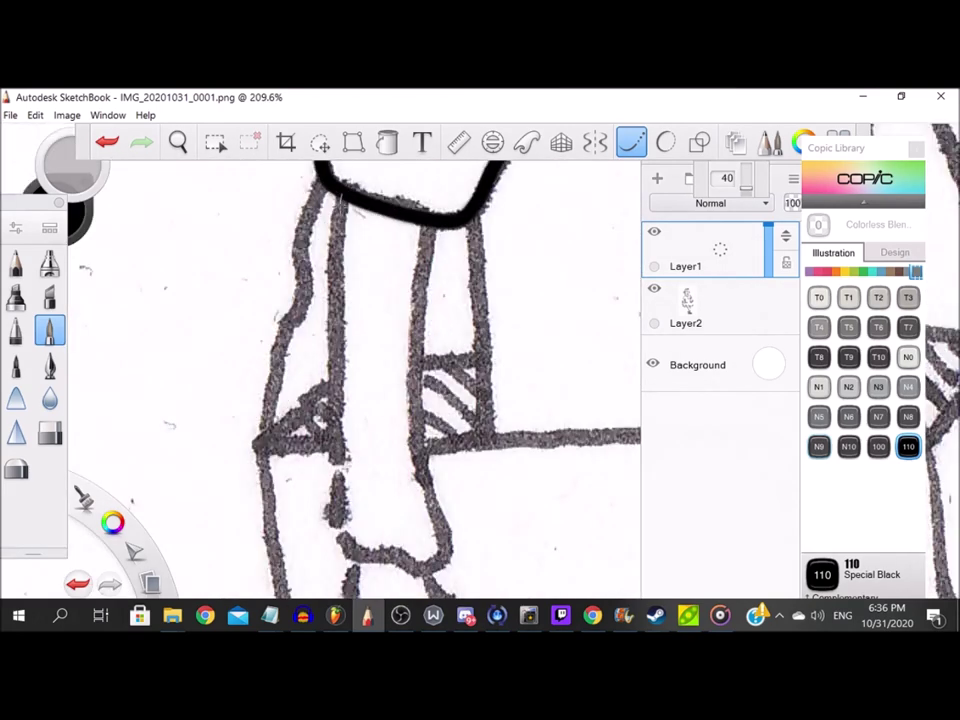
left_click_drag(337, 312, 338, 425)
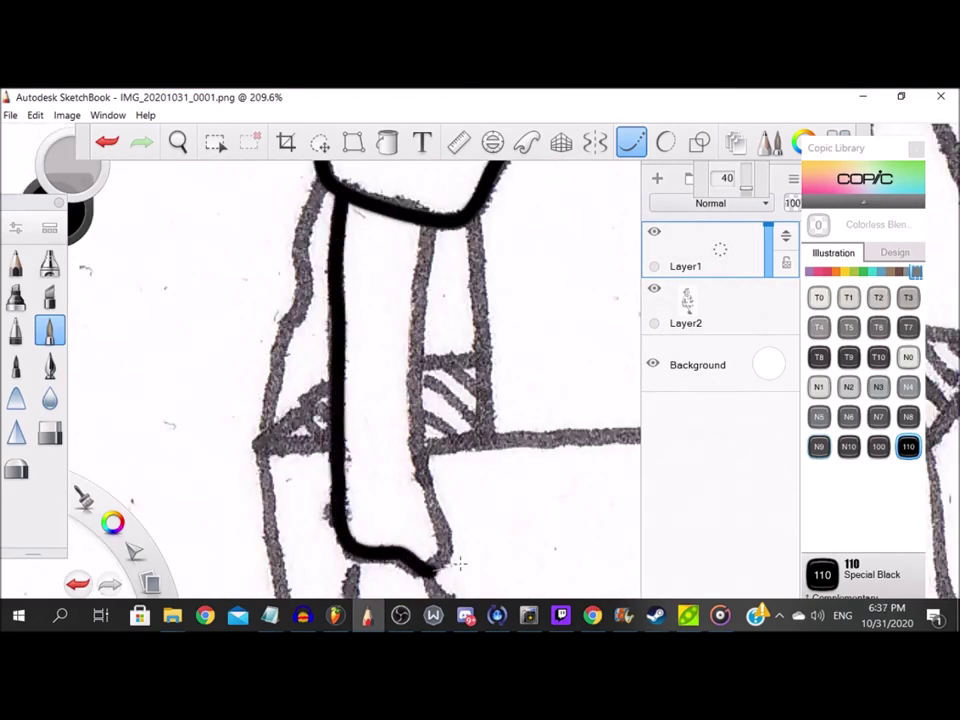
mouse_move(434, 487)
left_mouse_down()
mouse_move(413, 408)
mouse_move(421, 298)
left_mouse_up()
Ink the hand below the cuff, tracing the wrist, each finger and the thumb.
scroll(427, 240, "down", 4)
scroll(373, 471, "up", 6)
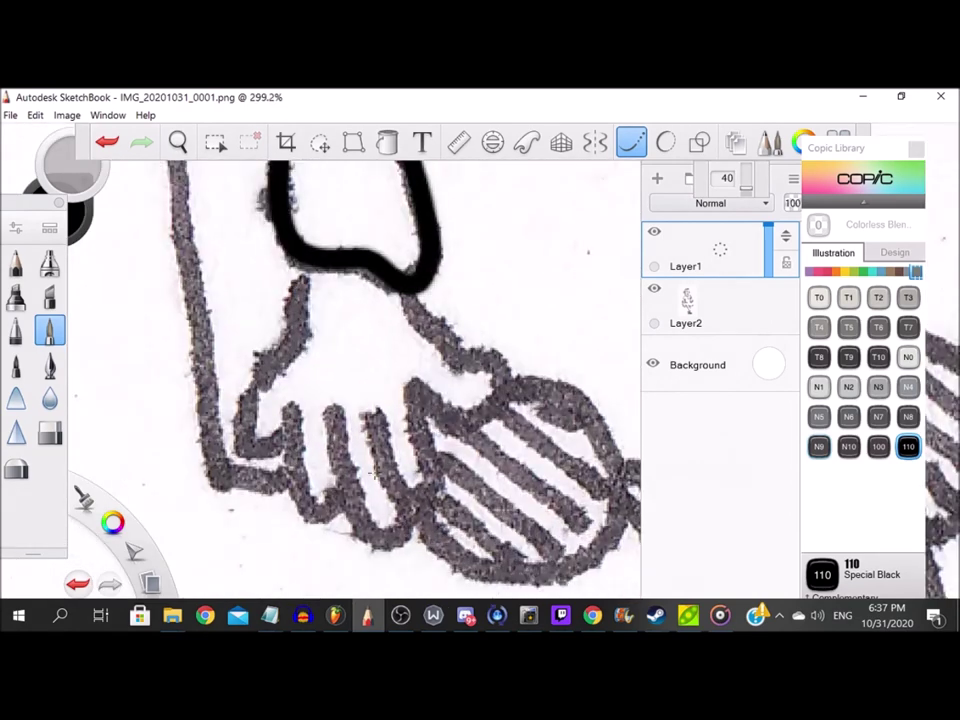
left_click_drag(298, 328, 250, 428)
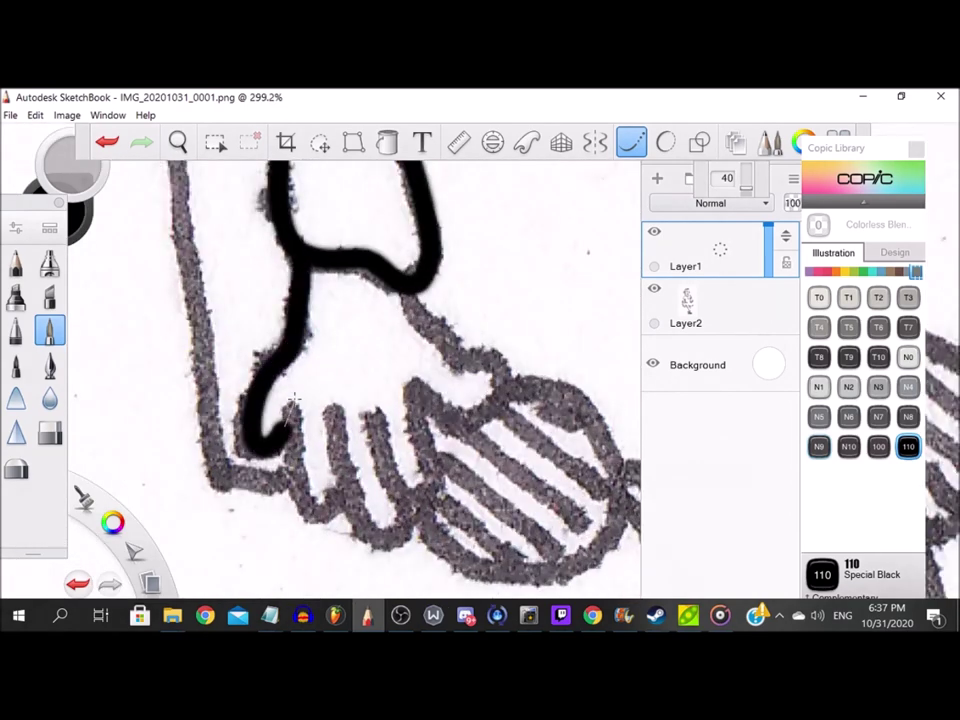
mouse_move(297, 460)
left_mouse_down()
mouse_move(335, 526)
mouse_move(352, 482)
mouse_move(326, 394)
mouse_move(343, 501)
left_mouse_up()
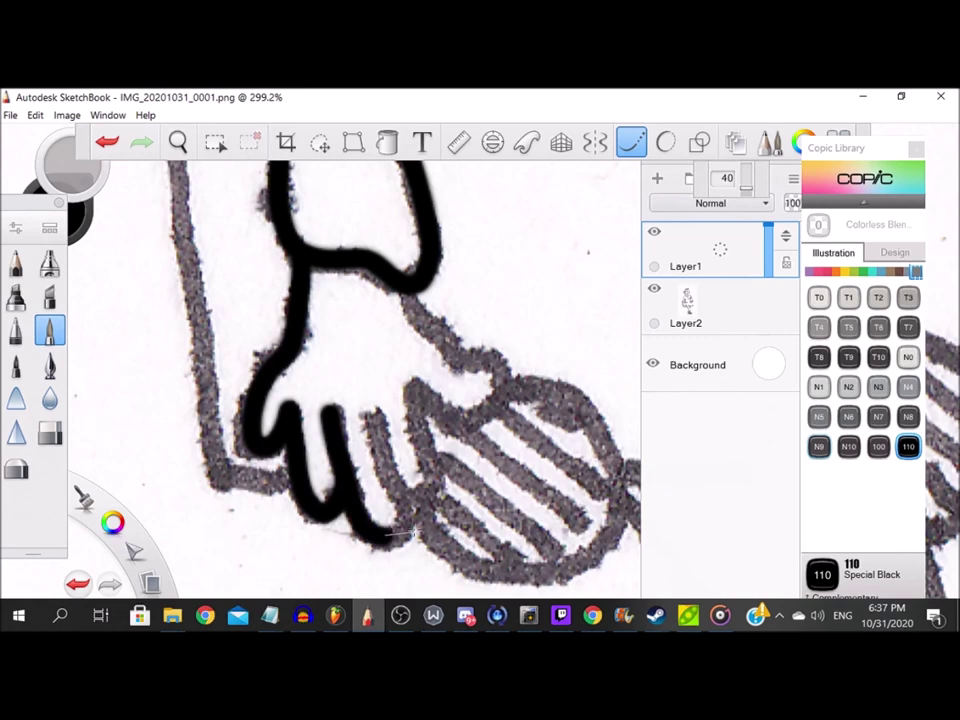
left_click_drag(410, 532, 366, 392)
left_click_drag(442, 494, 407, 368)
mouse_move(456, 428)
left_mouse_down()
mouse_move(489, 341)
mouse_move(400, 278)
left_mouse_up()
Ink the strap and left edges of the box car, including the small triangular corner beside the forearm.
scroll(400, 285, "down", 5)
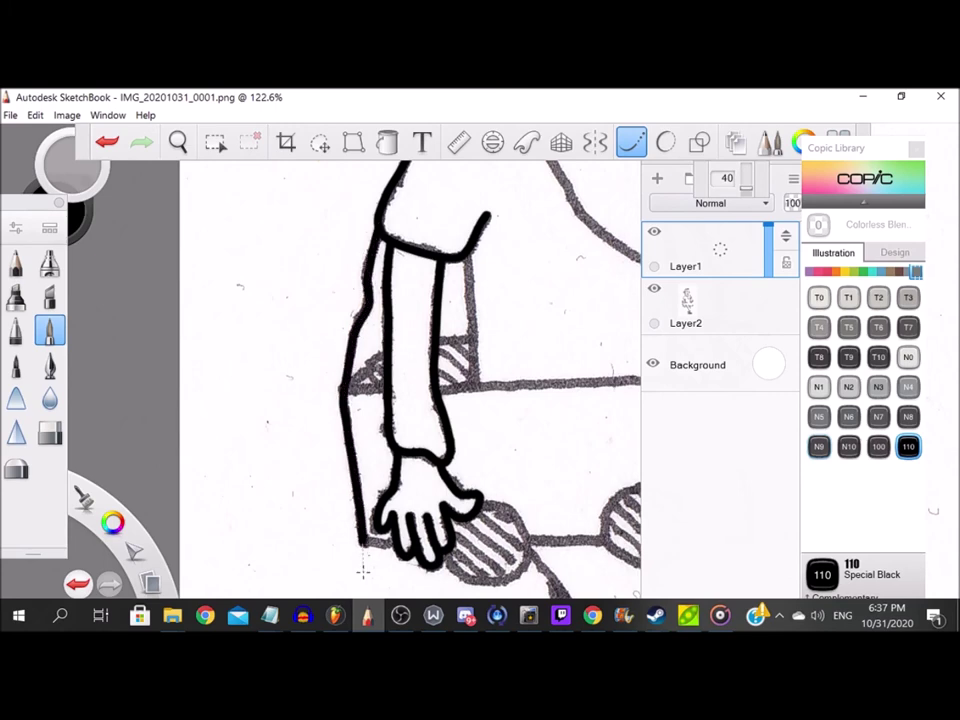
left_click_drag(420, 541, 423, 541)
scroll(374, 400, "up", 7)
mouse_move(284, 484)
left_mouse_down()
mouse_move(323, 487)
mouse_move(455, 471)
mouse_move(363, 424)
mouse_move(432, 352)
left_mouse_up()
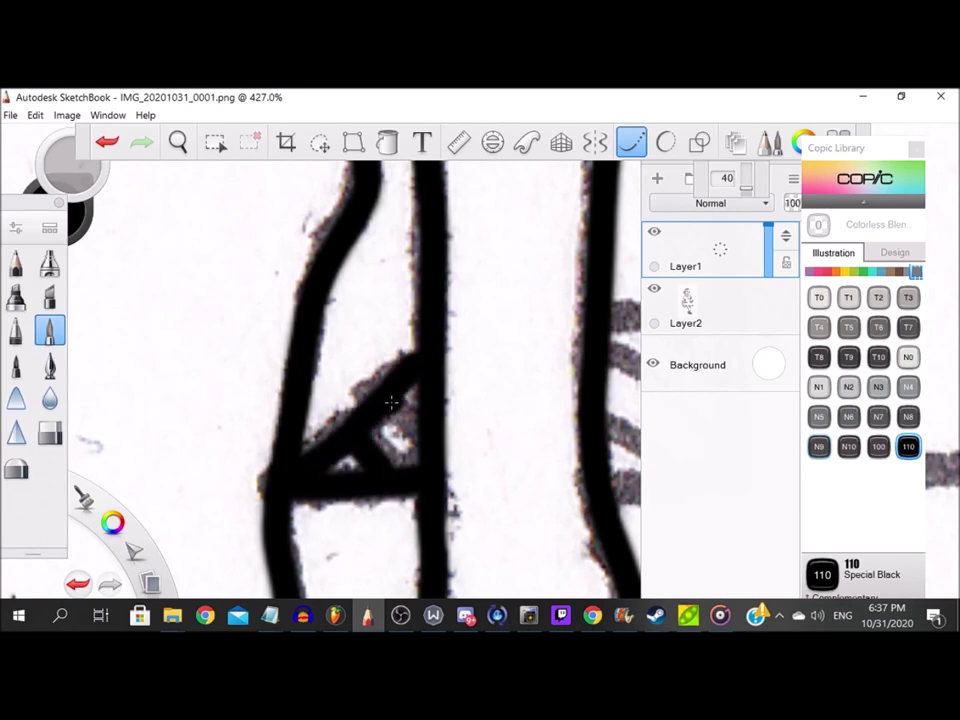
Ink the striped box interior between the forearm and torso, plus the shirt's side line below the sleeve.
scroll(391, 402, "down", 5)
scroll(388, 403, "up", 5)
mouse_move(338, 342)
left_mouse_down()
mouse_move(479, 334)
mouse_move(435, 362)
mouse_move(457, 412)
mouse_move(457, 510)
left_mouse_up()
left_click_drag(398, 515, 325, 524)
left_click_drag(334, 455, 439, 523)
left_click_drag(336, 380, 456, 497)
left_click_drag(383, 358, 429, 391)
scroll(428, 390, "down", 3)
scroll(428, 390, "up", 1)
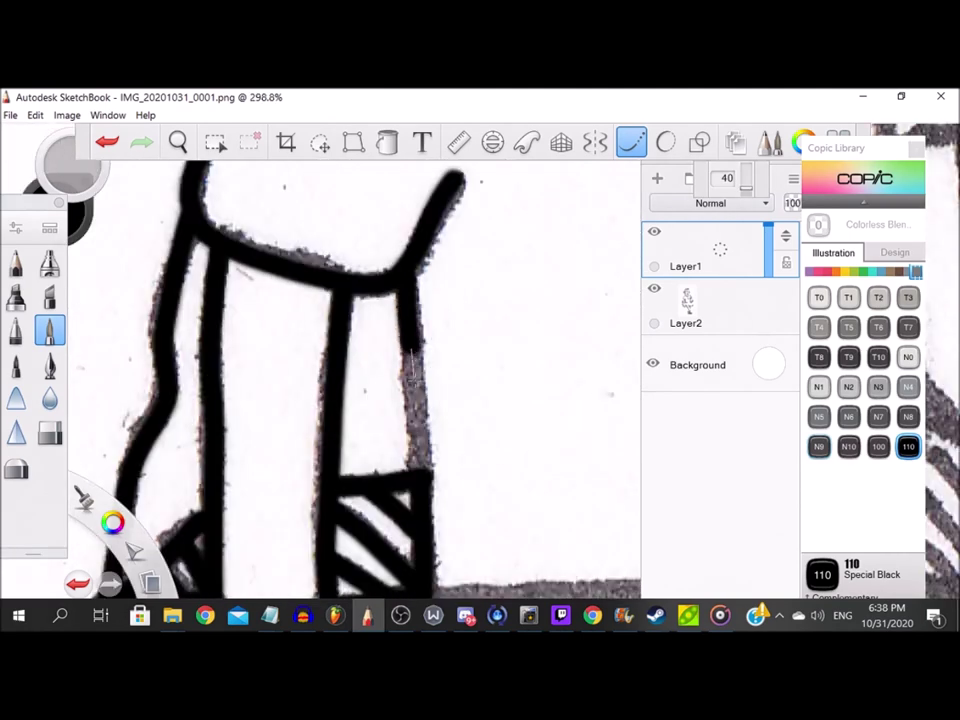
Ink the front-left wheel beside the hand with its outline and diagonal stripes, redoing the misplaced stripe.
scroll(520, 485, "down", 6)
scroll(520, 485, "up", 7)
mouse_move(294, 407)
left_mouse_down()
mouse_move(336, 472)
mouse_move(424, 477)
mouse_move(502, 440)
mouse_move(504, 353)
mouse_move(441, 272)
mouse_move(359, 262)
mouse_move(304, 390)
mouse_move(294, 388)
mouse_move(400, 482)
left_mouse_up()
left_click_drag(302, 346, 480, 497)
key("ctrl+z")
mouse_move(296, 357)
left_mouse_down()
mouse_move(329, 360)
mouse_move(438, 464)
left_mouse_up()
left_click_drag(228, 224, 502, 456)
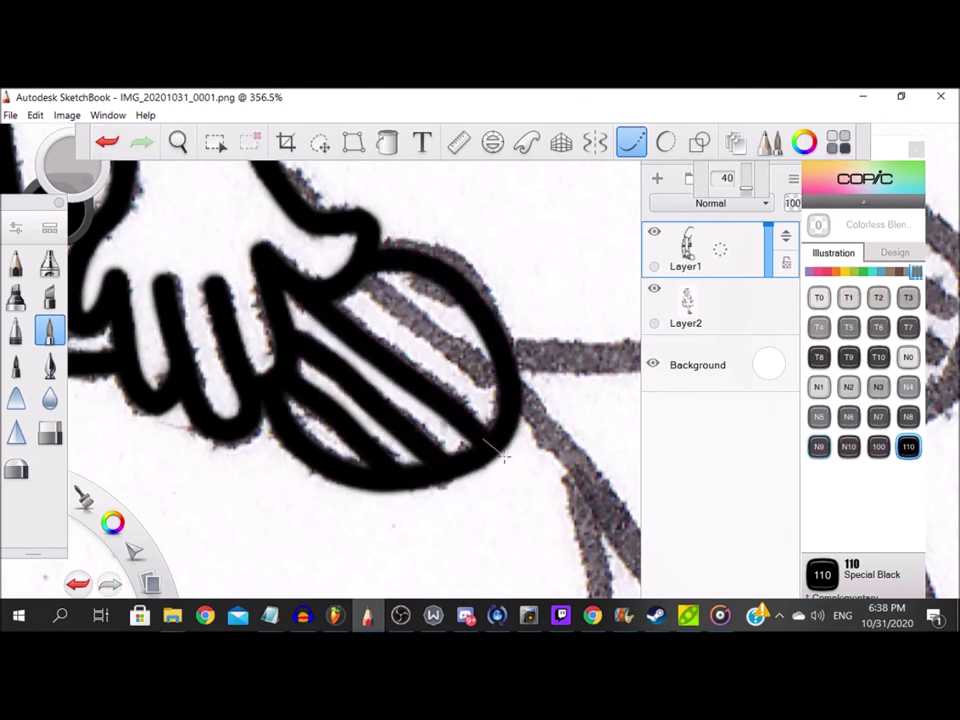
left_click_drag(378, 288, 513, 406)
left_click_drag(424, 283, 506, 346)
Ink the lower box edge between the wheels and the second wheel's outline with its diagonal stripes.
scroll(500, 341, "down", 5)
scroll(600, 345, "up", 5)
left_click_drag(204, 345, 430, 349)
scroll(386, 318, "up", 1)
mouse_move(288, 272)
left_mouse_down()
mouse_move(198, 377)
mouse_move(206, 474)
mouse_move(270, 514)
mouse_move(385, 532)
mouse_move(447, 506)
mouse_move(481, 405)
mouse_move(427, 290)
mouse_move(305, 267)
mouse_move(273, 275)
mouse_move(310, 282)
mouse_move(384, 322)
mouse_move(476, 404)
left_mouse_up()
left_click_drag(253, 291, 474, 460)
mouse_move(229, 325)
left_mouse_down()
mouse_move(284, 380)
mouse_move(458, 509)
left_mouse_up()
scroll(452, 508, "down", 3)
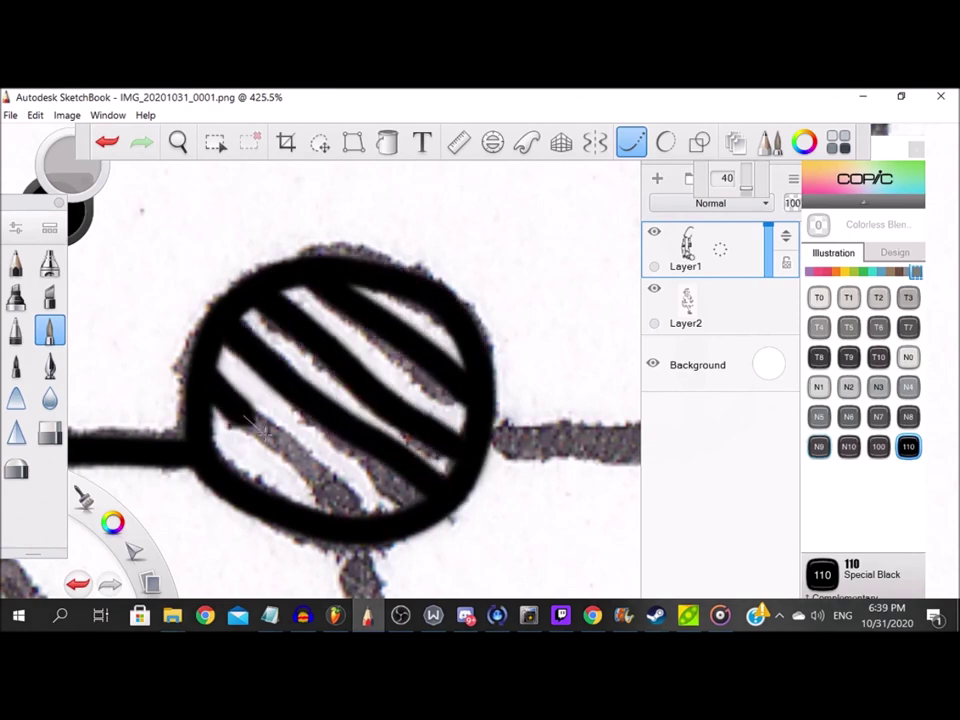
scroll(493, 426, "up", 4)
mouse_move(272, 386)
left_mouse_down()
mouse_move(521, 390)
mouse_move(497, 198)
mouse_move(471, 245)
mouse_move(512, 510)
left_mouse_up()
Ink the box car's remaining lower edge and the outline of its right side panel.
scroll(488, 398, "down", 6)
scroll(474, 181, "up", 4)
scroll(502, 402, "down", 4)
left_click(543, 436)
scroll(541, 434, "up", 4)
mouse_move(620, 380)
left_mouse_down()
mouse_move(571, 447)
mouse_move(425, 583)
left_mouse_up()
scroll(425, 583, "down", 3)
left_click_drag(493, 262, 505, 448)
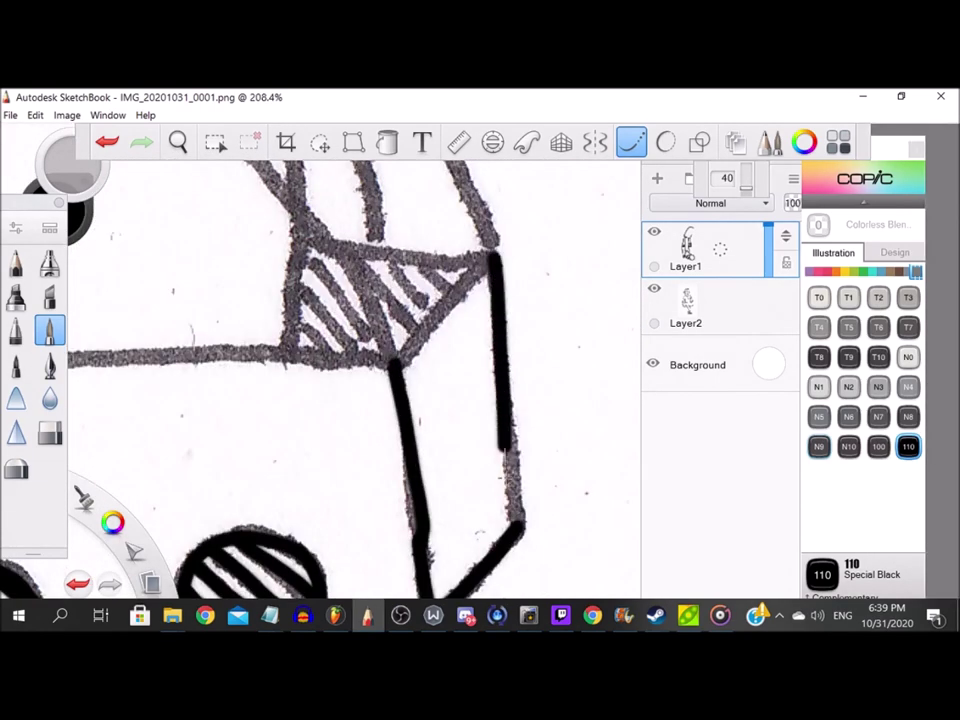
Ink the upper rim and inner edges of the box car's right interior corner.
scroll(518, 551, "up", 4)
mouse_move(291, 488)
left_mouse_down()
mouse_move(426, 335)
mouse_move(531, 225)
left_mouse_up()
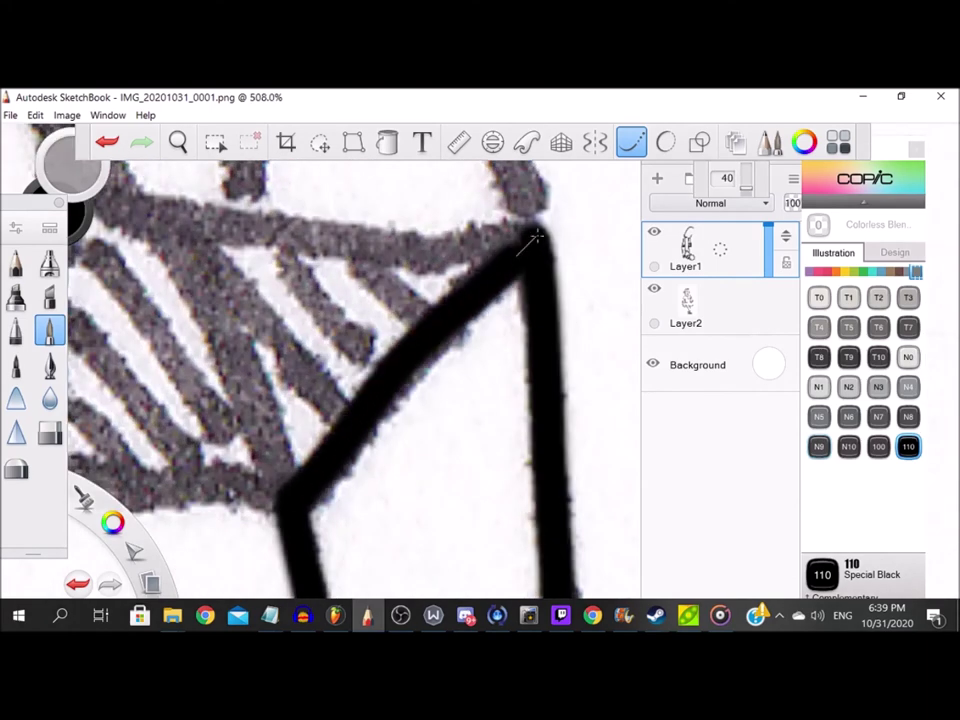
scroll(285, 285, "down", 1)
mouse_move(219, 241)
left_mouse_down()
mouse_move(313, 265)
mouse_move(458, 283)
mouse_move(562, 278)
left_mouse_up()
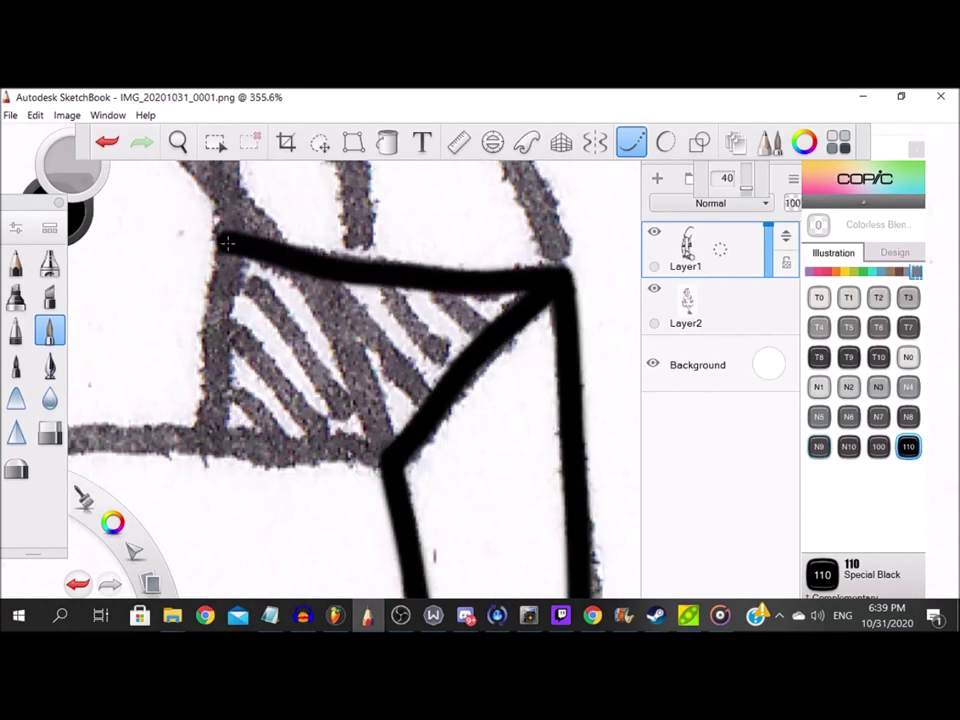
mouse_move(228, 242)
left_mouse_down()
mouse_move(215, 302)
mouse_move(215, 442)
mouse_move(408, 455)
left_mouse_up()
Fill the box car's right interior corner with inked diagonal stripes following the scan.
scroll(360, 408, "down", 2)
scroll(364, 368, "up", 3)
left_click_drag(196, 412, 262, 464)
left_click_drag(200, 331, 328, 470)
left_click_drag(214, 256, 385, 474)
left_click_drag(366, 326, 459, 444)
left_click_drag(390, 284, 490, 404)
scroll(482, 398, "down", 2)
scroll(400, 400, "up", 3)
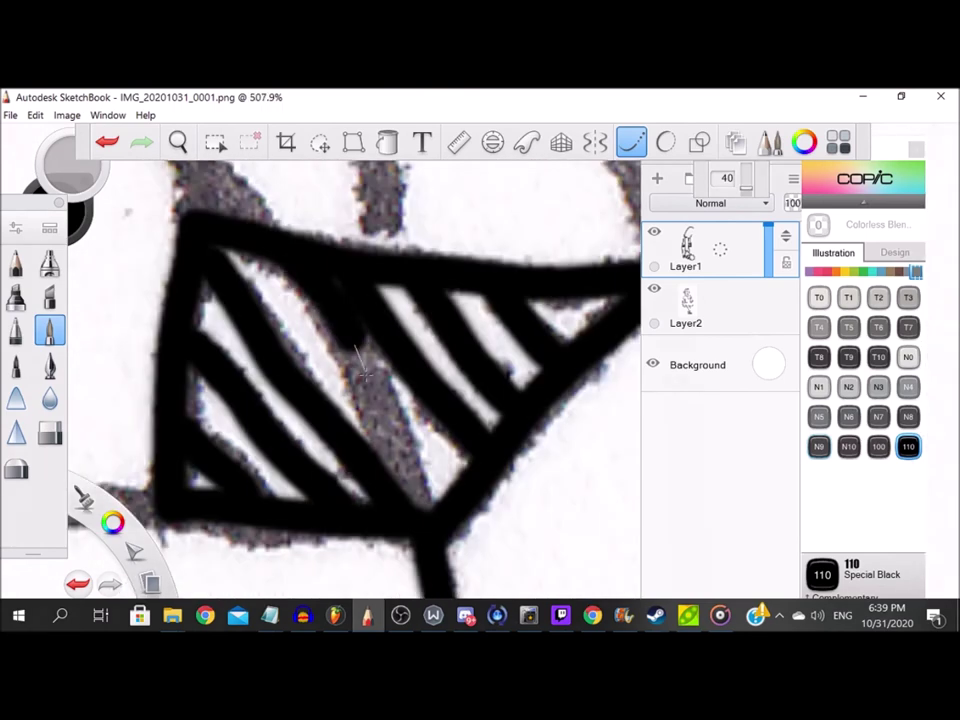
Ink the diagonal strap line running across the chest to the box's right interior corner.
scroll(407, 497, "down", 2)
scroll(268, 256, "up", 2)
mouse_move(133, 197)
left_mouse_down()
mouse_move(320, 332)
mouse_move(338, 422)
left_mouse_up()
Ink the torso's right side line and the far arm with its sleeve hem and shoulder edge.
scroll(336, 311, "down", 4)
scroll(165, 188, "up", 2)
scroll(406, 472, "down", 3)
scroll(500, 480, "up", 3)
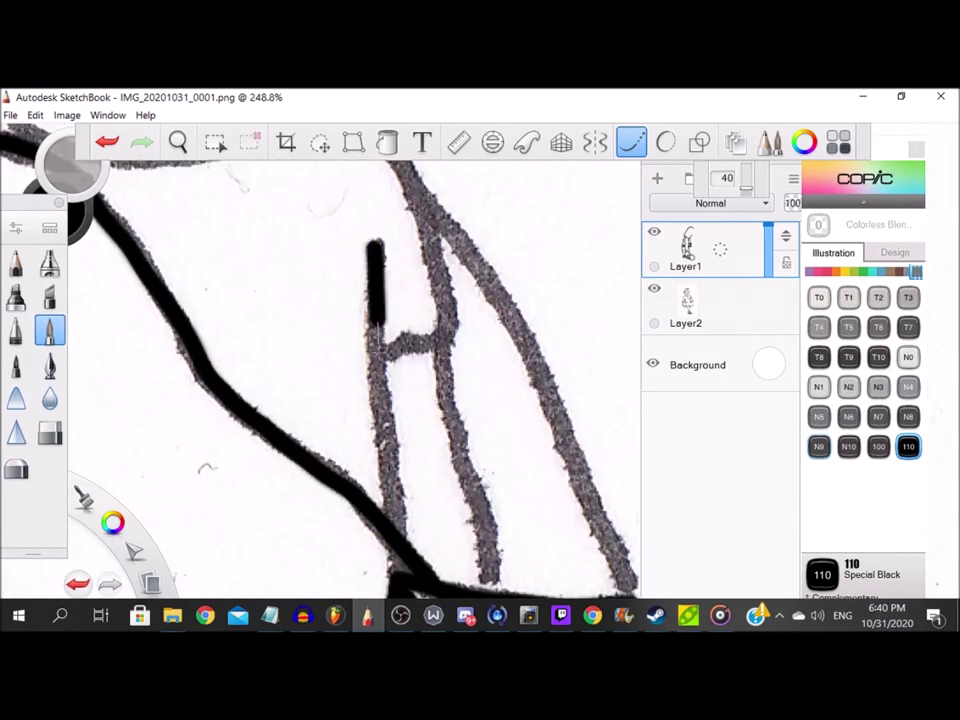
left_click_drag(377, 308, 394, 528)
mouse_move(463, 334)
left_mouse_down()
mouse_move(447, 427)
mouse_move(473, 492)
mouse_move(496, 597)
left_mouse_up()
scroll(465, 401, "down", 3)
scroll(455, 394, "up", 3)
mouse_move(360, 281)
left_mouse_down()
mouse_move(450, 405)
mouse_move(467, 545)
left_mouse_up()
Ink the chin curve along the shirt collar and the upper front edge of the box car.
scroll(400, 535, "down", 3)
scroll(150, 374, "up", 4)
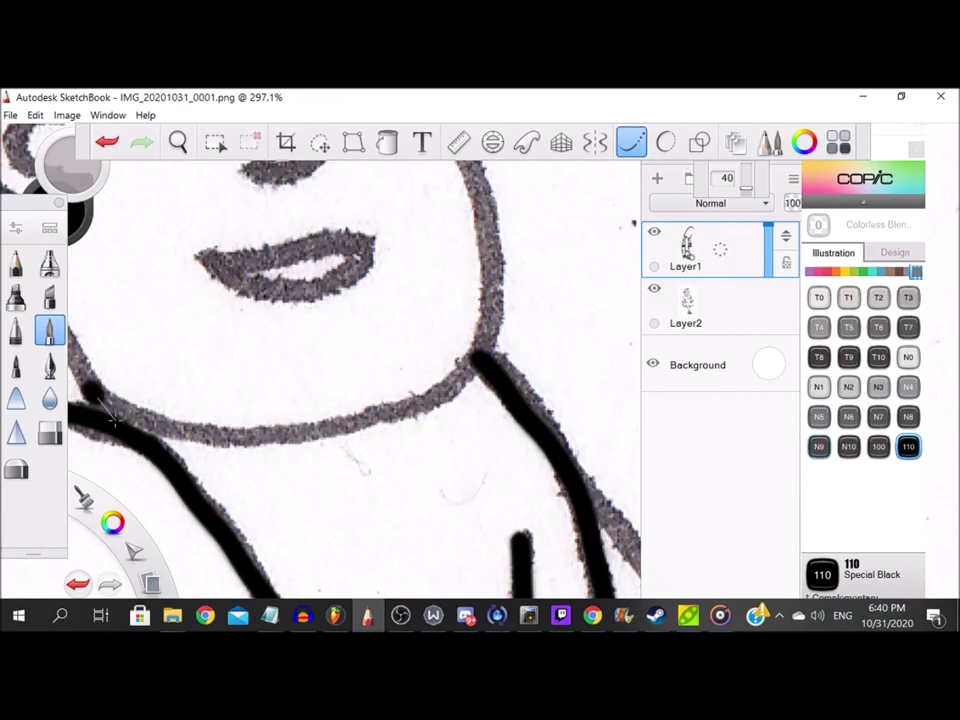
mouse_move(212, 441)
left_mouse_down()
mouse_move(270, 443)
mouse_move(380, 415)
mouse_move(462, 381)
mouse_move(484, 354)
left_mouse_up()
scroll(472, 382, "down", 6)
scroll(468, 512, "up", 6)
mouse_move(193, 458)
left_mouse_down()
mouse_move(136, 449)
mouse_move(446, 436)
mouse_move(567, 437)
left_mouse_up()
Ink the outer strap from the right shoulder down to the box car's far corner.
scroll(388, 405, "down", 9)
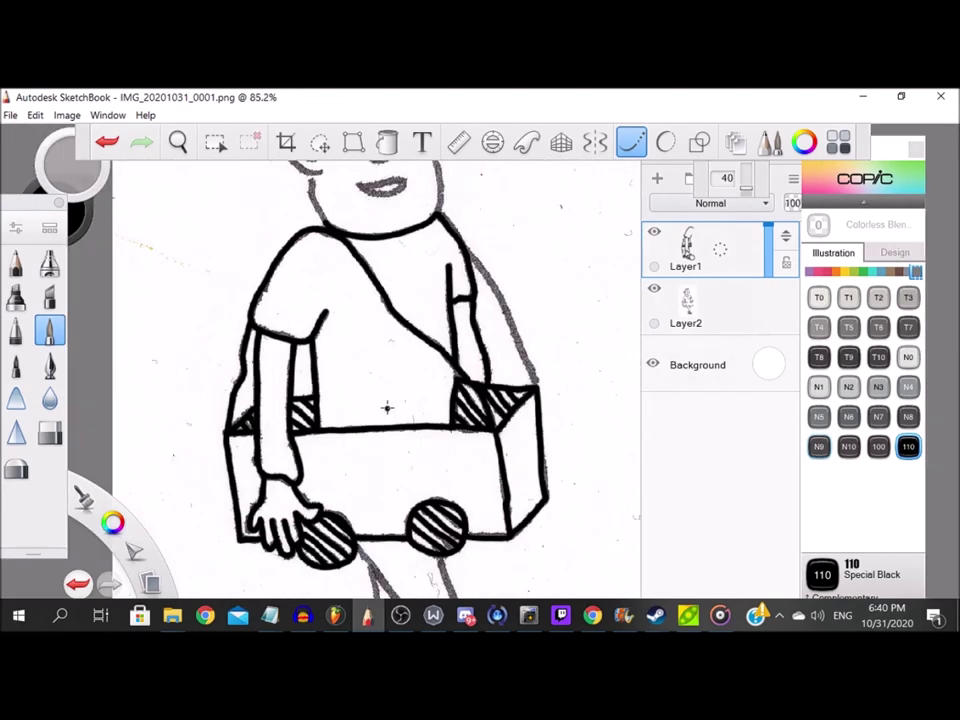
scroll(500, 440, "up", 10)
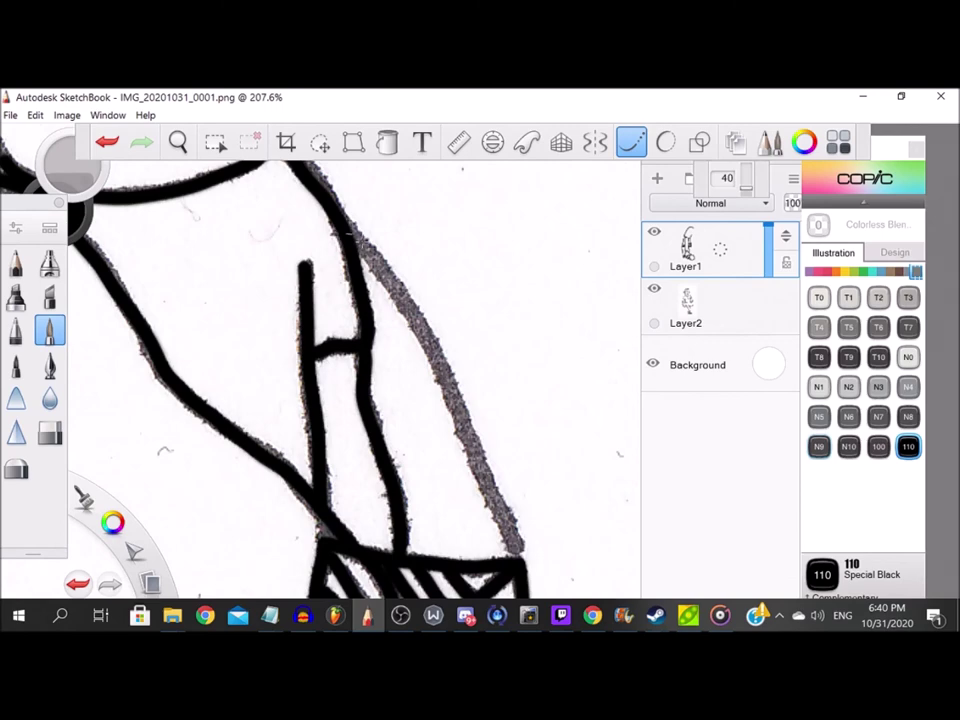
left_click_drag(408, 306, 478, 462)
scroll(521, 584, "down", 7)
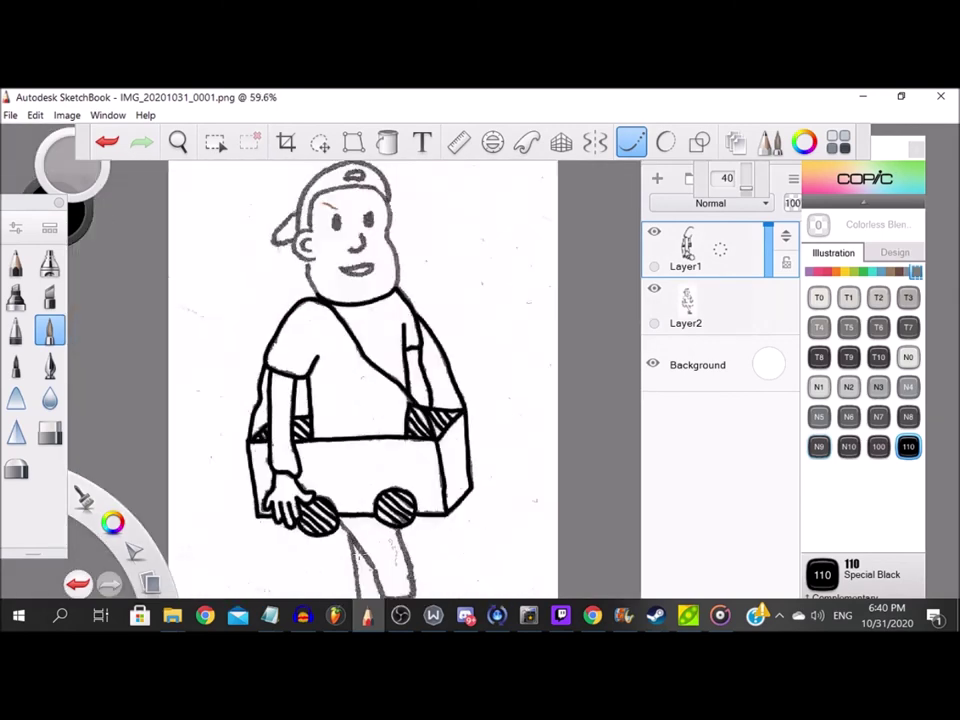
Ink both trouser legs below the wheels and the front leg's calf beneath the hem.
scroll(285, 400, "up", 7)
left_click_drag(185, 228, 300, 395)
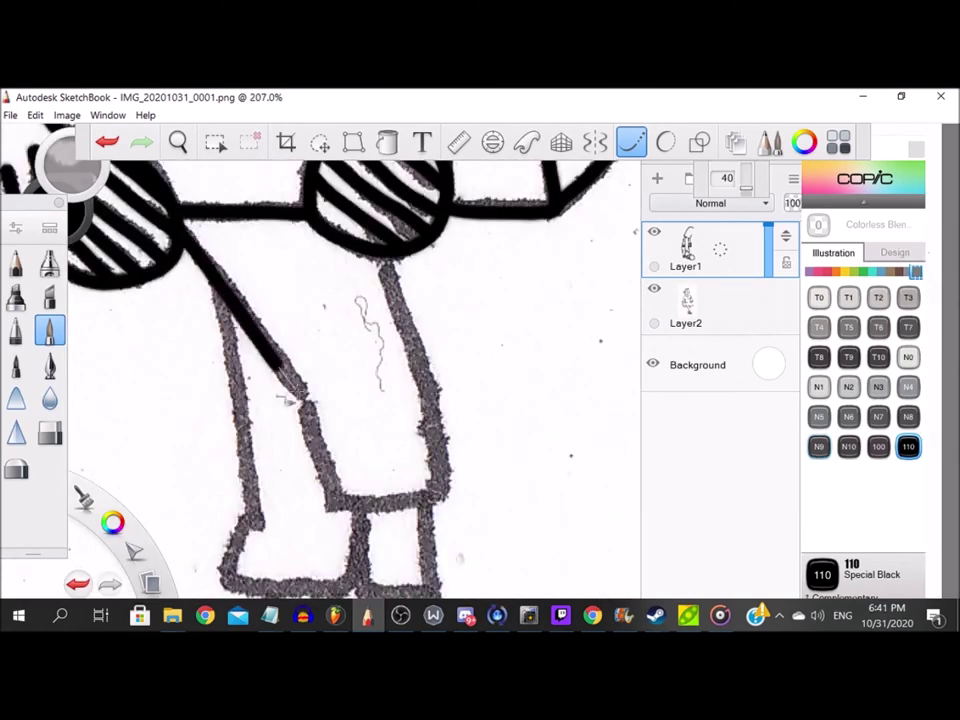
left_click_drag(428, 402, 376, 237)
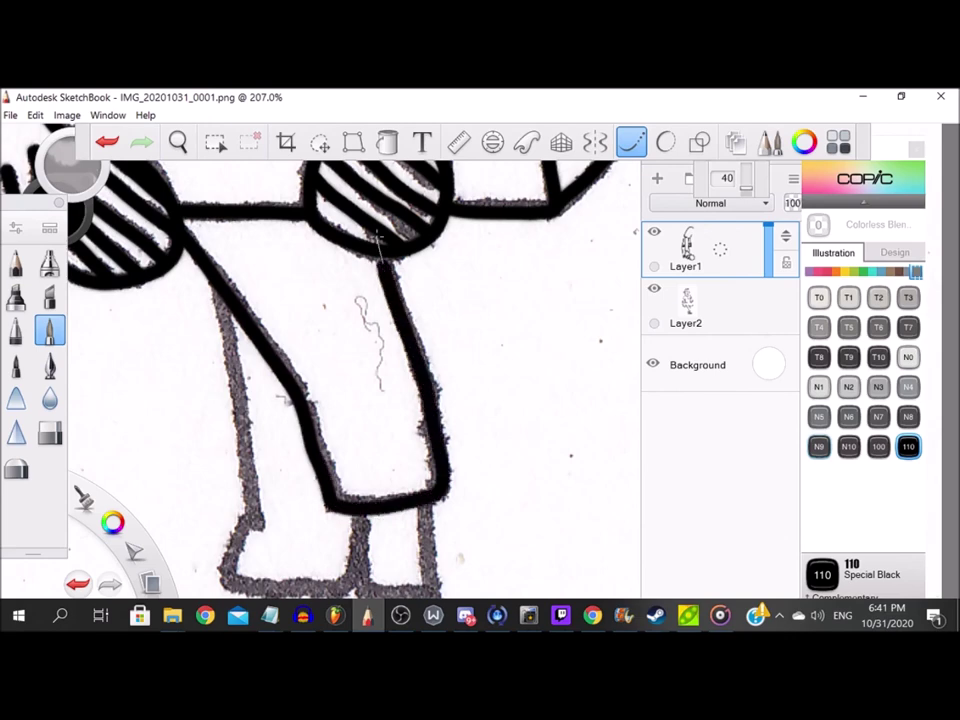
scroll(255, 380, "down", 1)
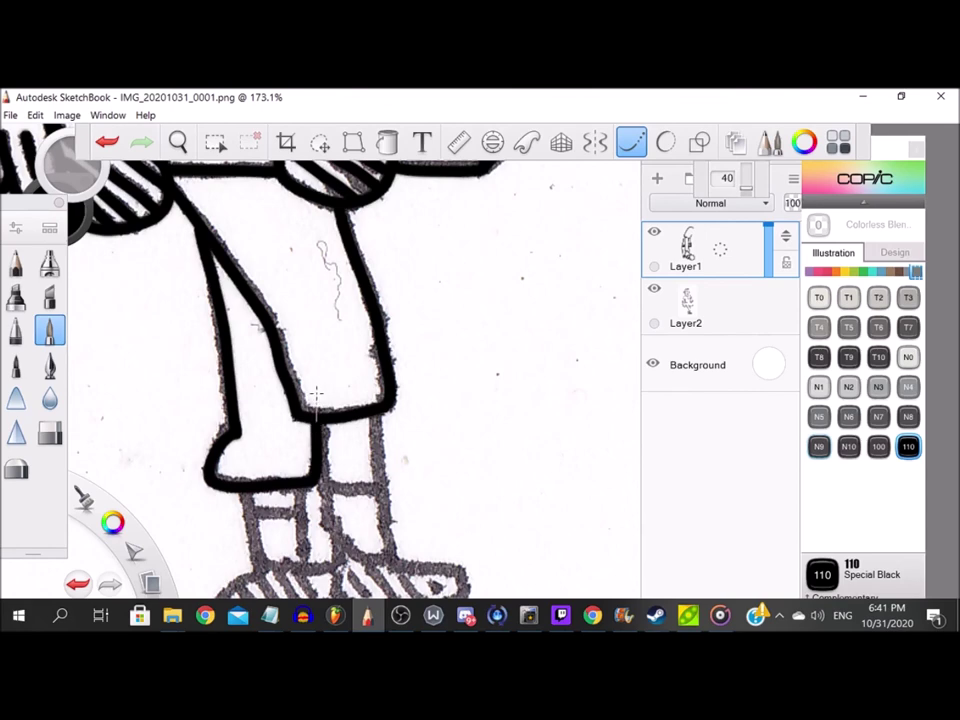
left_click_drag(380, 445, 376, 390)
Ink the ankles and socks of both legs down to the shoes.
scroll(385, 470, "down", 4)
scroll(384, 516, "up", 7)
mouse_move(283, 366)
left_mouse_down()
mouse_move(345, 493)
mouse_move(379, 395)
left_mouse_up()
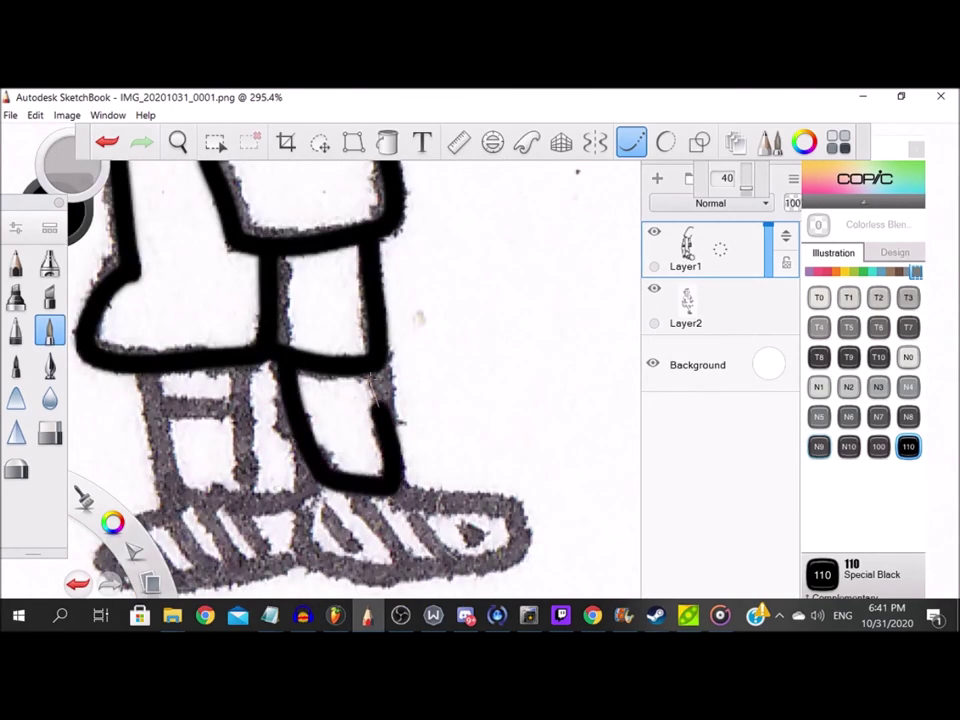
left_click_drag(157, 410, 256, 401)
left_click_drag(142, 365, 170, 522)
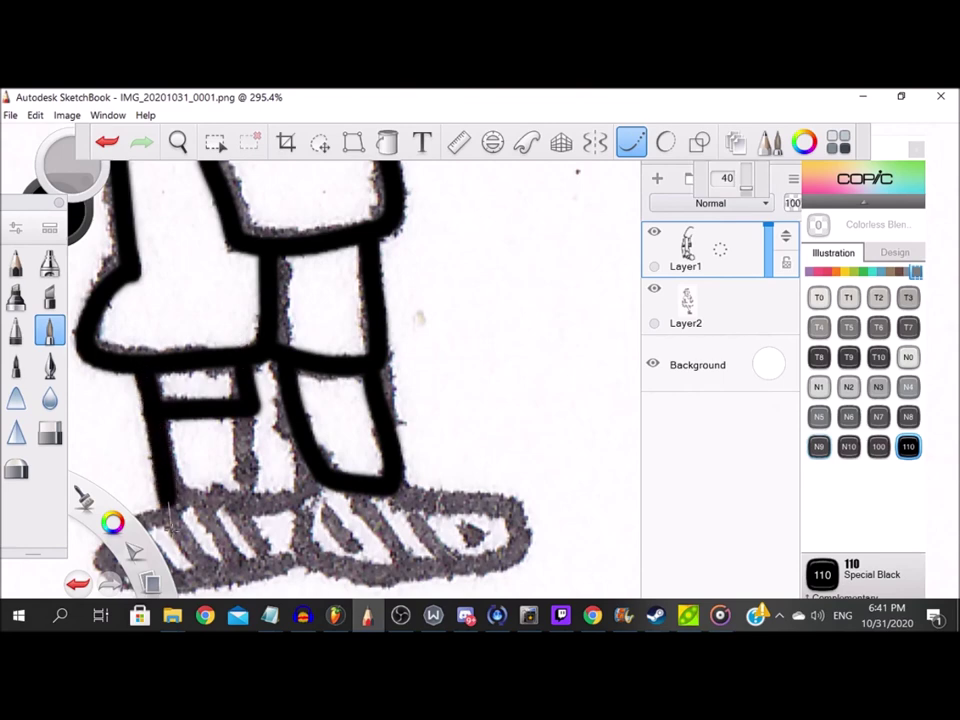
mouse_move(274, 497)
left_mouse_down()
mouse_move(240, 384)
mouse_move(197, 529)
mouse_move(362, 418)
mouse_move(388, 482)
mouse_move(520, 495)
mouse_move(638, 448)
mouse_move(454, 388)
left_mouse_up()
Ink the diagonal stripes across both shoes.
scroll(200, 480, "up", 1)
left_click_drag(170, 455, 227, 526)
left_click_drag(212, 429, 270, 514)
left_click_drag(250, 422, 296, 508)
left_click_drag(287, 422, 342, 494)
left_click_drag(391, 402, 451, 515)
left_click_drag(438, 415, 490, 492)
left_click_drag(489, 422, 540, 496)
Ink the left jaw line and the ear with its inner curve.
scroll(358, 575, "down", 14)
scroll(327, 382, "up", 2)
scroll(326, 382, "up", 3)
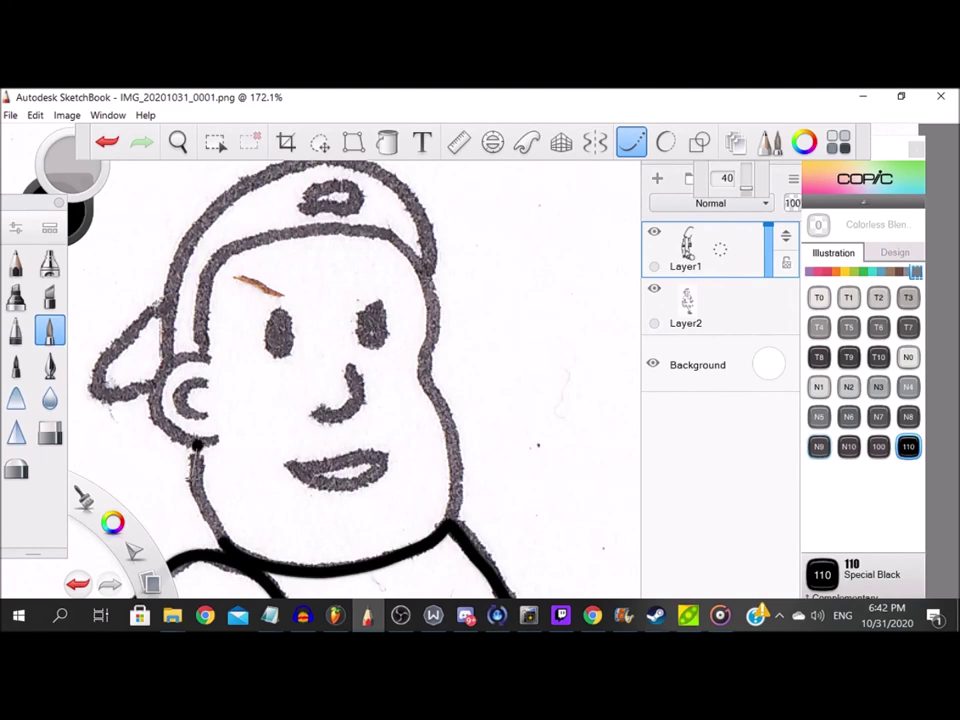
scroll(90, 370, "up", 2)
mouse_move(350, 332)
left_mouse_down()
mouse_move(317, 333)
mouse_move(265, 445)
mouse_move(365, 510)
left_mouse_up()
mouse_move(337, 385)
left_mouse_down()
mouse_move(283, 432)
mouse_move(342, 451)
left_mouse_up()
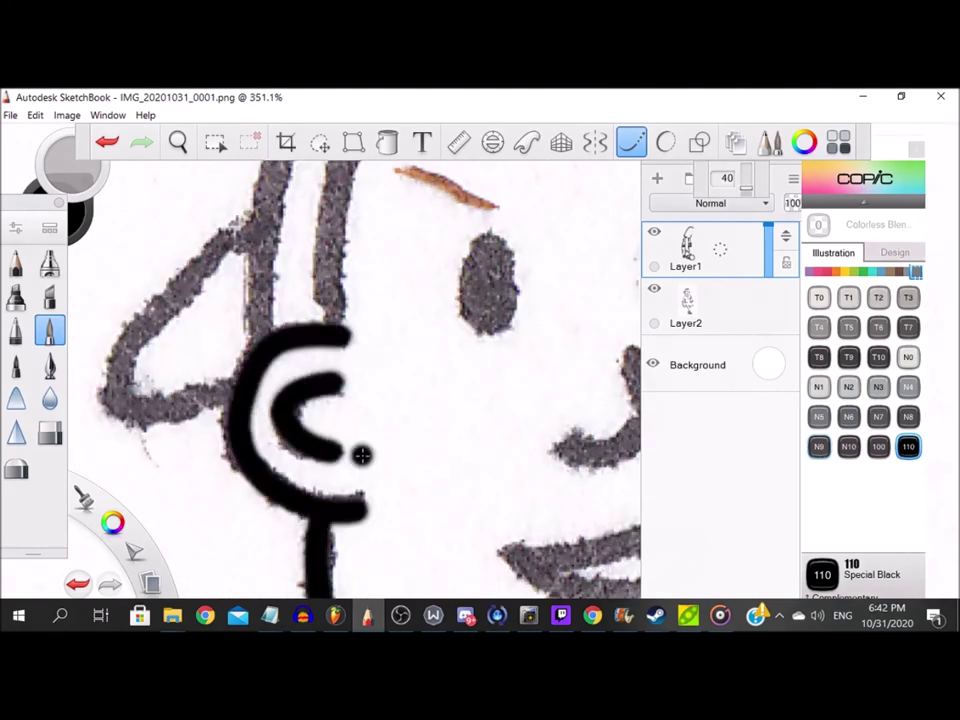
Ink the cap's lower edge across the forehead and the right side of the face down to the chin.
scroll(362, 456, "down", 5)
scroll(398, 328, "up", 4)
mouse_move(508, 268)
left_mouse_down()
mouse_move(410, 284)
mouse_move(294, 406)
mouse_move(300, 486)
left_mouse_up()
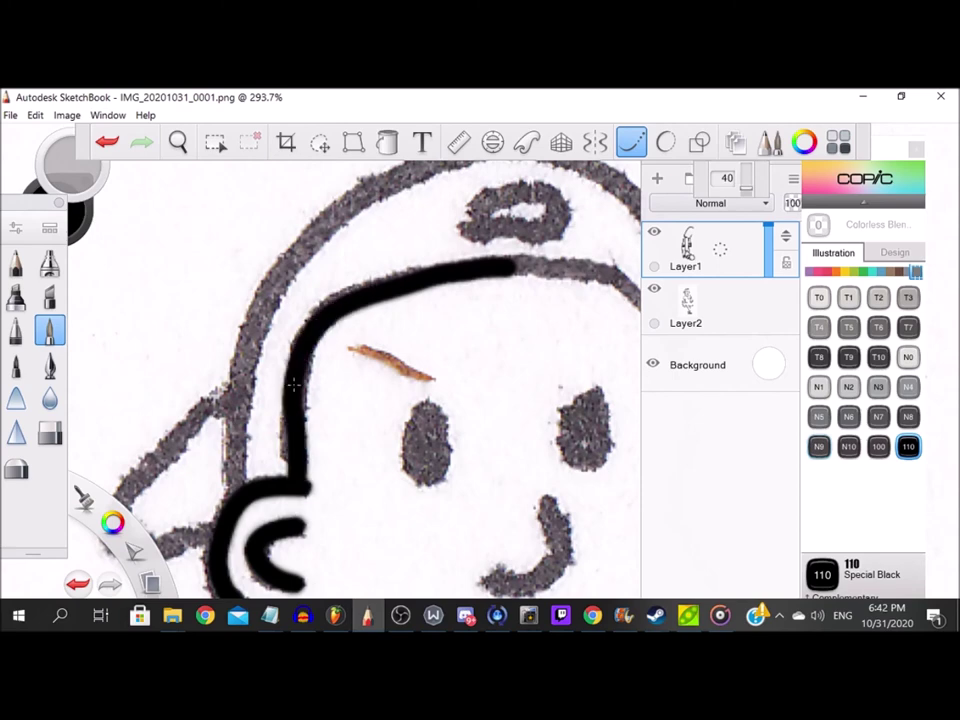
scroll(294, 386, "down", 4)
scroll(530, 385, "up", 4)
mouse_move(229, 270)
left_mouse_down()
mouse_move(327, 281)
mouse_move(407, 364)
mouse_move(396, 503)
left_mouse_up()
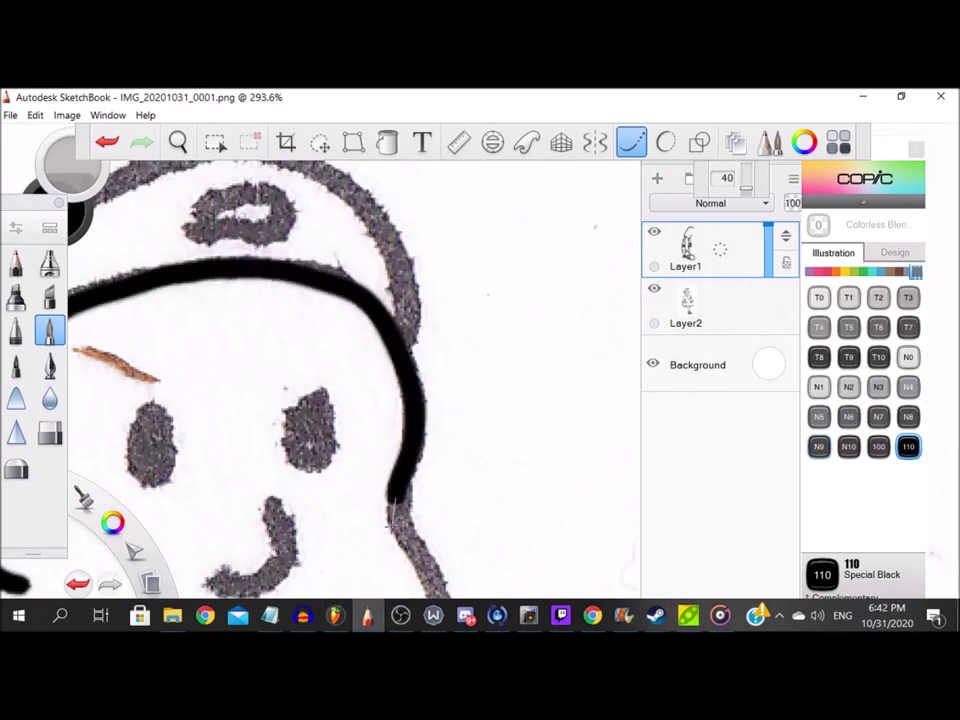
scroll(396, 503, "down", 5)
scroll(359, 282, "up", 5)
mouse_move(359, 282)
left_mouse_down()
mouse_move(397, 420)
mouse_move(378, 485)
left_mouse_up()
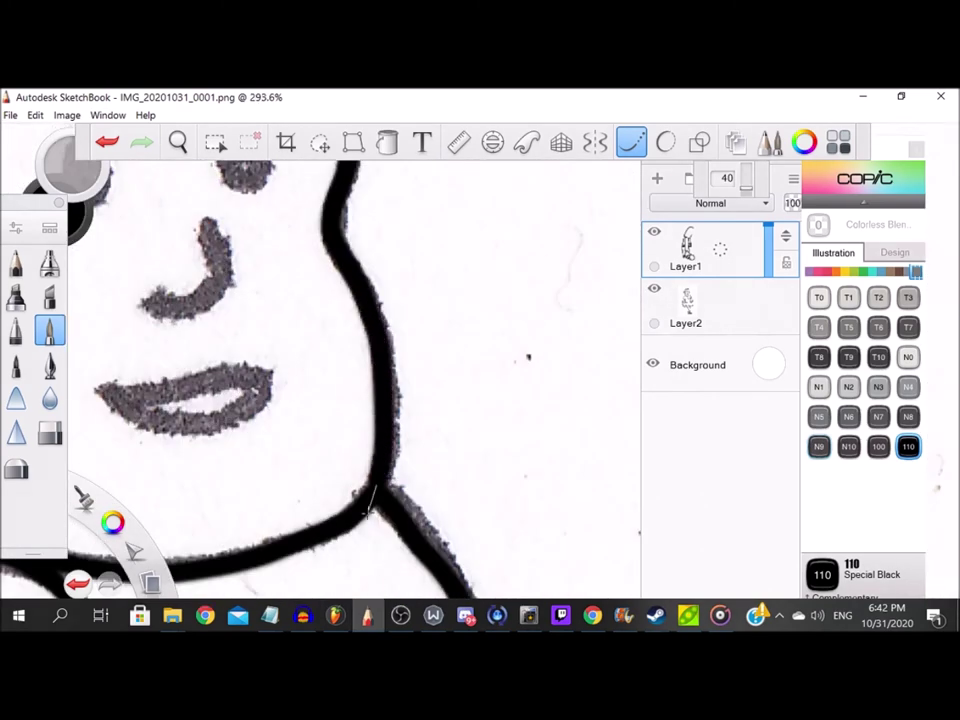
Ink the dome of the cap from the ear over the head, plus the small oval opening on its front.
scroll(378, 485, "down", 5)
scroll(248, 228, "up", 5)
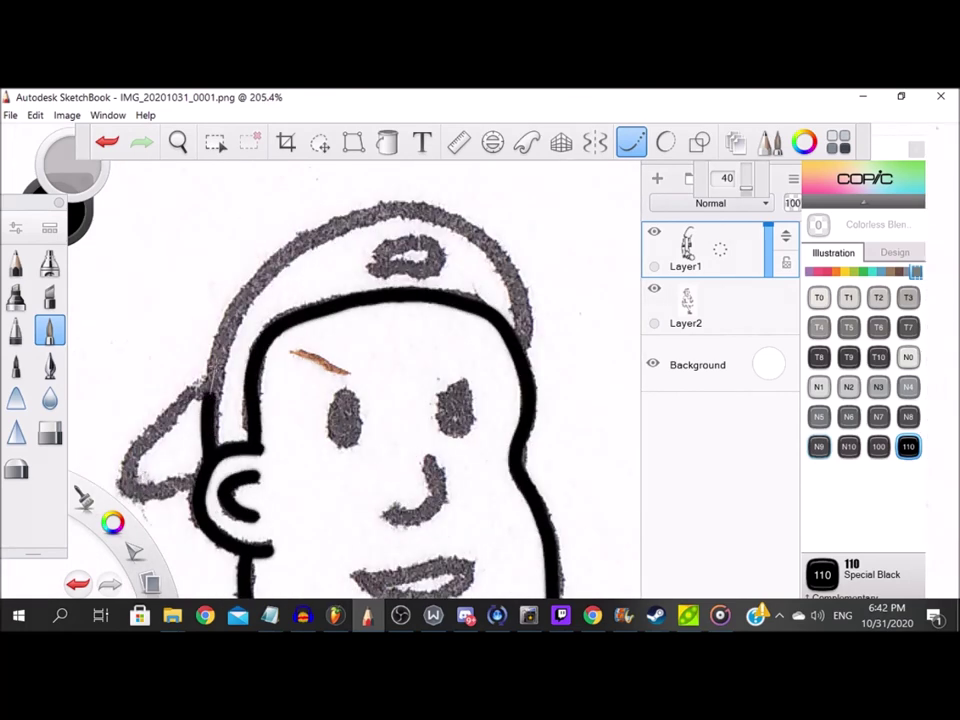
left_click_drag(282, 254, 455, 212)
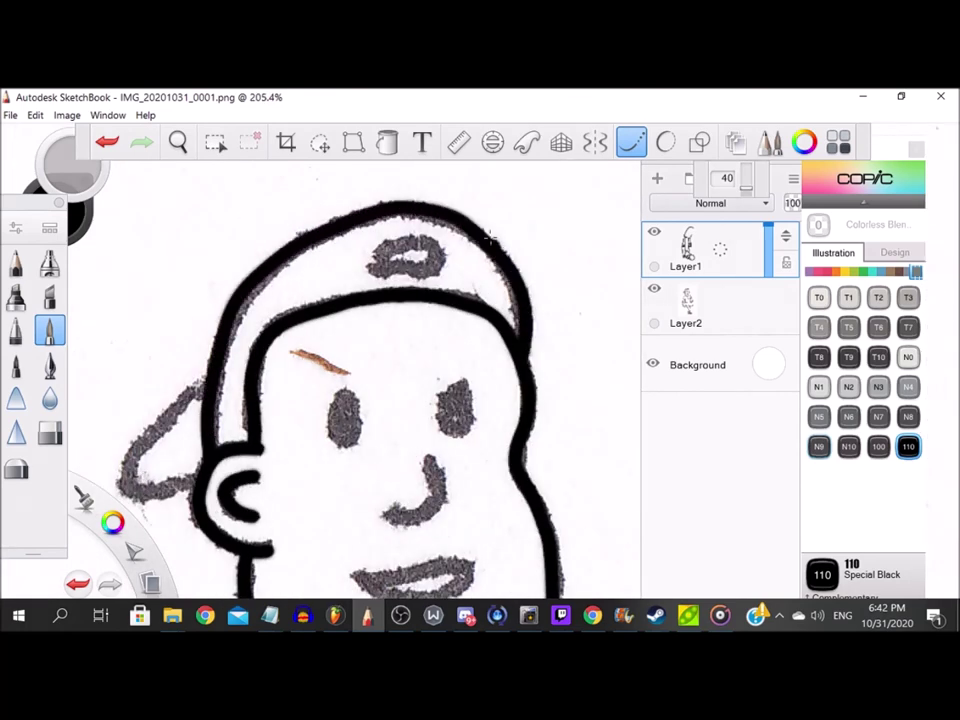
scroll(385, 220, "up", 5)
mouse_move(375, 265)
left_mouse_down()
mouse_move(440, 256)
mouse_move(375, 268)
left_mouse_up()
Ink the peak of the backwards cap behind the ear.
scroll(143, 407, "down", 5)
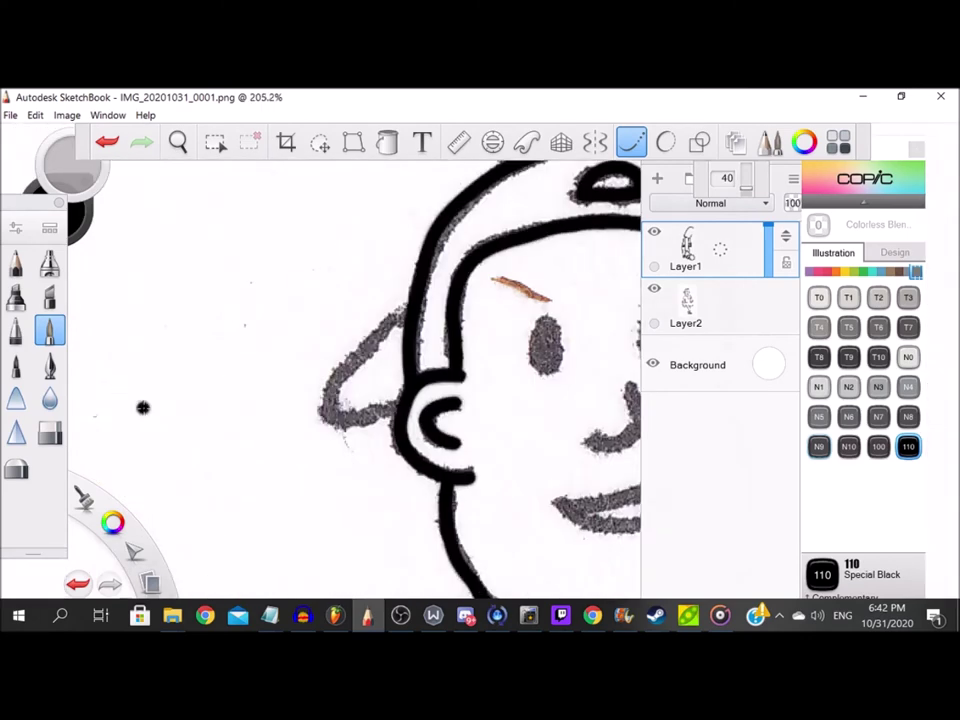
scroll(400, 410, "up", 5)
mouse_move(400, 415)
left_mouse_down()
mouse_move(255, 440)
mouse_move(315, 310)
mouse_move(440, 205)
left_mouse_up()
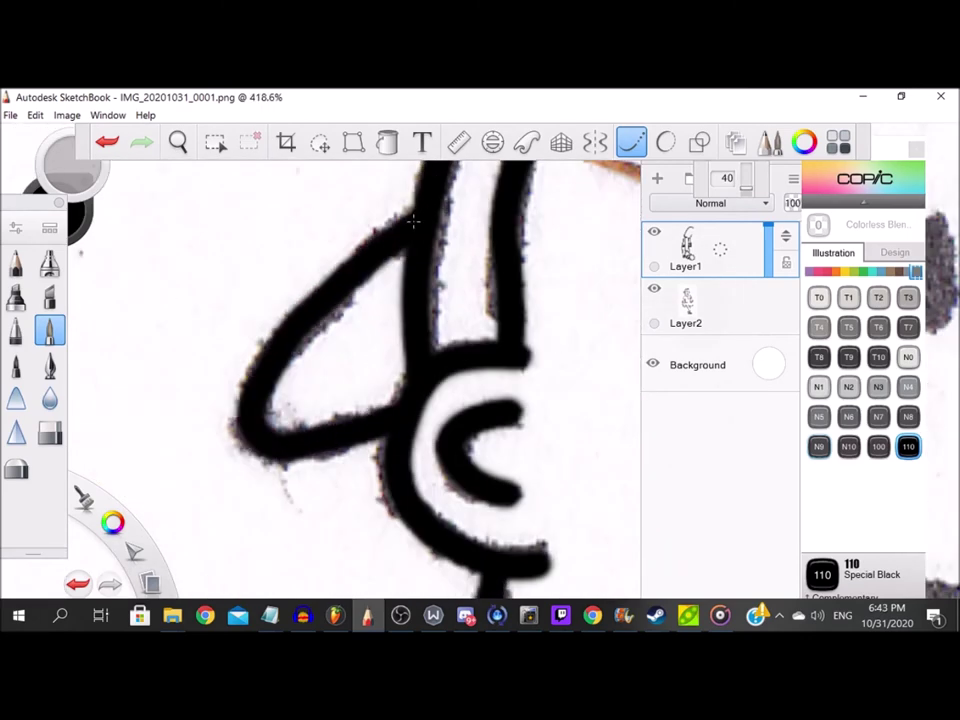
scroll(439, 206, "down", 4)
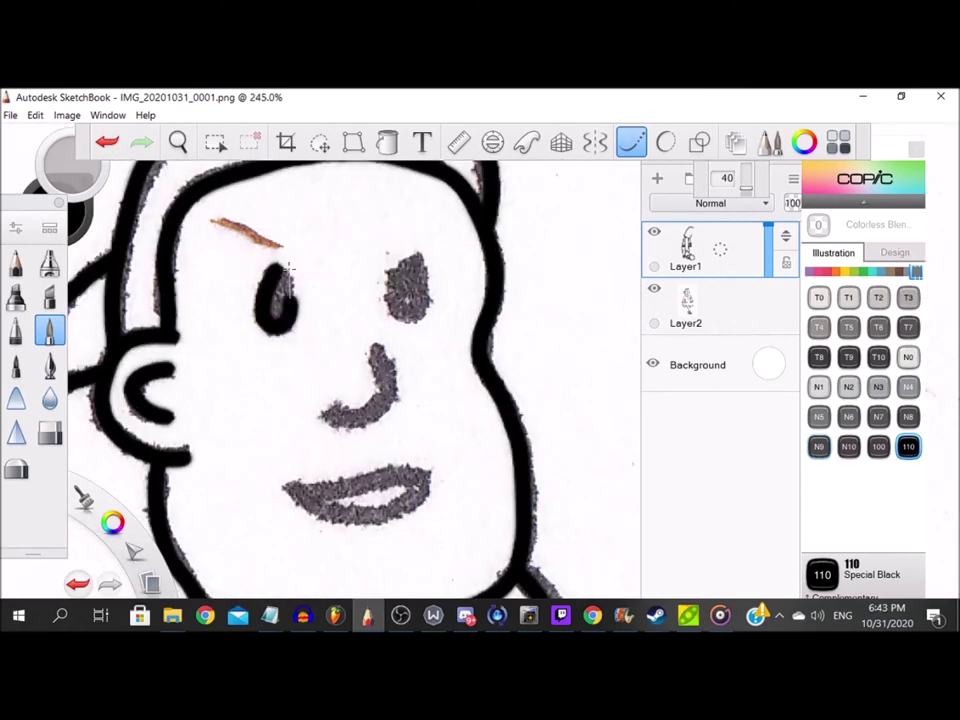
Ink the character's remaining facial features: the solid eyes, the nose and both lips.
scroll(410, 275, "up", 3)
mouse_move(405, 250)
left_mouse_down()
mouse_move(395, 300)
mouse_move(405, 345)
left_mouse_up()
scroll(391, 300, "down", 2)
mouse_move(318, 372)
left_mouse_down()
mouse_move(390, 358)
mouse_move(369, 268)
left_mouse_up()
left_click_drag(272, 457, 448, 440)
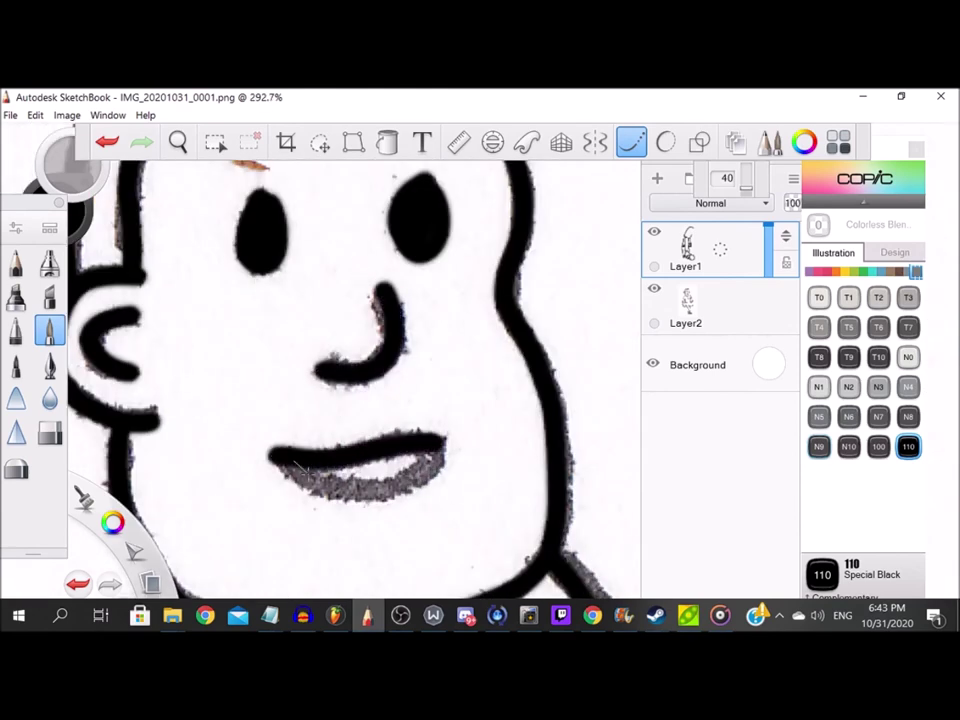
left_click_drag(300, 463, 415, 476)
Hide the scanned sketch on Layer2 and toggle the Background layer's visibility off and back on.
scroll(420, 346, "down", 6)
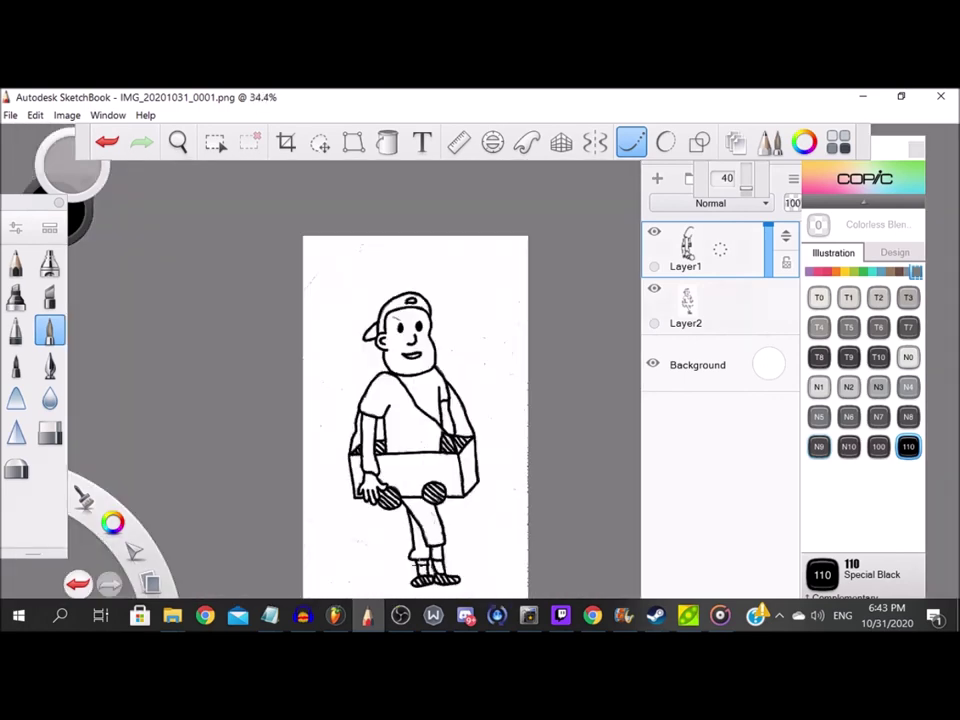
left_click(655, 290)
left_click(655, 363)
left_click(654, 365)
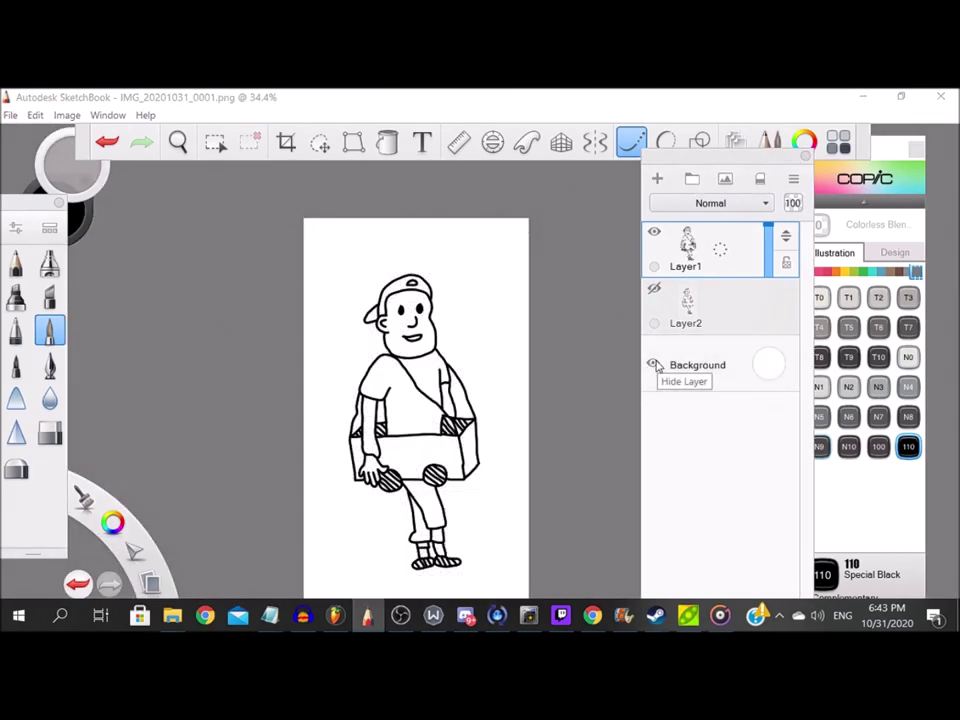
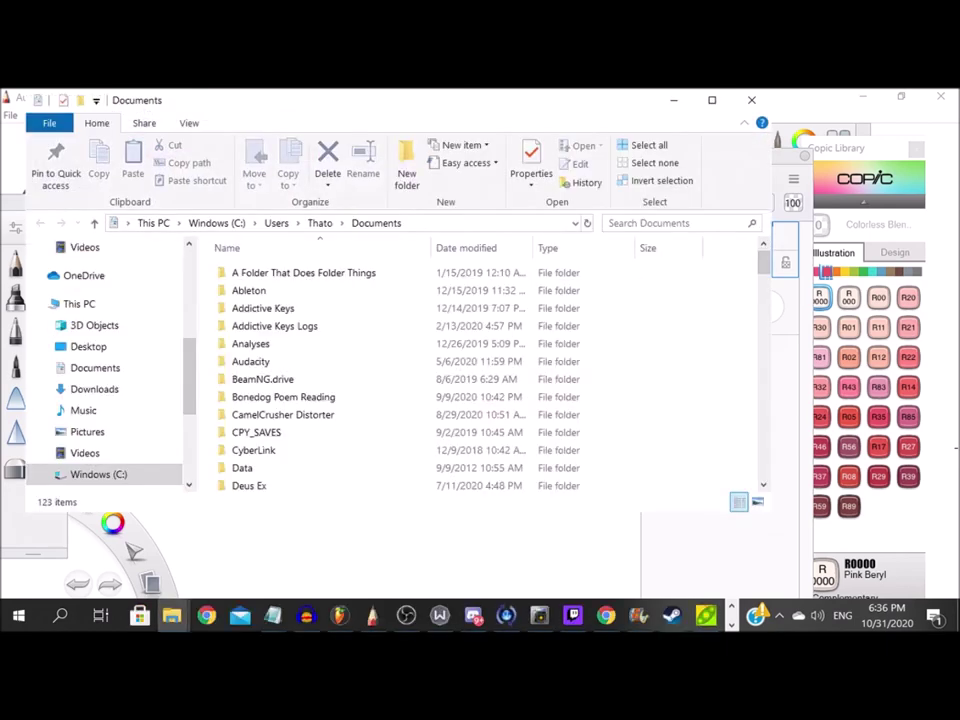
Find the scan IMG_20201031_0001.png in the Documents folder and open it with Autodesk SketchBook.
scroll(400, 380, "down", 10)
left_click(278, 482)
right_click(278, 482)
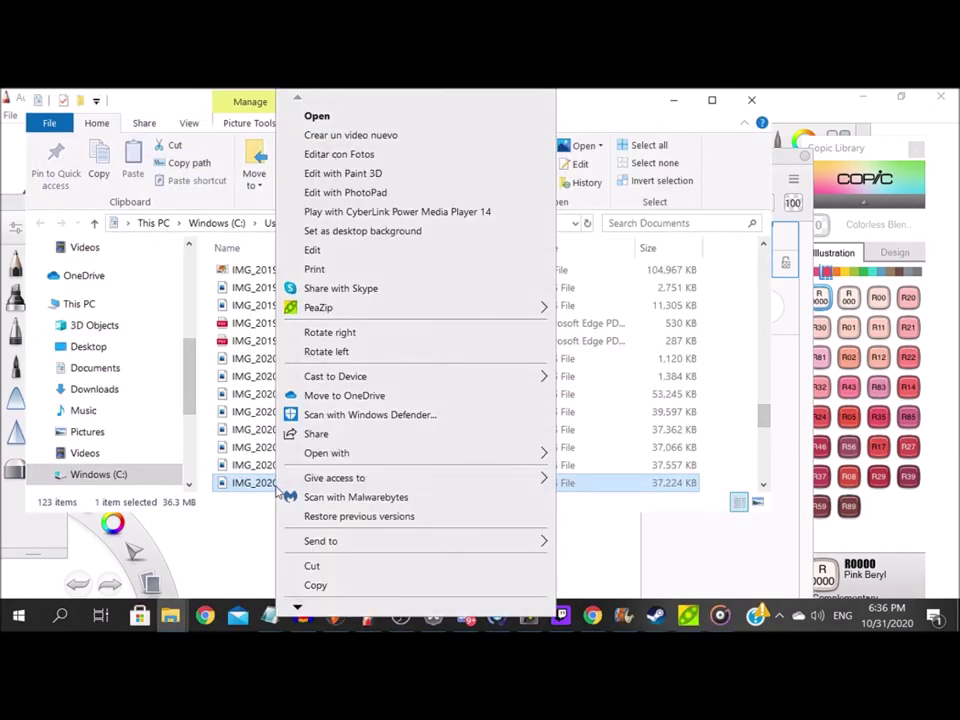
mouse_move(450, 455)
left_click(595, 407)
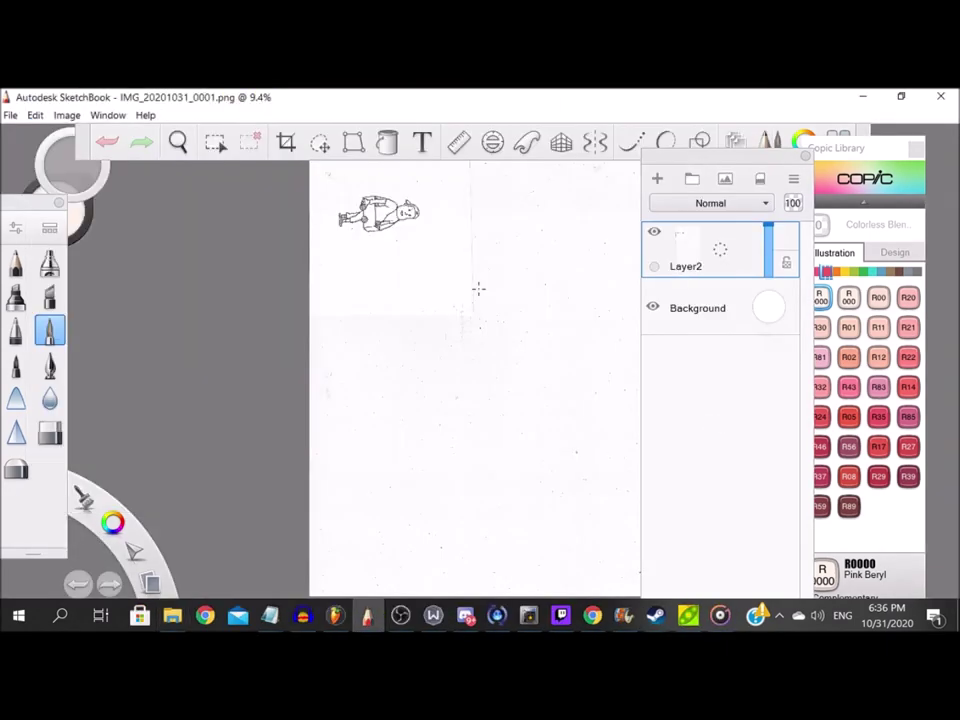
Crop the scanned page down to the area around the character sketch.
scroll(400, 245, "up", 3)
left_click(286, 142)
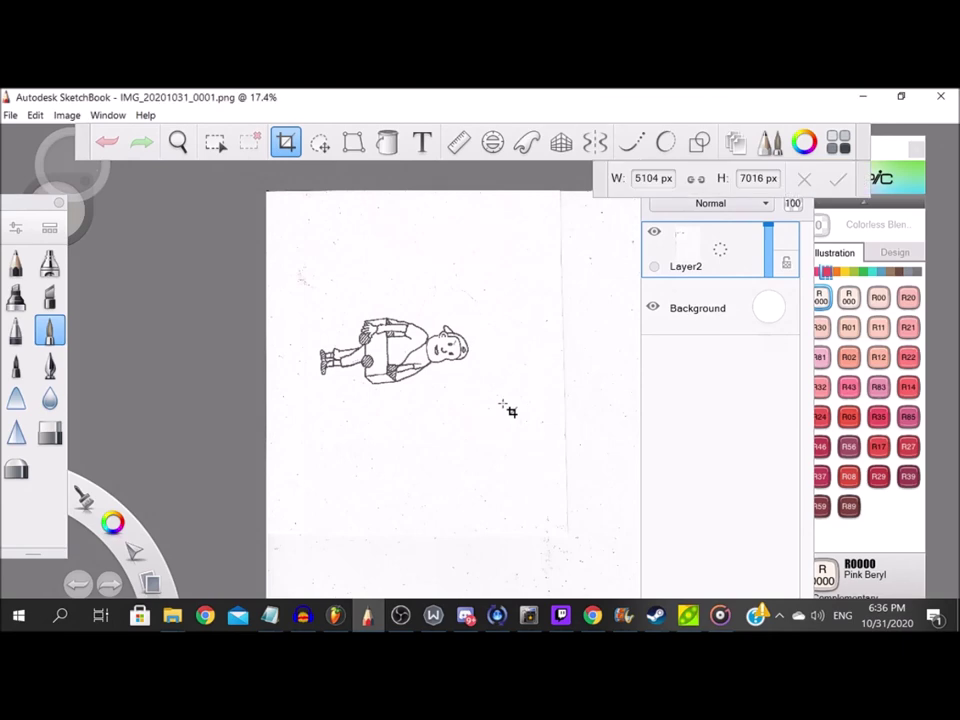
left_click_drag(301, 297, 300, 296)
Rotate the image clockwise in 90-degree turns until the character stands upright.
left_click(65, 116)
left_click(111, 241)
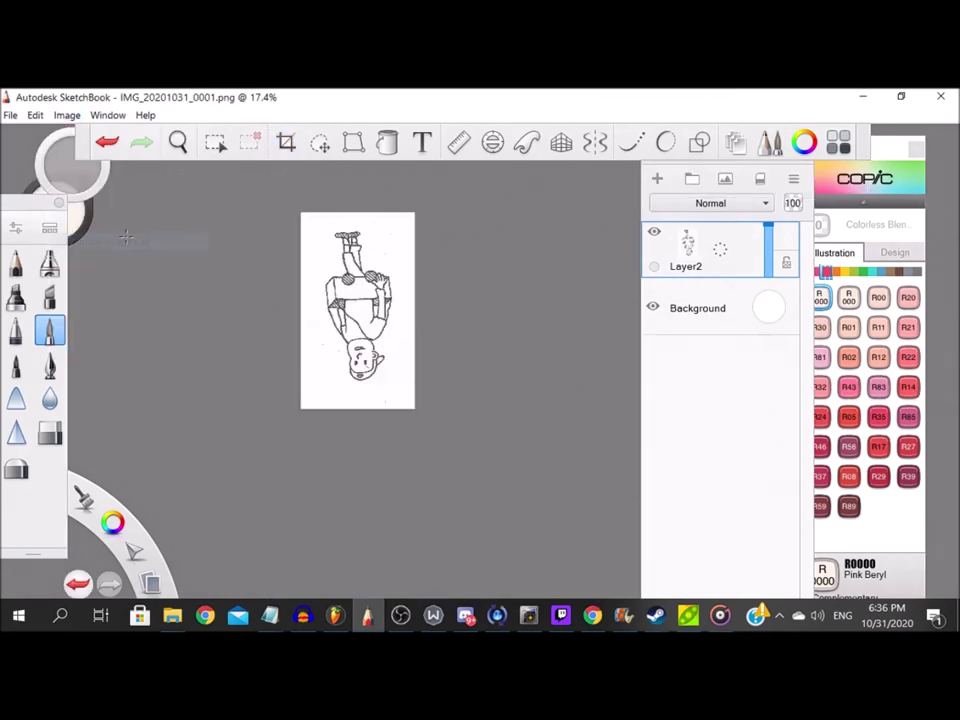
left_click(65, 116)
left_click(111, 241)
left_click(65, 116)
left_click(111, 241)
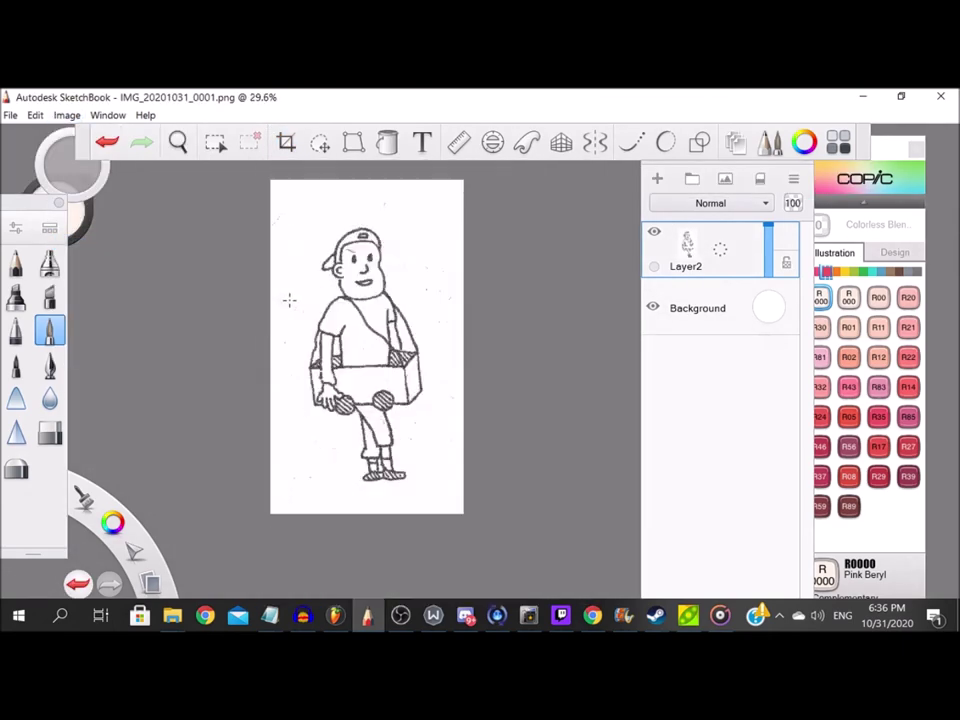
Add a new layer above the scan and turn on stroke smoothing at 40, keeping the Paintbrush settings.
left_click(657, 178)
left_click(631, 142)
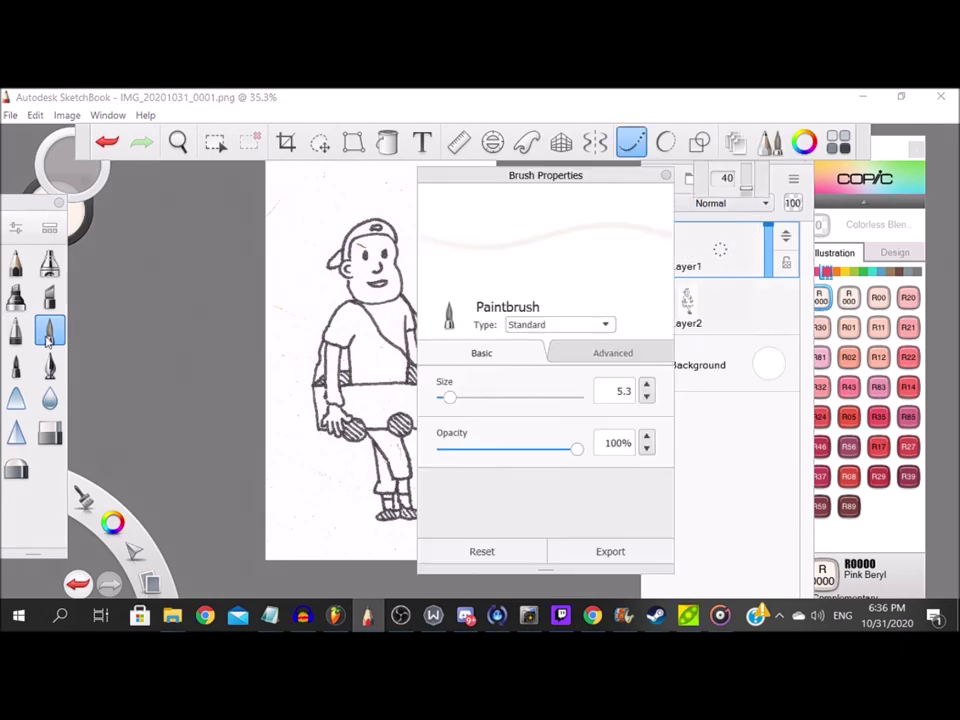
left_click(666, 175)
Ink the left shoulder and sleeve with its hem in Copic 110 Special Black.
scroll(304, 343, "up", 11)
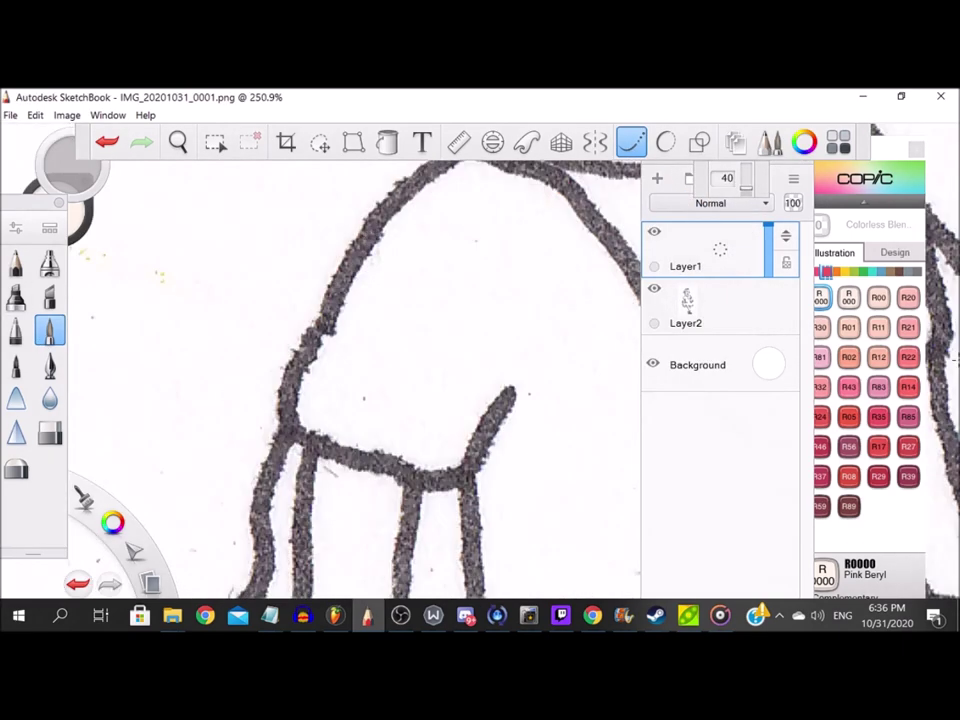
left_click(915, 272)
left_click(908, 447)
scroll(386, 310, "down", 4)
scroll(499, 298, "up", 4)
mouse_move(510, 287)
left_mouse_down()
mouse_move(382, 261)
mouse_move(288, 385)
left_mouse_up()
mouse_move(235, 498)
left_mouse_down()
mouse_move(265, 551)
mouse_move(362, 585)
left_mouse_up()
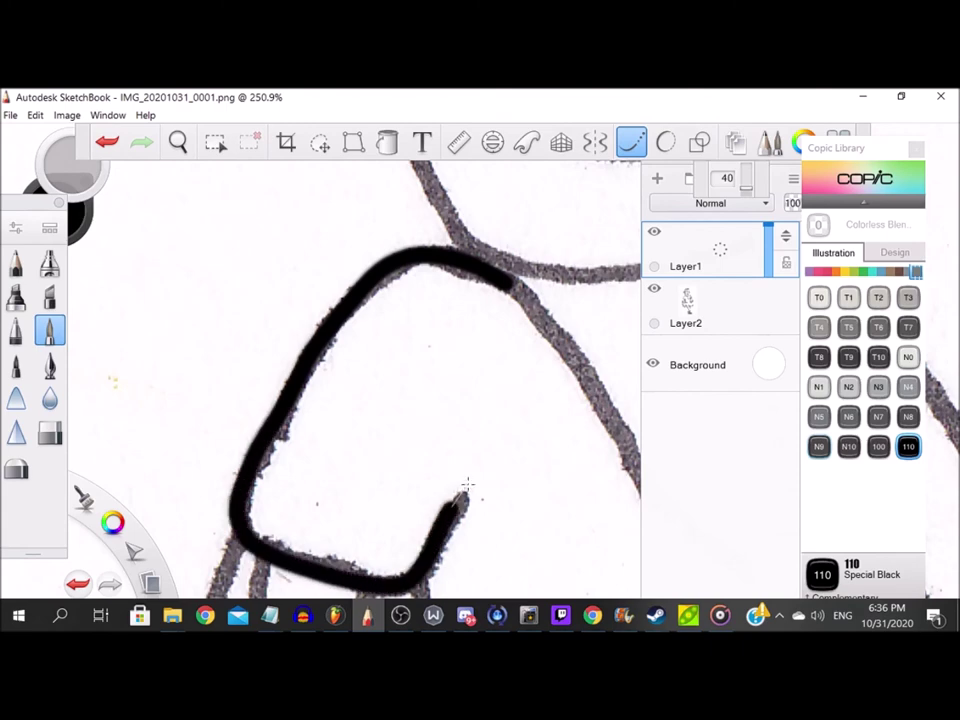
Ink both sides of the left arm from the sleeve hem down to the wrist.
scroll(462, 490, "down", 6)
scroll(342, 192, "up", 5)
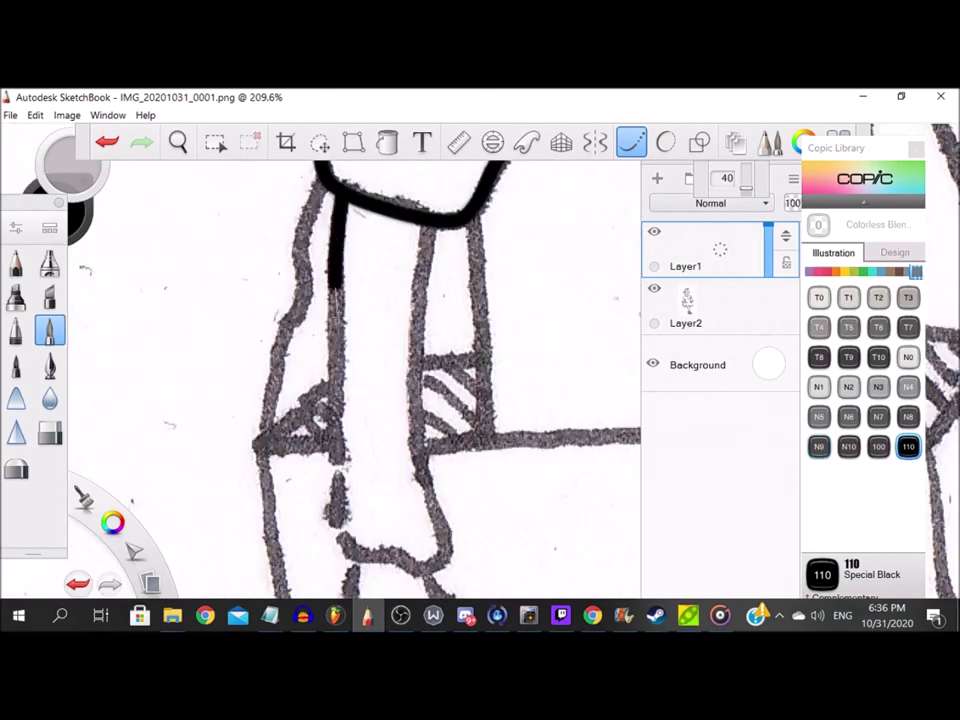
left_click_drag(336, 272, 338, 428)
mouse_move(437, 500)
left_mouse_down()
mouse_move(417, 425)
mouse_move(429, 195)
left_mouse_up()
Ink the left hand with its fingers and thumb below the wrist.
scroll(297, 257, "up", 3)
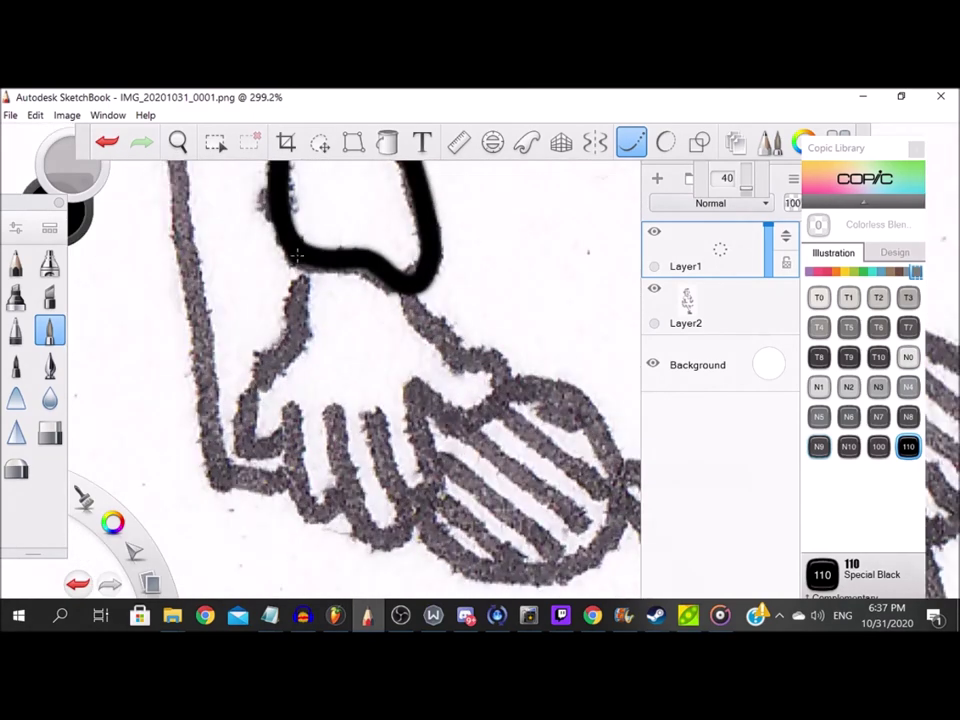
mouse_move(299, 298)
left_mouse_down()
mouse_move(288, 358)
mouse_move(262, 380)
mouse_move(257, 461)
mouse_move(278, 438)
mouse_move(295, 380)
mouse_move(312, 516)
mouse_move(335, 504)
mouse_move(334, 421)
left_mouse_up()
mouse_move(380, 540)
left_mouse_down()
mouse_move(408, 504)
mouse_move(372, 418)
left_mouse_up()
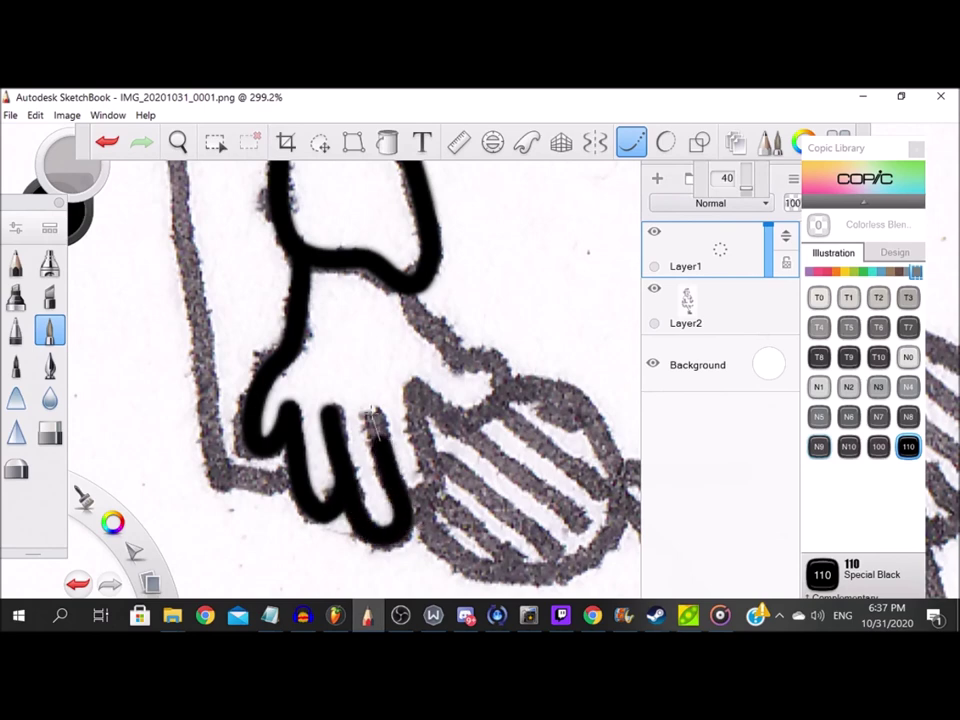
mouse_move(412, 500)
left_mouse_down()
mouse_move(436, 452)
mouse_move(418, 377)
mouse_move(423, 402)
mouse_move(463, 417)
mouse_move(508, 359)
mouse_move(428, 342)
mouse_move(398, 274)
left_mouse_up()
Ink the left strap and outer box edge, plus the small hatched triangle beside the arm.
scroll(370, 280, "down", 8)
scroll(364, 338, "up", 3)
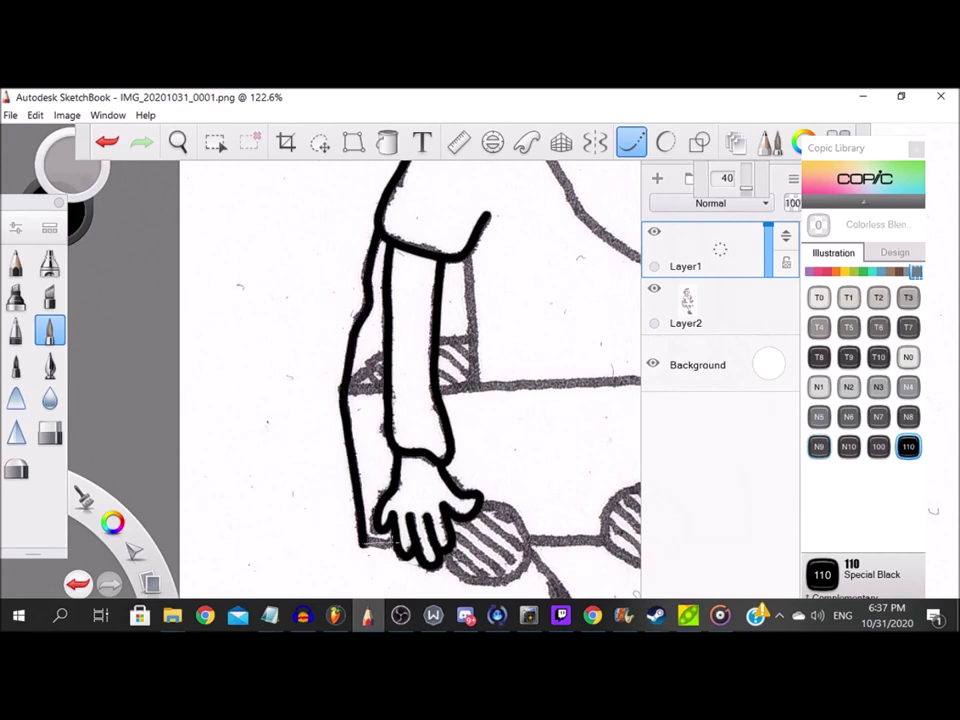
scroll(375, 369, "up", 7)
left_click_drag(262, 478, 448, 470)
mouse_move(300, 462)
left_mouse_down()
mouse_move(352, 435)
mouse_move(424, 358)
left_mouse_up()
left_click_drag(356, 448, 388, 474)
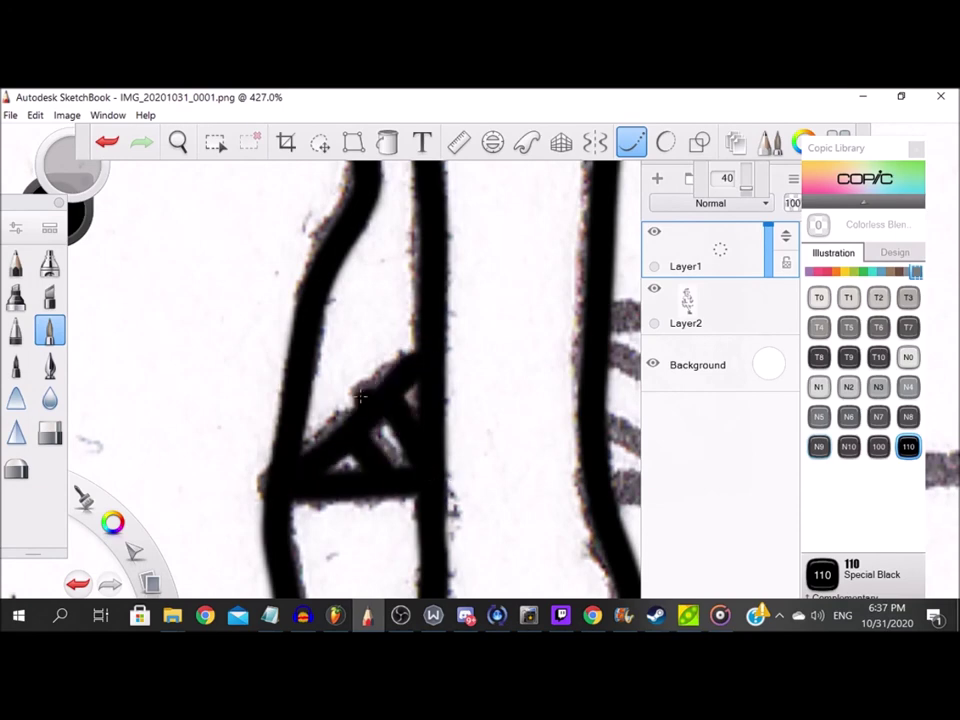
Ink the hatched box opening between the left arm and the torso, with the shirt's side line above it.
scroll(330, 402, "down", 5)
scroll(386, 403, "up", 5)
mouse_move(338, 349)
left_mouse_down()
mouse_move(475, 334)
mouse_move(435, 358)
mouse_move(456, 400)
mouse_move(458, 535)
mouse_move(414, 509)
mouse_move(336, 522)
left_mouse_up()
left_click_drag(330, 452, 432, 519)
left_click_drag(336, 378, 472, 515)
scroll(386, 354, "down", 3)
scroll(418, 489, "up", 2)
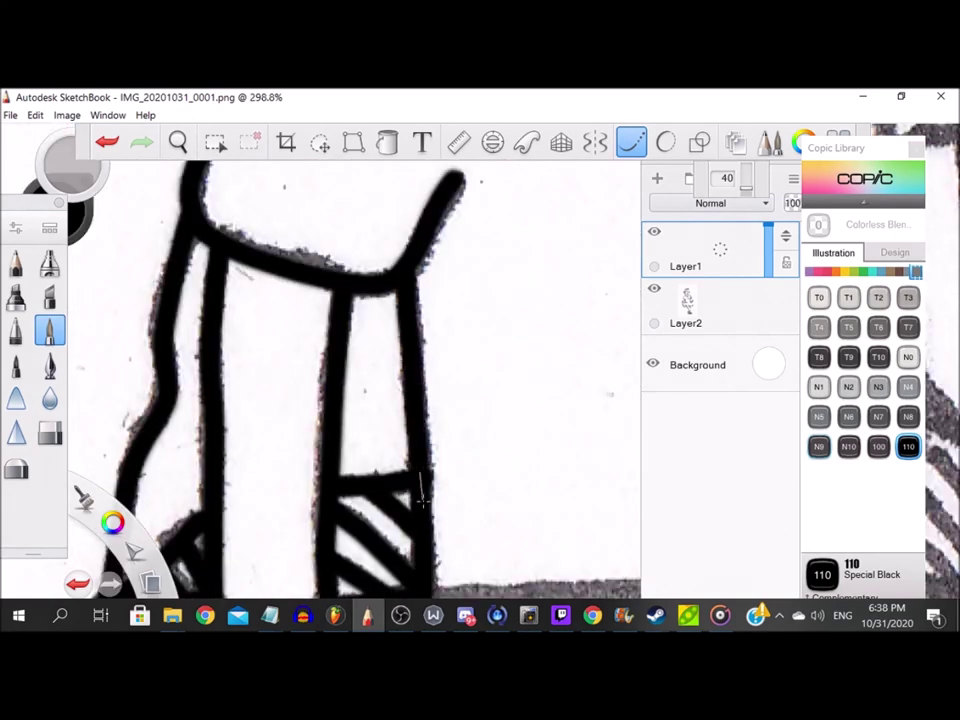
Ink the outline of the wheel beside the hand and its diagonal stripes, redoing one stripe.
scroll(496, 497, "down", 5)
scroll(496, 497, "up", 5)
mouse_move(268, 392)
left_mouse_down()
mouse_move(313, 460)
mouse_move(408, 483)
mouse_move(490, 455)
mouse_move(513, 375)
mouse_move(453, 275)
mouse_move(382, 245)
left_mouse_up()
left_click_drag(300, 400, 388, 470)
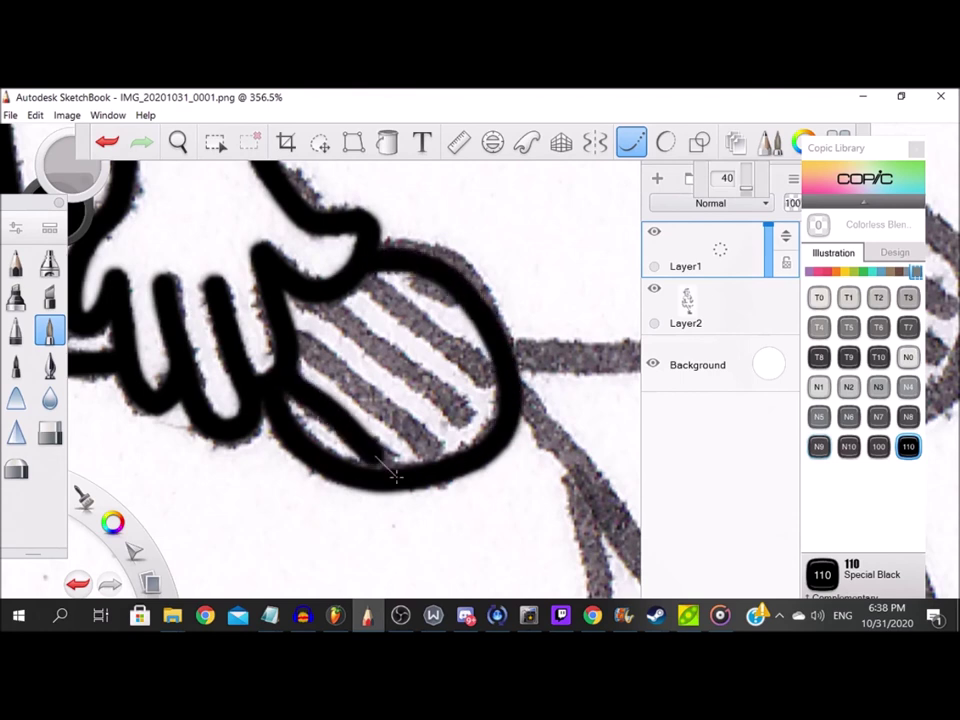
left_click_drag(291, 337, 465, 484)
key("ctrl+z")
left_click_drag(294, 340, 440, 462)
left_click_drag(356, 330, 357, 331)
left_click_drag(290, 290, 491, 447)
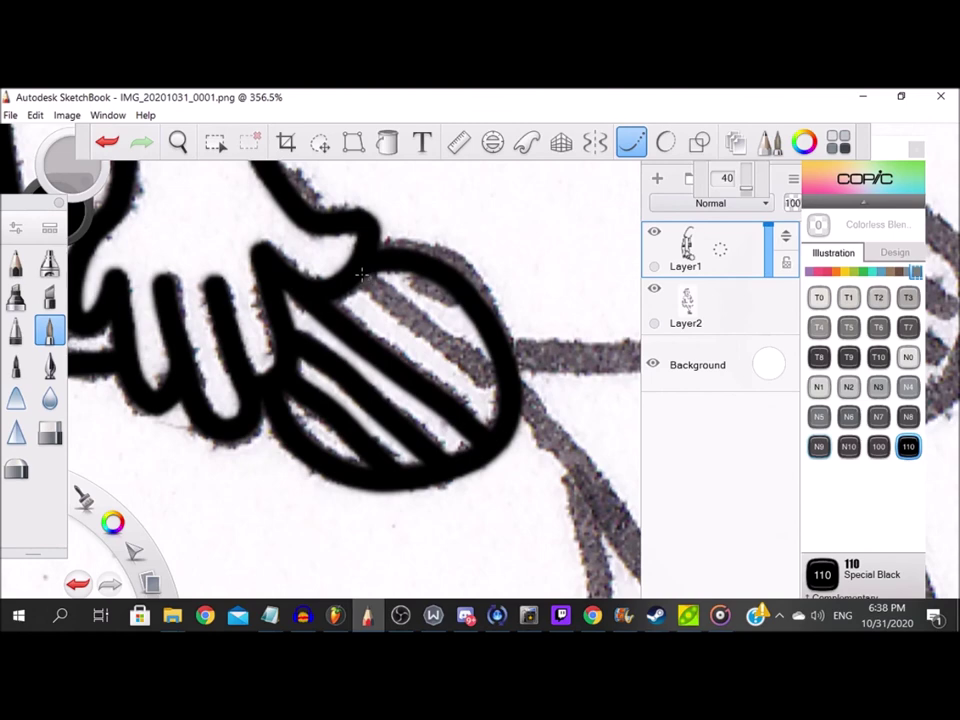
left_click_drag(361, 273, 500, 388)
Ink the right wheel's round outline and fill it with diagonal stripes.
mouse_move(422, 281)
left_mouse_down()
mouse_move(510, 357)
mouse_move(204, 347)
left_mouse_up()
left_click_drag(204, 347, 456, 348)
scroll(455, 347, "up", 1)
mouse_move(285, 270)
left_mouse_down()
mouse_move(235, 298)
mouse_move(201, 365)
mouse_move(200, 455)
mouse_move(245, 500)
mouse_move(368, 533)
mouse_move(435, 515)
mouse_move(480, 425)
mouse_move(443, 298)
mouse_move(322, 267)
mouse_move(270, 277)
left_mouse_up()
mouse_move(314, 282)
left_mouse_down()
mouse_move(350, 301)
mouse_move(474, 394)
left_mouse_up()
left_click_drag(264, 299, 469, 456)
mouse_move(268, 327)
left_mouse_down()
mouse_move(261, 321)
mouse_move(448, 495)
left_mouse_up()
left_click_drag(247, 420, 392, 512)
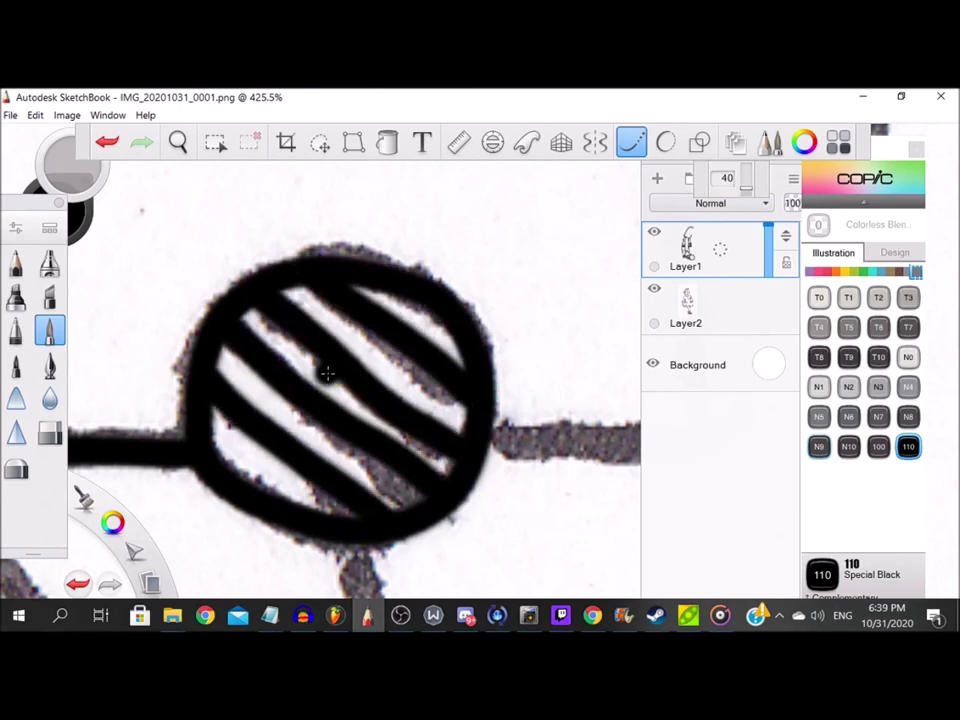
Ink the box's bottom edge beyond the right wheel and its vertical corner edge.
scroll(328, 373, "down", 7)
scroll(415, 392, "up", 8)
mouse_move(253, 405)
left_mouse_down()
mouse_move(456, 416)
mouse_move(537, 404)
mouse_move(496, 232)
mouse_move(495, 366)
mouse_move(514, 502)
left_mouse_up()
scroll(491, 345, "down", 7)
scroll(490, 190, "up", 7)
Ink the slanted bottom edge and the outer vertical edge of the box's right end panel.
scroll(503, 400, "down", 6)
scroll(561, 460, "up", 7)
left_click_drag(620, 383, 430, 580)
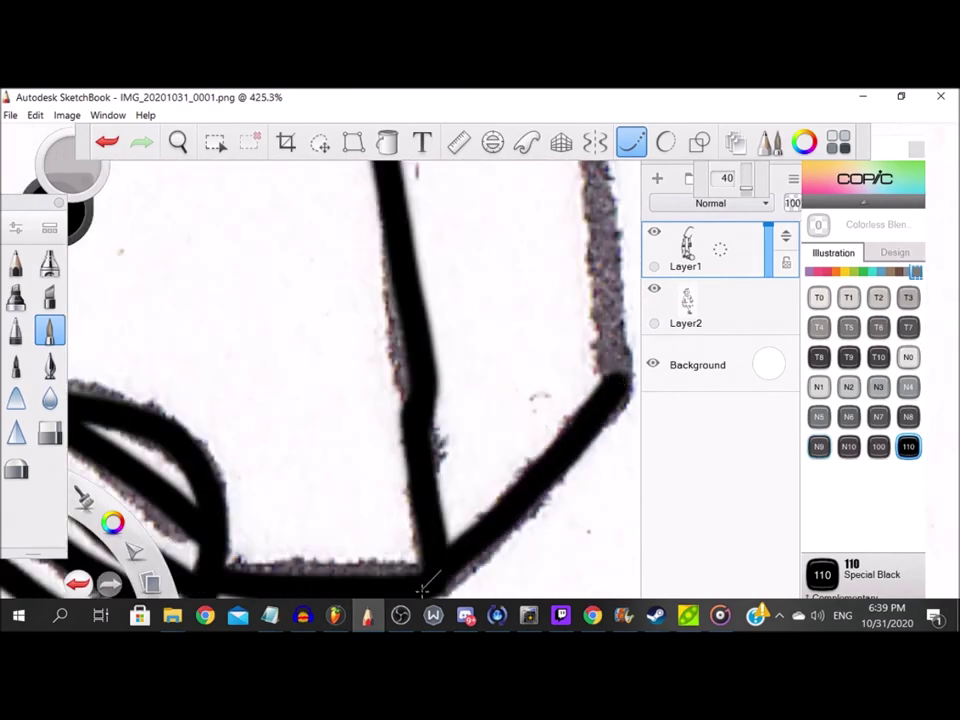
scroll(534, 242, "down", 4)
scroll(534, 242, "up", 2)
left_click_drag(492, 255, 505, 435)
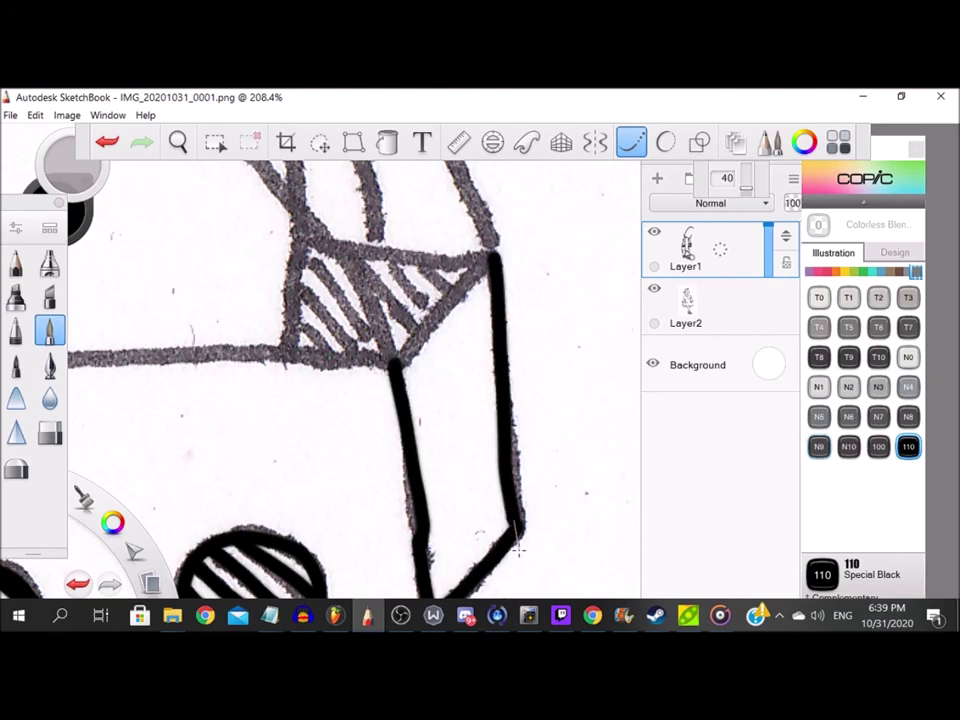
Outline the box opening at its right end with the slanted rim, back edge and inner side.
scroll(504, 266, "up", 3)
left_click_drag(292, 507, 530, 238)
scroll(530, 238, "down", 1)
mouse_move(228, 238)
left_mouse_down()
mouse_move(268, 250)
mouse_move(557, 268)
left_mouse_up()
mouse_move(229, 242)
left_mouse_down()
mouse_move(208, 466)
mouse_move(245, 434)
mouse_move(390, 458)
left_mouse_up()
Hatch the right box opening with diagonal strokes and ink the inner corner line dividing it.
scroll(366, 372, "down", 1)
scroll(370, 362, "up", 2)
left_click_drag(209, 428, 260, 464)
mouse_move(203, 325)
left_mouse_down()
mouse_move(220, 357)
mouse_move(340, 483)
left_mouse_up()
left_click_drag(216, 270, 389, 466)
left_click_drag(328, 284, 457, 439)
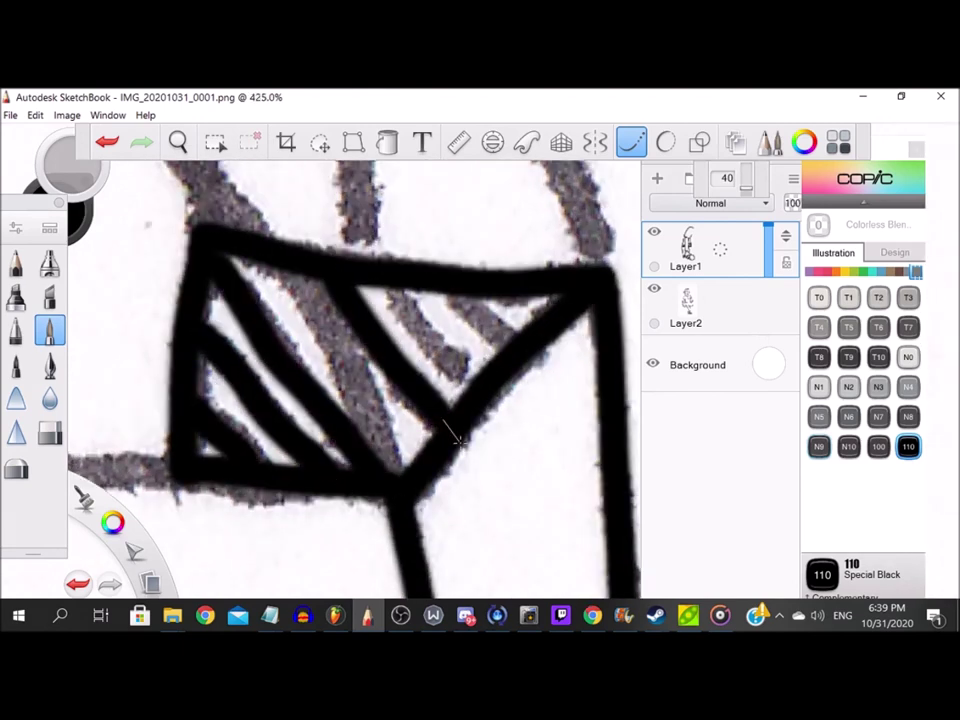
left_click_drag(388, 291, 482, 397)
left_click_drag(453, 293, 513, 352)
left_click_drag(384, 308, 354, 290)
key("ctrl+z")
scroll(250, 303, "up", 1)
mouse_move(288, 270)
left_mouse_down()
mouse_move(340, 314)
mouse_move(407, 505)
left_mouse_up()
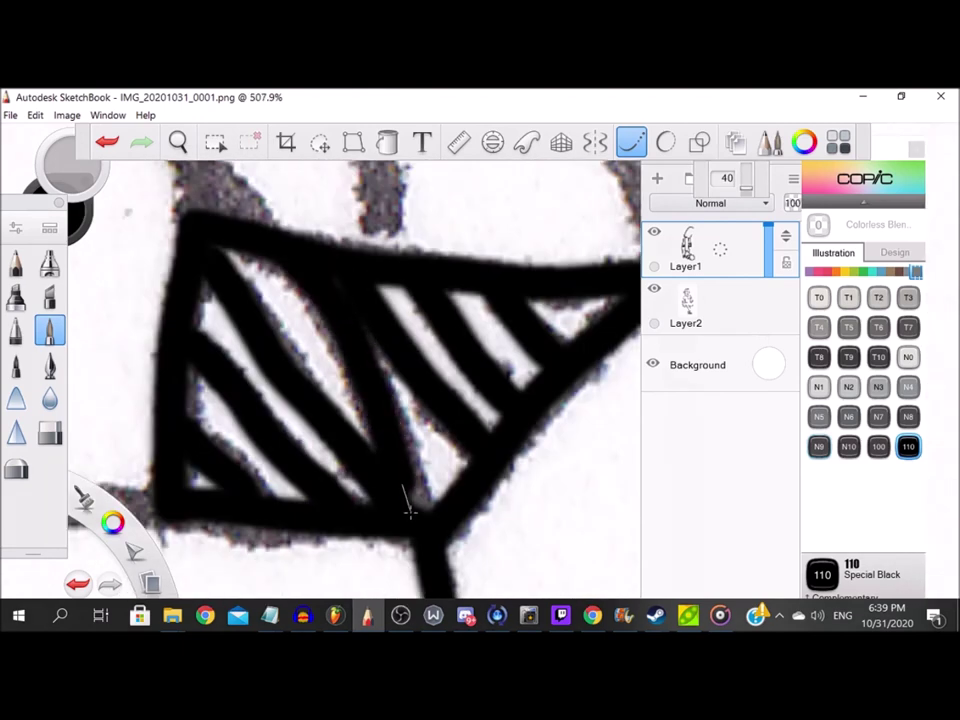
Ink the diagonal strap across the chest from the left shoulder to the right box opening.
scroll(400, 480, "down", 3)
scroll(279, 281, "up", 3)
left_click_drag(125, 175, 316, 334)
scroll(350, 341, "down", 5)
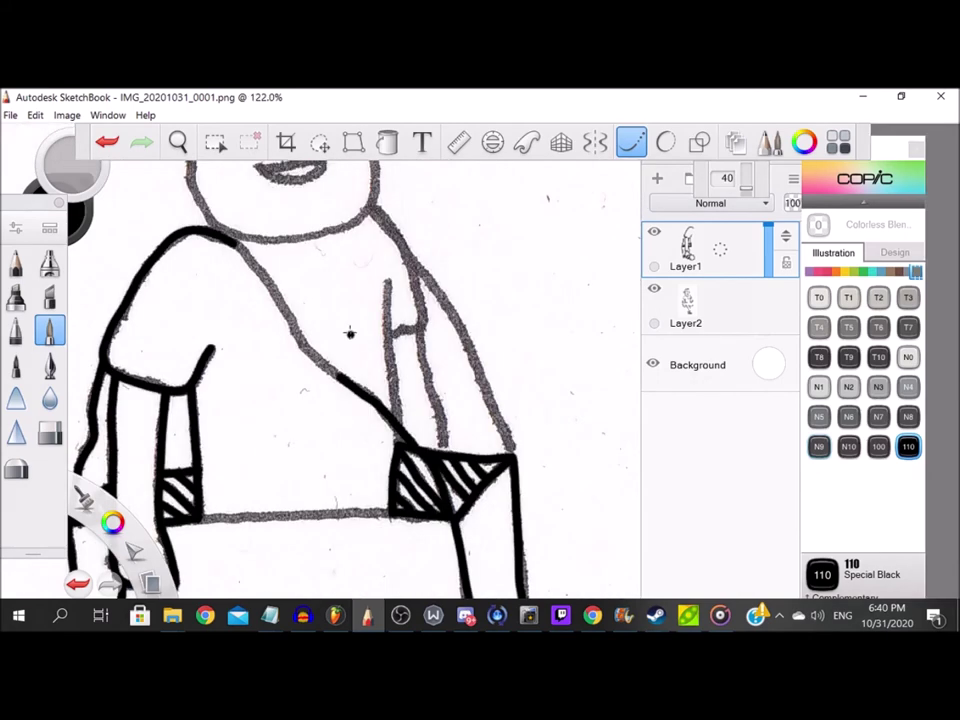
scroll(297, 299, "up", 3)
left_click_drag(195, 230, 343, 425)
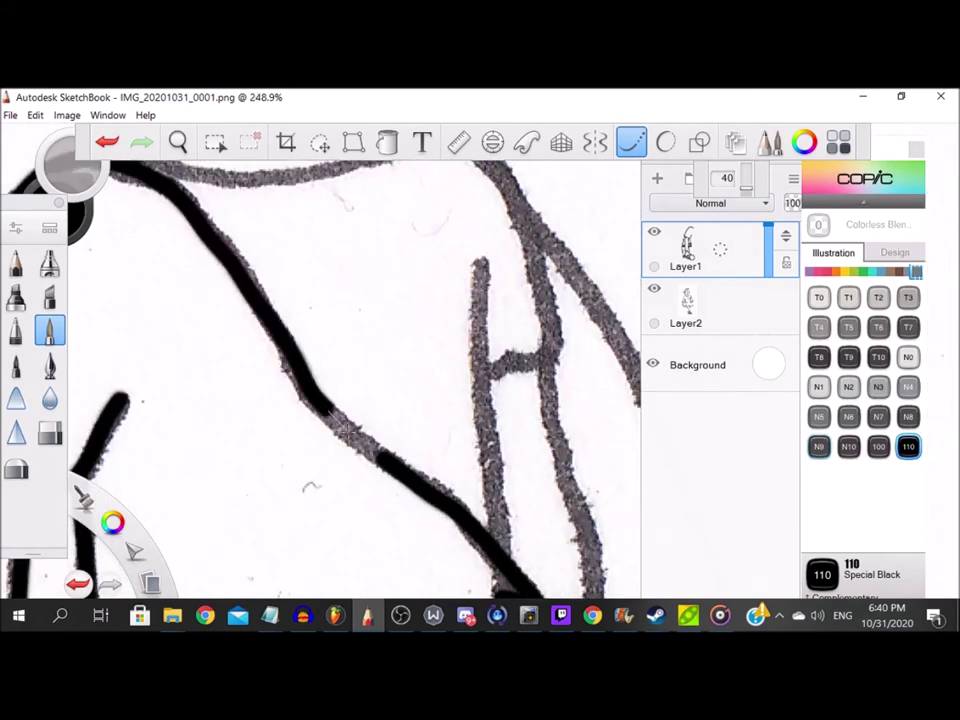
Ink the right sleeve hem and both sides of the right arm down to the box.
scroll(404, 478, "down", 3)
scroll(397, 381, "up", 3)
left_click_drag(375, 278, 391, 508)
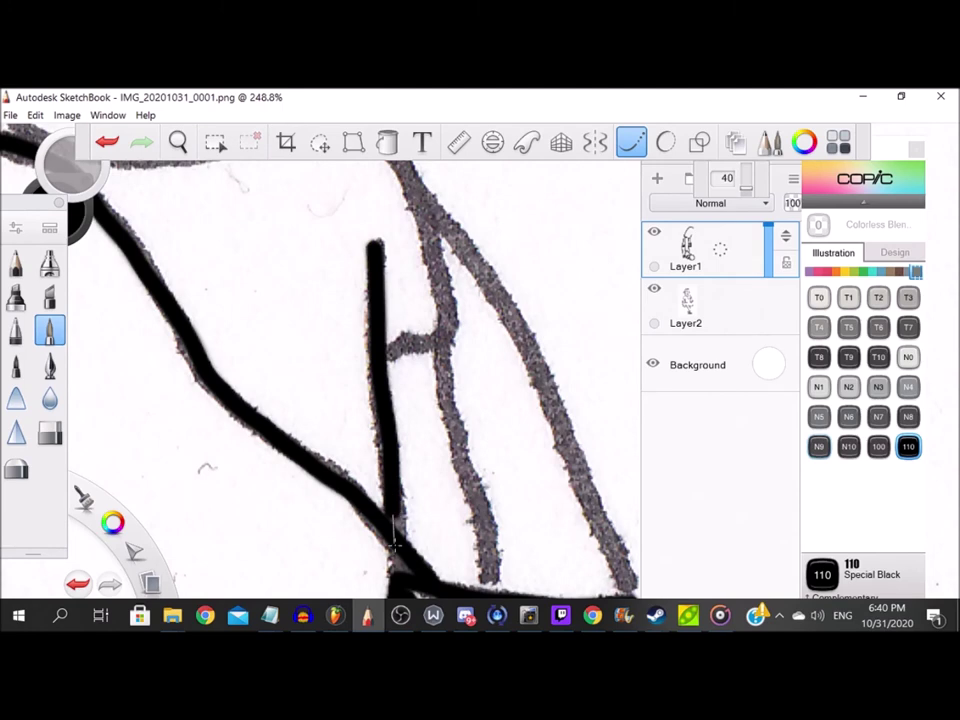
left_click_drag(440, 415, 487, 540)
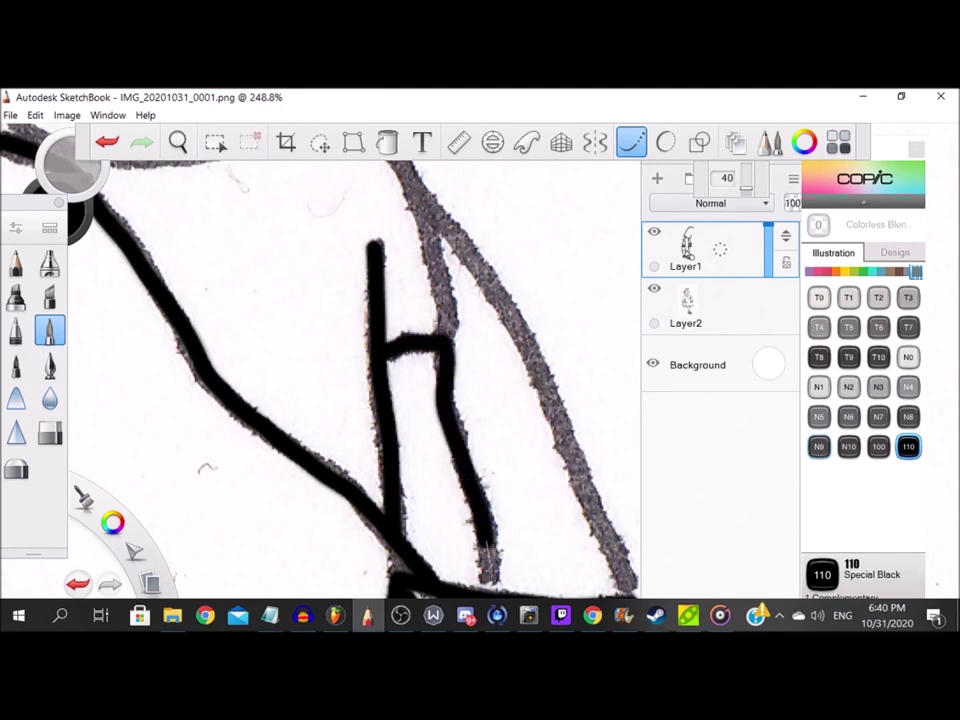
scroll(478, 495, "up", 4)
mouse_move(450, 400)
left_mouse_down()
mouse_move(463, 472)
mouse_move(466, 540)
left_mouse_up()
Ink the chin curve above the shirt and the top front edge of the box.
scroll(466, 540, "down", 3)
scroll(234, 306, "up", 5)
mouse_move(190, 437)
left_mouse_down()
mouse_move(265, 445)
mouse_move(365, 425)
mouse_move(448, 393)
mouse_move(480, 354)
left_mouse_up()
scroll(470, 378, "down", 10)
scroll(468, 515, "up", 9)
mouse_move(145, 447)
left_mouse_down()
mouse_move(415, 438)
mouse_move(564, 434)
left_mouse_up()
scroll(524, 518, "down", 10)
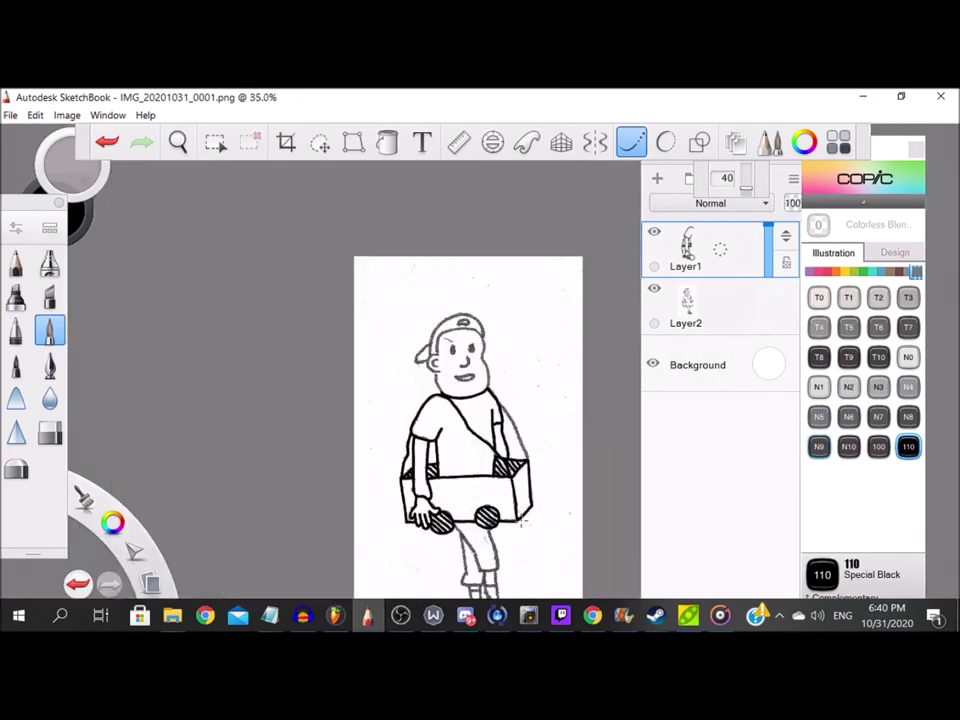
Ink the outer strap from the right shoulder down to the box's far corner.
scroll(527, 450, "up", 9)
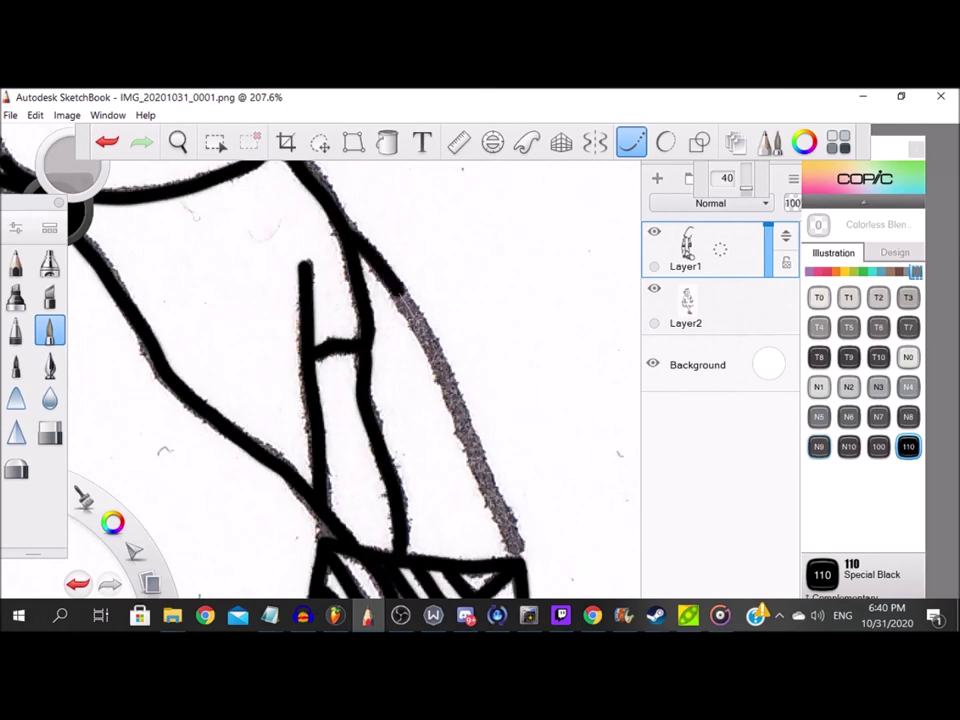
left_click_drag(400, 290, 472, 440)
scroll(520, 578, "down", 8)
Ink the front trouser leg with its hem, from the wheels down to below the knee.
scroll(340, 520, "up", 8)
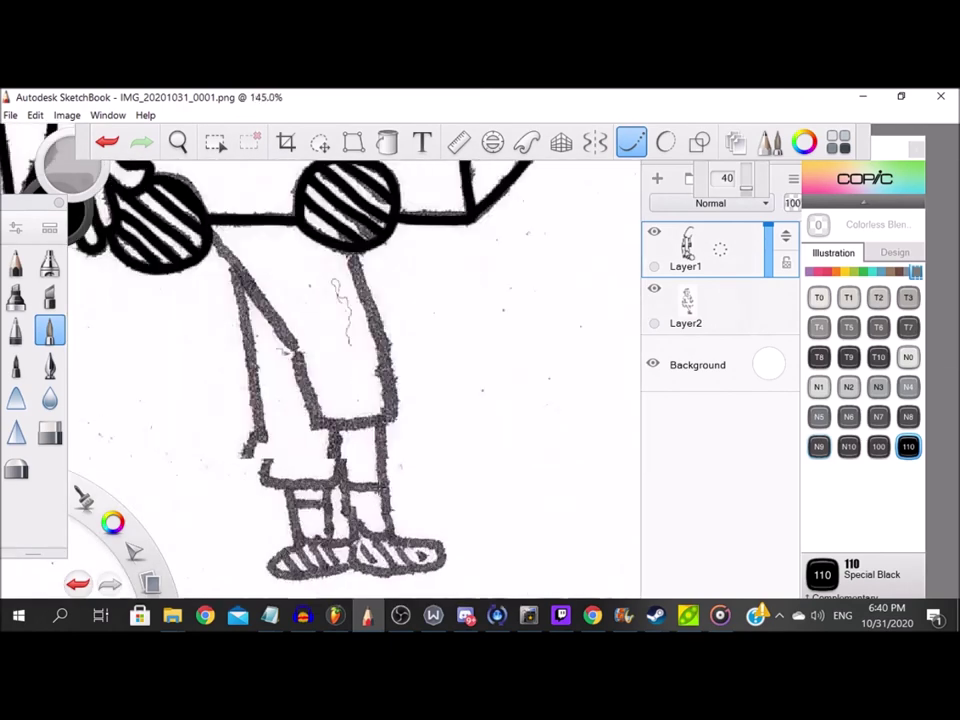
left_click_drag(200, 256, 281, 375)
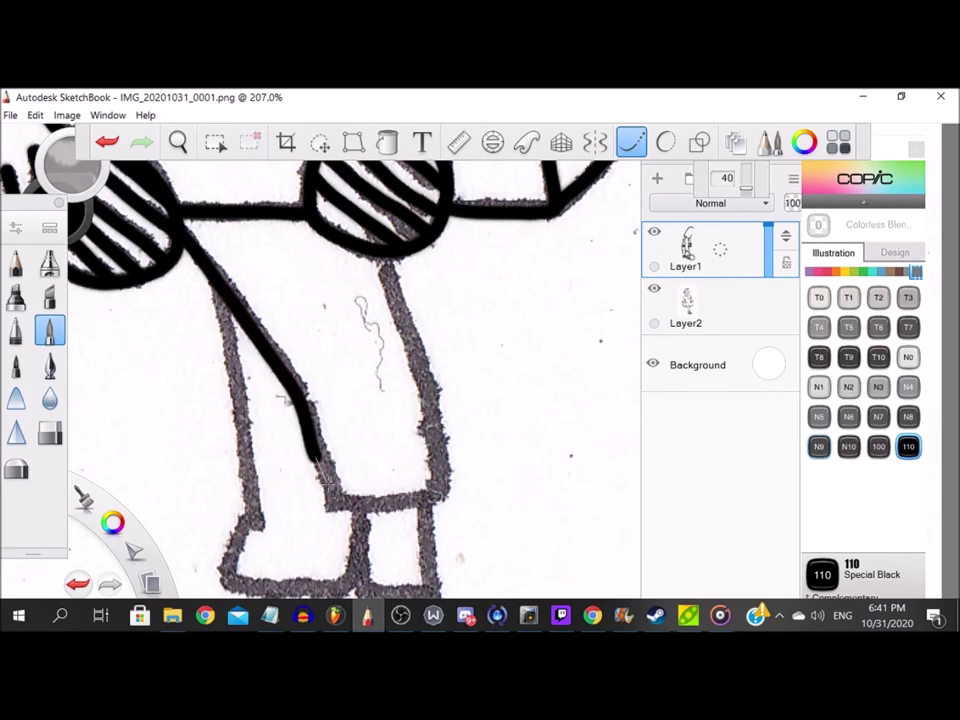
left_click_drag(434, 428, 377, 238)
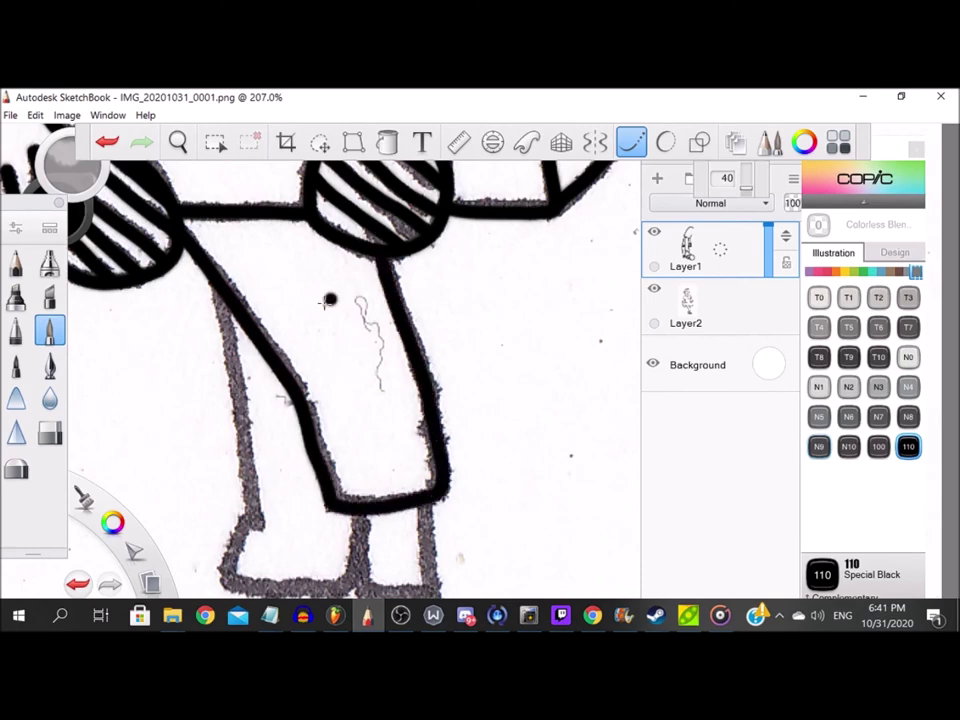
Ink the rear trouser leg and its flared cuff behind the front leg.
scroll(329, 300, "down", 3)
scroll(210, 240, "up", 2)
left_click_drag(203, 228, 237, 423)
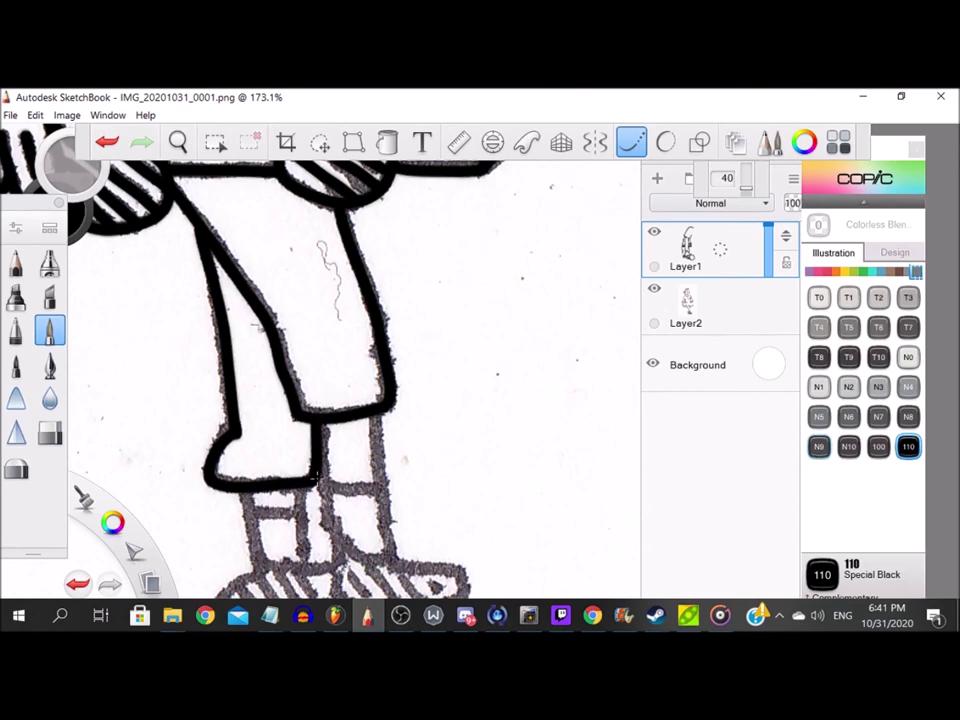
Ink the front sock below the trouser hem and the rear sock with its stripe and ankle line.
scroll(254, 327, "down", 3)
scroll(270, 340, "up", 5)
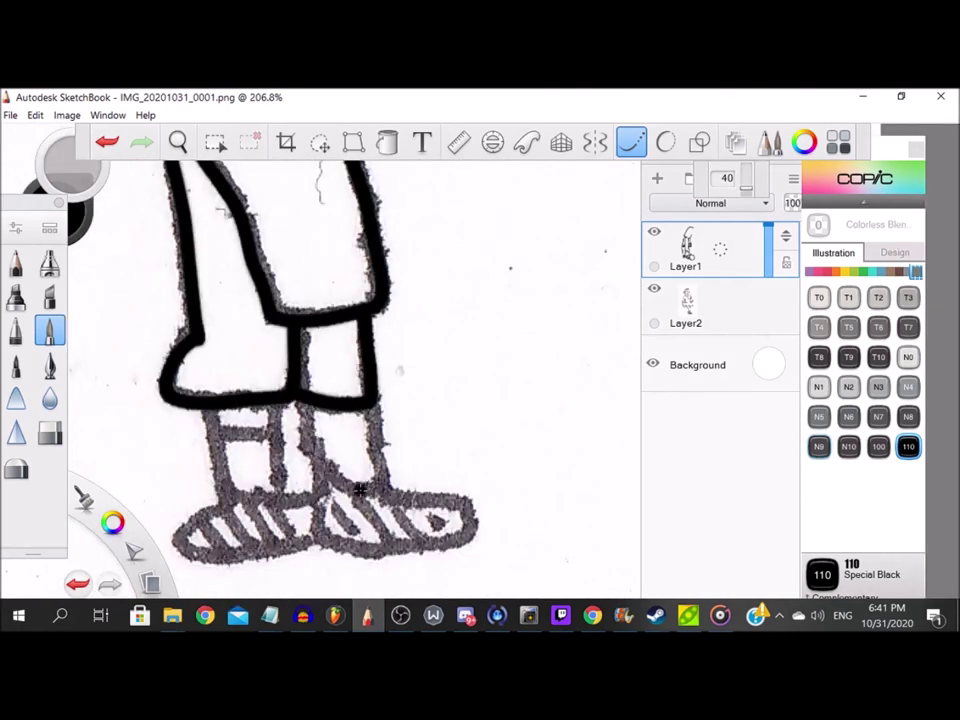
mouse_move(277, 345)
left_mouse_down()
mouse_move(326, 480)
mouse_move(372, 352)
left_mouse_up()
left_click_drag(143, 409, 256, 405)
left_click_drag(140, 365, 168, 508)
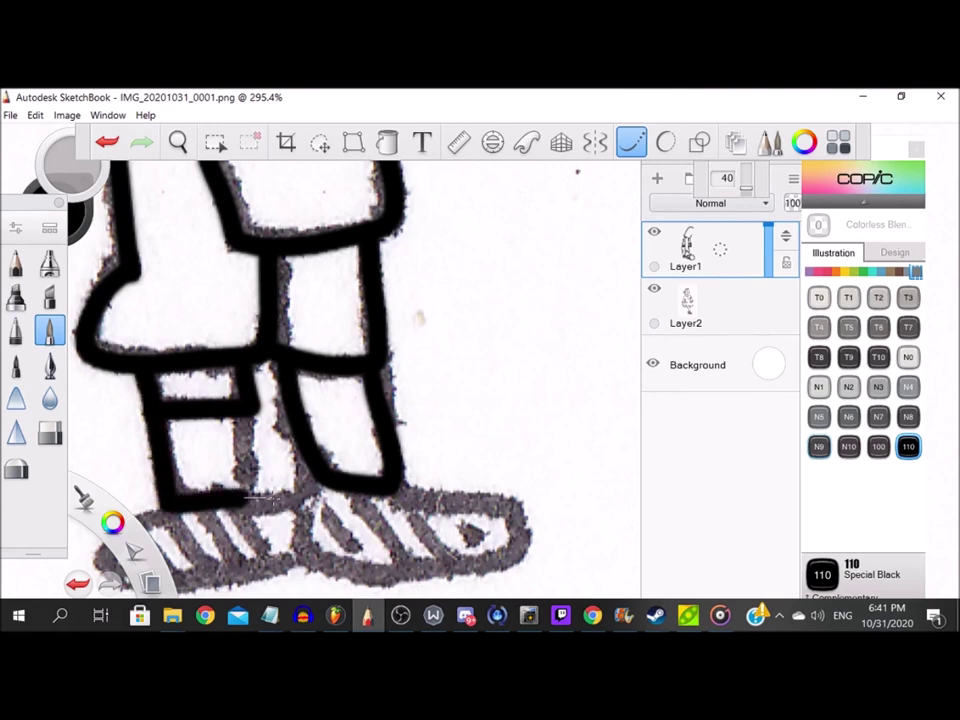
Ink both shoes with their outlines and diagonal stripes below the socks.
scroll(237, 390, "up", 1)
mouse_move(205, 420)
left_mouse_down()
mouse_move(135, 475)
mouse_move(320, 508)
mouse_move(390, 416)
mouse_move(377, 488)
mouse_move(642, 465)
mouse_move(456, 390)
left_mouse_up()
mouse_move(170, 456)
left_mouse_down()
mouse_move(228, 533)
mouse_move(259, 435)
mouse_move(294, 414)
mouse_move(439, 491)
mouse_move(501, 500)
left_mouse_up()
left_click_drag(491, 424, 532, 496)
scroll(366, 438, "down", 19)
scroll(368, 360, "up", 15)
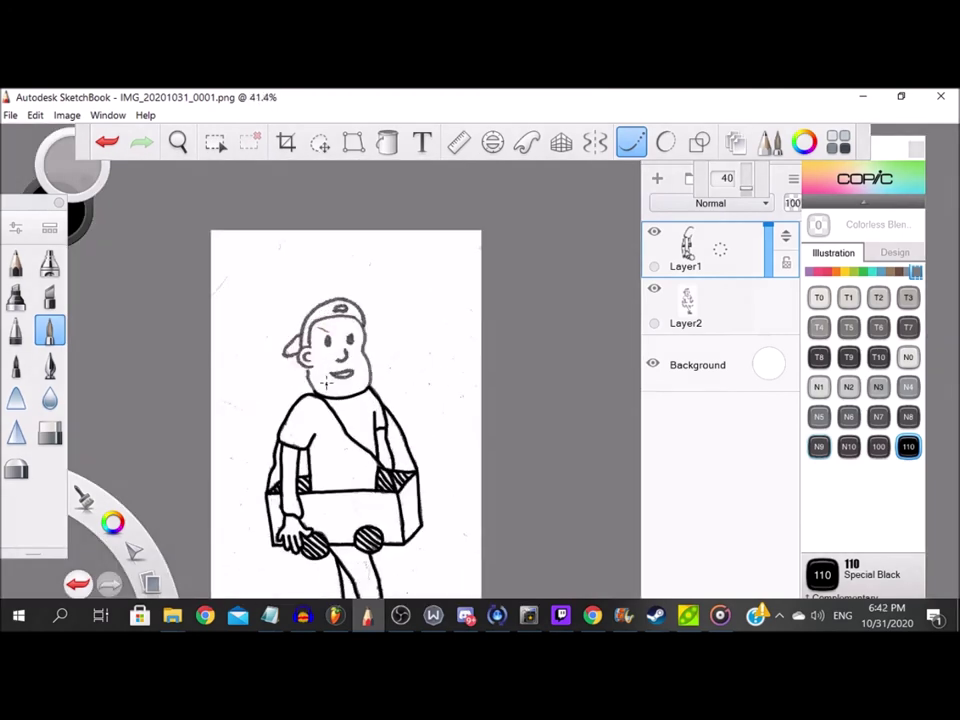
Ink the jaw line below the ear and the ear with its inner curve.
scroll(268, 429, "up", 1)
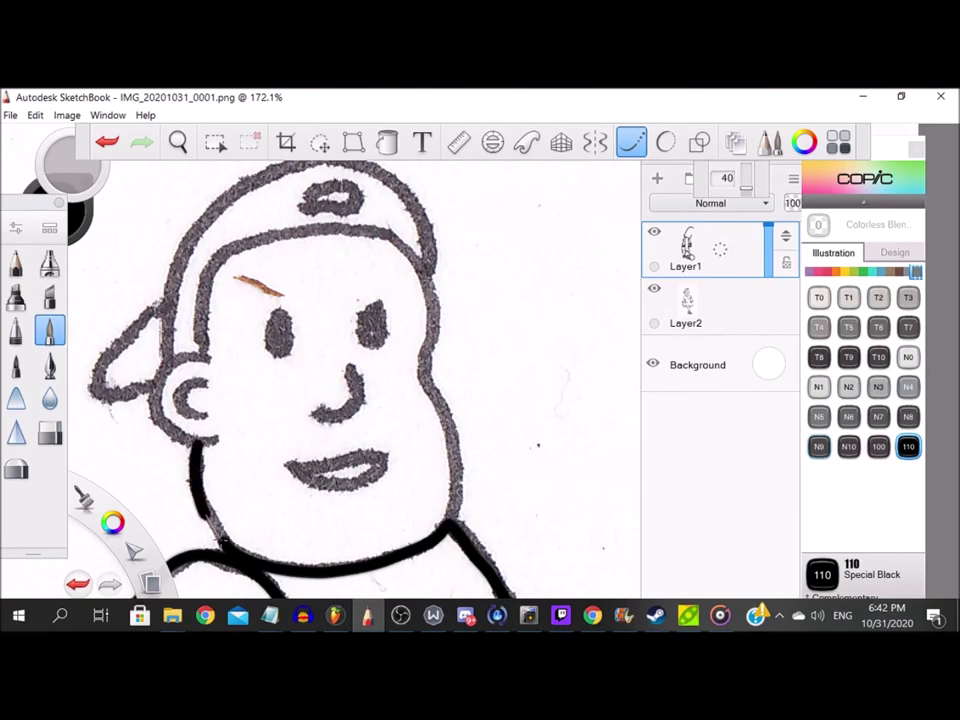
scroll(189, 437, "up", 3)
mouse_move(348, 332)
left_mouse_down()
mouse_move(296, 334)
mouse_move(305, 468)
mouse_move(389, 500)
left_mouse_up()
mouse_move(340, 383)
left_mouse_down()
mouse_move(268, 422)
mouse_move(361, 454)
left_mouse_up()
Ink the cap's lower edge across the forehead and the far side of the face down to the chin.
scroll(364, 458, "down", 5)
scroll(415, 320, "up", 4)
mouse_move(512, 266)
left_mouse_down()
mouse_move(420, 276)
mouse_move(297, 364)
mouse_move(298, 475)
left_mouse_up()
scroll(354, 380, "right", 3)
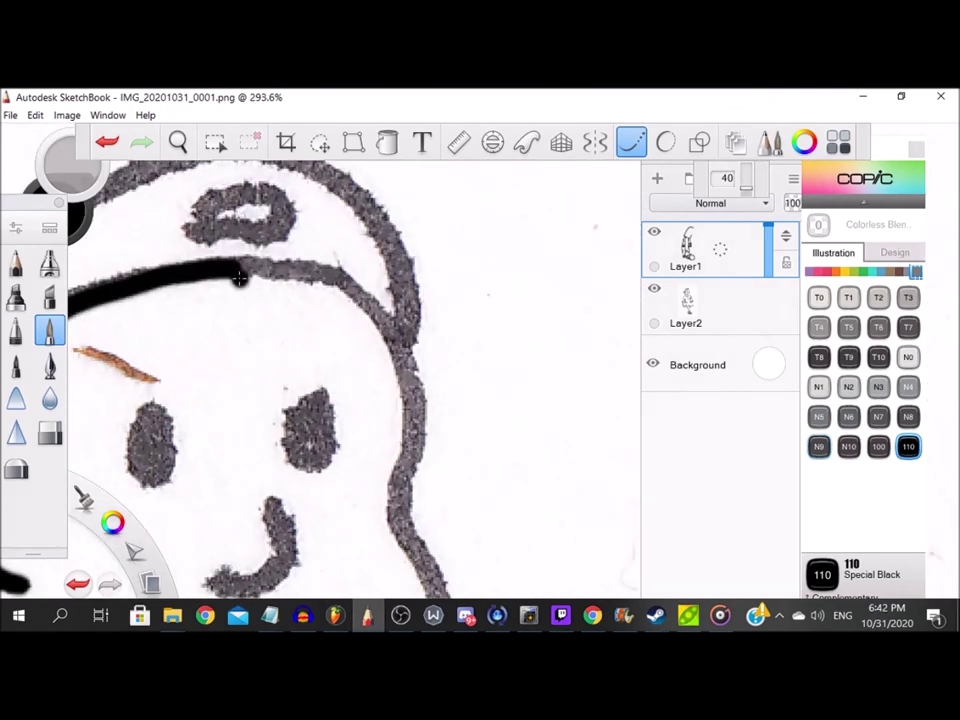
mouse_move(272, 264)
left_mouse_down()
mouse_move(385, 320)
mouse_move(395, 488)
left_mouse_up()
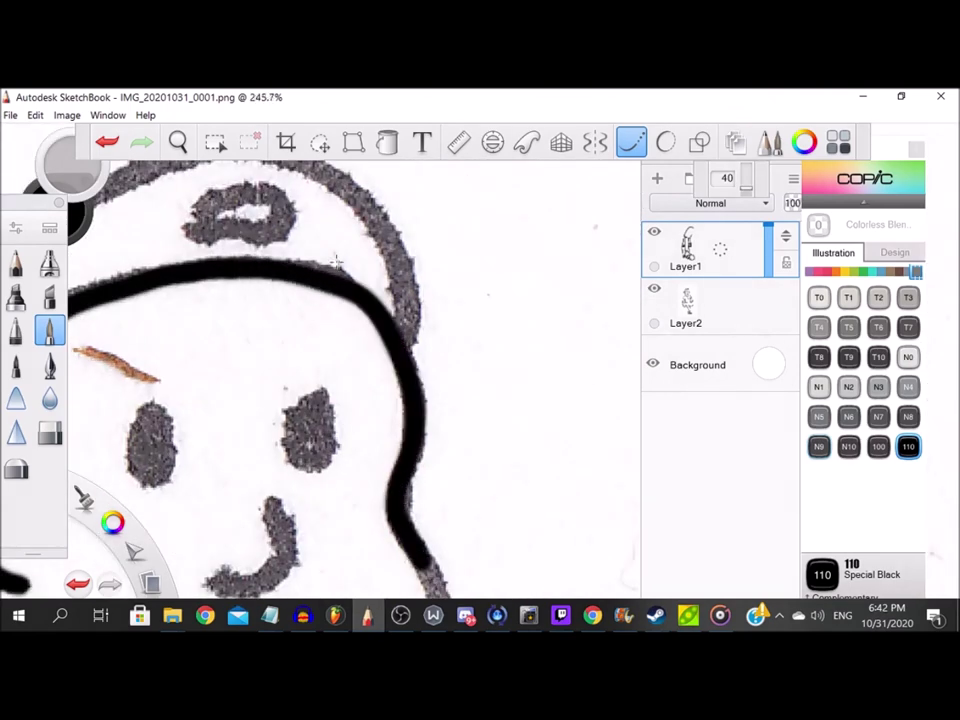
scroll(337, 262, "down", 3)
scroll(382, 565, "up", 4)
mouse_move(358, 282)
left_mouse_down()
mouse_move(386, 381)
mouse_move(364, 510)
left_mouse_up()
scroll(385, 505, "down", 4)
scroll(301, 203, "up", 1)
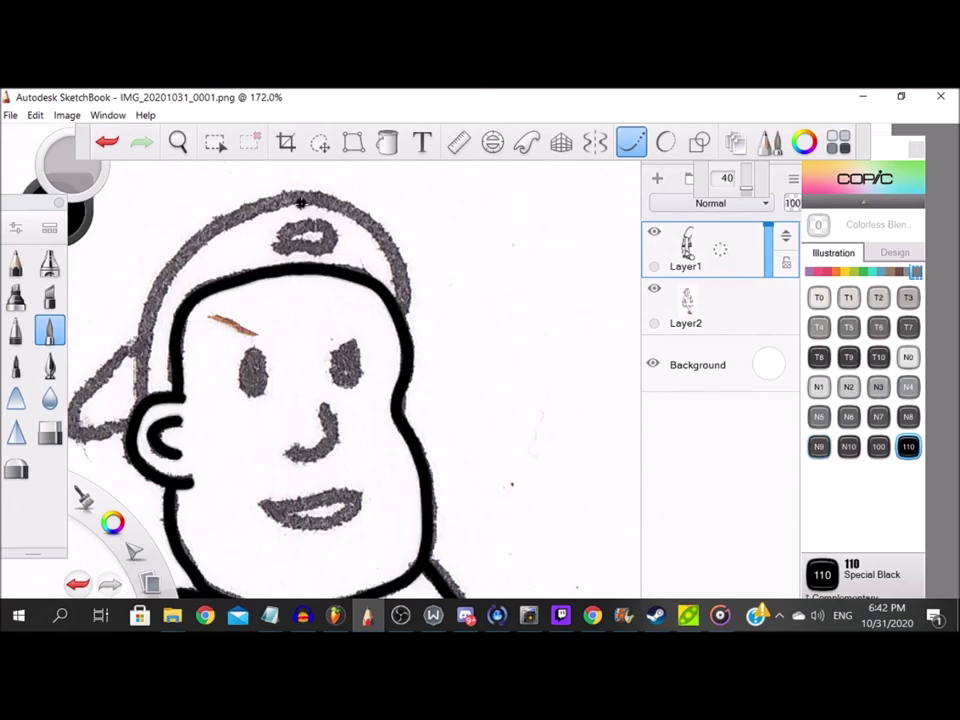
Ink the crown of the cap, its small oval emblem and the brim behind the head.
scroll(301, 203, "up", 1)
mouse_move(212, 395)
left_mouse_down()
mouse_move(240, 258)
mouse_move(412, 205)
left_mouse_up()
scroll(400, 250, "up", 6)
mouse_move(325, 338)
left_mouse_down()
mouse_move(536, 332)
mouse_move(347, 343)
left_mouse_up()
scroll(320, 335, "down", 12)
scroll(174, 396, "up", 10)
mouse_move(396, 414)
left_mouse_down()
mouse_move(236, 440)
mouse_move(300, 321)
mouse_move(437, 205)
left_mouse_up()
scroll(424, 360, "down", 3)
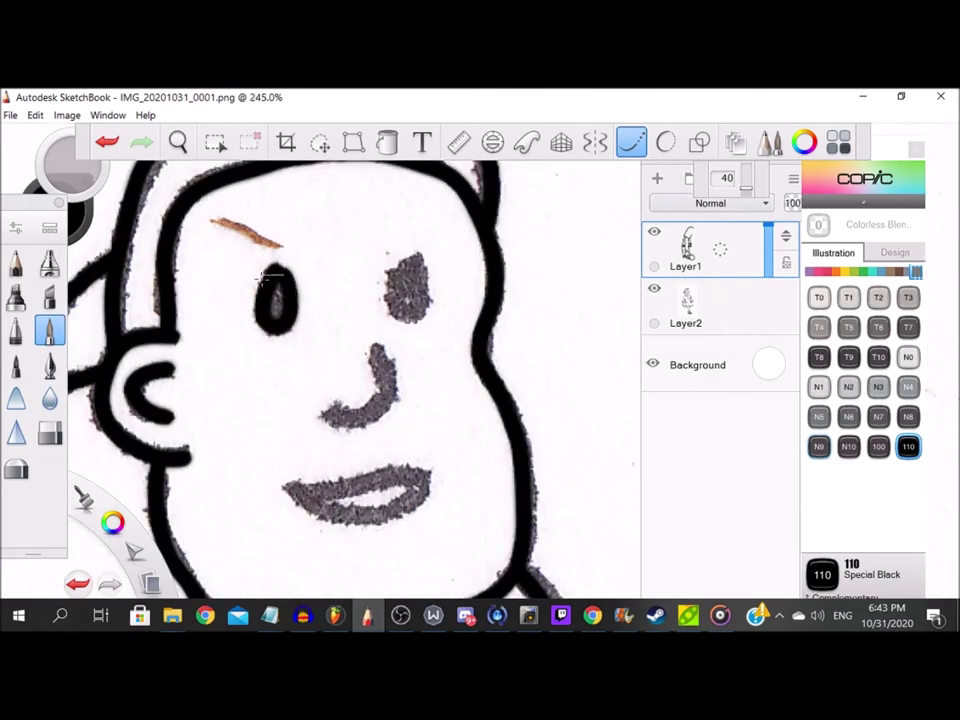
Ink the solid black eyes, the curved nose and the mouth.
scroll(418, 259, "up", 3)
mouse_move(416, 256)
left_mouse_down()
mouse_move(416, 358)
mouse_move(400, 268)
mouse_move(380, 354)
left_mouse_up()
scroll(381, 345, "down", 4)
scroll(381, 300, "up", 3)
left_click_drag(320, 372, 378, 271)
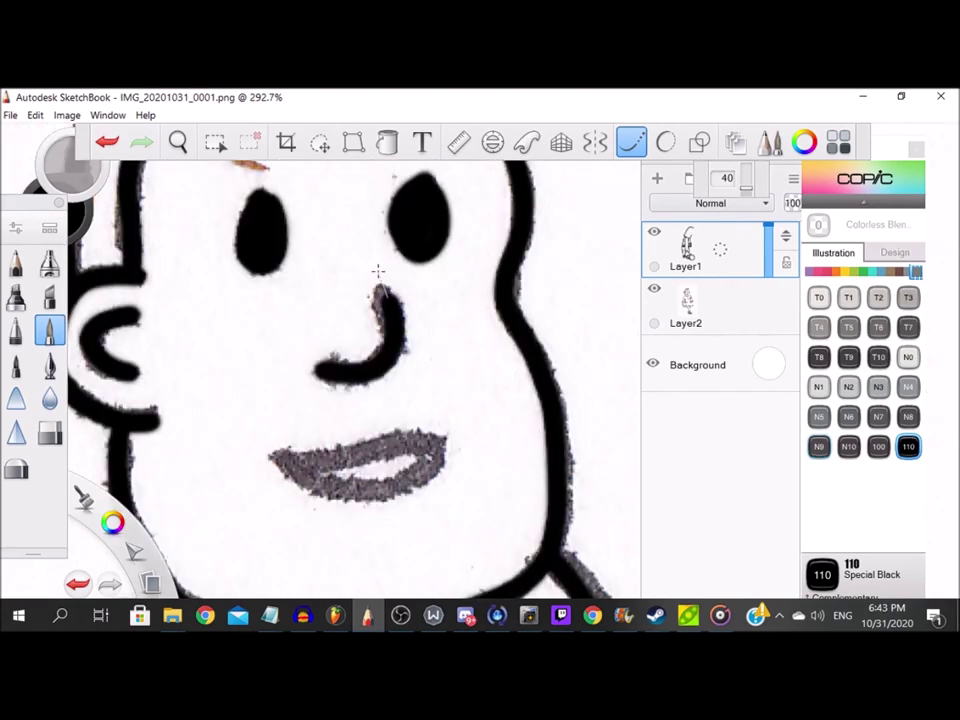
mouse_move(277, 456)
left_mouse_down()
mouse_move(446, 438)
mouse_move(398, 490)
mouse_move(444, 424)
left_mouse_up()
Hide the scanned sketch on Layer2 and toggle the Background's visibility off and on to check the inked figure.
scroll(443, 425, "down", 10)
scroll(443, 425, "up", 2)
left_click(654, 288)
left_click(653, 365)
left_click(654, 365)
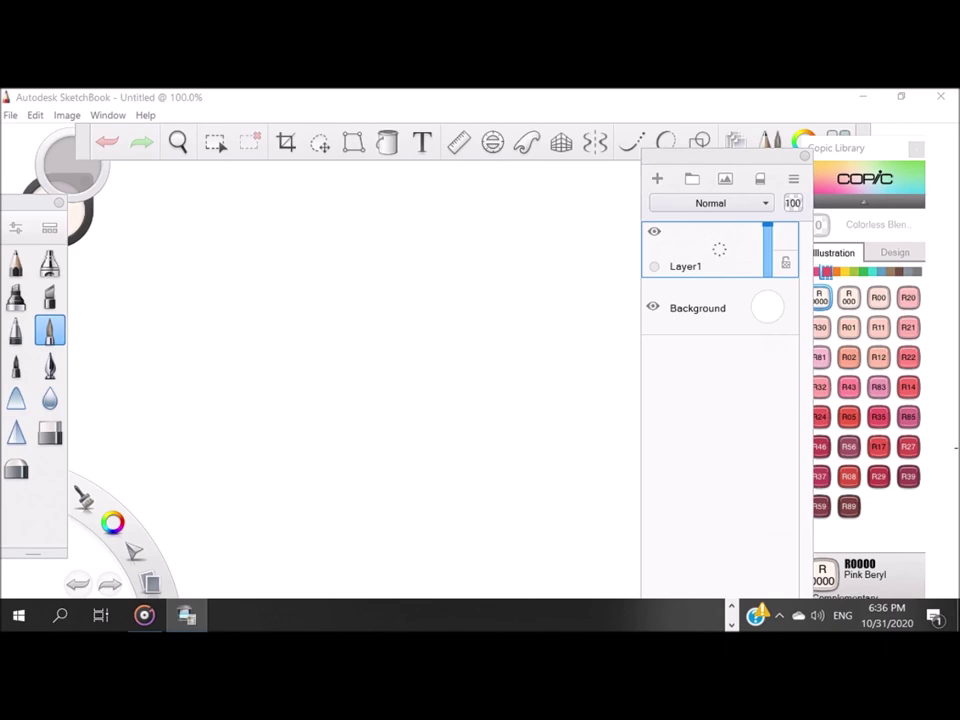
Open the scanned image IMG_20201031_0001 from the Documents folder in Autodesk SketchBook.
right_click(279, 485)
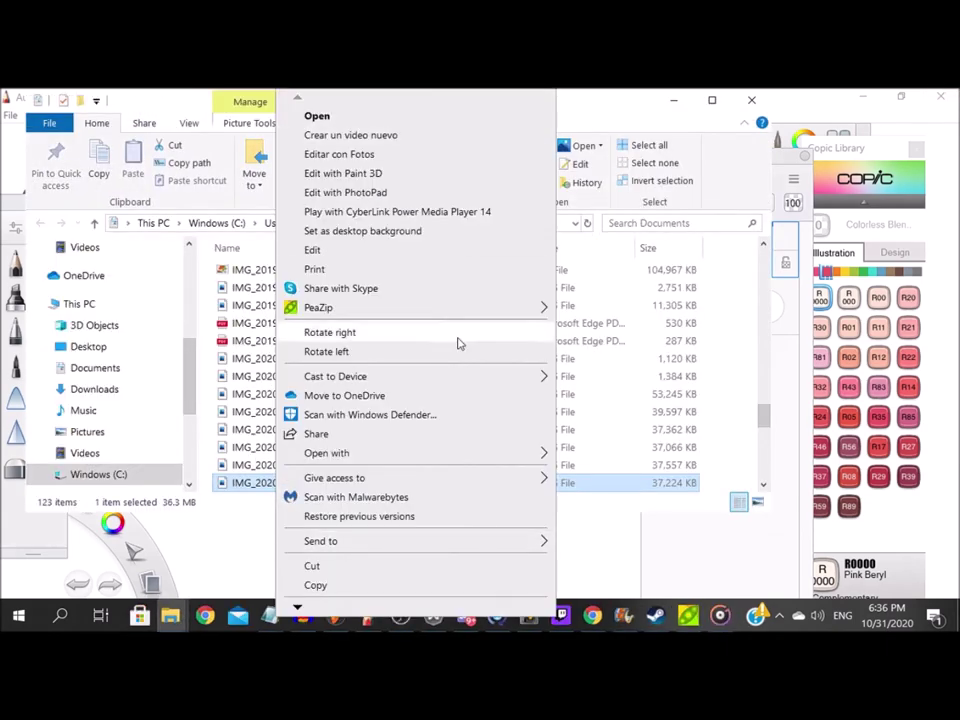
mouse_move(450, 457)
left_click(603, 407)
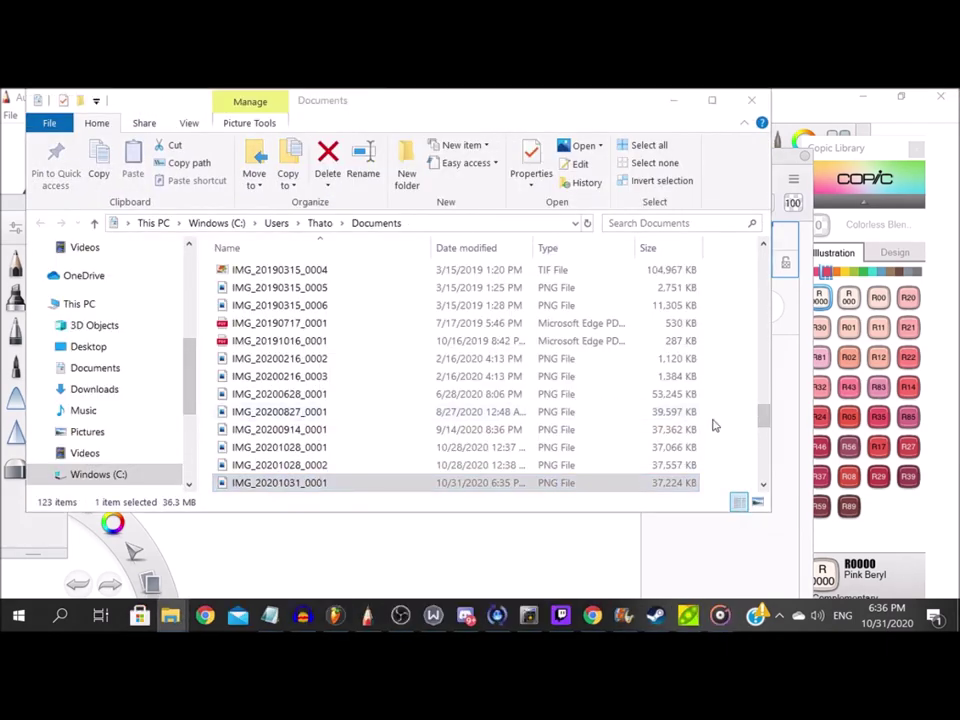
Crop the scan to the area around the character, about 1590 by 922 px.
scroll(385, 235, "up", 5)
left_click(286, 142)
left_click_drag(496, 408, 301, 296)
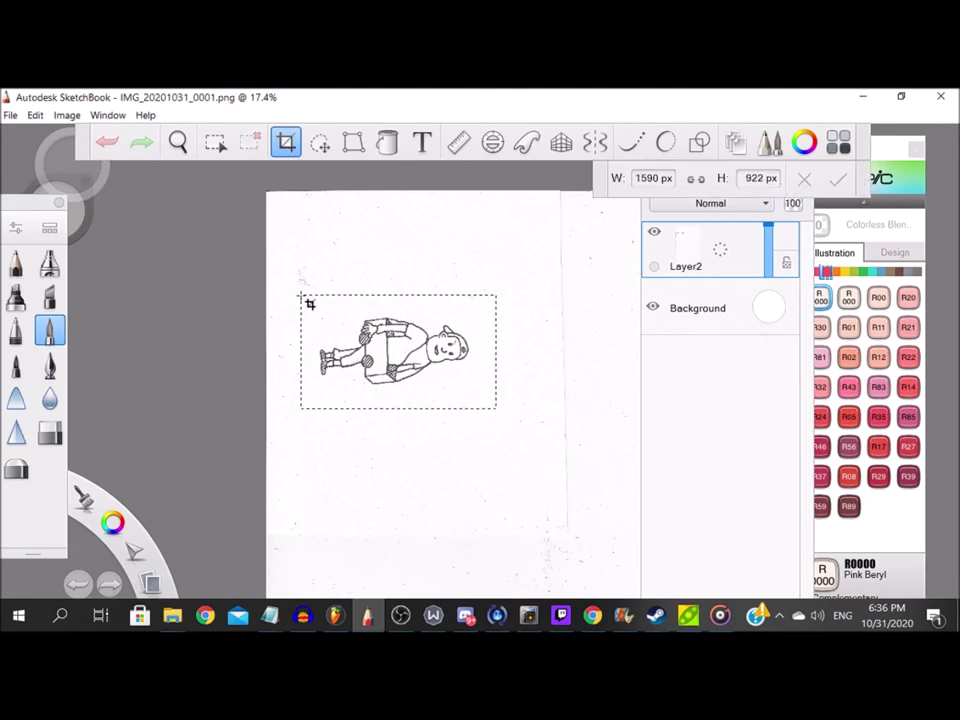
key("Return")
Rotate the cropped image in three 90-degree turns so that the character stands upright.
left_click(66, 115)
left_click(120, 238)
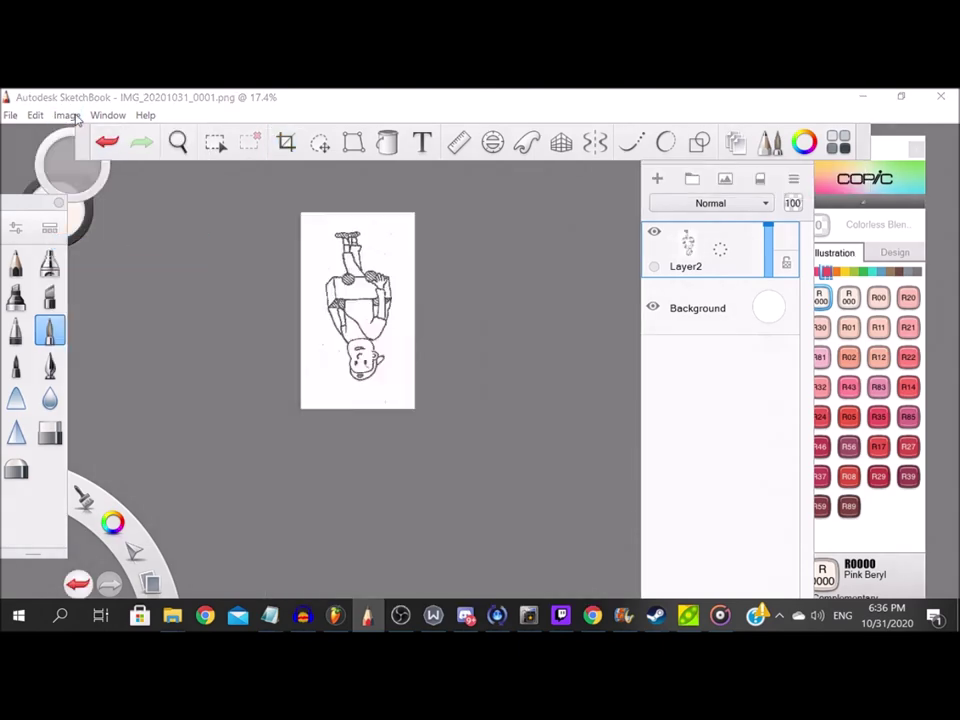
left_click(72, 116)
left_click(120, 240)
left_click(68, 116)
left_click(122, 241)
scroll(320, 280, "up", 3)
scroll(273, 306, "down", 1)
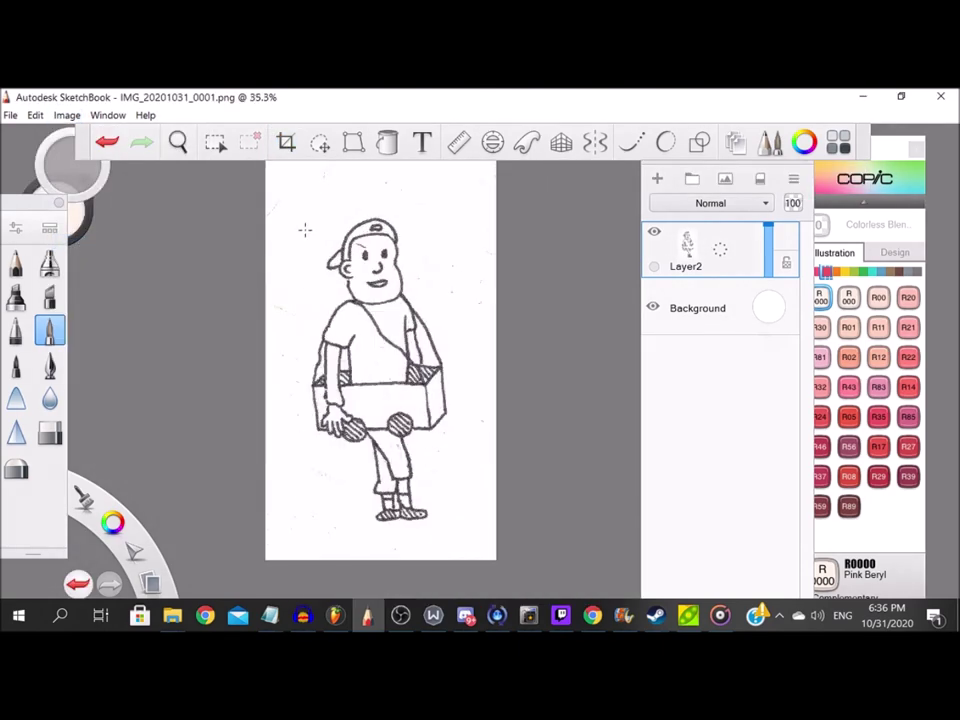
Add a new layer above the sketch and turn on Steady Stroke for the paintbrush.
left_click(657, 179)
left_click(626, 147)
double_click(47, 337)
left_click(633, 392)
key("ctrl+b")
Pick Copic color 110 Special Black and ink the near shoulder and short sleeve of the shirt.
scroll(369, 234, "up", 5)
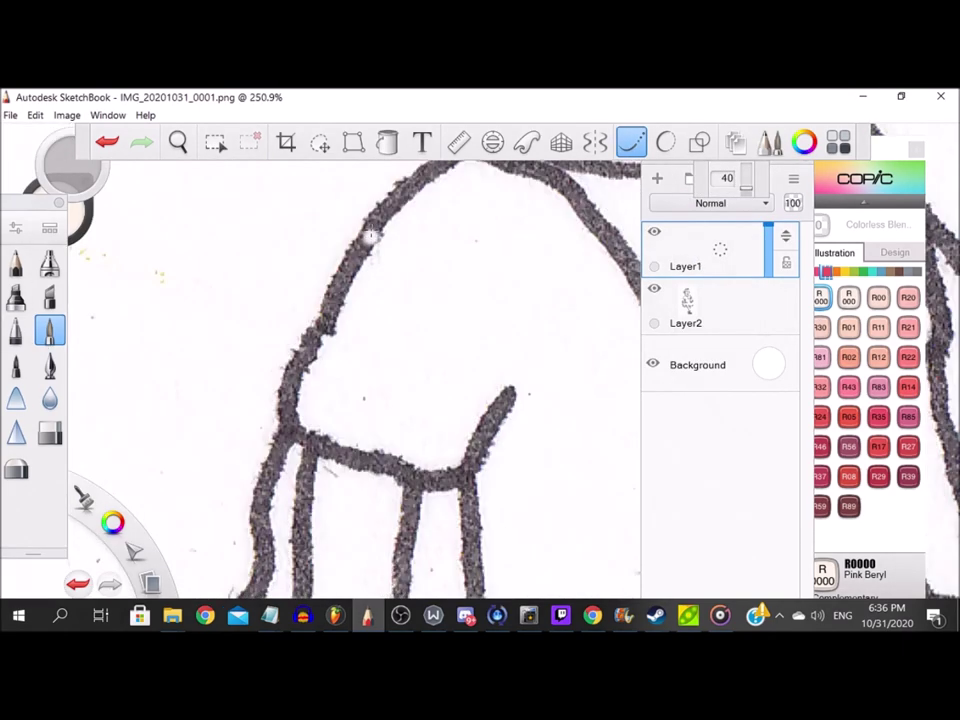
left_click(918, 273)
left_click(908, 447)
left_click_drag(384, 306, 337, 410)
mouse_move(511, 285)
left_mouse_down()
mouse_move(388, 257)
mouse_move(294, 384)
mouse_move(253, 476)
mouse_move(365, 583)
left_mouse_up()
left_click_drag(460, 494, 477, 471)
Ink both edges of the near arm from the sleeve down to the wrist.
scroll(420, 410, "down", 9)
scroll(392, 550, "up", 8)
left_click_drag(336, 262, 341, 408)
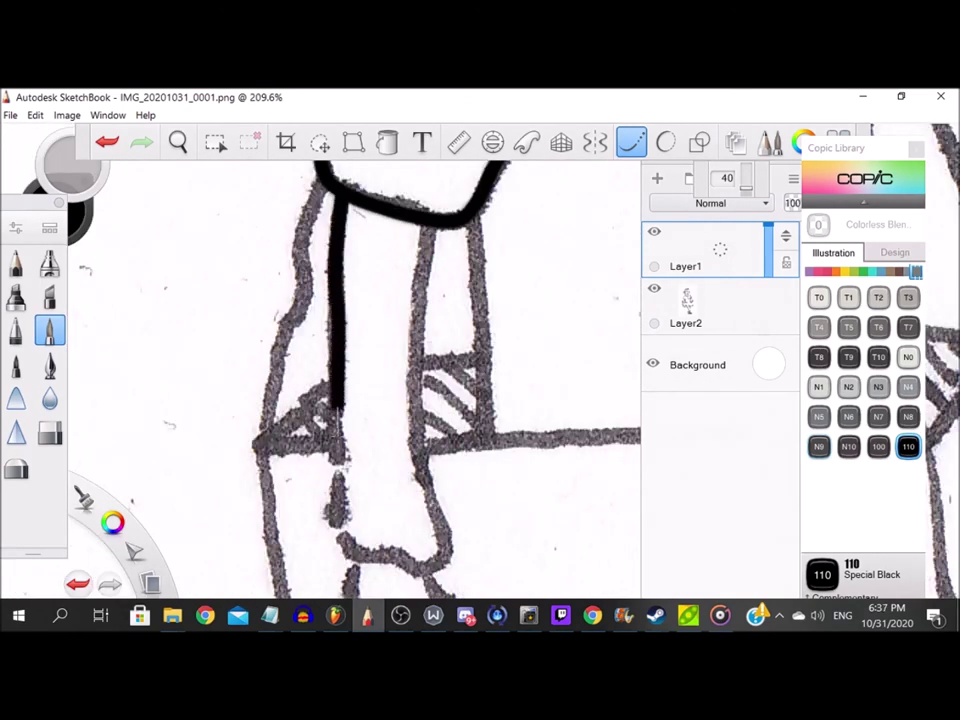
mouse_move(441, 509)
left_mouse_down()
mouse_move(416, 343)
mouse_move(431, 199)
left_mouse_up()
Ink the near hand with its fingers, and the strap and box side behind the arm.
scroll(395, 220, "down", 5)
scroll(366, 360, "up", 7)
mouse_move(302, 288)
left_mouse_down()
mouse_move(268, 375)
mouse_move(318, 508)
mouse_move(325, 382)
left_mouse_up()
mouse_move(377, 543)
left_mouse_down()
mouse_move(403, 499)
mouse_move(417, 403)
mouse_move(506, 378)
mouse_move(416, 306)
mouse_move(408, 268)
left_mouse_up()
scroll(375, 266, "down", 6)
scroll(380, 262, "up", 1)
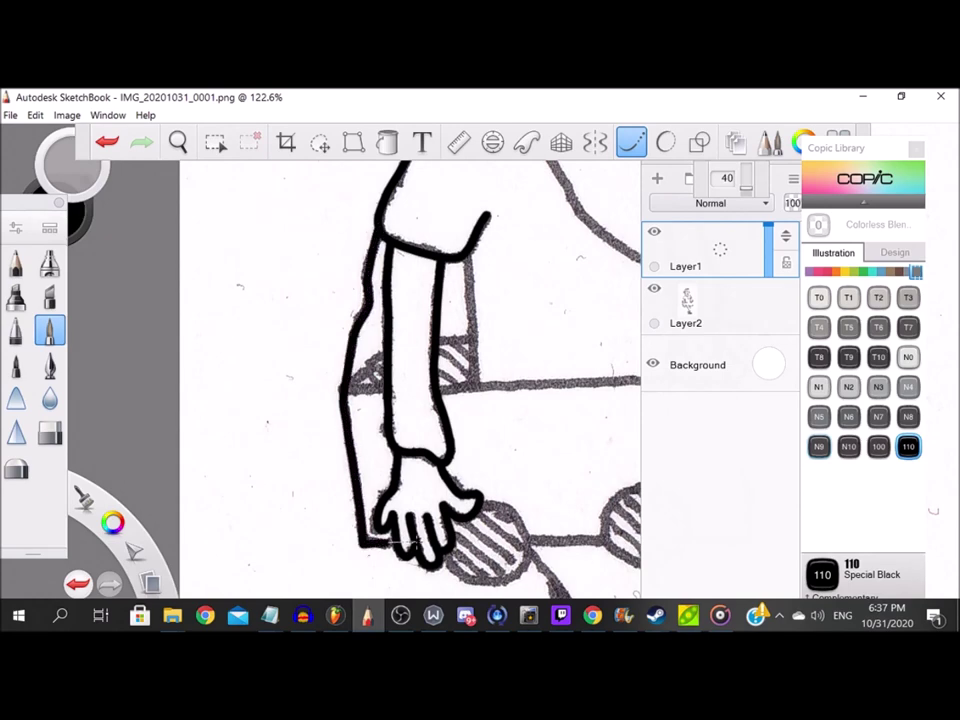
Ink the small hatched corner of the box interior between the outer strap and the arm.
scroll(370, 345, "up", 5)
left_click_drag(279, 482, 450, 473)
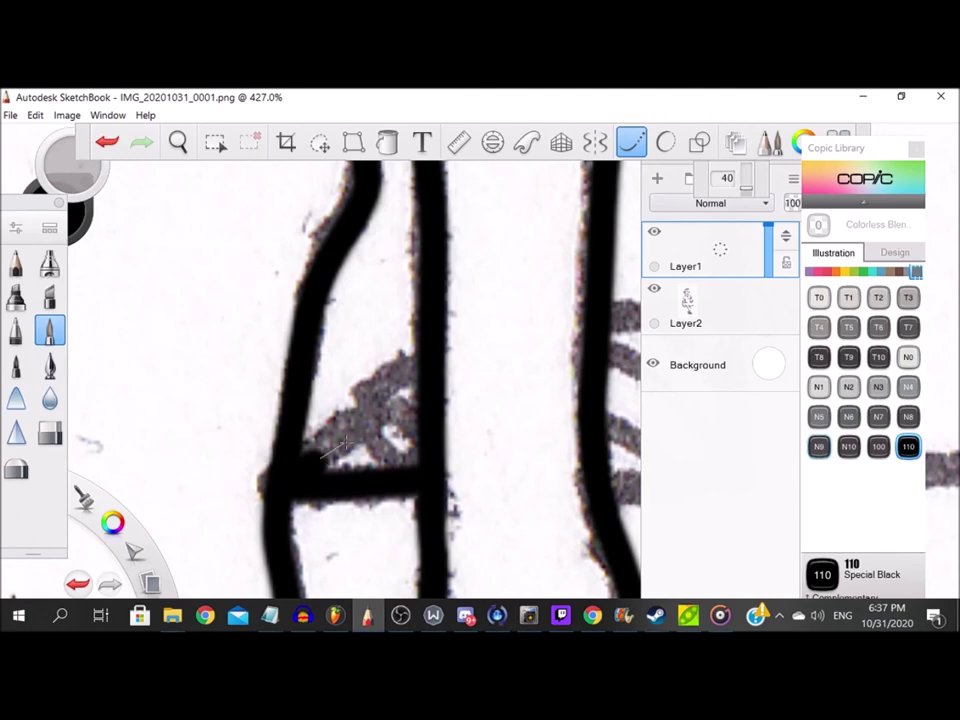
left_click_drag(302, 458, 412, 382)
scroll(436, 483, "down", 1)
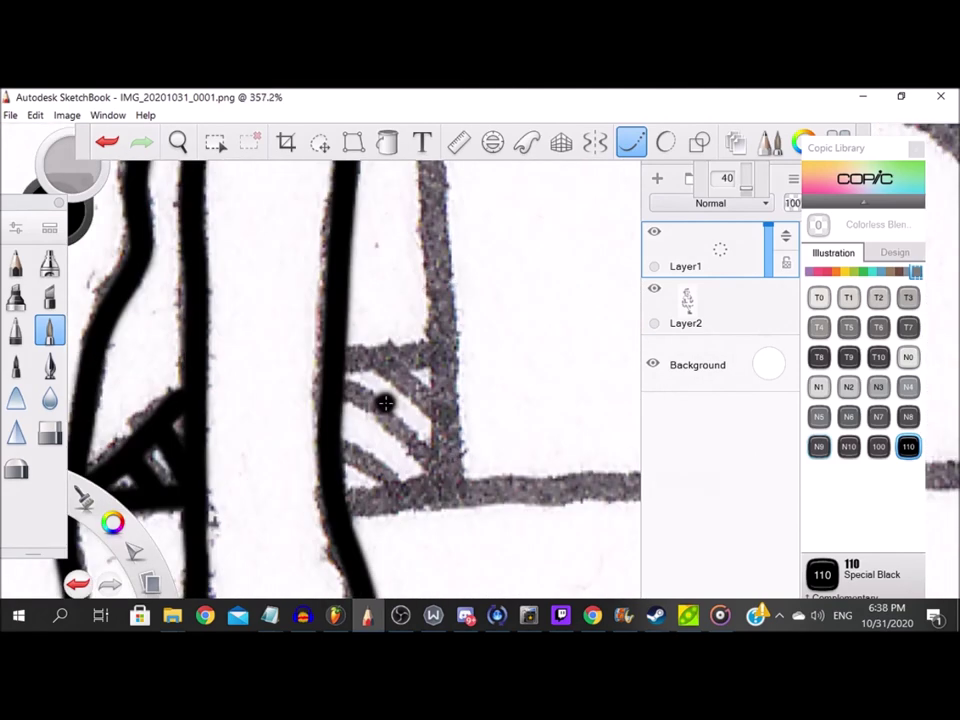
Ink the hatched box interior between the arm and the torso, and the shirt's side line above it.
scroll(381, 403, "up", 1)
left_click_drag(338, 350, 452, 340)
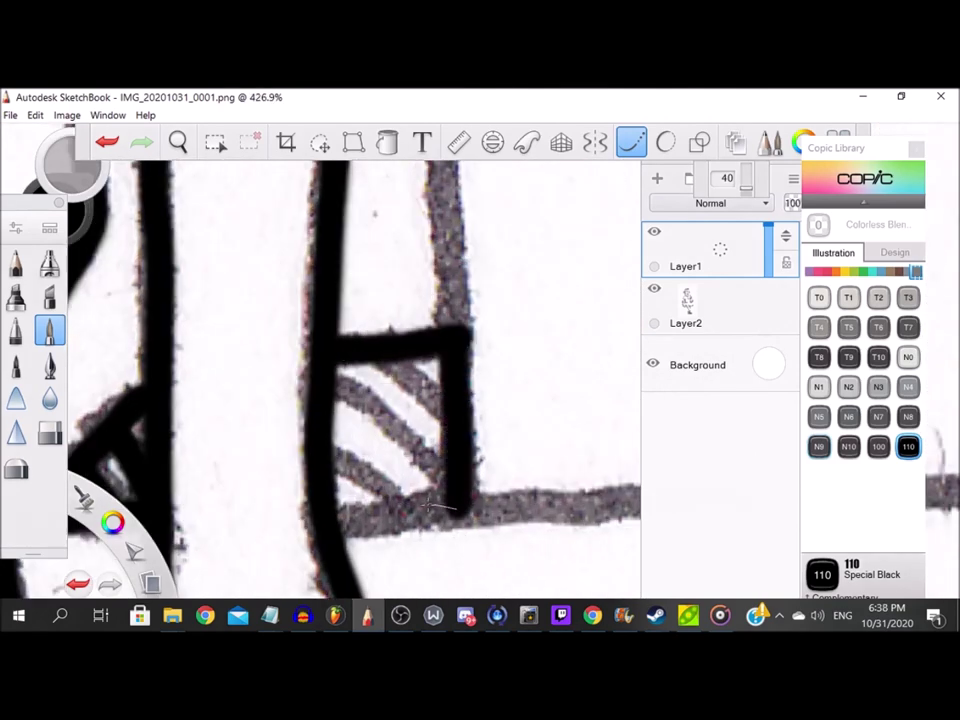
left_click_drag(428, 505, 311, 523)
left_click_drag(326, 450, 412, 511)
left_click_drag(383, 421, 457, 502)
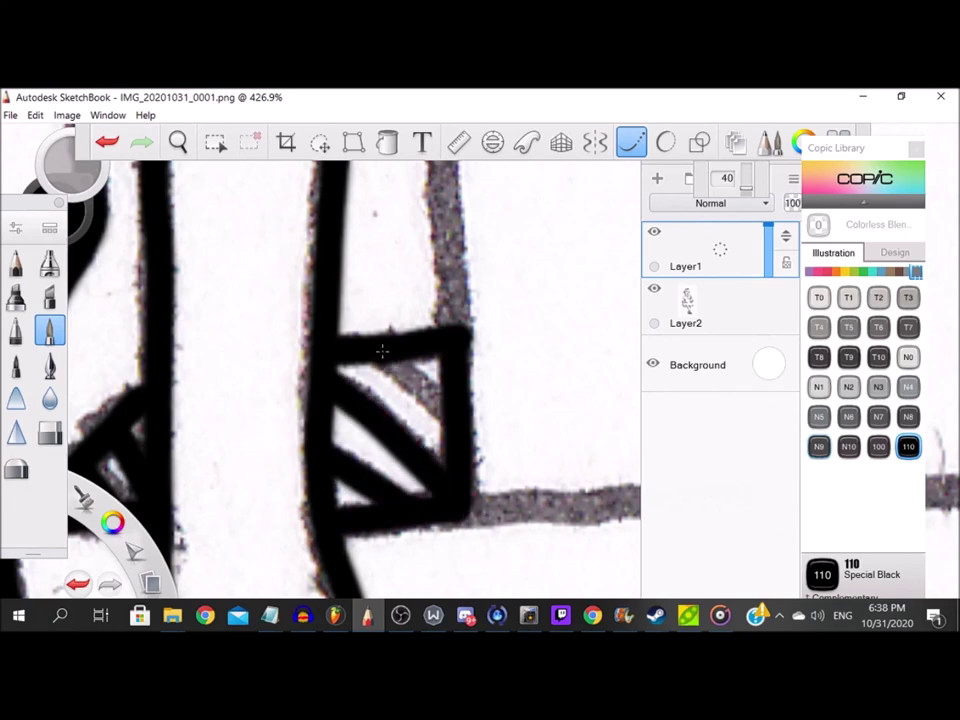
left_click_drag(383, 352, 458, 426)
scroll(391, 378, "down", 3)
scroll(403, 259, "up", 2)
left_click_drag(404, 268, 421, 494)
Ink the wheel beside the hand with its outline and diagonal hatching, undoing one stray stroke.
scroll(421, 490, "down", 6)
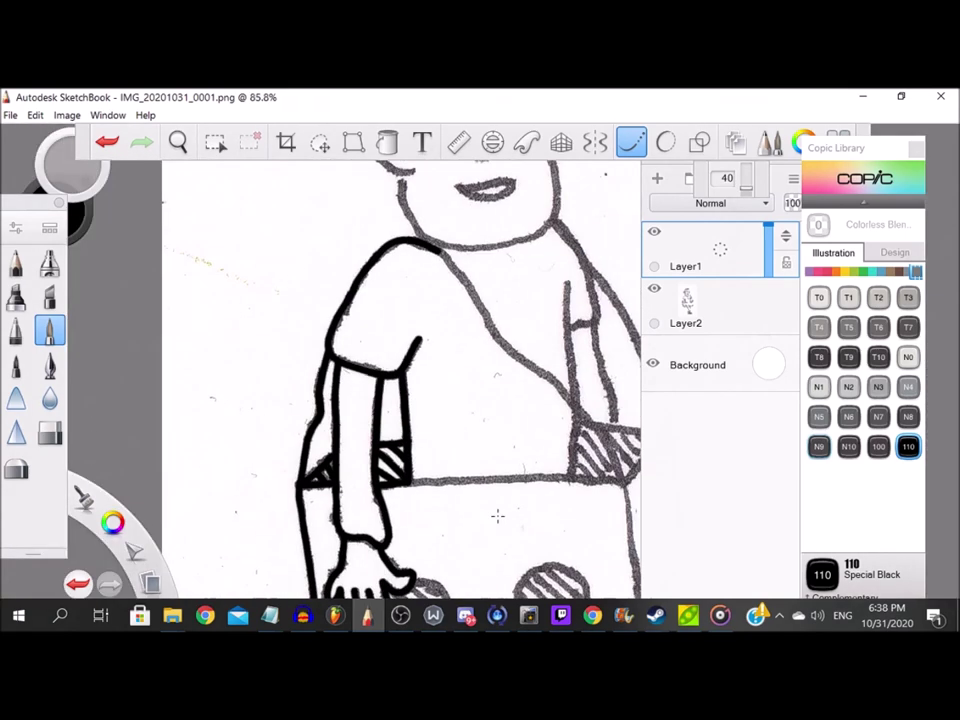
scroll(400, 470, "up", 7)
mouse_move(291, 439)
left_mouse_down()
mouse_move(495, 455)
mouse_move(428, 246)
mouse_move(300, 300)
left_mouse_up()
left_click_drag(290, 395, 413, 475)
mouse_move(294, 335)
left_mouse_down()
mouse_move(483, 505)
mouse_move(371, 398)
mouse_move(433, 443)
left_mouse_up()
key("ctrl+z")
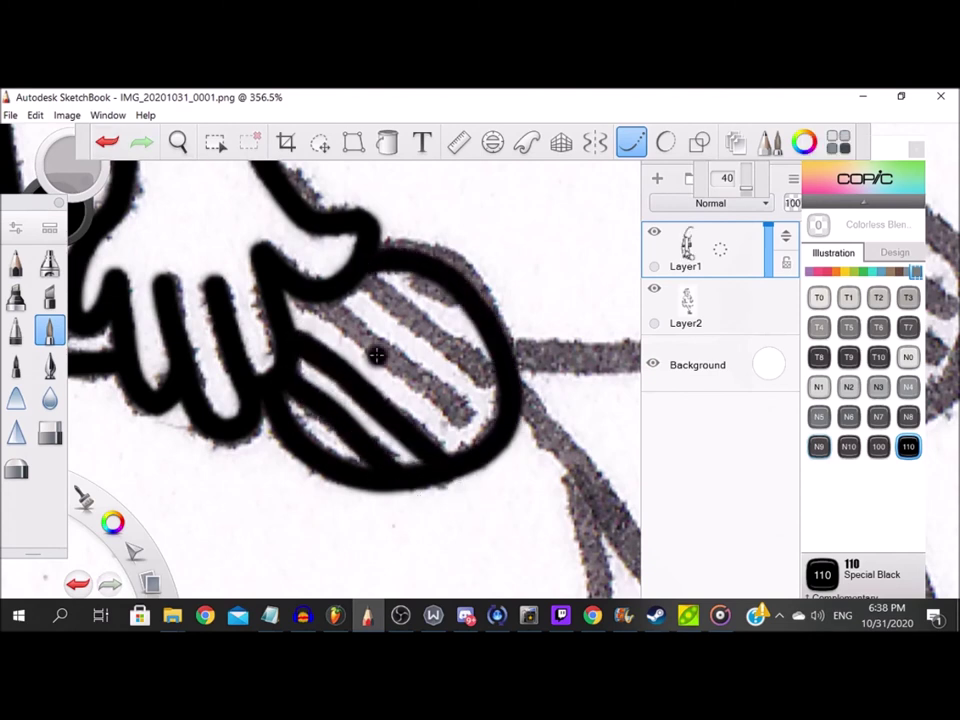
left_click_drag(332, 316, 489, 446)
left_click_drag(362, 274, 495, 394)
left_click_drag(403, 268, 508, 351)
Ink the box's bottom edge between the wheels and the second wheel with its diagonal hatching.
scroll(508, 351, "down", 2)
scroll(405, 319, "up", 1)
left_click_drag(207, 345, 454, 346)
scroll(454, 340, "up", 1)
mouse_move(292, 271)
left_mouse_down()
mouse_move(202, 357)
mouse_move(215, 478)
mouse_move(415, 506)
mouse_move(465, 312)
mouse_move(276, 272)
left_mouse_up()
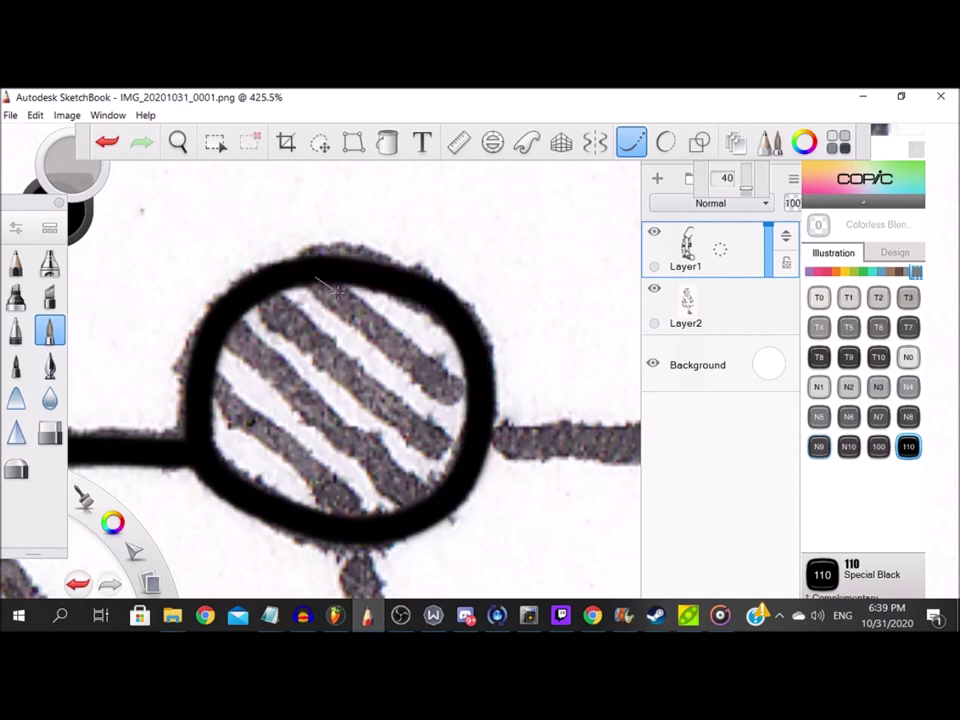
left_click_drag(338, 290, 473, 391)
mouse_move(264, 297)
left_mouse_down()
mouse_move(292, 316)
mouse_move(384, 403)
mouse_move(472, 450)
left_mouse_up()
left_click_drag(253, 352, 446, 492)
left_click_drag(217, 385, 407, 504)
Ink the box's bottom edge past the second wheel and the vertical front corner edge.
scroll(480, 440, "up", 1)
mouse_move(482, 438)
left_mouse_down()
mouse_move(253, 403)
mouse_move(531, 412)
mouse_move(506, 222)
mouse_move(481, 248)
left_mouse_up()
scroll(500, 260, "down", 3)
scroll(485, 188, "up", 2)
left_click_drag(464, 185, 514, 470)
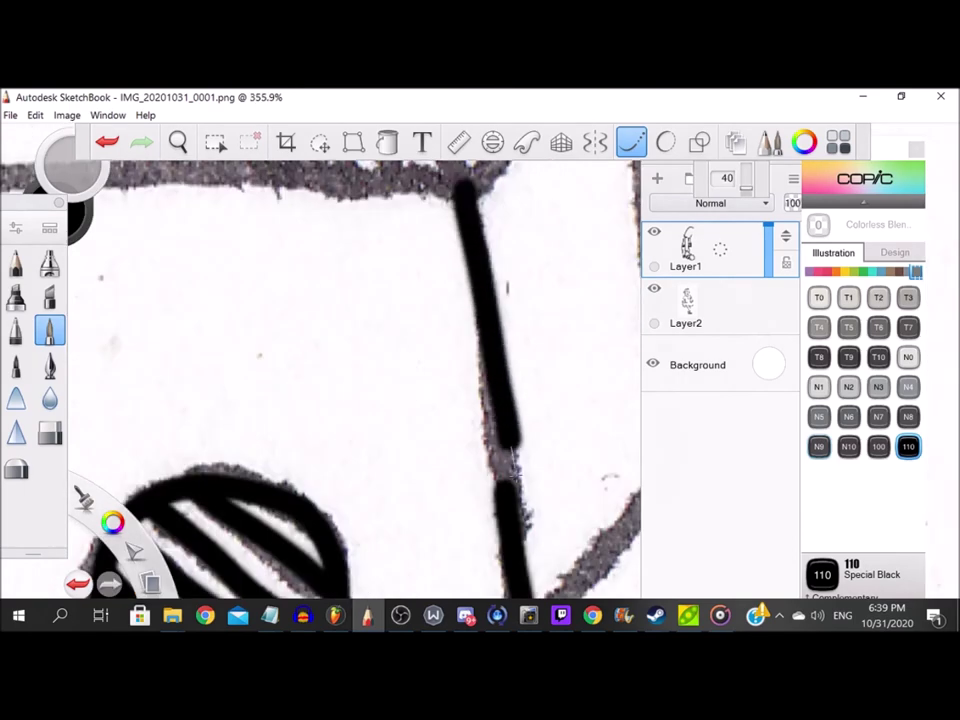
Ink the slanted lower edge and the far vertical edge of the box's end face.
scroll(508, 476, "down", 3)
scroll(600, 530, "up", 4)
mouse_move(628, 382)
left_mouse_down()
mouse_move(514, 504)
mouse_move(431, 582)
left_mouse_up()
scroll(492, 386, "down", 8)
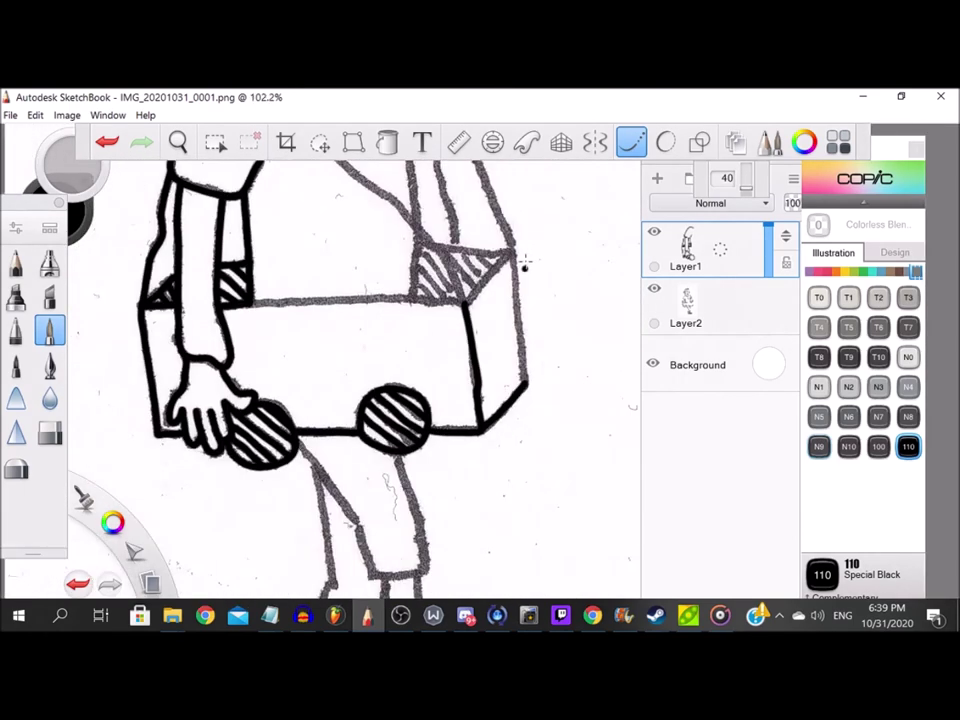
scroll(528, 255, "up", 4)
left_click_drag(493, 256, 505, 412)
Ink the outline of the box's open interior at the far end, from the slanted rim to the torso.
scroll(465, 289, "up", 5)
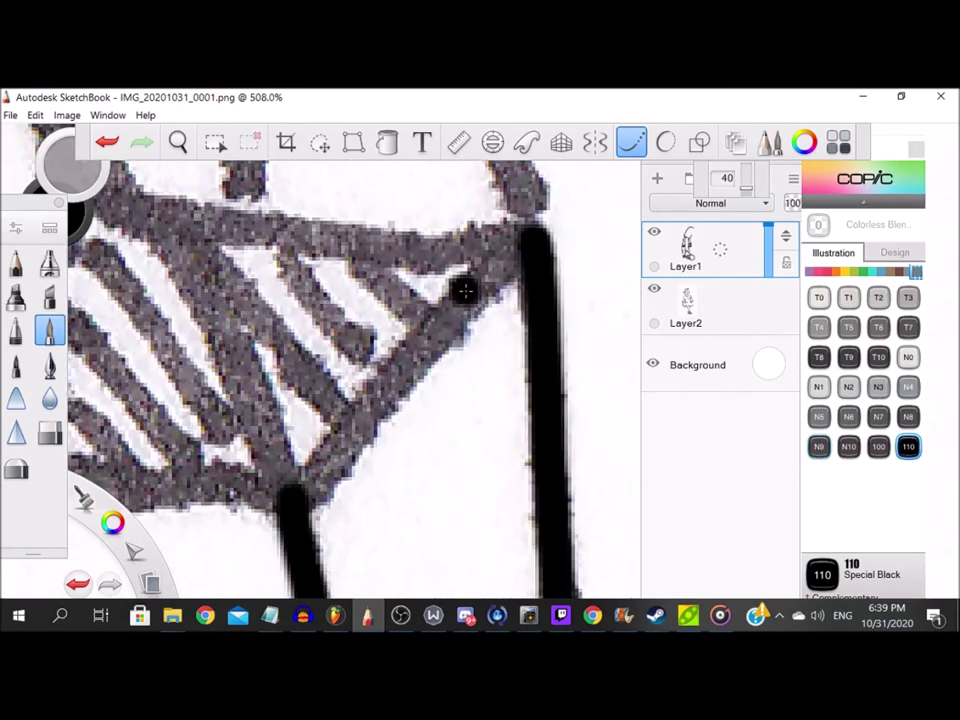
left_click_drag(296, 489, 512, 250)
scroll(360, 320, "down", 4)
scroll(359, 320, "up", 2)
mouse_move(231, 240)
left_mouse_down()
mouse_move(492, 285)
mouse_move(561, 272)
left_mouse_up()
mouse_move(215, 240)
left_mouse_down()
mouse_move(226, 270)
mouse_move(210, 350)
mouse_move(207, 462)
mouse_move(240, 430)
mouse_move(288, 445)
mouse_move(395, 462)
left_mouse_up()
Fill the far-end box interior with diagonal hatching and ink its inner corner line.
scroll(360, 381, "down", 2)
scroll(195, 407, "up", 3)
left_click_drag(195, 407, 285, 460)
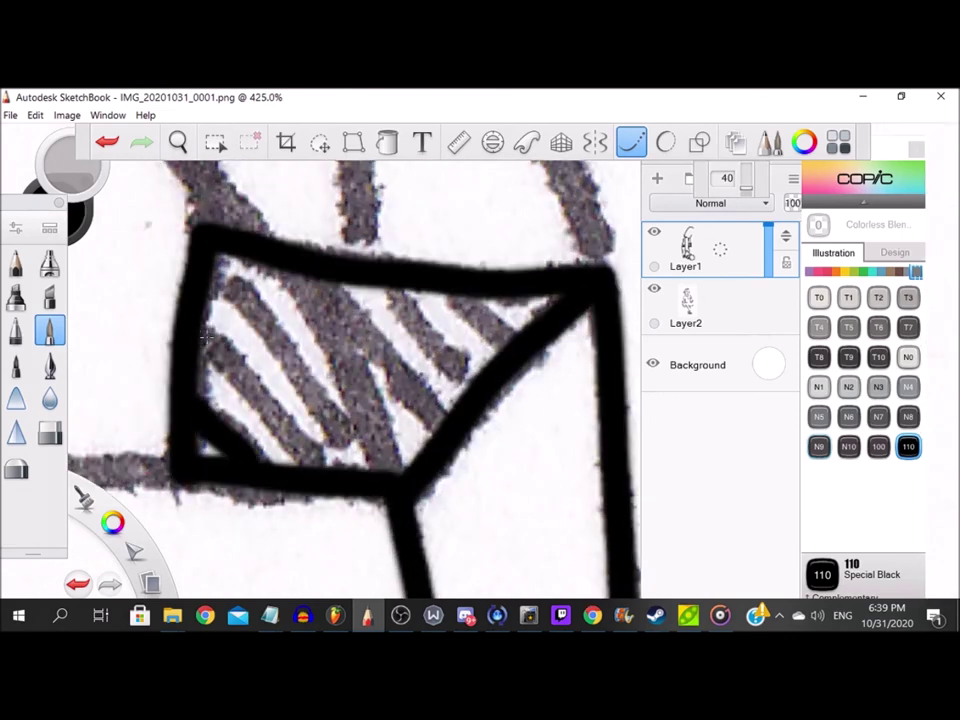
left_click_drag(204, 332, 344, 462)
left_click_drag(214, 262, 386, 471)
left_click_drag(349, 292, 450, 428)
left_click_drag(388, 291, 474, 394)
left_click_drag(456, 290, 516, 356)
scroll(255, 295, "up", 1)
mouse_move(286, 265)
left_mouse_down()
mouse_move(332, 297)
mouse_move(402, 488)
left_mouse_up()
Ink the diagonal strap across the chest from the near shoulder to the box interior.
scroll(388, 438, "down", 5)
scroll(280, 290, "up", 4)
mouse_move(138, 197)
left_mouse_down()
mouse_move(322, 344)
mouse_move(407, 447)
left_mouse_up()
scroll(427, 450, "down", 7)
scroll(310, 301, "up", 4)
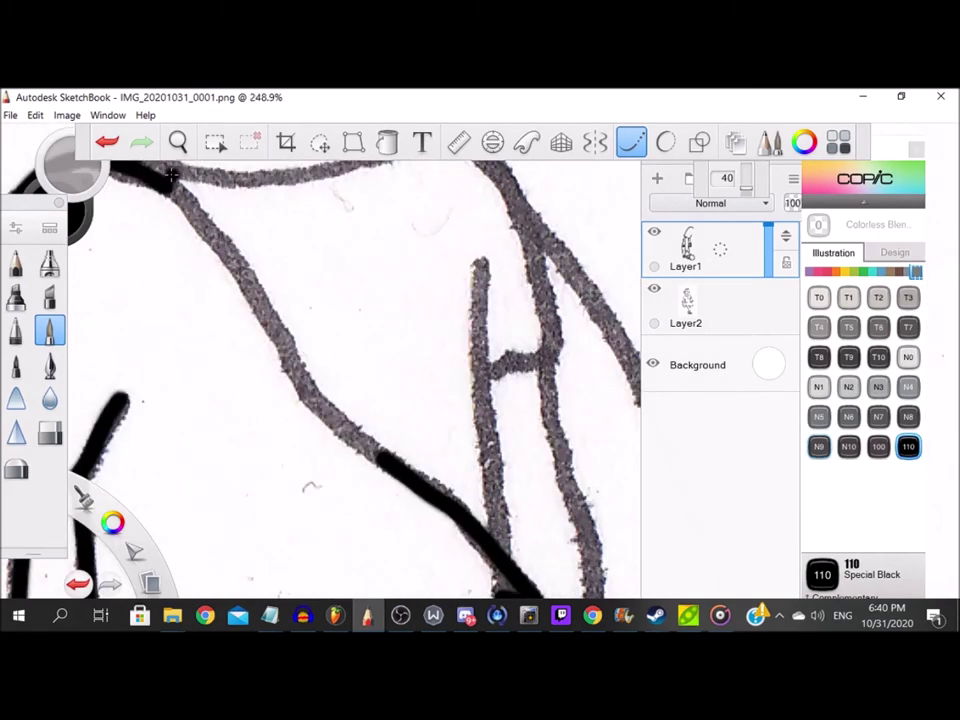
left_click_drag(252, 291, 316, 401)
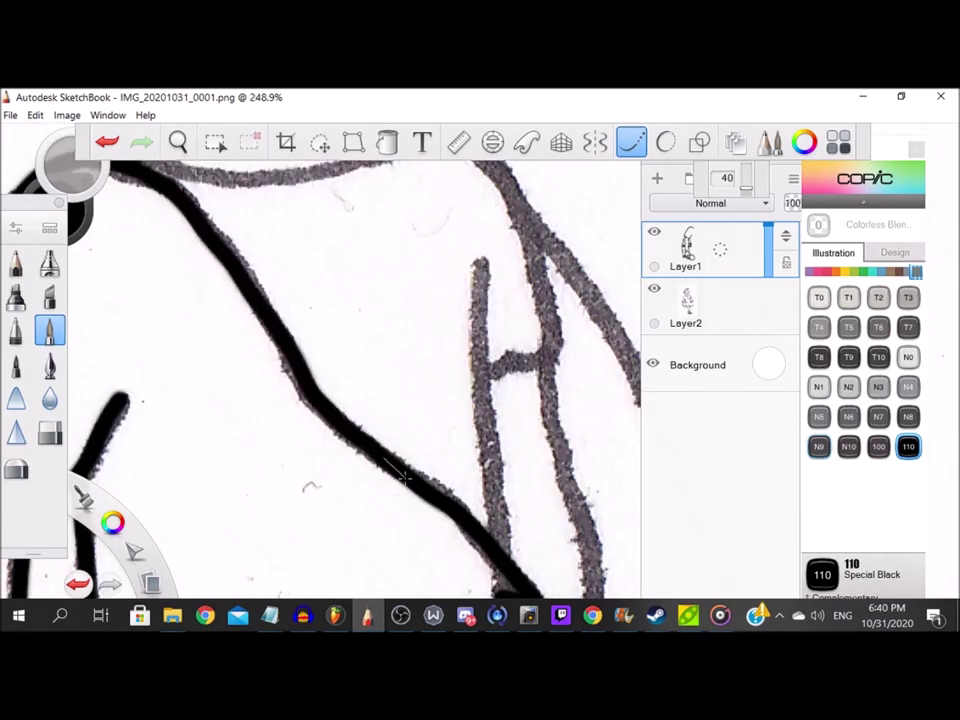
left_click_drag(403, 476, 420, 488)
Ink the far arm with its sleeve hem and the far shoulder line up to the neck.
scroll(412, 475, "down", 5)
scroll(470, 480, "up", 5)
left_click_drag(375, 245, 392, 511)
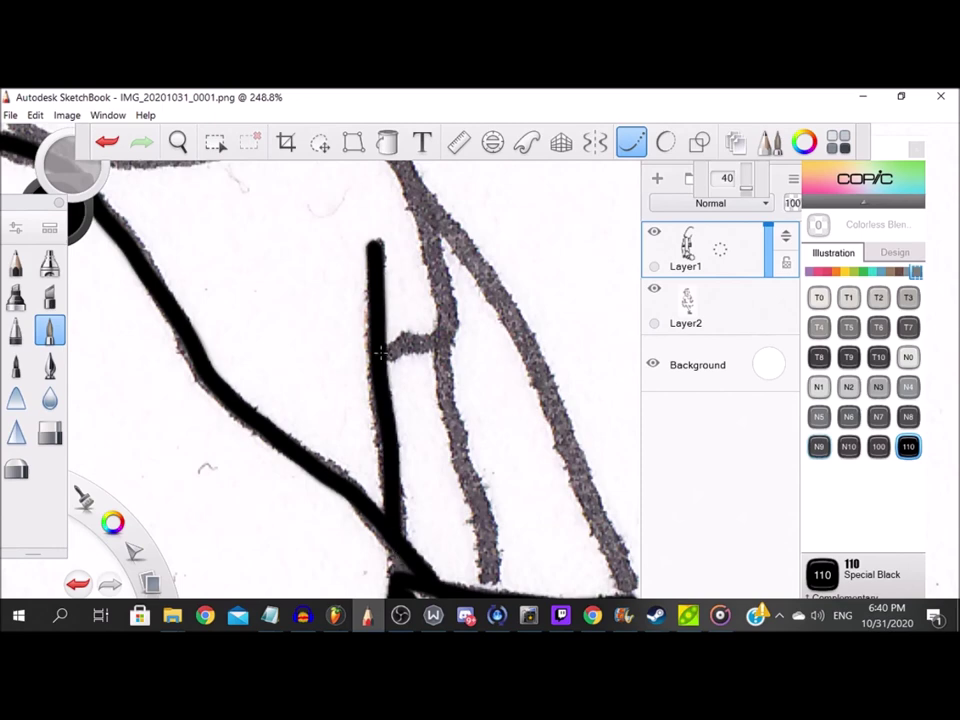
left_click_drag(483, 518, 489, 594)
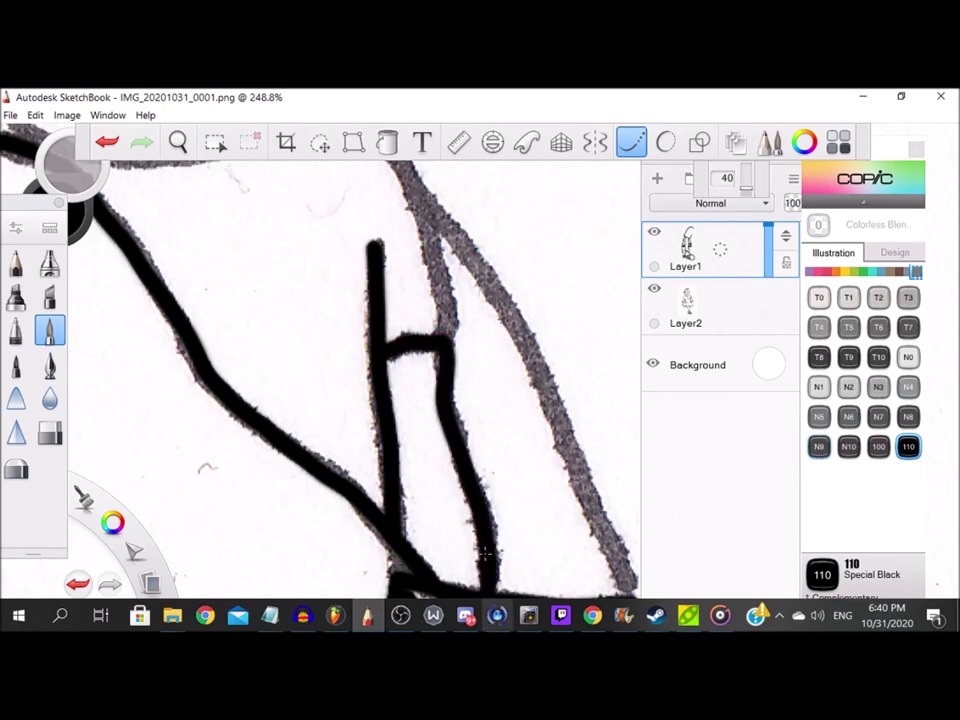
scroll(480, 575, "down", 4)
scroll(459, 402, "up", 4)
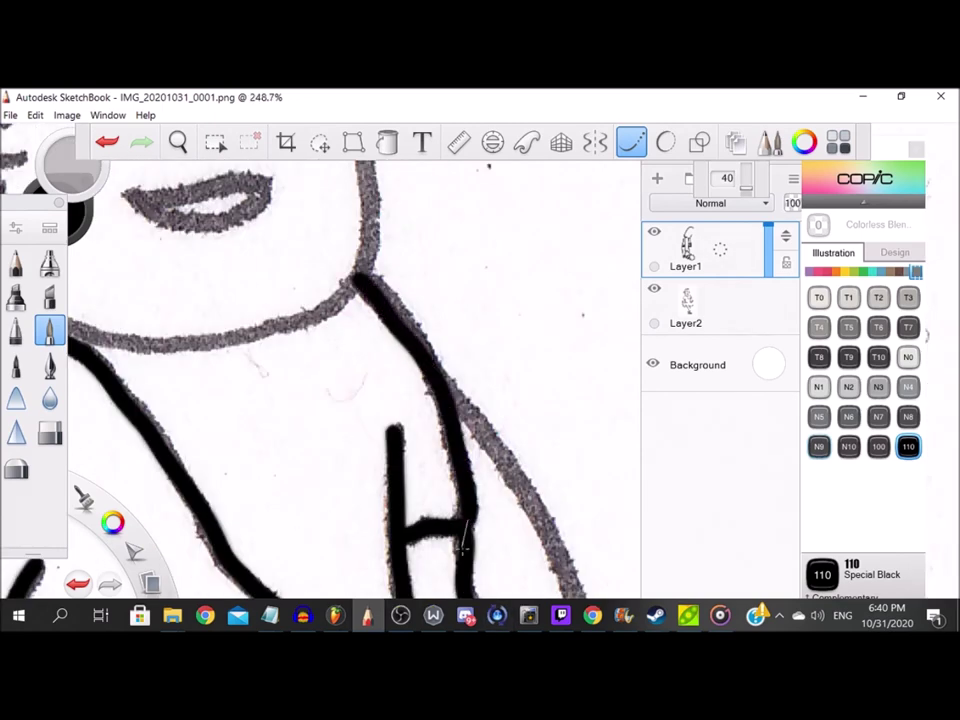
Ink the chin curve above the shirt collar and the top front edge of the box.
scroll(234, 305, "up", 2)
mouse_move(184, 436)
left_mouse_down()
mouse_move(245, 441)
mouse_move(328, 436)
mouse_move(435, 397)
mouse_move(487, 346)
left_mouse_up()
scroll(410, 306, "down", 8)
scroll(417, 528, "up", 5)
scroll(353, 461, "up", 2)
left_click_drag(90, 446, 535, 446)
scroll(535, 446, "down", 6)
scroll(392, 318, "up", 10)
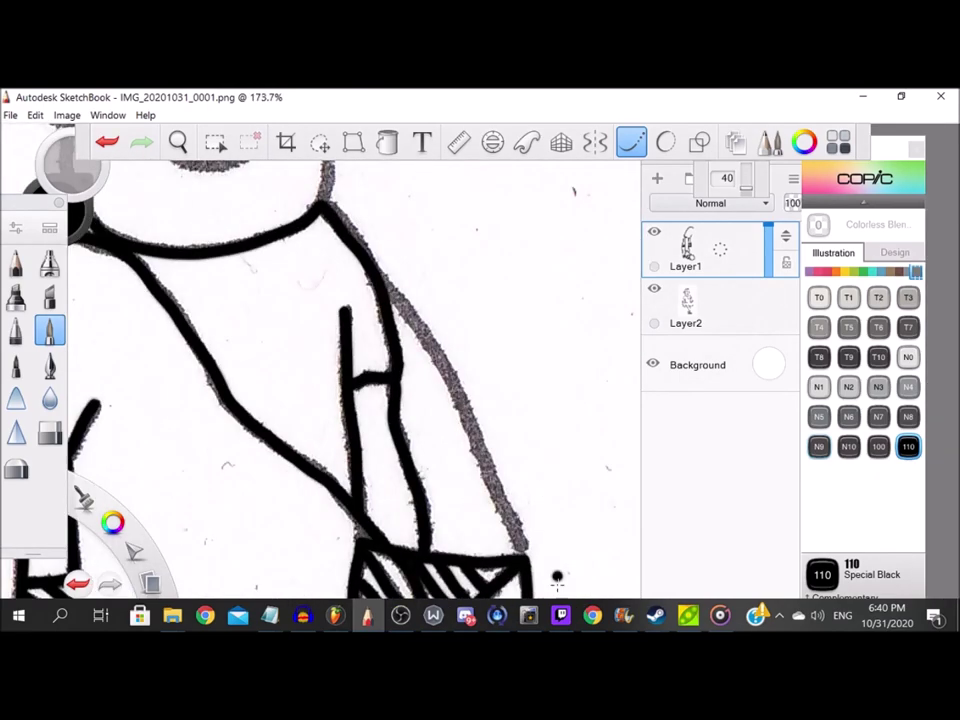
Ink the outer line from the far shoulder to the box corner and the front trouser leg below the wheels.
mouse_move(400, 289)
left_mouse_down()
mouse_move(434, 342)
mouse_move(467, 432)
left_mouse_up()
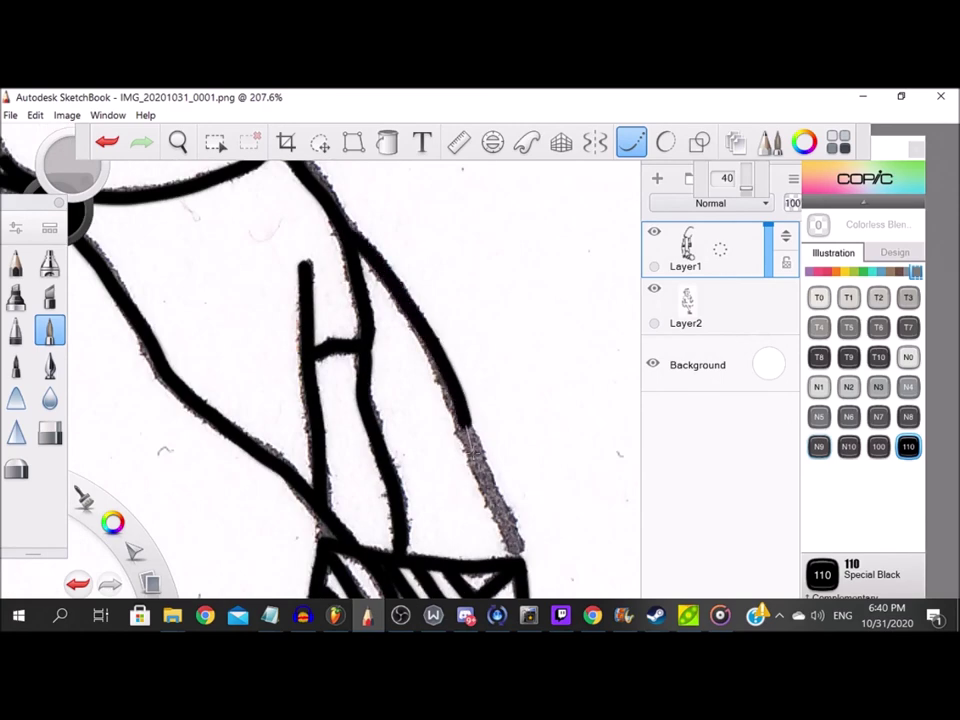
scroll(521, 584, "down", 8)
scroll(194, 254, "up", 8)
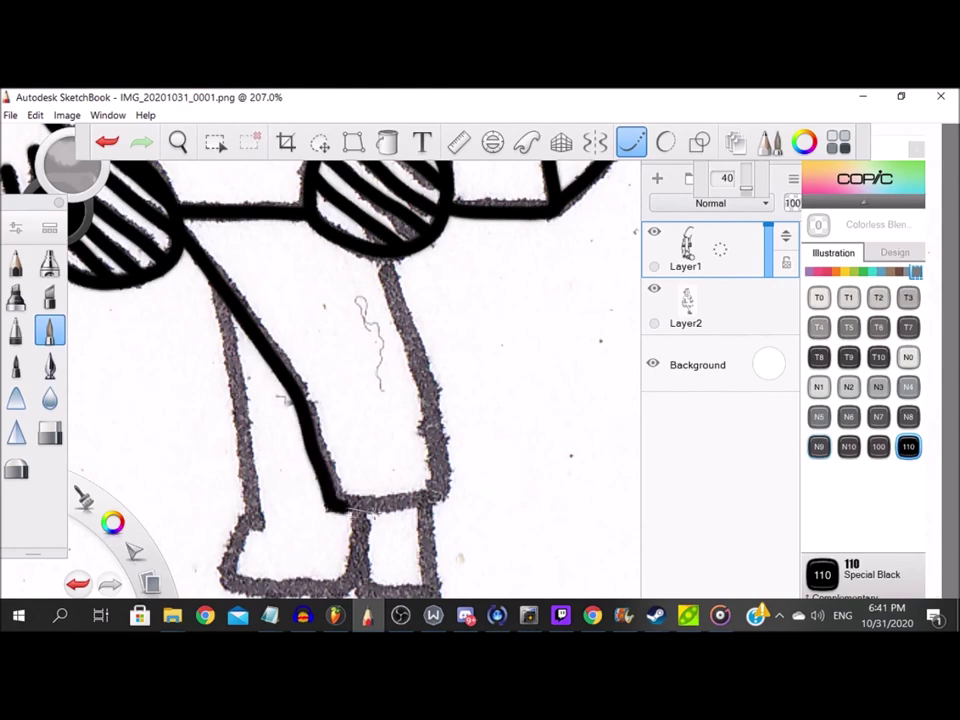
left_click_drag(440, 466, 378, 246)
scroll(370, 236, "down", 3)
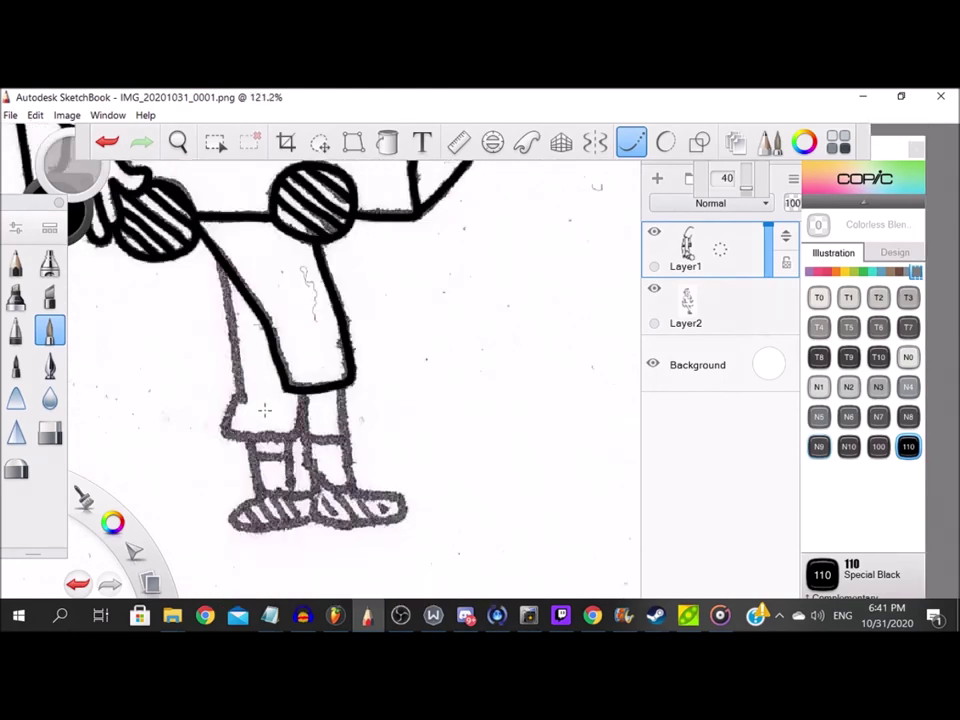
Ink the back trouser leg with its hem and both ankles, including the sock band on the back ankle.
scroll(263, 407, "up", 2)
left_click_drag(195, 198, 229, 394)
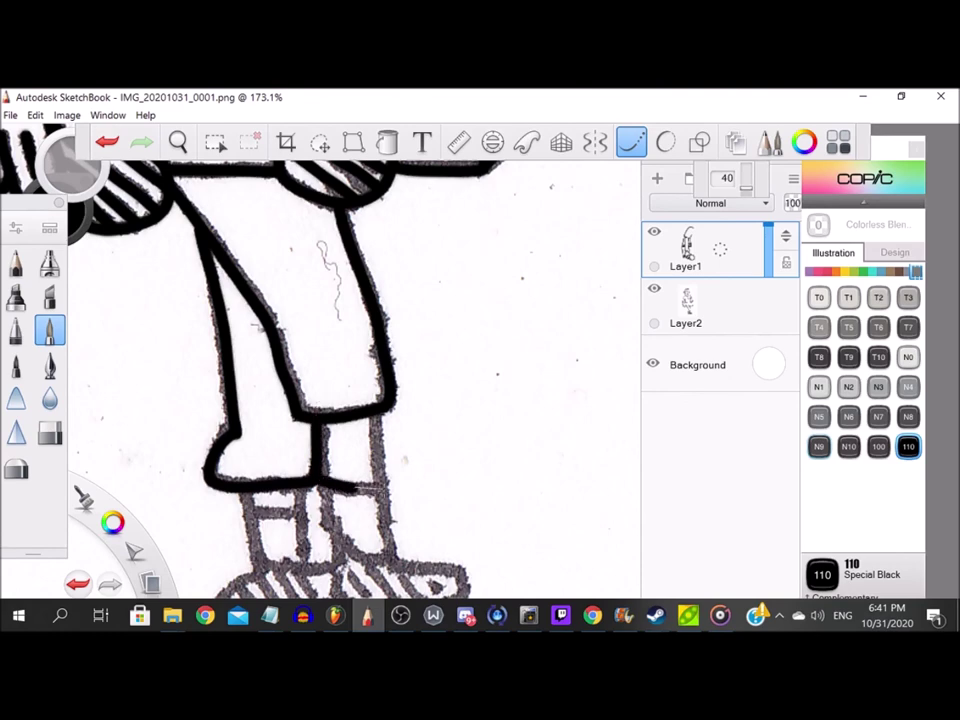
scroll(380, 469, "up", 3)
scroll(371, 495, "down", 1)
left_click_drag(280, 258, 330, 494)
left_click_drag(398, 487, 378, 366)
left_click_drag(145, 407, 256, 407)
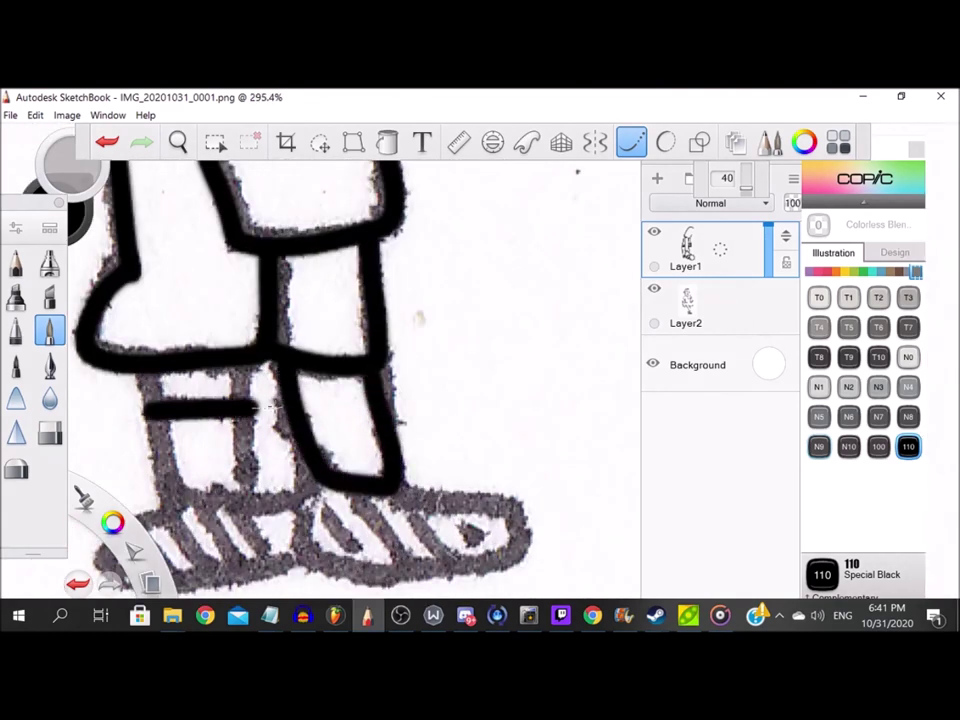
mouse_move(148, 374)
left_mouse_down()
mouse_move(174, 510)
mouse_move(248, 496)
mouse_move(244, 395)
left_mouse_up()
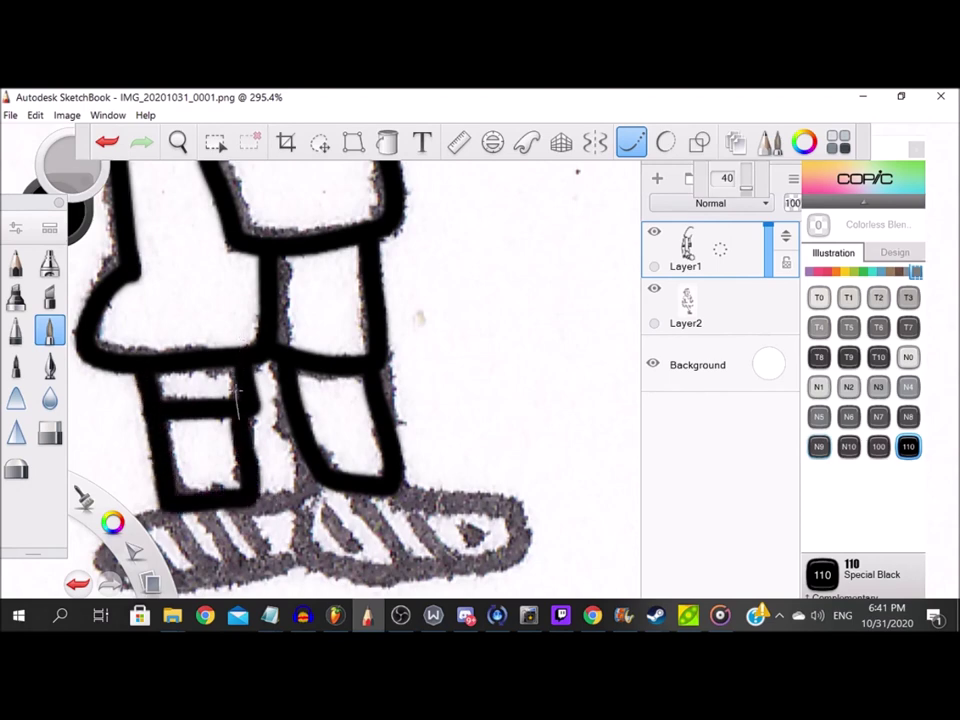
Ink the outlines of both shoes and fill them with diagonal stripes.
scroll(242, 390, "down", 3)
scroll(190, 490, "up", 4)
left_click_drag(183, 490, 182, 487)
key("ctrl+z")
mouse_move(219, 411)
left_mouse_down()
mouse_move(155, 458)
mouse_move(235, 518)
mouse_move(340, 490)
mouse_move(288, 417)
left_mouse_up()
mouse_move(395, 387)
left_mouse_down()
mouse_move(365, 473)
mouse_move(472, 500)
mouse_move(589, 485)
mouse_move(463, 388)
left_mouse_up()
left_click_drag(203, 496, 217, 515)
left_click_drag(217, 430, 273, 519)
left_click_drag(297, 424, 364, 503)
left_click_drag(395, 412, 450, 486)
left_click_drag(445, 416, 494, 506)
left_click_drag(487, 413, 541, 483)
left_click_drag(552, 454, 592, 460)
Ink the near jaw line up to the ear and the ear with its inner curve.
scroll(372, 445, "down", 10)
scroll(326, 388, "up", 1)
left_click_drag(330, 210, 325, 428)
scroll(340, 358, "up", 6)
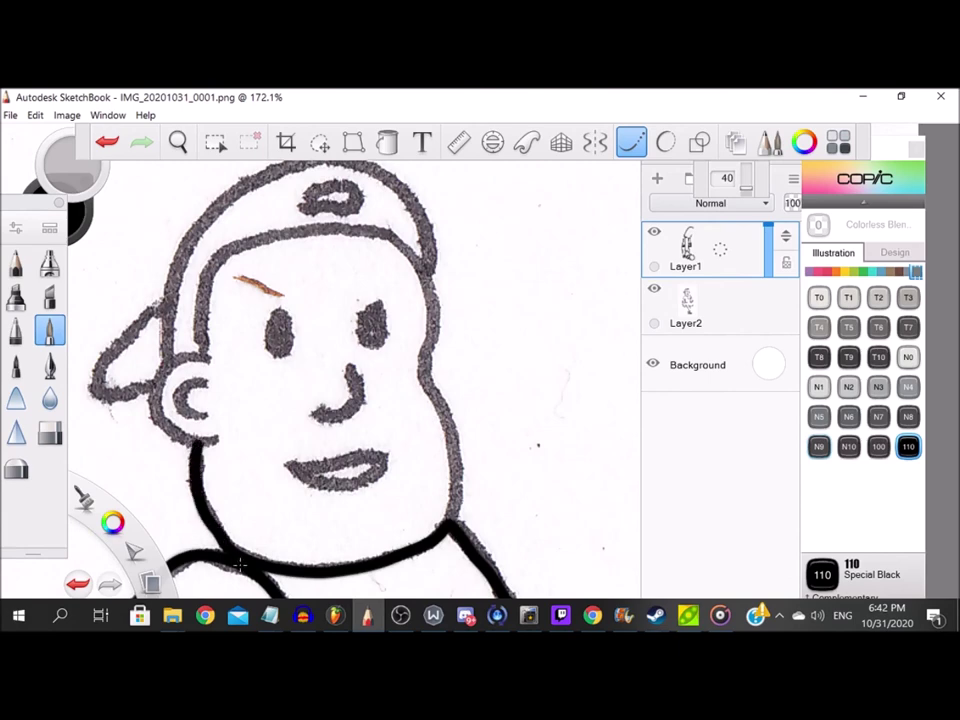
scroll(80, 385, "up", 4)
mouse_move(345, 334)
left_mouse_down()
mouse_move(318, 336)
mouse_move(255, 440)
mouse_move(380, 508)
left_mouse_up()
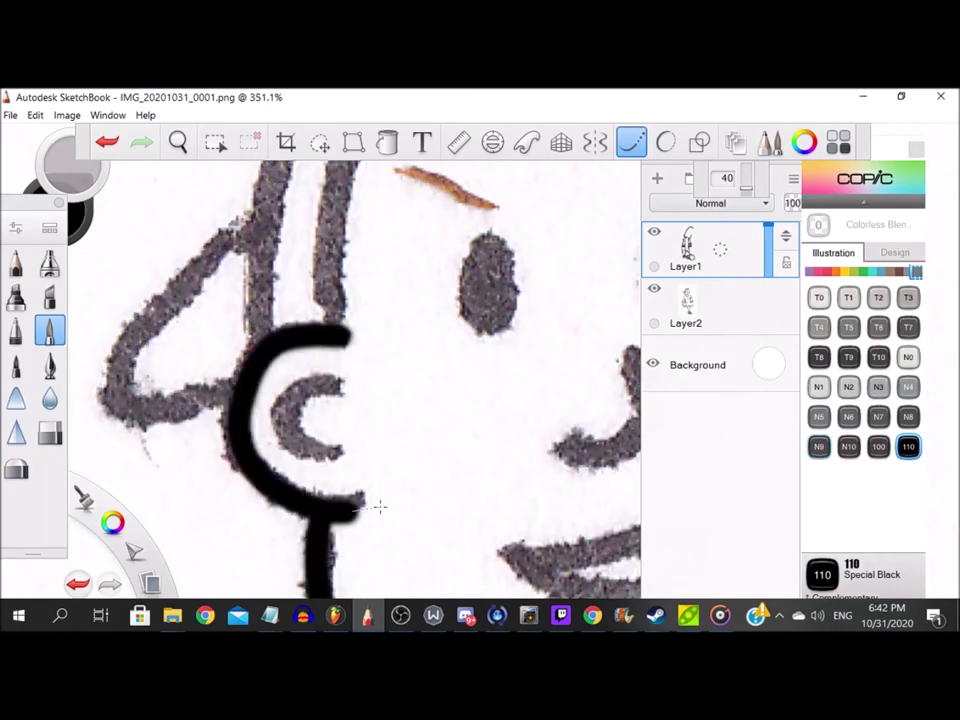
left_click_drag(280, 395, 354, 454)
Ink the cap's lower edge across the forehead and the far side of the face down to the shoulder.
scroll(354, 454, "down", 3)
scroll(375, 382, "up", 2)
mouse_move(512, 265)
left_mouse_down()
mouse_move(305, 332)
mouse_move(297, 500)
left_mouse_up()
left_click_drag(636, 334, 362, 335)
mouse_move(254, 269)
left_mouse_down()
mouse_move(388, 332)
mouse_move(394, 489)
left_mouse_up()
scroll(350, 200, "down", 5)
scroll(386, 358, "up", 5)
mouse_move(362, 290)
left_mouse_down()
mouse_move(386, 380)
mouse_move(374, 496)
left_mouse_up()
Ink the rest of the cap: its crown outline, front emblem and backward-facing visor.
scroll(380, 438, "down", 5)
scroll(276, 210, "up", 5)
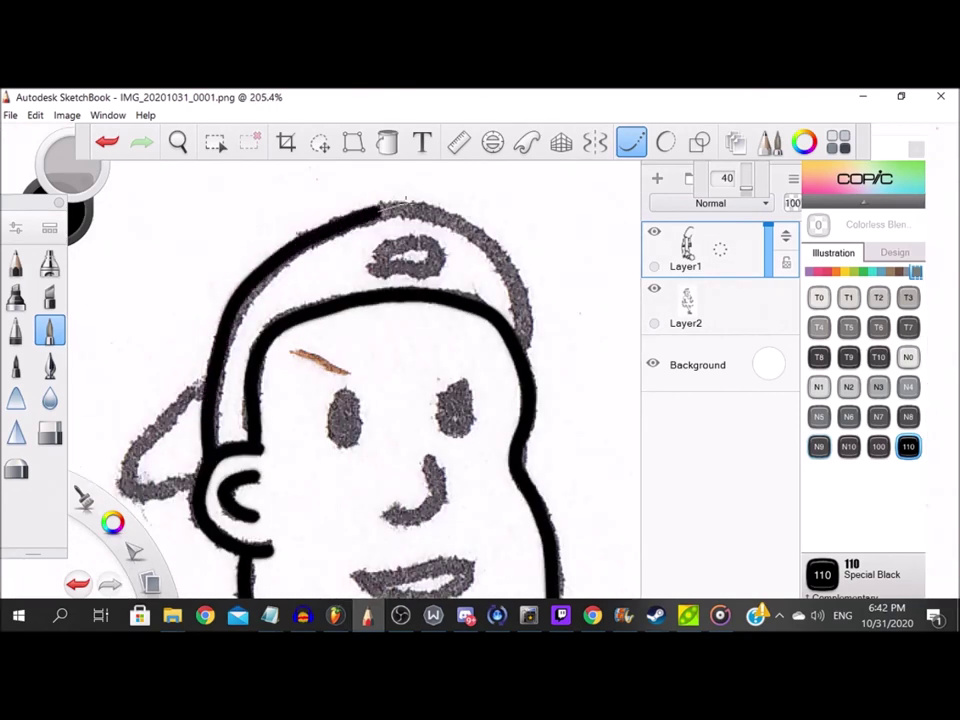
scroll(439, 289, "up", 10)
mouse_move(317, 339)
left_mouse_down()
mouse_move(525, 332)
mouse_move(514, 304)
left_mouse_up()
scroll(229, 323, "down", 20)
scroll(229, 323, "up", 10)
mouse_move(392, 413)
left_mouse_down()
mouse_move(255, 430)
mouse_move(321, 290)
mouse_move(432, 210)
left_mouse_up()
Fill both eyes in solid black and ink the nose and mouth.
scroll(432, 210, "down", 4)
scroll(360, 445, "up", 1)
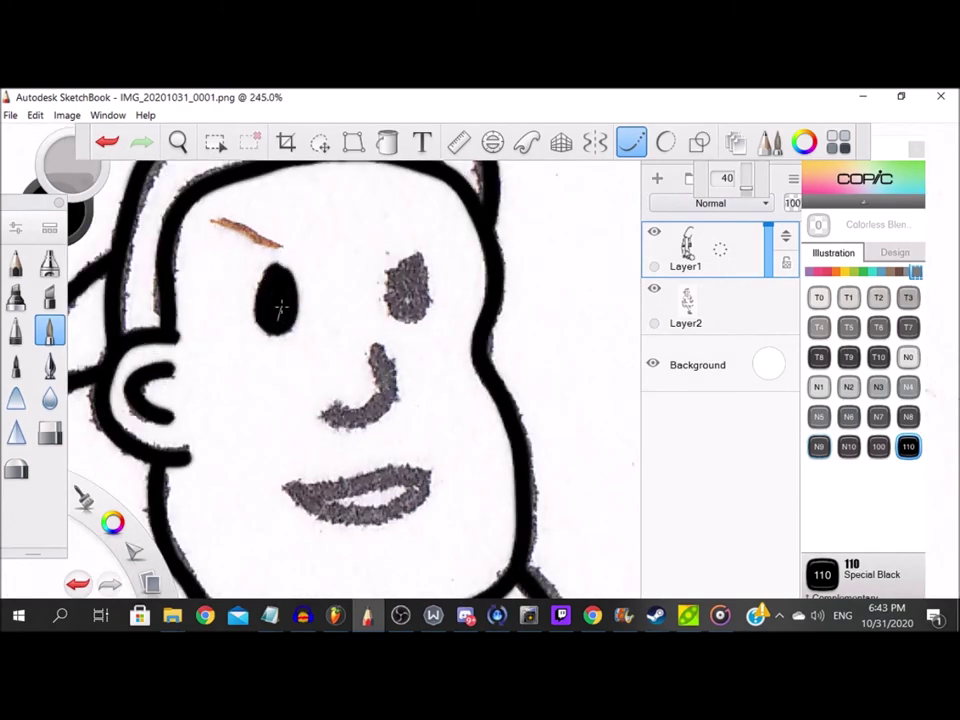
scroll(409, 262, "up", 3)
mouse_move(409, 255)
left_mouse_down()
mouse_move(420, 366)
mouse_move(394, 253)
mouse_move(385, 323)
left_mouse_up()
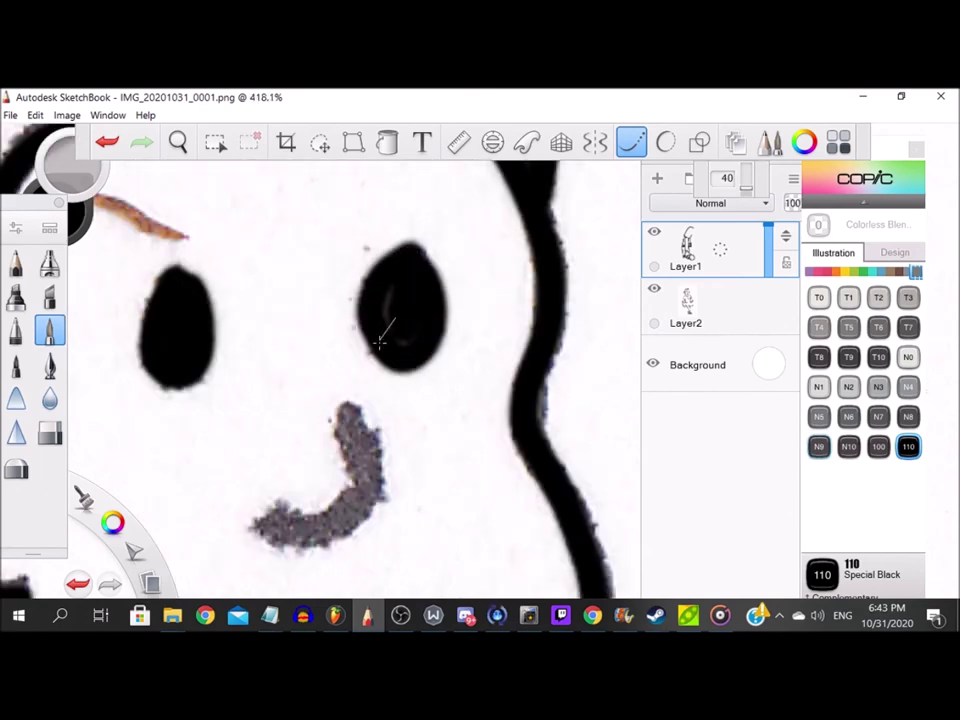
scroll(390, 317, "down", 2)
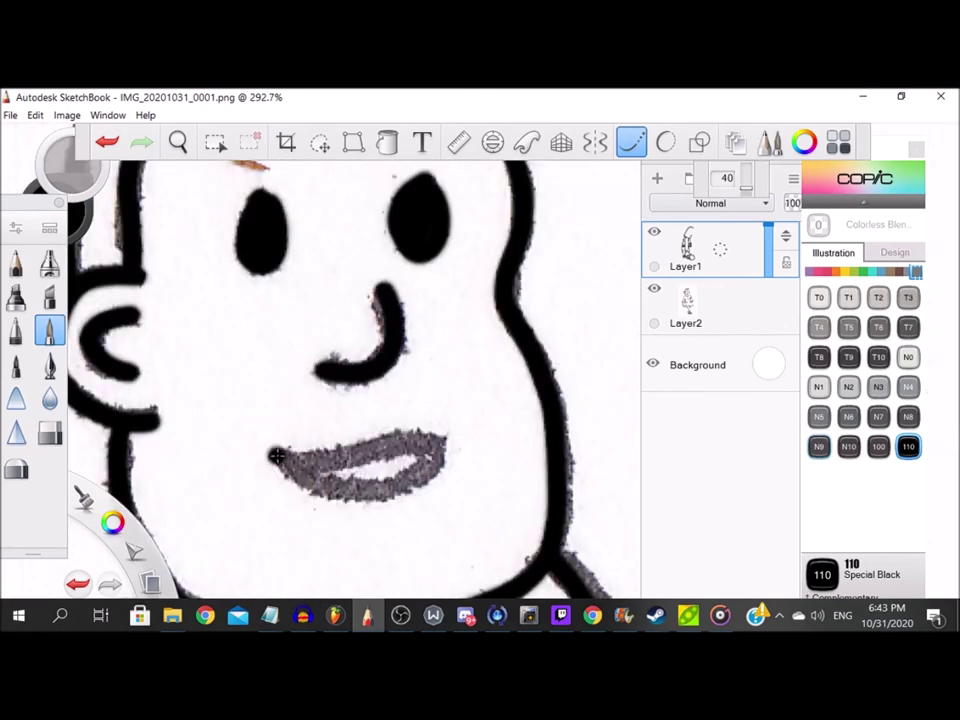
left_click_drag(276, 457, 405, 441)
mouse_move(294, 461)
left_mouse_down()
mouse_move(384, 489)
mouse_move(438, 440)
left_mouse_up()
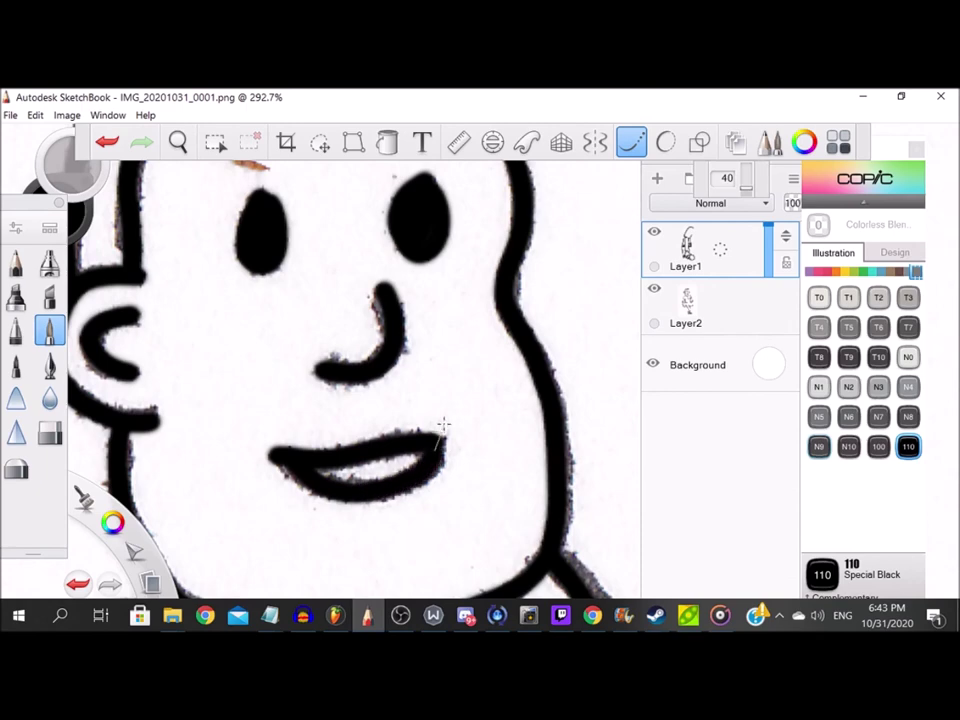
Hide the scanned sketch layer and switch the background off and back on to check the inked figure.
scroll(420, 437, "down", 15)
scroll(419, 565, "up", 4)
scroll(420, 438, "down", 1)
left_click(655, 290)
left_click(655, 365)
left_click(655, 365)
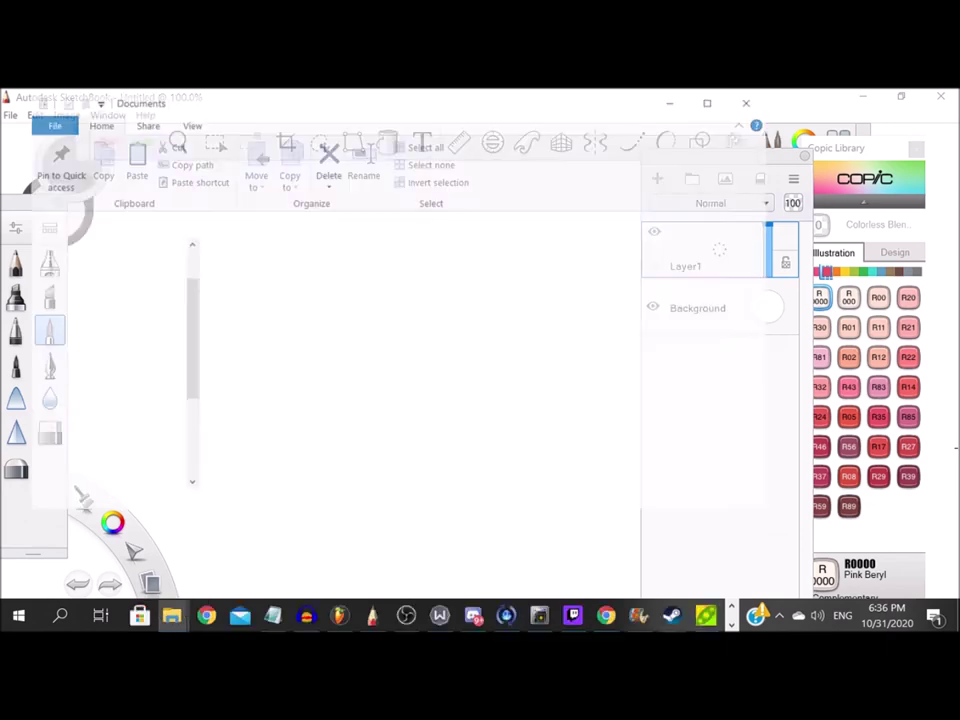
Open the scanned image IMG_20201031_0001.png from the Documents folder in Autodesk SketchBook.
right_click(277, 484)
mouse_move(450, 453)
left_click(605, 407)
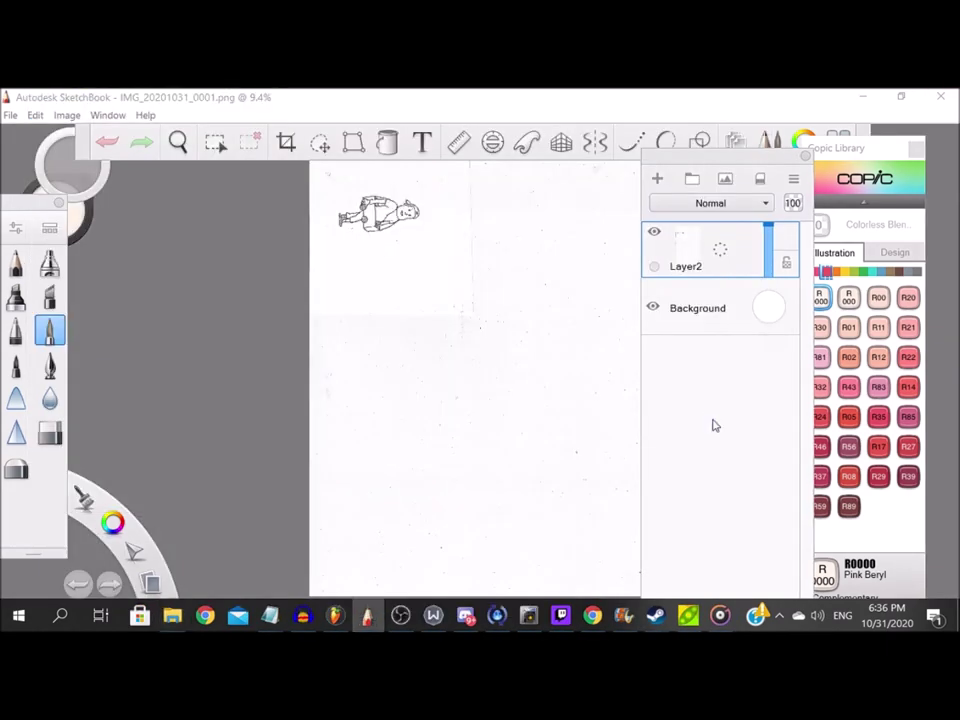
Crop the scan around the character to about 1590 × 922 px.
scroll(390, 227, "up", 3)
left_click(286, 142)
left_click_drag(496, 408, 303, 299)
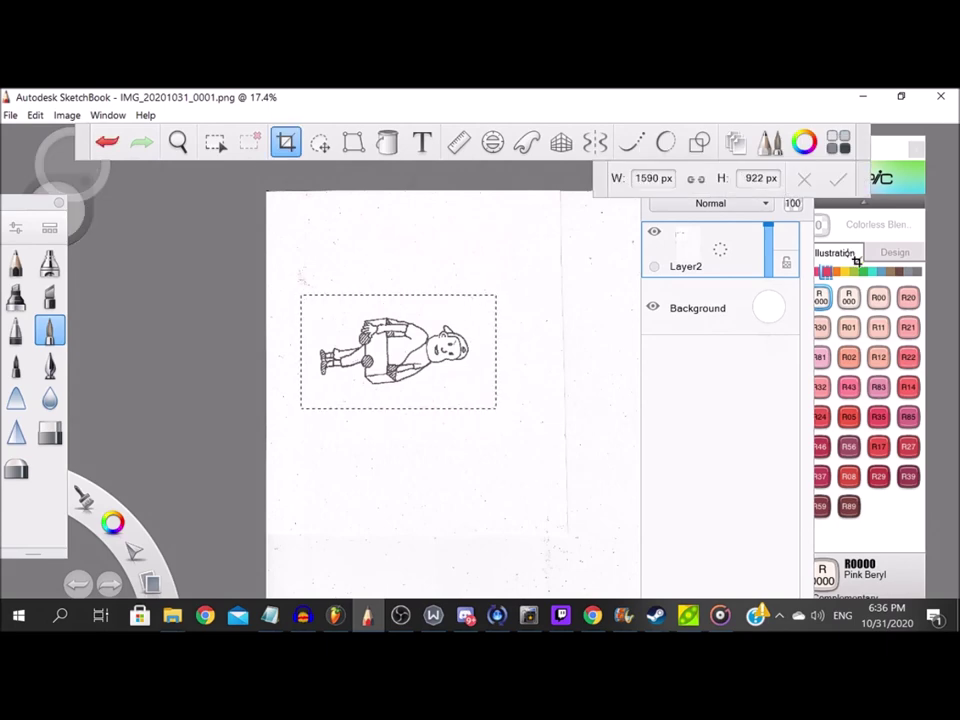
key("Return")
Rotate the cropped image clockwise three times so the character stands upright.
left_click(67, 115)
left_click(128, 242)
left_click(67, 115)
left_click(125, 242)
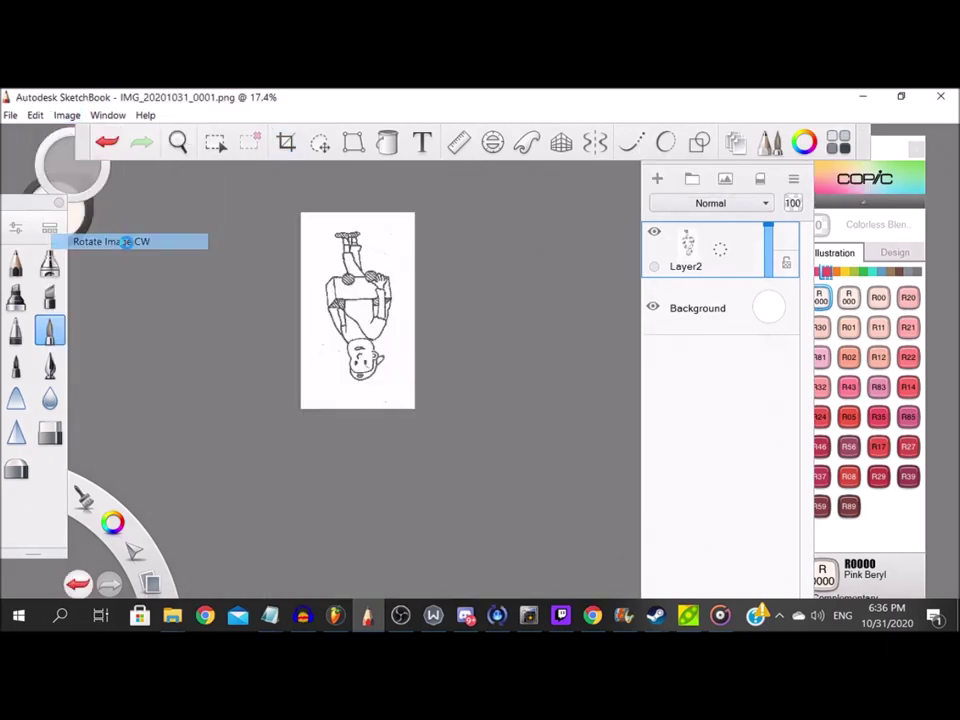
left_click(67, 115)
left_click(122, 242)
scroll(272, 302, "up", 5)
scroll(285, 270, "down", 3)
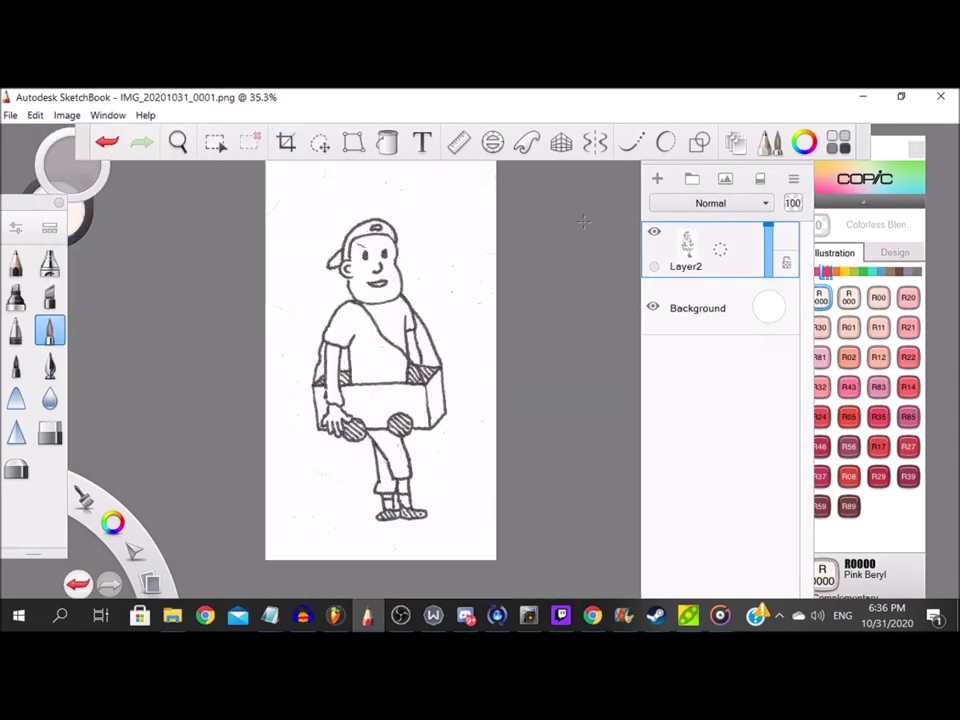
Add a layer above the sketch and set up the Paintbrush with steady stroke and an adjusted brush size.
left_click(657, 178)
left_click(631, 142)
double_click(49, 333)
left_click(631, 391)
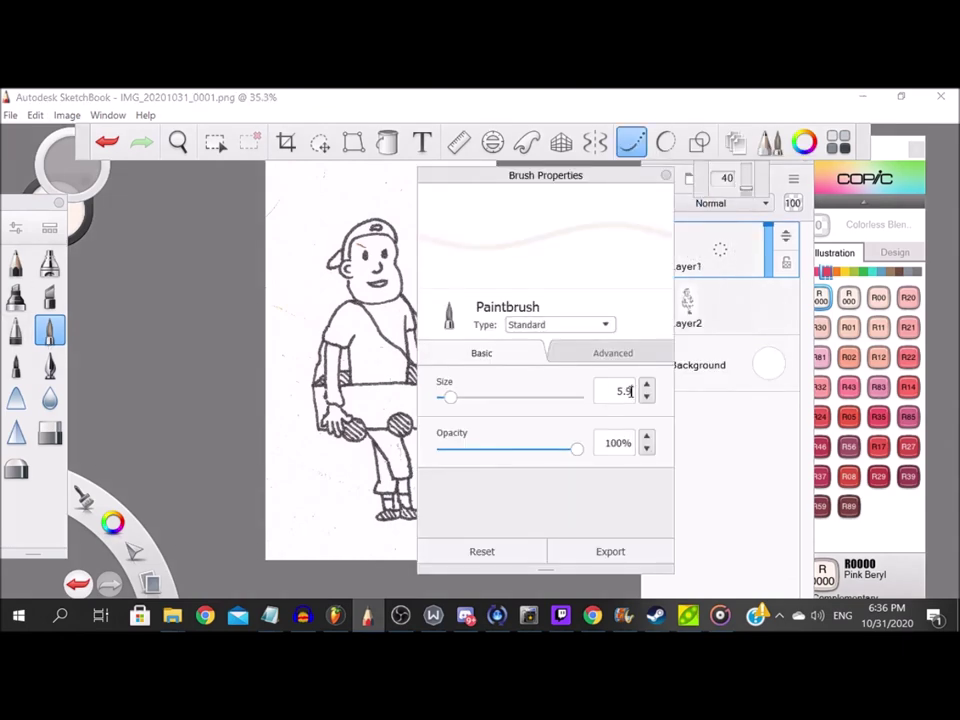
key("ctrl+b")
Set the ink colour to Copic 110 Special Black.
scroll(370, 237, "up", 9)
left_click(916, 272)
left_click(908, 447)
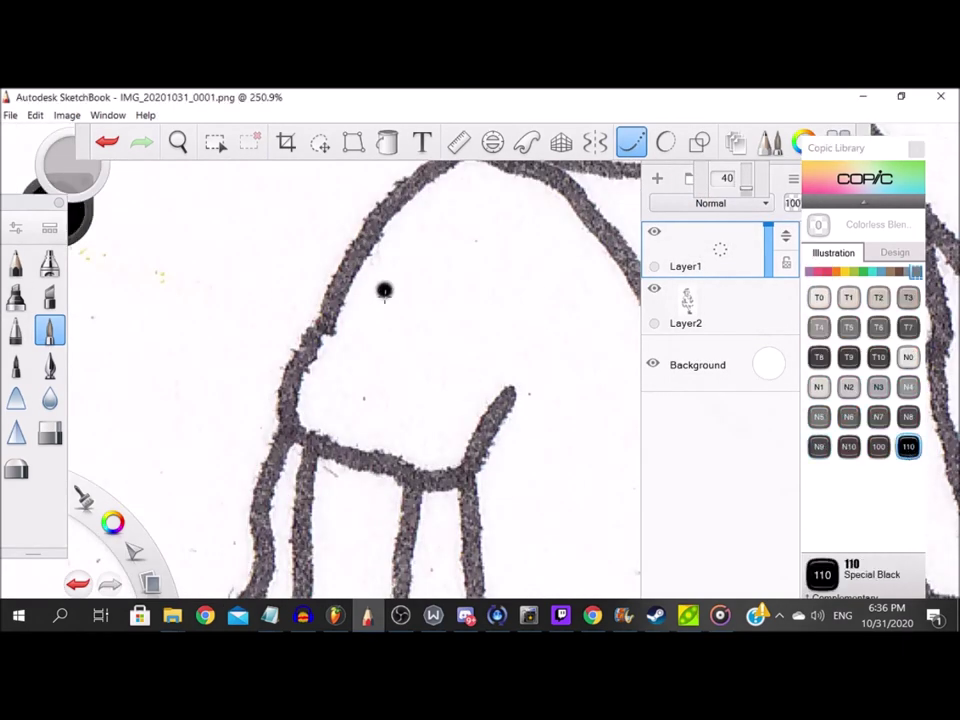
Ink the near shoulder and the shirt sleeve with its hem and armpit crease.
left_click_drag(493, 205, 446, 310)
mouse_move(430, 252)
left_mouse_down()
mouse_move(311, 358)
mouse_move(253, 461)
mouse_move(280, 563)
mouse_move(437, 540)
mouse_move(464, 495)
left_mouse_up()
scroll(422, 412, "down", 6)
left_click_drag(424, 420, 412, 266)
Ink both sides of the near forearm and the wrist edge joining them.
scroll(369, 435, "up", 3)
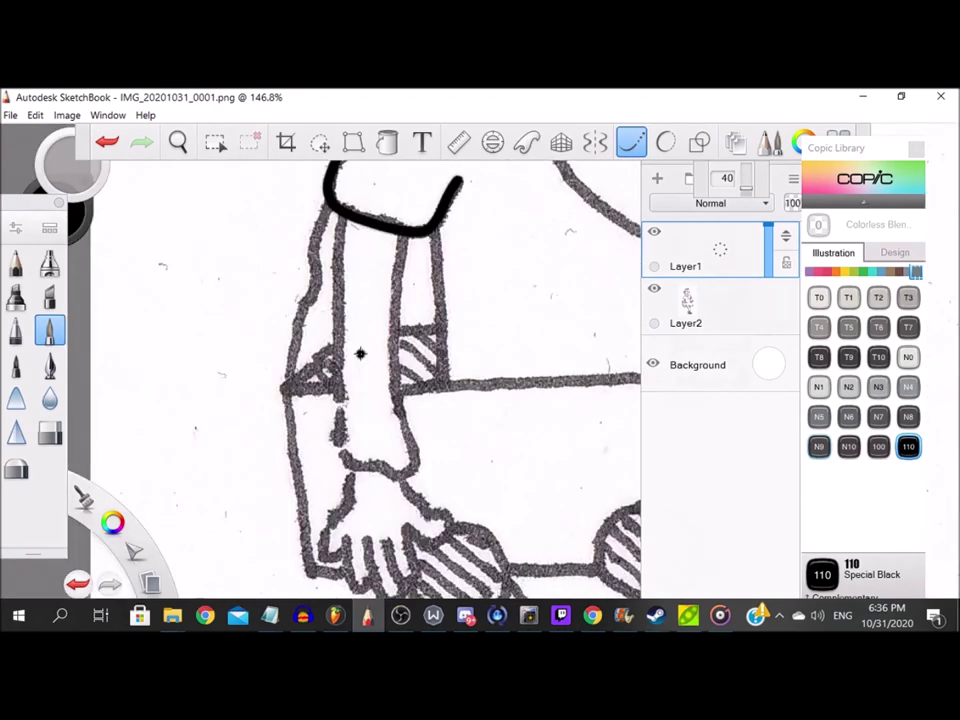
scroll(345, 263, "up", 2)
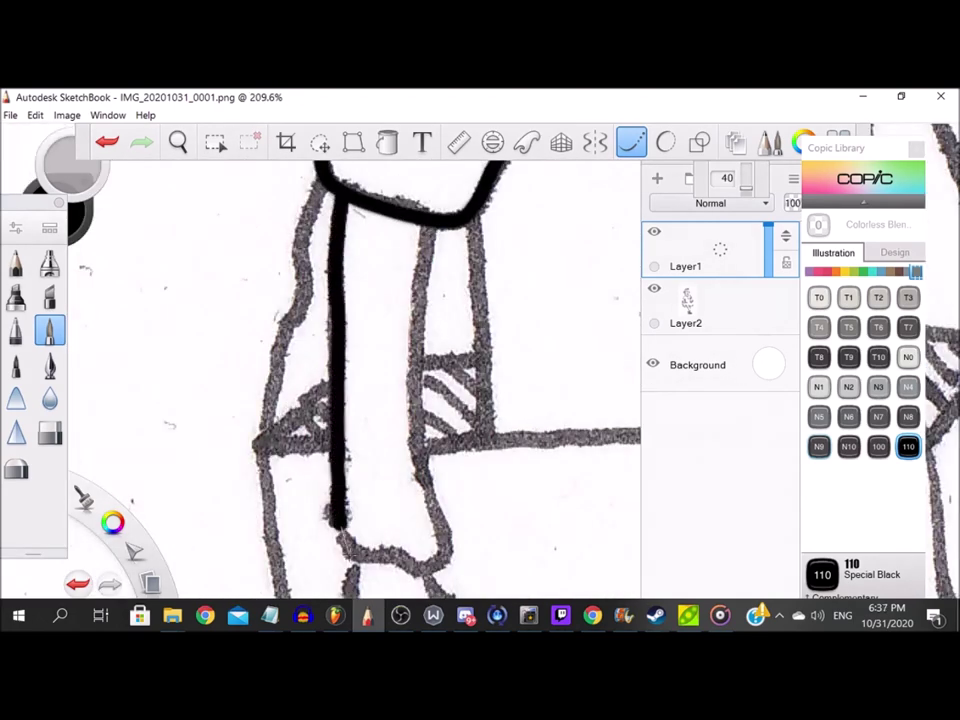
left_click_drag(418, 370, 429, 218)
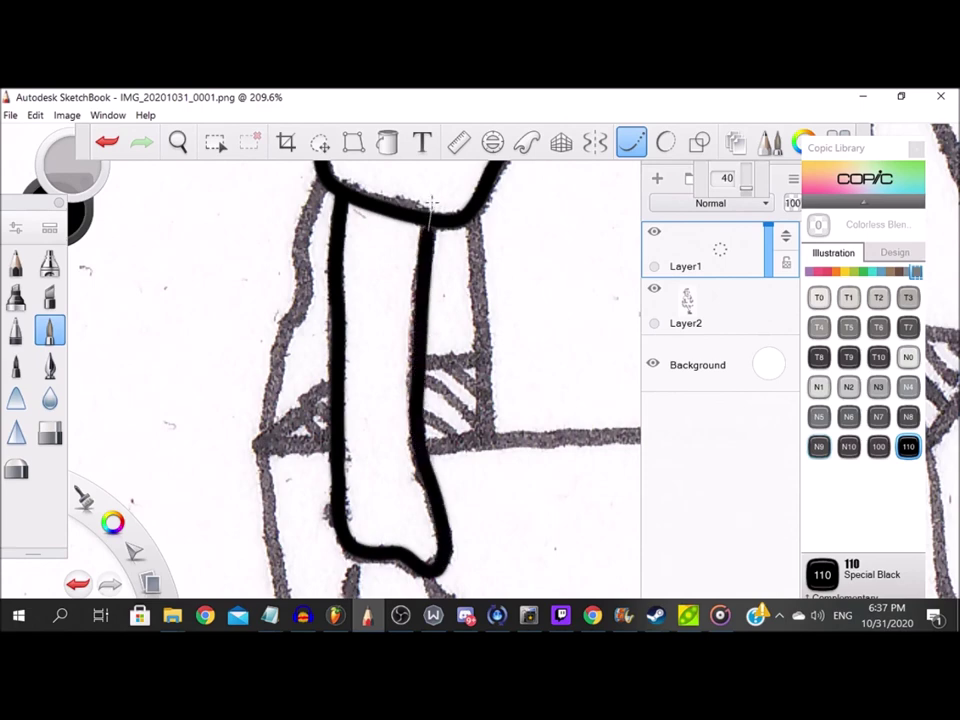
Ink the near hand with its fingers and thumb up to the wrist.
scroll(428, 240, "down", 1)
left_click_drag(408, 578, 376, 390)
scroll(377, 388, "up", 3)
mouse_move(300, 263)
left_mouse_down()
mouse_move(270, 362)
mouse_move(285, 453)
left_mouse_up()
mouse_move(343, 526)
left_mouse_down()
mouse_move(326, 384)
mouse_move(401, 502)
left_mouse_up()
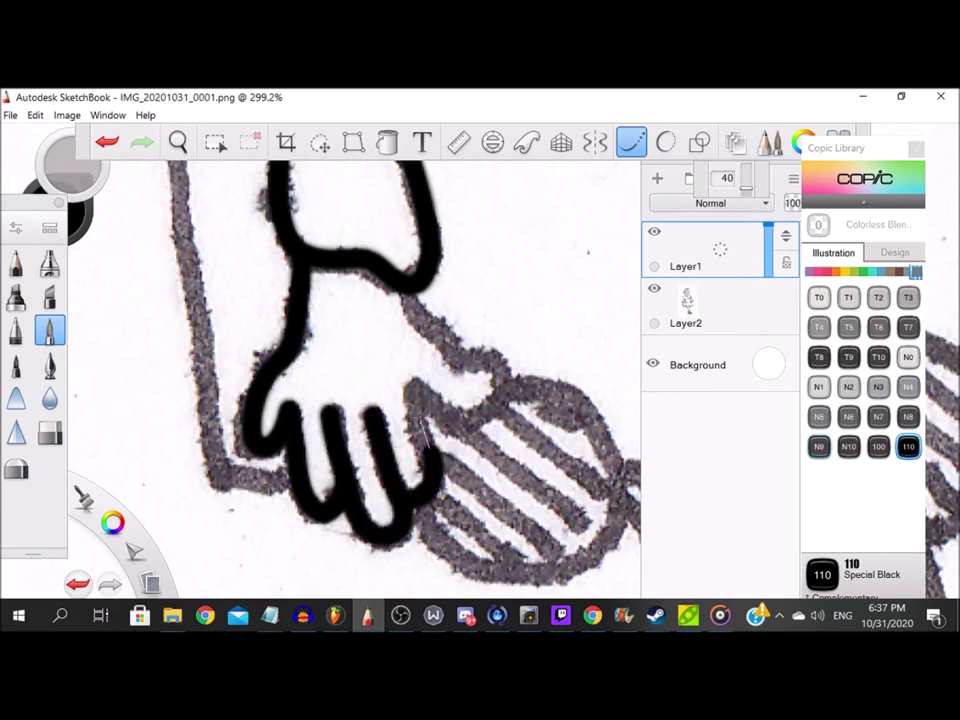
left_click_drag(421, 417, 414, 390)
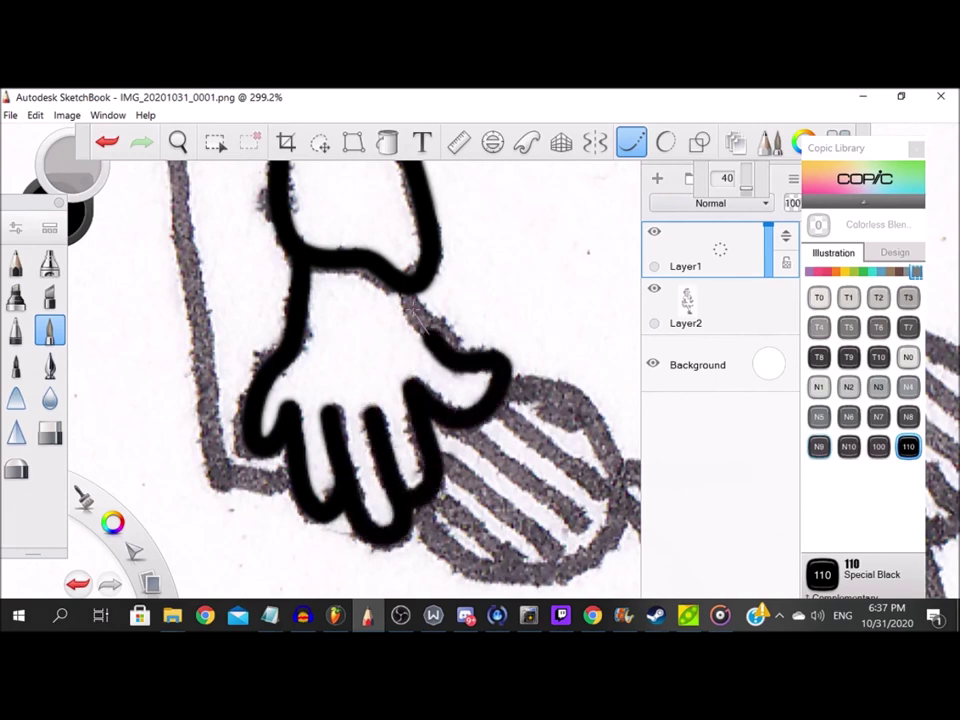
left_click_drag(413, 310, 401, 272)
Ink the outer strap and box edge behind the near arm, plus the triangular box opening beside it.
scroll(392, 330, "down", 8)
scroll(362, 333, "up", 3)
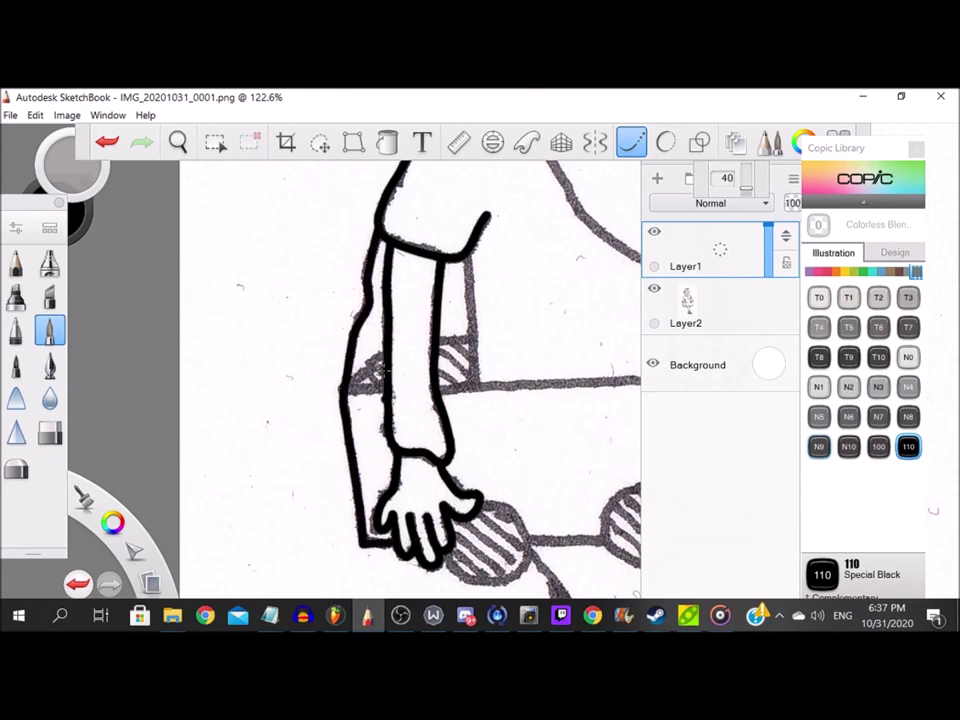
scroll(367, 347, "up", 6)
left_click_drag(283, 484, 447, 474)
left_click_drag(326, 456, 434, 342)
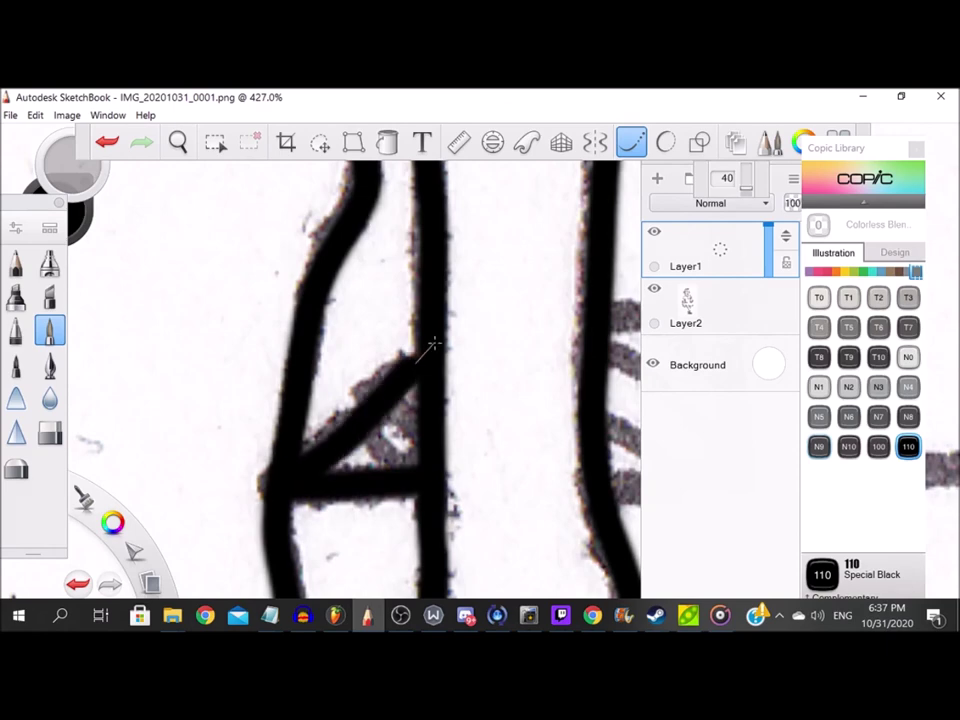
Hatch the near-end box interior around the forearm and ink the shirt's side line above it.
scroll(392, 401, "down", 2)
scroll(326, 347, "up", 2)
mouse_move(330, 345)
left_mouse_down()
mouse_move(470, 334)
mouse_move(454, 535)
mouse_move(310, 525)
left_mouse_up()
left_click_drag(329, 449, 412, 507)
left_click_drag(338, 380, 446, 482)
left_click_drag(388, 361, 446, 418)
scroll(390, 373, "down", 6)
scroll(406, 288, "up", 4)
left_click_drag(405, 280, 408, 462)
scroll(456, 495, "down", 4)
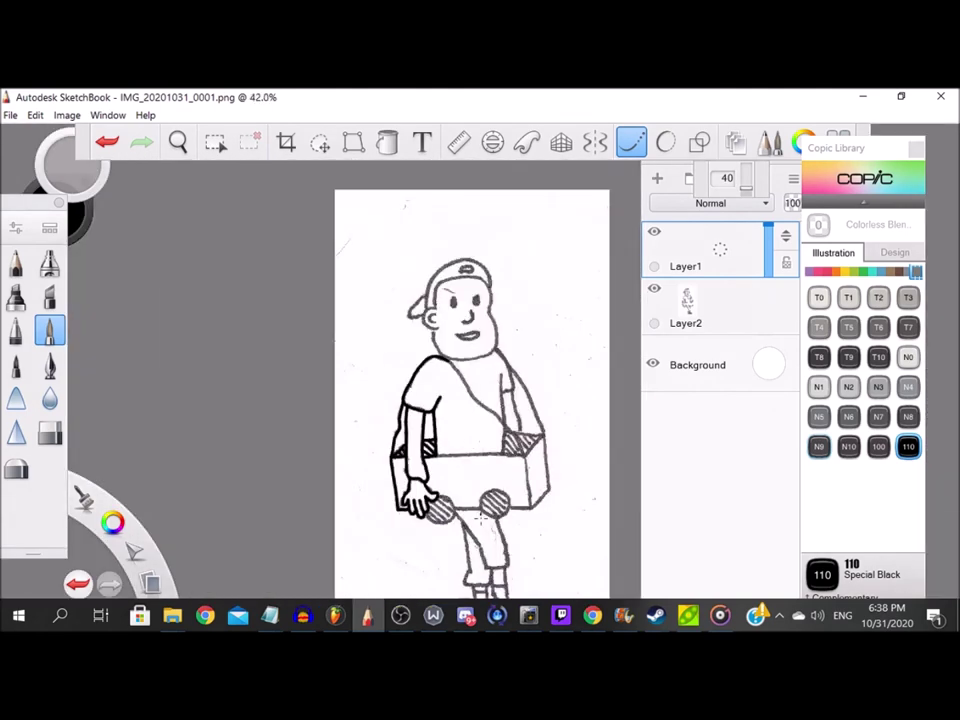
Ink the wheel beside the hand and fill it with diagonal stripes, redoing one misplaced stripe.
scroll(283, 437, "up", 5)
scroll(283, 437, "up", 2)
mouse_move(283, 437)
left_mouse_down()
mouse_move(292, 455)
mouse_move(400, 488)
mouse_move(505, 340)
mouse_move(345, 268)
left_mouse_up()
left_click_drag(300, 340, 425, 452)
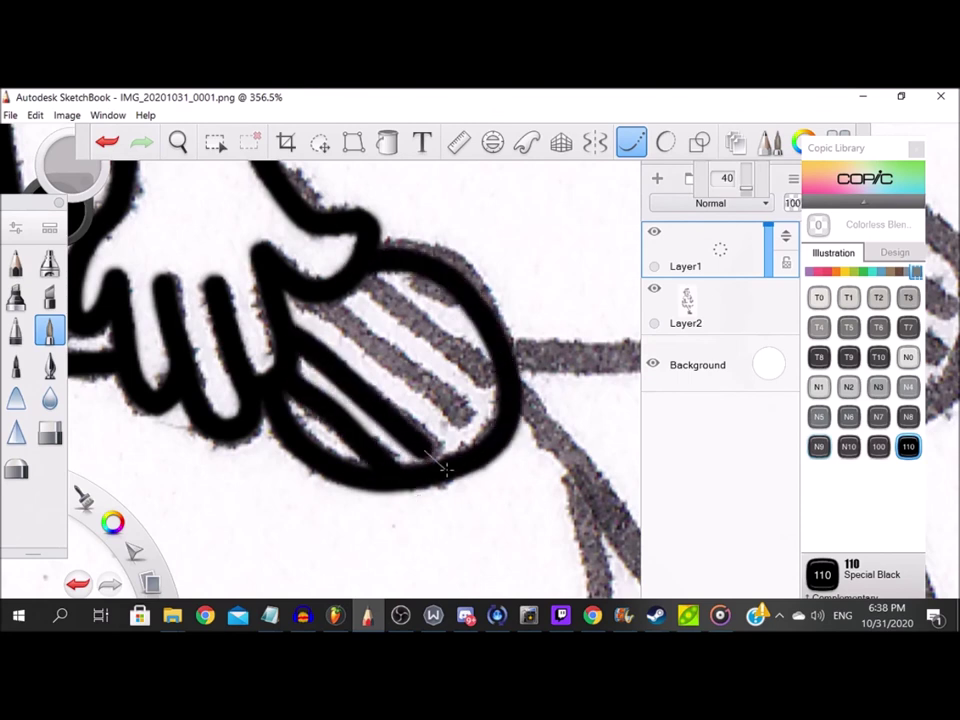
key("ctrl+z")
left_click_drag(322, 352, 463, 483)
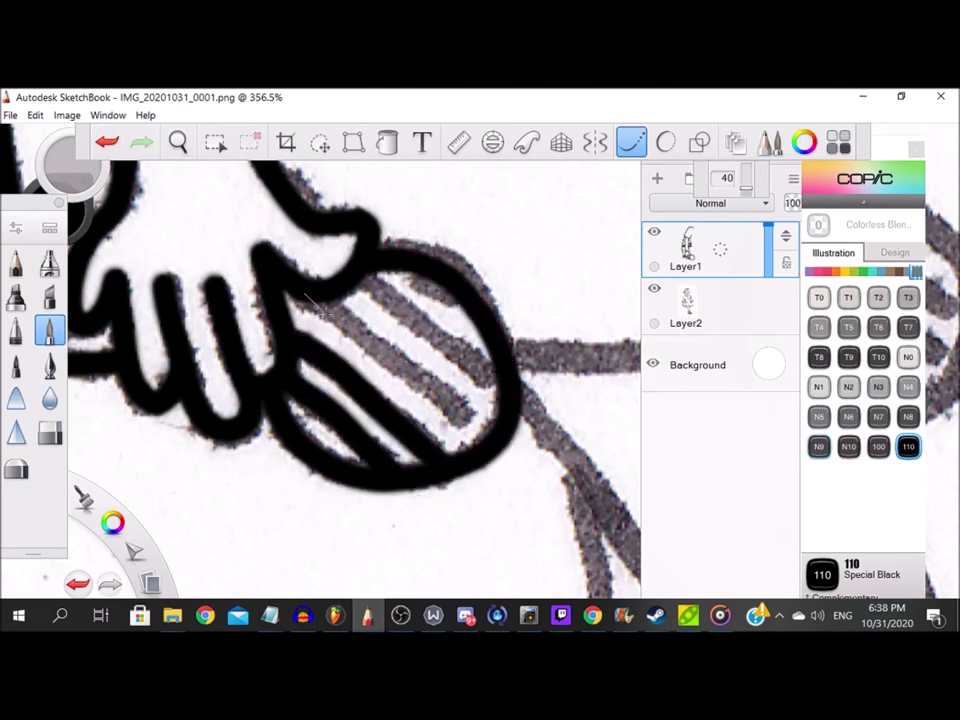
left_click_drag(306, 298, 470, 425)
left_click_drag(364, 276, 478, 362)
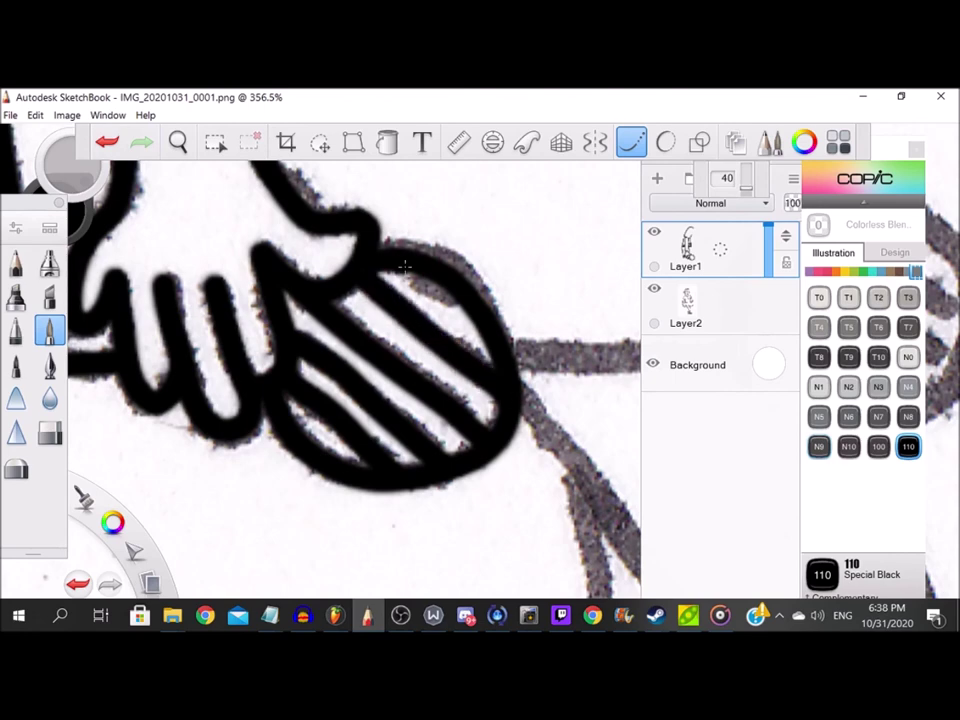
Ink the box's bottom edge between the two wheels.
scroll(215, 302, "down", 5)
scroll(435, 319, "up", 5)
left_click_drag(205, 344, 443, 344)
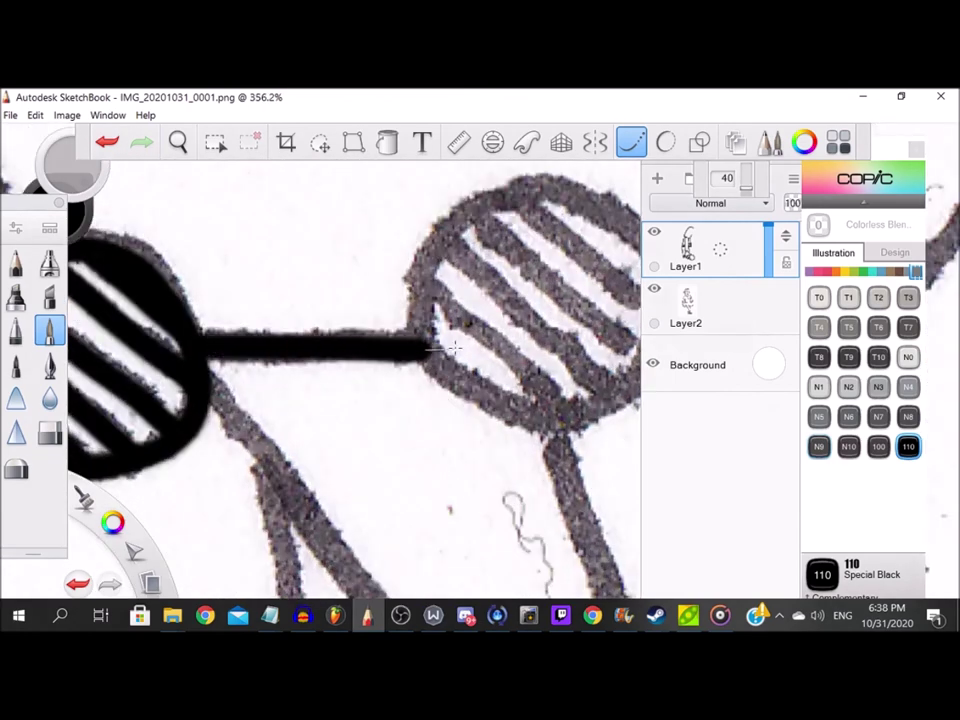
Ink the second wheel's outline and fill it with diagonal stripes.
scroll(220, 390, "down", 5)
scroll(345, 340, "up", 6)
left_click_drag(289, 336, 283, 332)
mouse_move(300, 262)
left_mouse_down()
mouse_move(212, 325)
mouse_move(212, 450)
mouse_move(386, 523)
mouse_move(478, 360)
mouse_move(284, 271)
mouse_move(478, 406)
left_mouse_up()
mouse_move(260, 292)
left_mouse_down()
mouse_move(364, 382)
mouse_move(464, 447)
left_mouse_up()
left_click_drag(401, 459, 400, 458)
mouse_move(234, 341)
left_mouse_down()
mouse_move(401, 456)
mouse_move(447, 505)
left_mouse_up()
left_click_drag(210, 378, 400, 527)
Ink the box's bottom edge from the second wheel around the far lower corner, undoing a stray dot.
scroll(407, 534, "down", 5)
scroll(550, 545, "up", 6)
mouse_move(252, 412)
left_mouse_down()
mouse_move(525, 398)
mouse_move(490, 195)
mouse_move(515, 418)
mouse_move(510, 514)
left_mouse_up()
scroll(470, 190, "down", 1)
scroll(511, 516, "down", 3)
scroll(605, 562, "up", 4)
left_click_drag(617, 386, 436, 574)
scroll(417, 527, "down", 3)
left_click_drag(520, 338, 520, 338)
key("ctrl+z")
Ink the upright edges of the box's far end and the slanted rim at its upper corner.
scroll(520, 338, "down", 5)
scroll(533, 240, "up", 4)
left_click_drag(493, 257, 505, 415)
scroll(465, 280, "up", 3)
left_click_drag(294, 497, 525, 236)
scroll(420, 330, "down", 3)
scroll(369, 320, "up", 3)
Complete the rim of the far-end box opening and hatch its interior with diagonal strokes.
mouse_move(216, 238)
left_mouse_down()
mouse_move(461, 272)
mouse_move(568, 265)
mouse_move(207, 318)
mouse_move(208, 439)
mouse_move(386, 443)
left_mouse_up()
scroll(364, 414, "up", 1)
mouse_move(208, 345)
left_mouse_down()
mouse_move(280, 431)
mouse_move(322, 467)
left_mouse_up()
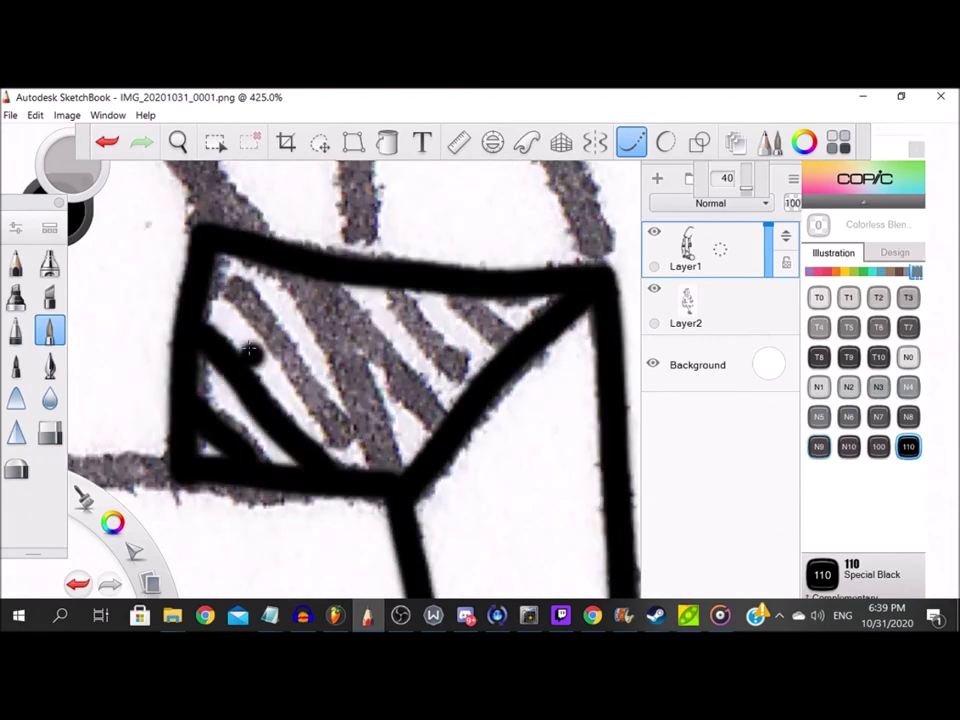
Ink the diagonal hatch lines inside the shaded triangular corner of the box in Special Black.
mouse_move(222, 264)
left_mouse_down()
mouse_move(348, 445)
mouse_move(385, 476)
left_mouse_up()
left_click_drag(338, 284, 450, 422)
left_click_drag(397, 290, 471, 381)
left_click_drag(466, 295, 504, 348)
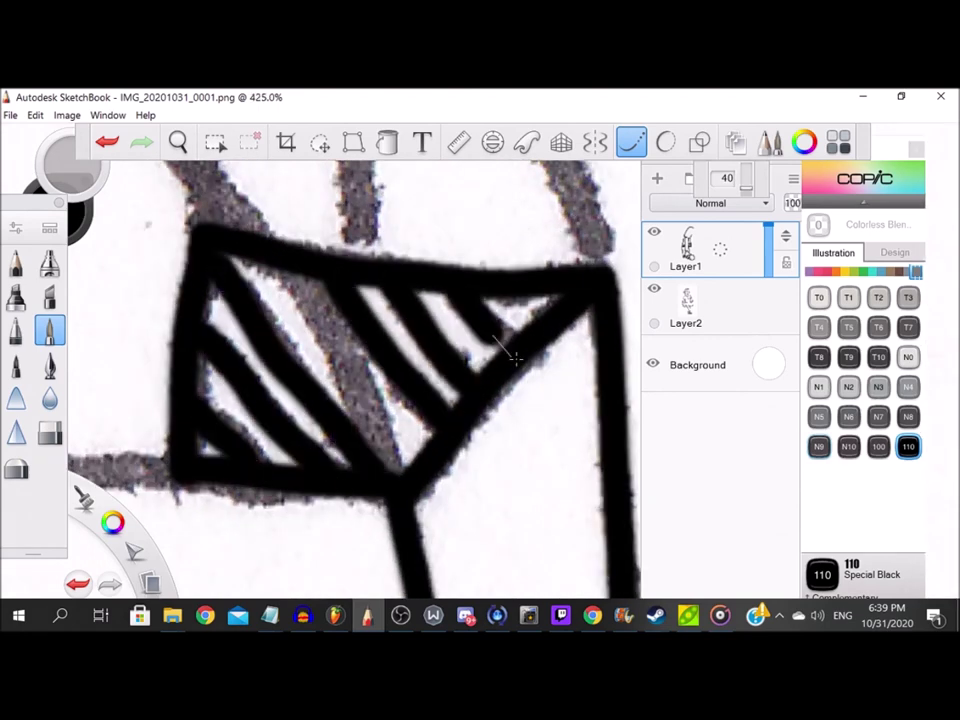
scroll(251, 301, "up", 1)
mouse_move(289, 256)
left_mouse_down()
mouse_move(362, 361)
mouse_move(416, 532)
left_mouse_up()
Ink the diagonal strap across the chest from the shoulder down to the box's shaded corner.
scroll(416, 532, "down", 3)
scroll(150, 205, "up", 2)
mouse_move(137, 195)
left_mouse_down()
mouse_move(279, 289)
mouse_move(418, 437)
left_mouse_up()
scroll(418, 437, "down", 6)
scroll(205, 231, "up", 3)
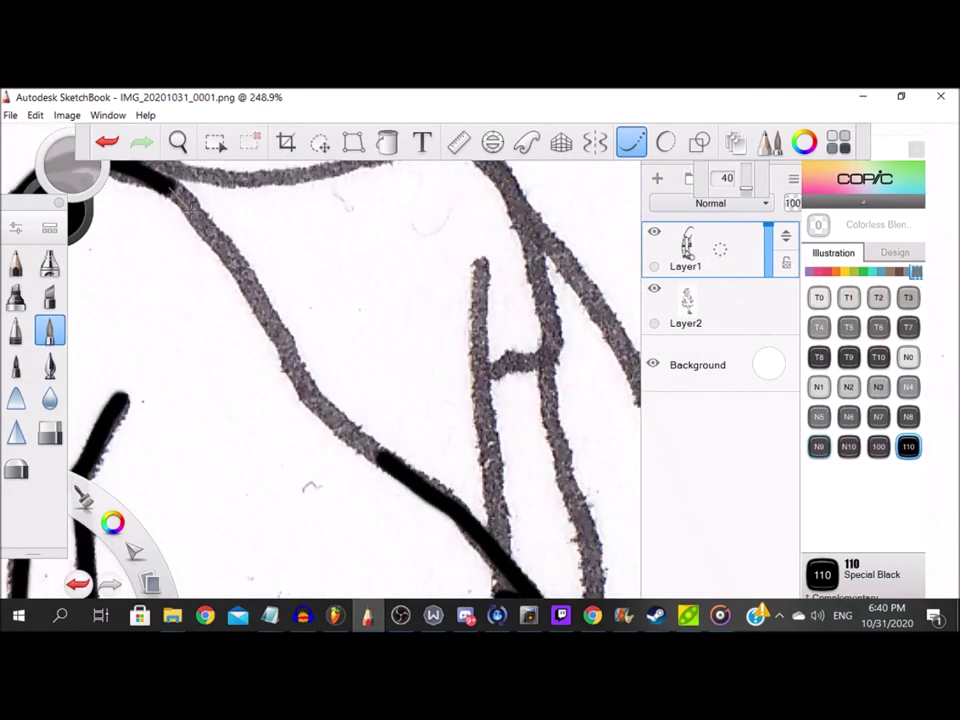
left_click_drag(243, 274, 312, 396)
scroll(400, 398, "down", 3)
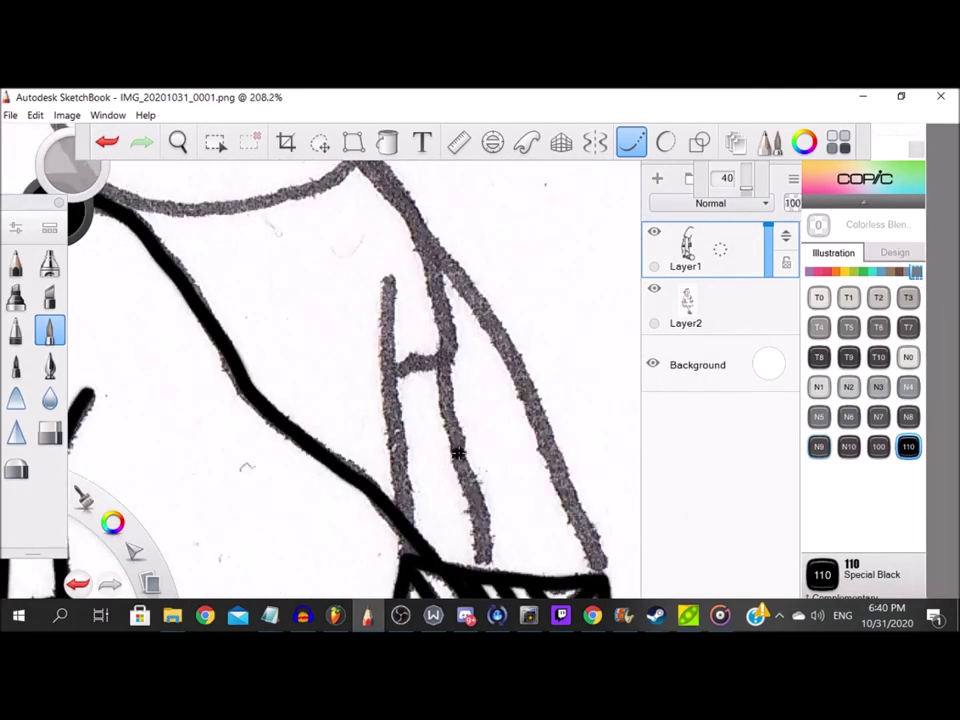
Ink the far arm's side lines, its sleeve hem and the shoulder line above it.
scroll(458, 455, "up", 3)
left_click_drag(375, 245, 395, 551)
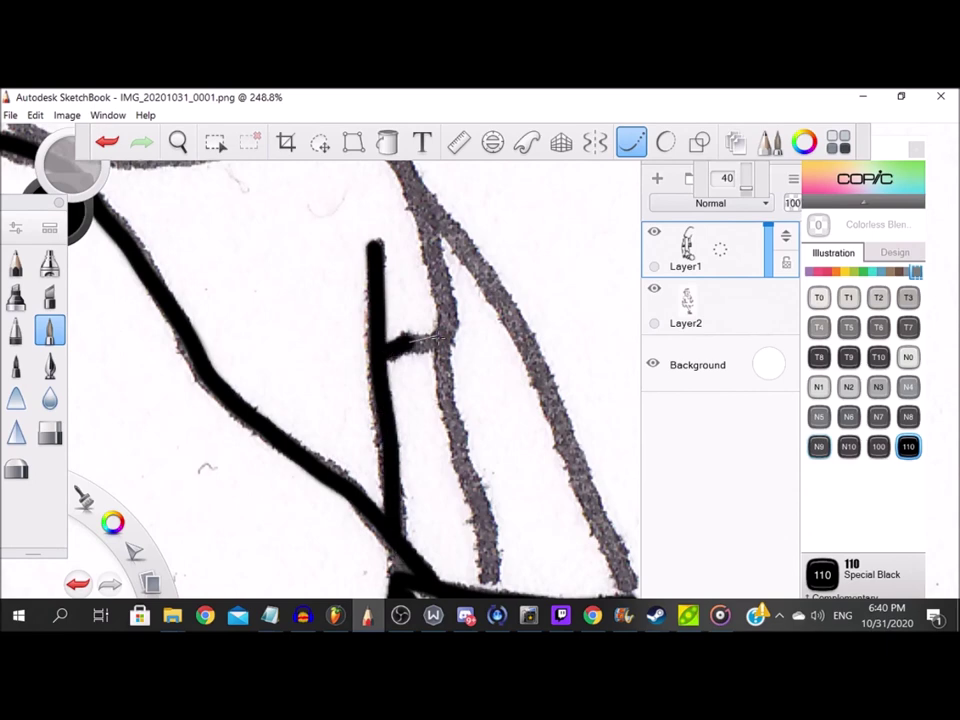
mouse_move(447, 346)
left_mouse_down()
mouse_move(444, 412)
mouse_move(488, 587)
left_mouse_up()
scroll(478, 575, "down", 4)
scroll(454, 393, "up", 4)
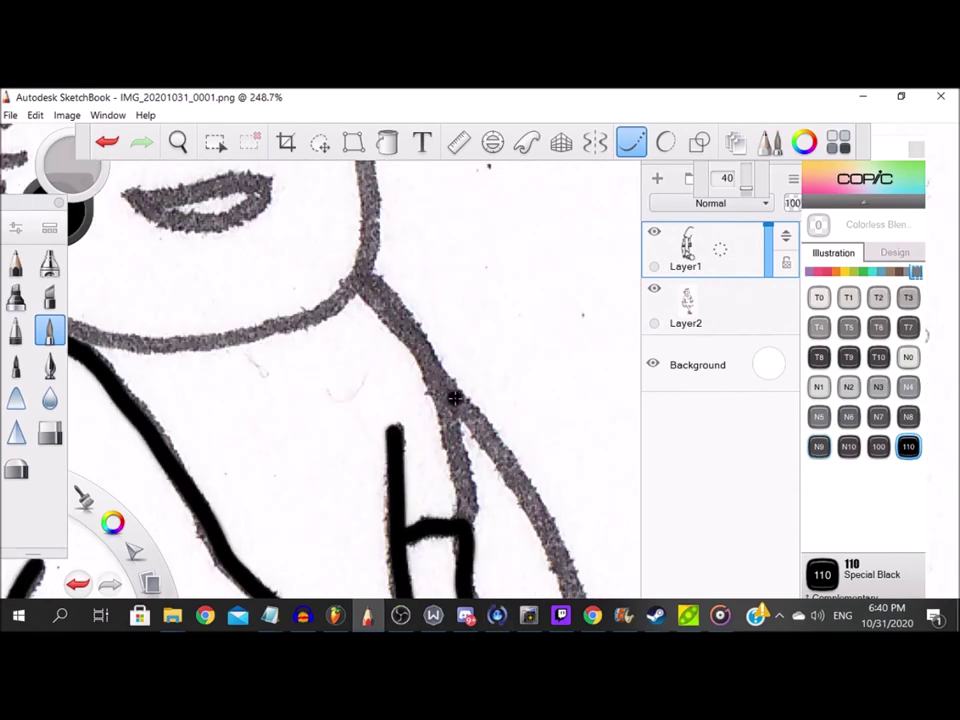
mouse_move(429, 362)
left_mouse_down()
mouse_move(458, 432)
mouse_move(468, 522)
left_mouse_up()
Ink the chin line beneath the mouth and the top front edge of the box.
scroll(346, 377, "down", 3)
scroll(236, 284, "up", 4)
mouse_move(155, 433)
left_mouse_down()
mouse_move(285, 442)
mouse_move(398, 410)
mouse_move(463, 377)
mouse_move(486, 354)
left_mouse_up()
scroll(480, 360, "down", 8)
scroll(500, 530, "up", 5)
scroll(244, 474, "up", 2)
left_click_drag(75, 450, 546, 448)
Ink the outer strap line from the far shoulder down to the box's back corner.
scroll(546, 448, "down", 4)
scroll(517, 544, "up", 3)
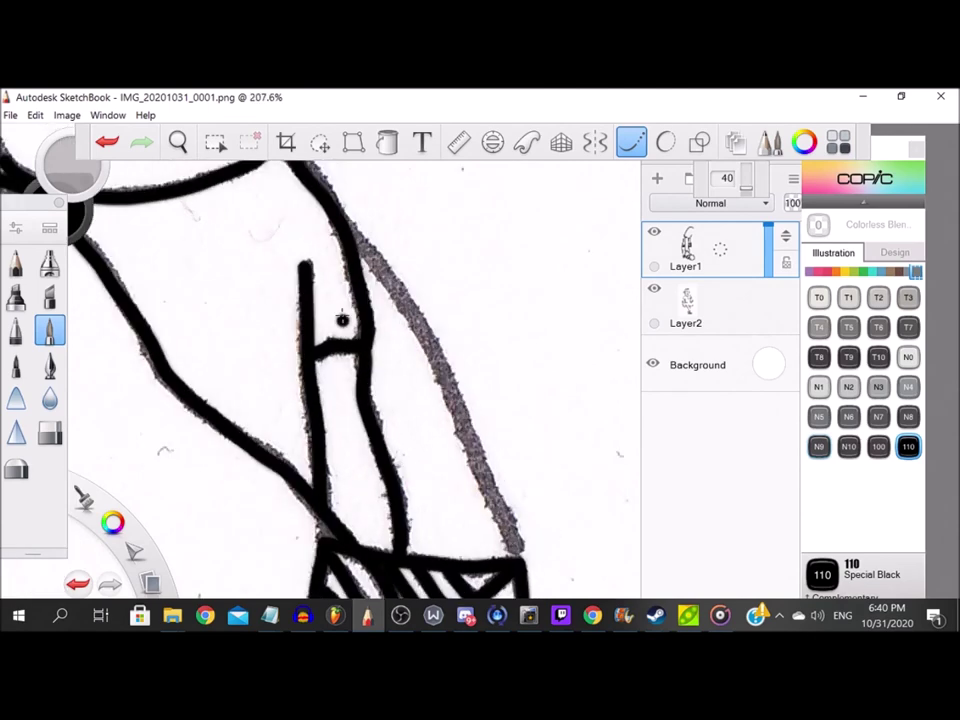
left_click_drag(358, 245, 463, 402)
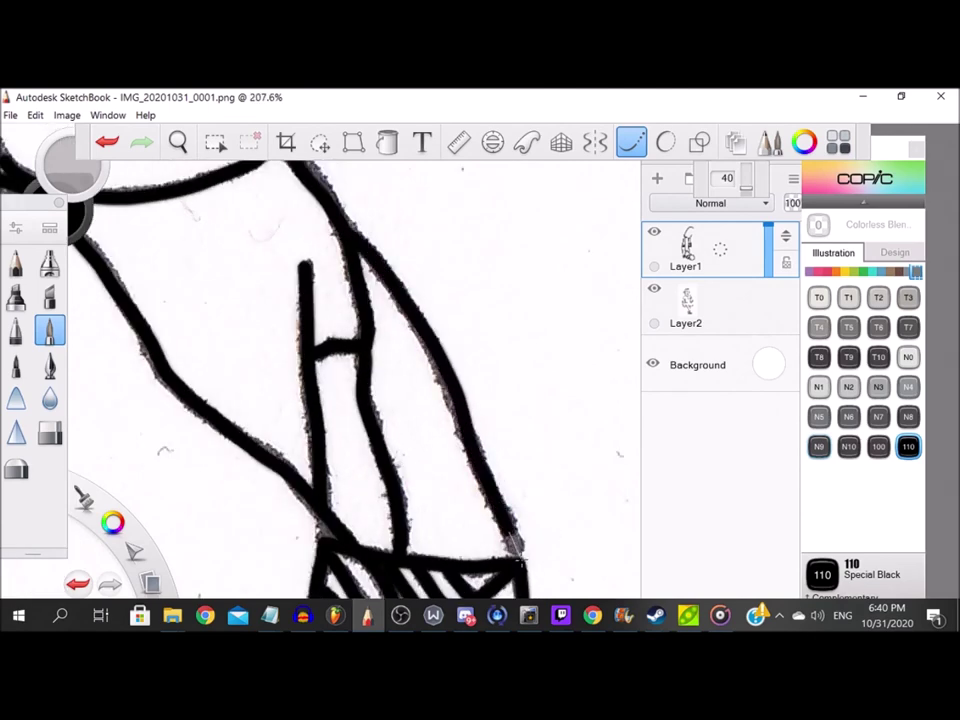
Ink the outlines of both trouser legs, including their cuffs.
scroll(514, 544, "down", 4)
scroll(178, 238, "up", 4)
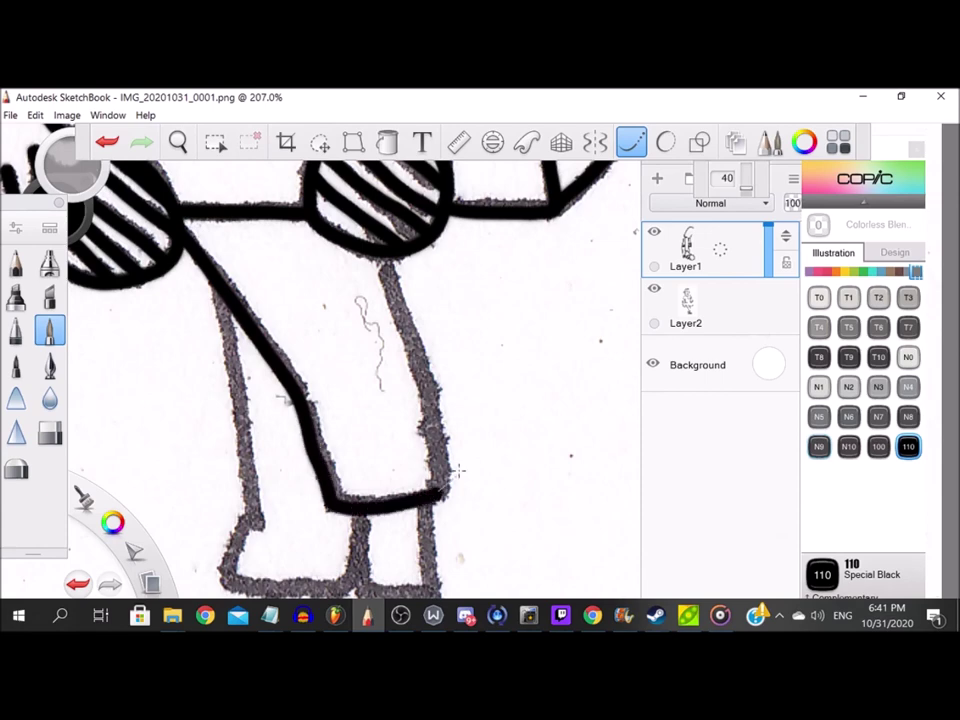
left_click_drag(387, 290, 441, 493)
scroll(255, 381, "down", 4)
scroll(268, 420, "up", 4)
scroll(268, 420, "down", 1)
left_click_drag(201, 231, 228, 365)
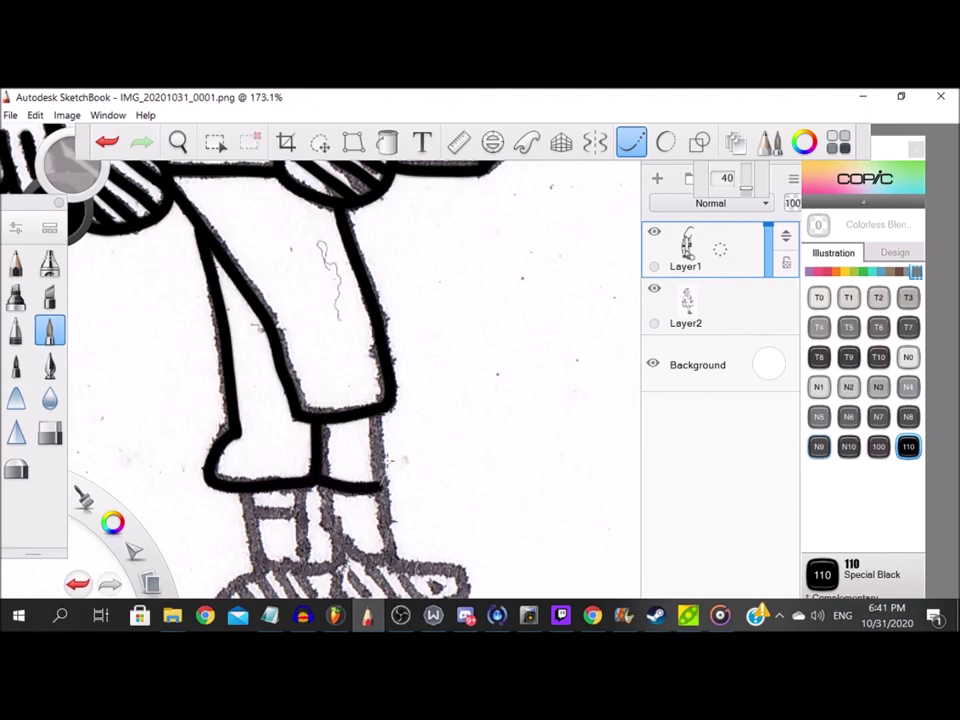
Ink the ankle lines below the trouser cuffs and the horizontal sock band.
scroll(375, 386, "up", 3)
scroll(371, 495, "down", 1)
mouse_move(290, 372)
left_mouse_down()
mouse_move(320, 476)
mouse_move(396, 488)
left_mouse_up()
left_click_drag(145, 408, 240, 408)
mouse_move(145, 372)
left_mouse_down()
mouse_move(170, 523)
mouse_move(222, 496)
mouse_move(258, 497)
mouse_move(237, 386)
mouse_move(170, 446)
mouse_move(205, 526)
mouse_move(326, 493)
mouse_move(280, 412)
left_mouse_up()
Ink the outlines of both shoes and their diagonal hatch lines.
scroll(203, 500, "up", 1)
mouse_move(366, 462)
left_mouse_down()
mouse_move(630, 445)
mouse_move(465, 390)
left_mouse_up()
mouse_move(172, 457)
left_mouse_down()
mouse_move(262, 493)
mouse_move(305, 478)
mouse_move(336, 493)
mouse_move(450, 511)
mouse_move(481, 489)
left_mouse_up()
left_click_drag(488, 417, 536, 480)
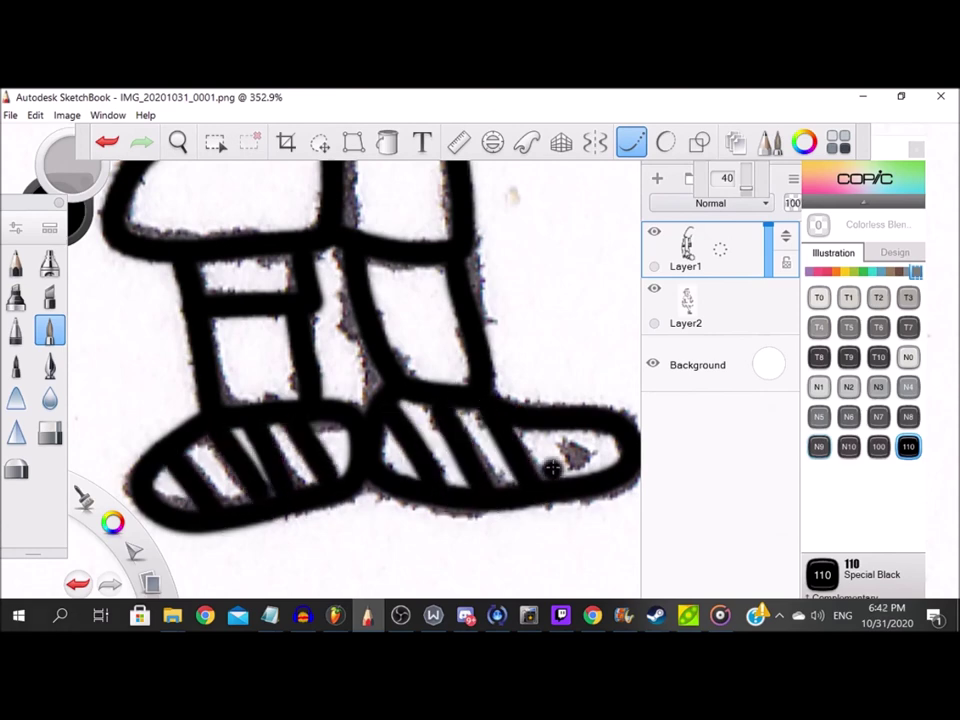
left_click_drag(549, 437, 592, 478)
Ink the ear's outer outline and its inner curve on the head.
scroll(373, 446, "down", 13)
mouse_move(364, 263)
left_mouse_down()
mouse_move(353, 402)
mouse_move(326, 450)
left_mouse_up()
scroll(331, 365, "up", 10)
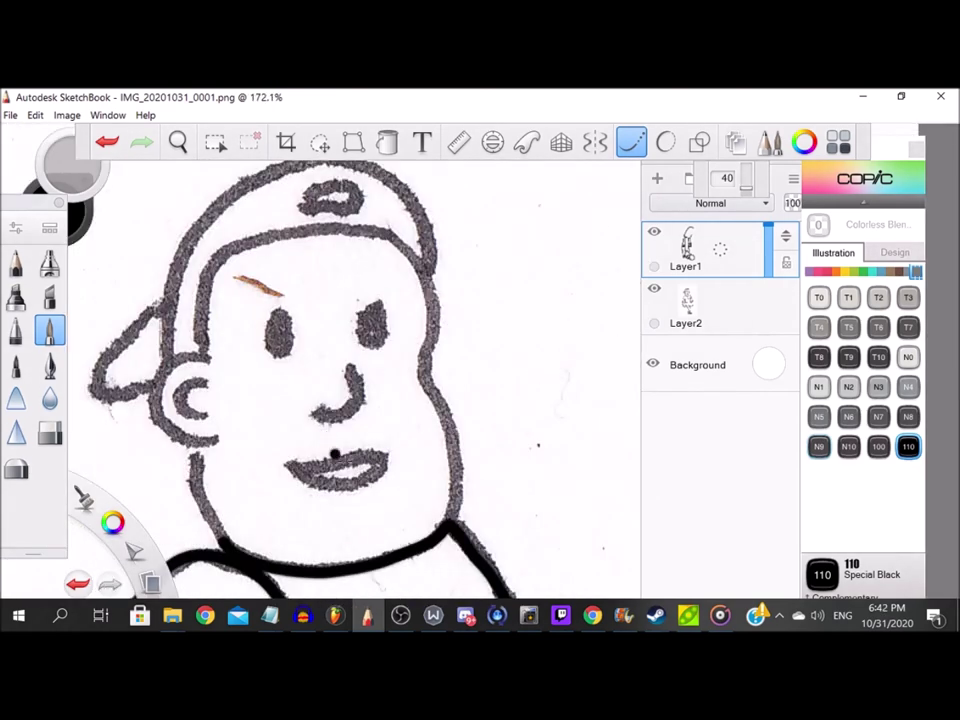
scroll(190, 400, "down", 1)
scroll(190, 400, "up", 5)
mouse_move(340, 333)
left_mouse_down()
mouse_move(258, 358)
mouse_move(237, 436)
mouse_move(285, 498)
mouse_move(378, 508)
left_mouse_up()
mouse_move(332, 384)
left_mouse_down()
mouse_move(285, 425)
mouse_move(340, 452)
left_mouse_up()
Ink the face outline along the jaw, up both sides and across the cap's lower edge.
scroll(340, 452, "down", 3)
scroll(410, 370, "up", 2)
mouse_move(515, 264)
left_mouse_down()
mouse_move(412, 282)
mouse_move(325, 316)
mouse_move(292, 409)
mouse_move(298, 499)
left_mouse_up()
left_click_drag(639, 341, 368, 343)
mouse_move(150, 278)
left_mouse_down()
mouse_move(264, 266)
mouse_move(395, 337)
mouse_move(431, 580)
mouse_move(368, 301)
left_mouse_up()
left_click_drag(383, 348, 378, 478)
Ink the rounded crown of the cap and the small emblem on its front.
scroll(378, 478, "down", 5)
scroll(225, 259, "up", 3)
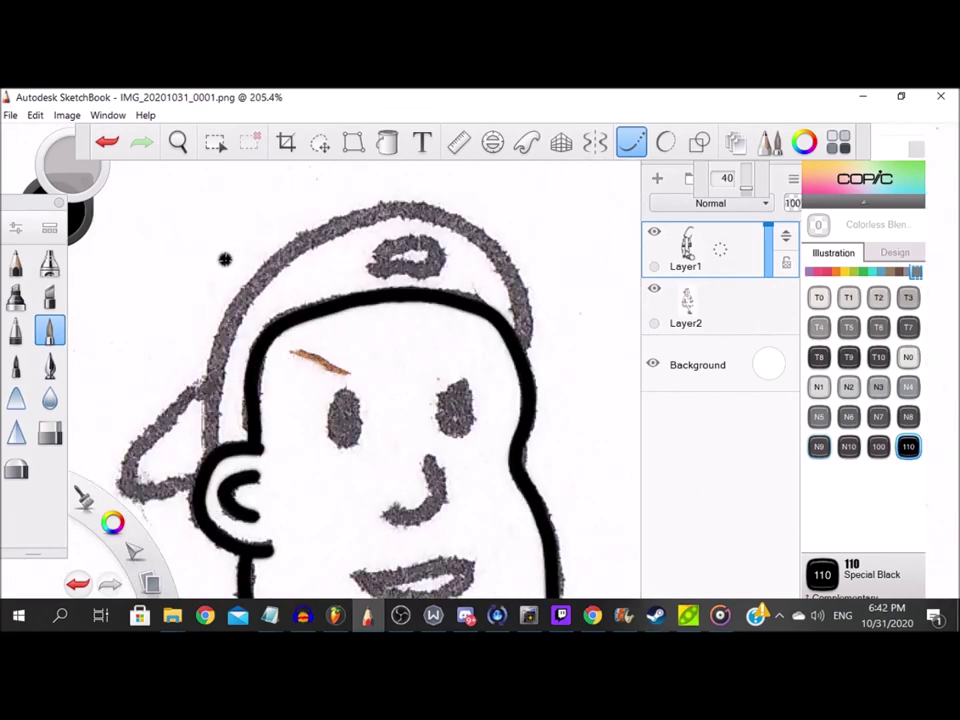
mouse_move(206, 420)
left_mouse_down()
mouse_move(213, 355)
mouse_move(233, 305)
mouse_move(290, 250)
mouse_move(367, 212)
left_mouse_up()
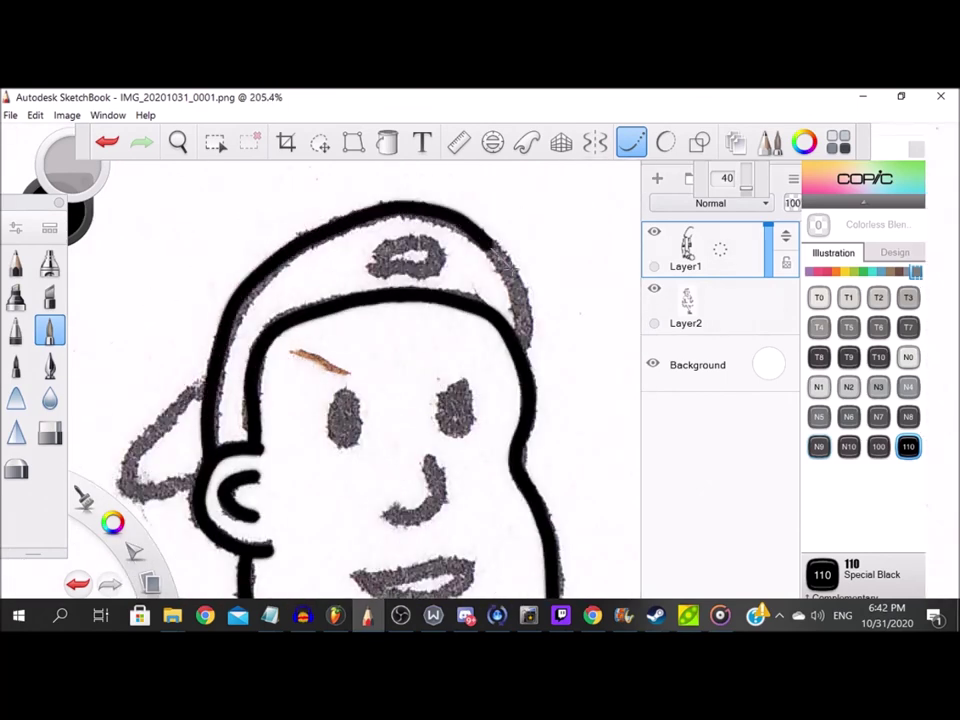
scroll(463, 259, "up", 5)
mouse_move(321, 326)
left_mouse_down()
mouse_move(504, 332)
mouse_move(343, 283)
mouse_move(325, 320)
left_mouse_up()
Ink the cap's backward-facing bill behind the ear.
scroll(228, 323, "down", 5)
scroll(228, 323, "up", 3)
mouse_move(400, 410)
left_mouse_down()
mouse_move(315, 440)
mouse_move(245, 428)
mouse_move(280, 345)
mouse_move(350, 270)
mouse_move(425, 213)
left_mouse_up()
Fill in both oval eyes with solid black.
scroll(425, 213, "down", 5)
scroll(360, 443, "up", 3)
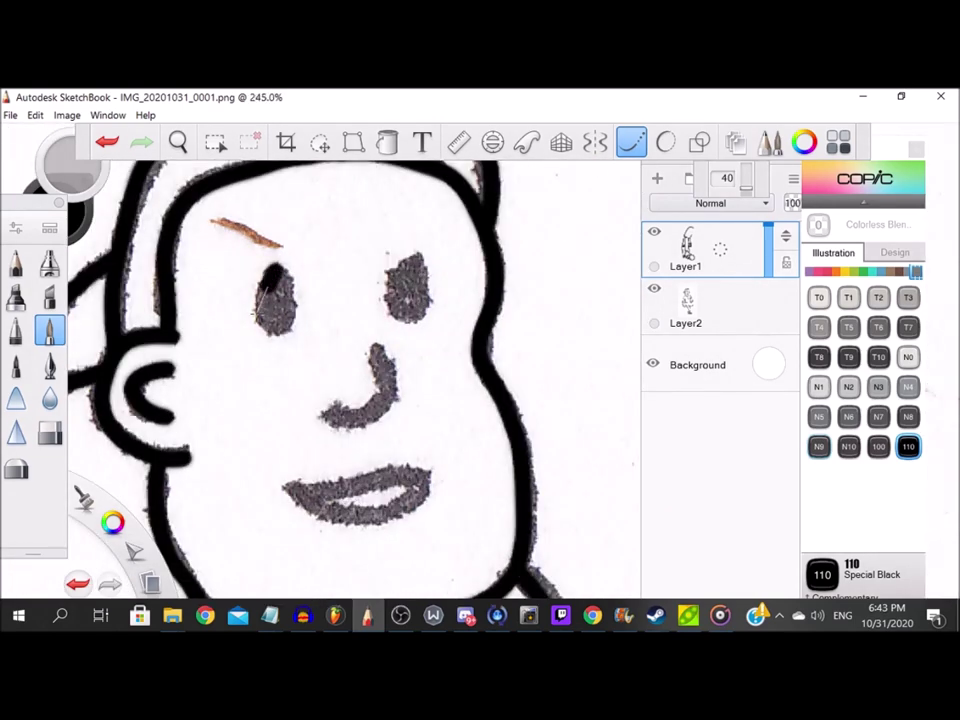
scroll(411, 259, "up", 3)
mouse_move(411, 259)
left_mouse_down()
mouse_move(372, 280)
mouse_move(401, 366)
mouse_move(437, 308)
mouse_move(409, 250)
mouse_move(403, 285)
left_mouse_up()
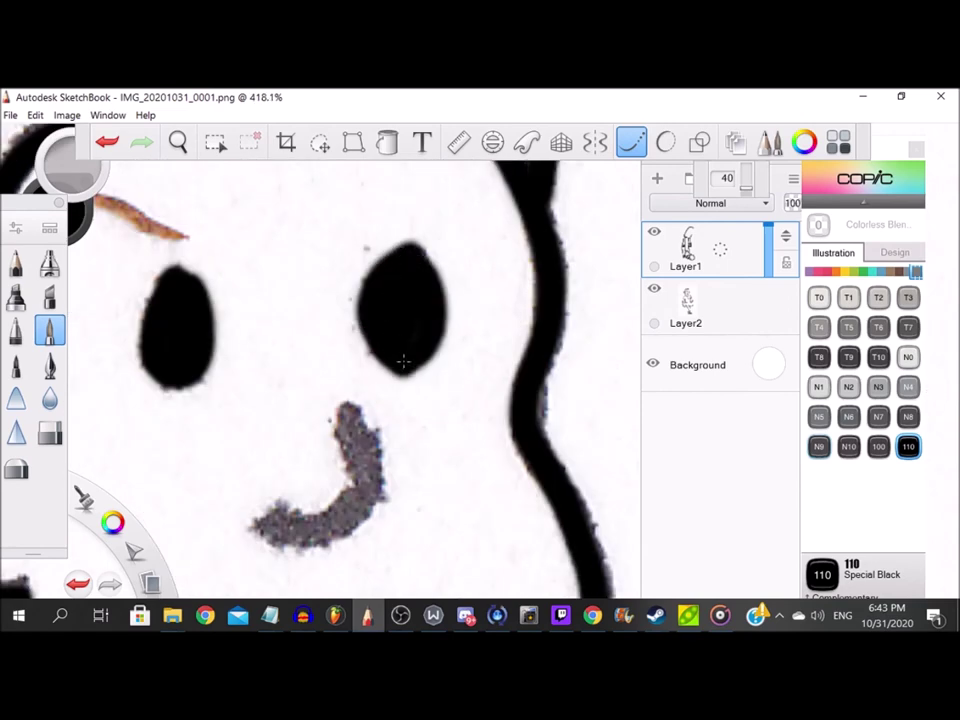
Ink the curved nose and the mouth outline.
scroll(400, 365, "down", 2)
left_click_drag(320, 372, 385, 290)
mouse_move(278, 466)
left_mouse_down()
mouse_move(440, 445)
mouse_move(323, 468)
left_mouse_up()
Toggle the Background layer's visibility off and on to check the finished line art.
scroll(405, 450, "down", 6)
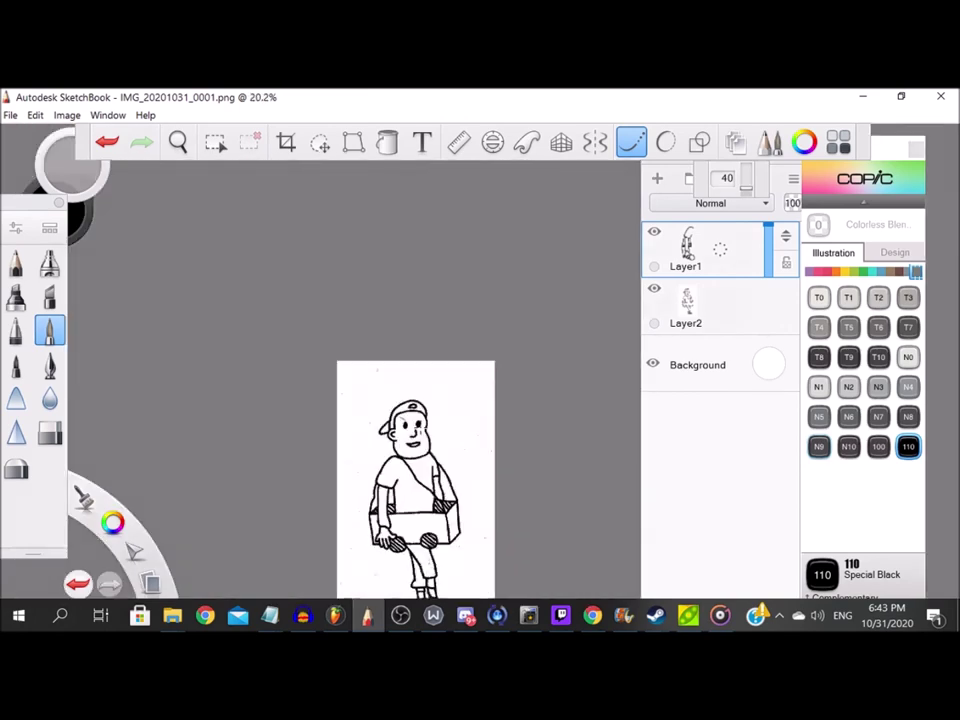
left_click(655, 365)
left_click(655, 365)
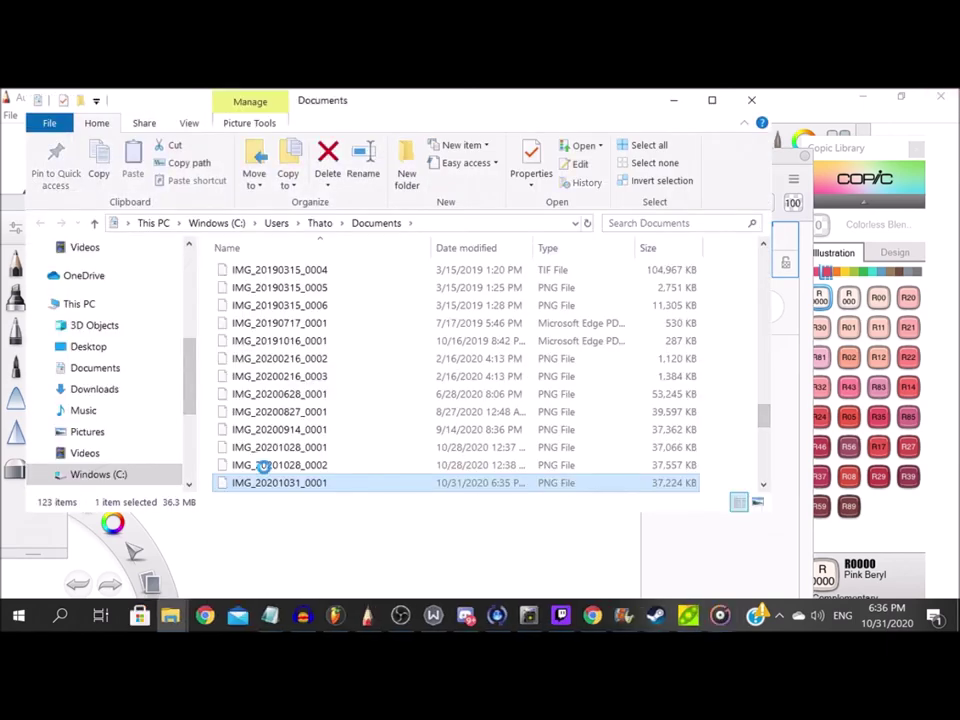
Open the scanned image IMG_20201031_0001 from the Documents folder in SketchBook.
right_click(276, 484)
mouse_move(450, 463)
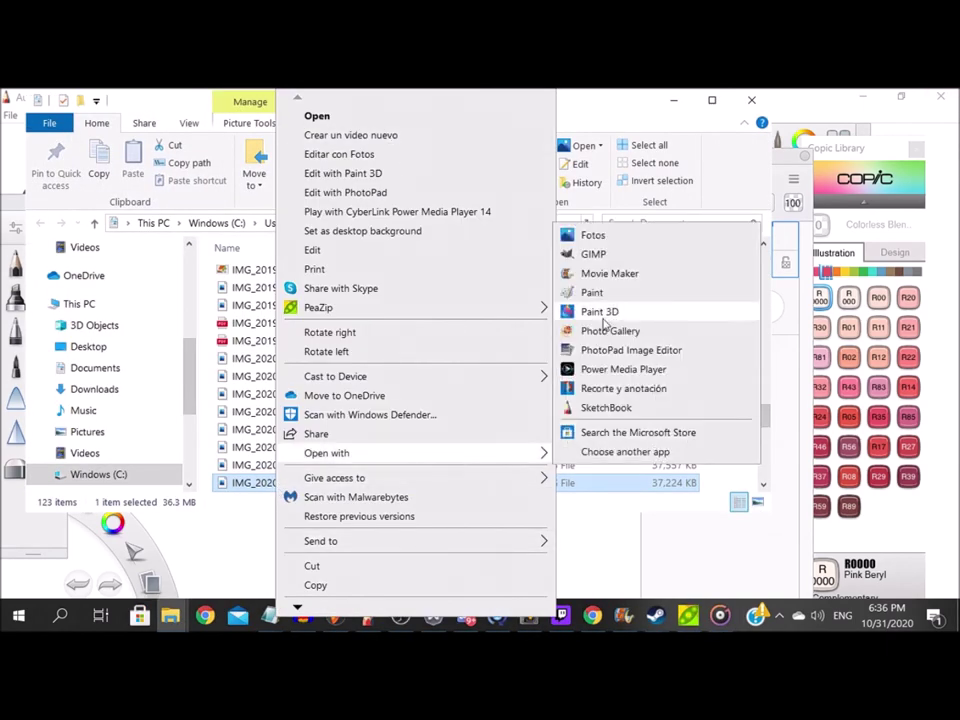
left_click(604, 407)
Crop the scanned page to a tight rectangle around the drawn figure.
scroll(392, 225, "up", 5)
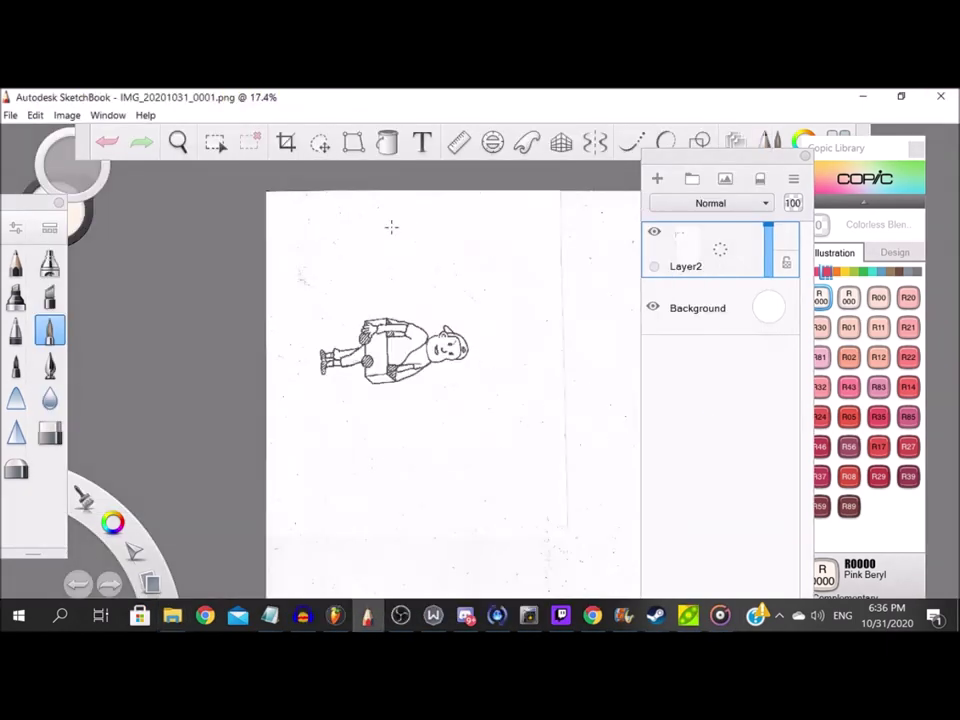
left_click(287, 145)
left_click_drag(496, 408, 301, 295)
key("Return")
Rotate the image clockwise three times so the figure stands upright.
left_click(67, 115)
left_click(126, 241)
left_click(67, 115)
left_click(128, 241)
left_click(67, 115)
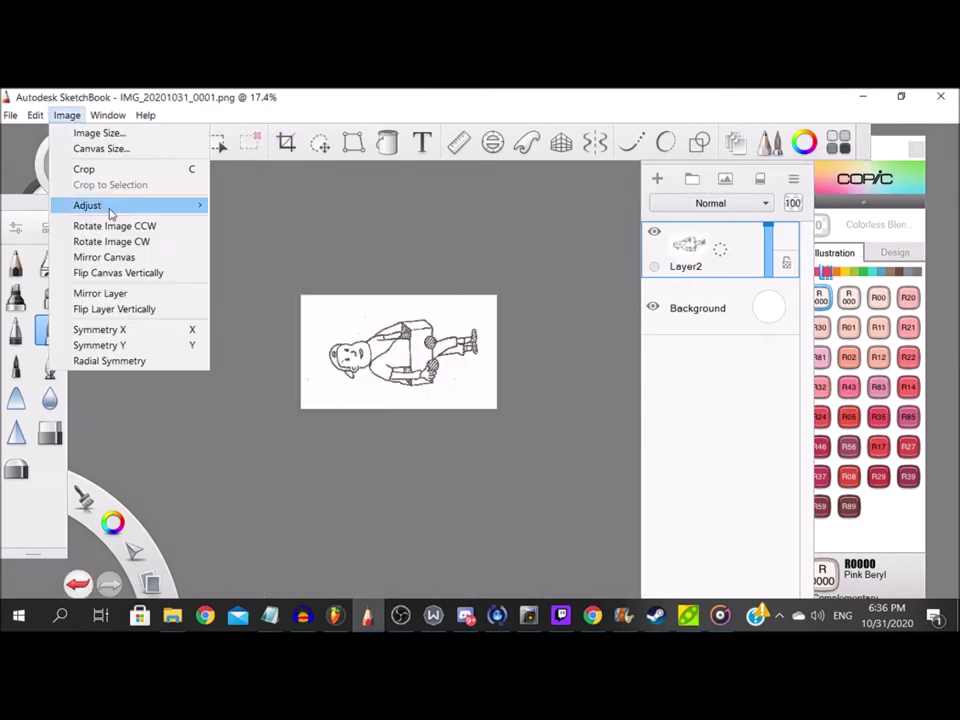
left_click(111, 241)
Add a new layer above the scan and turn on Steady Stroke for the paintbrush.
scroll(274, 300, "up", 4)
left_click(657, 179)
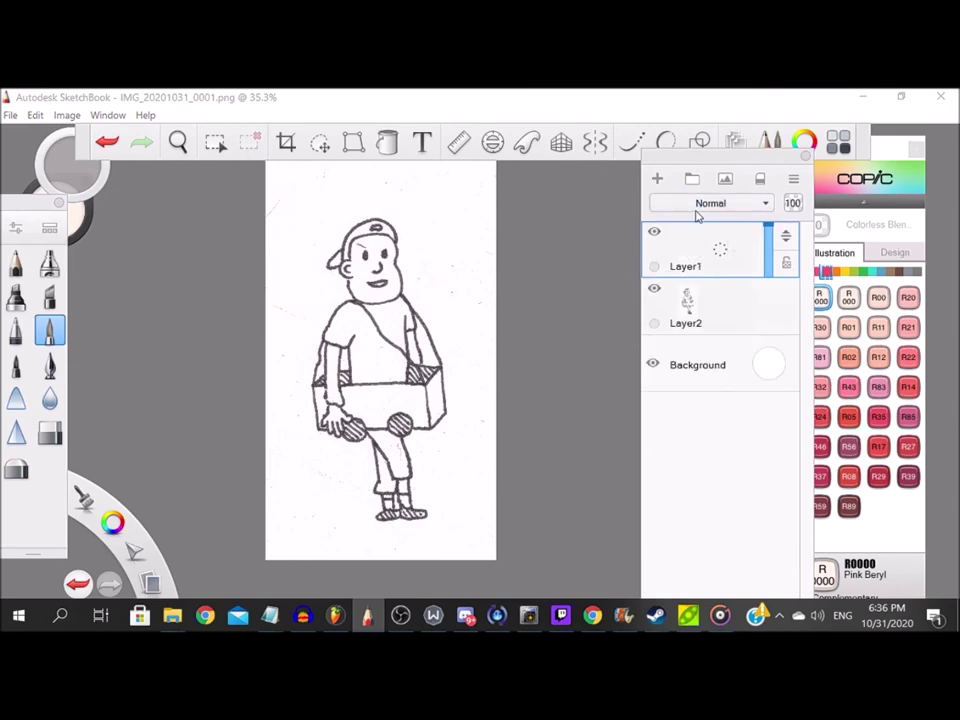
left_click(632, 143)
double_click(48, 332)
key("ctrl+b")
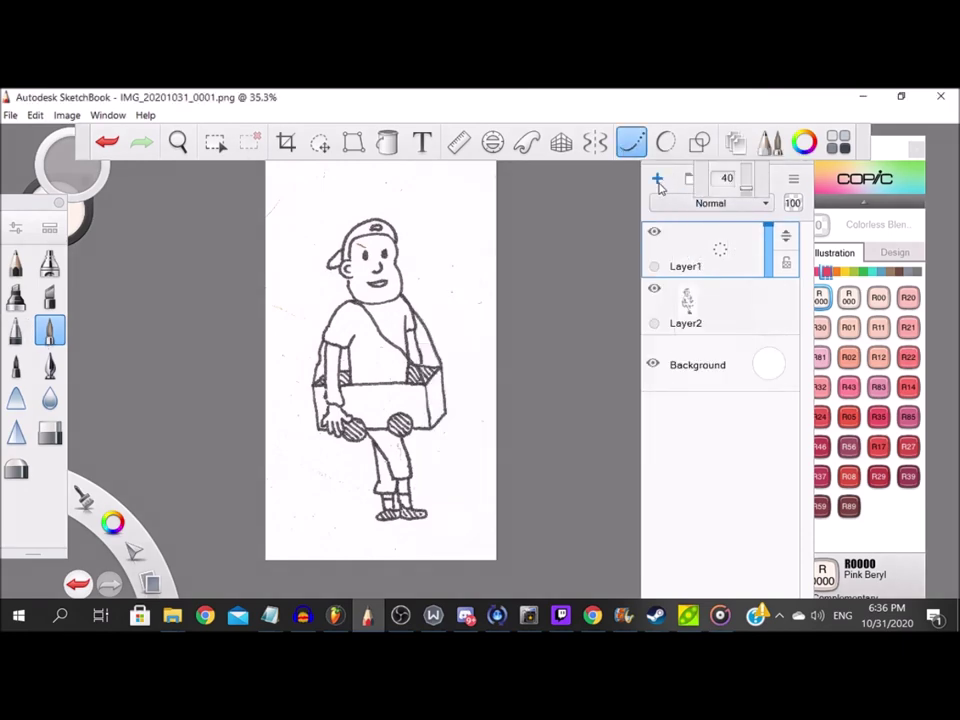
Choose Copic colour 110 Special Black as the inking colour.
scroll(362, 242, "up", 10)
left_click(917, 272)
left_click(908, 447)
Trace the near shoulder's sleeve outline and the forearm below it on the new layer.
left_click_drag(473, 211, 425, 318)
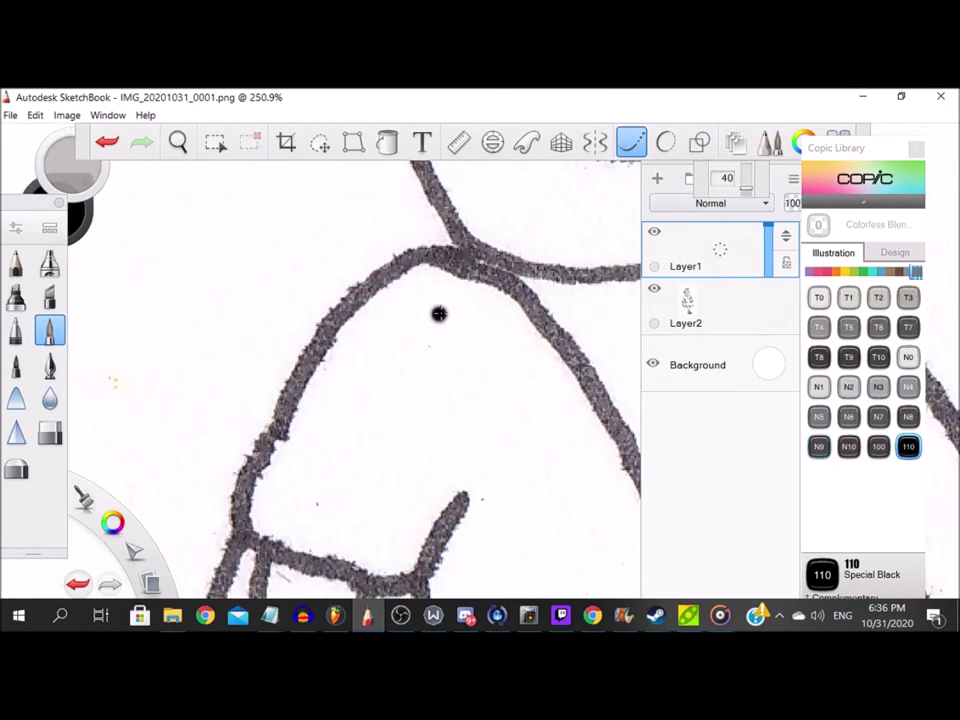
mouse_move(430, 252)
left_mouse_down()
mouse_move(381, 266)
mouse_move(324, 332)
mouse_move(254, 448)
mouse_move(235, 517)
mouse_move(294, 564)
mouse_move(445, 522)
left_mouse_up()
scroll(415, 412, "down", 6)
scroll(338, 200, "up", 5)
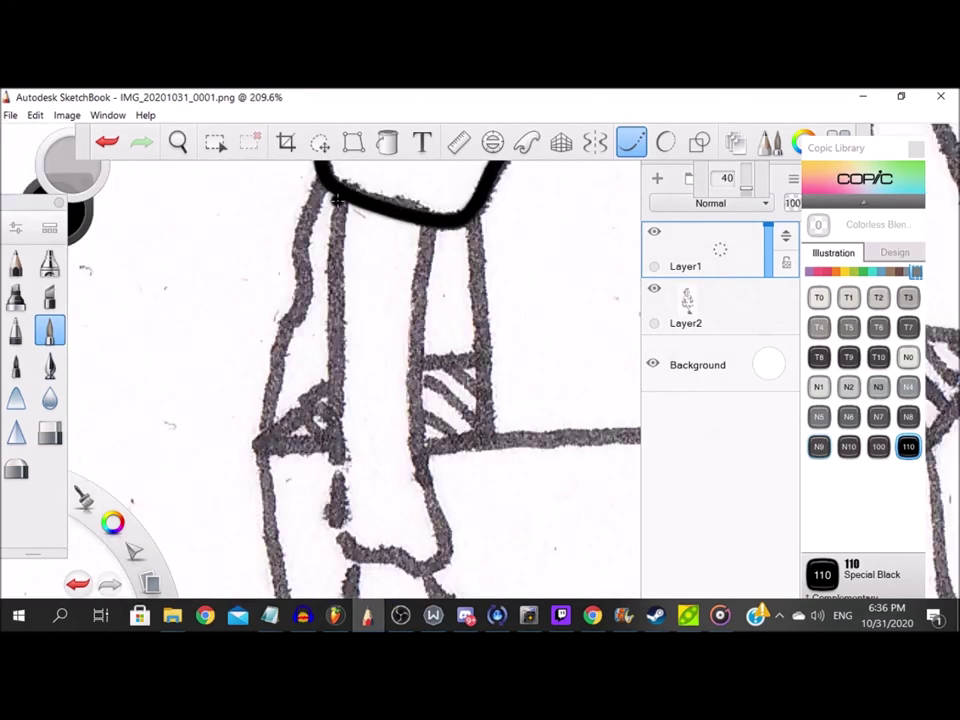
left_click_drag(336, 255, 338, 378)
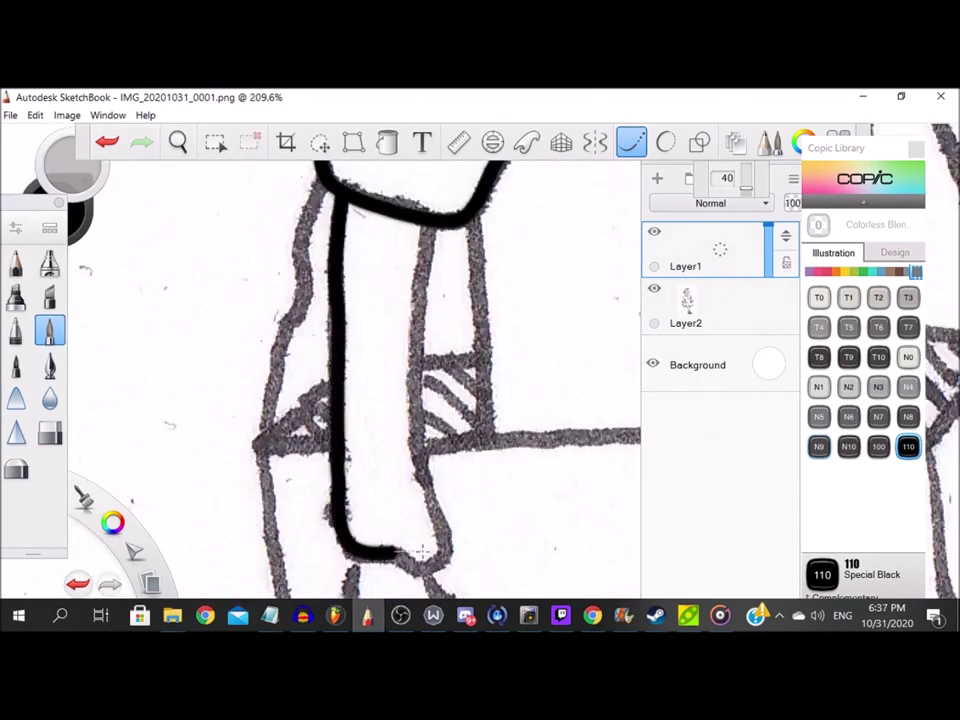
left_click_drag(415, 405, 428, 220)
Ink the outline of the open hand, including the wrist, fingers and thumb.
scroll(428, 221, "down", 4)
scroll(401, 446, "up", 6)
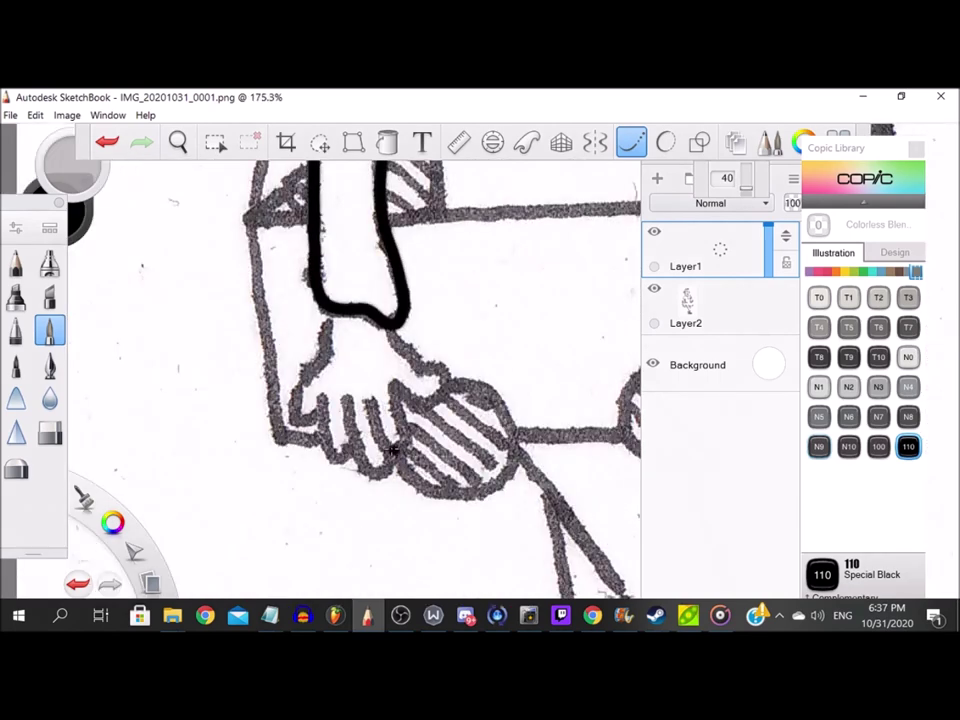
mouse_move(270, 374)
left_mouse_down()
mouse_move(252, 407)
mouse_move(272, 456)
left_mouse_up()
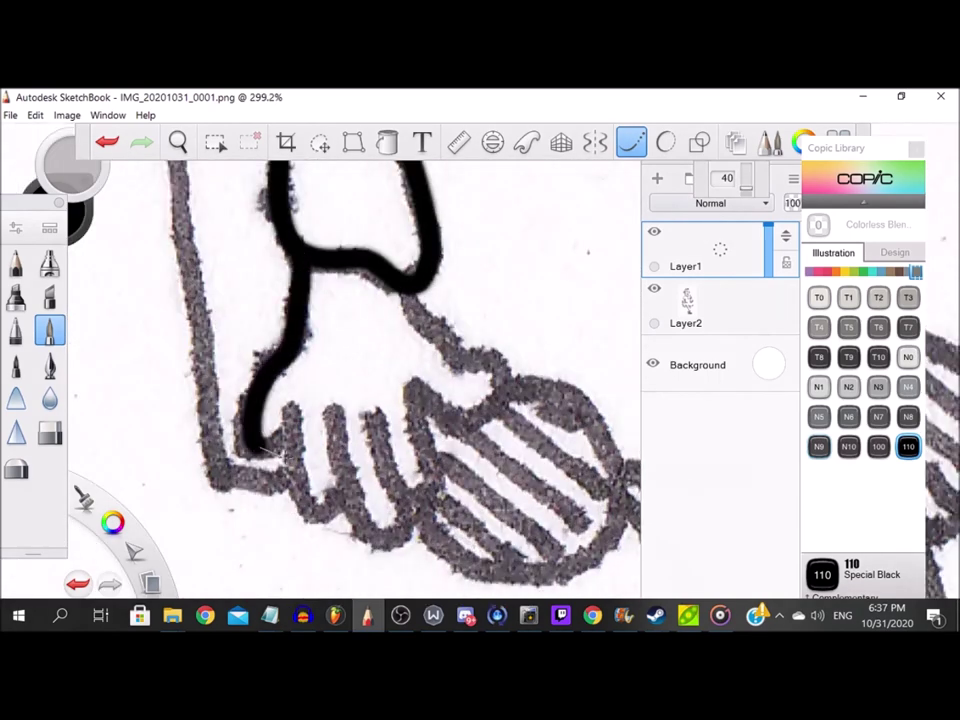
mouse_move(294, 379)
left_mouse_down()
mouse_move(298, 457)
mouse_move(322, 521)
mouse_move(326, 396)
left_mouse_up()
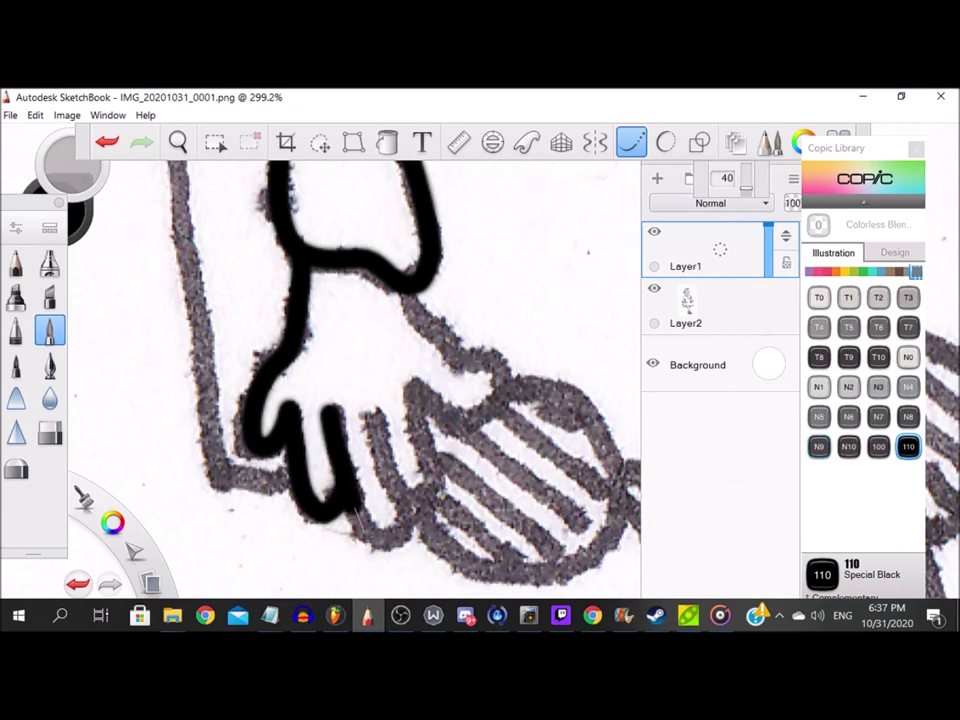
left_click_drag(391, 474, 371, 402)
mouse_move(408, 498)
left_mouse_down()
mouse_move(439, 496)
mouse_move(410, 377)
left_mouse_up()
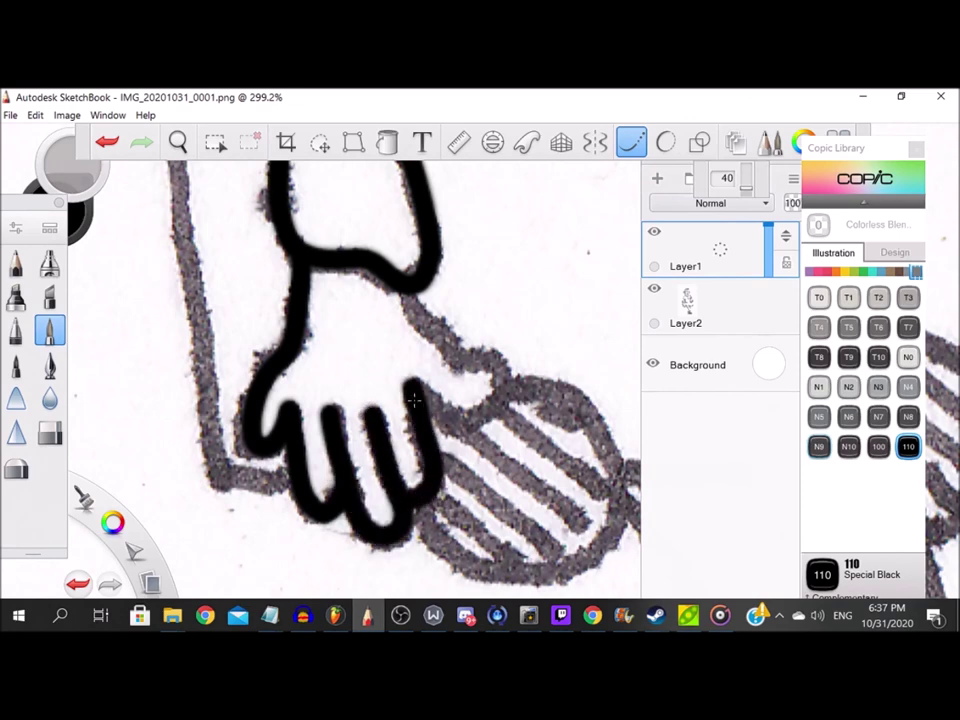
left_click_drag(492, 406, 484, 357)
left_click_drag(423, 328, 402, 285)
Ink the outer strap line from the sleeve down to the box and along the box's side edge.
scroll(407, 393, "down", 6)
scroll(345, 230, "up", 2)
scroll(383, 400, "down", 3)
scroll(365, 320, "up", 2)
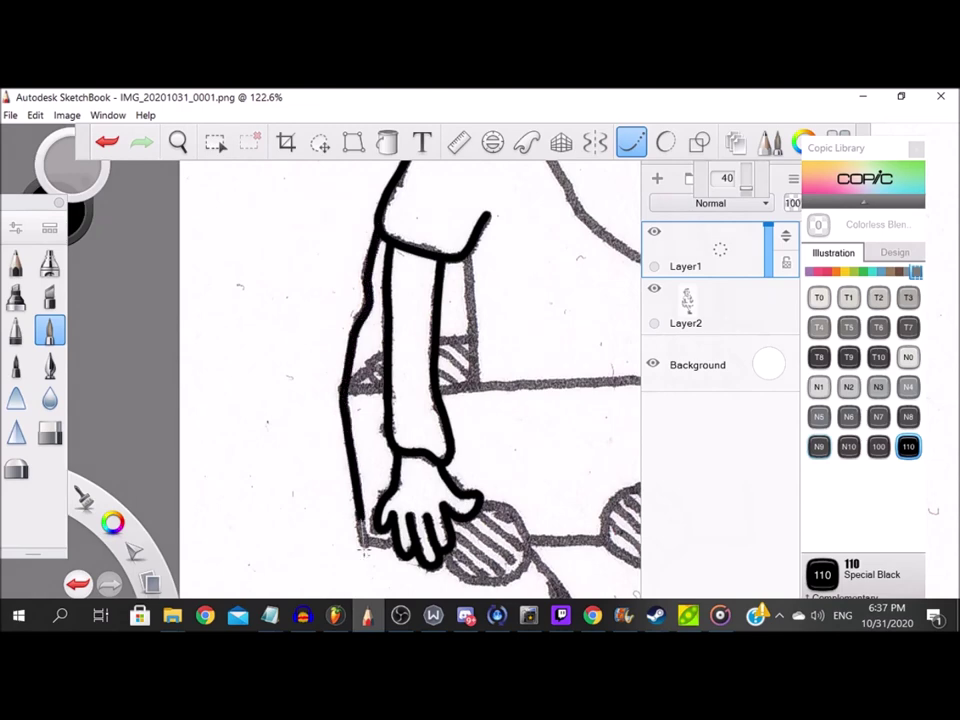
Ink the small shaded triangle between the box's outer corner and the forearm.
scroll(367, 344, "up", 5)
left_click_drag(288, 481, 440, 478)
left_click_drag(300, 462, 428, 348)
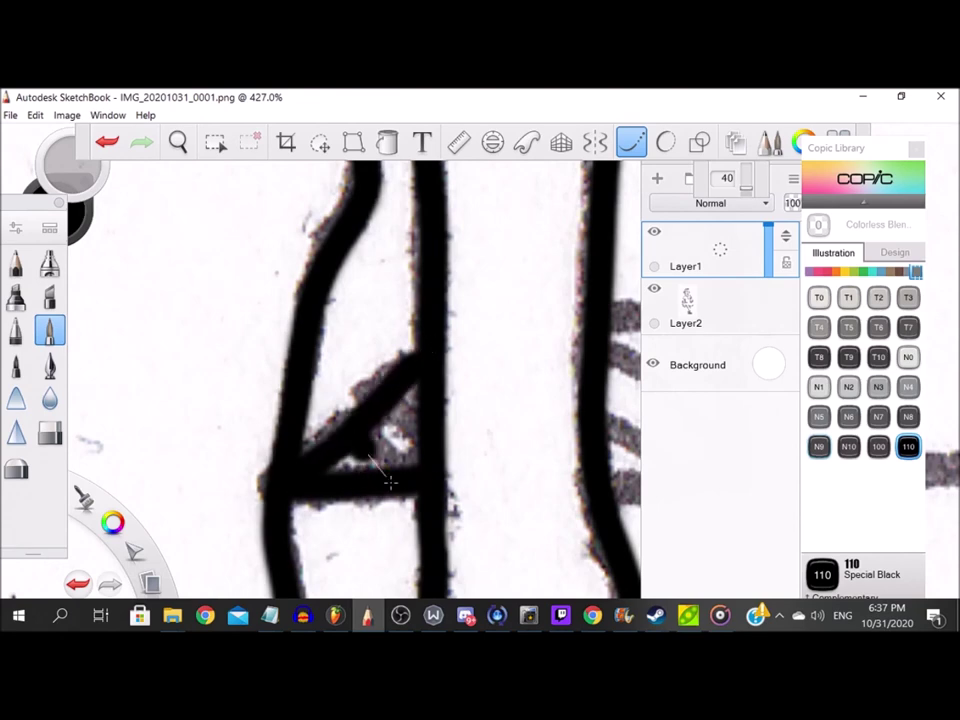
Ink the outline and diagonal hatch lines of the small shaded panel on the forearm's inner side.
scroll(440, 420, "down", 2)
scroll(456, 386, "up", 2)
mouse_move(334, 342)
left_mouse_down()
mouse_move(482, 334)
mouse_move(457, 407)
mouse_move(456, 516)
mouse_move(315, 522)
left_mouse_up()
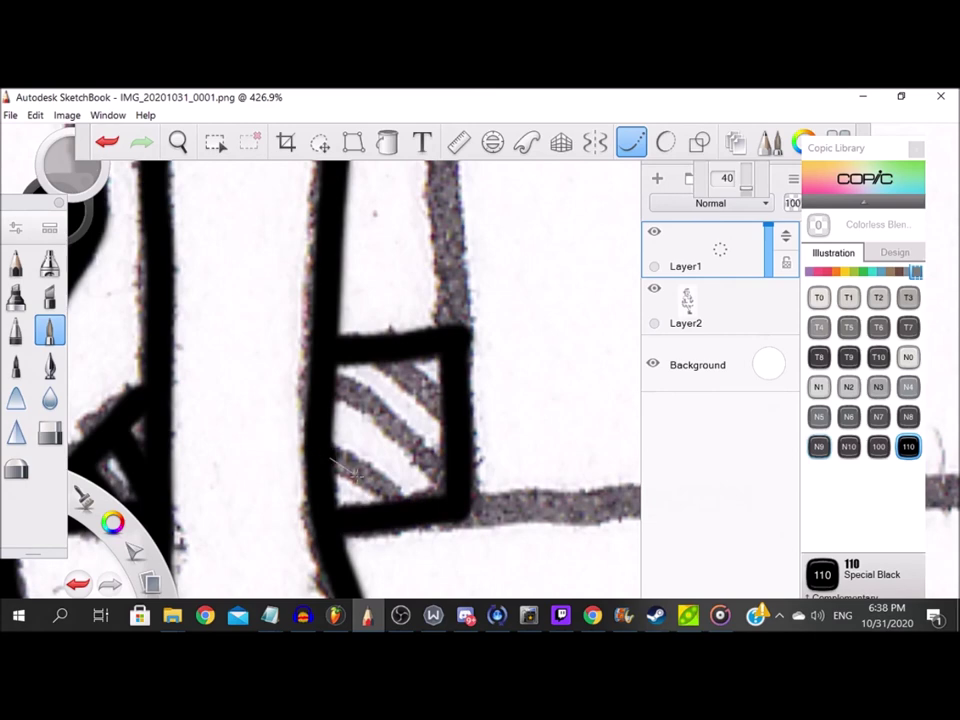
left_click_drag(357, 473, 424, 516)
left_click_drag(333, 381, 446, 494)
left_click(407, 377)
key("ctrl+z")
left_click_drag(380, 362, 457, 421)
Ink the strap line running from the sleeve hem down to the hatched panel.
scroll(430, 410, "down", 5)
scroll(407, 273, "up", 3)
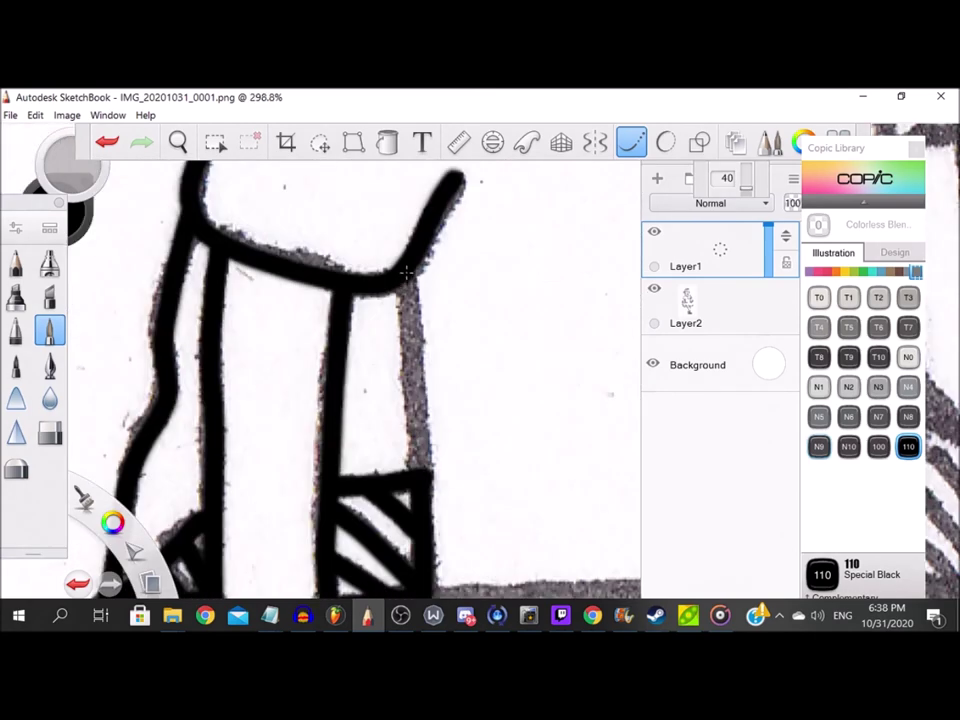
left_click_drag(406, 271, 418, 500)
Ink the round outline of the wheel beside the hand.
scroll(418, 500, "down", 5)
scroll(370, 464, "up", 4)
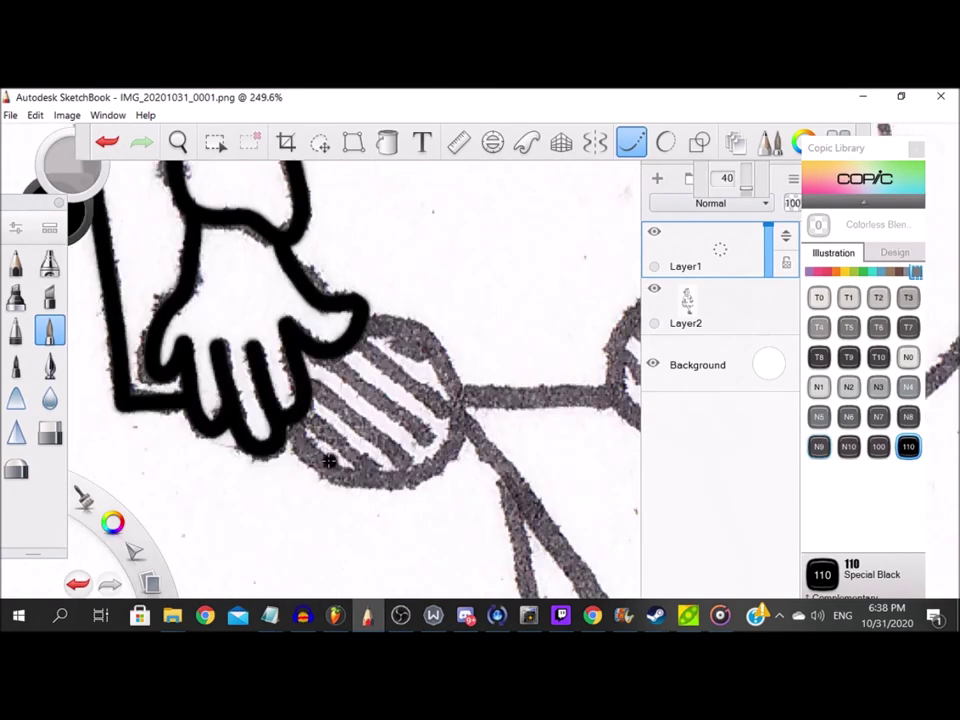
scroll(372, 464, "up", 2)
mouse_move(288, 385)
left_mouse_down()
mouse_move(396, 478)
mouse_move(512, 396)
mouse_move(355, 262)
left_mouse_up()
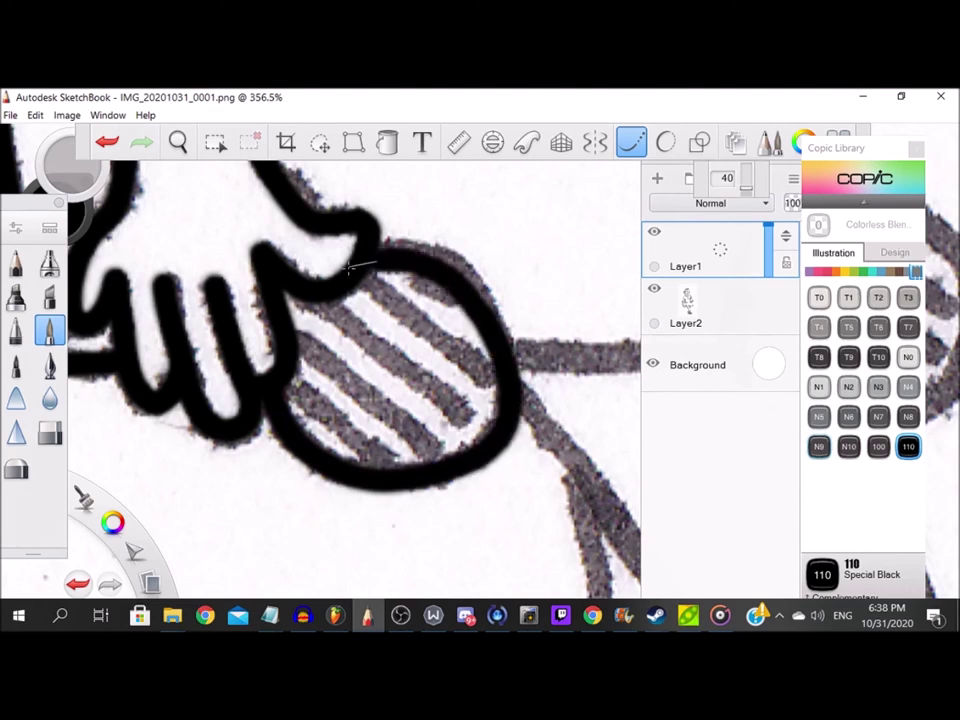
Ink the diagonal hatch lines inside the wheel beside the hand, redoing any stray stroke.
left_click_drag(297, 392, 397, 472)
mouse_move(298, 336)
left_mouse_down()
mouse_move(474, 496)
mouse_move(327, 358)
mouse_move(456, 477)
left_mouse_up()
left_click(112, 141)
left_click_drag(303, 304, 496, 446)
left_click(382, 296)
key("ctrl+z")
left_click_drag(370, 284, 505, 390)
left_click_drag(402, 275, 499, 343)
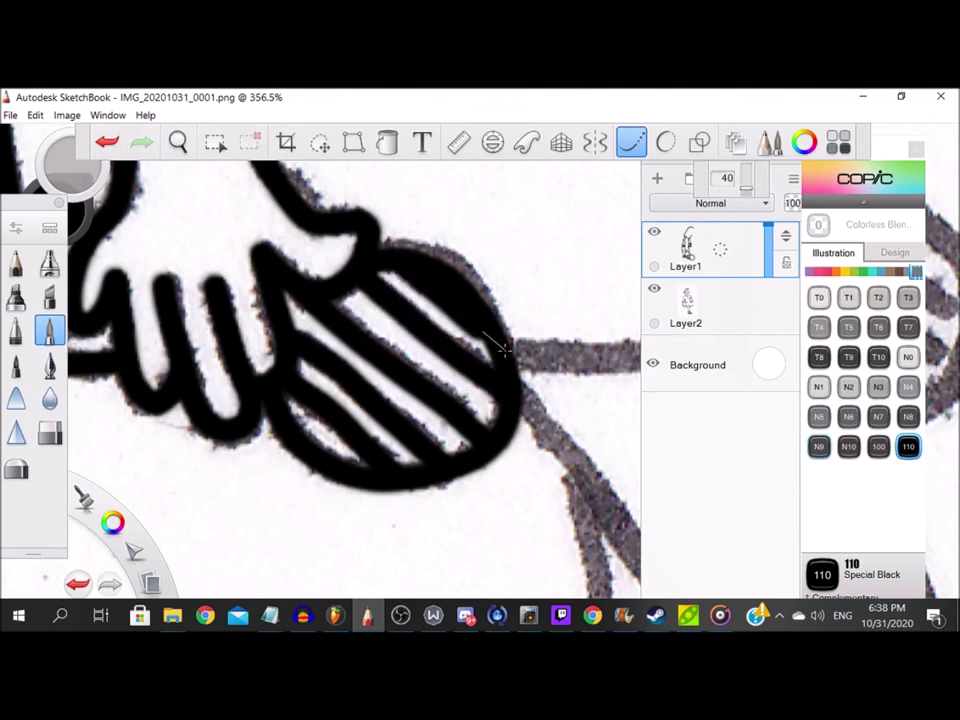
Ink the box's bottom edge between the wheels and the second wheel with its outline and diagonal hatch lines.
scroll(382, 312, "down", 5)
scroll(400, 324, "up", 5)
left_click_drag(203, 344, 447, 349)
scroll(440, 347, "up", 2)
mouse_move(297, 262)
left_mouse_down()
mouse_move(225, 285)
mouse_move(195, 400)
mouse_move(378, 533)
mouse_move(465, 340)
mouse_move(300, 265)
mouse_move(482, 408)
left_mouse_up()
mouse_move(262, 303)
left_mouse_down()
mouse_move(335, 350)
mouse_move(461, 466)
left_mouse_up()
left_click_drag(226, 323, 446, 499)
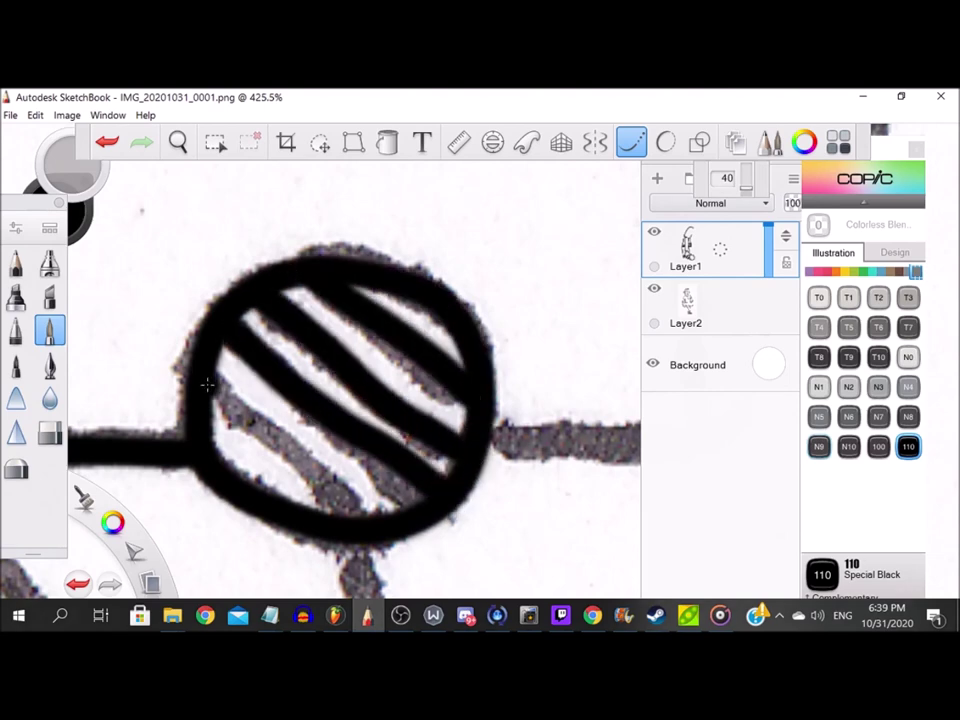
left_click_drag(208, 386, 386, 519)
Ink the box's bottom edge beyond the second wheel and the slanted lower edge of its side panel.
scroll(392, 510, "down", 3)
scroll(560, 480, "up", 4)
left_click_drag(447, 408, 434, 407)
mouse_move(272, 408)
left_mouse_down()
mouse_move(489, 405)
mouse_move(484, 185)
mouse_move(508, 512)
left_mouse_up()
scroll(484, 185, "down", 2)
scroll(545, 530, "down", 4)
scroll(612, 567, "up", 5)
left_click_drag(612, 382, 443, 580)
Ink the vertical edges and the slanted upper edge of the box's side panel.
scroll(419, 502, "down", 3)
scroll(523, 240, "down", 1)
left_click_drag(493, 257, 507, 490)
scroll(472, 268, "up", 5)
mouse_move(296, 499)
left_mouse_down()
mouse_move(403, 349)
mouse_move(560, 240)
left_mouse_up()
scroll(439, 336, "down", 2)
Ink the outline and diagonal hatch lines of the shaded opening next to the box's side panel.
left_click_drag(220, 240, 560, 268)
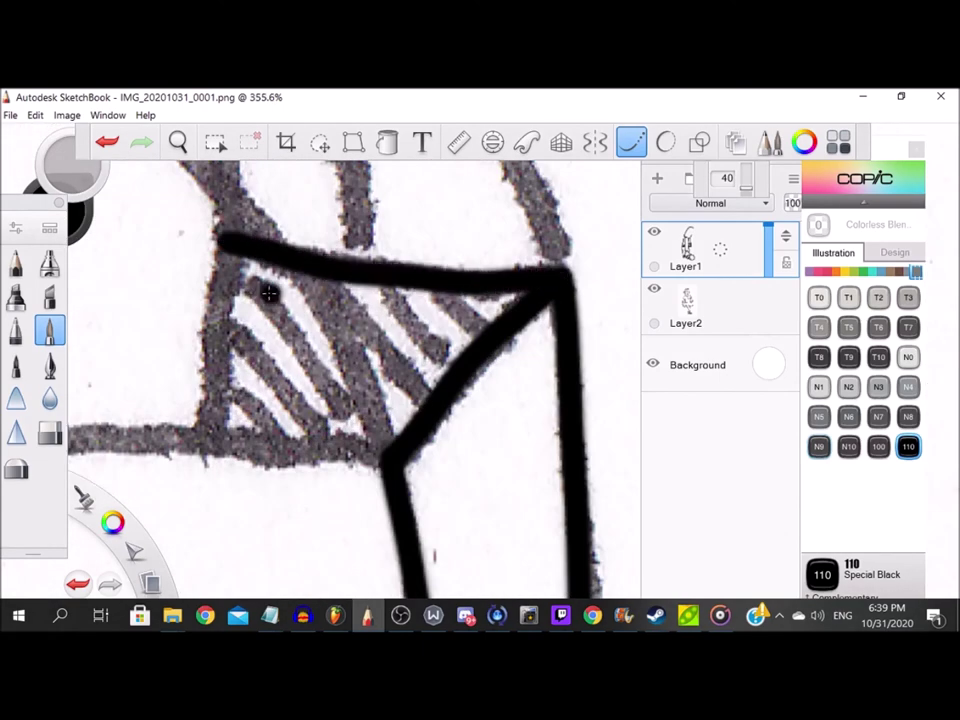
mouse_move(214, 305)
left_mouse_down()
mouse_move(215, 445)
mouse_move(400, 450)
left_mouse_up()
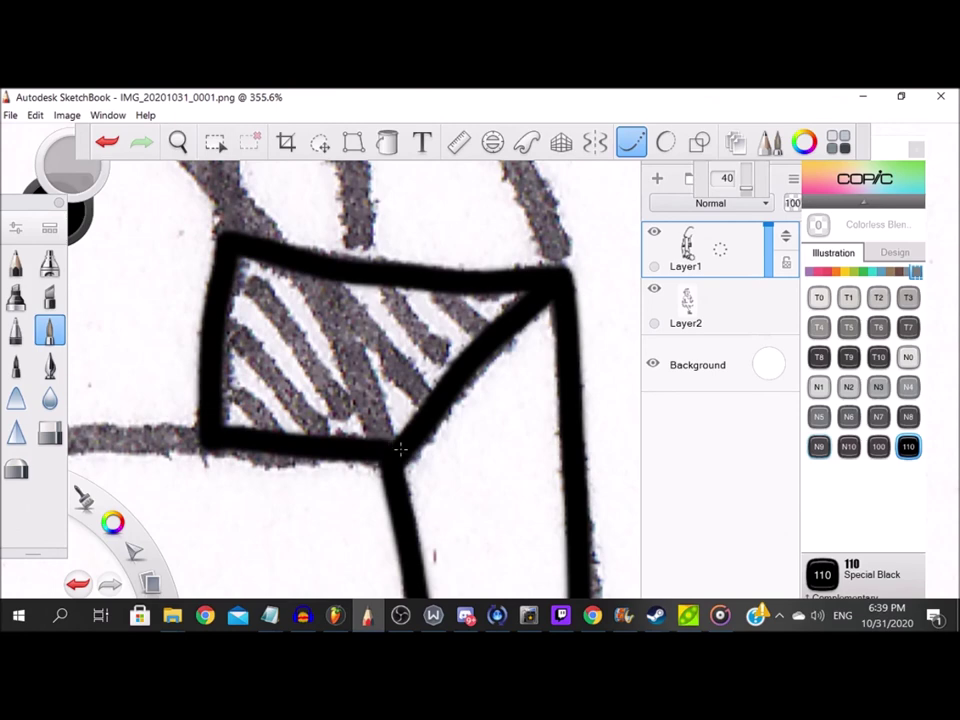
scroll(400, 450, "up", 1)
left_click_drag(187, 421, 262, 468)
left_click_drag(203, 334, 342, 477)
left_click_drag(216, 258, 388, 482)
left_click_drag(335, 280, 455, 430)
left_click_drag(394, 288, 476, 398)
left_click_drag(452, 281, 515, 360)
Ink the diagonal strap line running from the shoulder across the chest into the shaded box opening.
scroll(260, 311, "up", 1)
mouse_move(296, 266)
left_mouse_down()
mouse_move(387, 425)
mouse_move(414, 522)
left_mouse_up()
scroll(412, 520, "down", 4)
scroll(208, 275, "up", 3)
mouse_move(136, 196)
left_mouse_down()
mouse_move(260, 288)
mouse_move(421, 468)
left_mouse_up()
scroll(420, 467, "down", 3)
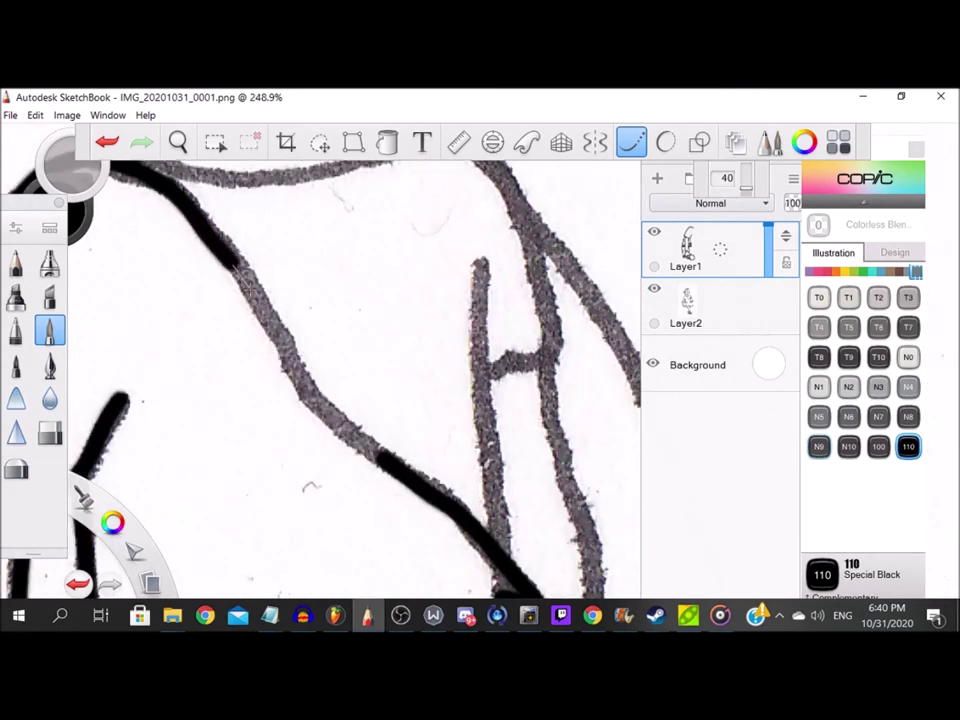
left_click_drag(240, 270, 312, 395)
left_click_drag(388, 458, 410, 468)
Ink the far arm's inner and outer lines, its sleeve hem and the shoulder line up to the neck.
scroll(411, 468, "down", 3)
scroll(484, 401, "up", 3)
left_click_drag(375, 246, 398, 548)
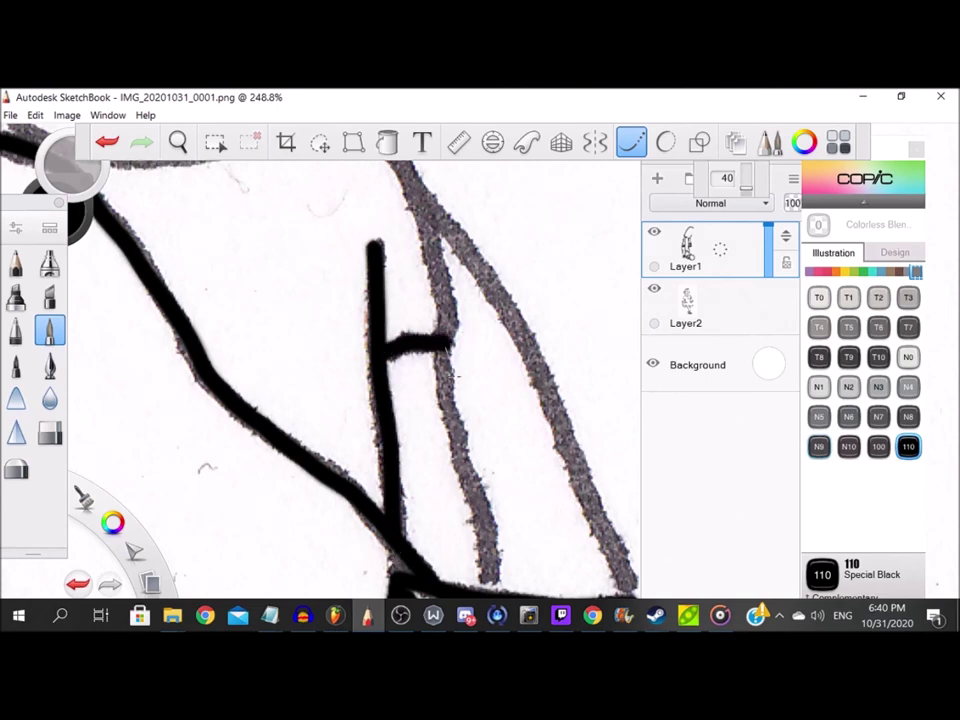
left_click_drag(448, 342, 468, 580)
scroll(452, 386, "up", 4)
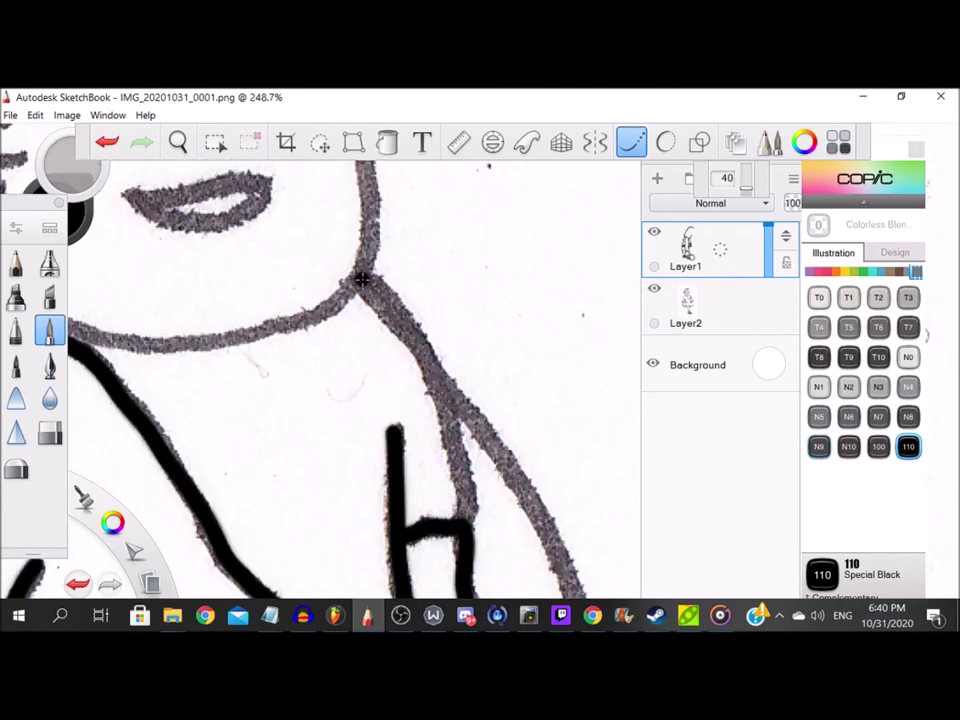
left_click_drag(416, 352, 478, 530)
scroll(345, 381, "down", 3)
Ink the curved chin line between the two shoulders.
scroll(230, 288, "up", 4)
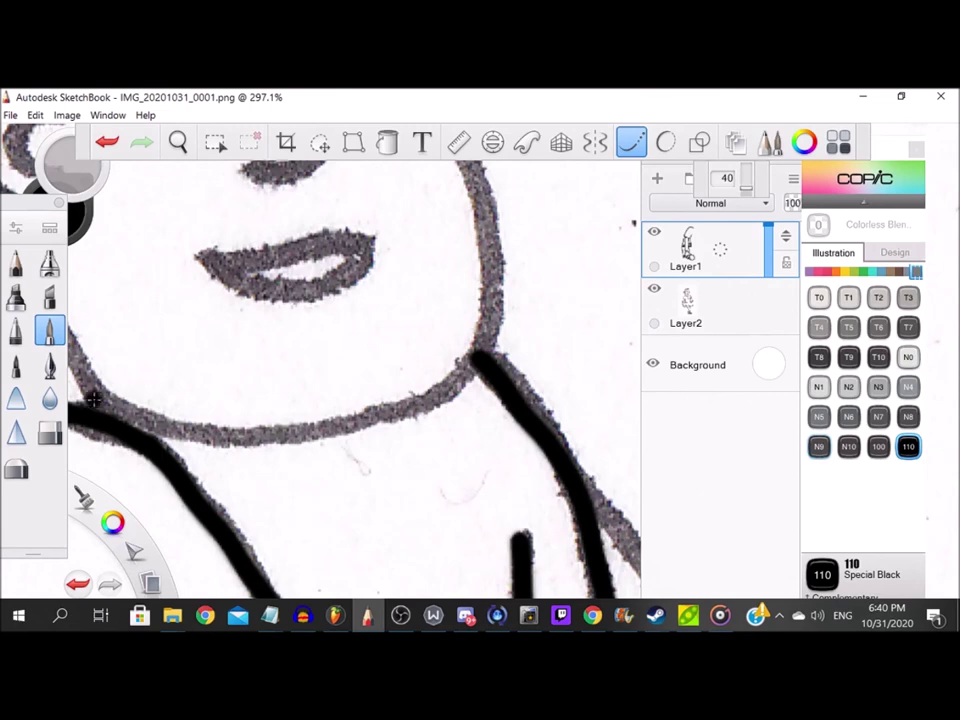
mouse_move(142, 424)
left_mouse_down()
mouse_move(279, 430)
mouse_move(461, 382)
left_mouse_up()
scroll(455, 360, "down", 4)
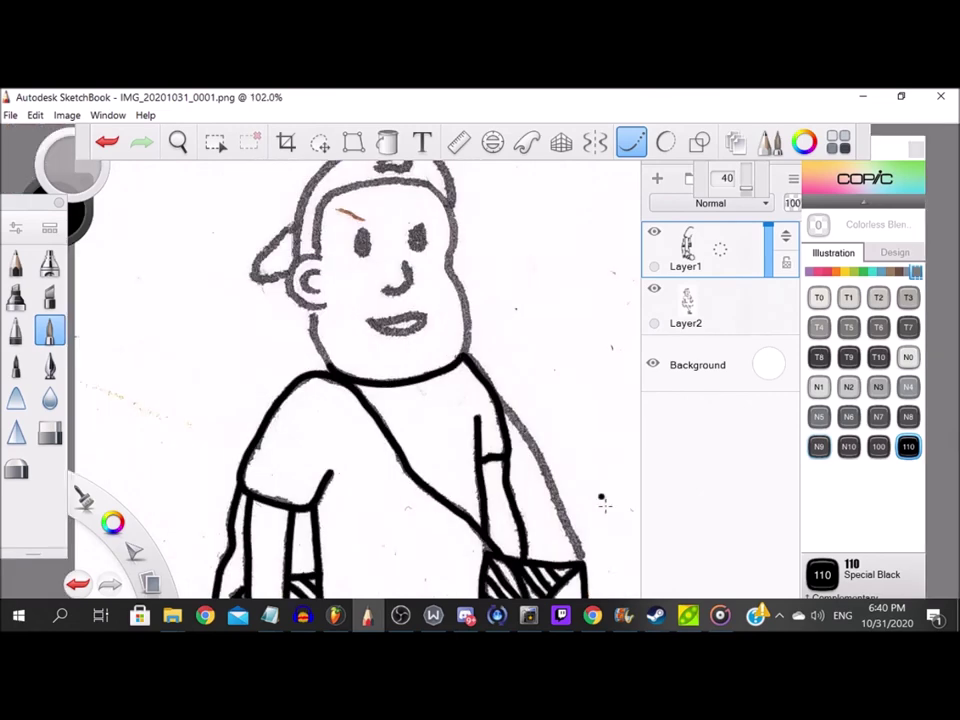
Ink the box's front top edge between the two shaded openings.
scroll(161, 481, "up", 1)
scroll(161, 480, "up", 3)
left_click_drag(140, 440, 560, 430)
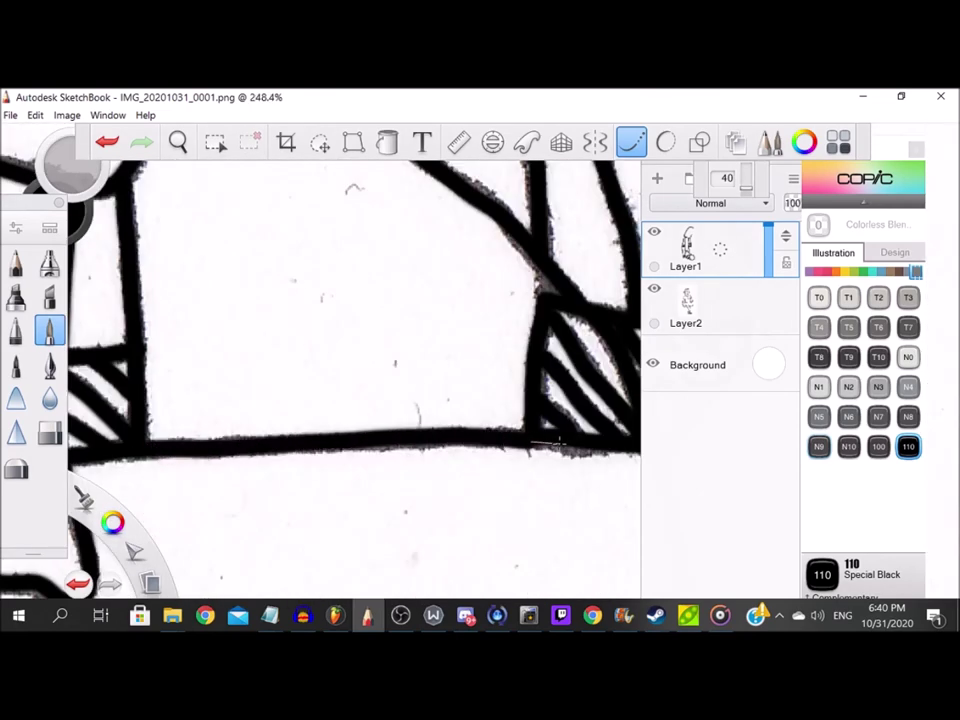
Ink the outer strap line from the far shoulder down to the box's back corner.
scroll(515, 557, "down", 4)
scroll(445, 408, "up", 3)
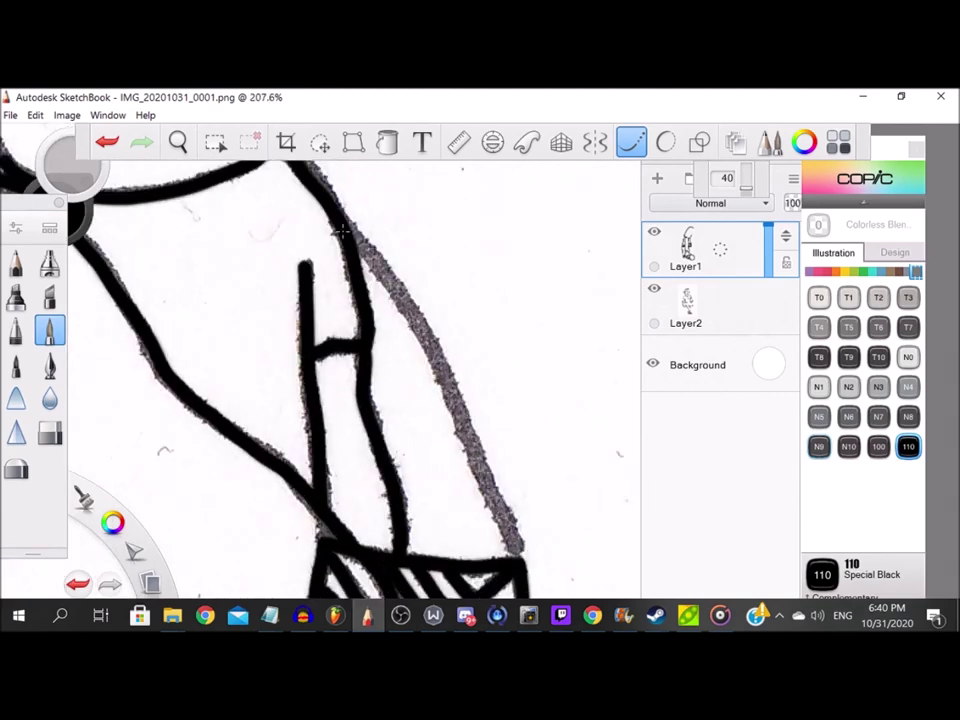
left_click_drag(355, 240, 453, 380)
scroll(508, 540, "down", 5)
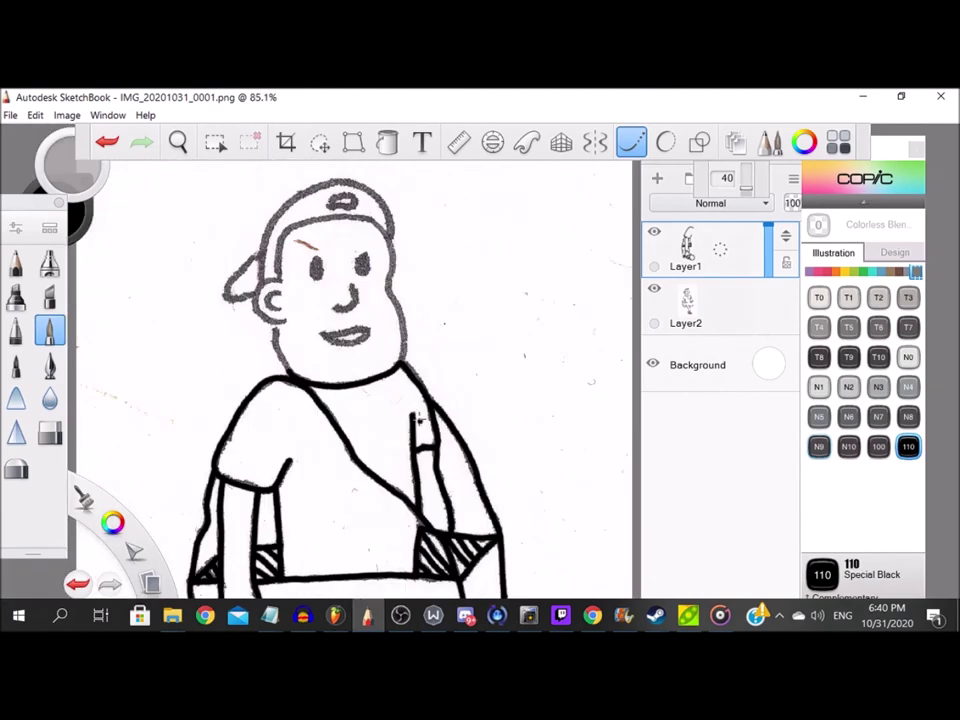
Ink the outlines of both trouser legs from the wheels down to the hems.
scroll(356, 551, "up", 5)
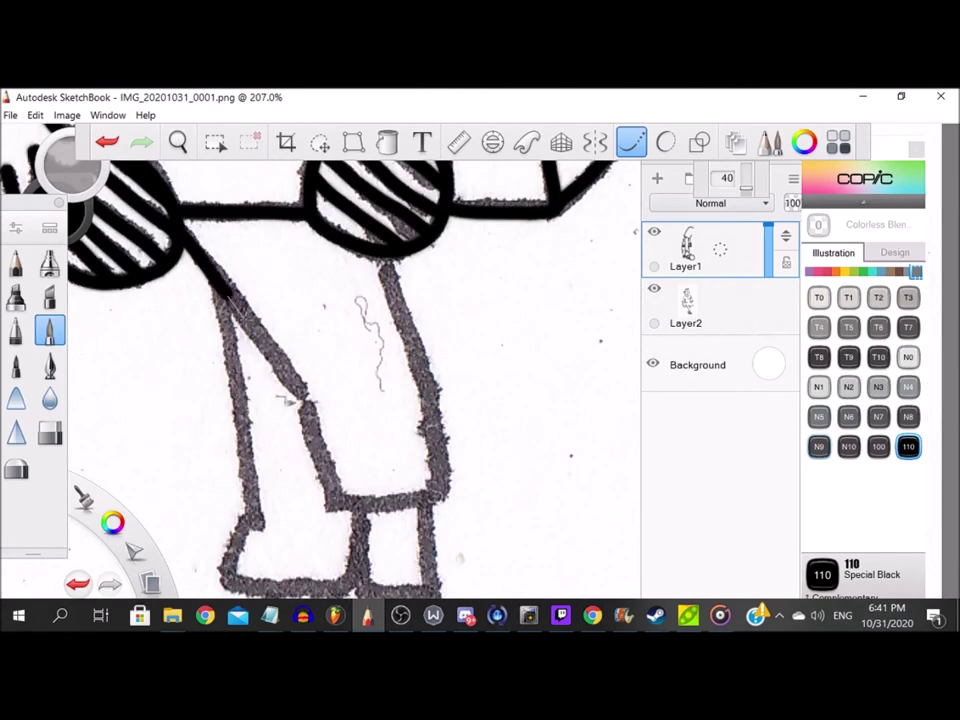
left_click_drag(455, 486, 399, 318)
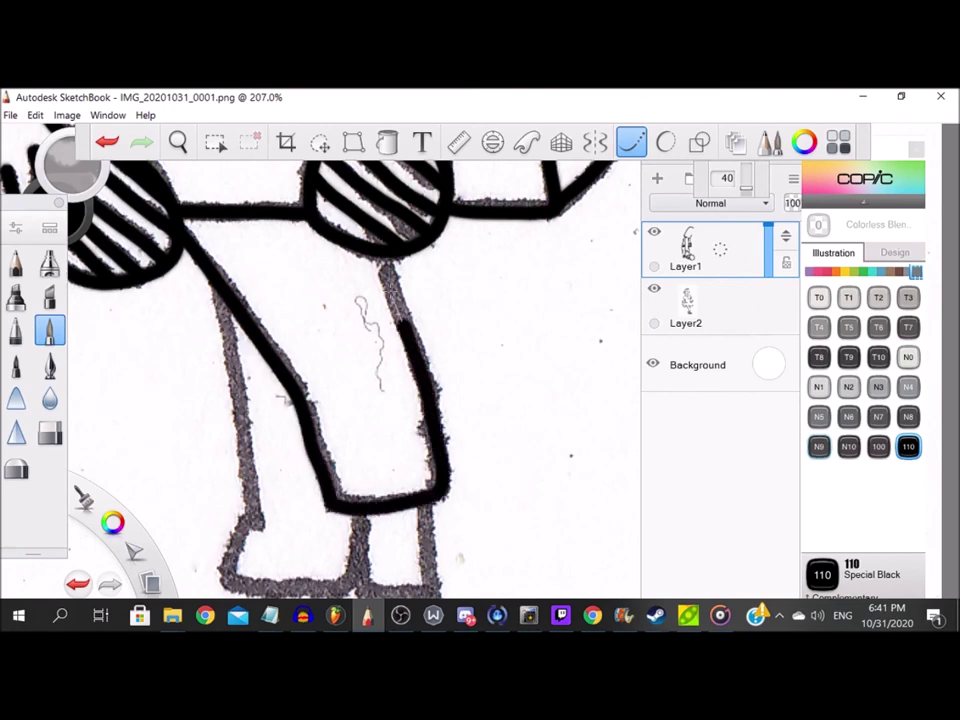
left_click_drag(320, 580, 283, 450)
scroll(286, 472, "down", 1)
left_click_drag(204, 232, 231, 374)
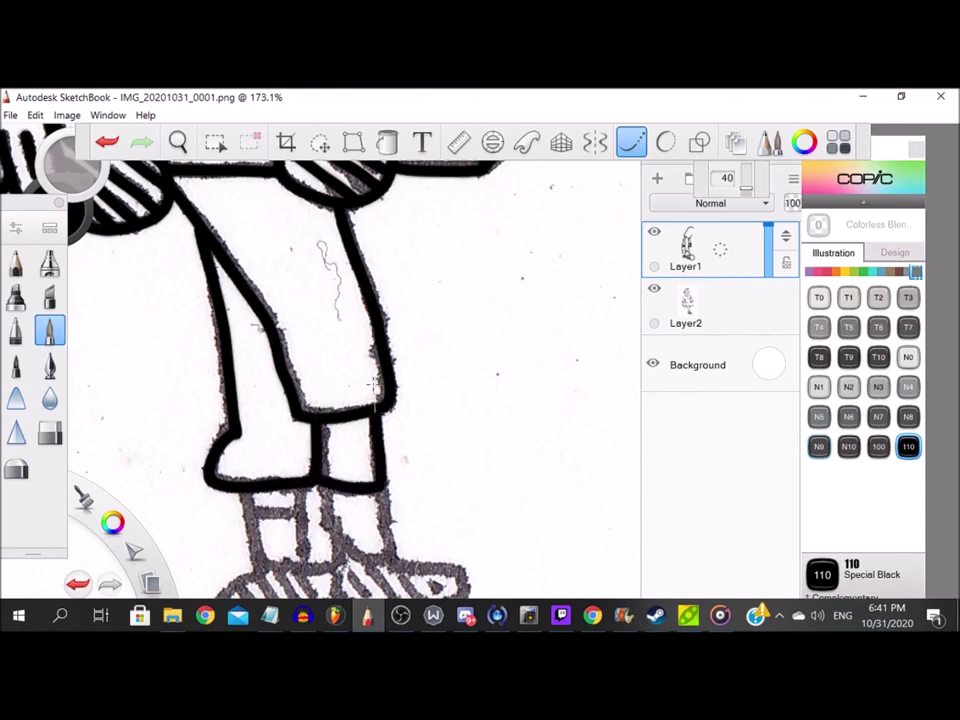
Ink the ankles with the sock band and the outlines of both shoes.
scroll(373, 386, "up", 4)
scroll(285, 366, "down", 1)
mouse_move(318, 470)
left_mouse_down()
mouse_move(381, 487)
mouse_move(380, 370)
left_mouse_up()
left_click_drag(145, 410, 230, 408)
mouse_move(157, 432)
left_mouse_down()
mouse_move(171, 513)
mouse_move(232, 490)
left_mouse_up()
scroll(244, 415, "down", 4)
scroll(216, 495, "up", 5)
mouse_move(240, 415)
left_mouse_down()
mouse_move(236, 388)
mouse_move(168, 450)
mouse_move(328, 490)
mouse_move(305, 407)
left_mouse_up()
mouse_move(366, 434)
left_mouse_down()
mouse_move(413, 494)
mouse_move(498, 499)
mouse_move(646, 461)
mouse_move(482, 392)
left_mouse_up()
Ink the diagonal hatch lines on both shoes.
left_click_drag(170, 456, 212, 512)
left_click_drag(216, 430, 266, 502)
left_click_drag(256, 428, 289, 503)
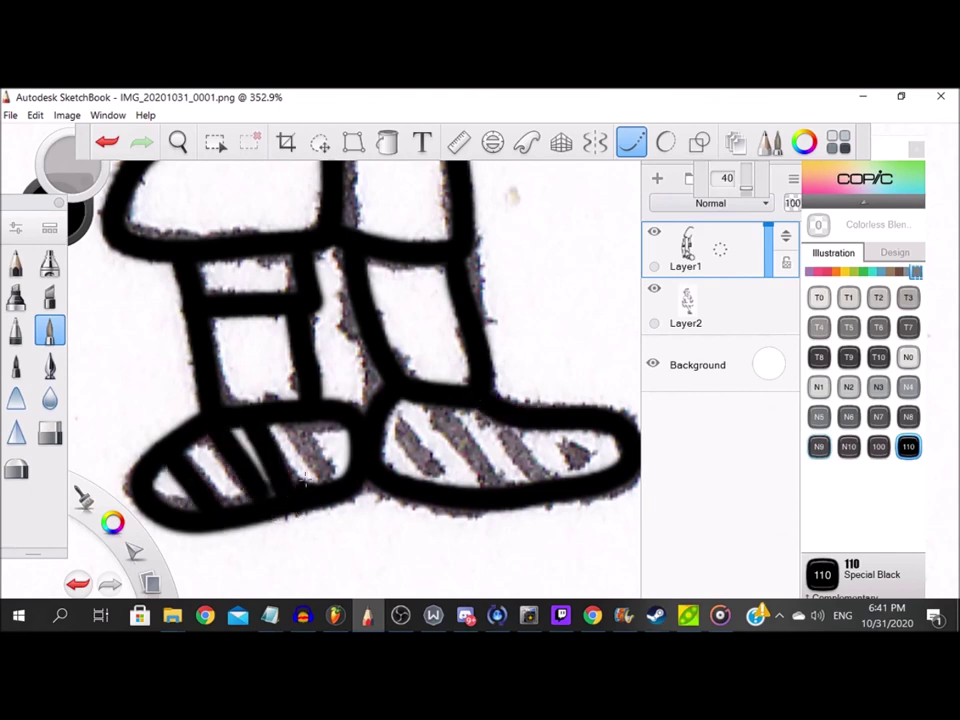
left_click_drag(294, 425, 340, 484)
left_click_drag(396, 407, 446, 492)
left_click_drag(440, 410, 490, 490)
left_click_drag(484, 412, 541, 503)
scroll(538, 503, "down", 10)
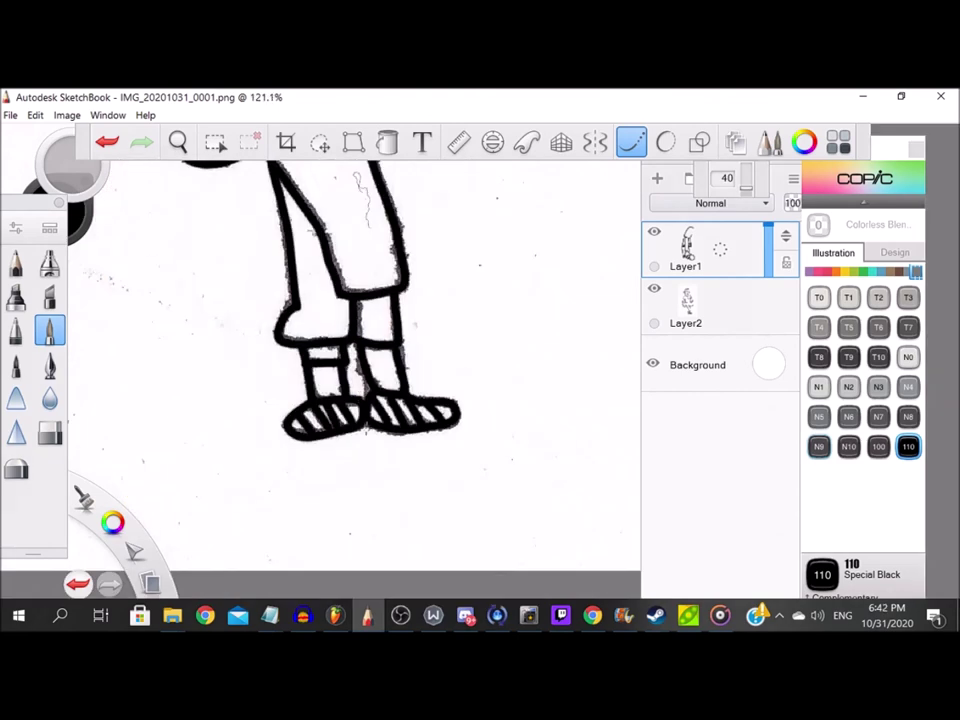
Ink the outer and inner curves of the ear and the jaw line below it.
scroll(325, 445, "up", 7)
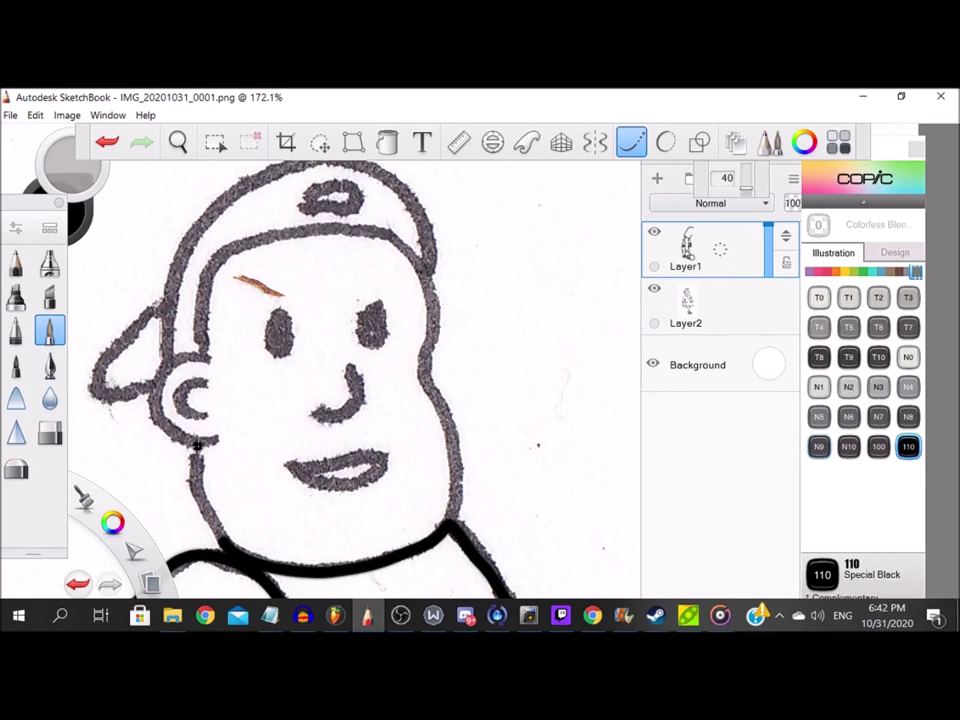
scroll(236, 561, "down", 1)
scroll(236, 561, "up", 4)
mouse_move(348, 332)
left_mouse_down()
mouse_move(262, 344)
mouse_move(240, 410)
mouse_move(265, 482)
mouse_move(365, 512)
left_mouse_up()
mouse_move(340, 382)
left_mouse_down()
mouse_move(277, 422)
mouse_move(335, 452)
left_mouse_up()
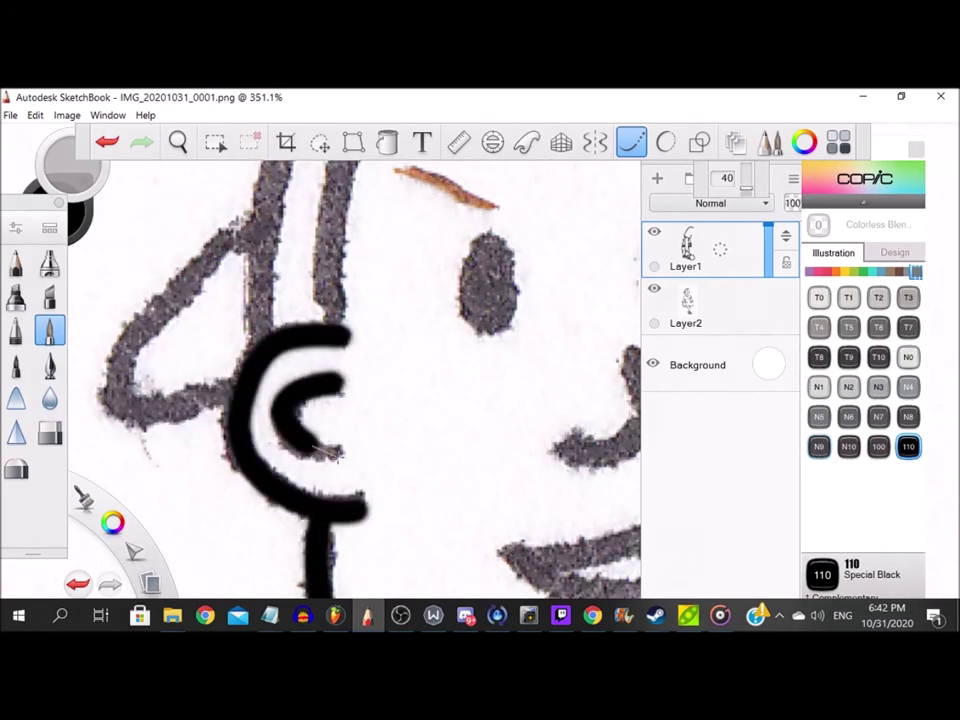
Ink the cap's lower edge across the forehead and the far side of the face down to the chin.
scroll(335, 452, "down", 3)
scroll(500, 270, "up", 2)
mouse_move(510, 266)
left_mouse_down()
mouse_move(426, 275)
mouse_move(346, 303)
mouse_move(291, 398)
mouse_move(296, 490)
left_mouse_up()
scroll(290, 400, "down", 5)
scroll(372, 364, "up", 5)
mouse_move(236, 267)
left_mouse_down()
mouse_move(288, 269)
mouse_move(372, 297)
mouse_move(403, 352)
mouse_move(414, 435)
mouse_move(393, 505)
mouse_move(430, 565)
left_mouse_up()
scroll(345, 260, "down", 5)
scroll(377, 410, "up", 5)
mouse_move(352, 278)
left_mouse_down()
mouse_move(384, 383)
mouse_move(388, 512)
left_mouse_up()
scroll(306, 272, "down", 4)
Ink the cap's crown outline and the small opening at its front.
scroll(255, 252, "up", 2)
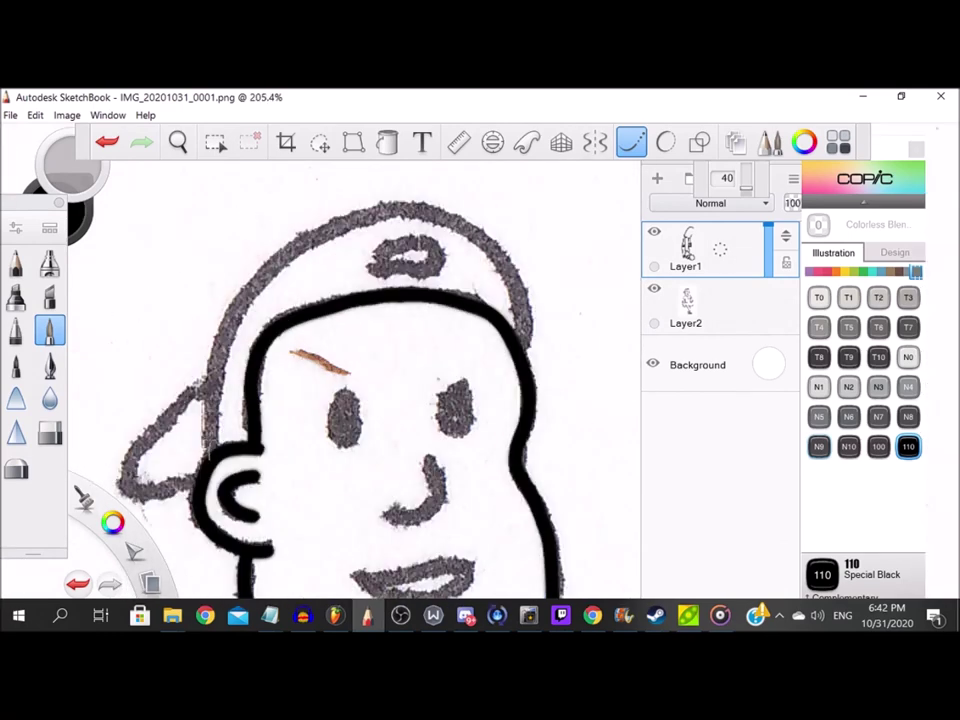
left_click_drag(205, 410, 236, 290)
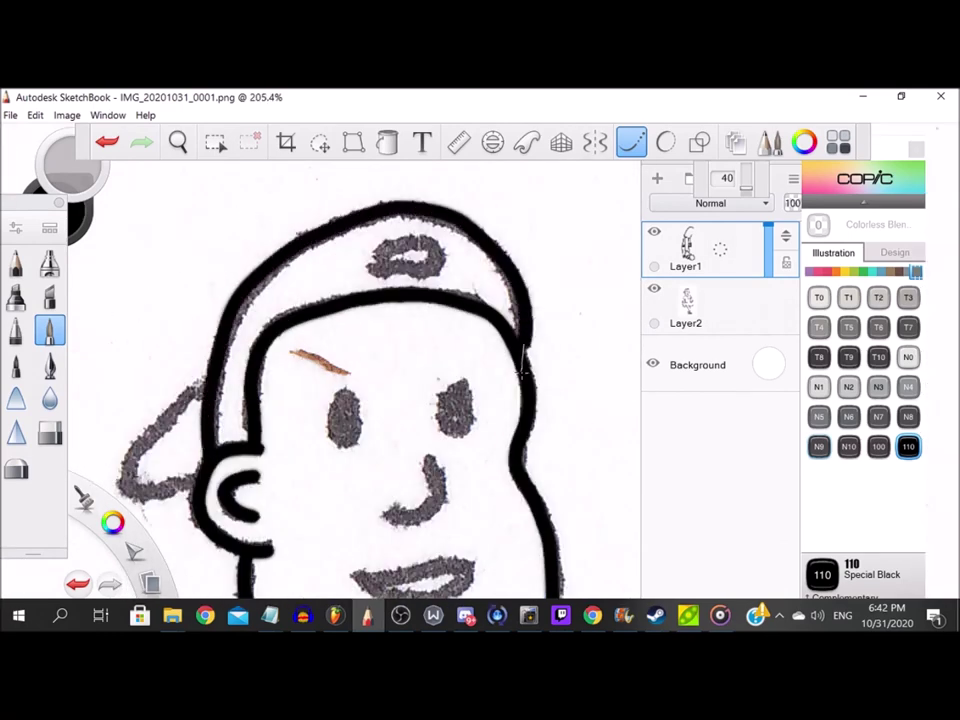
scroll(380, 250, "up", 6)
mouse_move(320, 350)
left_mouse_down()
mouse_move(490, 347)
mouse_move(525, 308)
mouse_move(420, 265)
mouse_move(325, 338)
left_mouse_up()
Ink the cap's backward-facing brim behind the ear.
scroll(380, 324, "down", 6)
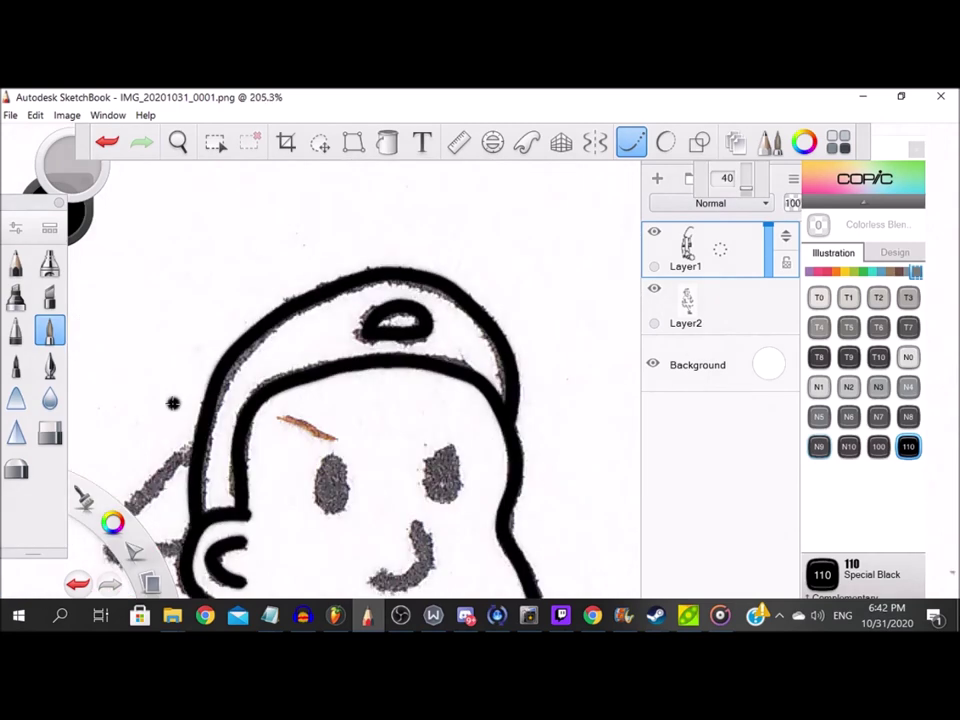
scroll(173, 403, "up", 4)
mouse_move(395, 432)
left_mouse_down()
mouse_move(343, 436)
mouse_move(251, 443)
mouse_move(267, 372)
mouse_move(421, 220)
left_mouse_up()
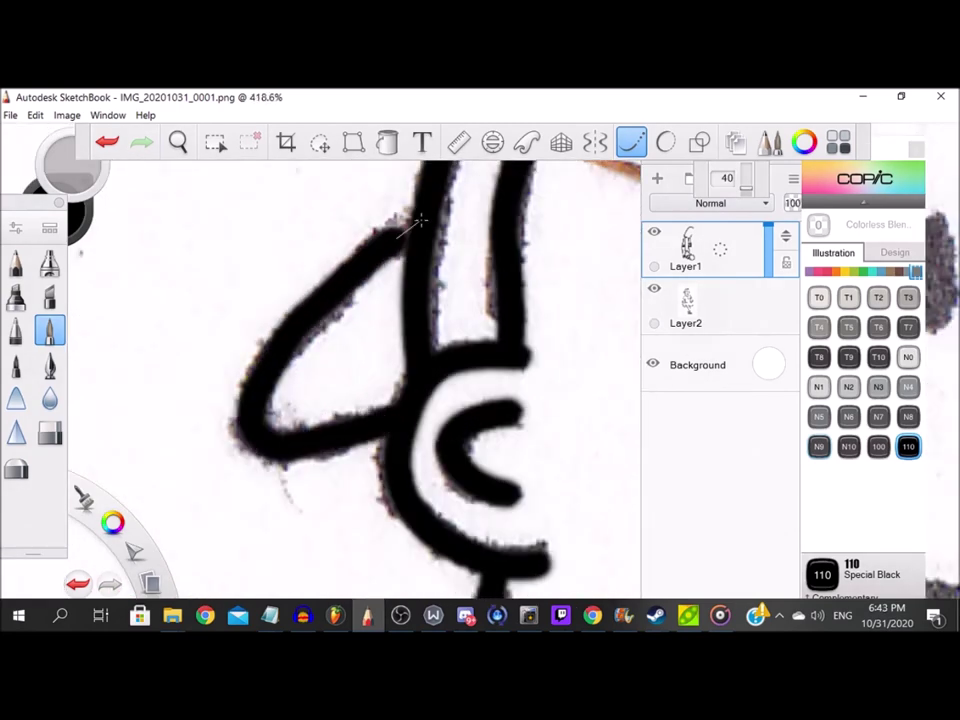
Trace and fill both oval eyes in solid black.
scroll(421, 220, "down", 6)
scroll(300, 300, "up", 4)
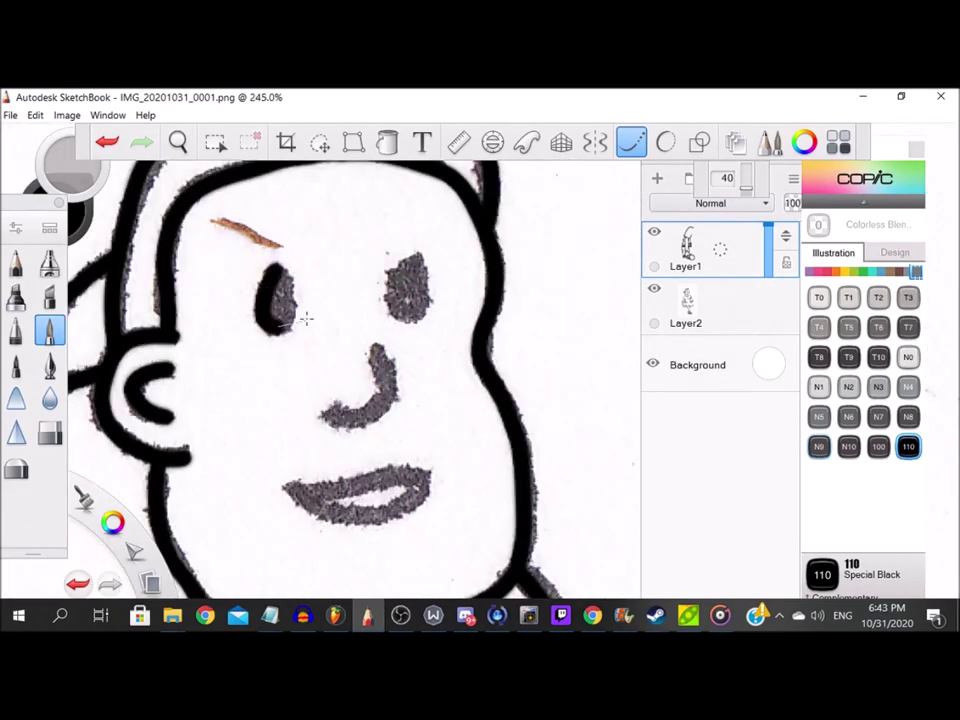
scroll(416, 257, "up", 3)
mouse_move(416, 257)
left_mouse_down()
mouse_move(389, 352)
mouse_move(439, 325)
mouse_move(416, 272)
left_mouse_up()
Ink the curved nose and the lines of the mouth.
scroll(400, 355, "down", 2)
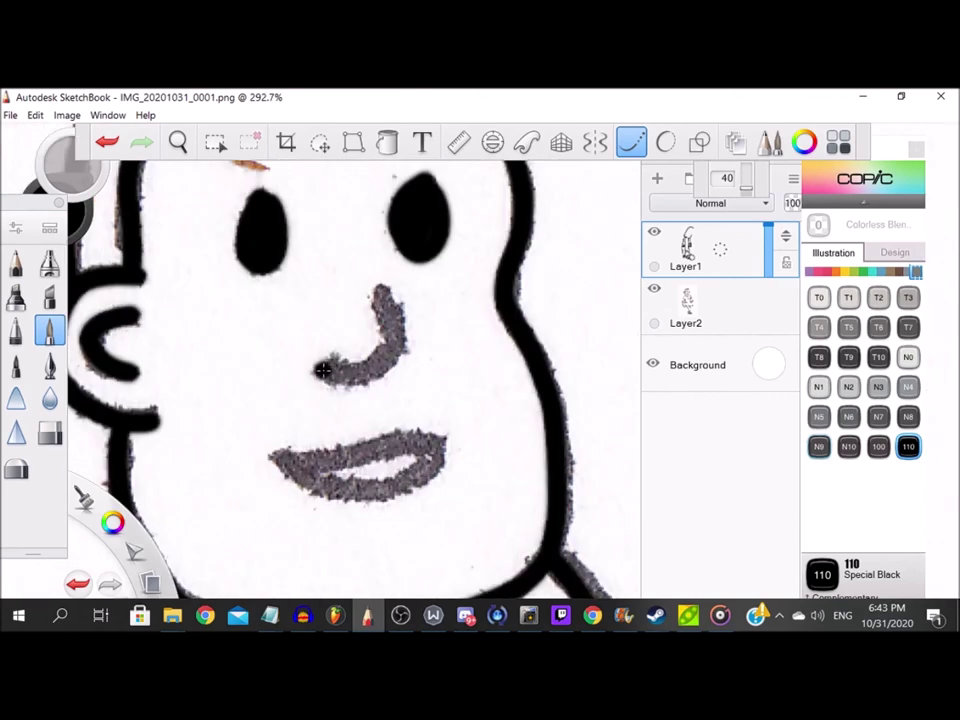
left_click_drag(340, 458, 445, 437)
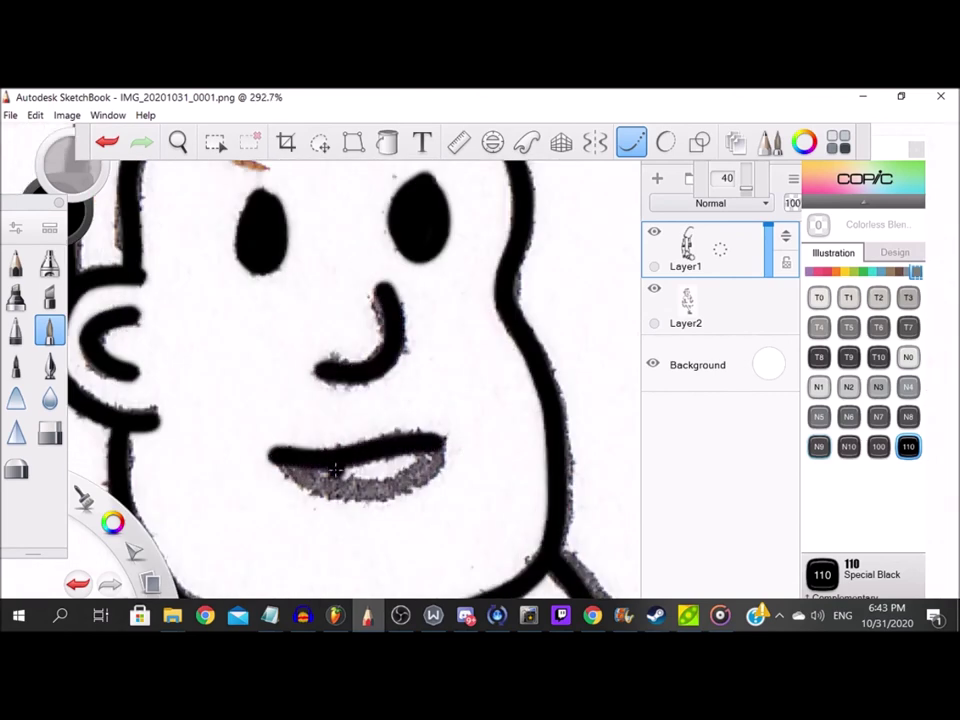
scroll(340, 470, "down", 10)
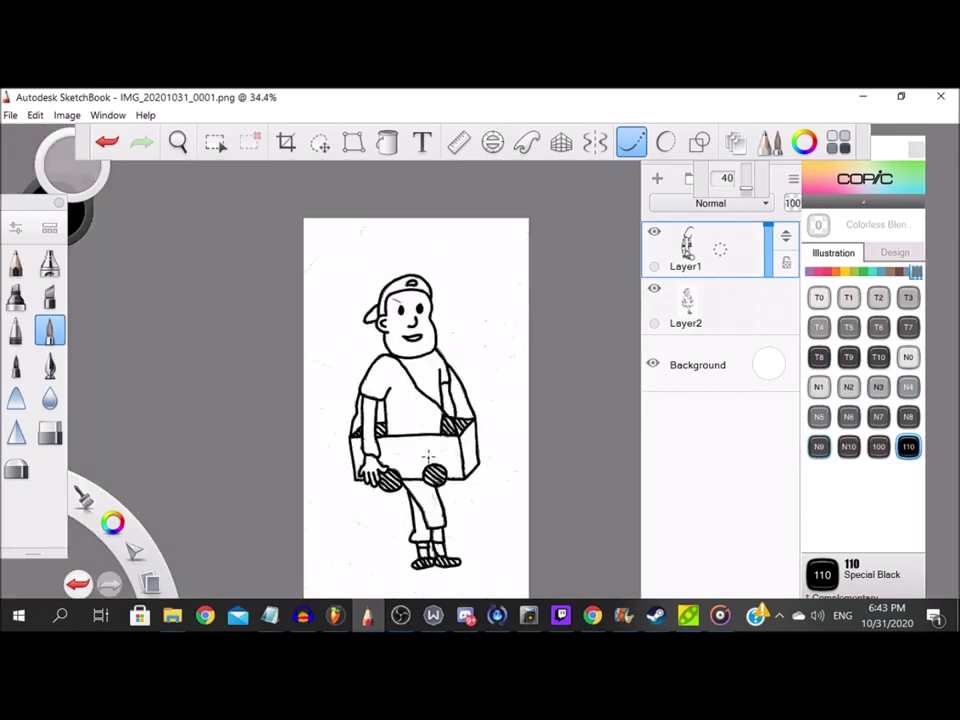
Hide the scanned drawing on Layer2 and toggle the background's visibility to check the inked lines.
left_click(655, 290)
left_click(655, 365)
left_click(655, 365)
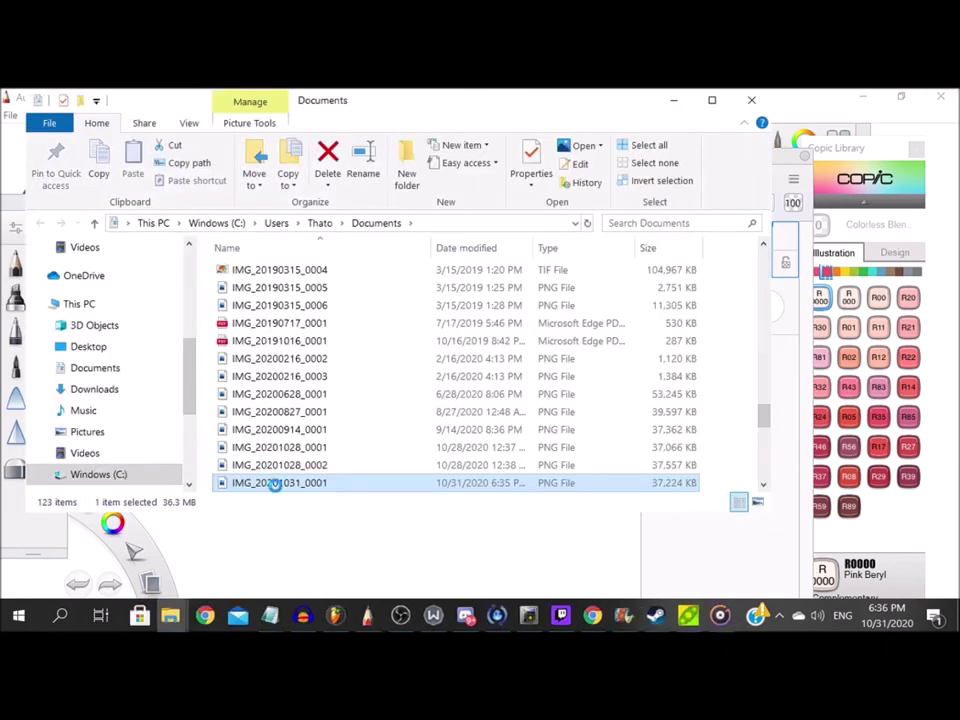
Open the scan IMG_20201031_0001 from the Documents folder in Autodesk SketchBook.
right_click(274, 484)
mouse_move(450, 463)
left_click(602, 408)
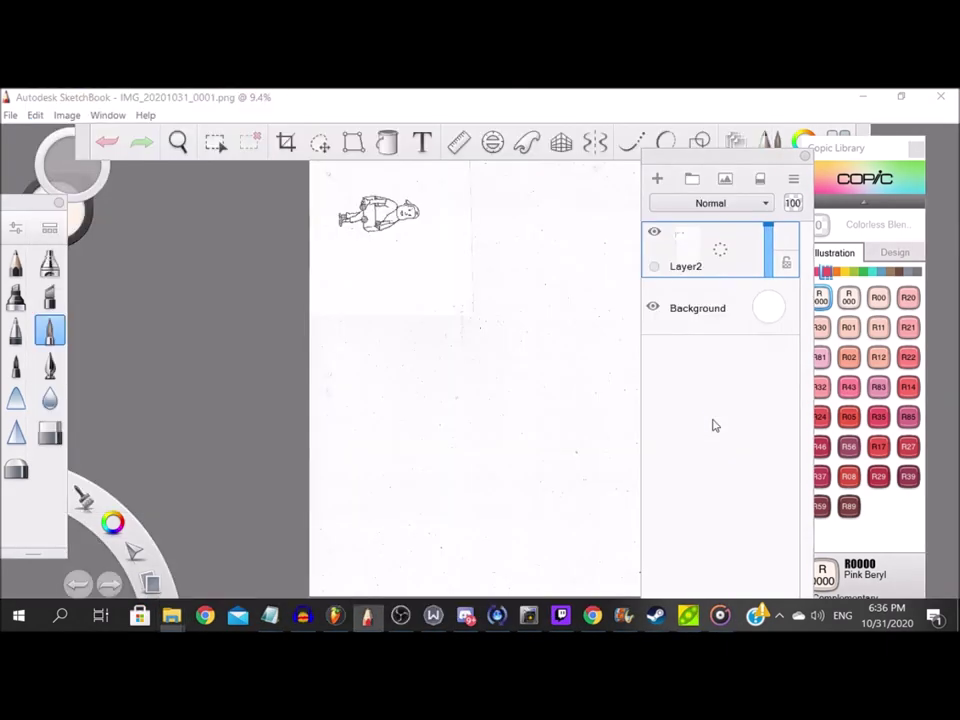
Crop the scanned page to the area around the drawn figure.
scroll(389, 232, "up", 6)
left_click(287, 143)
mouse_move(496, 408)
left_mouse_down()
mouse_move(366, 346)
mouse_move(301, 296)
left_mouse_up()
key("Return")
Rotate the image clockwise three times so the figure stands upright.
left_click(67, 115)
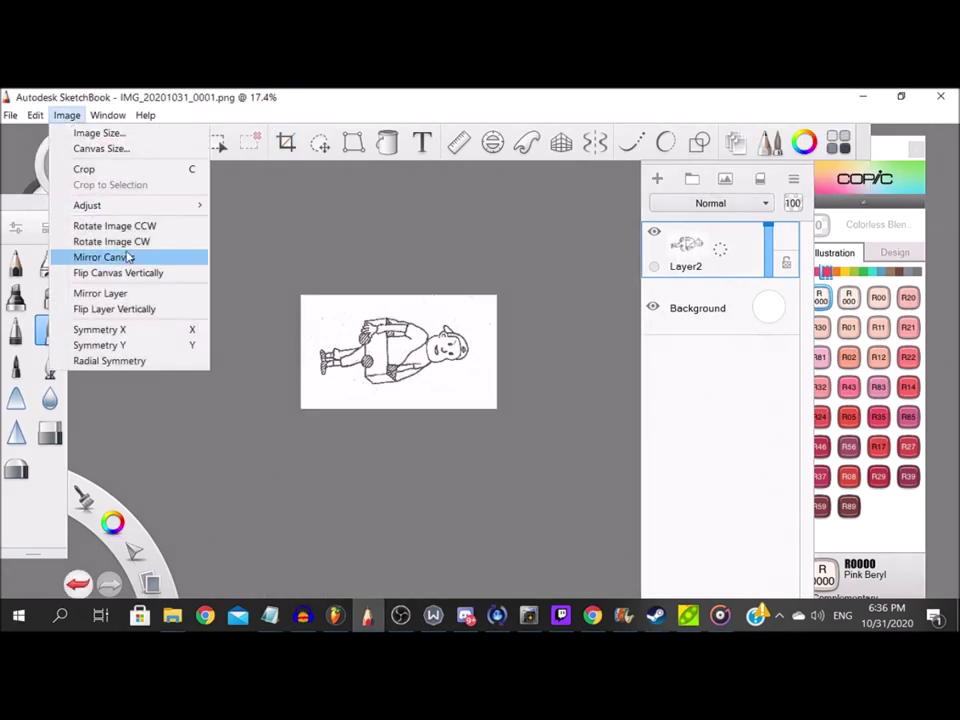
left_click(115, 241)
left_click(67, 115)
left_click(128, 244)
left_click(67, 115)
left_click(111, 241)
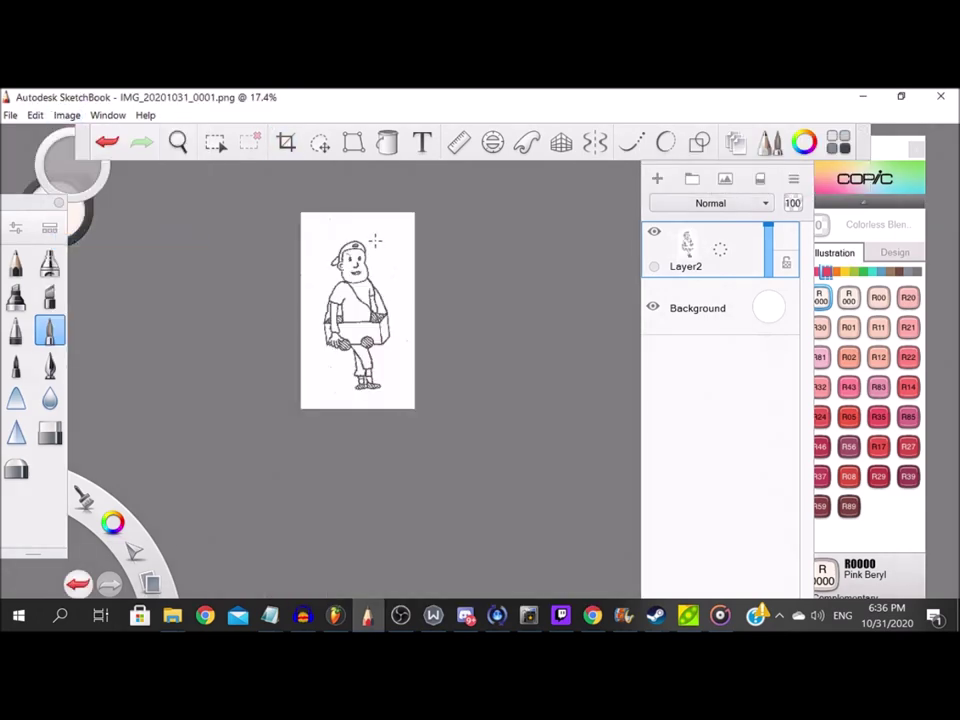
Add an empty layer above the scanned drawing and turn on stroke stabilization.
scroll(332, 260, "up", 3)
left_click_drag(692, 249, 694, 207)
left_click(632, 142)
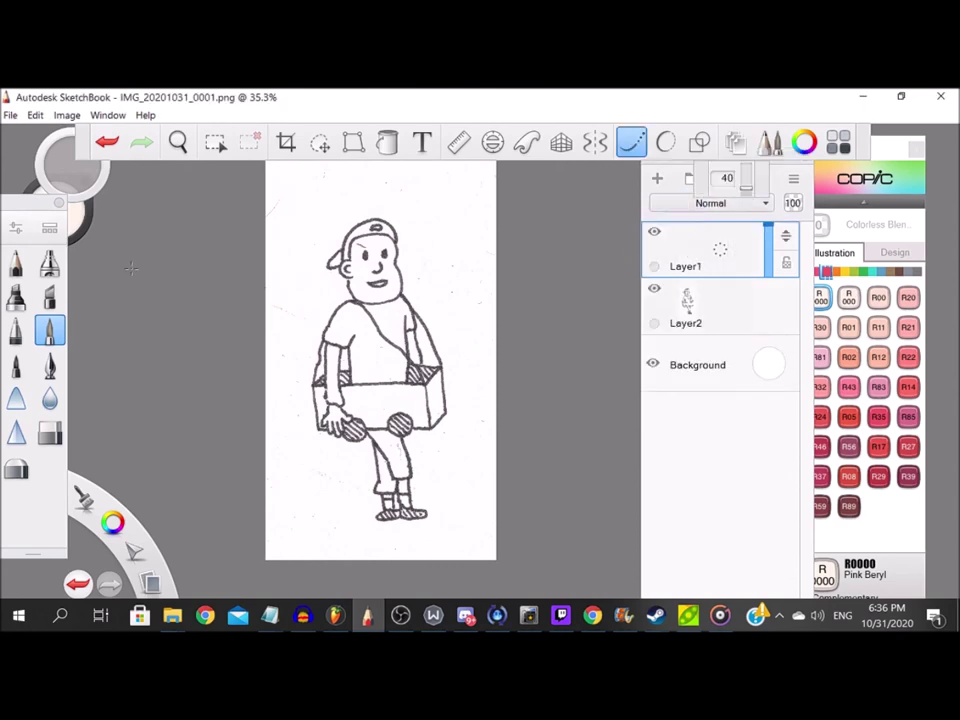
Set the paintbrush size to 8 and choose Copic colour 110 Special Black.
double_click(50, 330)
left_click(630, 391)
key("BackSpace")
type("8")
left_click(666, 175)
scroll(328, 328, "up", 8)
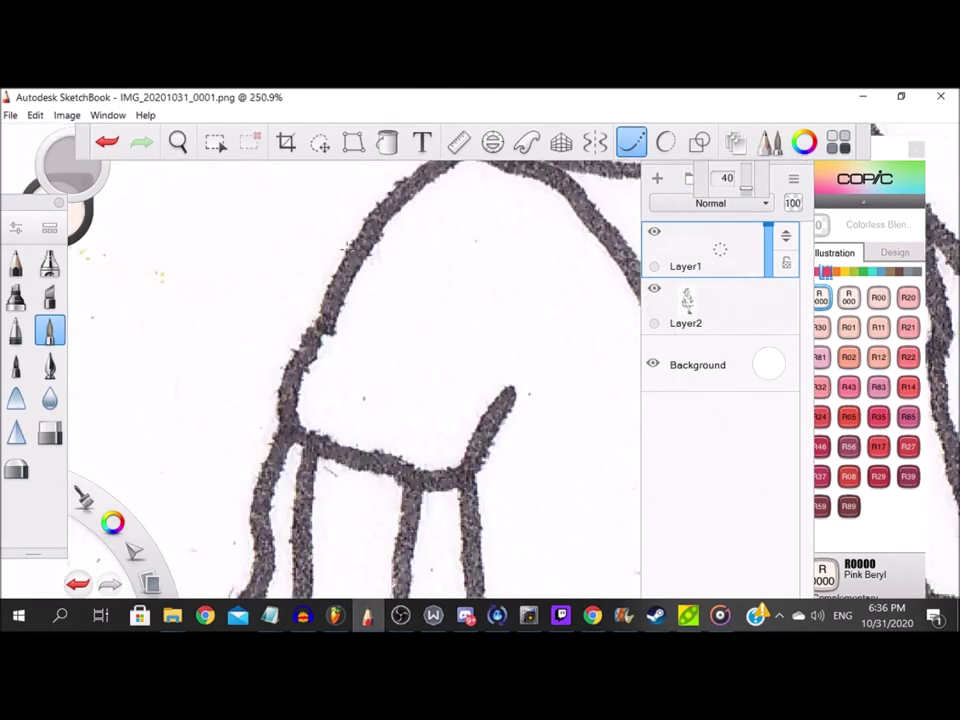
left_click(916, 272)
left_click(908, 449)
Ink the near shoulder and the sleeve outline down to its hem.
left_click_drag(425, 200, 376, 306)
left_click_drag(393, 263, 391, 264)
mouse_move(500, 283)
left_mouse_down()
mouse_move(340, 272)
mouse_move(258, 440)
left_mouse_up()
Ink both sides of the near forearm and the curved wrist edge above the hand.
mouse_move(265, 552)
left_mouse_down()
mouse_move(373, 587)
mouse_move(423, 571)
mouse_move(463, 492)
left_mouse_up()
scroll(476, 471, "down", 6)
scroll(333, 210, "up", 5)
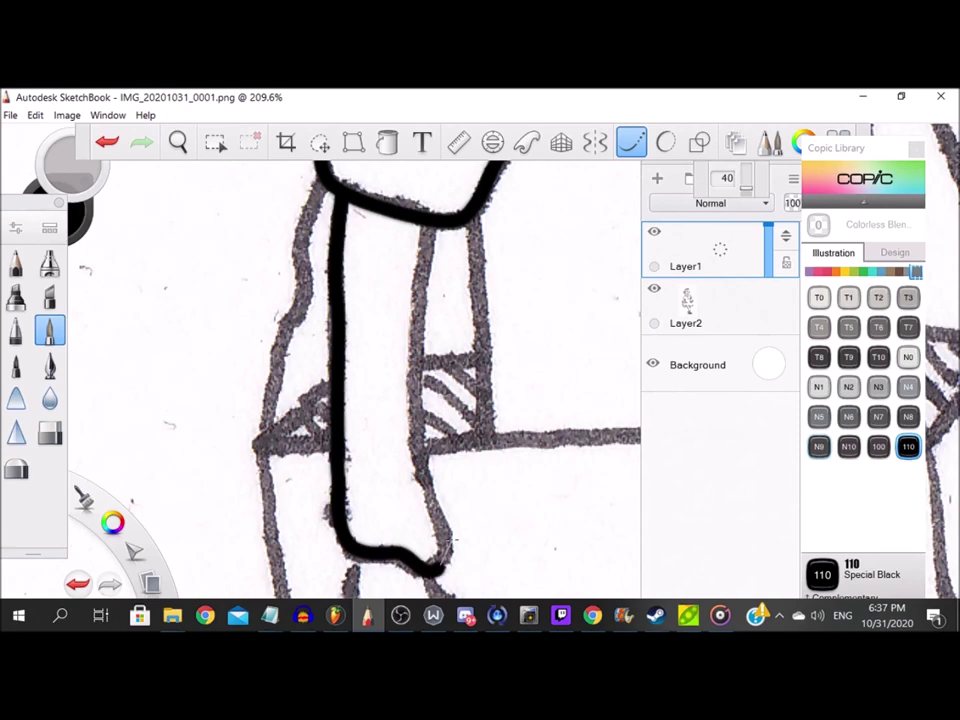
scroll(371, 306, "down", 5)
scroll(309, 340, "up", 6)
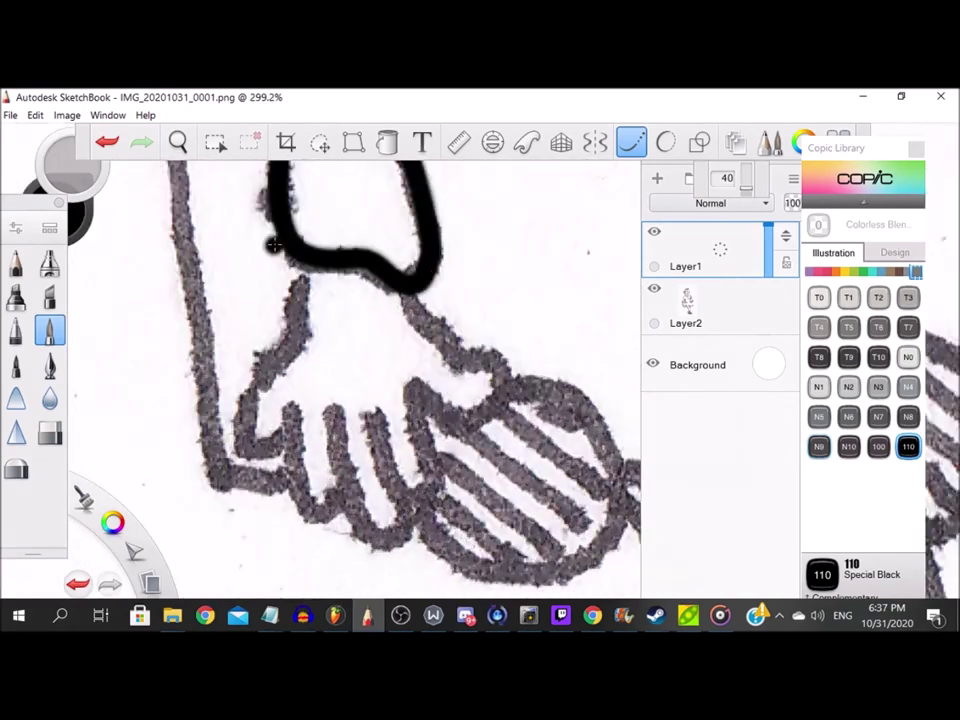
Ink the outline of the near hand, including all fingers and the thumb, below the wrist.
mouse_move(301, 254)
left_mouse_down()
mouse_move(288, 339)
mouse_move(255, 386)
mouse_move(248, 435)
left_mouse_up()
mouse_move(293, 381)
left_mouse_down()
mouse_move(305, 480)
mouse_move(330, 418)
left_mouse_up()
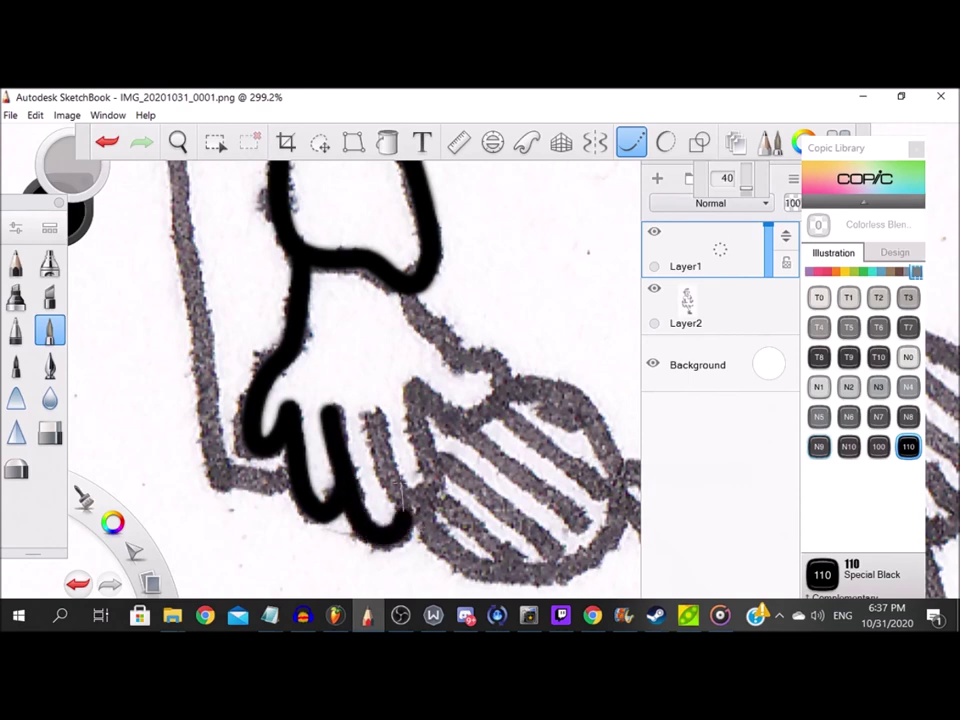
left_click_drag(406, 505, 379, 400)
left_click_drag(437, 485, 410, 372)
mouse_move(472, 418)
left_mouse_down()
mouse_move(507, 369)
mouse_move(462, 349)
mouse_move(429, 354)
mouse_move(403, 280)
left_mouse_up()
scroll(402, 300, "down", 9)
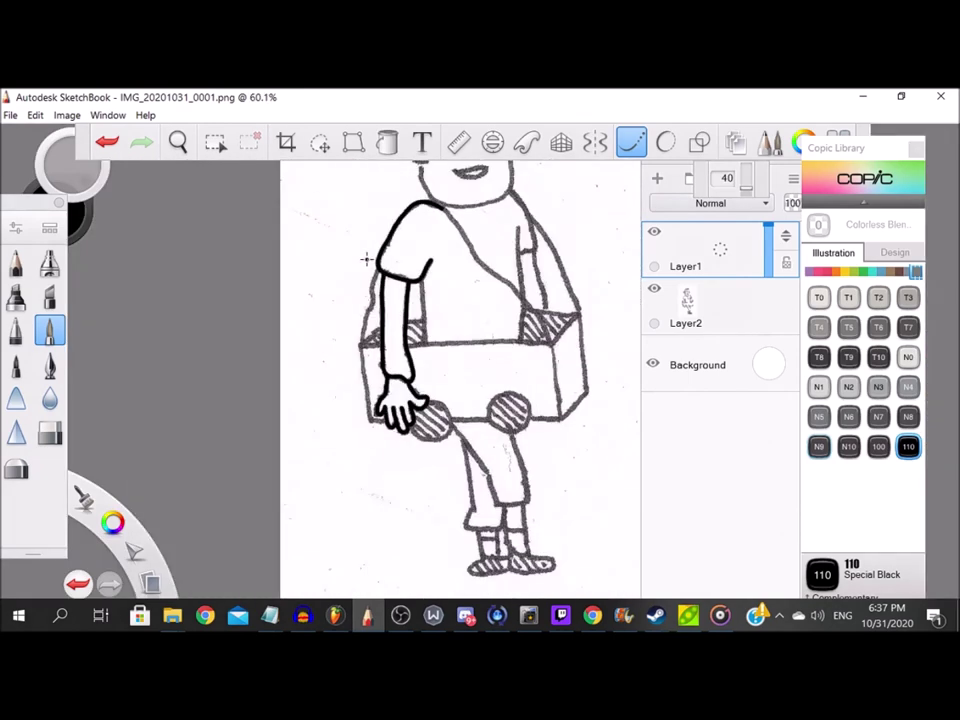
Ink the strap and box edge behind the near arm, plus the small hatched triangle beside the forearm.
scroll(376, 250, "up", 4)
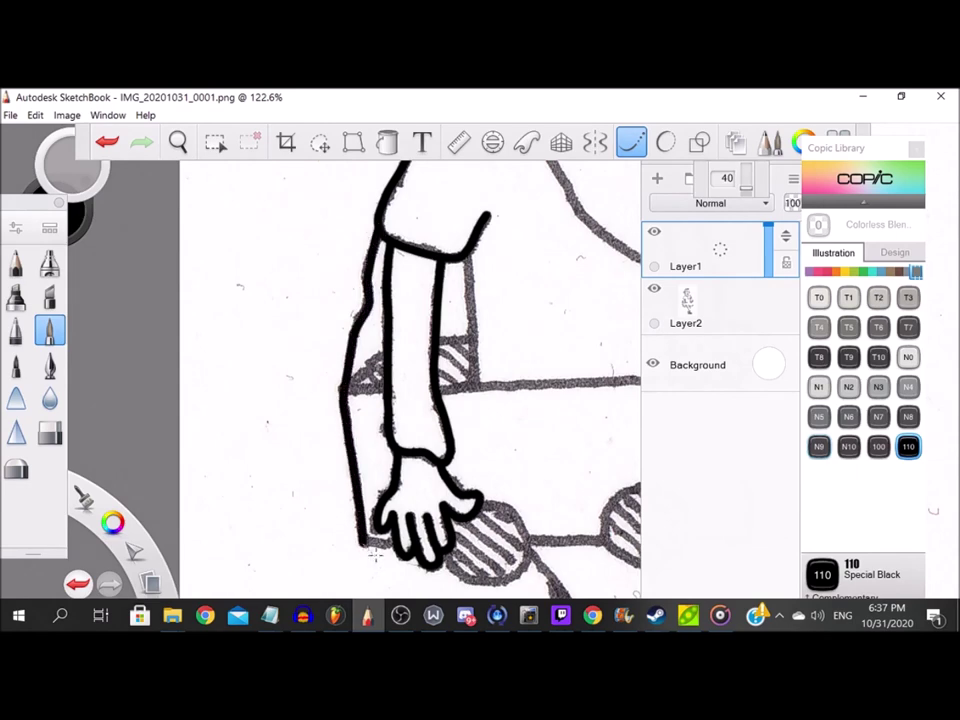
scroll(405, 537, "up", 5)
left_click_drag(294, 478, 418, 481)
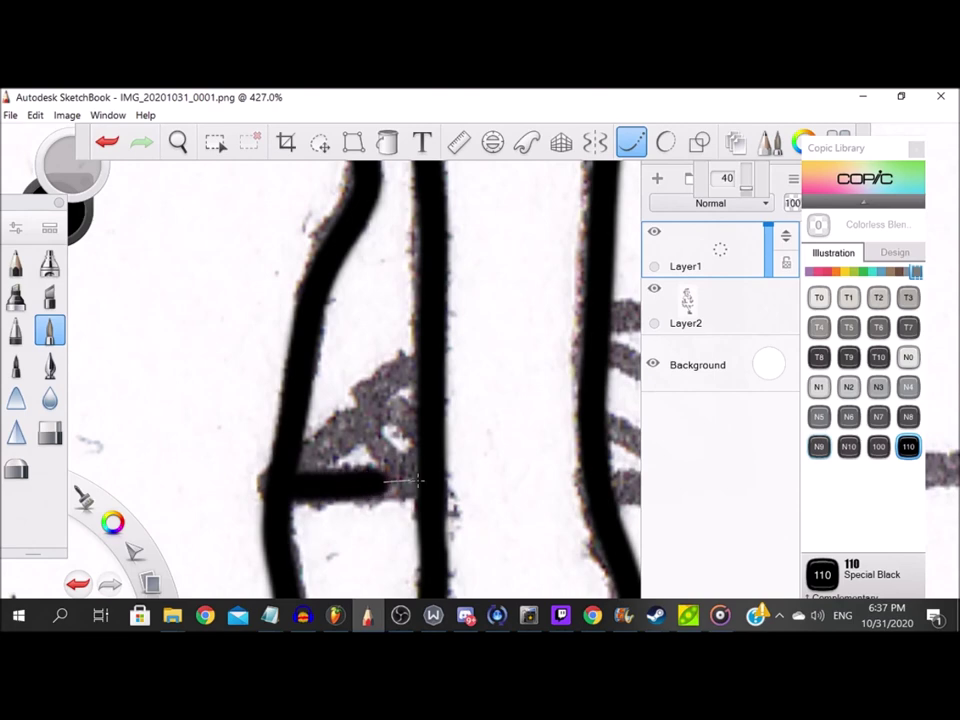
mouse_move(296, 460)
left_mouse_down()
mouse_move(349, 439)
mouse_move(422, 355)
left_mouse_up()
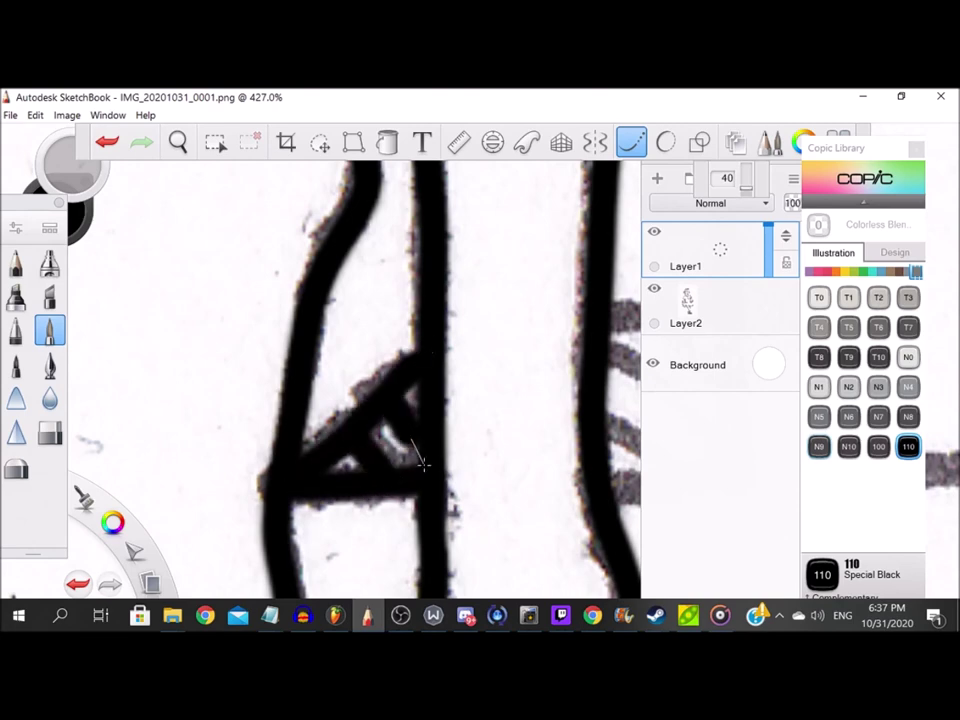
Ink the hatched box opening between the near forearm and the torso, plus the torso's side line above it.
scroll(493, 343, "down", 2)
scroll(347, 358, "up", 2)
mouse_move(340, 343)
left_mouse_down()
mouse_move(385, 349)
mouse_move(462, 335)
left_mouse_up()
mouse_move(455, 400)
left_mouse_down()
mouse_move(458, 534)
mouse_move(430, 507)
mouse_move(316, 522)
left_mouse_up()
left_click_drag(322, 453, 417, 507)
left_click_drag(333, 372, 467, 510)
left_click_drag(385, 352, 456, 429)
scroll(406, 276, "down", 2)
left_click_drag(406, 276, 430, 508)
Ink the round wheel beside the near hand and trace its diagonal stripes.
scroll(430, 508, "down", 5)
scroll(440, 560, "up", 4)
scroll(268, 386, "up", 2)
mouse_move(268, 386)
left_mouse_down()
mouse_move(398, 482)
mouse_move(483, 455)
mouse_move(512, 388)
mouse_move(370, 258)
left_mouse_up()
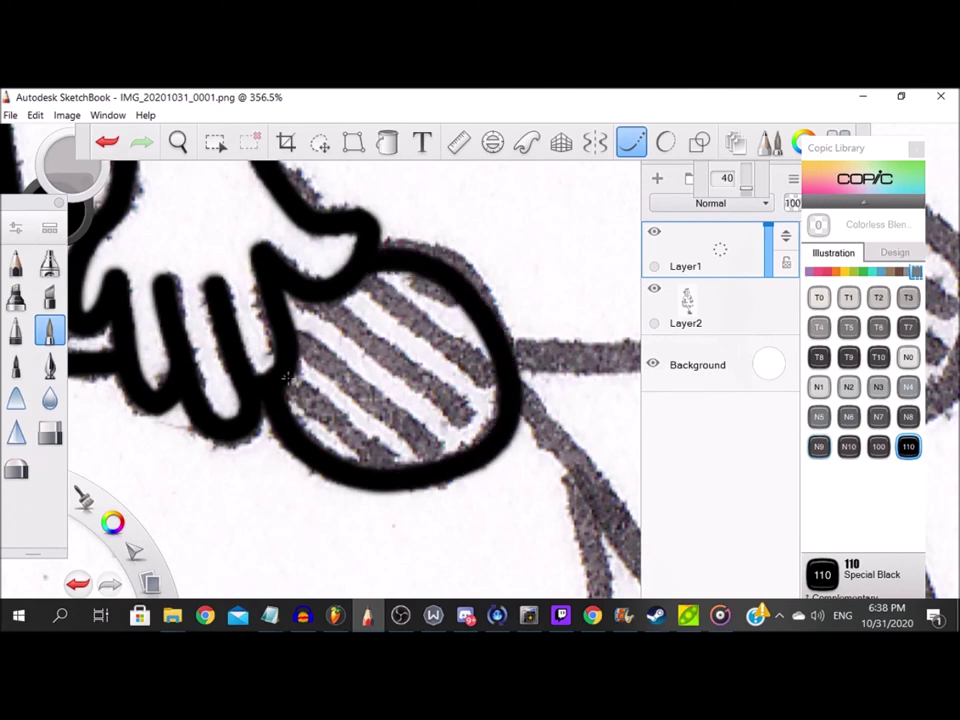
left_click_drag(285, 376, 390, 464)
left_click_drag(296, 333, 467, 489)
key("ctrl+z")
left_click_drag(291, 341, 450, 470)
mouse_move(228, 216)
left_mouse_down()
mouse_move(315, 294)
mouse_move(415, 338)
left_mouse_up()
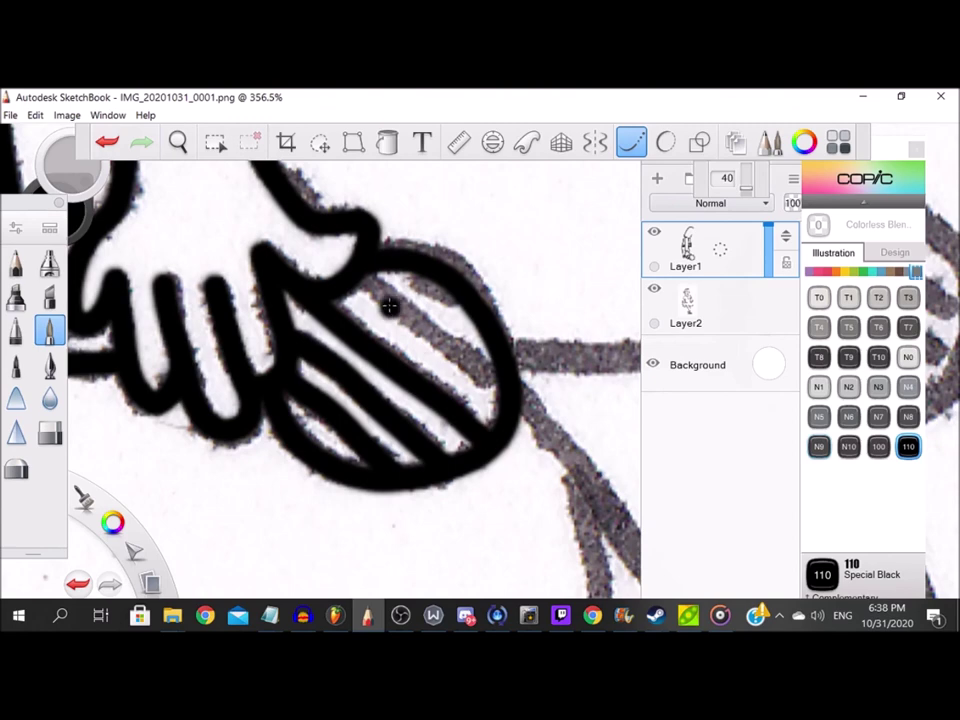
Ink the box's lower edge between the wheels and the second wheel with its diagonal stripes.
scroll(390, 325, "down", 10)
scroll(445, 338, "up", 10)
left_click_drag(196, 346, 428, 347)
scroll(446, 302, "down", 2)
scroll(414, 355, "up", 3)
mouse_move(291, 271)
left_mouse_down()
mouse_move(265, 283)
mouse_move(198, 460)
mouse_move(321, 528)
mouse_move(472, 330)
mouse_move(355, 258)
mouse_move(300, 262)
mouse_move(467, 392)
left_mouse_up()
left_click_drag(283, 297, 465, 440)
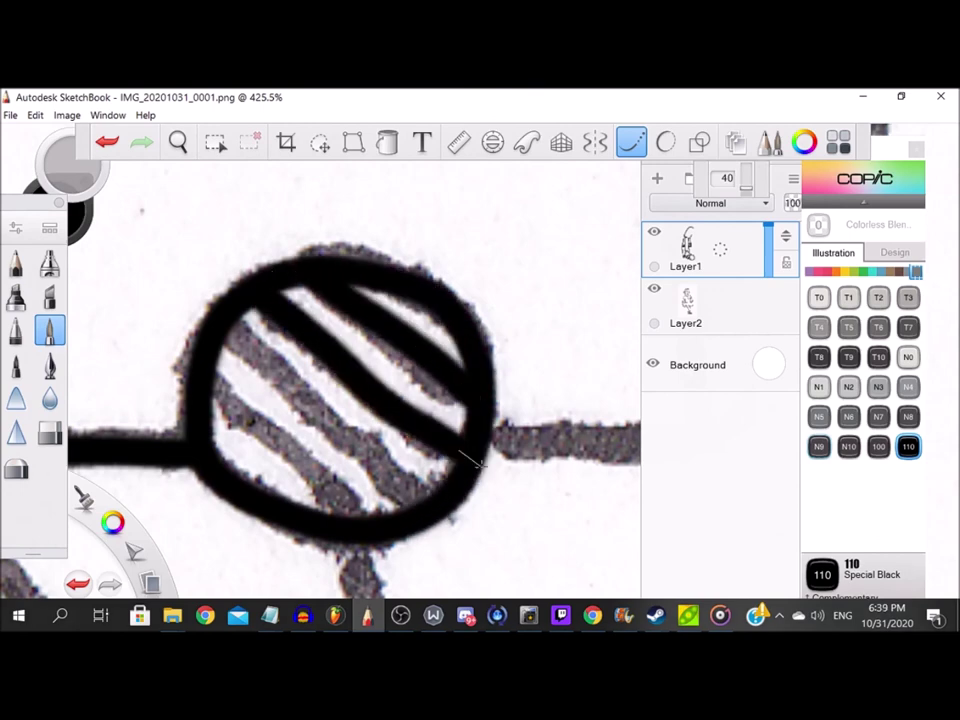
left_click_drag(230, 328, 440, 495)
left_click_drag(217, 402, 378, 508)
Ink the lower edge beyond the second wheel and the vertical and slanted edges of the box's far side panel.
scroll(480, 420, "up", 1)
left_click(503, 398)
mouse_move(264, 405)
left_mouse_down()
mouse_move(452, 416)
mouse_move(506, 242)
left_mouse_up()
scroll(505, 380, "down", 6)
scroll(474, 230, "up", 4)
left_click_drag(464, 186, 516, 516)
scroll(514, 505, "down", 4)
scroll(572, 550, "up", 5)
left_click_drag(621, 388, 440, 581)
scroll(479, 355, "down", 6)
scroll(500, 272, "up", 2)
left_click_drag(496, 323, 504, 478)
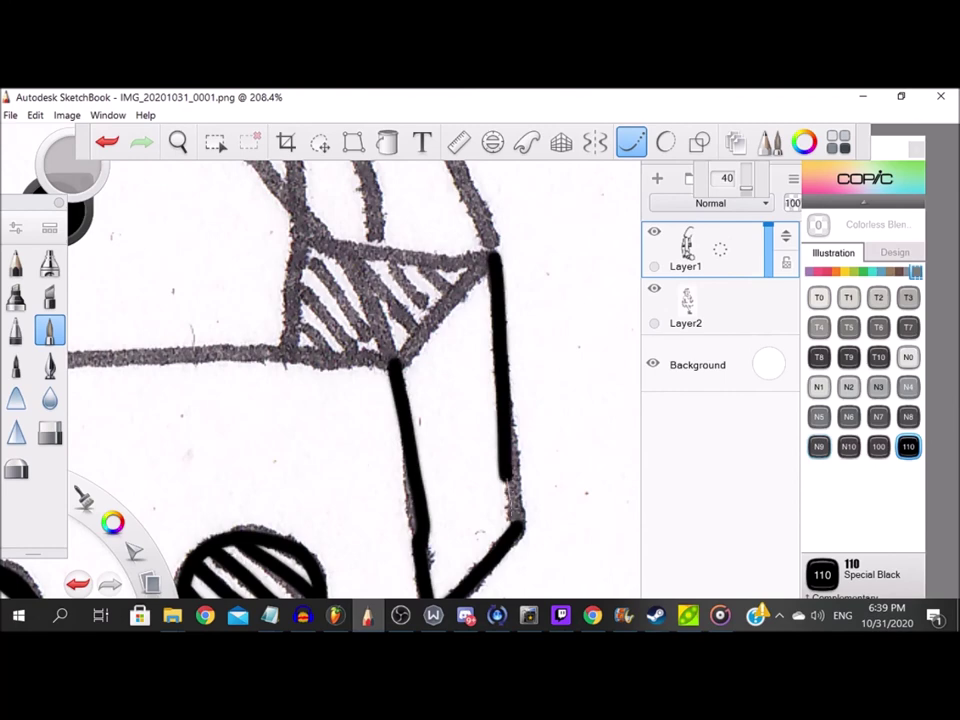
Ink the outline of the hatched opening at the box's far upper corner.
scroll(470, 300, "up", 3)
mouse_move(309, 489)
left_mouse_down()
mouse_move(355, 385)
mouse_move(531, 225)
left_mouse_up()
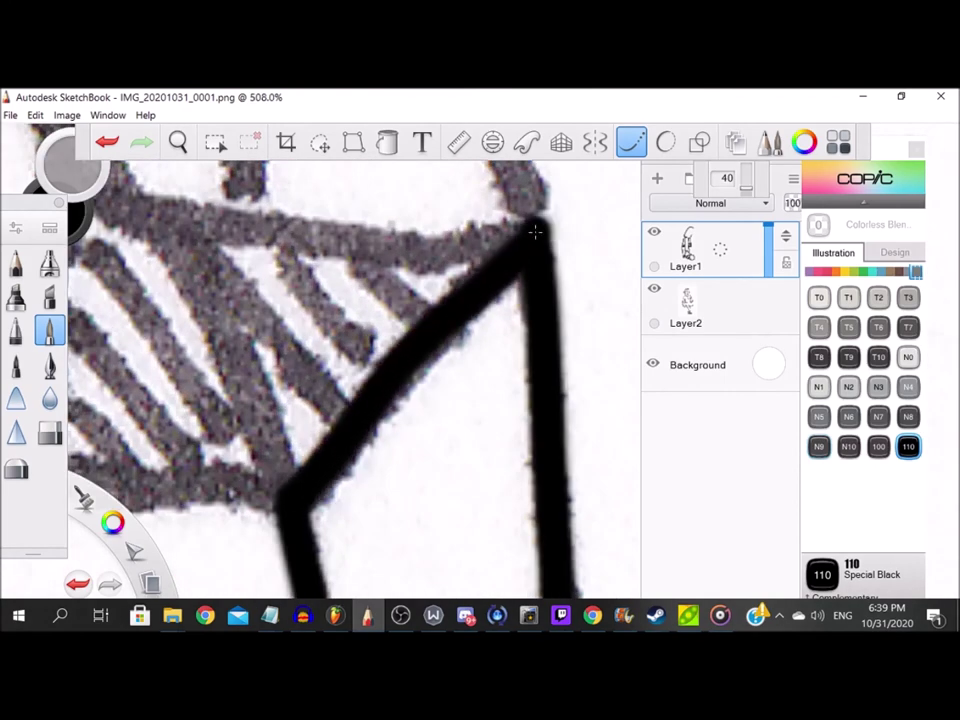
scroll(531, 225, "down", 1)
left_click_drag(231, 239, 560, 268)
mouse_move(220, 292)
left_mouse_down()
mouse_move(214, 428)
mouse_move(390, 450)
left_mouse_up()
Trace the diagonal hatching stripes and the inner corner line within the box's far opening.
scroll(380, 300, "up", 1)
left_click_drag(204, 405, 261, 450)
left_click_drag(204, 331, 344, 489)
mouse_move(217, 262)
left_mouse_down()
mouse_move(287, 374)
mouse_move(394, 485)
left_mouse_up()
left_click_drag(332, 276, 446, 420)
left_click_drag(390, 281, 473, 387)
left_click_drag(456, 283, 510, 347)
scroll(255, 265, "up", 1)
left_click_drag(300, 268, 385, 416)
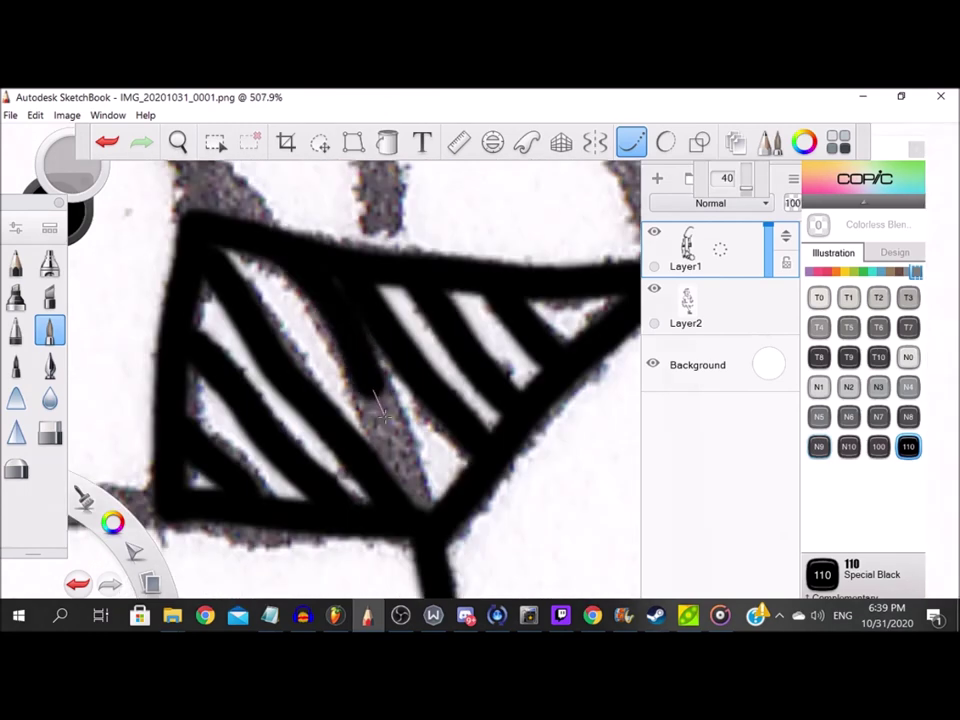
Ink the diagonal strap across the chest from the near shoulder to the box's far opening.
scroll(279, 289, "down", 1)
mouse_move(128, 192)
left_mouse_down()
mouse_move(196, 228)
mouse_move(414, 455)
left_mouse_up()
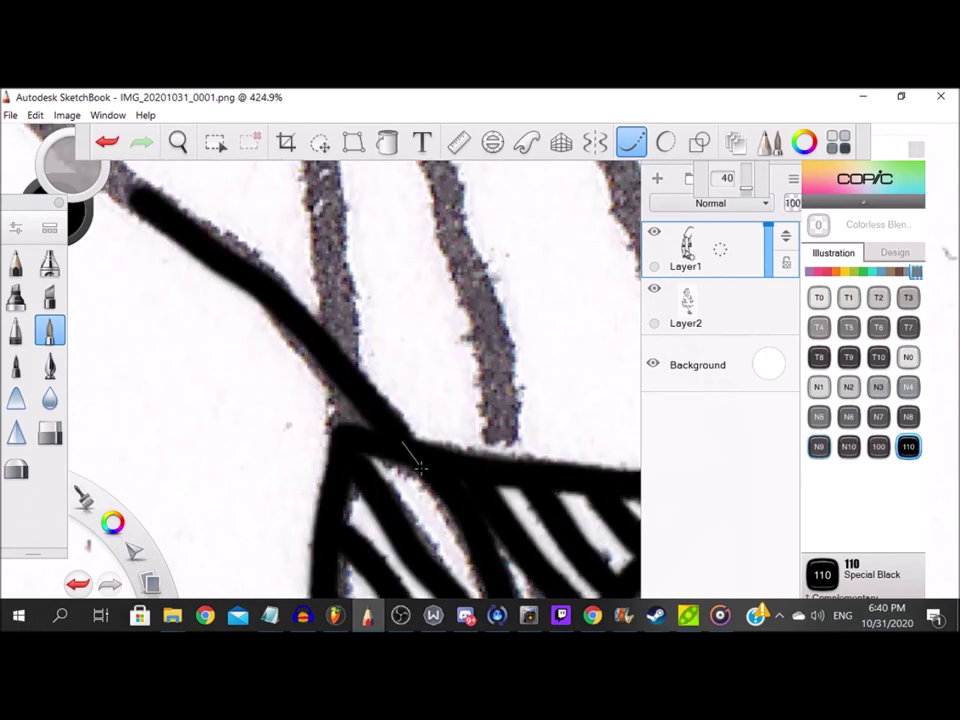
scroll(414, 455, "down", 4)
scroll(168, 186, "up", 1)
left_click_drag(238, 266, 300, 368)
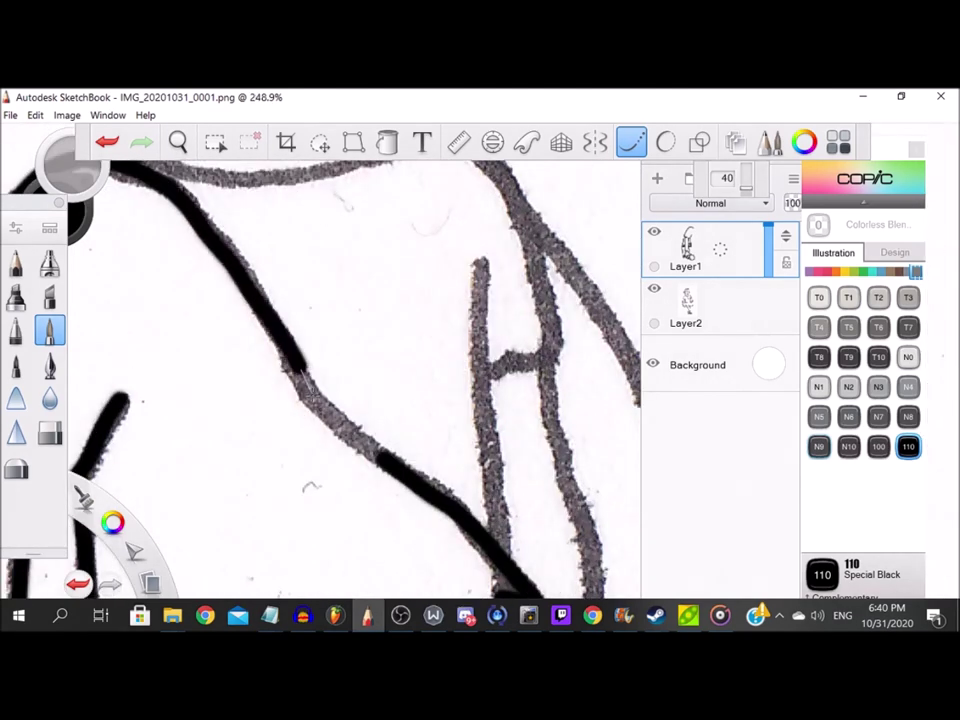
Ink the far shoulder, sleeve and arm, along with the torso's far side line.
scroll(377, 454, "down", 4)
scroll(375, 250, "up", 4)
left_click_drag(375, 244, 394, 558)
left_click_drag(470, 475, 490, 586)
scroll(470, 506, "down", 4)
scroll(455, 380, "up", 4)
mouse_move(395, 324)
left_mouse_down()
mouse_move(462, 466)
mouse_move(467, 546)
left_mouse_up()
scroll(275, 279, "up", 2)
Ink the curved bottom of the jaw between the two shoulders.
scroll(270, 276, "down", 5)
scroll(190, 225, "up", 4)
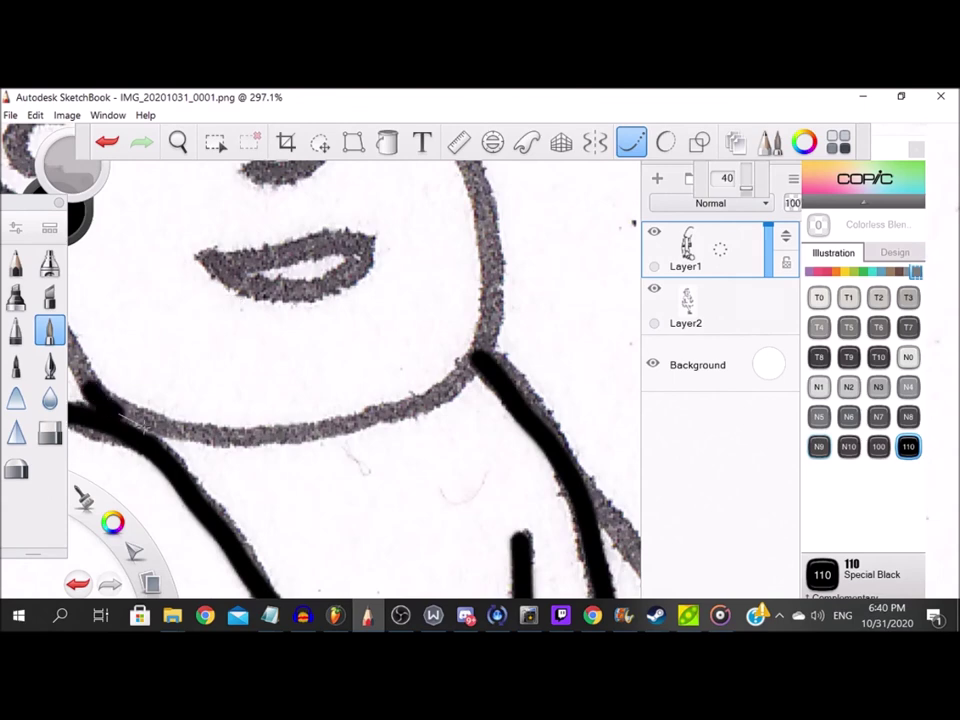
left_click_drag(140, 424, 465, 366)
scroll(465, 366, "down", 3)
Ink the upper front edge of the box and the far strap from the shoulder to the box corner.
scroll(562, 522, "up", 1)
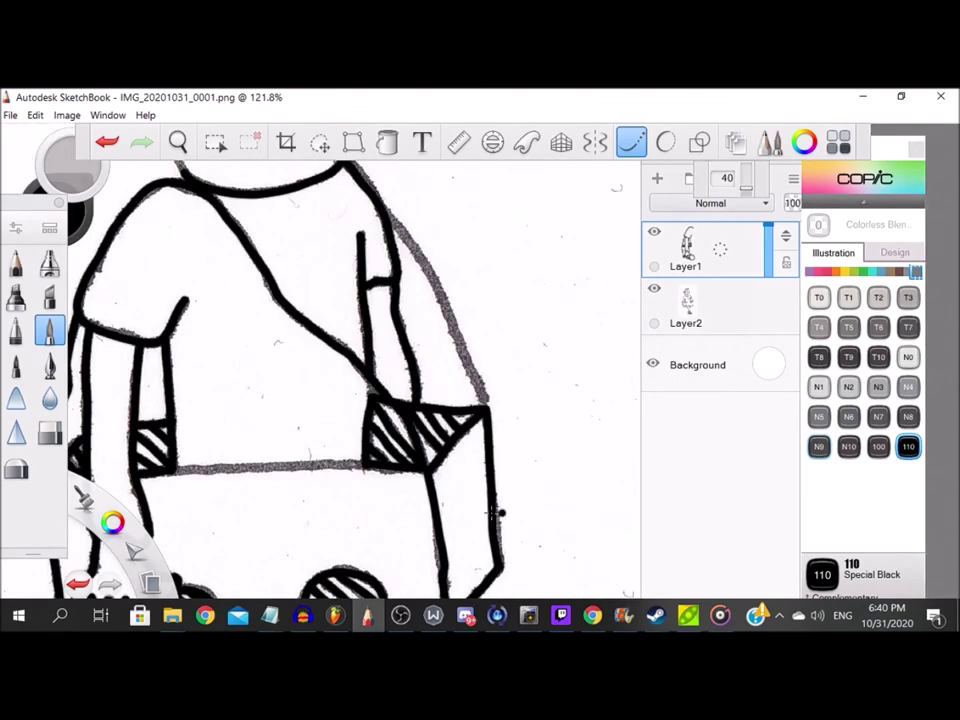
scroll(215, 480, "up", 3)
left_click_drag(75, 446, 545, 440)
scroll(513, 563, "down", 4)
scroll(525, 429, "up", 4)
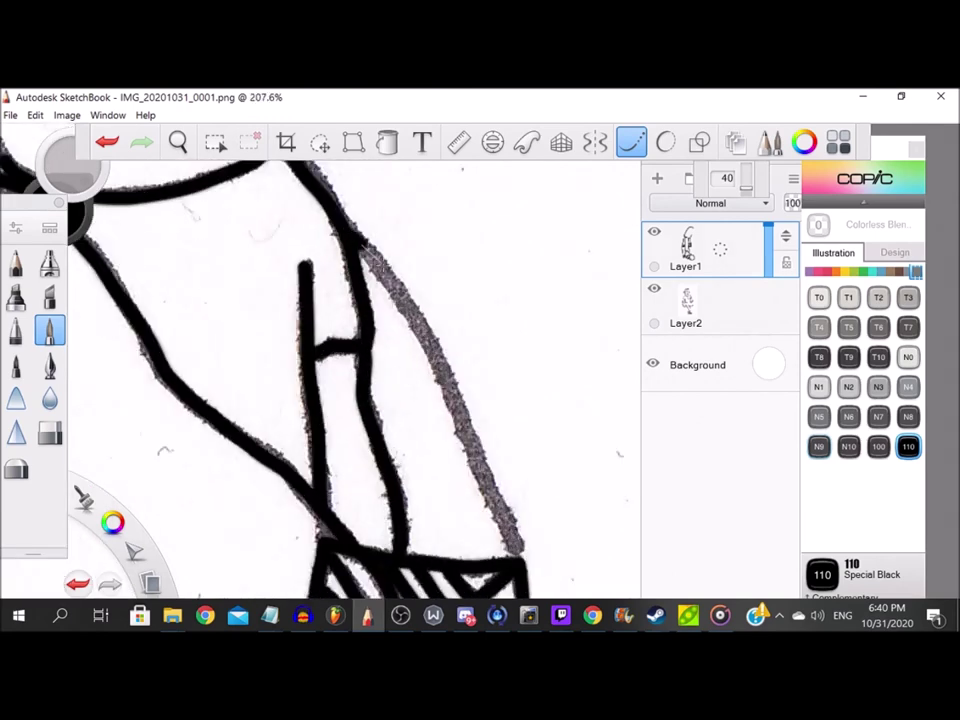
left_click_drag(355, 235, 443, 358)
scroll(380, 400, "down", 6)
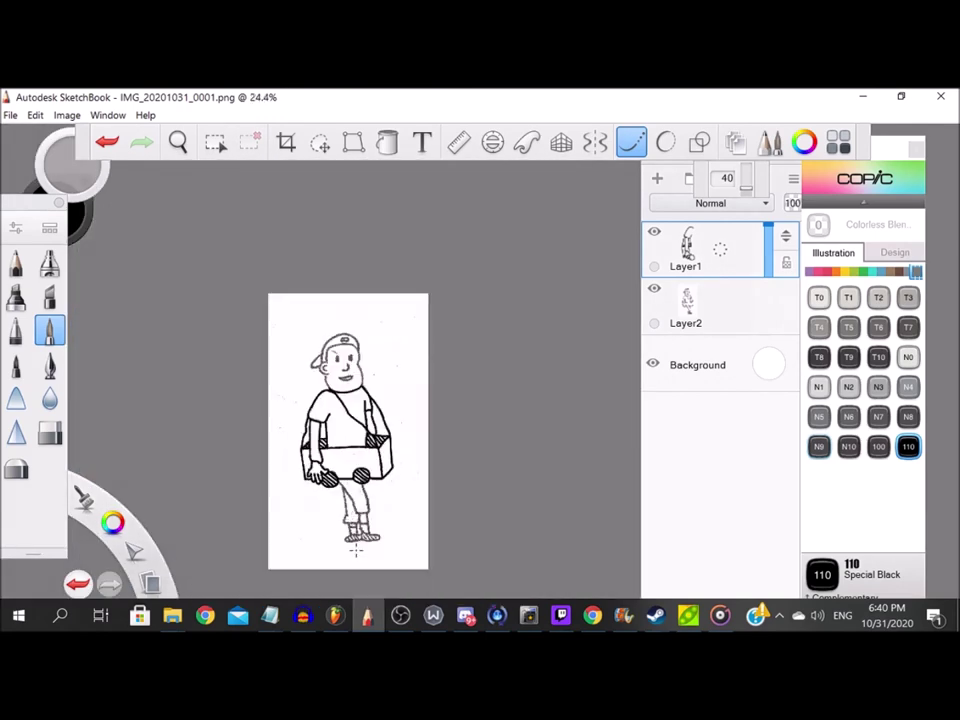
Ink the outlines of both trouser legs and their hems below the box.
scroll(356, 549, "up", 6)
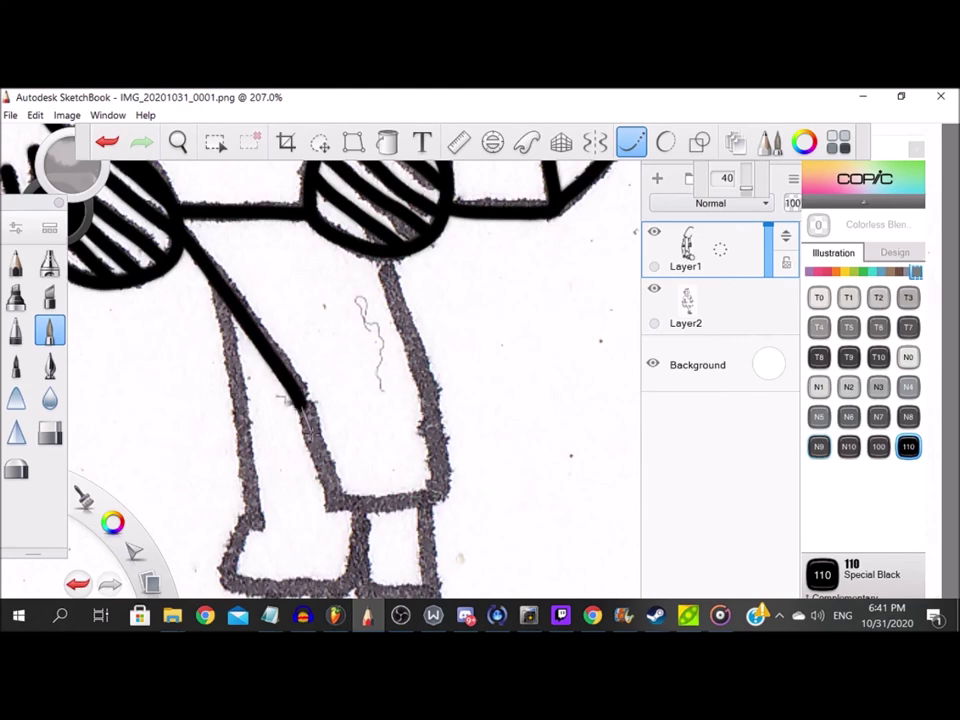
mouse_move(439, 495)
left_mouse_down()
mouse_move(408, 328)
mouse_move(377, 240)
left_mouse_up()
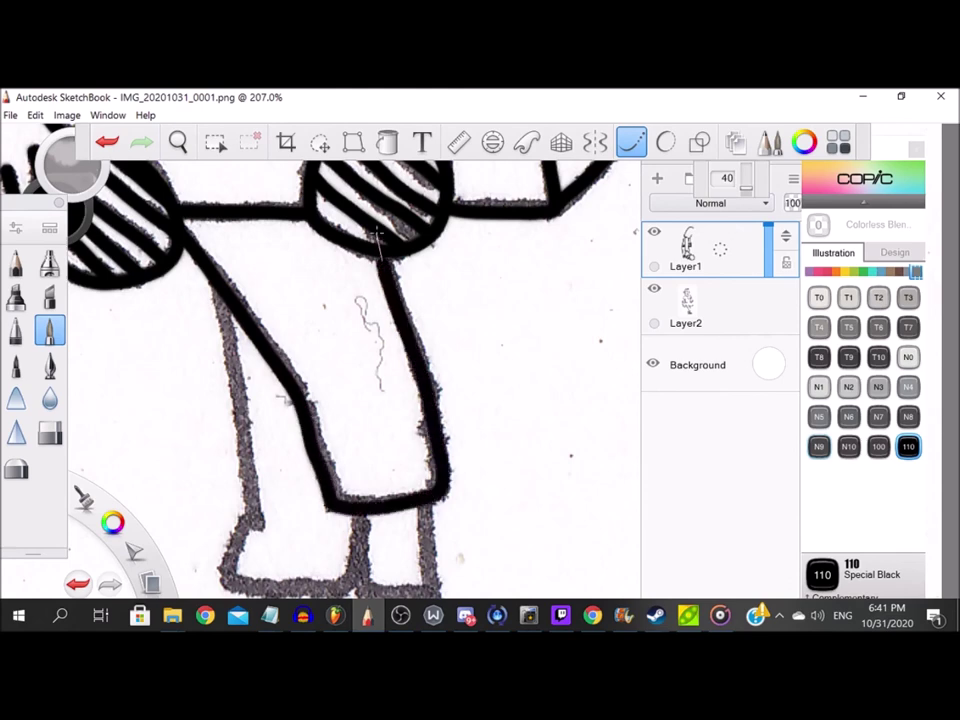
scroll(355, 380, "down", 2)
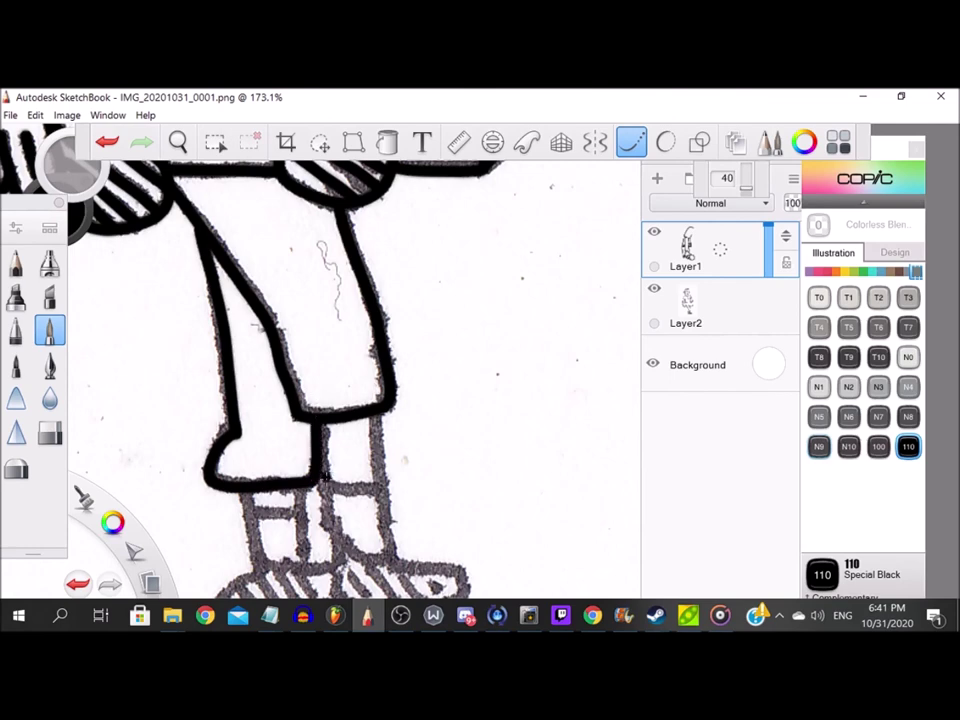
scroll(376, 384, "up", 3)
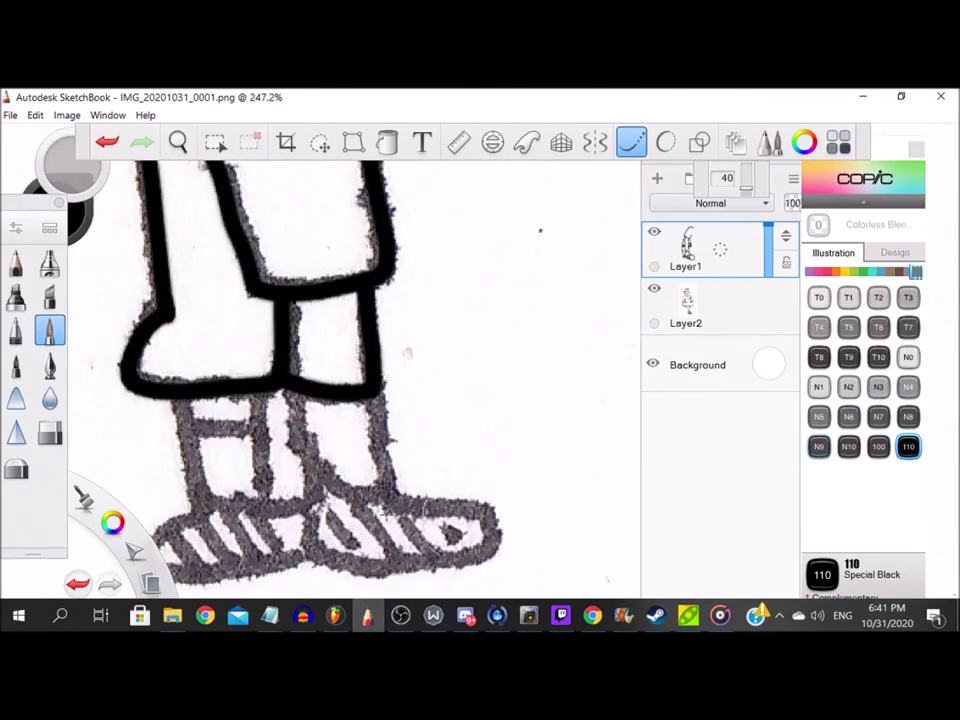
Ink the lower legs and sock lines between the trouser hems and the shoes.
left_click_drag(283, 364, 312, 459)
left_click_drag(397, 487, 382, 368)
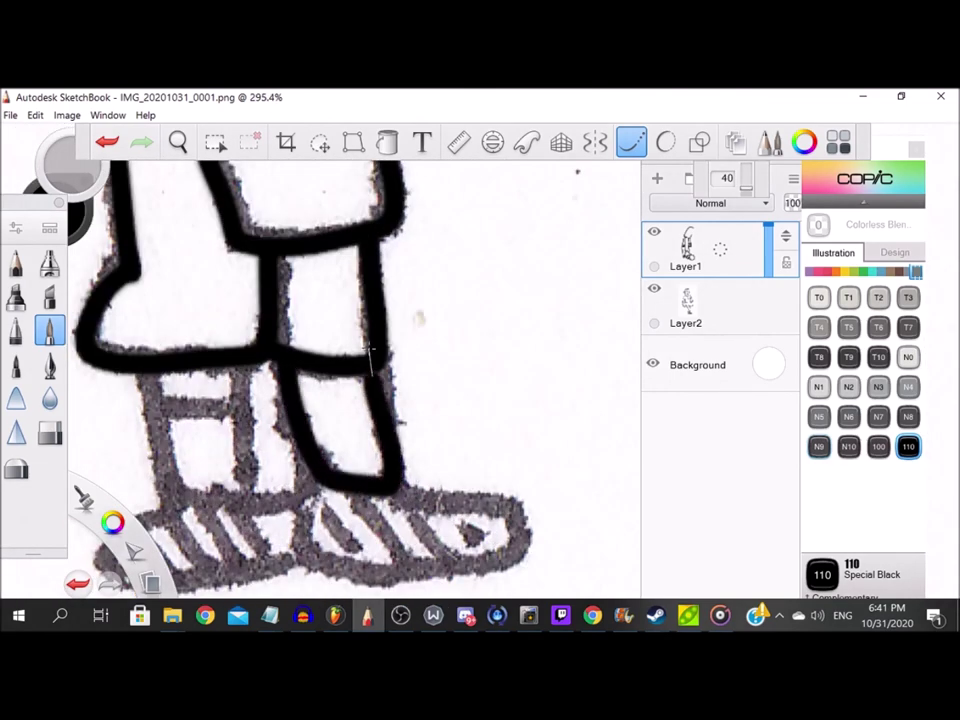
left_click_drag(145, 410, 215, 409)
mouse_move(160, 424)
left_mouse_down()
mouse_move(212, 498)
mouse_move(243, 442)
mouse_move(231, 382)
mouse_move(189, 433)
mouse_move(250, 515)
mouse_move(313, 403)
left_mouse_up()
Ink the outlines of both shoes and trace their diagonal stripes.
scroll(324, 302, "down", 2)
scroll(217, 488, "up", 3)
mouse_move(373, 408)
left_mouse_down()
mouse_move(508, 498)
mouse_move(537, 418)
mouse_move(455, 391)
left_mouse_up()
left_click_drag(180, 458, 229, 529)
left_click_drag(215, 430, 262, 495)
left_click_drag(248, 432, 291, 507)
left_click_drag(292, 428, 333, 477)
left_click_drag(427, 462, 438, 481)
left_click_drag(440, 405, 488, 502)
left_click_drag(490, 420, 539, 484)
left_click_drag(544, 431, 594, 470)
scroll(388, 394, "down", 9)
Ink the near side of the jaw and the ear with its inner curve.
scroll(336, 368, "up", 7)
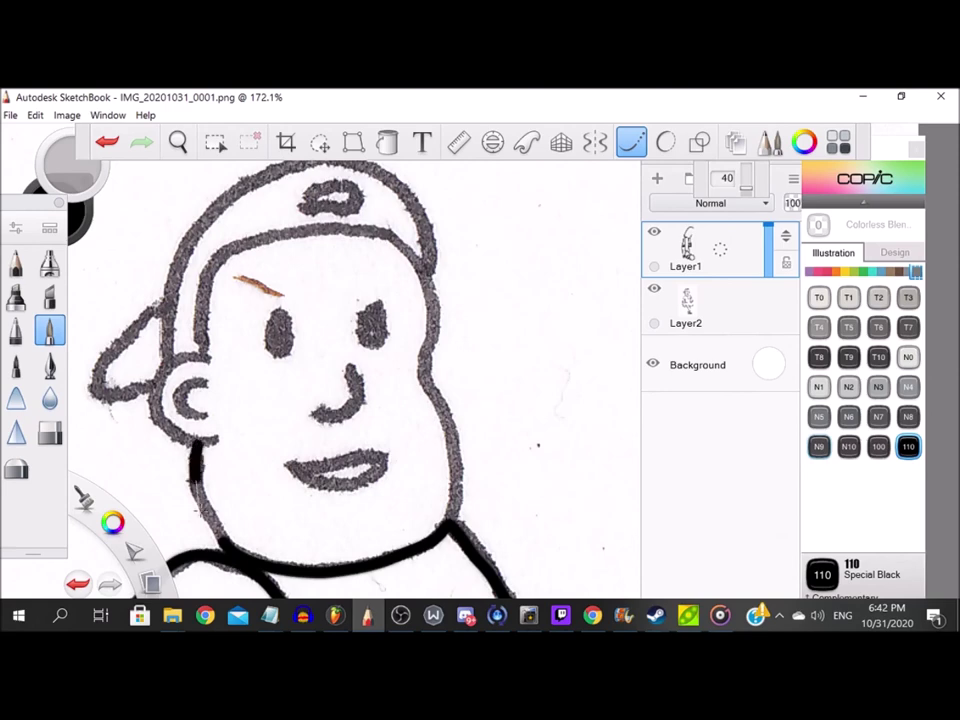
scroll(234, 556, "up", 3)
mouse_move(346, 334)
left_mouse_down()
mouse_move(248, 380)
mouse_move(351, 512)
left_mouse_up()
left_click_drag(333, 382, 338, 452)
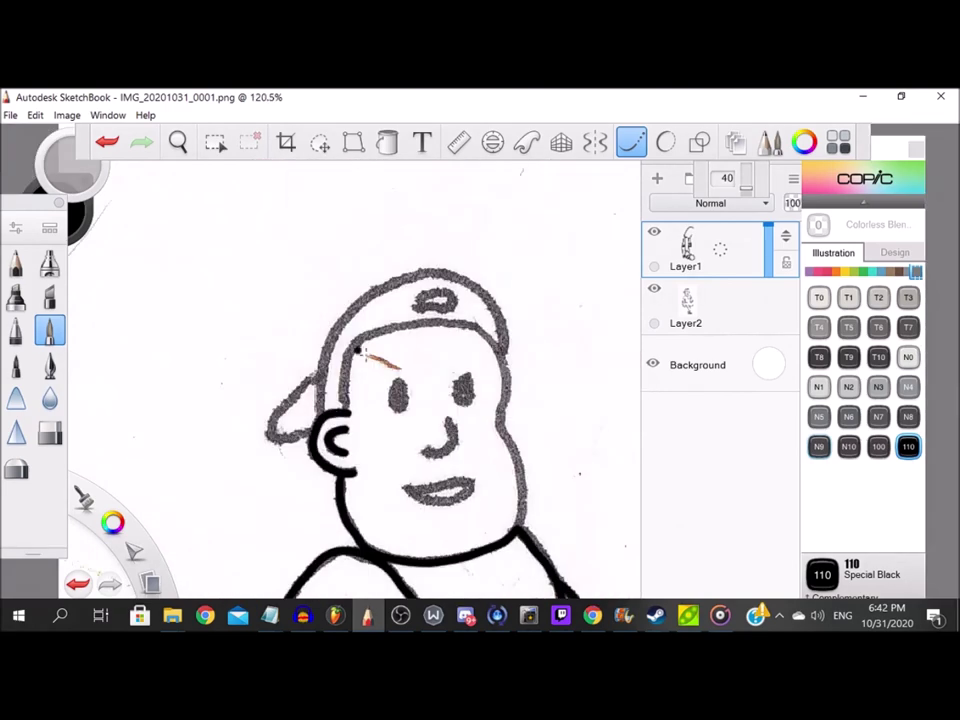
Ink the cap's lower edge across the forehead and the far side of the face down to the jaw.
scroll(330, 400, "down", 5)
scroll(508, 266, "up", 4)
mouse_move(512, 265)
left_mouse_down()
mouse_move(345, 300)
mouse_move(295, 482)
left_mouse_up()
scroll(300, 368, "down", 5)
scroll(478, 339, "up", 4)
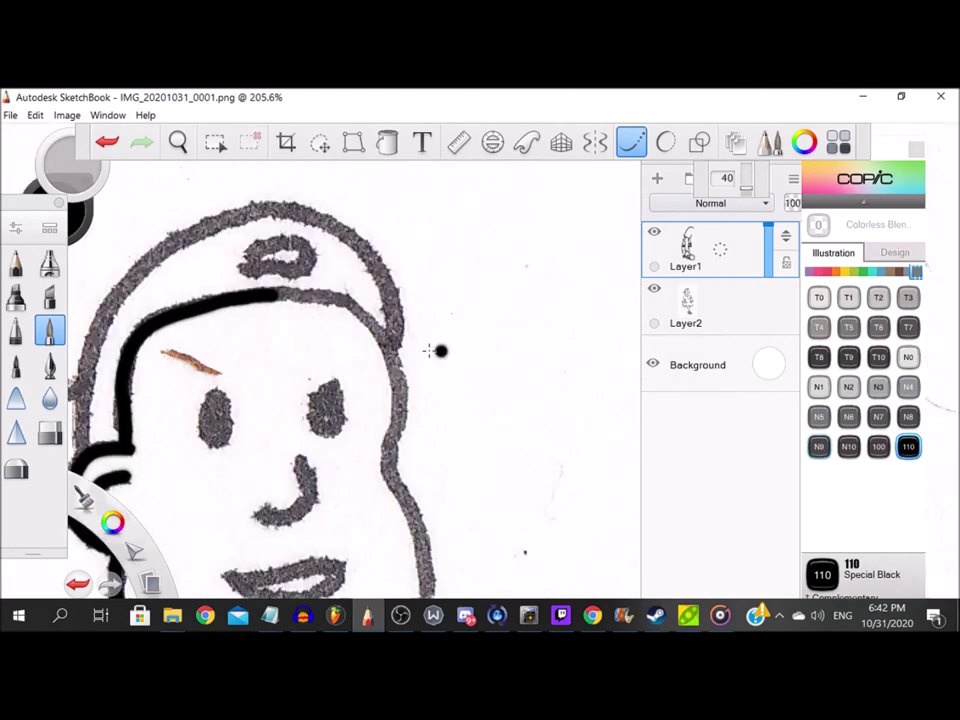
mouse_move(231, 268)
left_mouse_down()
mouse_move(376, 302)
mouse_move(435, 585)
left_mouse_up()
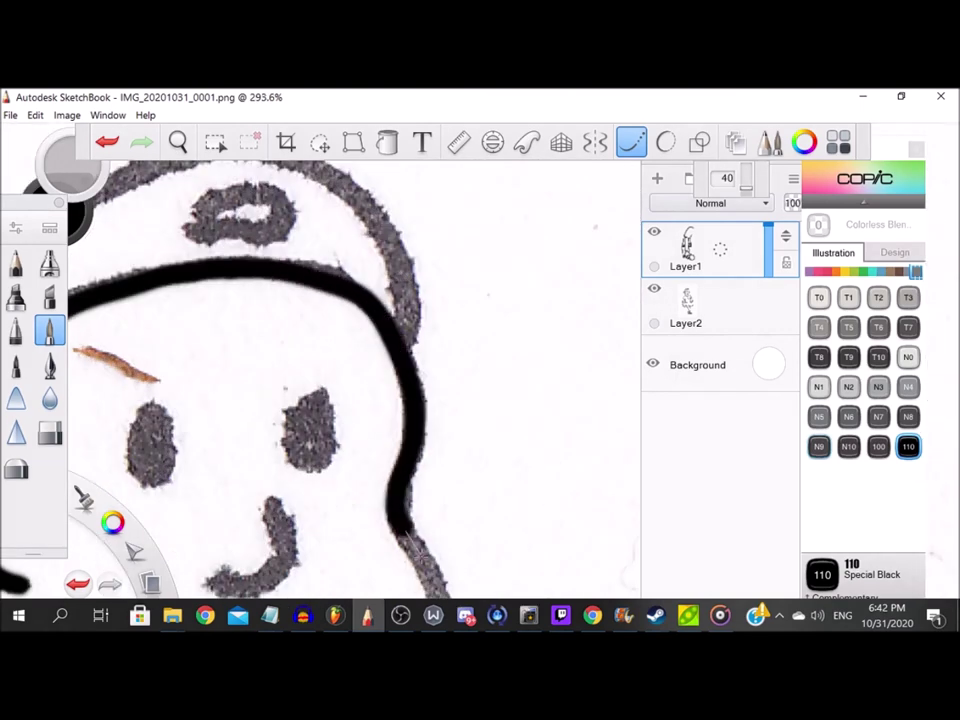
scroll(482, 369, "down", 2)
scroll(528, 357, "up", 2)
mouse_move(370, 308)
left_mouse_down()
mouse_move(387, 440)
mouse_move(379, 494)
left_mouse_up()
Ink the cap's crown and backward brim, including the small oval emblem on the cap.
scroll(384, 434, "down", 5)
scroll(220, 243, "down", 2)
scroll(187, 232, "up", 5)
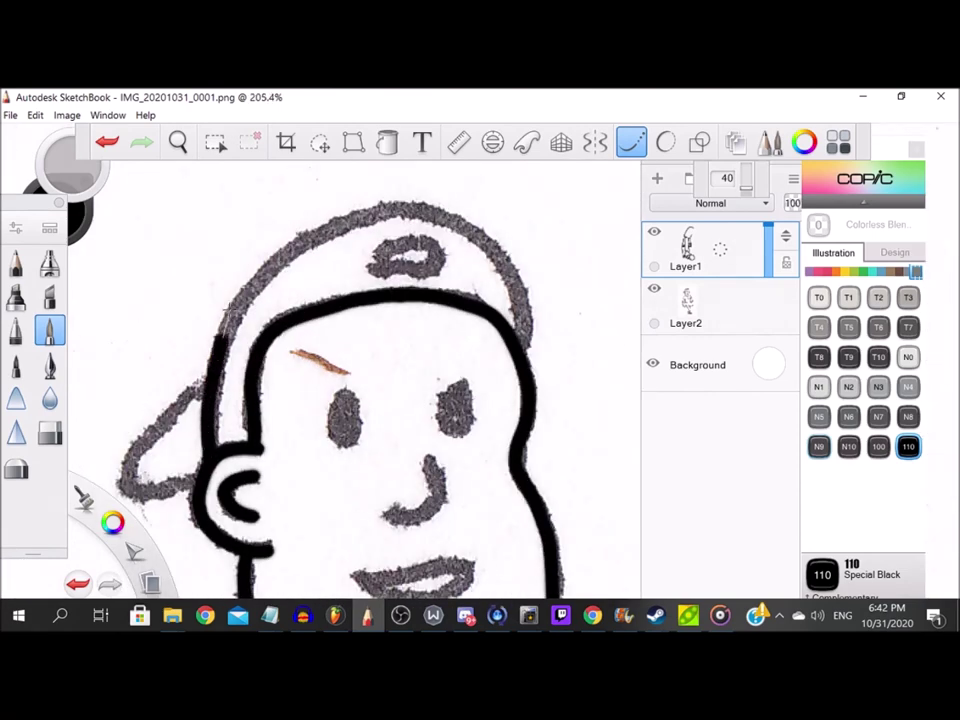
scroll(392, 230, "up", 5)
mouse_move(350, 330)
left_mouse_down()
mouse_move(450, 343)
mouse_move(456, 259)
mouse_move(345, 265)
left_mouse_up()
scroll(345, 338, "down", 5)
scroll(417, 376, "up", 4)
mouse_move(385, 415)
left_mouse_down()
mouse_move(340, 430)
mouse_move(245, 405)
mouse_move(402, 229)
left_mouse_up()
scroll(400, 230, "down", 6)
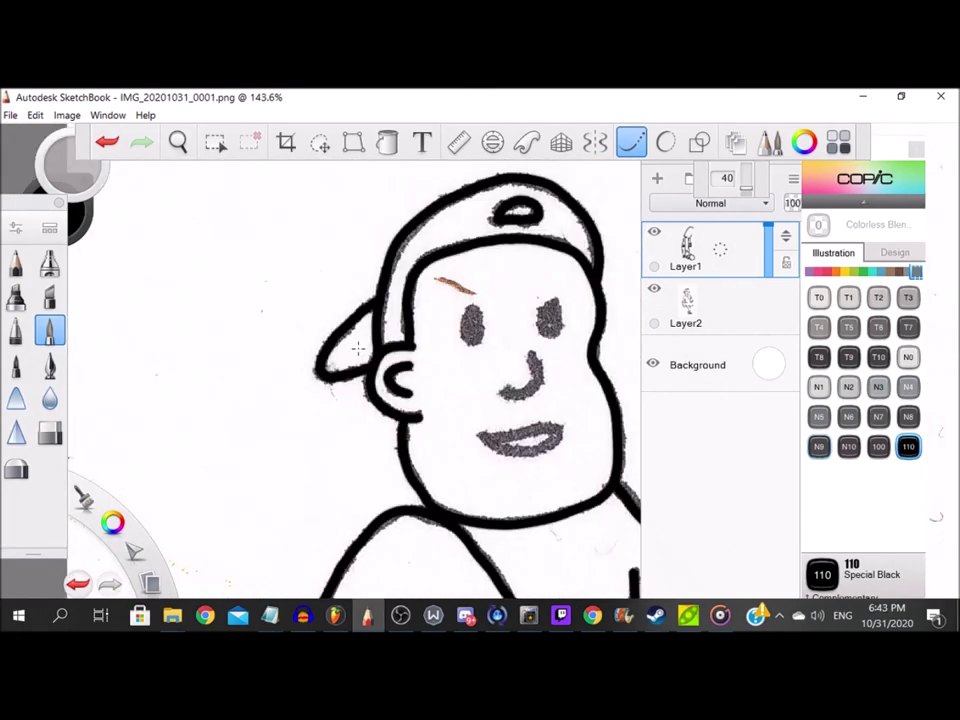
Ink both eyes as solid black ovals.
scroll(205, 202, "up", 3)
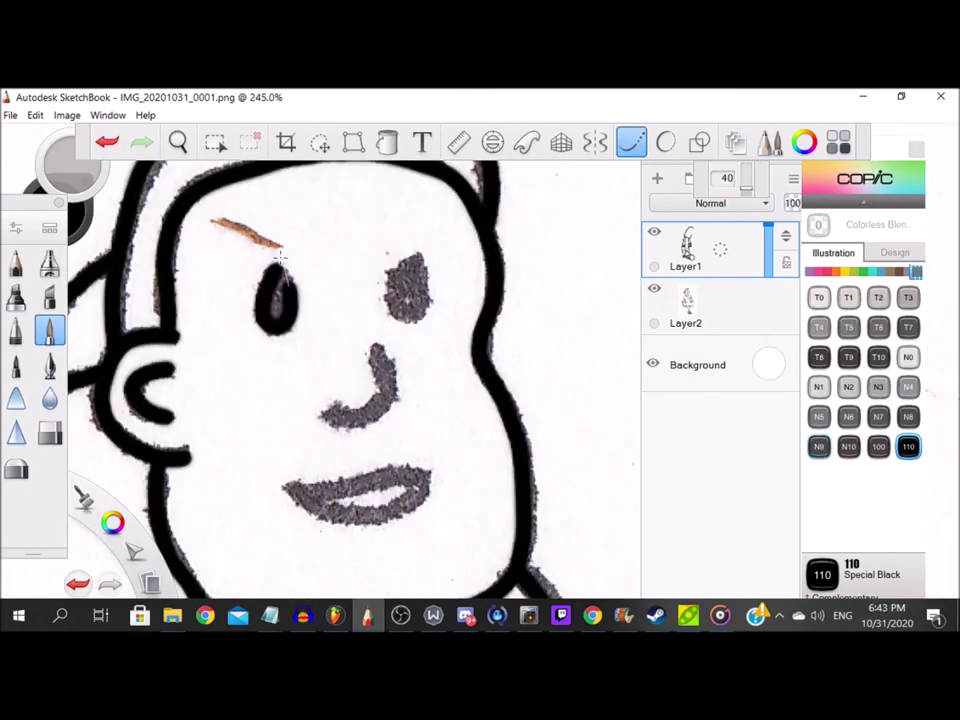
mouse_move(368, 328)
left_mouse_down()
mouse_move(434, 351)
mouse_move(416, 287)
left_mouse_up()
scroll(398, 263, "down", 2)
scroll(356, 438, "up", 1)
Ink the curved nose and the outline of the mouth.
mouse_move(328, 368)
left_mouse_down()
mouse_move(399, 352)
mouse_move(384, 291)
left_mouse_up()
left_click_drag(334, 361, 330, 374)
left_click_drag(315, 459, 448, 442)
mouse_move(328, 494)
left_mouse_down()
mouse_move(364, 491)
mouse_move(441, 442)
left_mouse_up()
Hide the scanned drawing's layer and toggle the background's visibility to check the line art.
scroll(428, 460, "down", 12)
left_click(655, 290)
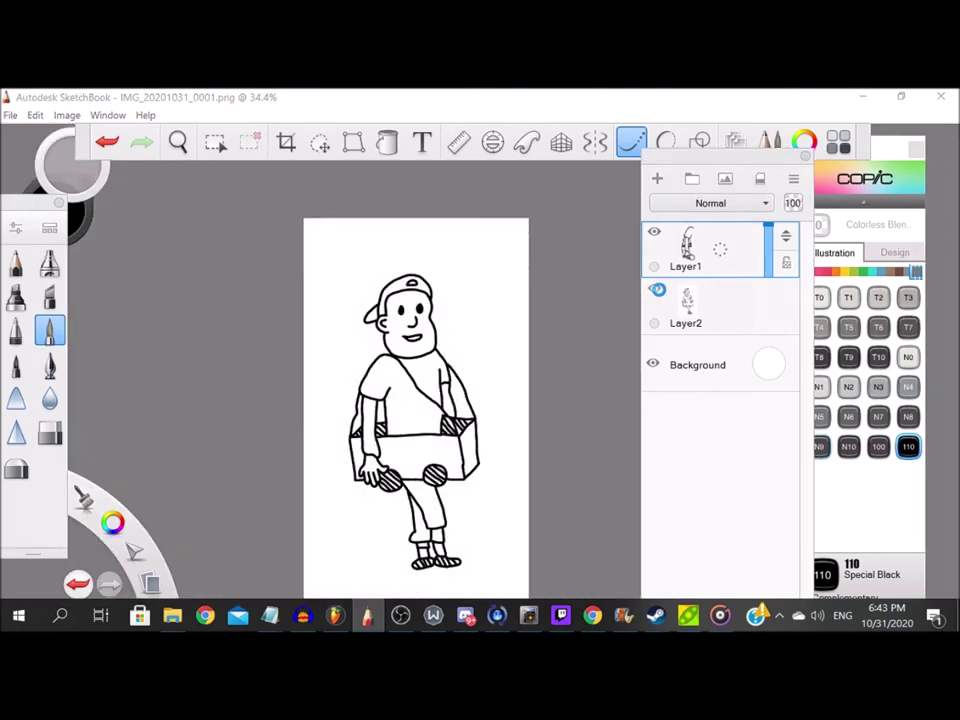
left_click(653, 364)
left_click(655, 366)
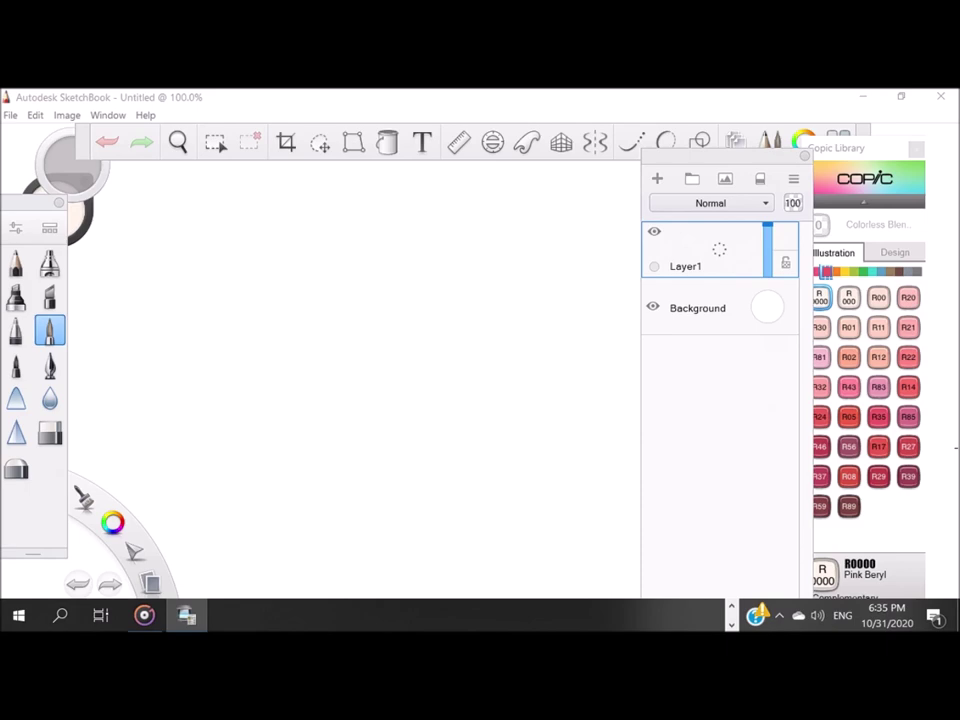
Open the scan IMG_20201031_0001 from the Documents folder in Autodesk SketchBook.
right_click(274, 484)
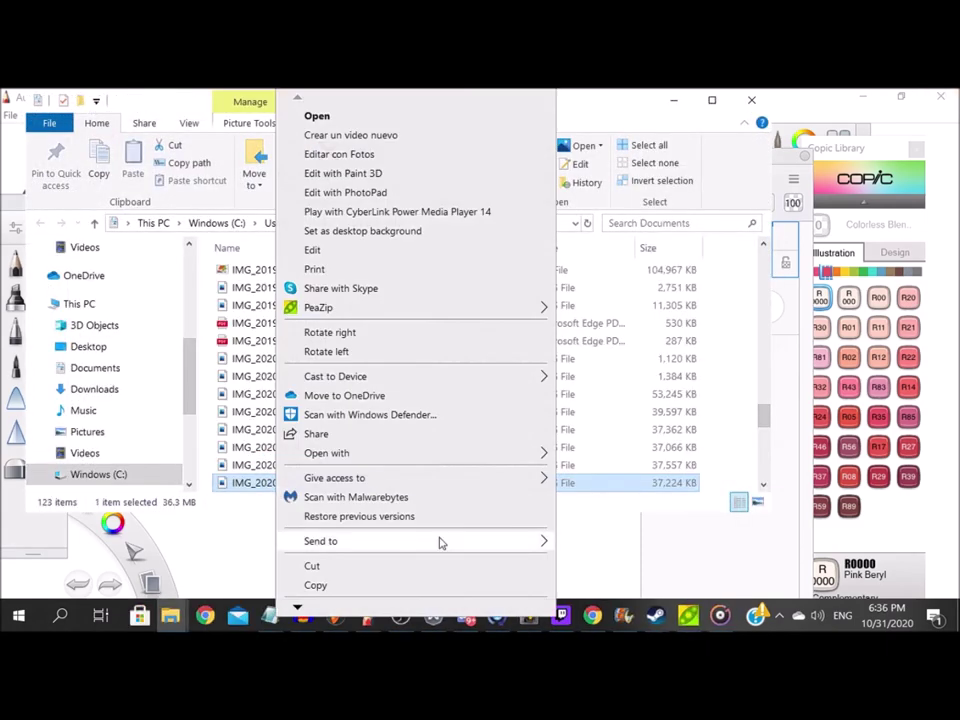
mouse_move(476, 454)
left_click(604, 408)
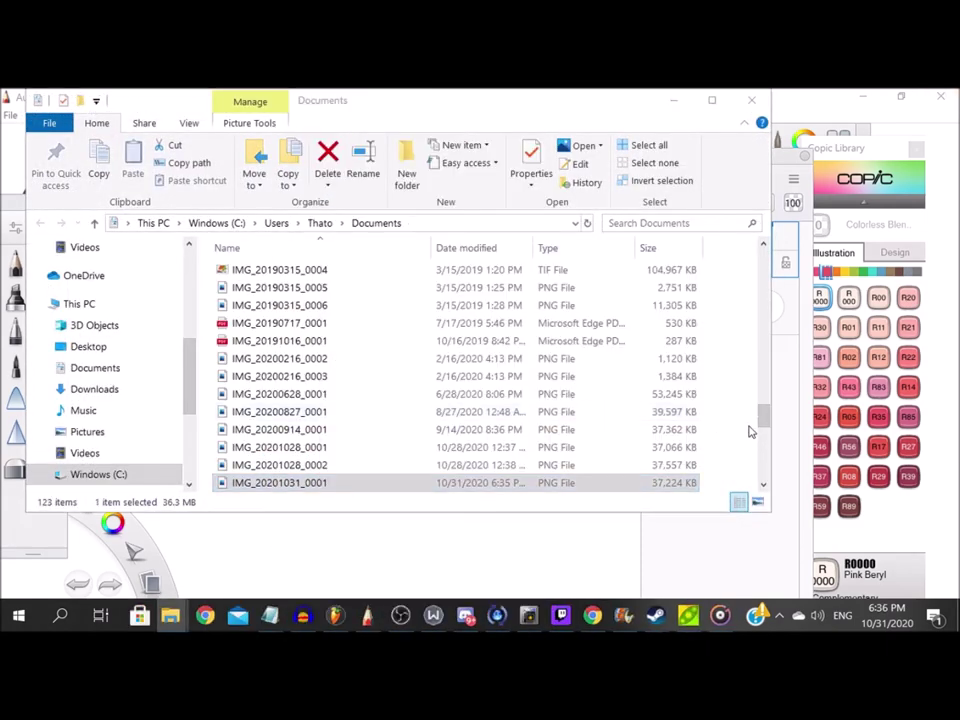
Crop the scan closely around the drawn figure and rotate the image until the man stands upright.
left_click(285, 142)
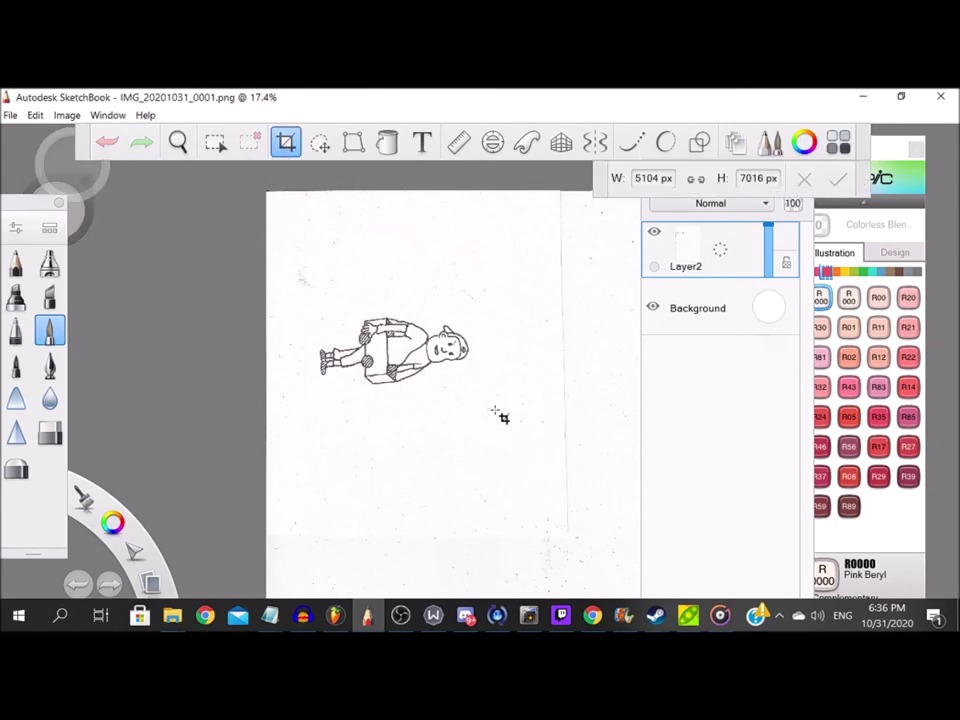
left_click(838, 180)
left_click(67, 116)
left_click(120, 242)
left_click(67, 116)
left_click(112, 242)
left_click(66, 117)
left_click(112, 242)
scroll(322, 285, "up", 5)
scroll(293, 277, "down", 2)
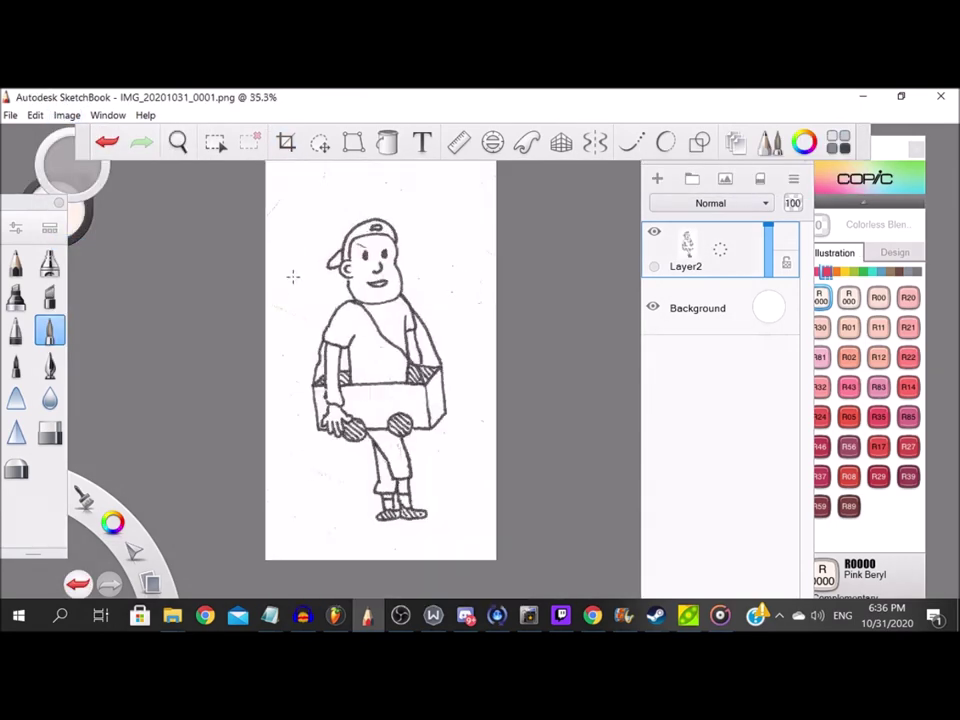
Add a new layer above the scan, turn on Steady Stroke, and set the inking brush's size to 9.
left_click_drag(694, 251, 696, 208)
left_click(624, 148)
double_click(47, 335)
left_click(630, 391)
key("BackSpace")
type("9")
left_click(665, 176)
Choose Copic colour 110 Special Black and ink the near shoulder and the short sleeve down to its hem.
scroll(338, 325, "up", 11)
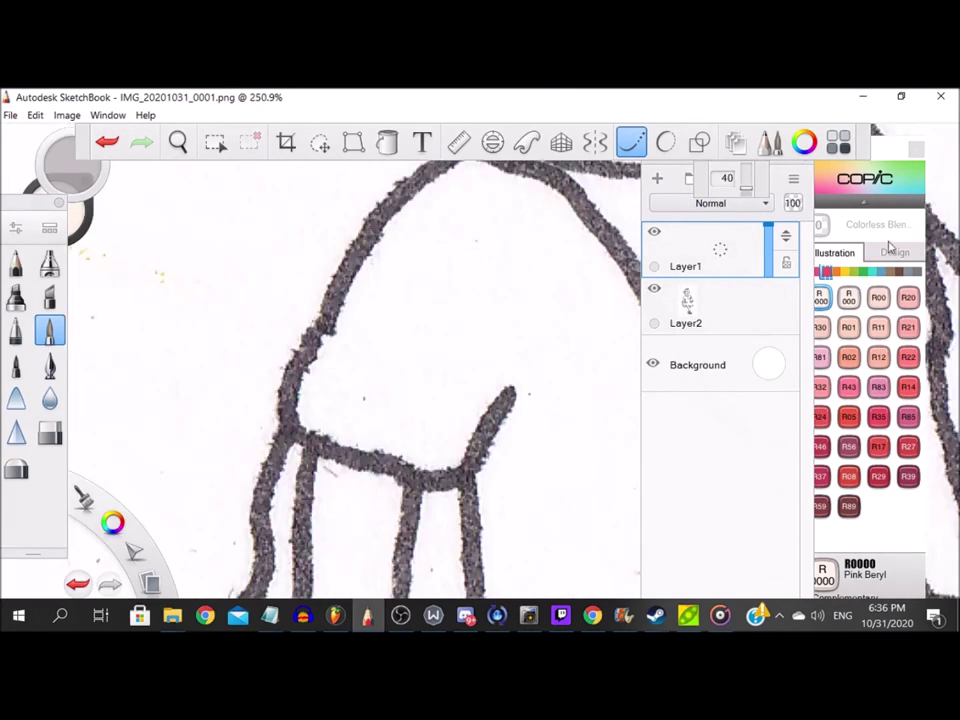
left_click(915, 272)
left_click(908, 448)
mouse_move(508, 284)
left_mouse_down()
mouse_move(347, 276)
mouse_move(262, 437)
left_mouse_up()
mouse_move(236, 528)
left_mouse_down()
mouse_move(318, 572)
mouse_move(405, 582)
left_mouse_up()
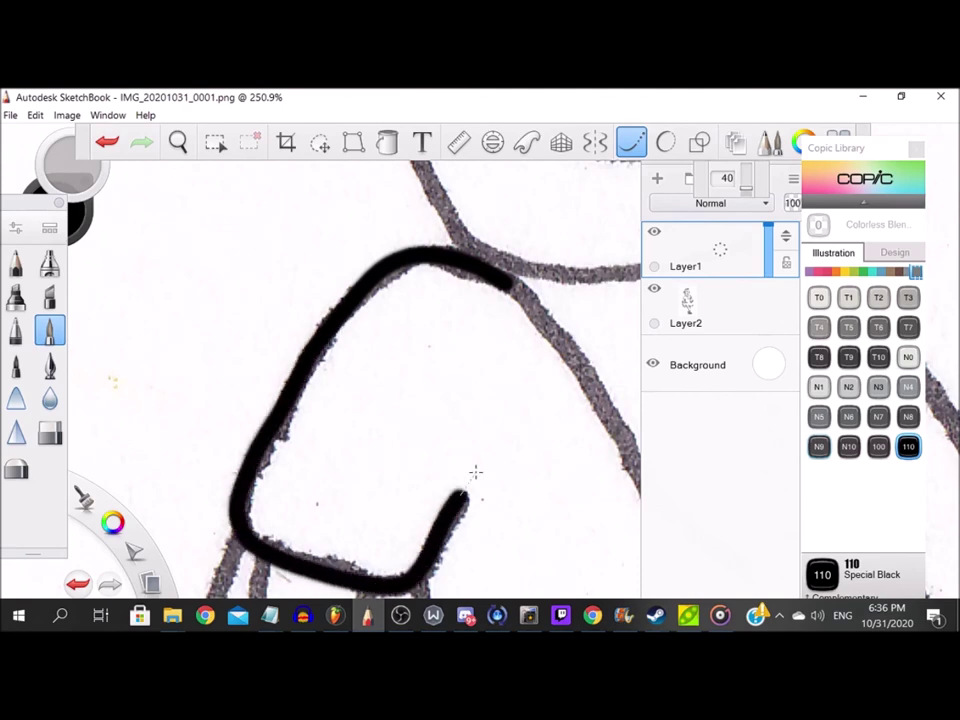
Ink both edges of the near forearm from the sleeve hem down to the wrist.
scroll(428, 463, "down", 12)
scroll(406, 515, "up", 11)
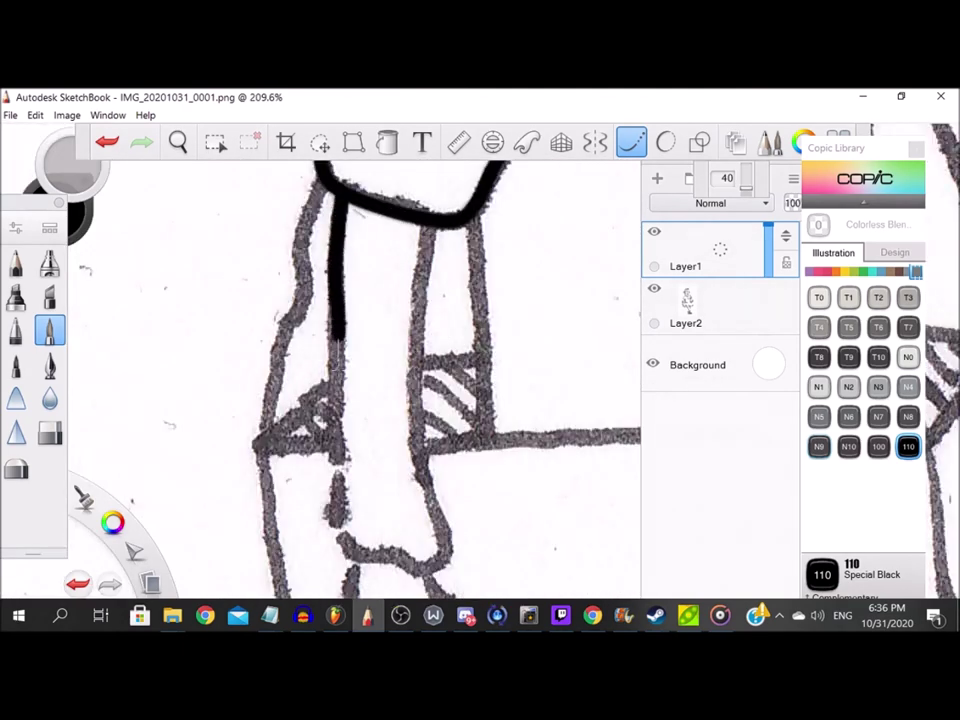
left_click_drag(413, 435, 427, 205)
Ink the near hand, tracing its side, each finger and the thumb back to the wrist.
scroll(377, 259, "down", 4)
scroll(375, 472, "up", 5)
mouse_move(300, 254)
left_mouse_down()
mouse_move(295, 334)
mouse_move(262, 379)
mouse_move(250, 440)
left_mouse_up()
left_click_drag(291, 405, 300, 486)
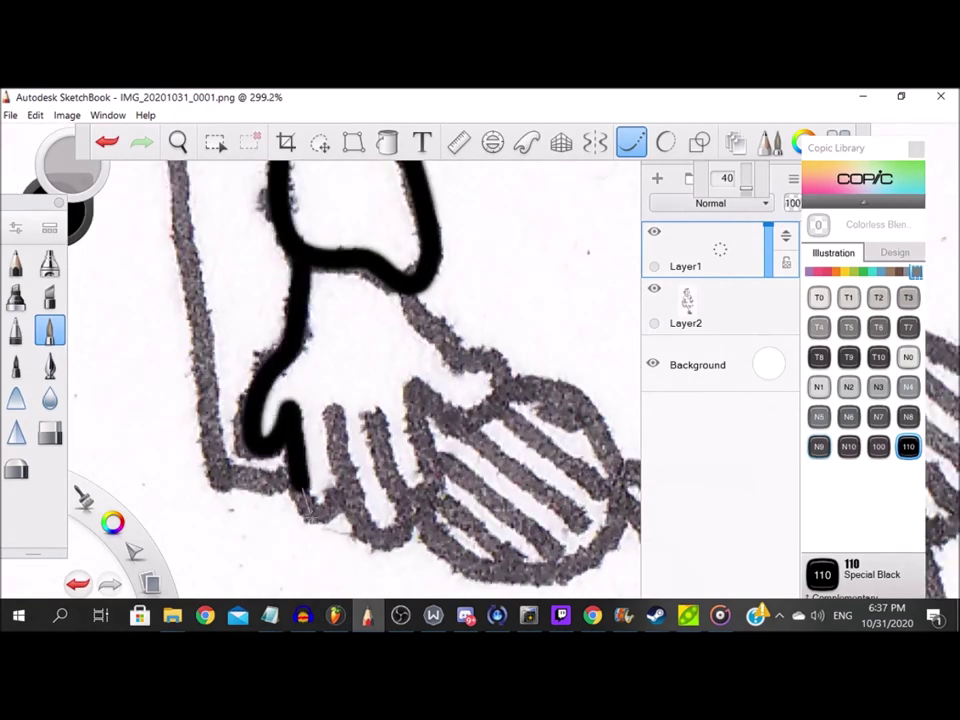
left_click_drag(330, 408, 346, 476)
left_click_drag(405, 526, 366, 410)
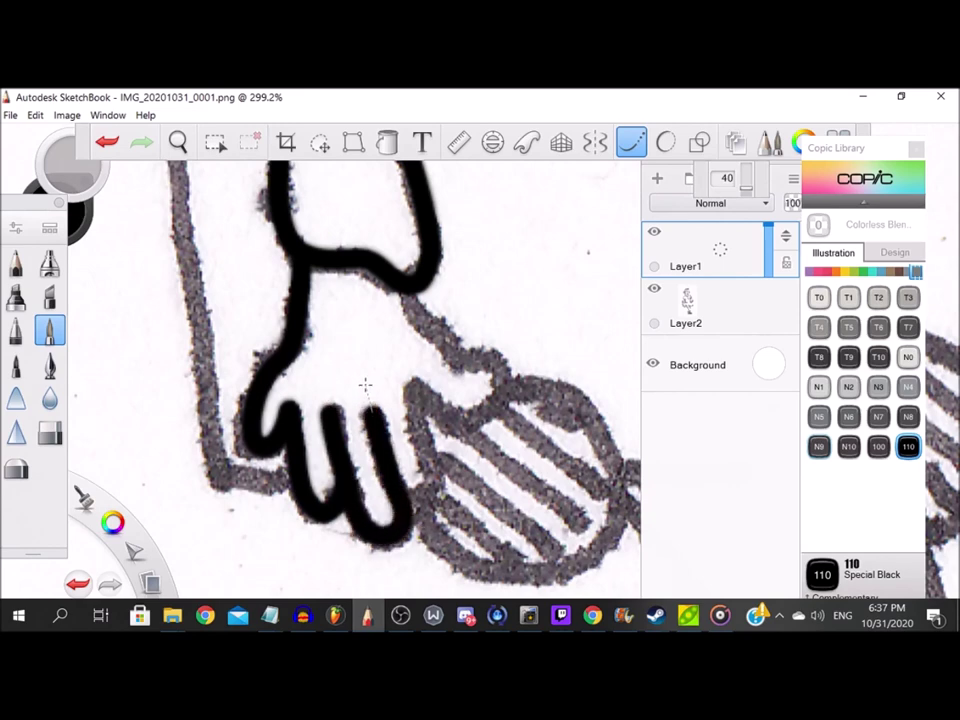
left_click_drag(440, 498, 410, 380)
mouse_move(462, 421)
left_mouse_down()
mouse_move(500, 394)
mouse_move(471, 347)
mouse_move(489, 362)
mouse_move(435, 361)
mouse_move(406, 270)
left_mouse_up()
Ink the strap and box edges behind the near arm, including the small hatched triangle at the box's rear corner.
scroll(405, 385, "down", 9)
scroll(373, 280, "up", 4)
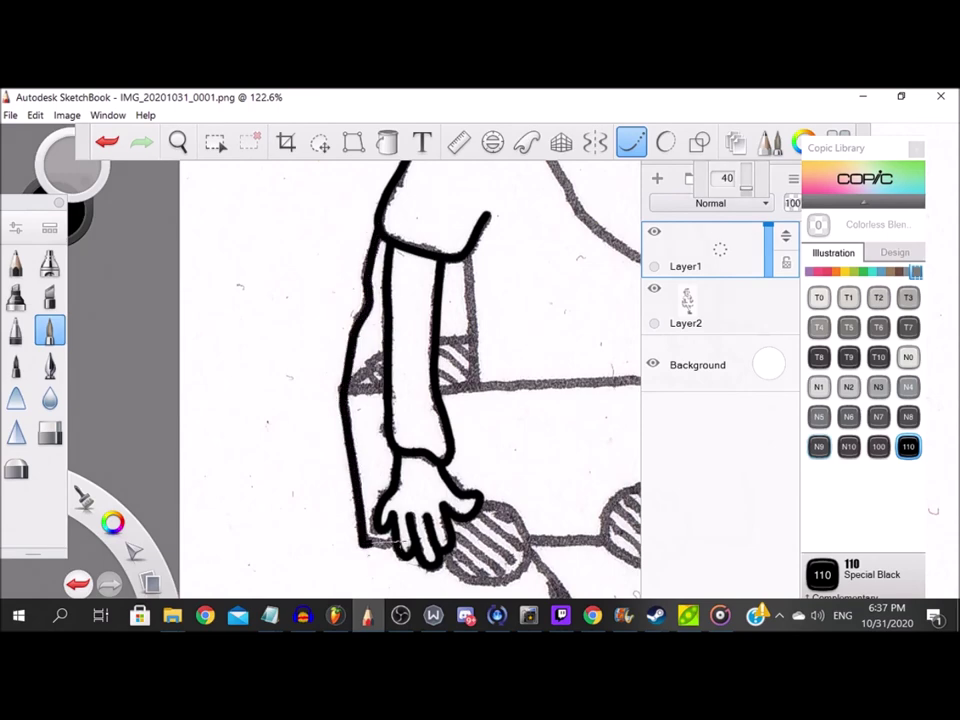
scroll(375, 353, "up", 7)
mouse_move(286, 485)
left_mouse_down()
mouse_move(451, 474)
mouse_move(336, 451)
mouse_move(414, 366)
left_mouse_up()
scroll(420, 458, "down", 5)
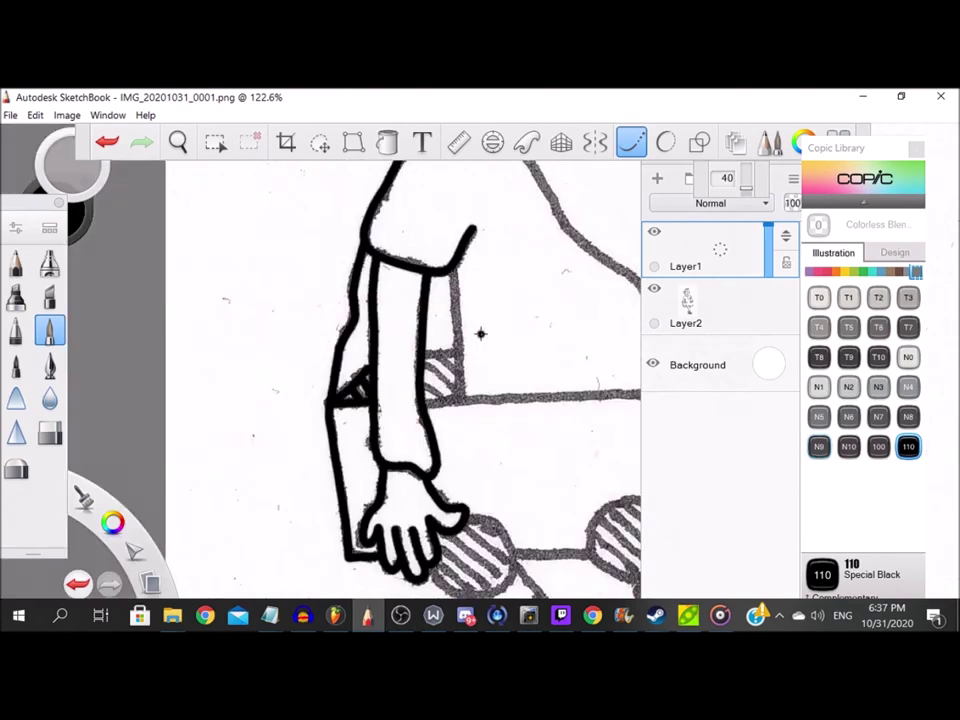
Ink the hatched box opening between the near arm and torso, along with the torso's side line.
scroll(480, 332, "up", 5)
mouse_move(340, 345)
left_mouse_down()
mouse_move(487, 334)
mouse_move(453, 365)
mouse_move(457, 528)
mouse_move(445, 505)
mouse_move(318, 523)
left_mouse_up()
left_click_drag(328, 452, 410, 502)
left_click_drag(346, 388, 456, 500)
left_click_drag(380, 362, 454, 426)
scroll(394, 380, "down", 7)
scroll(404, 285, "up", 5)
left_click_drag(404, 284, 421, 486)
scroll(405, 430, "down", 10)
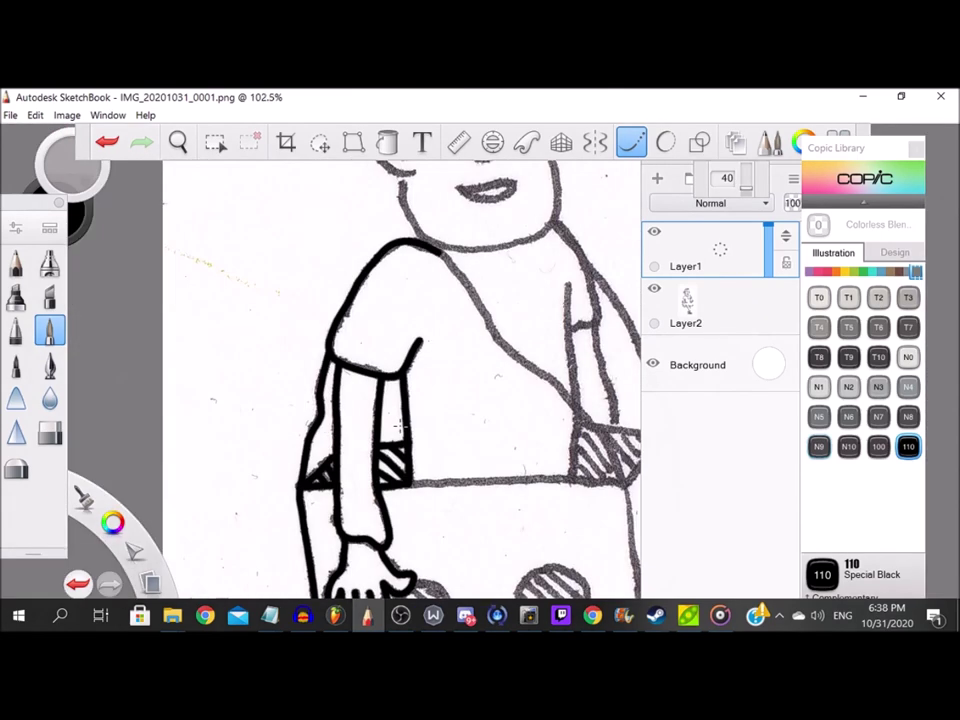
Ink the outline of the wheel beside the hand and fill it with diagonal hatch lines.
scroll(425, 550, "up", 7)
scroll(406, 463, "up", 3)
mouse_move(270, 372)
left_mouse_down()
mouse_move(380, 475)
mouse_move(508, 385)
mouse_move(388, 252)
left_mouse_up()
mouse_move(285, 377)
left_mouse_down()
mouse_move(345, 420)
mouse_move(416, 494)
left_mouse_up()
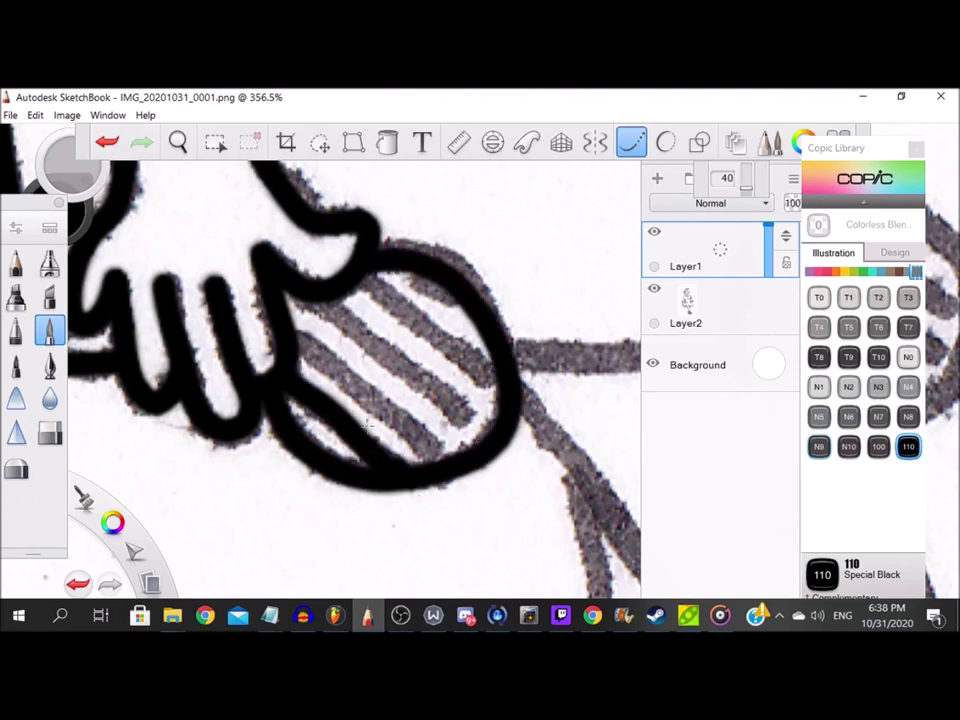
left_click_drag(350, 382, 474, 498)
key("ctrl+z")
mouse_move(294, 341)
left_mouse_down()
mouse_move(352, 380)
mouse_move(441, 463)
left_mouse_up()
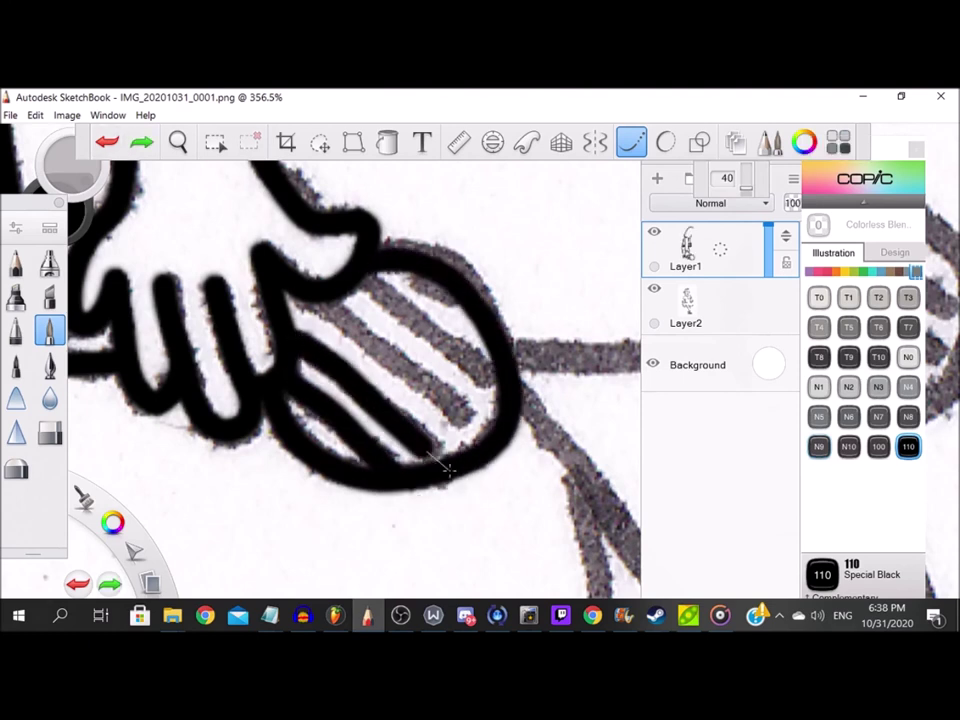
left_click_drag(306, 289, 499, 447)
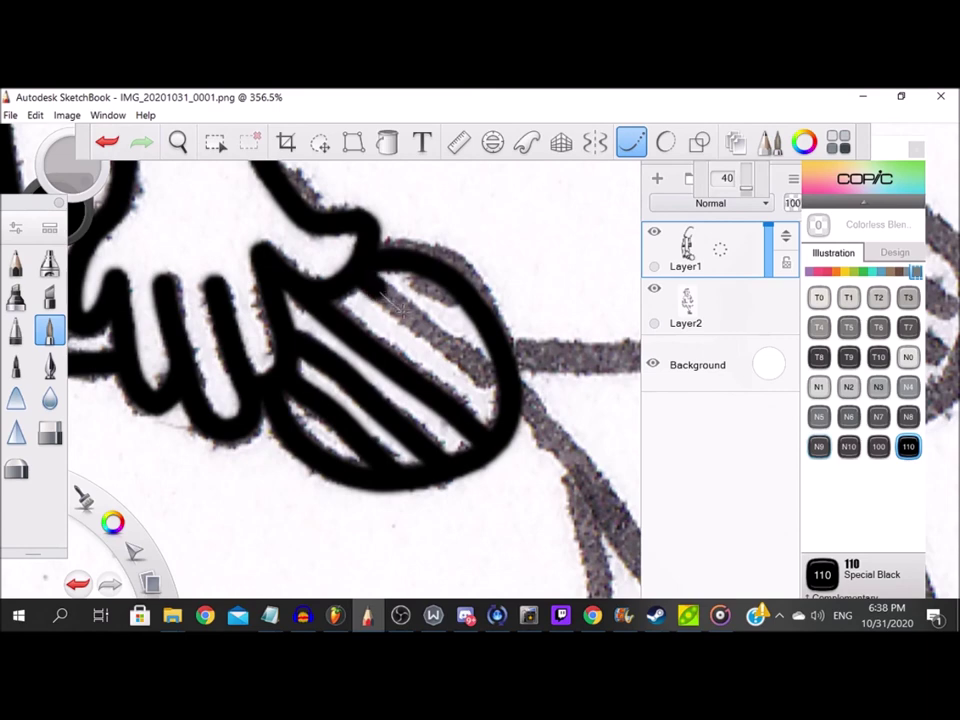
left_click_drag(378, 263, 508, 398)
left_click_drag(471, 323, 504, 353)
Ink the box's bottom edge between the wheels and trace the second wheel with its diagonal hatching.
scroll(500, 345, "down", 3)
scroll(540, 306, "up", 3)
left_click_drag(208, 343, 438, 346)
scroll(464, 291, "down", 2)
scroll(463, 290, "up", 4)
mouse_move(295, 262)
left_mouse_down()
mouse_move(197, 414)
mouse_move(232, 492)
mouse_move(333, 530)
mouse_move(415, 522)
mouse_move(462, 477)
mouse_move(474, 340)
mouse_move(368, 276)
mouse_move(280, 274)
mouse_move(462, 368)
left_mouse_up()
mouse_move(287, 313)
left_mouse_down()
mouse_move(380, 402)
mouse_move(475, 462)
left_mouse_up()
mouse_move(238, 334)
left_mouse_down()
mouse_move(306, 403)
mouse_move(445, 498)
left_mouse_up()
mouse_move(224, 387)
left_mouse_down()
mouse_move(292, 452)
mouse_move(392, 518)
left_mouse_up()
left_click_drag(428, 555, 243, 518)
left_click_drag(512, 396, 513, 396)
Ink the rest of the box's bottom edge and the outline of its narrow side panel.
scroll(513, 396, "up", 1)
mouse_move(264, 409)
left_mouse_down()
mouse_move(378, 416)
mouse_move(507, 297)
mouse_move(488, 197)
left_mouse_up()
scroll(488, 197, "down", 2)
mouse_move(488, 197)
left_mouse_down()
mouse_move(503, 490)
mouse_move(487, 319)
mouse_move(513, 504)
left_mouse_up()
scroll(600, 500, "up", 1)
left_click_drag(626, 388, 444, 565)
scroll(478, 355, "down", 1)
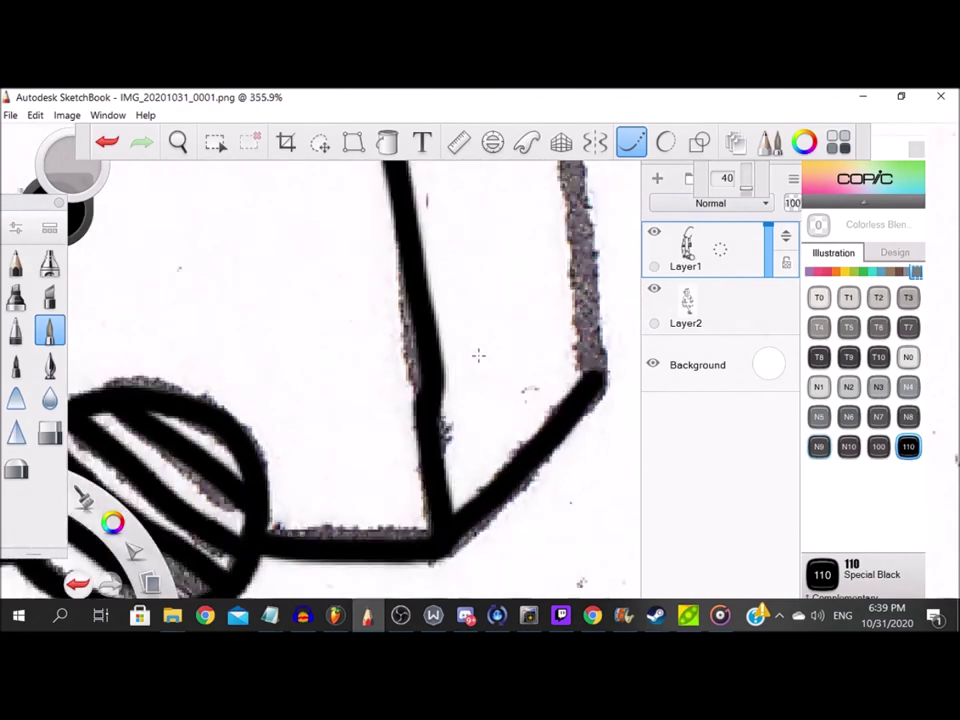
scroll(478, 355, "down", 3)
left_click_drag(496, 298, 505, 468)
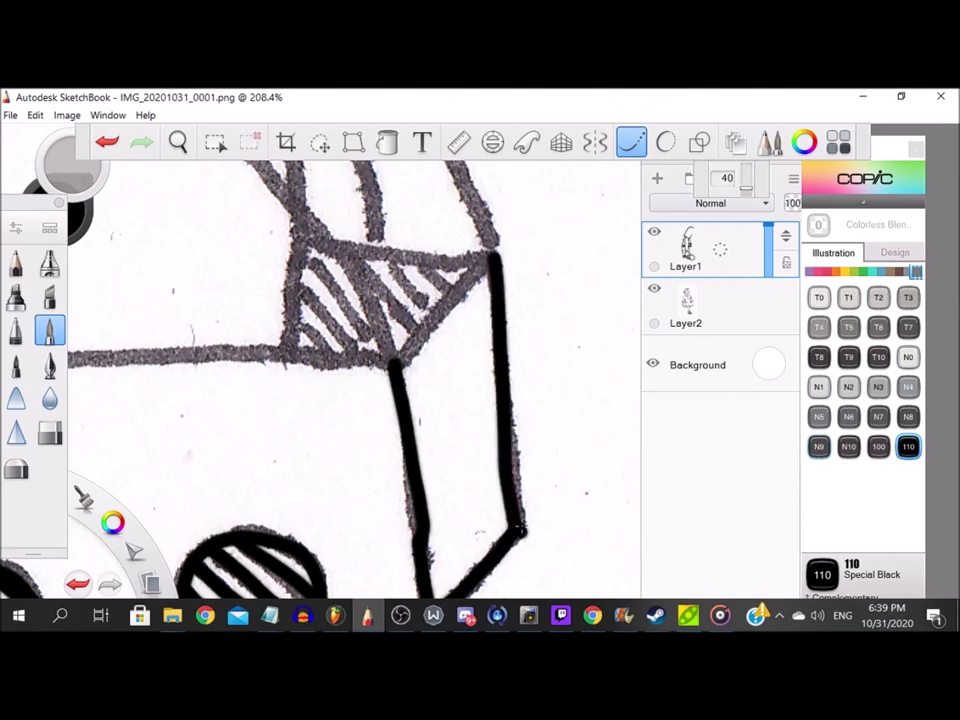
Ink the outline of the box's opening beside the far arm, including its slanted upper edge.
scroll(518, 531, "up", 3)
mouse_move(326, 484)
left_mouse_down()
mouse_move(363, 413)
mouse_move(540, 221)
left_mouse_up()
scroll(233, 240, "down", 1)
mouse_move(233, 240)
left_mouse_down()
mouse_move(358, 272)
mouse_move(488, 285)
mouse_move(577, 279)
left_mouse_up()
mouse_move(226, 245)
left_mouse_down()
mouse_move(208, 460)
mouse_move(240, 433)
mouse_move(394, 455)
left_mouse_up()
Trace the diagonal hatch lines inside the box's opening beside the far arm.
scroll(345, 398, "up", 1)
left_click_drag(198, 428, 258, 466)
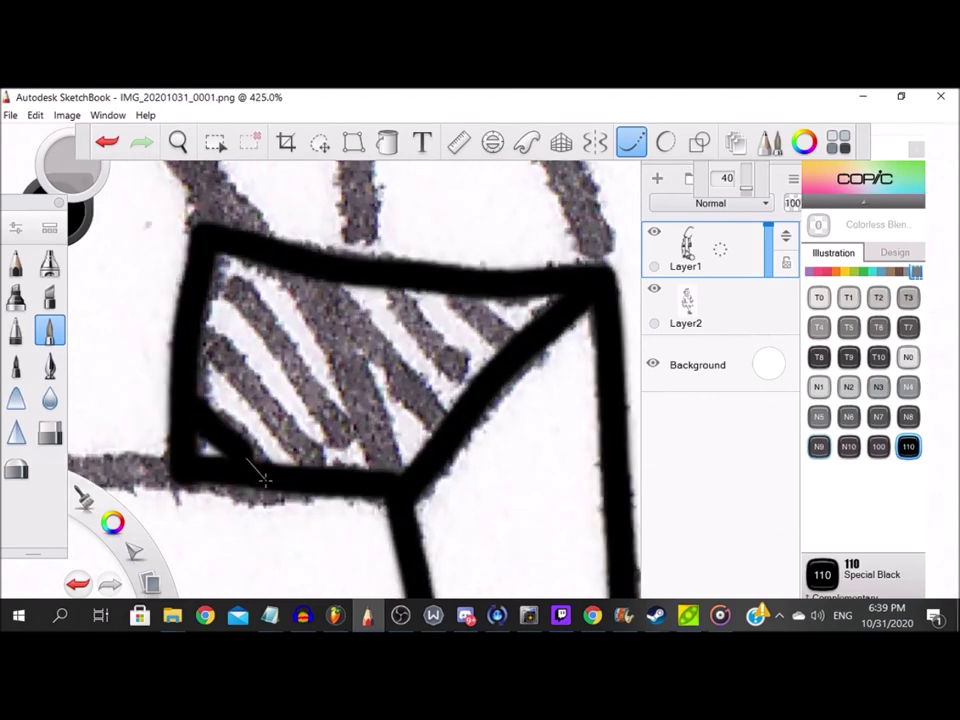
left_click_drag(202, 338, 318, 462)
left_click_drag(207, 284, 352, 465)
left_click_drag(338, 280, 452, 418)
left_click_drag(392, 284, 478, 388)
left_click_drag(456, 288, 514, 350)
scroll(280, 294, "up", 1)
mouse_move(308, 275)
left_mouse_down()
mouse_move(337, 306)
mouse_move(422, 528)
left_mouse_up()
Ink the strap line running diagonally across the chest from the near shoulder to the box.
scroll(420, 520, "down", 4)
scroll(273, 285, "up", 3)
mouse_move(138, 198)
left_mouse_down()
mouse_move(212, 252)
mouse_move(411, 450)
left_mouse_up()
scroll(408, 450, "down", 4)
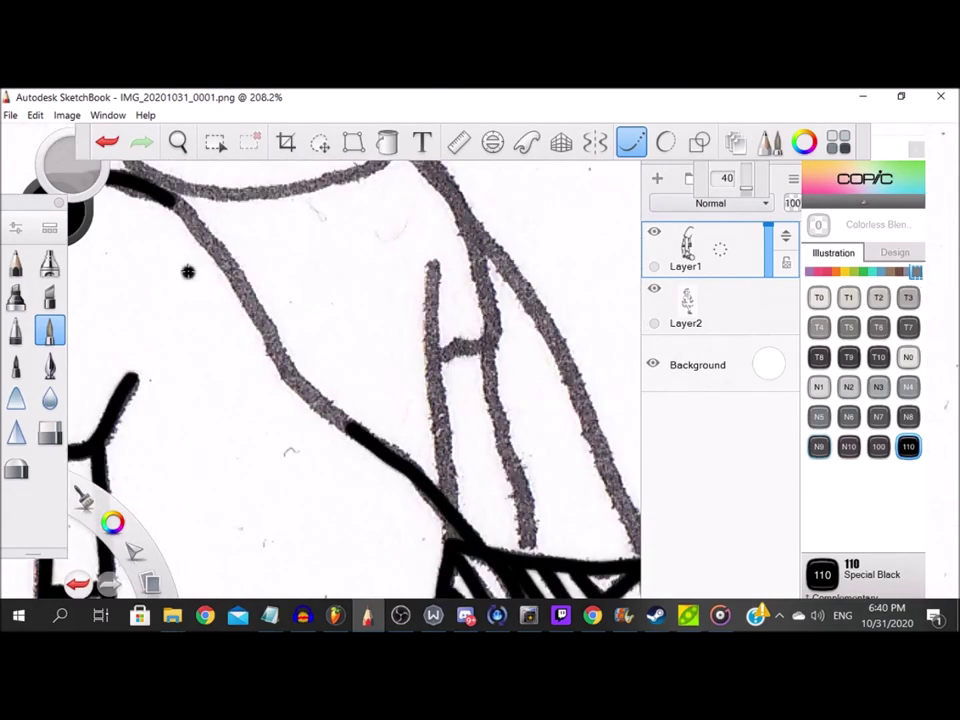
scroll(168, 186, "up", 1)
left_click_drag(212, 242, 292, 352)
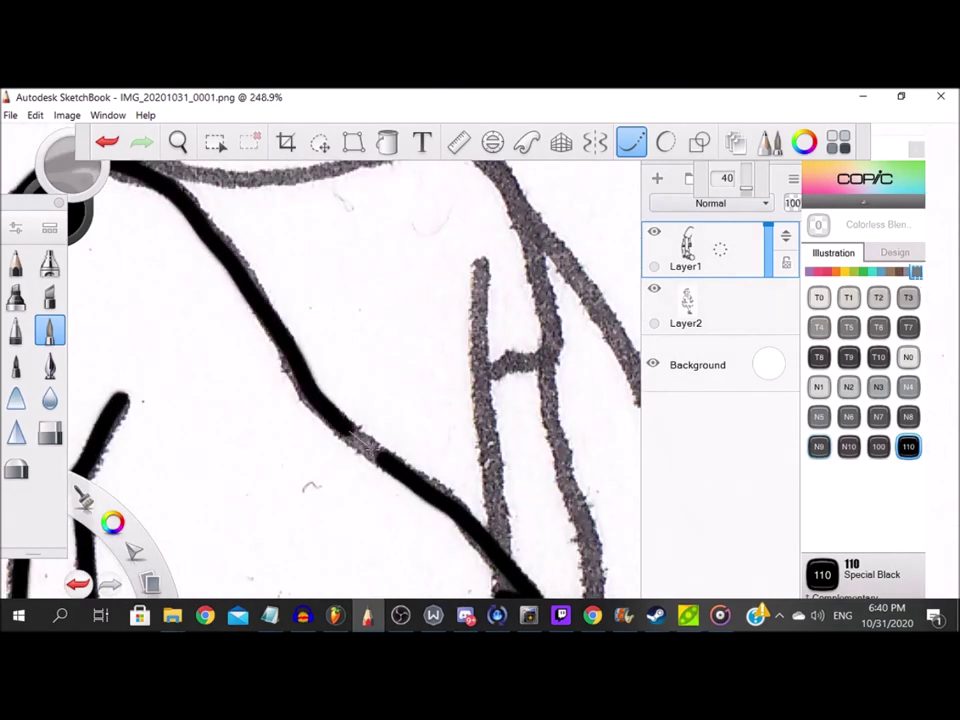
Ink the far arm's inner and outer edges together with its sleeve hem.
scroll(410, 379, "down", 4)
scroll(410, 379, "up", 4)
left_click_drag(374, 244, 396, 545)
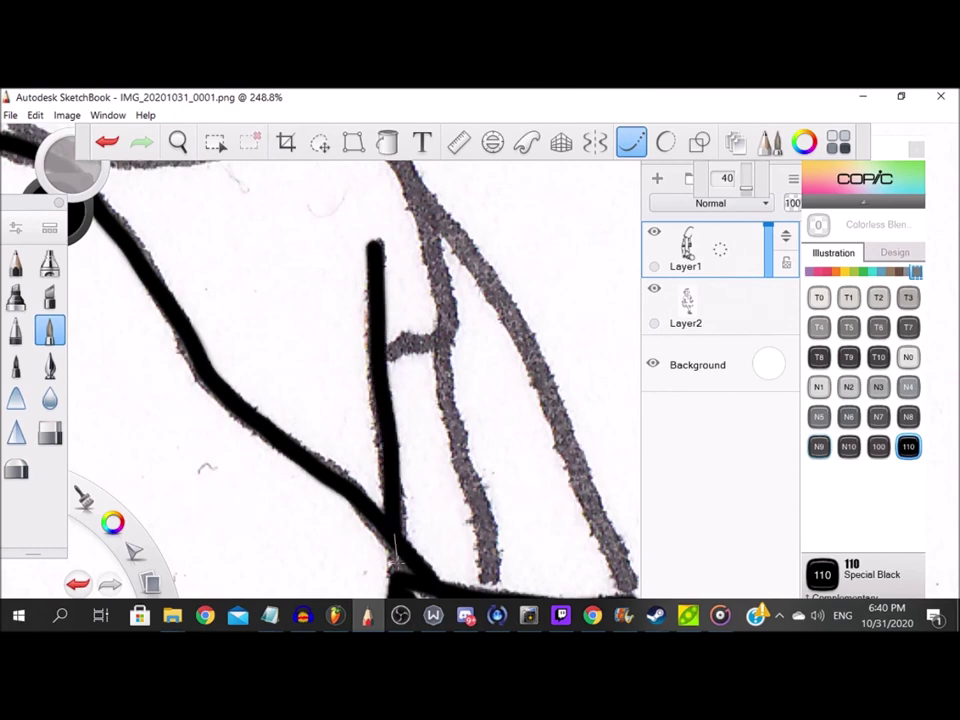
left_click_drag(457, 447, 492, 575)
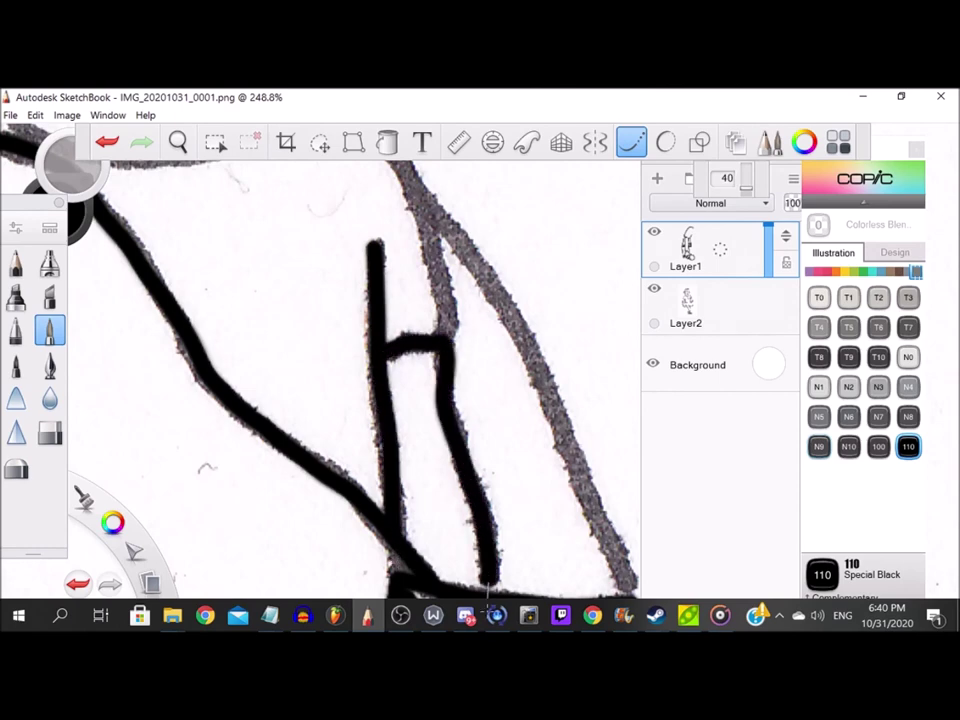
Ink the remaining upper-body lines from the chin to the far shoulder strap, and the box's upper front edge.
scroll(450, 266, "down", 5)
scroll(368, 295, "up", 5)
mouse_move(391, 317)
left_mouse_down()
mouse_move(456, 440)
mouse_move(472, 535)
left_mouse_up()
scroll(300, 335, "down", 4)
scroll(235, 304, "up", 5)
mouse_move(133, 422)
left_mouse_down()
mouse_move(241, 433)
mouse_move(410, 392)
mouse_move(461, 352)
left_mouse_up()
scroll(567, 532, "down", 5)
scroll(480, 500, "up", 5)
left_click_drag(131, 446, 567, 445)
scroll(560, 445, "down", 5)
scroll(463, 523, "down", 4)
scroll(521, 420, "up", 8)
left_click_drag(427, 331, 521, 556)
Ink both trouser legs from the underside of the box down to their hems.
scroll(482, 516, "down", 9)
scroll(372, 540, "up", 8)
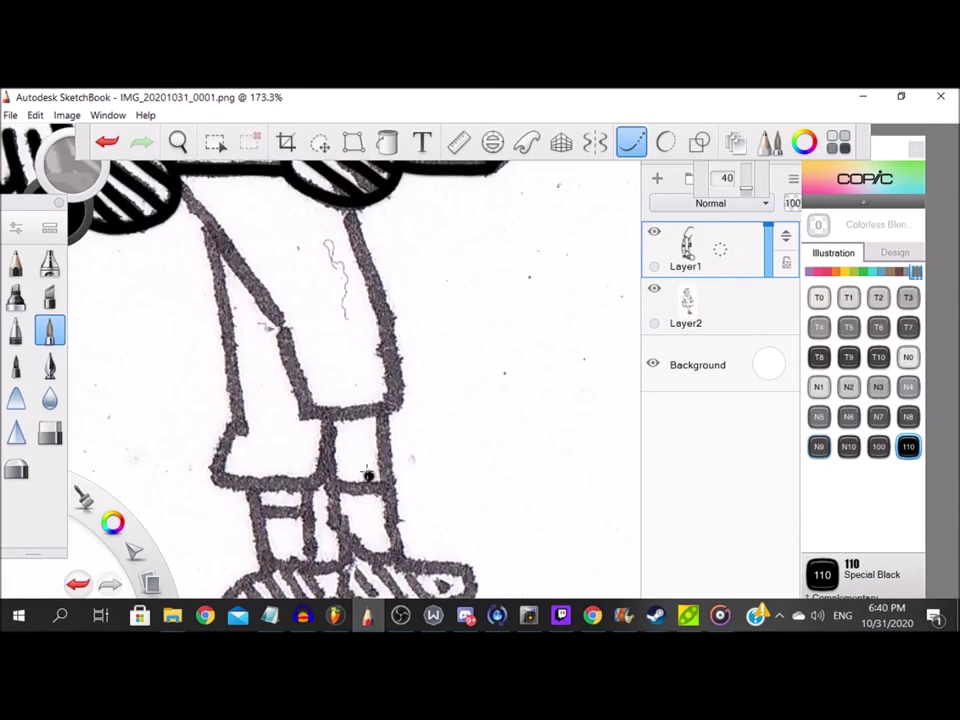
scroll(185, 245, "up", 2)
left_click_drag(210, 275, 300, 397)
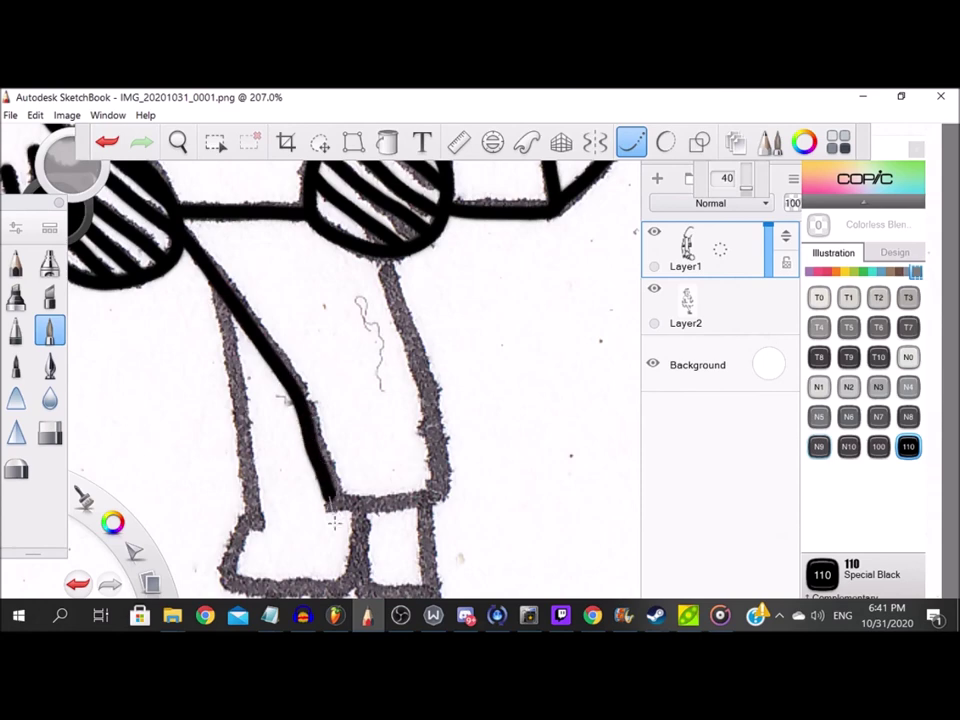
mouse_move(419, 496)
left_mouse_down()
mouse_move(422, 356)
mouse_move(393, 256)
left_mouse_up()
scroll(393, 256, "down", 2)
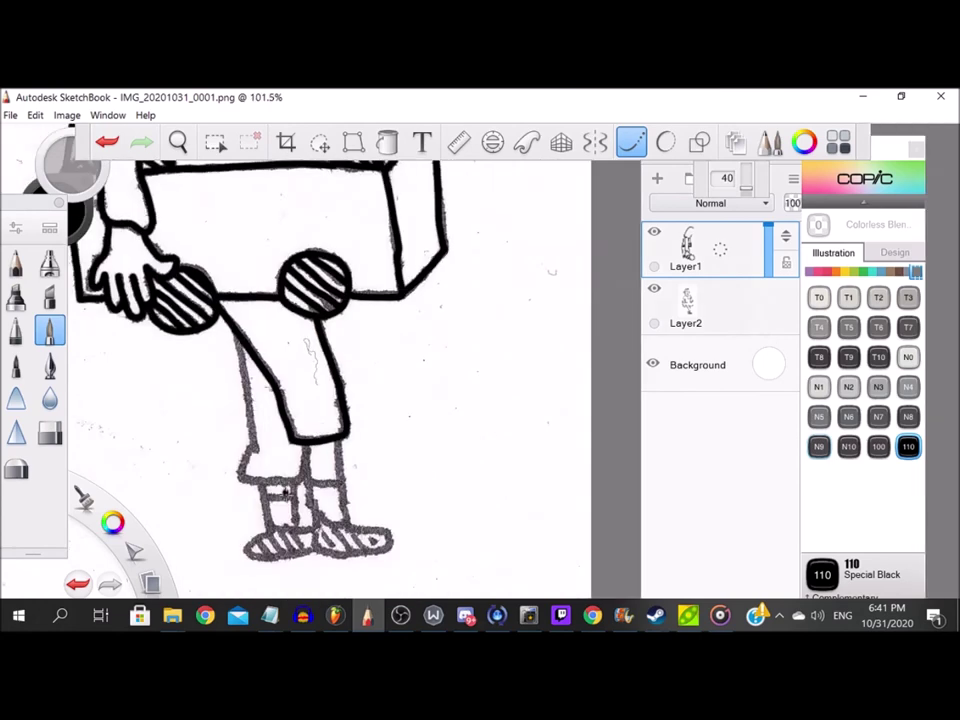
scroll(233, 292, "up", 2)
left_click_drag(216, 311, 237, 434)
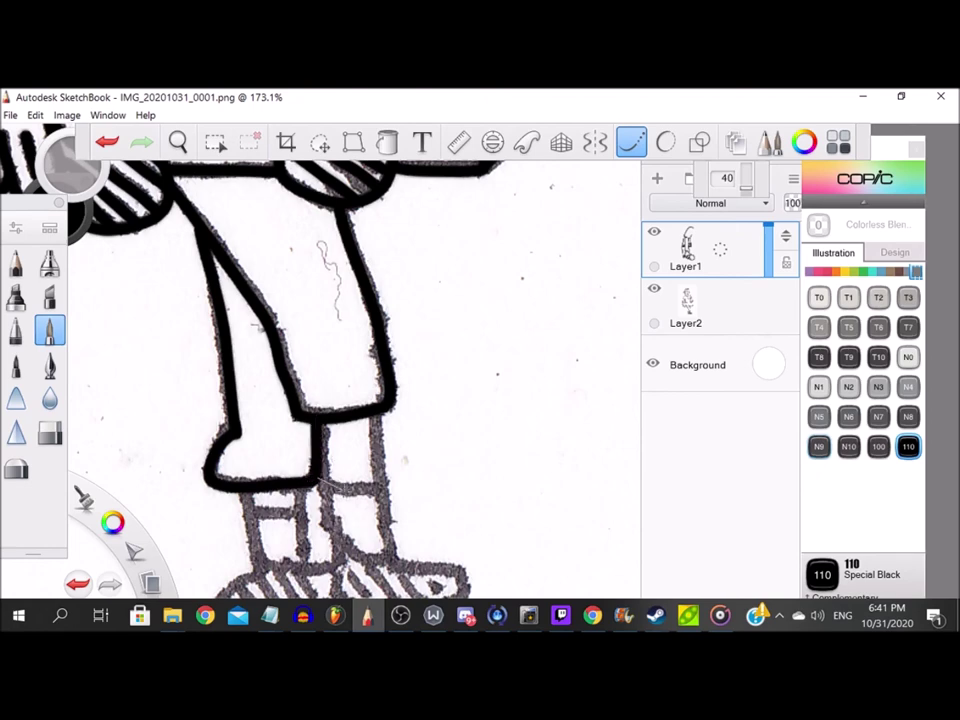
Ink the lower legs with their sock lines and outline both shoes.
scroll(375, 389, "up", 3)
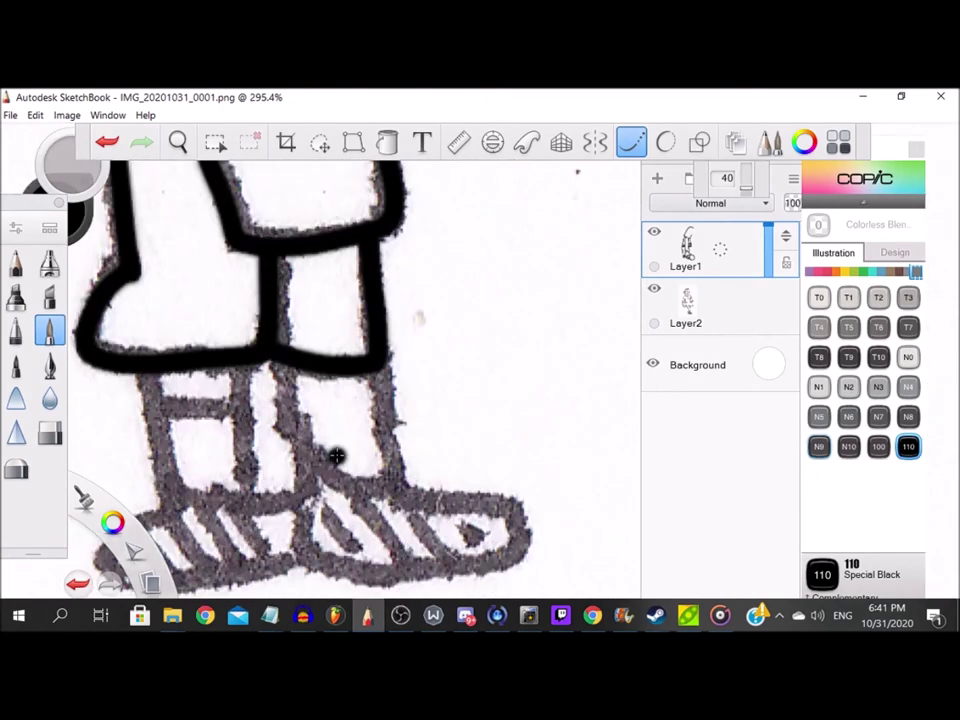
mouse_move(298, 424)
left_mouse_down()
mouse_move(340, 485)
mouse_move(370, 361)
left_mouse_up()
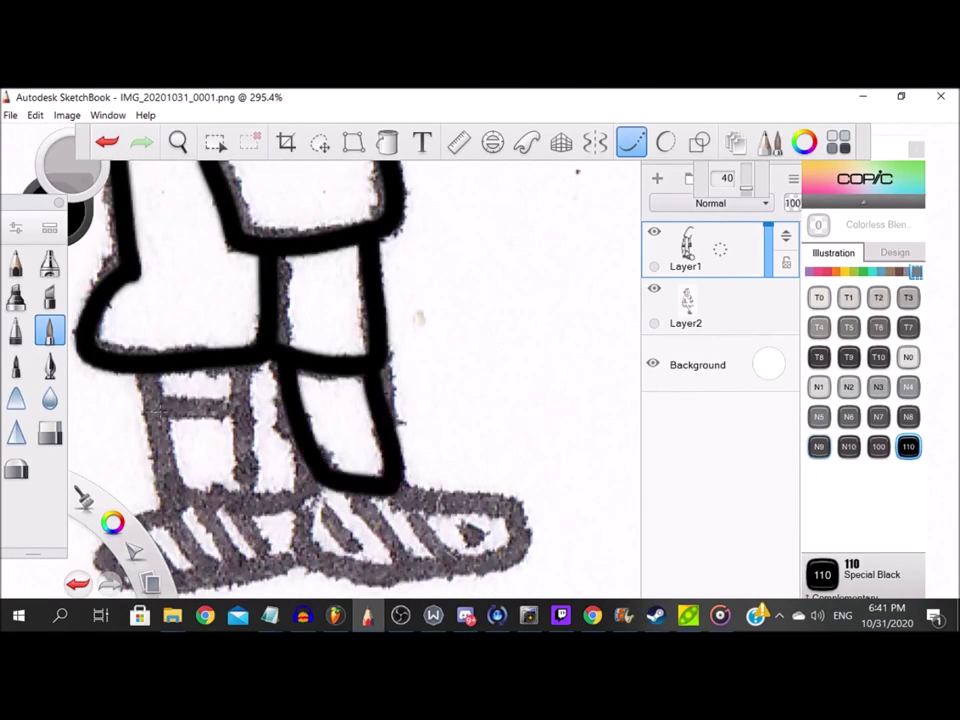
left_click_drag(150, 409, 241, 346)
mouse_move(150, 398)
left_mouse_down()
mouse_move(180, 499)
mouse_move(249, 482)
mouse_move(245, 402)
mouse_move(225, 520)
mouse_move(352, 400)
mouse_move(449, 496)
mouse_move(632, 432)
mouse_move(474, 394)
left_mouse_up()
Trace the diagonal hatch lines inside both shoes.
scroll(245, 405, "down", 2)
scroll(188, 495, "up", 3)
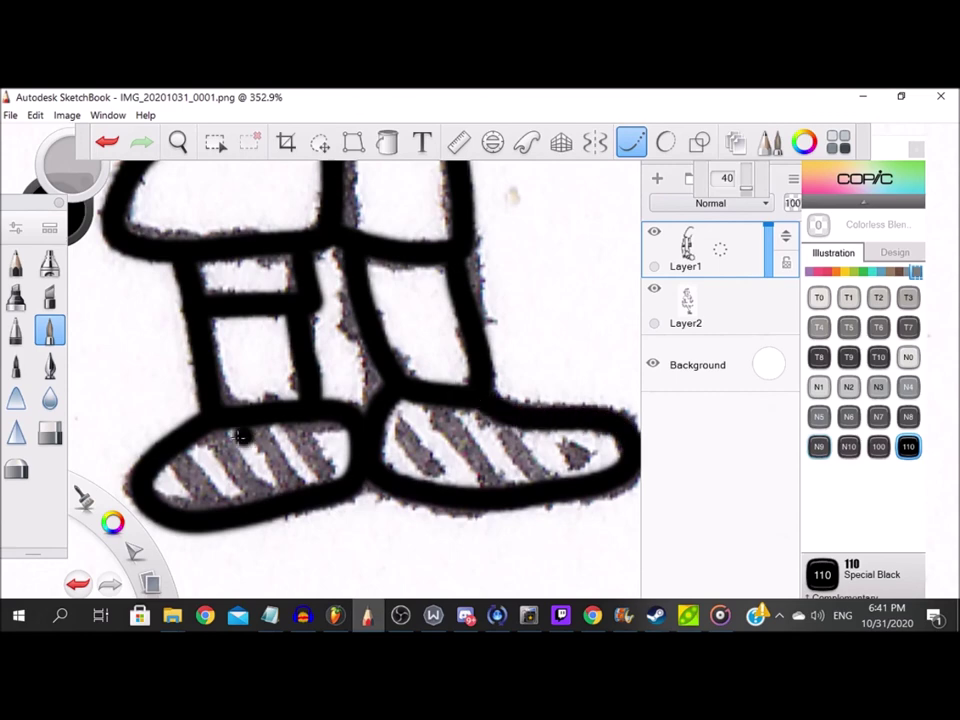
left_click_drag(174, 464, 210, 503)
left_click_drag(221, 443, 262, 501)
left_click_drag(256, 439, 284, 488)
left_click_drag(296, 430, 333, 489)
mouse_move(395, 412)
left_mouse_down()
mouse_move(438, 477)
mouse_move(484, 496)
left_mouse_up()
left_click_drag(496, 418, 532, 478)
left_click_drag(550, 436, 590, 482)
Ink the near side of the jaw and the ear with its inner curve.
scroll(349, 407, "down", 14)
scroll(332, 388, "up", 7)
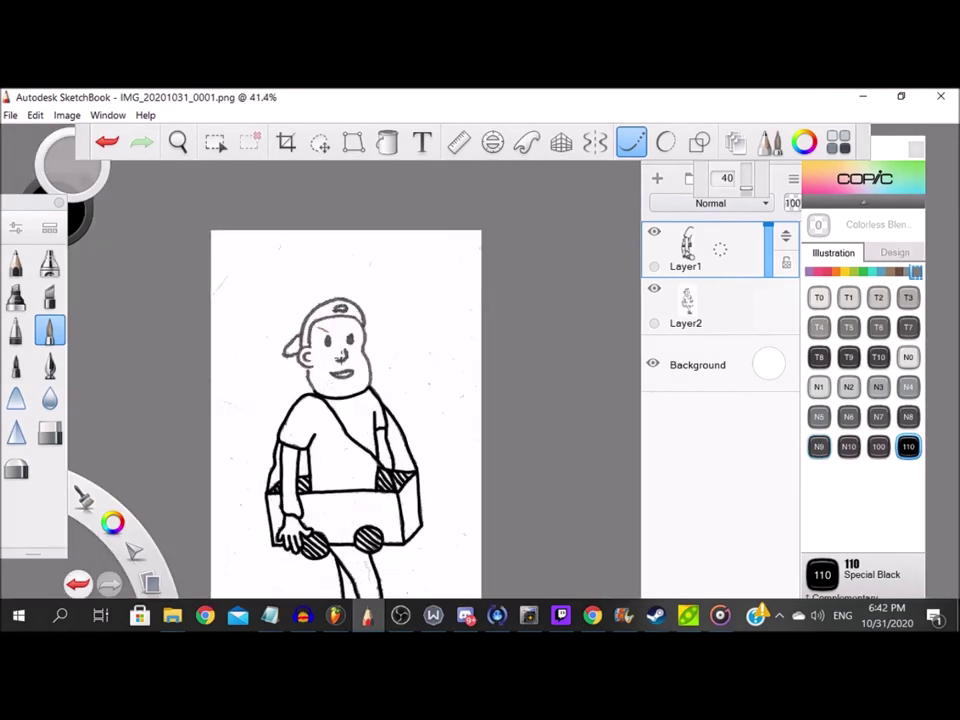
scroll(293, 368, "up", 3)
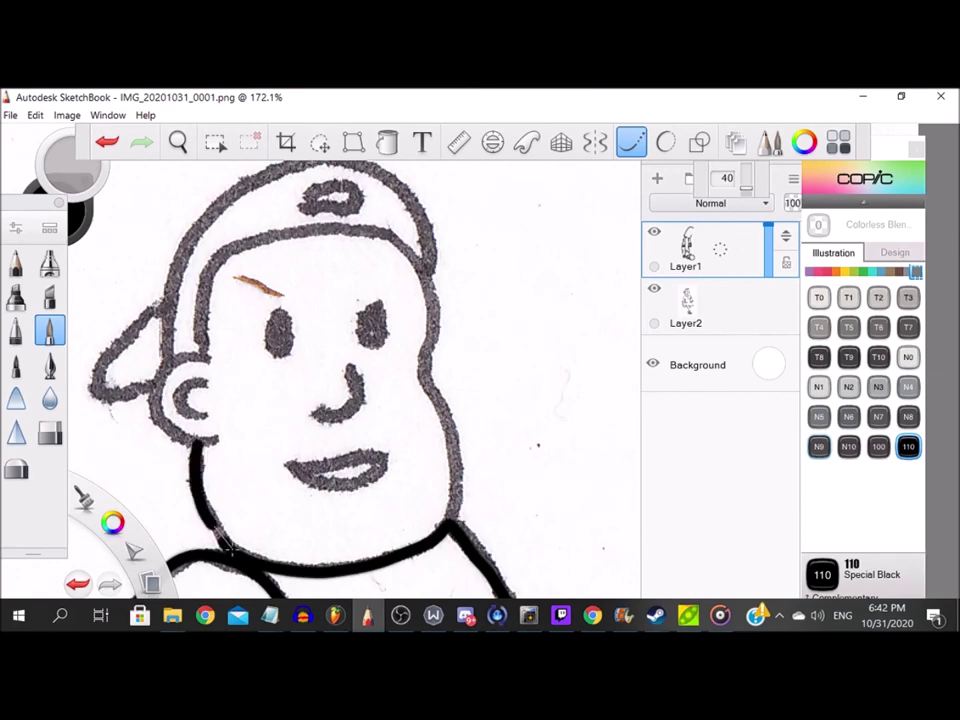
scroll(77, 382, "up", 4)
mouse_move(345, 333)
left_mouse_down()
mouse_move(245, 370)
mouse_move(313, 510)
mouse_move(360, 506)
left_mouse_up()
mouse_move(337, 380)
left_mouse_down()
mouse_move(310, 446)
mouse_move(341, 453)
left_mouse_up()
Ink the cap's lower edge across the forehead and the far side of the face down to the jaw.
scroll(352, 446, "down", 4)
scroll(407, 259, "up", 3)
mouse_move(445, 267)
left_mouse_down()
mouse_move(399, 268)
mouse_move(279, 405)
mouse_move(272, 480)
left_mouse_up()
scroll(272, 480, "down", 5)
scroll(228, 268, "up", 5)
mouse_move(228, 268)
left_mouse_down()
mouse_move(345, 266)
mouse_move(407, 396)
mouse_move(398, 545)
left_mouse_up()
scroll(369, 411, "down", 4)
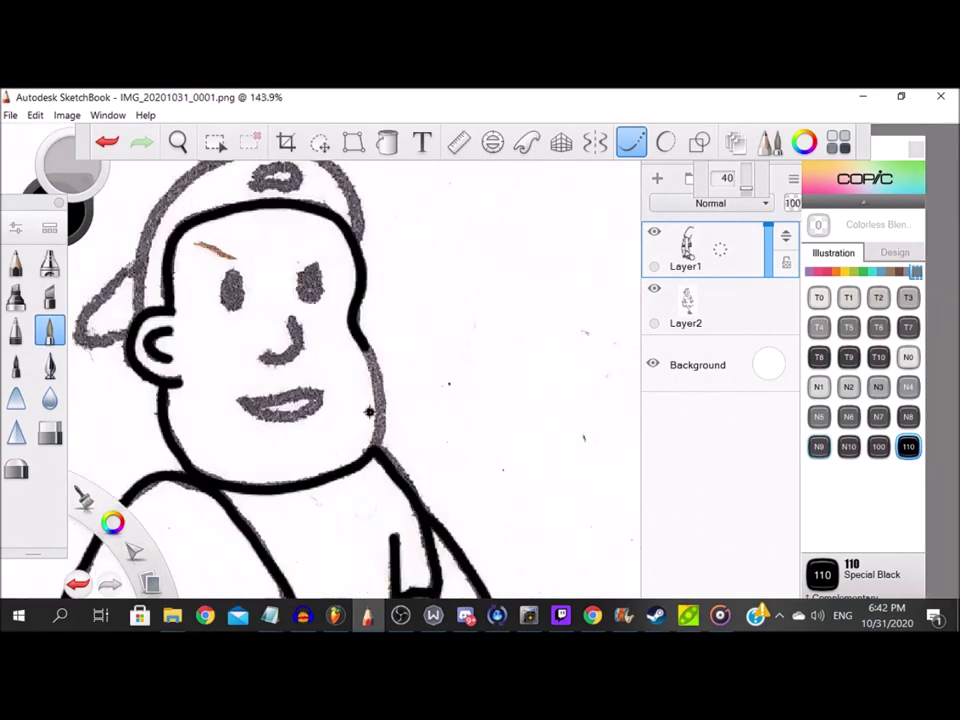
scroll(369, 411, "up", 4)
mouse_move(360, 284)
left_mouse_down()
mouse_move(386, 418)
mouse_move(381, 488)
left_mouse_up()
Ink the cap's crown and backward bill, along with the oval detail on its front.
scroll(377, 435, "down", 5)
scroll(270, 213, "up", 3)
scroll(261, 213, "down", 3)
scroll(249, 216, "up", 3)
left_click_drag(213, 375, 303, 237)
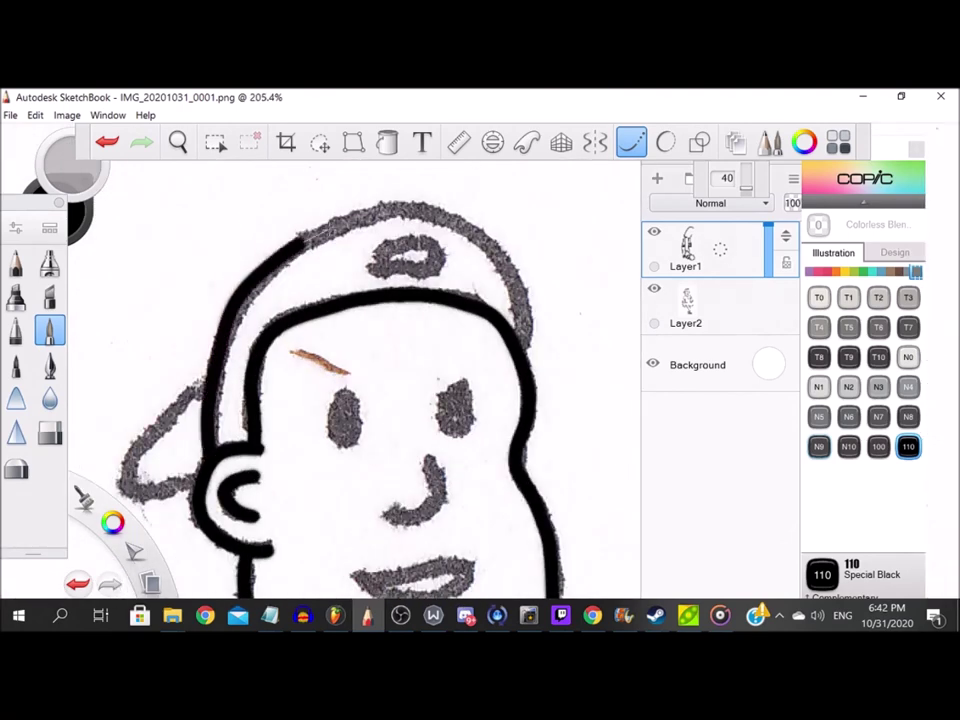
scroll(392, 226, "down", 1)
scroll(392, 226, "up", 5)
mouse_move(340, 355)
left_mouse_down()
mouse_move(520, 290)
mouse_move(375, 328)
left_mouse_up()
scroll(375, 328, "down", 5)
scroll(400, 360, "up", 3)
mouse_move(392, 412)
left_mouse_down()
mouse_move(245, 428)
mouse_move(375, 252)
left_mouse_up()
scroll(379, 250, "down", 5)
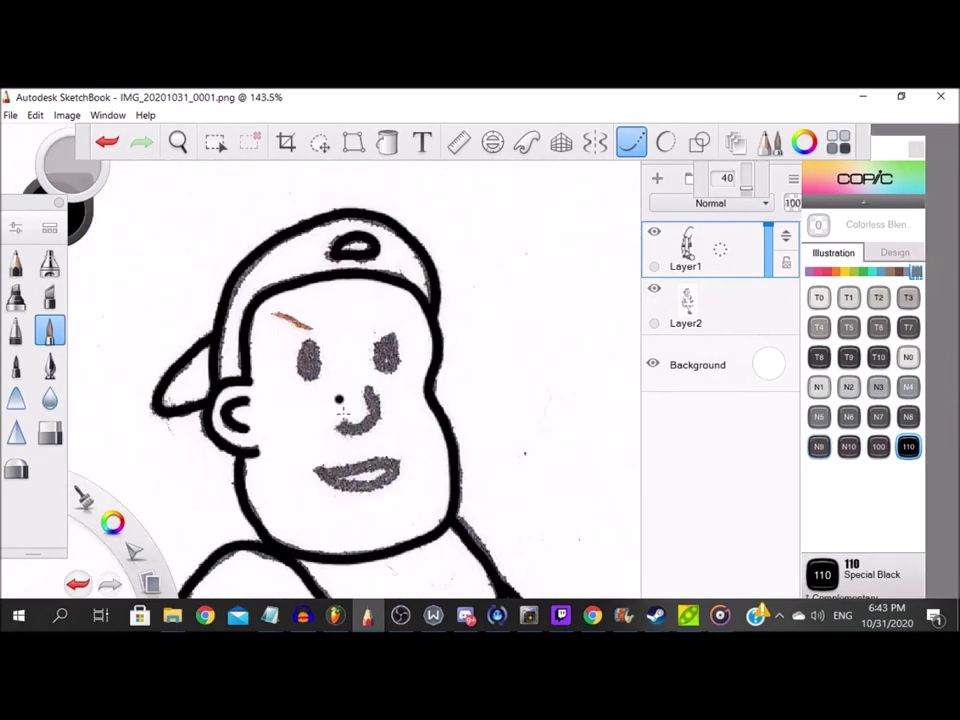
Ink both eyes as solid black ovals.
scroll(275, 271, "up", 3)
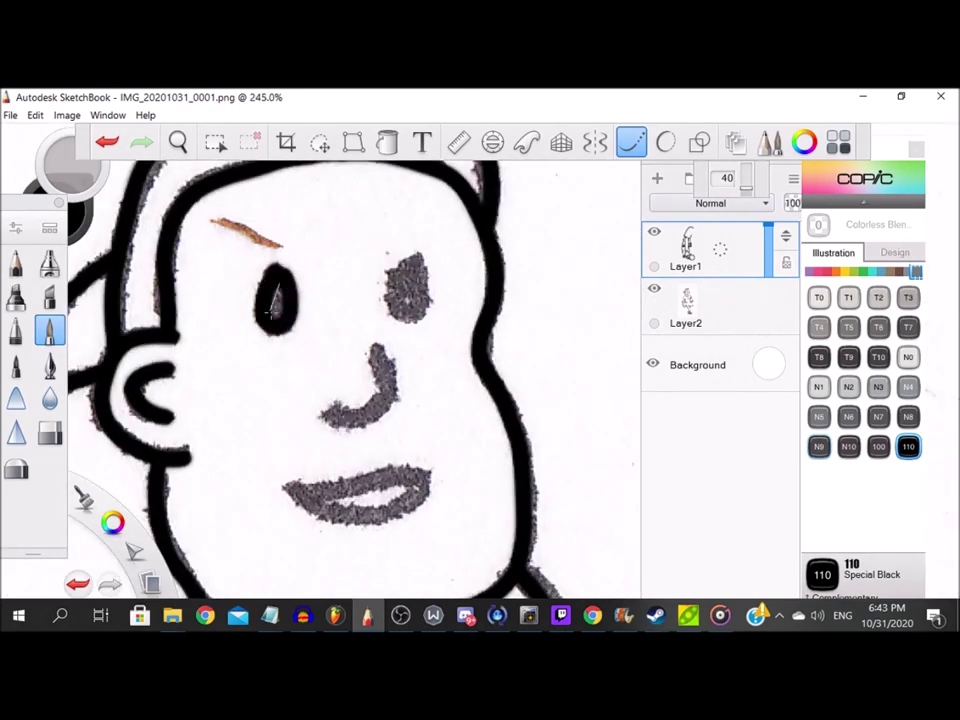
scroll(416, 262, "up", 3)
mouse_move(413, 254)
left_mouse_down()
mouse_move(373, 286)
mouse_move(433, 298)
mouse_move(415, 320)
left_mouse_up()
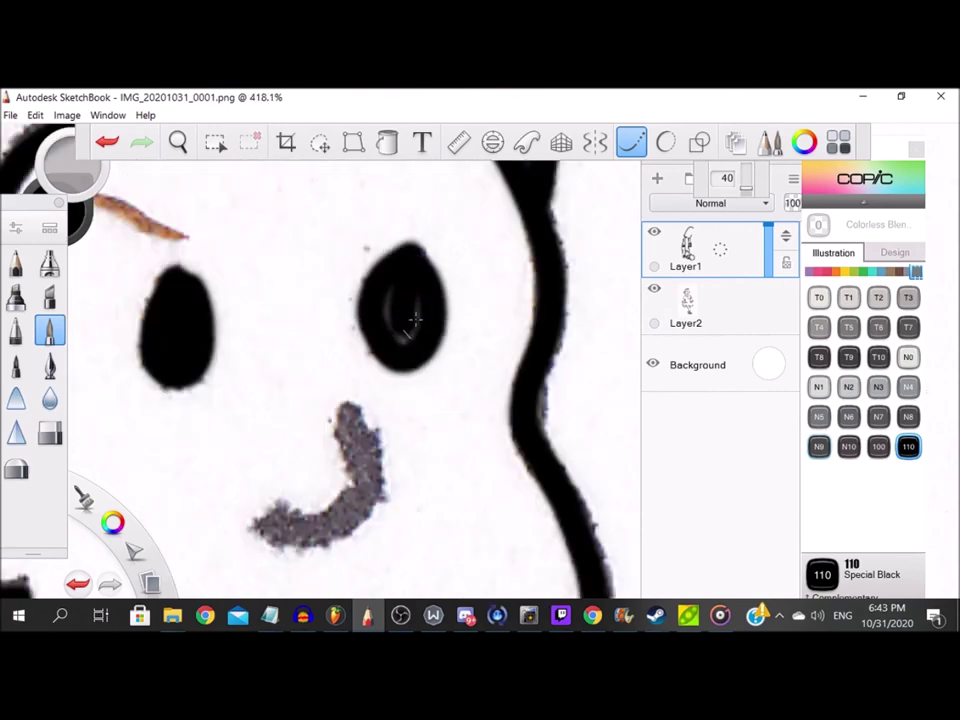
left_click_drag(398, 265, 404, 340)
scroll(400, 335, "down", 1)
Ink the hooked nose and trace the upper and lower lines of the mouth.
mouse_move(324, 370)
left_mouse_down()
mouse_move(404, 345)
mouse_move(382, 284)
left_mouse_up()
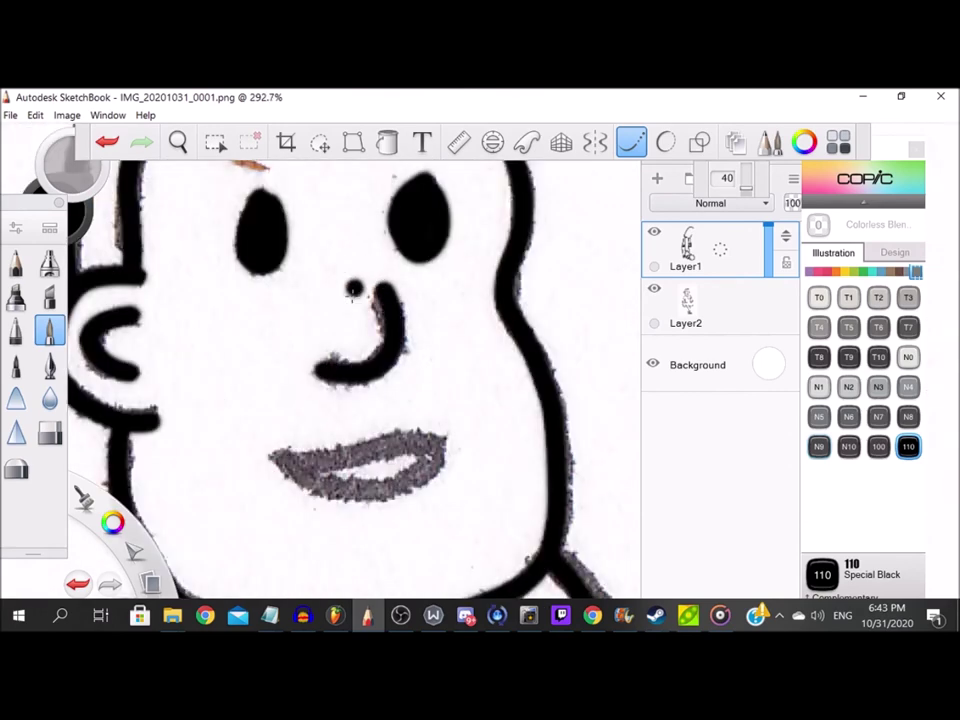
left_click_drag(280, 456, 446, 441)
left_click_drag(298, 469, 440, 460)
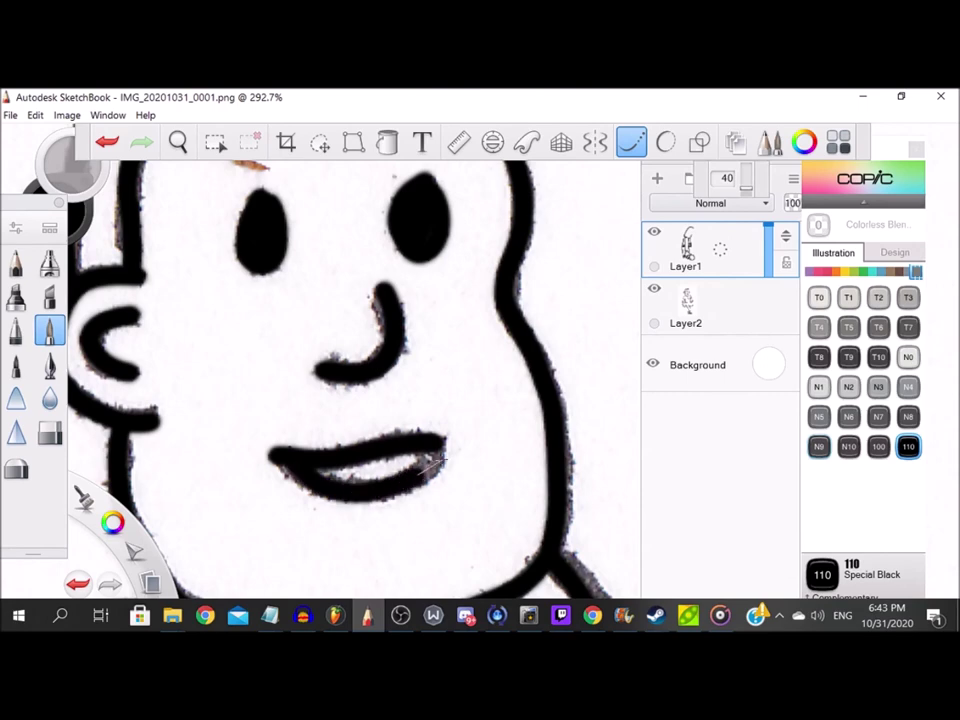
Hide Layer2 with the scanned drawing and keep the white background on to show only the inked linework.
scroll(617, 435, "down", 12)
left_click(654, 288)
left_click(654, 365)
left_click(655, 365)
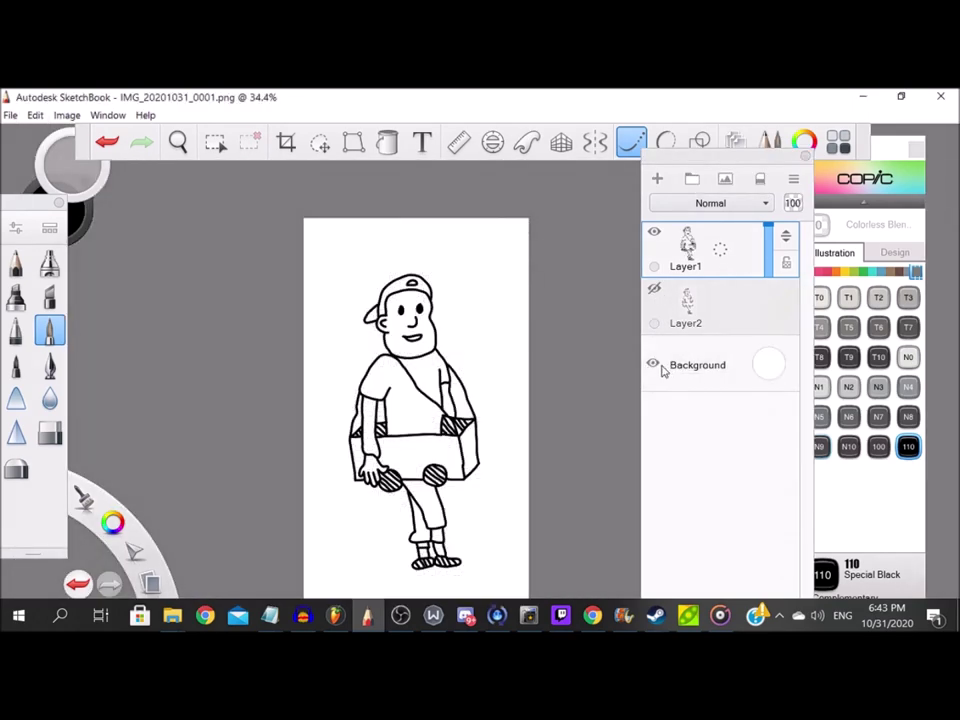
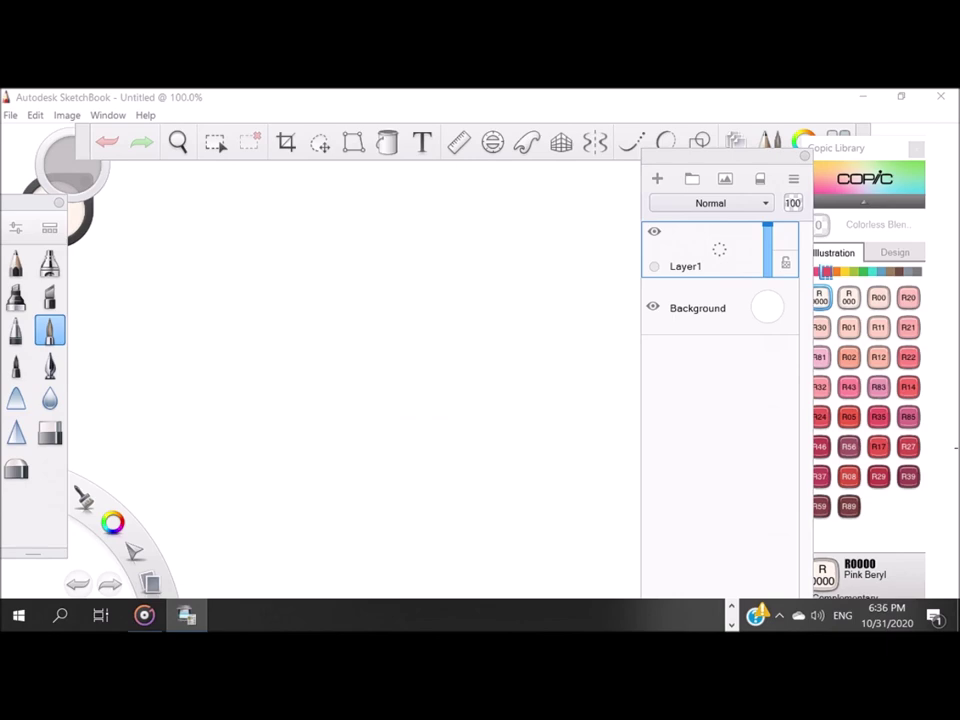
Open the scan IMG_20201031_0001 from the Documents folder in Autodesk SketchBook.
right_click(278, 484)
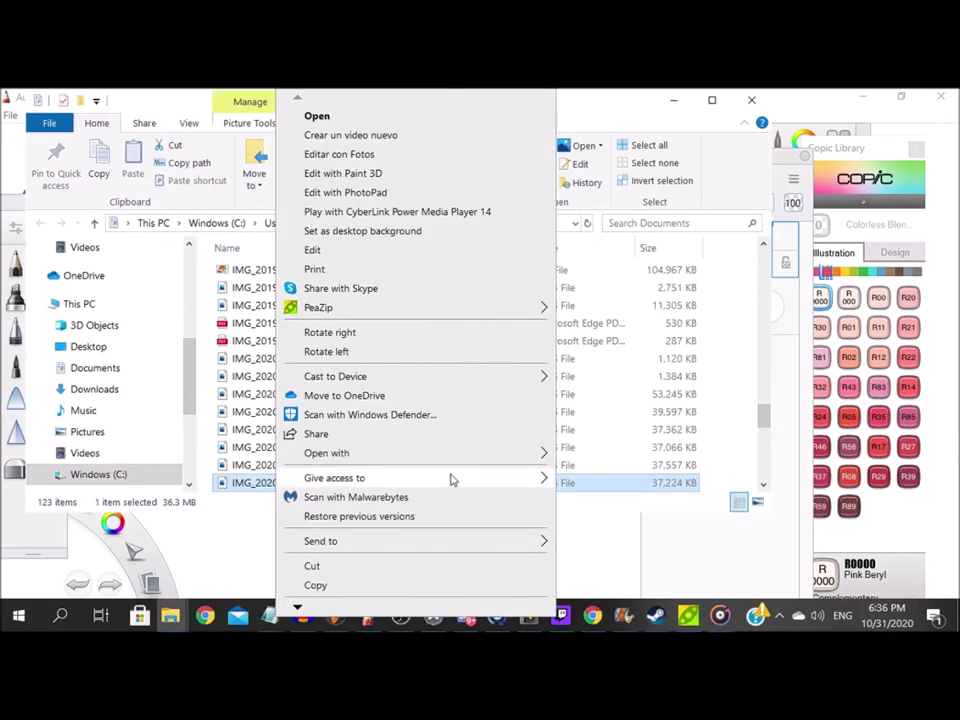
mouse_move(452, 461)
left_click(604, 409)
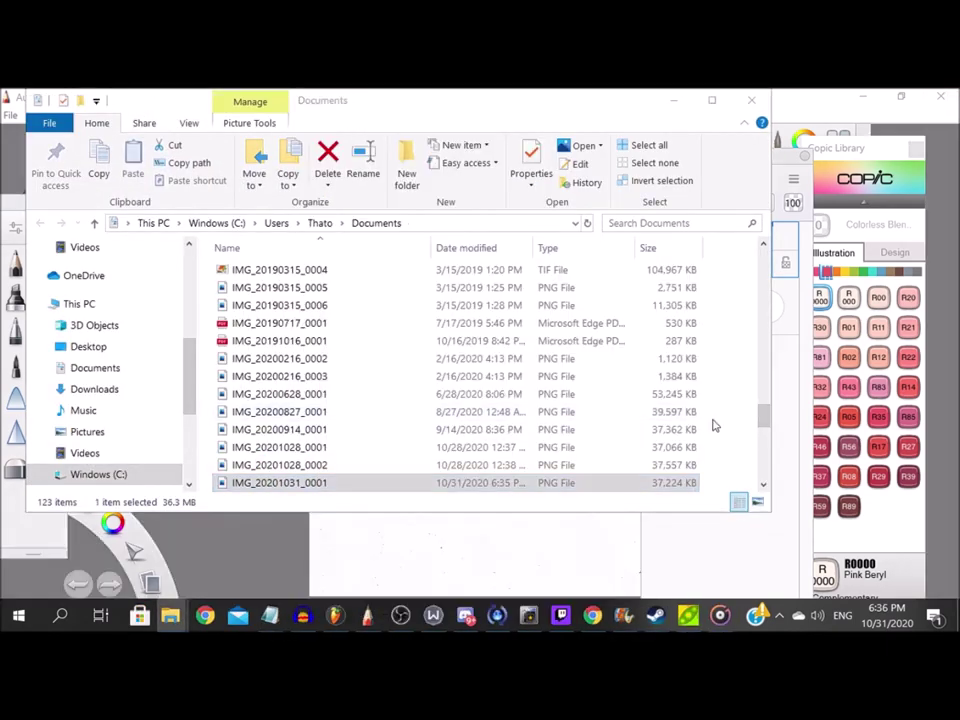
Crop the scan to an area of about 1590 by 922 px around the man.
scroll(403, 264, "up", 5)
left_click(286, 142)
left_click_drag(496, 408, 301, 296)
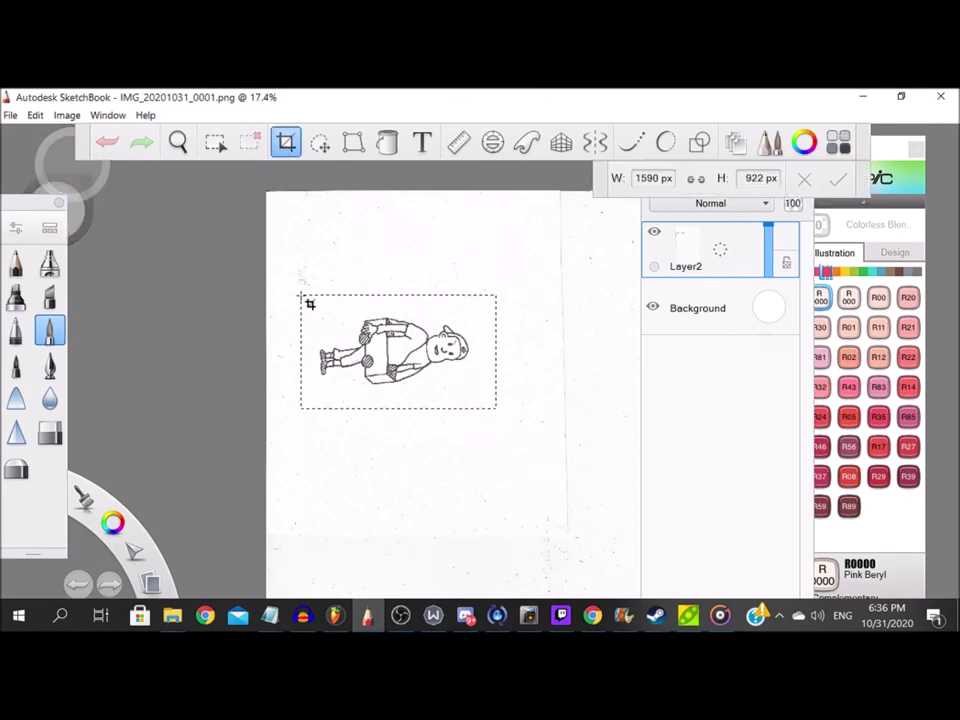
left_click(838, 178)
Rotate the cropped image in three successive turns until the man stands upright.
left_click(66, 115)
left_click(111, 241)
left_click(66, 115)
left_click(111, 241)
left_click(66, 115)
left_click(111, 241)
scroll(291, 276, "up", 4)
Add a new layer above the scan, turn on the steady stroke aid and open the Paintbrush's size setting.
left_click_drag(693, 252, 693, 204)
left_click(630, 145)
double_click(50, 331)
left_click(630, 392)
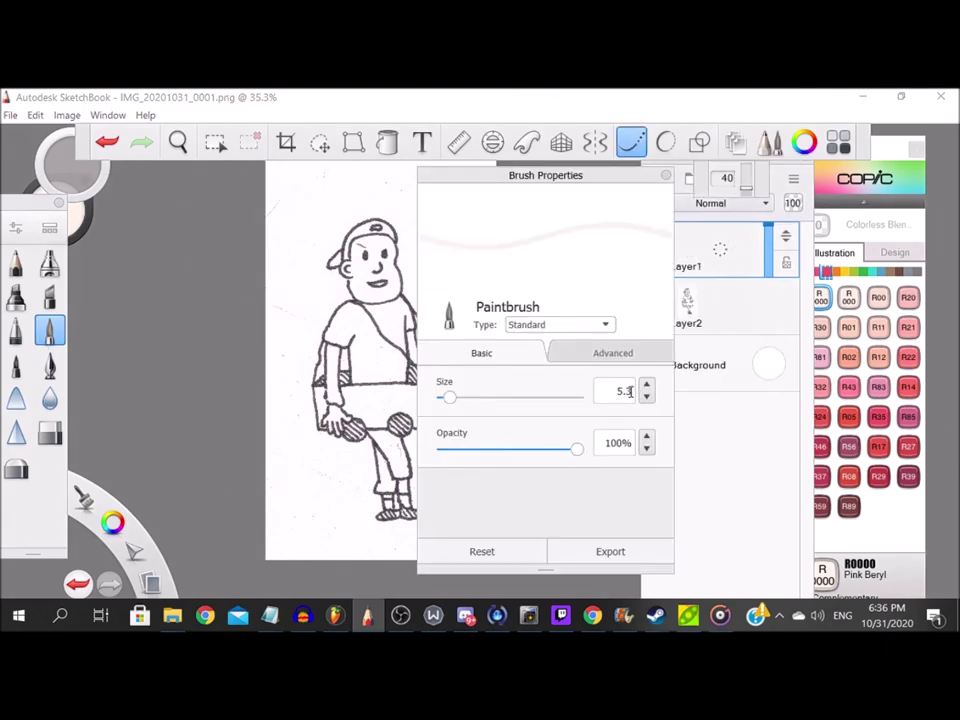
left_click(665, 176)
Set the brush colour to Copic 110 Special Black.
scroll(355, 272, "up", 8)
left_click(915, 271)
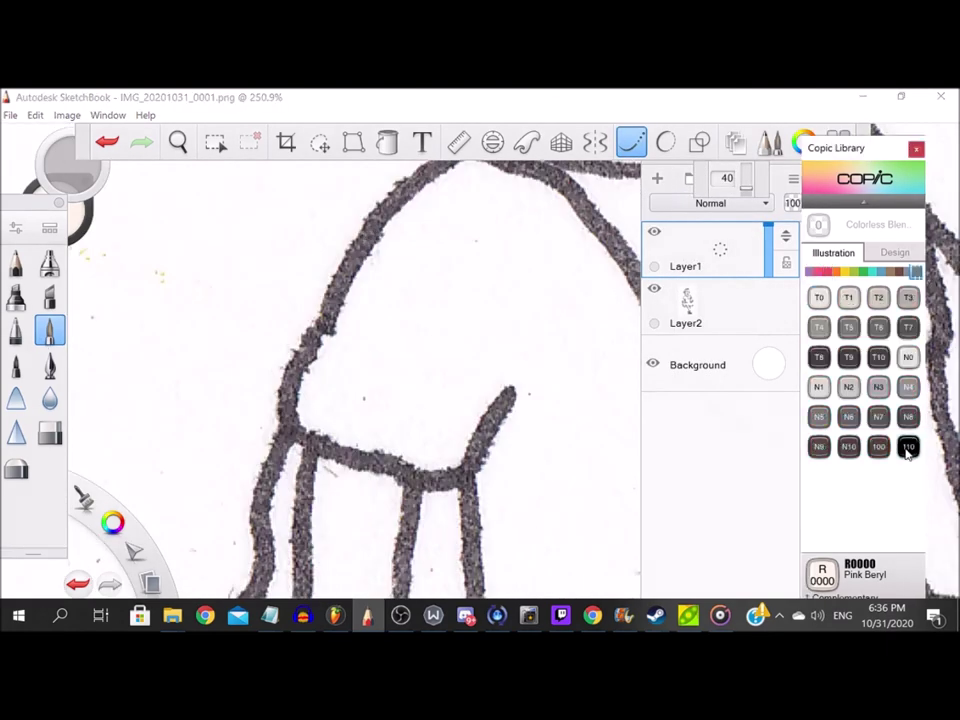
left_click(907, 449)
Ink the near shoulder curve and the short sleeve down to its hem.
left_click_drag(478, 200, 431, 305)
mouse_move(507, 285)
left_mouse_down()
mouse_move(423, 252)
mouse_move(364, 281)
mouse_move(270, 422)
left_mouse_up()
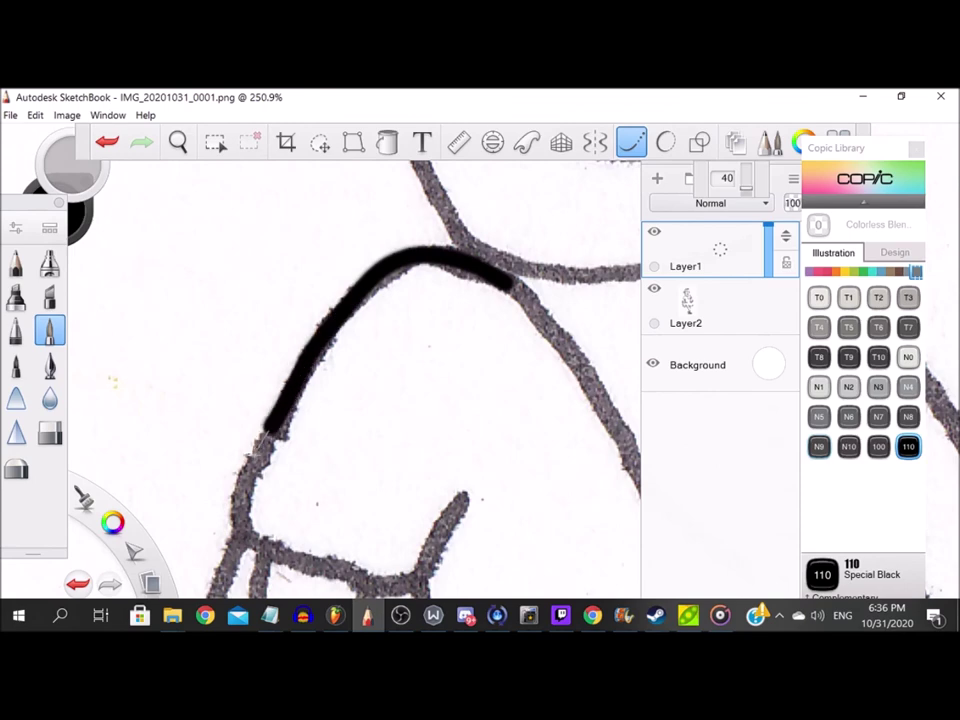
left_click_drag(240, 530, 420, 582)
scroll(440, 452, "down", 12)
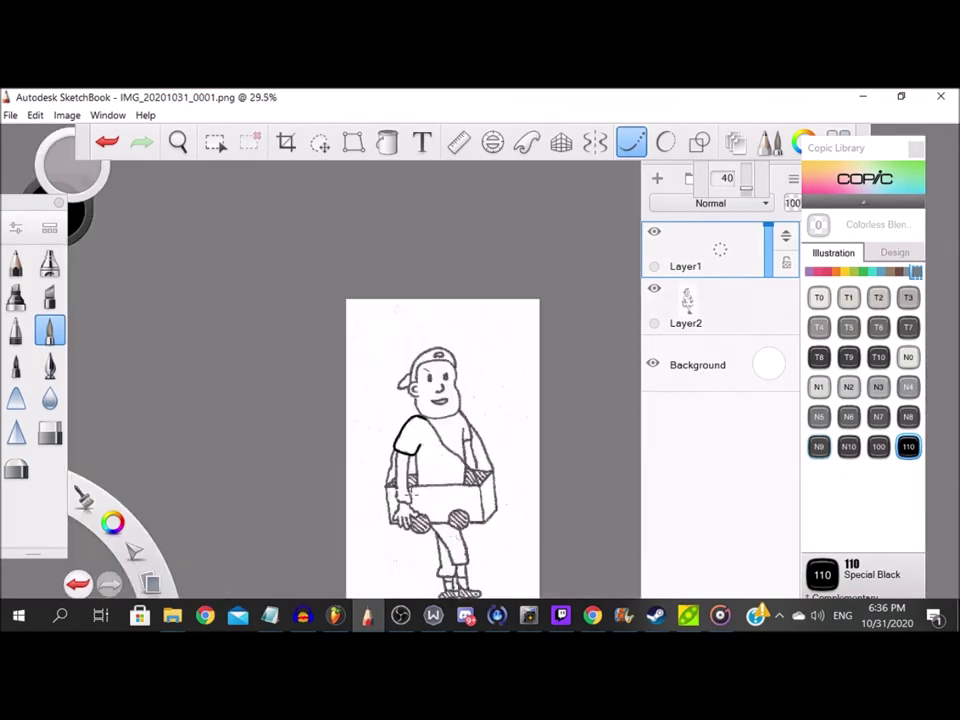
Ink both edges of the near forearm from the sleeve hem to the wrist.
scroll(400, 486, "up", 11)
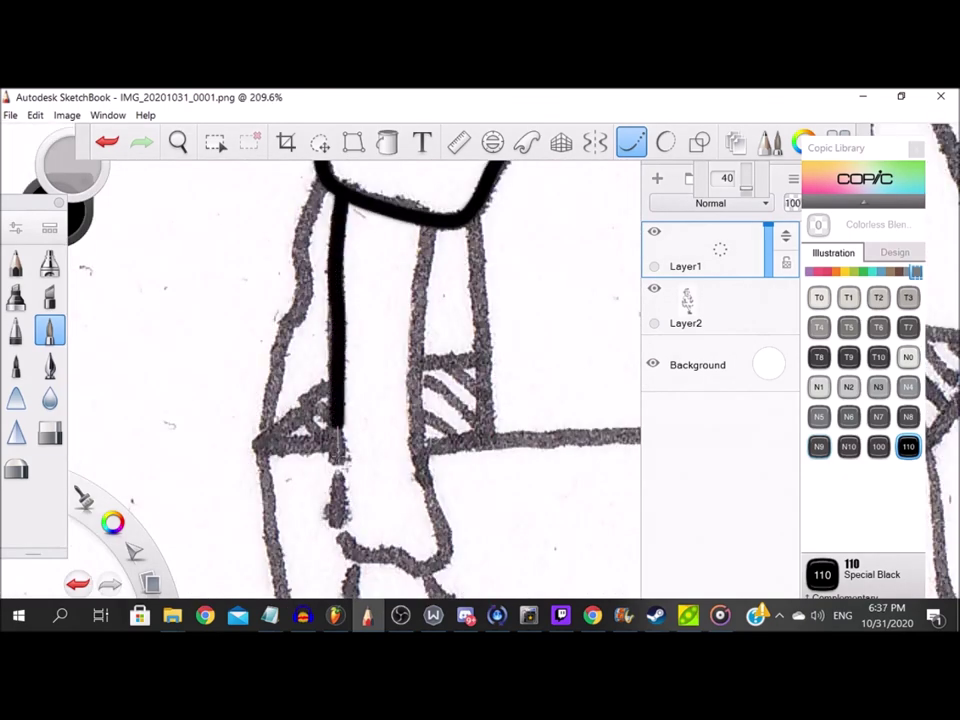
mouse_move(430, 478)
left_mouse_down()
mouse_move(413, 405)
mouse_move(424, 290)
left_mouse_up()
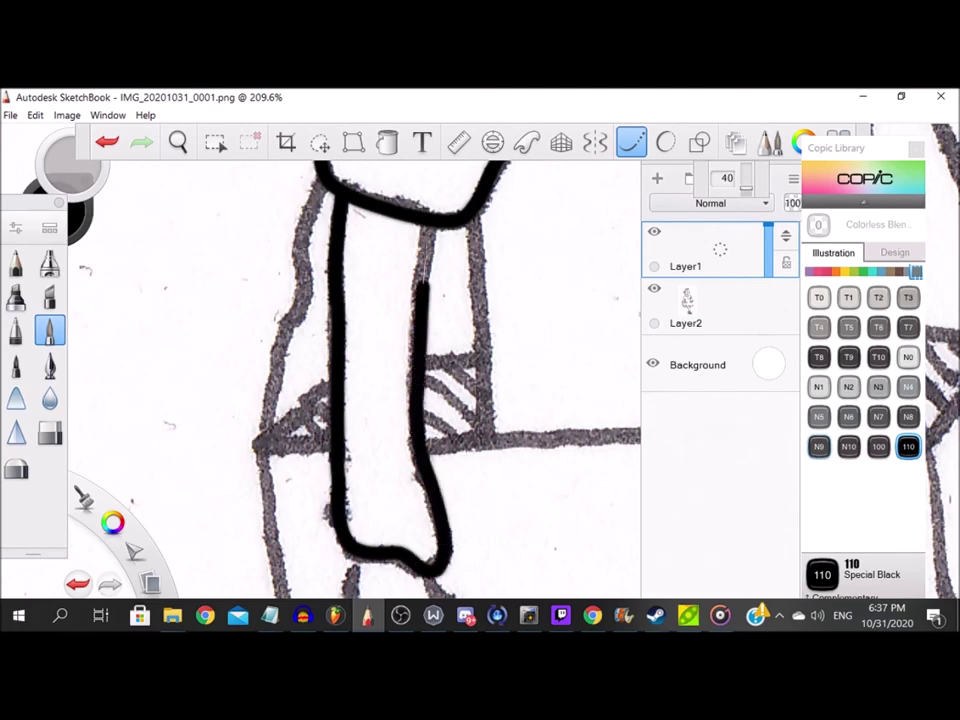
scroll(402, 252, "down", 5)
Ink the near hand from the wrist around the fingers and thumb.
scroll(413, 420, "up", 7)
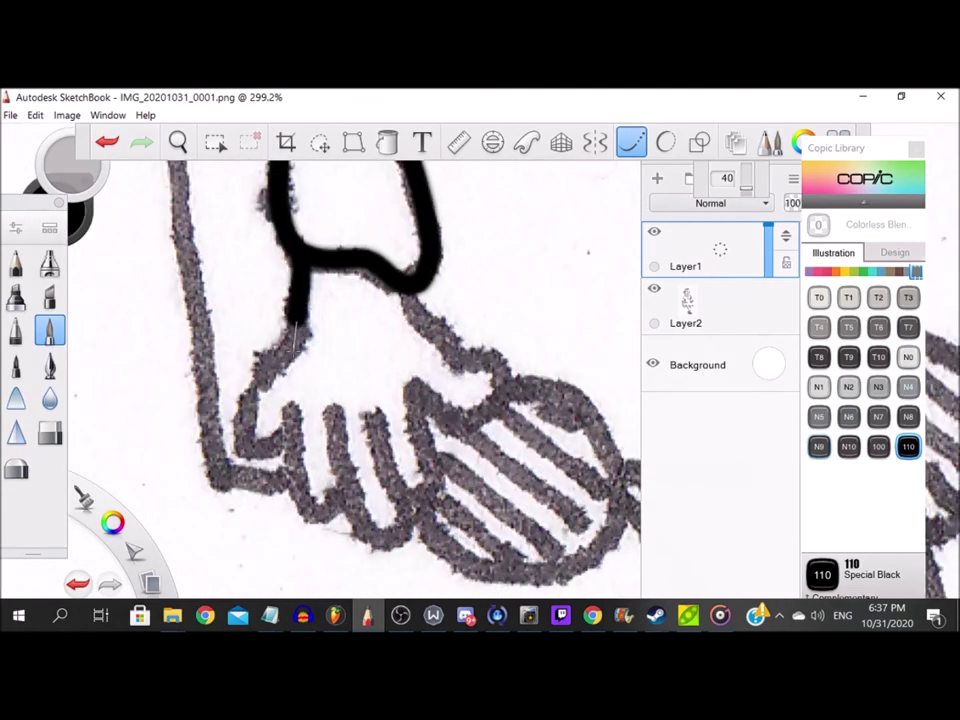
left_click_drag(297, 322, 249, 432)
mouse_move(298, 480)
left_mouse_down()
mouse_move(339, 525)
mouse_move(343, 495)
left_mouse_up()
left_click_drag(413, 530, 367, 405)
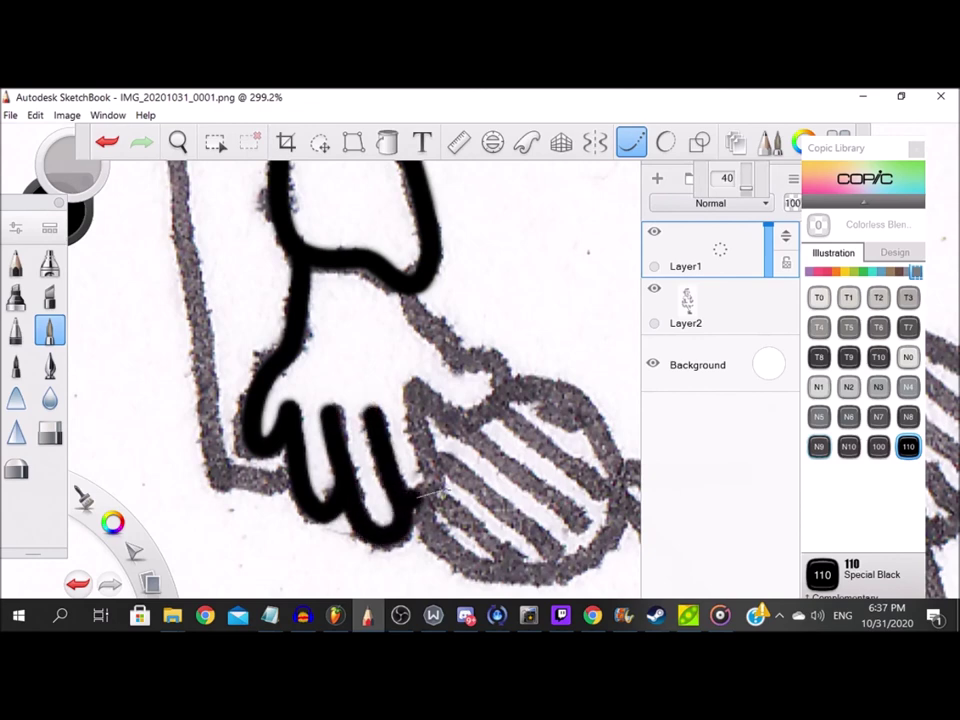
left_click_drag(440, 493, 406, 380)
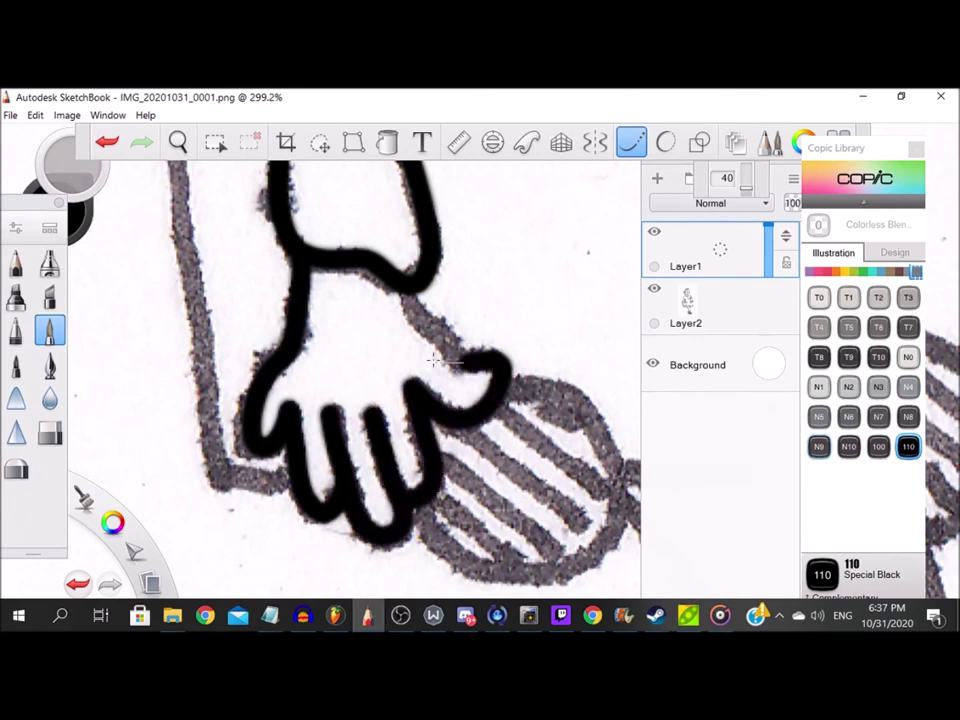
Ink the strap and box edge behind the near arm, plus the small triangular corner of the box opening.
scroll(400, 355, "down", 4)
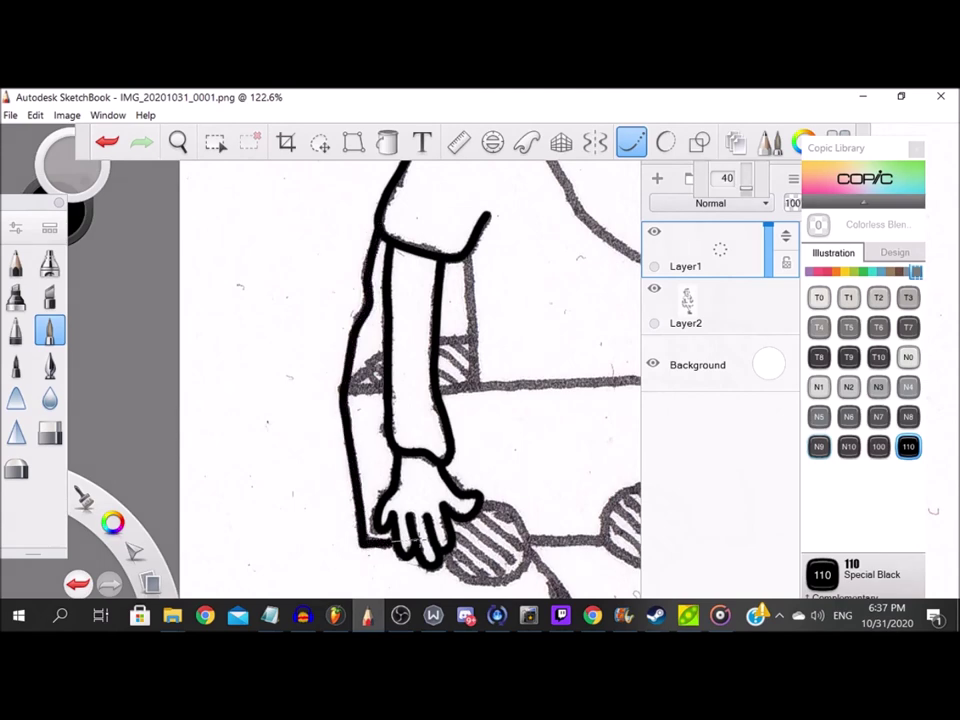
scroll(375, 426, "up", 4)
left_click_drag(357, 486, 436, 480)
left_click_drag(291, 477, 430, 356)
scroll(405, 432, "down", 4)
Ink the small box-opening panel in front of the near forearm and fill it with diagonal hatch lines.
scroll(420, 400, "up", 4)
mouse_move(340, 343)
left_mouse_down()
mouse_move(488, 334)
mouse_move(453, 363)
mouse_move(457, 528)
mouse_move(450, 510)
mouse_move(339, 520)
left_mouse_up()
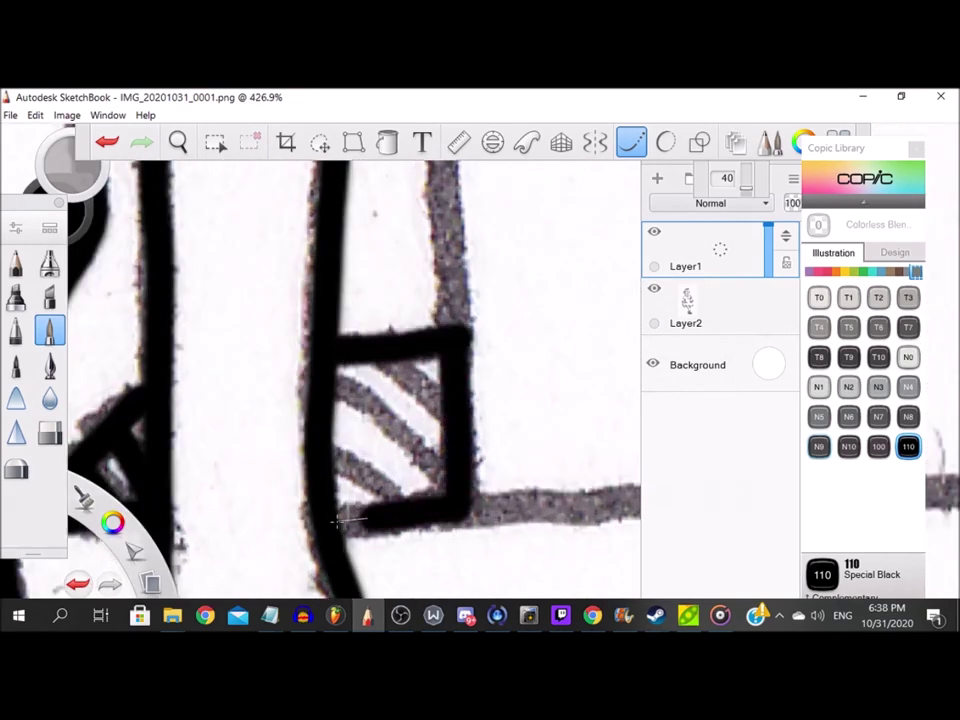
left_click_drag(325, 444, 408, 498)
left_click_drag(337, 382, 450, 492)
left_click_drag(386, 363, 451, 421)
scroll(450, 411, "down", 3)
scroll(440, 305, "up", 2)
scroll(330, 430, "down", 9)
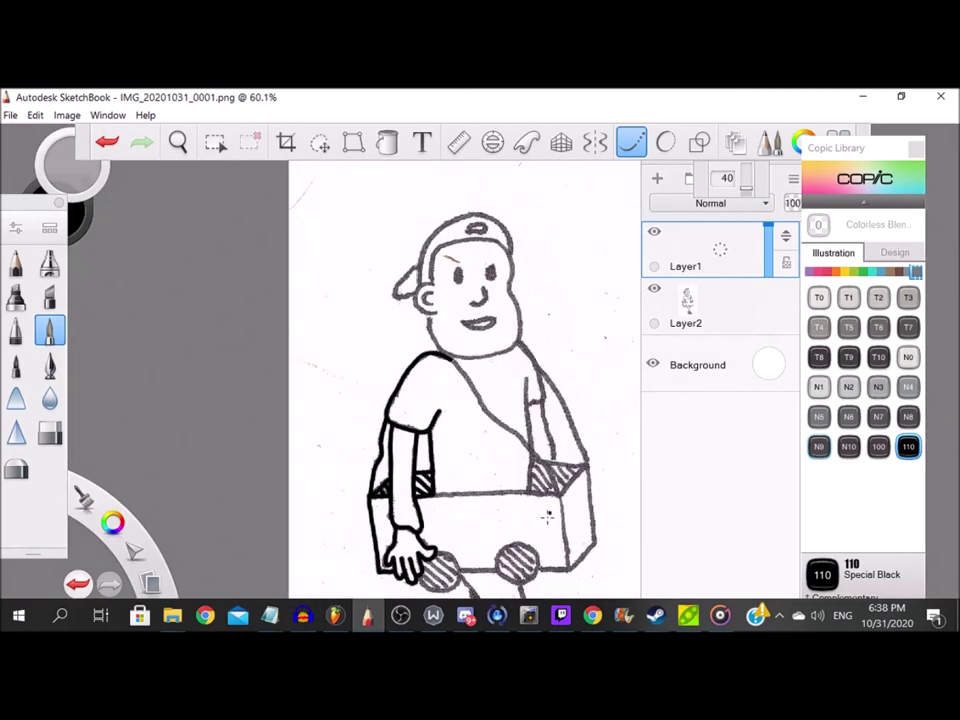
Ink the round wheel beside the hand and its diagonal hatch lines, redoing one misplaced line.
scroll(402, 466, "up", 5)
scroll(403, 467, "up", 5)
mouse_move(285, 395)
left_mouse_down()
mouse_move(290, 439)
mouse_move(363, 480)
mouse_move(450, 471)
mouse_move(510, 419)
mouse_move(490, 324)
mouse_move(415, 259)
mouse_move(347, 269)
mouse_move(289, 394)
mouse_move(335, 409)
mouse_move(409, 487)
left_mouse_up()
left_click_drag(335, 364, 463, 484)
key("ctrl+z")
mouse_move(291, 343)
left_mouse_down()
mouse_move(339, 368)
mouse_move(428, 453)
left_mouse_up()
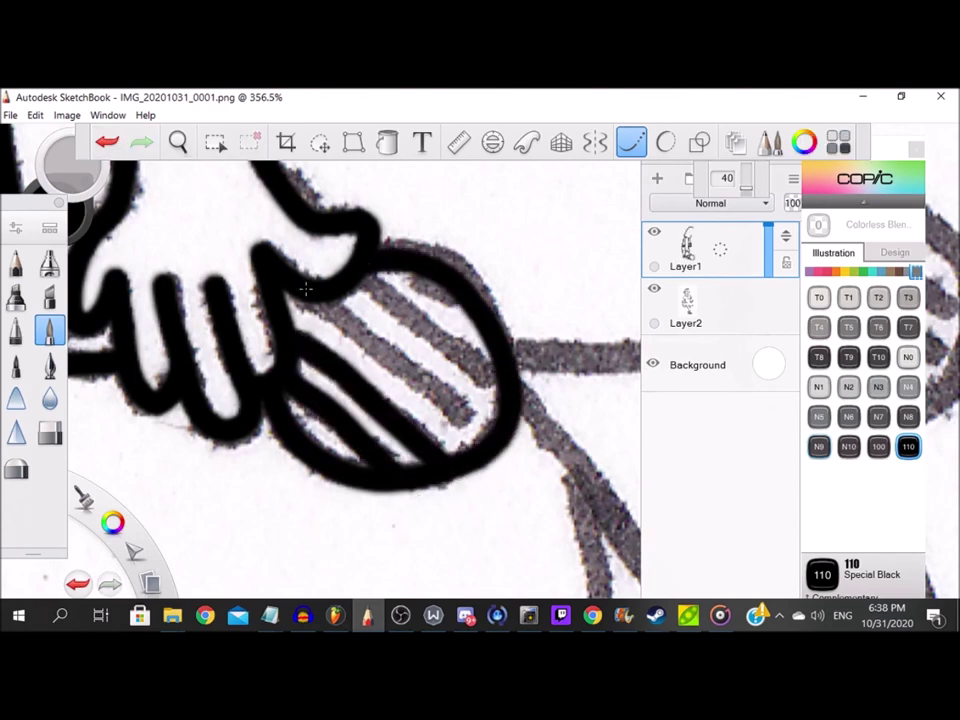
left_click_drag(305, 289, 490, 450)
left_click_drag(380, 294, 507, 401)
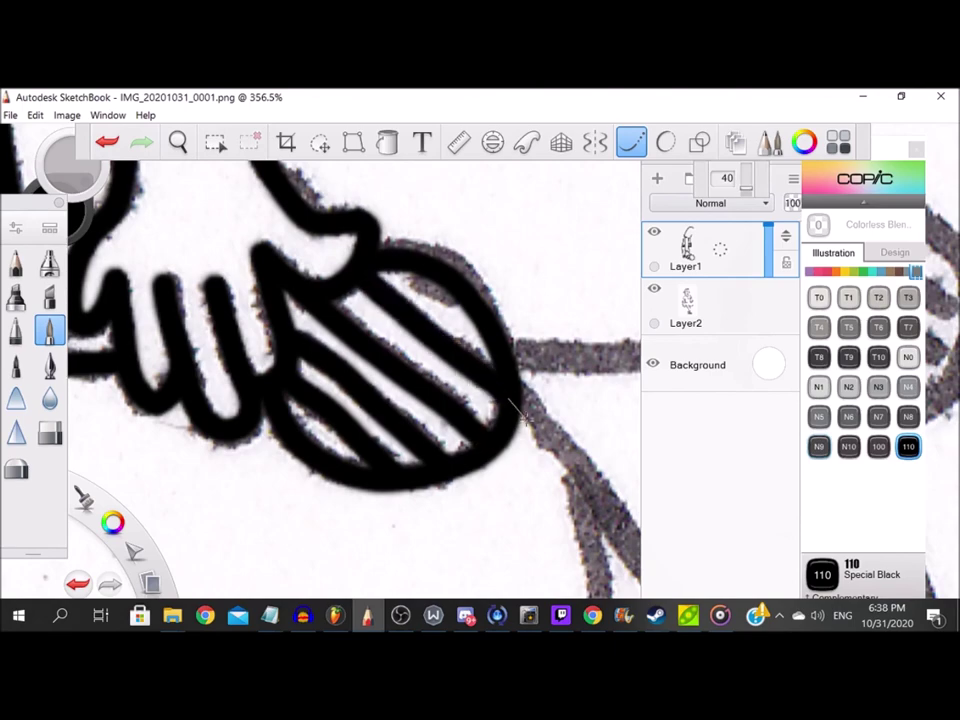
left_click_drag(453, 307, 482, 342)
Ink the box's lower edge between the two wheels.
scroll(376, 302, "down", 6)
scroll(538, 305, "up", 6)
left_click_drag(207, 346, 436, 350)
Ink the second wheel beneath the box, including its diagonal hatch lines.
scroll(388, 330, "down", 7)
scroll(450, 299, "up", 5)
mouse_move(289, 274)
left_mouse_down()
mouse_move(193, 430)
mouse_move(290, 510)
mouse_move(462, 484)
mouse_move(276, 272)
mouse_move(264, 281)
mouse_move(464, 370)
left_mouse_up()
left_click_drag(259, 293, 470, 458)
mouse_move(234, 325)
left_mouse_down()
mouse_move(285, 380)
mouse_move(407, 461)
mouse_move(452, 500)
left_mouse_up()
mouse_move(221, 369)
left_mouse_down()
mouse_move(284, 434)
mouse_move(380, 500)
left_mouse_up()
scroll(510, 407, "down", 2)
Ink the box's lower edge from the second wheel to the corner and the vertical corner edge, undoing a stray mark.
scroll(512, 406, "up", 3)
mouse_move(268, 398)
left_mouse_down()
mouse_move(321, 417)
mouse_move(515, 340)
mouse_move(490, 195)
mouse_move(483, 290)
mouse_move(508, 493)
left_mouse_up()
scroll(490, 207, "down", 2)
left_click(489, 208)
key("ctrl+z")
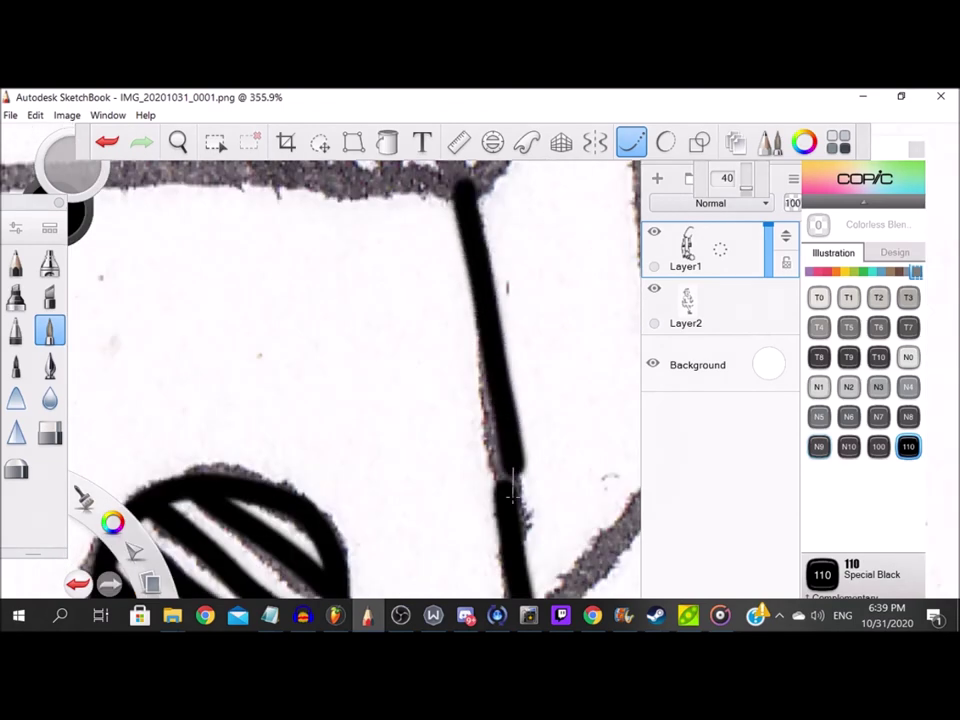
scroll(568, 450, "down", 3)
scroll(568, 450, "up", 4)
Ink the slanted lower edge and outer vertical edge of the box's side panel.
mouse_move(632, 370)
left_mouse_down()
mouse_move(553, 463)
mouse_move(425, 560)
left_mouse_up()
scroll(519, 327, "down", 3)
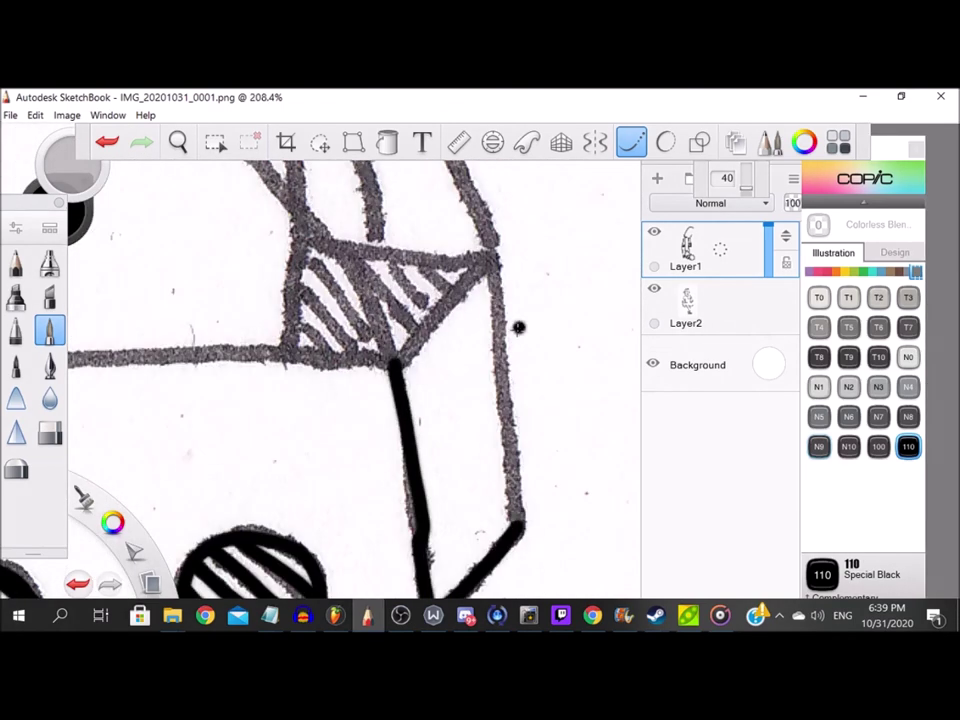
left_click_drag(494, 285, 505, 460)
Ink the outline of the box opening's far corner above the side panel.
scroll(356, 459, "up", 3)
mouse_move(289, 514)
left_mouse_down()
mouse_move(454, 310)
mouse_move(536, 225)
left_mouse_up()
scroll(256, 258, "down", 2)
mouse_move(220, 240)
left_mouse_down()
mouse_move(475, 285)
mouse_move(562, 275)
left_mouse_up()
left_click_drag(228, 243, 209, 458)
left_click_drag(272, 442, 394, 452)
left_click_drag(359, 355, 362, 373)
Fill the box opening's far corner with diagonal hatch lines, including the long line dividing it.
scroll(362, 373, "up", 1)
left_click_drag(199, 420, 261, 465)
mouse_move(203, 334)
left_mouse_down()
mouse_move(274, 425)
mouse_move(332, 467)
left_mouse_up()
mouse_move(222, 262)
left_mouse_down()
mouse_move(262, 332)
mouse_move(376, 470)
left_mouse_up()
left_click_drag(343, 277, 444, 422)
left_click_drag(394, 290, 472, 388)
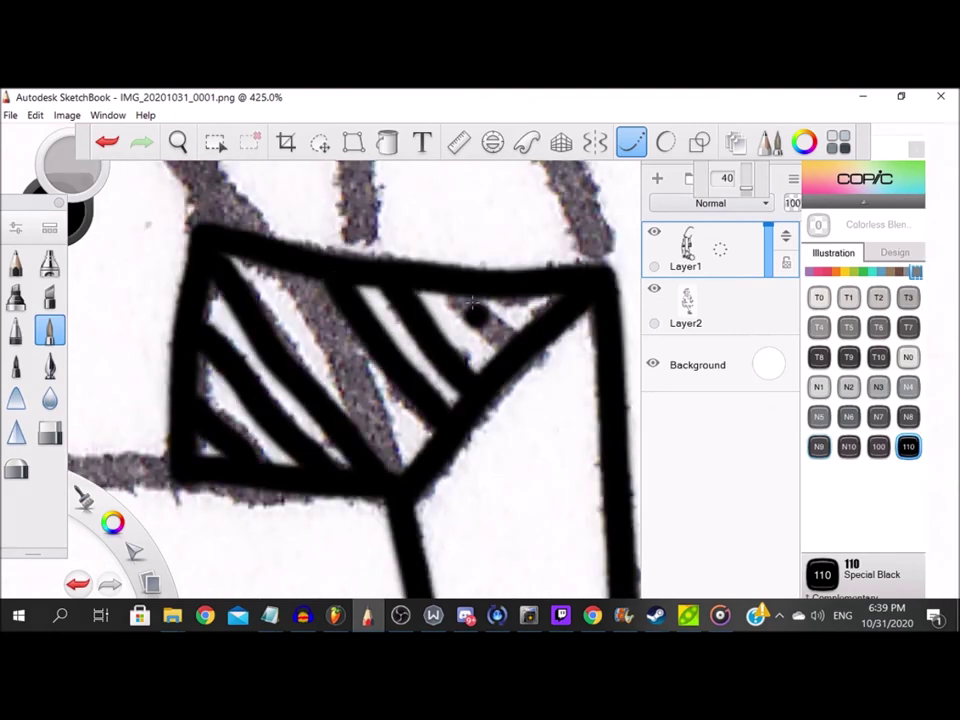
left_click_drag(472, 303, 503, 345)
scroll(289, 252, "down", 4)
scroll(289, 252, "up", 5)
mouse_move(299, 284)
left_mouse_down()
mouse_move(362, 362)
mouse_move(410, 517)
left_mouse_up()
scroll(420, 500, "down", 4)
Ink the diagonal strap across the chest from the near shoulder to the box's far corner.
scroll(265, 260, "up", 3)
left_click_drag(265, 259, 265, 265)
left_click_drag(130, 180, 392, 428)
scroll(321, 304, "down", 5)
scroll(168, 186, "up", 2)
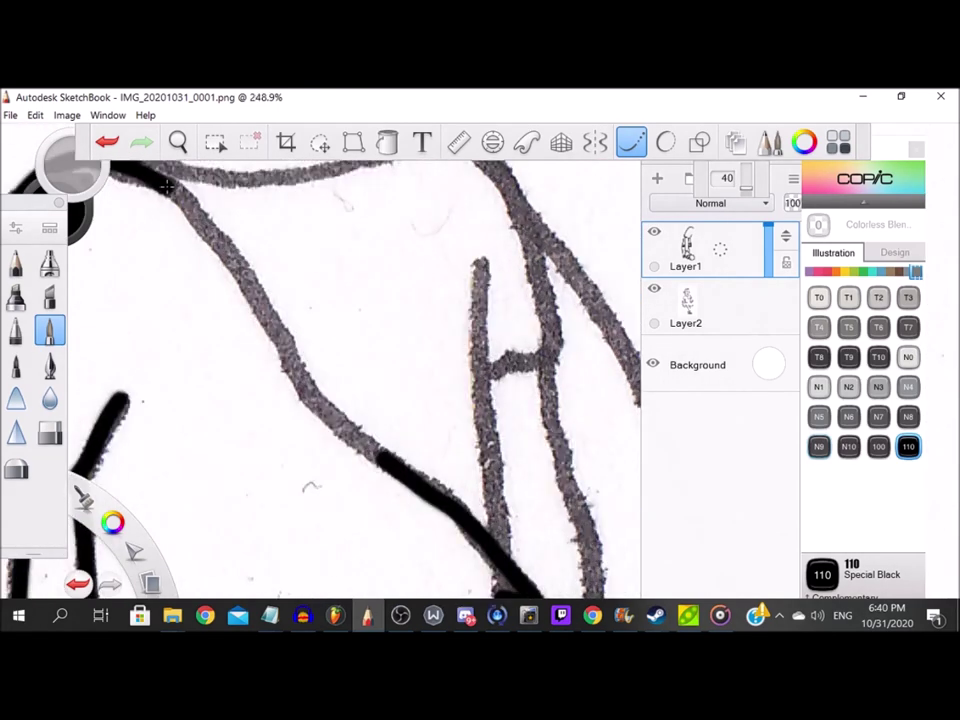
mouse_move(212, 232)
left_mouse_down()
mouse_move(312, 400)
mouse_move(348, 432)
left_mouse_up()
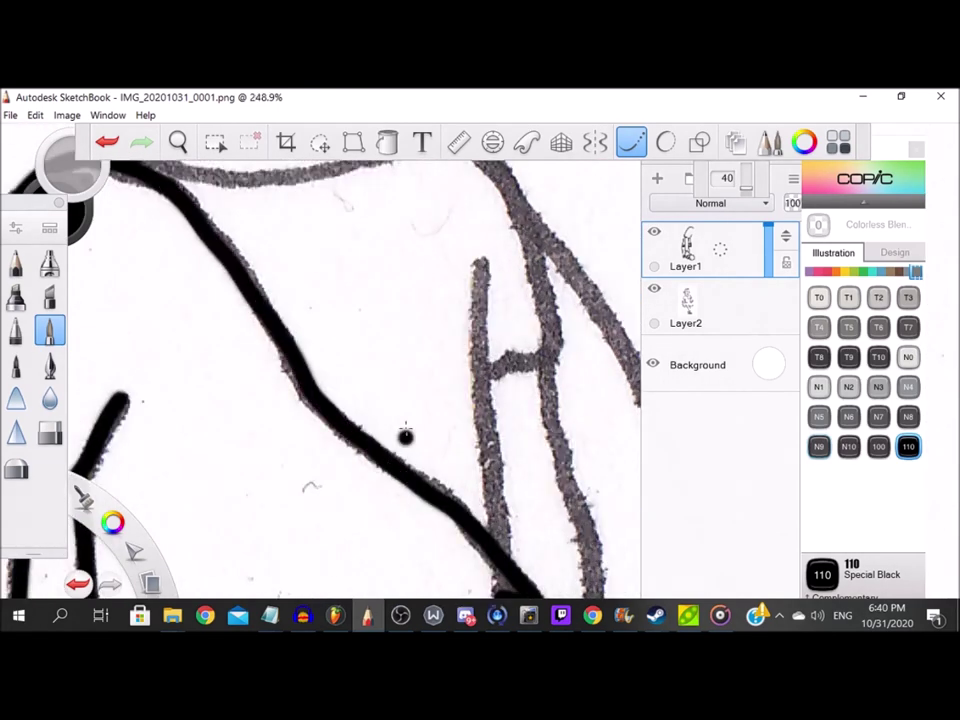
scroll(265, 280, "down", 3)
Ink the far arm with its sleeve hem and the shoulder line up to the jaw.
scroll(394, 304, "up", 3)
left_click_drag(376, 308, 394, 541)
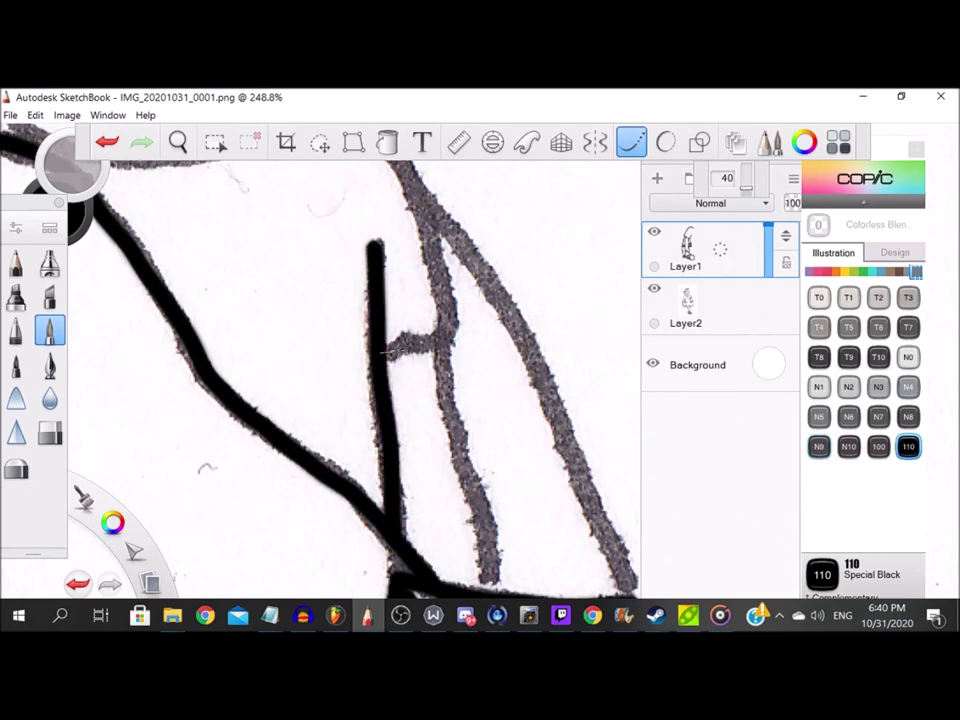
mouse_move(462, 334)
left_mouse_down()
mouse_move(447, 434)
mouse_move(468, 472)
mouse_move(489, 592)
left_mouse_up()
scroll(466, 401, "down", 3)
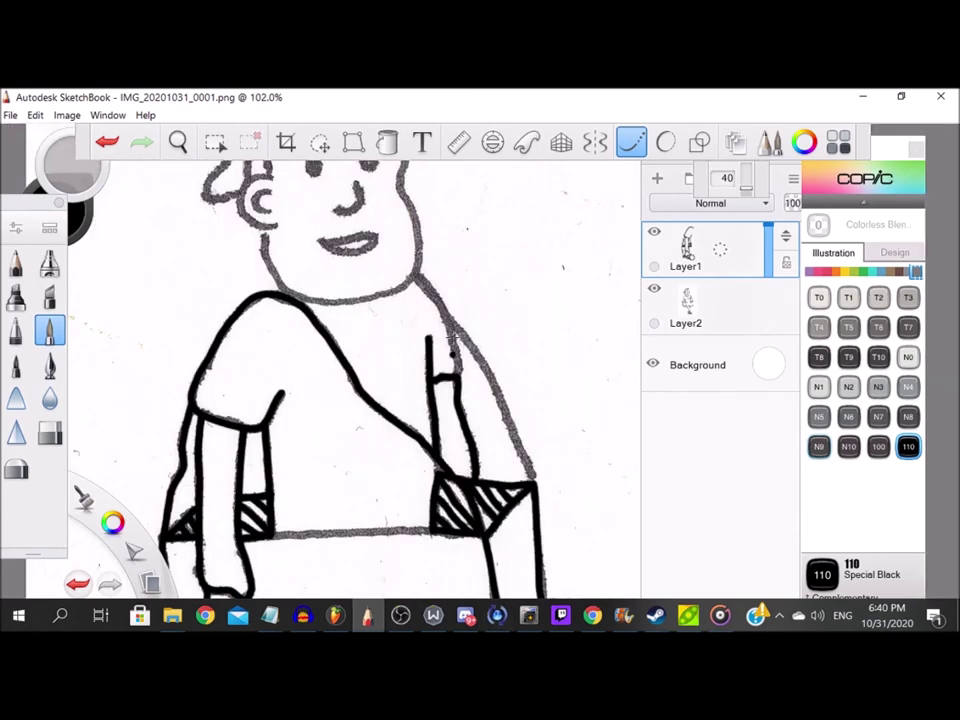
scroll(456, 274, "up", 3)
left_click_drag(362, 283, 465, 480)
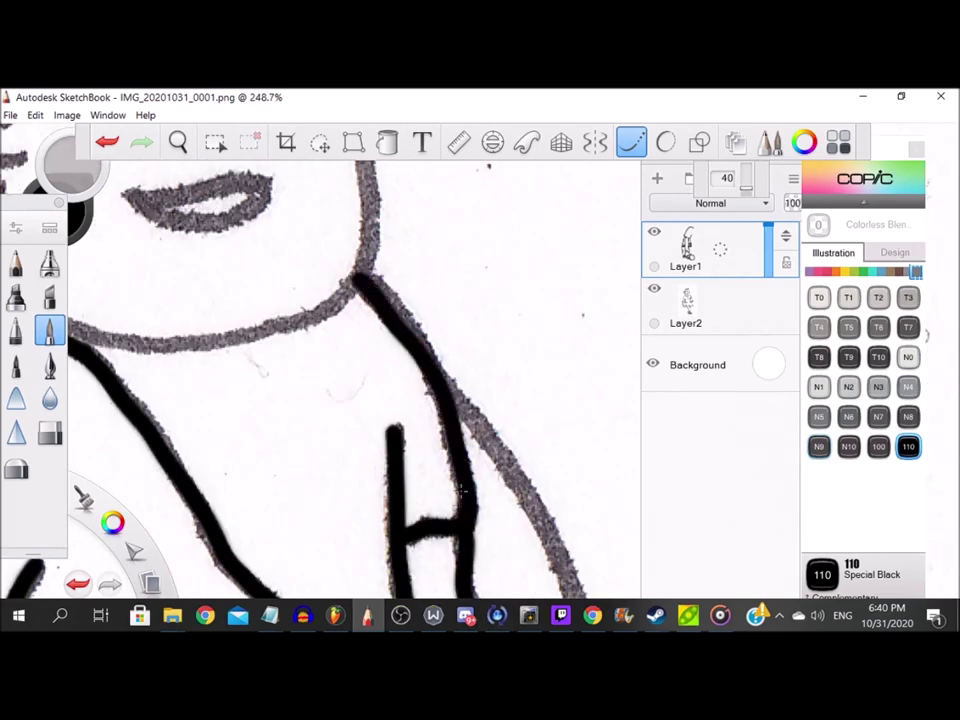
Ink the chin line between the near shoulder and the far shoulder.
scroll(121, 381, "up", 1)
mouse_move(190, 437)
left_mouse_down()
mouse_move(281, 442)
mouse_move(378, 416)
mouse_move(468, 375)
mouse_move(488, 350)
left_mouse_up()
scroll(548, 500, "down", 5)
Ink the upper front edge of the box between its two hatched corners.
scroll(173, 453, "up", 5)
left_click_drag(173, 453, 535, 445)
scroll(386, 396, "down", 3)
scroll(521, 547, "down", 2)
Ink the outer strap from the far shoulder down to the box's outer corner.
scroll(342, 230, "up", 6)
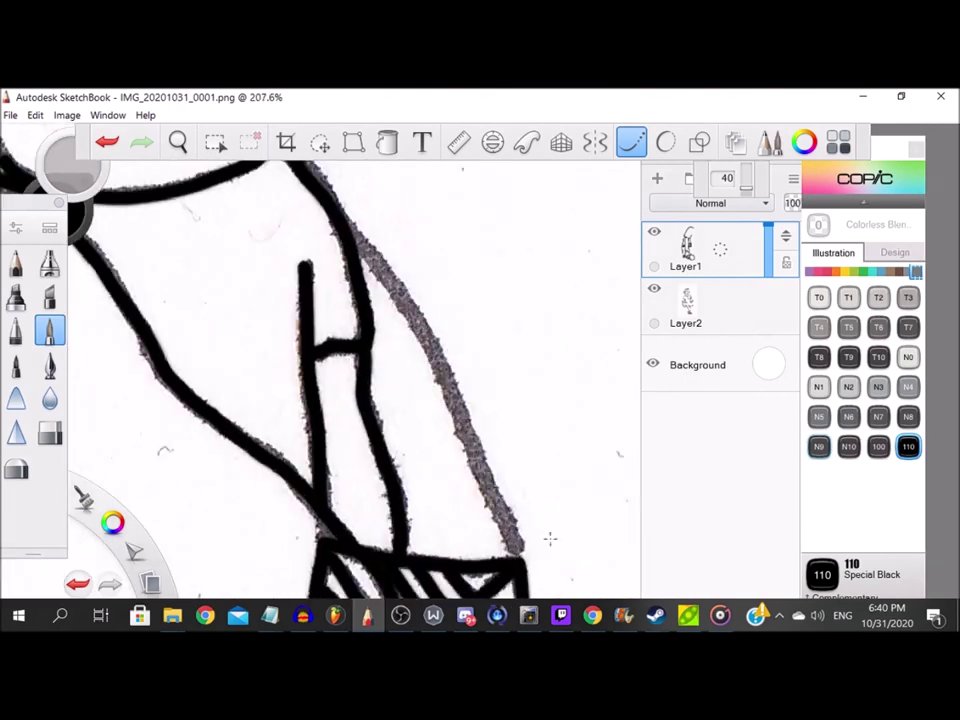
mouse_move(420, 322)
left_mouse_down()
mouse_move(454, 379)
mouse_move(478, 466)
left_mouse_up()
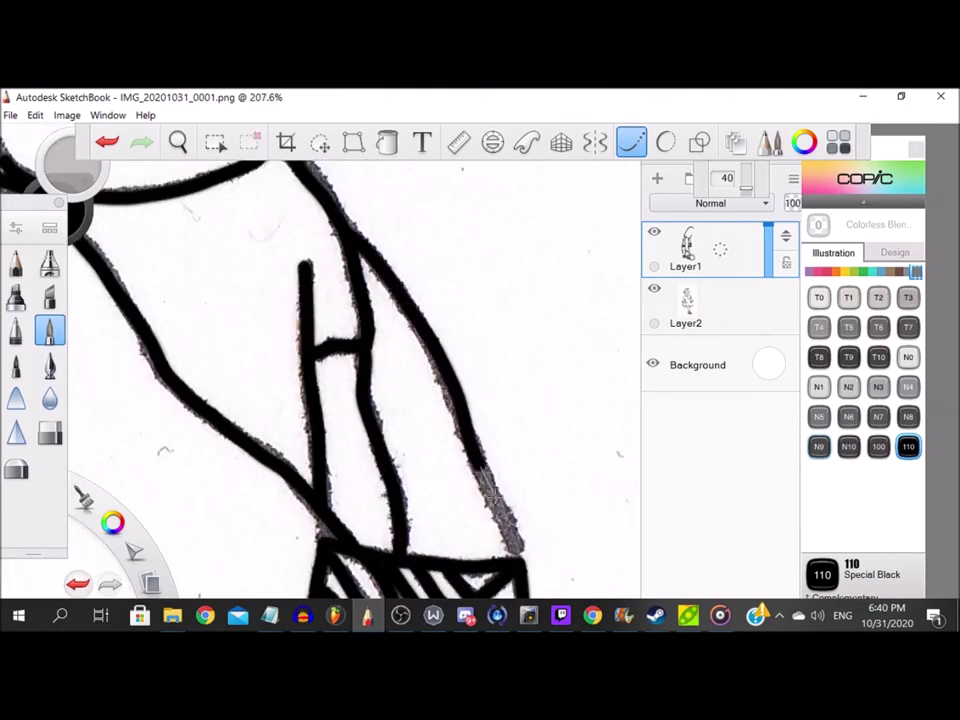
scroll(517, 574, "down", 4)
Ink both trouser legs from beneath the box down to their cuffs.
scroll(369, 476, "up", 4)
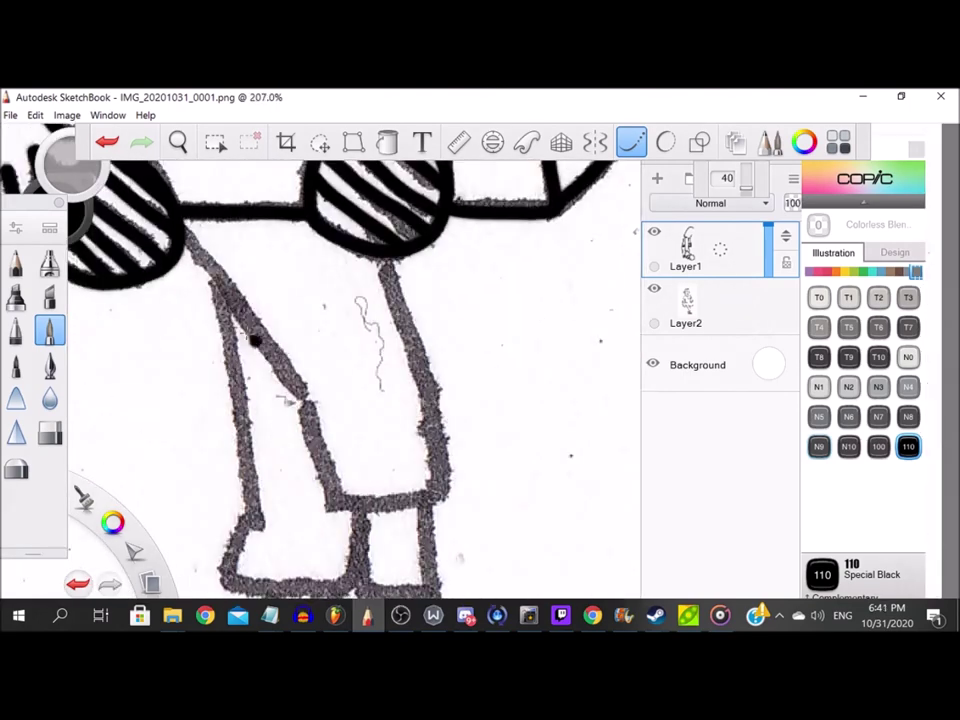
left_click_drag(185, 200, 300, 396)
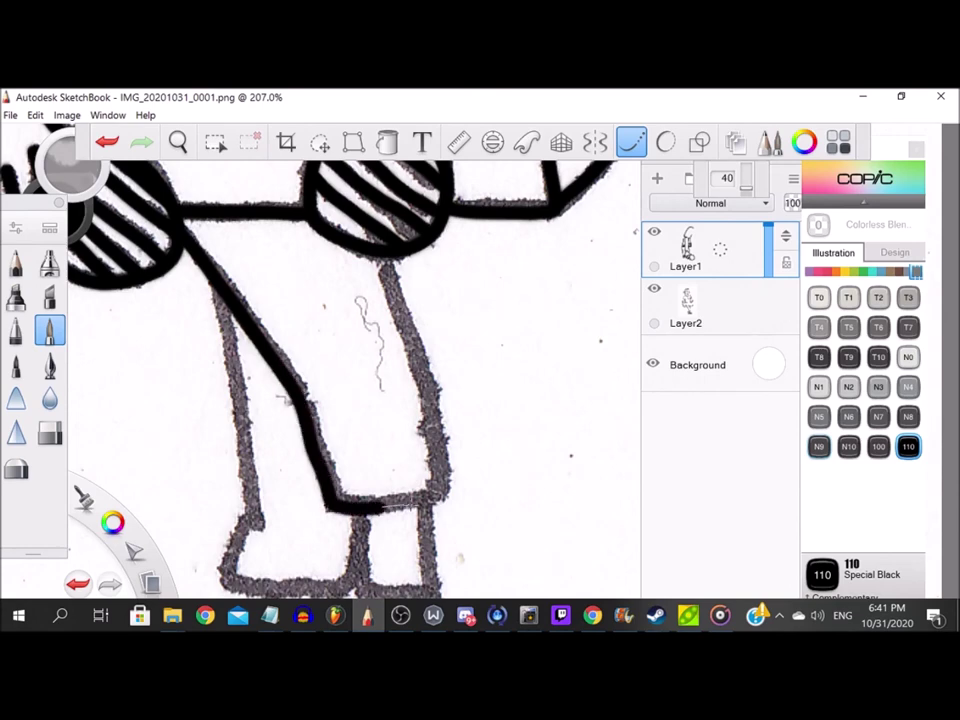
left_click_drag(430, 400, 377, 236)
scroll(254, 380, "down", 1)
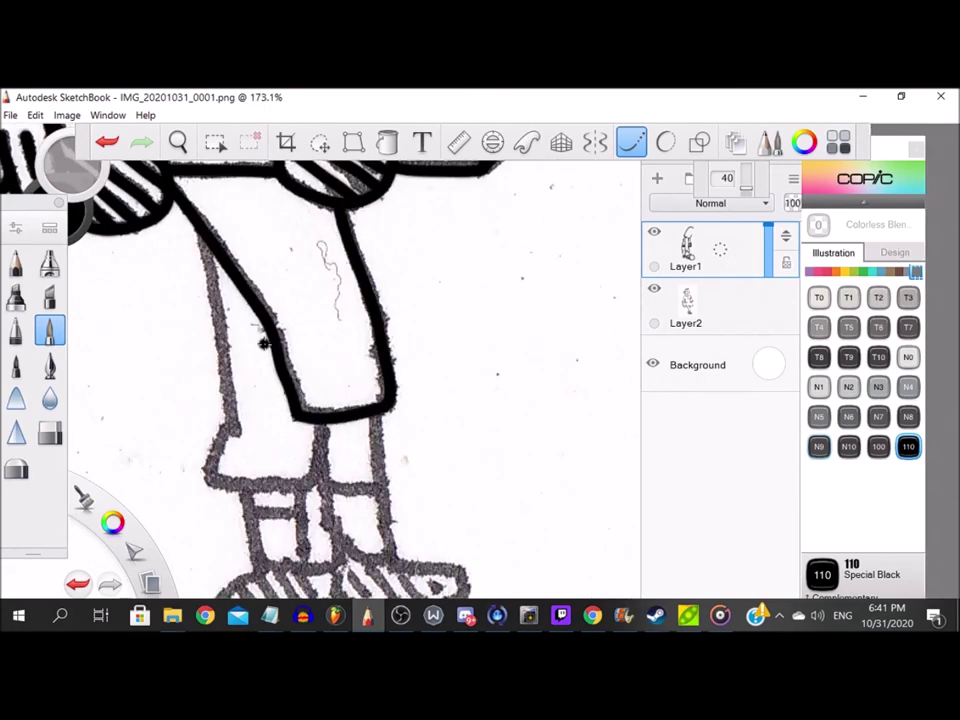
left_click_drag(205, 255, 238, 432)
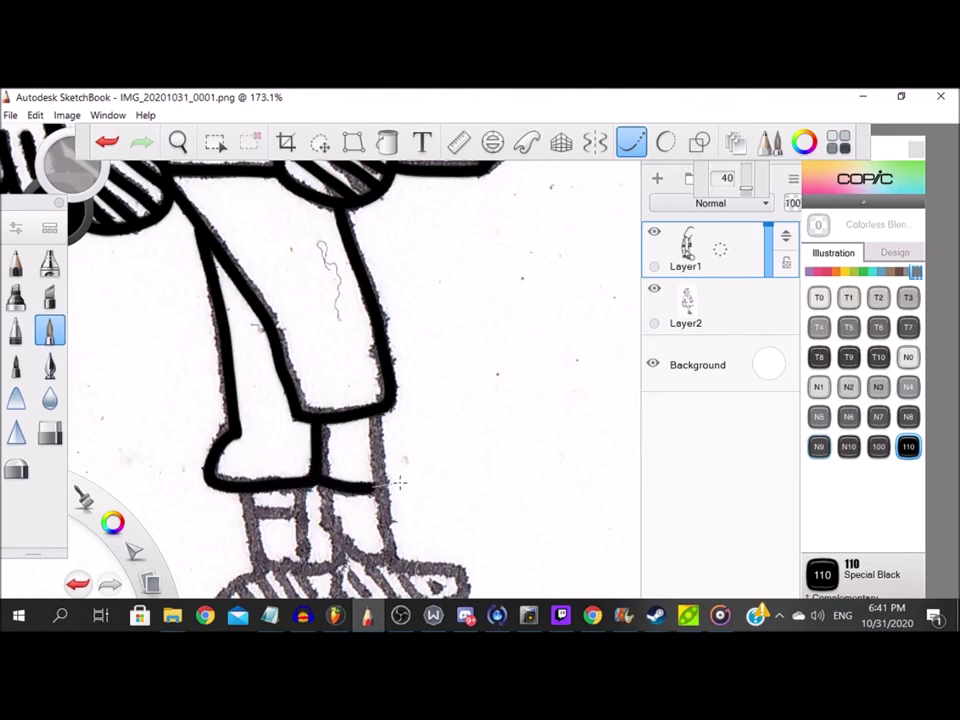
Ink both lower legs and the socks below the trouser cuffs.
left_click_drag(376, 410, 375, 390)
left_click_drag(389, 572, 386, 514)
scroll(384, 513, "up", 3)
mouse_move(283, 361)
left_mouse_down()
mouse_move(293, 408)
mouse_move(363, 488)
mouse_move(373, 383)
left_mouse_up()
left_click_drag(150, 410, 240, 355)
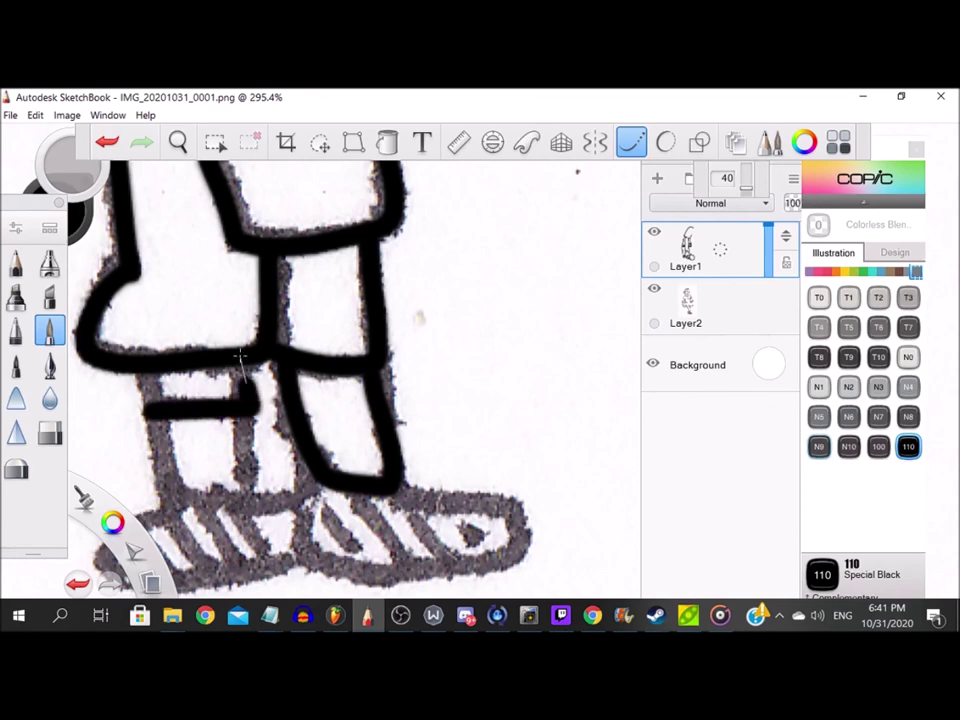
left_click_drag(146, 377, 171, 520)
Ink the outlines of both shoes beneath the ankles.
mouse_move(276, 497)
left_mouse_down()
mouse_move(244, 412)
mouse_move(222, 521)
mouse_move(362, 410)
mouse_move(313, 410)
left_mouse_up()
scroll(246, 424, "up", 2)
mouse_move(396, 396)
left_mouse_down()
mouse_move(425, 493)
mouse_move(630, 436)
mouse_move(445, 388)
left_mouse_up()
Fill both shoes with diagonal hatch lines.
left_click_drag(174, 459, 226, 508)
left_click_drag(217, 432, 270, 509)
left_click_drag(251, 424, 292, 494)
left_click_drag(290, 428, 336, 487)
left_click_drag(392, 406, 450, 514)
left_click_drag(437, 412, 487, 485)
left_click_drag(490, 421, 547, 512)
left_click_drag(546, 433, 585, 467)
scroll(354, 560, "down", 7)
scroll(326, 383, "up", 1)
scroll(326, 383, "up", 4)
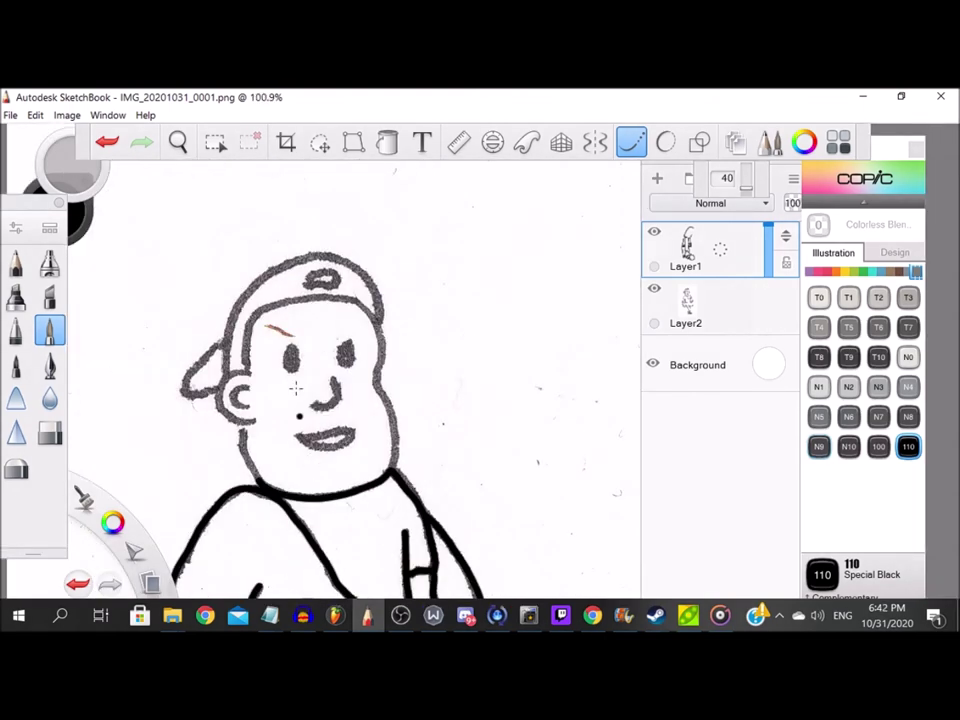
Ink the outer and inner curves of the ear.
scroll(117, 300, "up", 2)
mouse_move(350, 330)
left_mouse_down()
mouse_move(275, 338)
mouse_move(235, 400)
mouse_move(365, 510)
left_mouse_up()
mouse_move(339, 383)
left_mouse_down()
mouse_move(281, 436)
mouse_move(340, 452)
left_mouse_up()
scroll(360, 454, "down", 5)
Ink the face outline from the cap's lower edge around the cheeks and jaw.
scroll(385, 315, "up", 4)
mouse_move(508, 267)
left_mouse_down()
mouse_move(404, 286)
mouse_move(291, 410)
mouse_move(300, 488)
left_mouse_up()
scroll(305, 486, "down", 4)
scroll(560, 486, "up", 4)
mouse_move(229, 271)
left_mouse_down()
mouse_move(338, 285)
mouse_move(411, 380)
mouse_move(400, 510)
mouse_move(424, 570)
left_mouse_up()
scroll(422, 567, "down", 4)
scroll(390, 395, "up", 4)
mouse_move(359, 284)
left_mouse_down()
mouse_move(392, 430)
mouse_move(375, 520)
left_mouse_up()
scroll(398, 396, "down", 3)
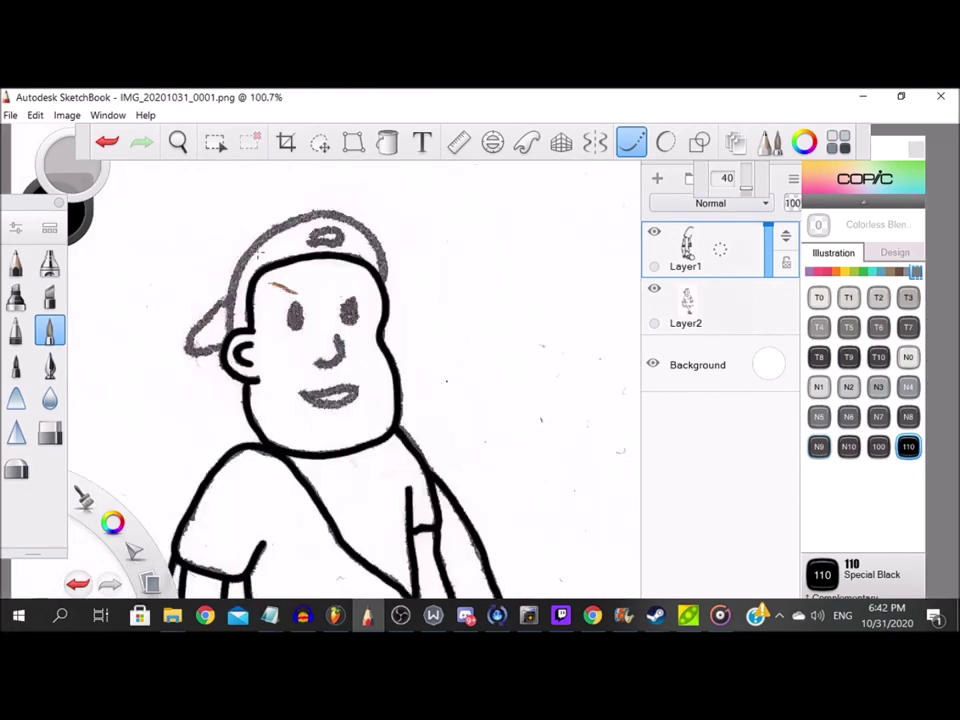
Ink the cap's domed outline and its backward-facing brim behind the ear.
scroll(258, 256, "up", 2)
mouse_move(214, 390)
left_mouse_down()
mouse_move(285, 222)
mouse_move(440, 205)
left_mouse_up()
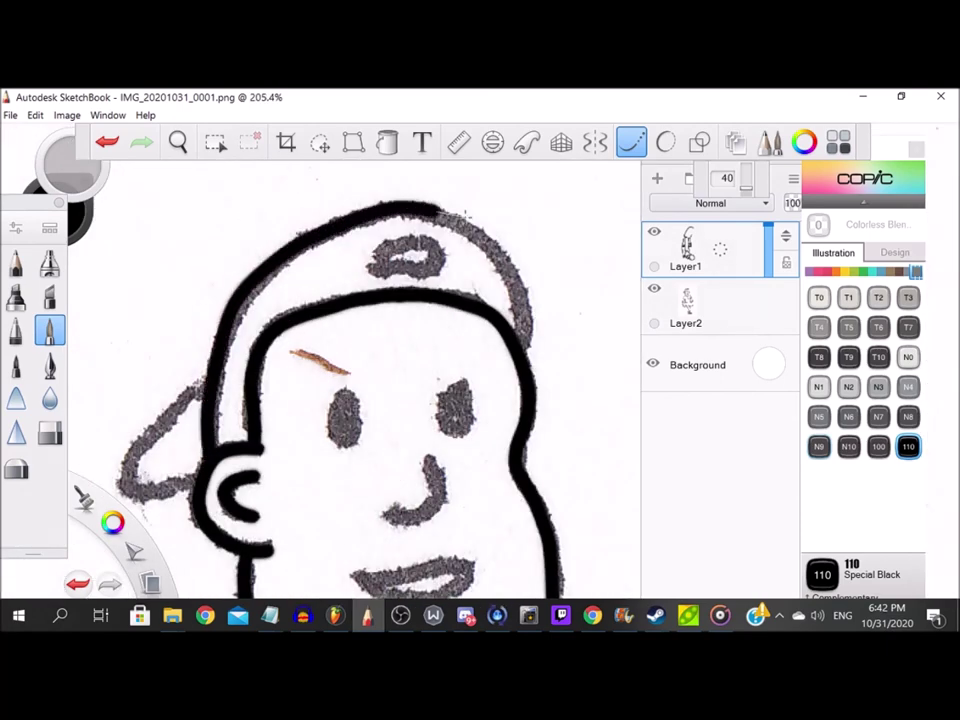
scroll(393, 227, "up", 3)
mouse_move(340, 347)
left_mouse_down()
mouse_move(518, 302)
mouse_move(342, 350)
mouse_move(576, 195)
left_mouse_up()
scroll(360, 335, "down", 3)
scroll(399, 414, "up", 2)
mouse_move(399, 414)
left_mouse_down()
mouse_move(245, 440)
mouse_move(340, 290)
mouse_move(396, 243)
left_mouse_up()
scroll(396, 243, "down", 2)
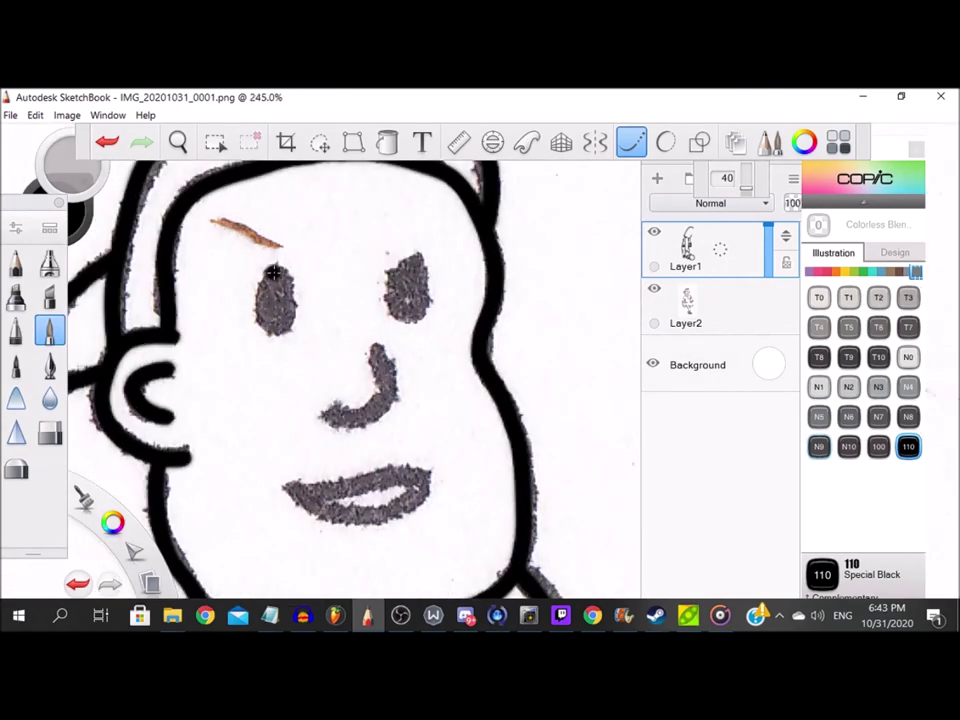
Ink the facial features: two solid eyes, the curved nose and the open mouth.
scroll(348, 290, "up", 2)
mouse_move(395, 252)
left_mouse_down()
mouse_move(405, 250)
mouse_move(372, 330)
mouse_move(405, 357)
mouse_move(380, 288)
left_mouse_up()
scroll(345, 366, "down", 1)
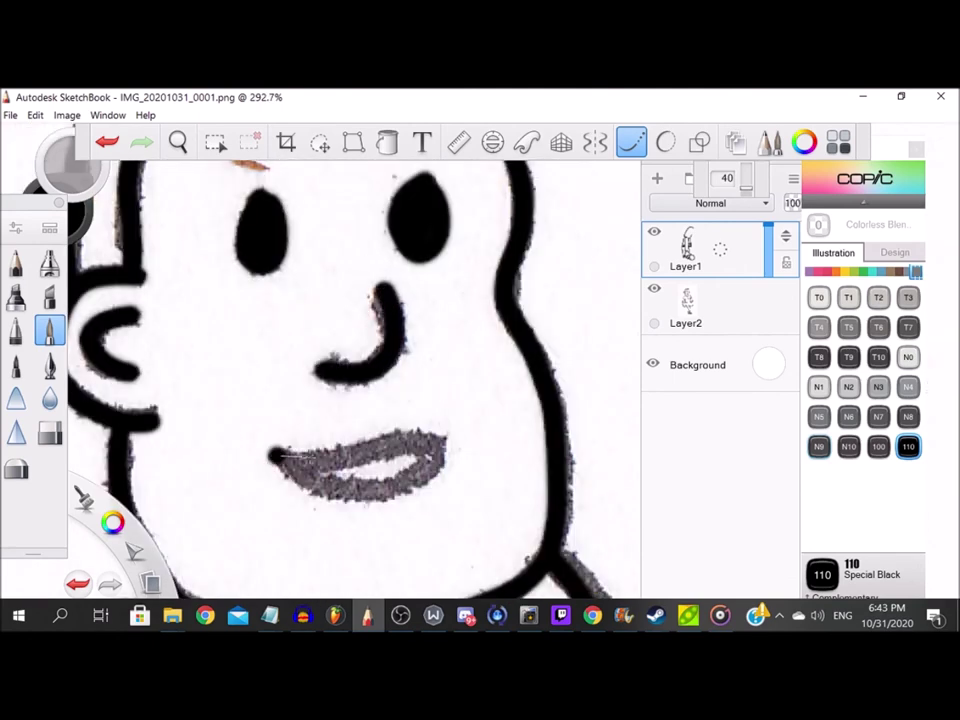
left_click_drag(280, 457, 461, 446)
left_click_drag(302, 470, 417, 473)
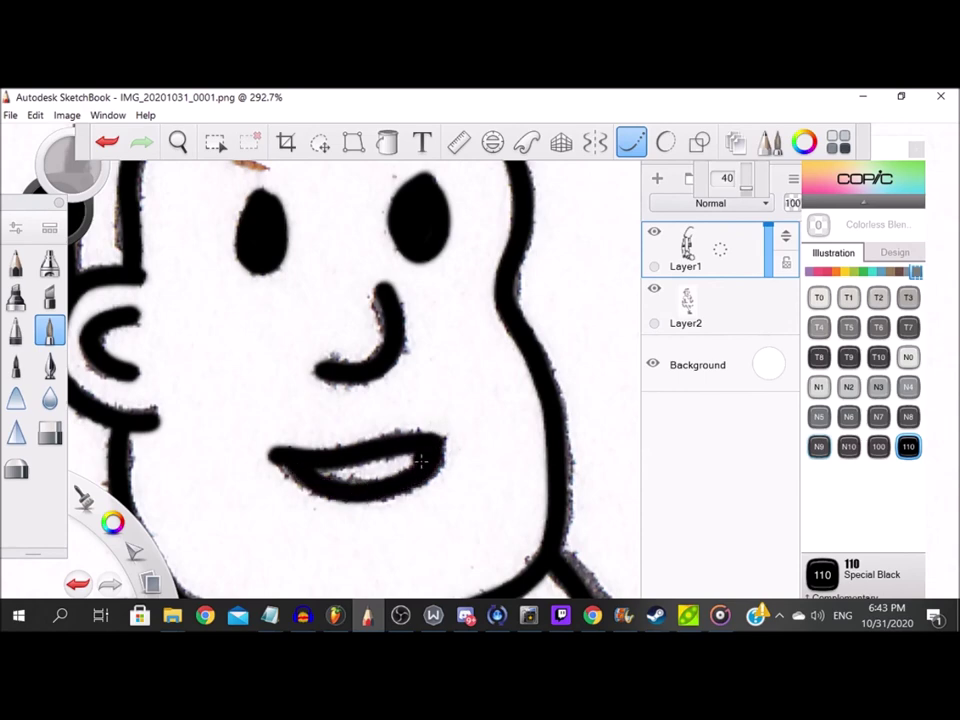
Hide the scanned sketch on Layer2 and toggle the background's visibility to check the inked lines.
scroll(424, 438, "down", 10)
left_click(654, 288)
left_click(654, 365)
left_click(655, 365)
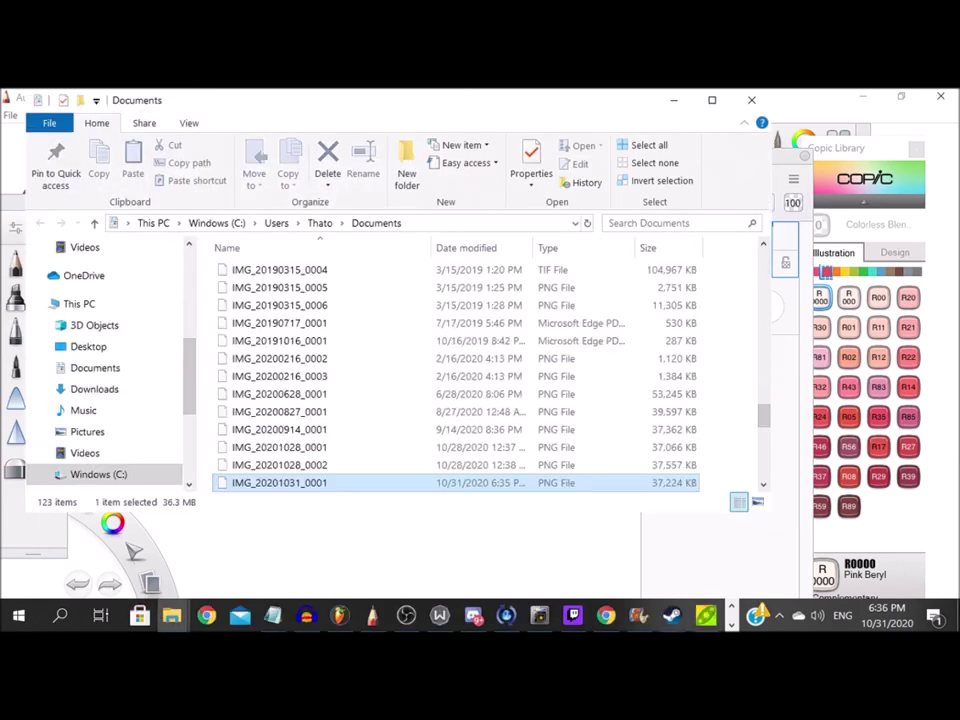
Open the scan IMG_20201031_0001 from the Documents folder in Autodesk SketchBook.
left_click(274, 484)
right_click(275, 484)
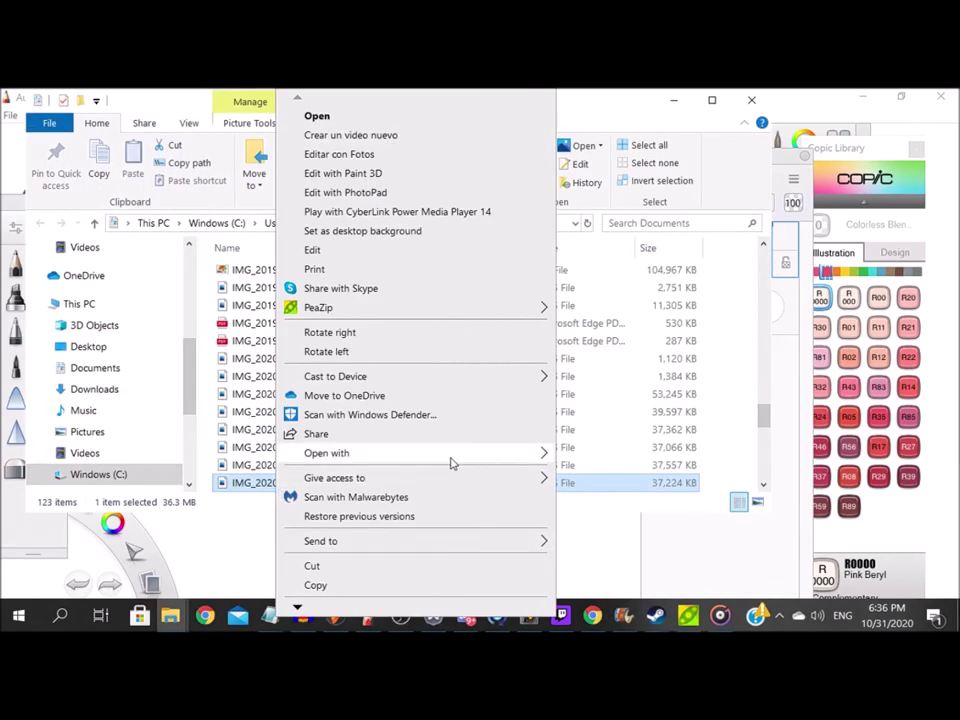
mouse_move(452, 457)
left_click(598, 409)
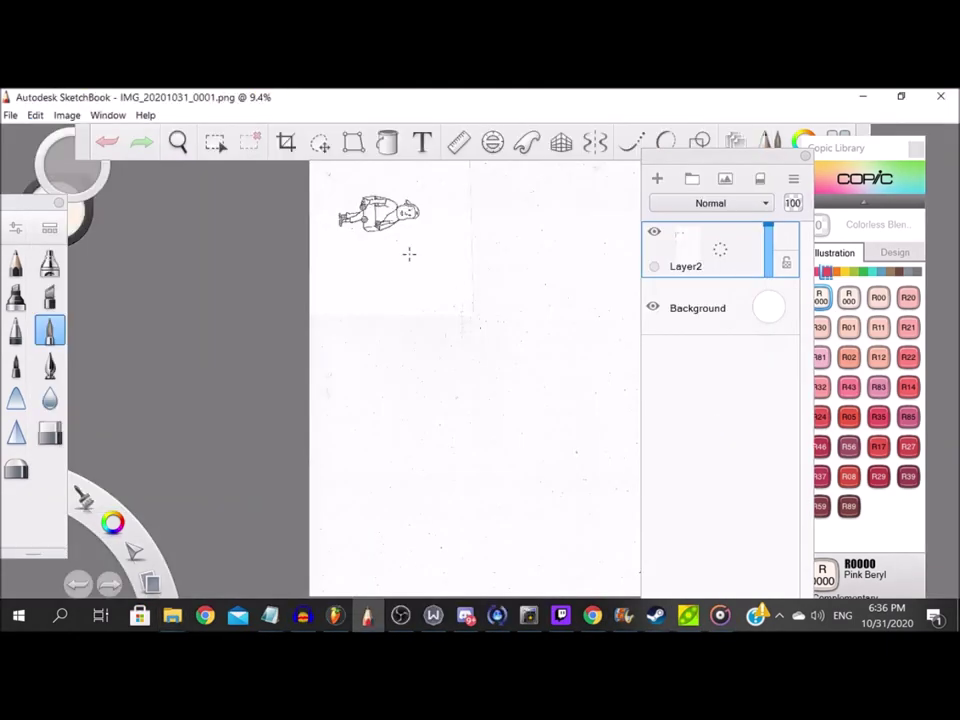
Crop the scan around the drawn figure to 1590 by 922 px.
scroll(409, 253, "up", 5)
left_click(286, 142)
left_click_drag(496, 408, 301, 296)
key("Return")
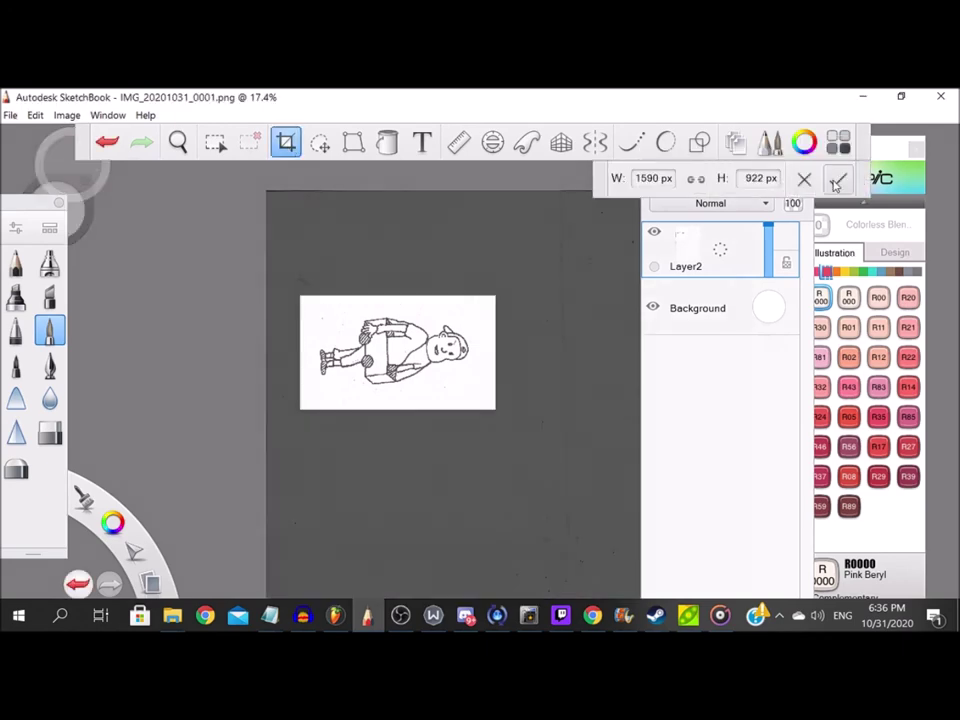
Rotate the cropped image in 90-degree turns until the figure stands upright.
left_click(66, 116)
left_click(111, 241)
left_click(68, 116)
left_click(111, 241)
left_click(68, 116)
left_click(111, 241)
scroll(291, 300, "up", 3)
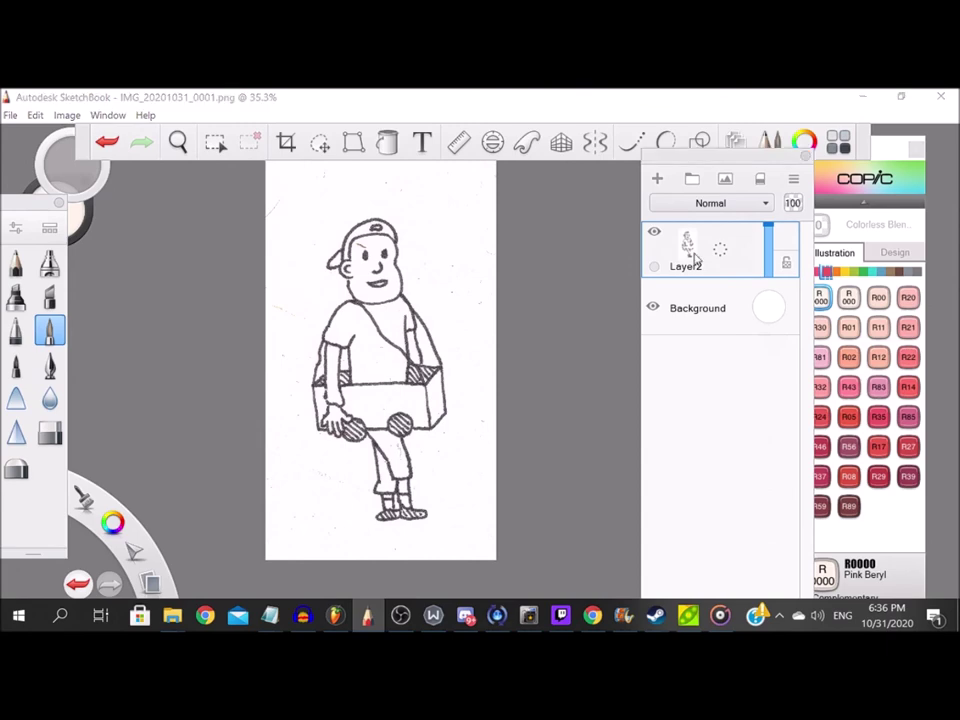
Add a new layer above the scan and set up inking with Steady Stroke and Copic 110 Special Black.
left_click(657, 178)
left_click(631, 142)
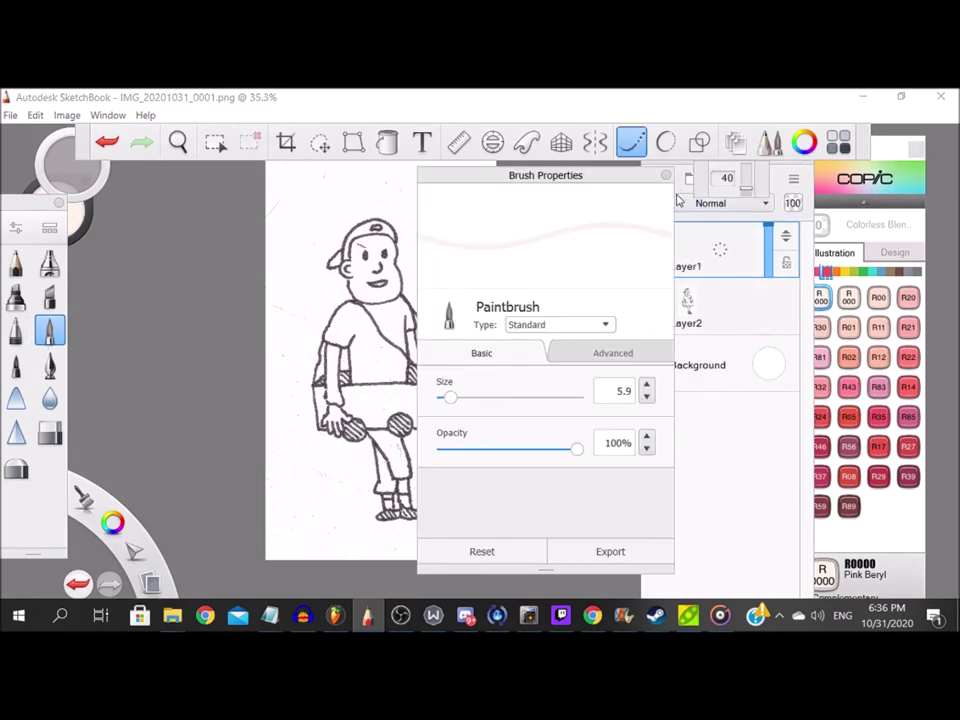
left_click(666, 175)
scroll(357, 314, "up", 8)
left_click(916, 272)
left_click(908, 447)
scroll(364, 358, "down", 2)
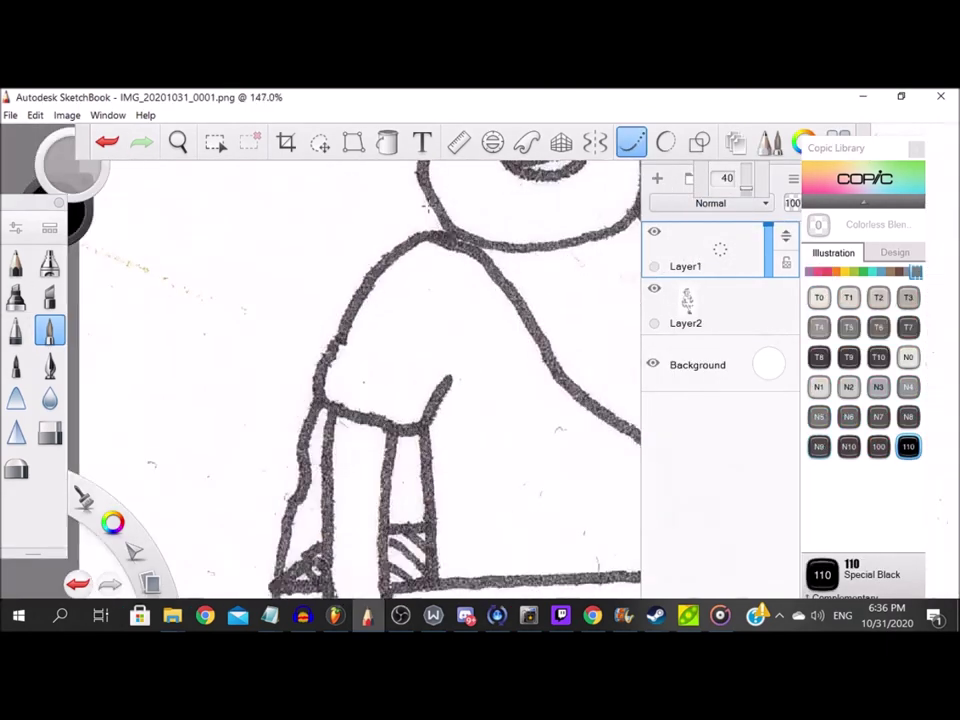
Ink the near shoulder and short sleeve of the shirt.
scroll(425, 206, "up", 3)
mouse_move(508, 284)
left_mouse_down()
mouse_move(377, 266)
mouse_move(274, 429)
mouse_move(235, 515)
mouse_move(400, 585)
left_mouse_up()
scroll(430, 440, "down", 6)
Ink the near forearm from the sleeve opening down to the wrist.
scroll(343, 253, "up", 5)
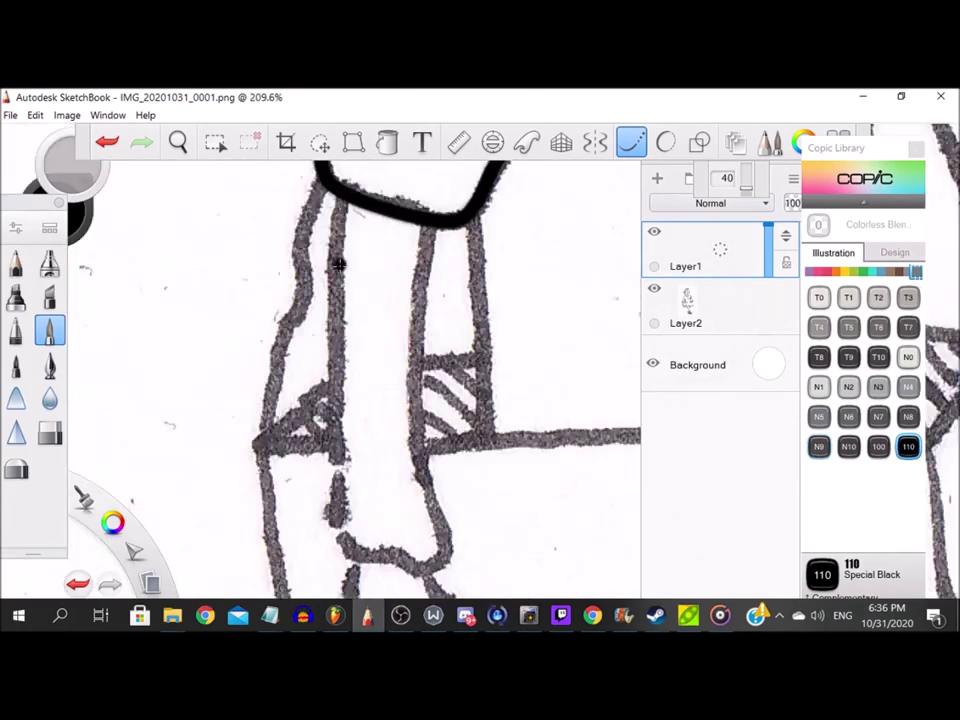
left_click_drag(336, 323, 339, 446)
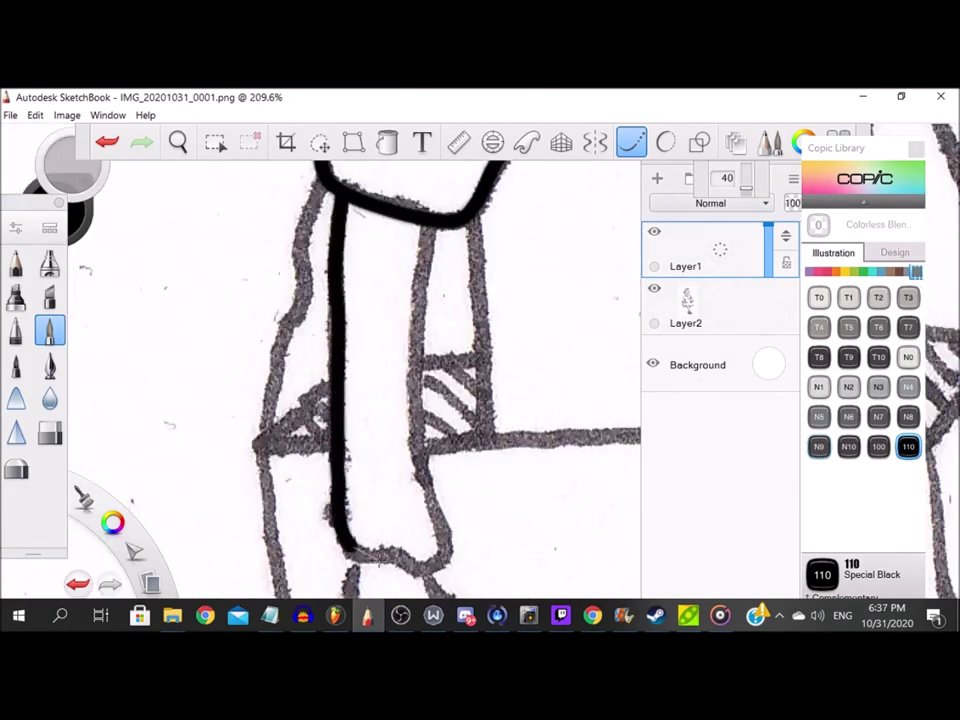
mouse_move(430, 475)
left_mouse_down()
mouse_move(418, 300)
mouse_move(430, 208)
left_mouse_up()
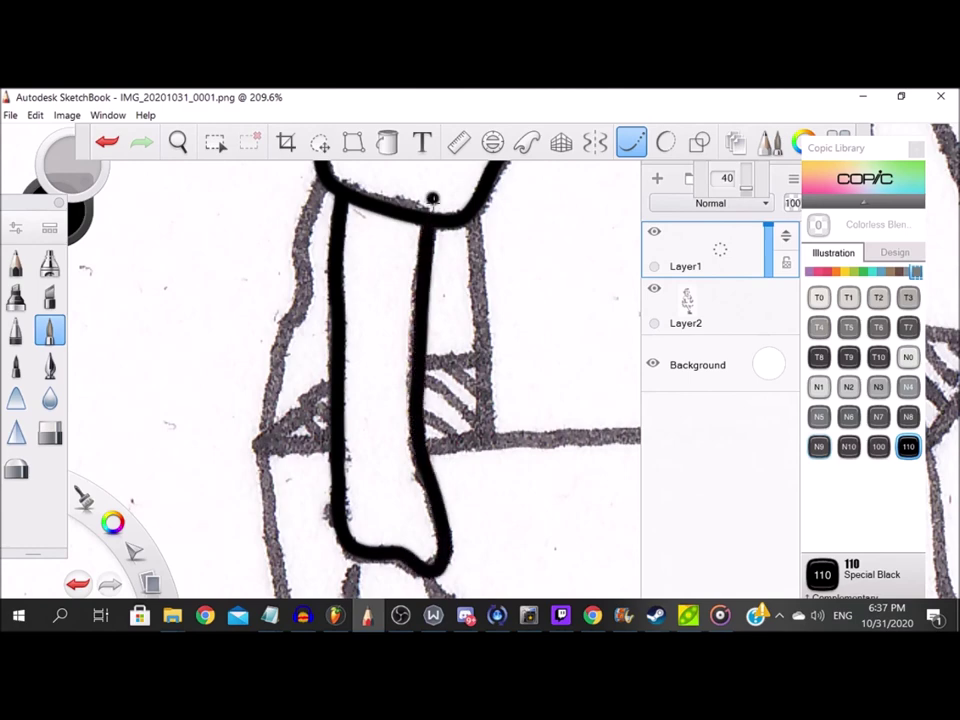
Ink the hand below the forearm, with all its fingers and the thumb.
scroll(425, 205, "down", 3)
scroll(369, 465, "up", 5)
left_click_drag(297, 317, 250, 398)
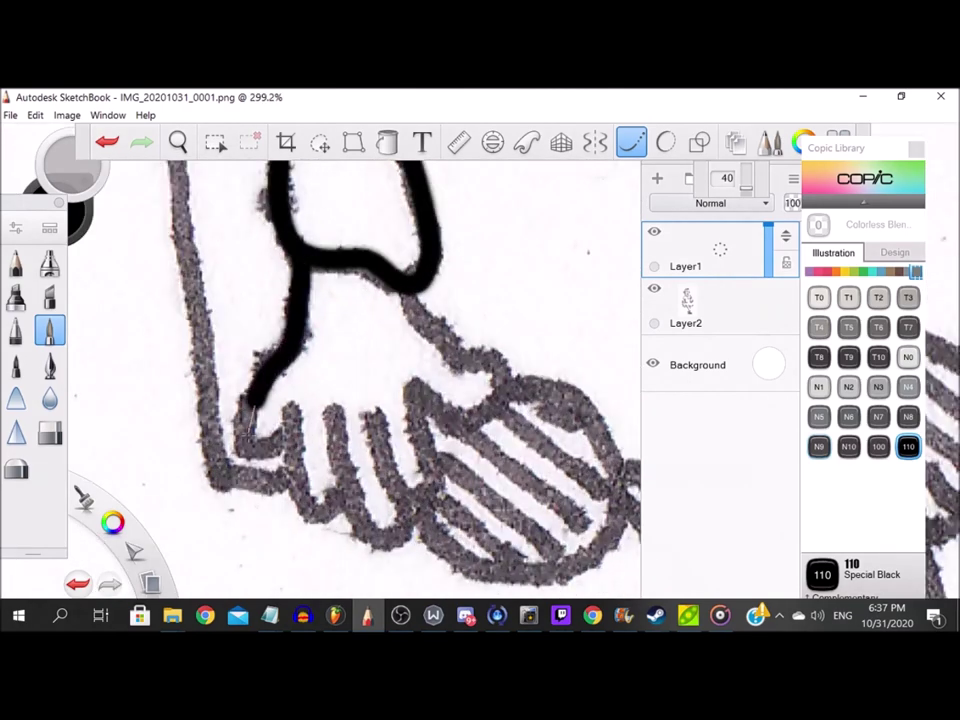
mouse_move(298, 442)
left_mouse_down()
mouse_move(322, 505)
mouse_move(340, 512)
left_mouse_up()
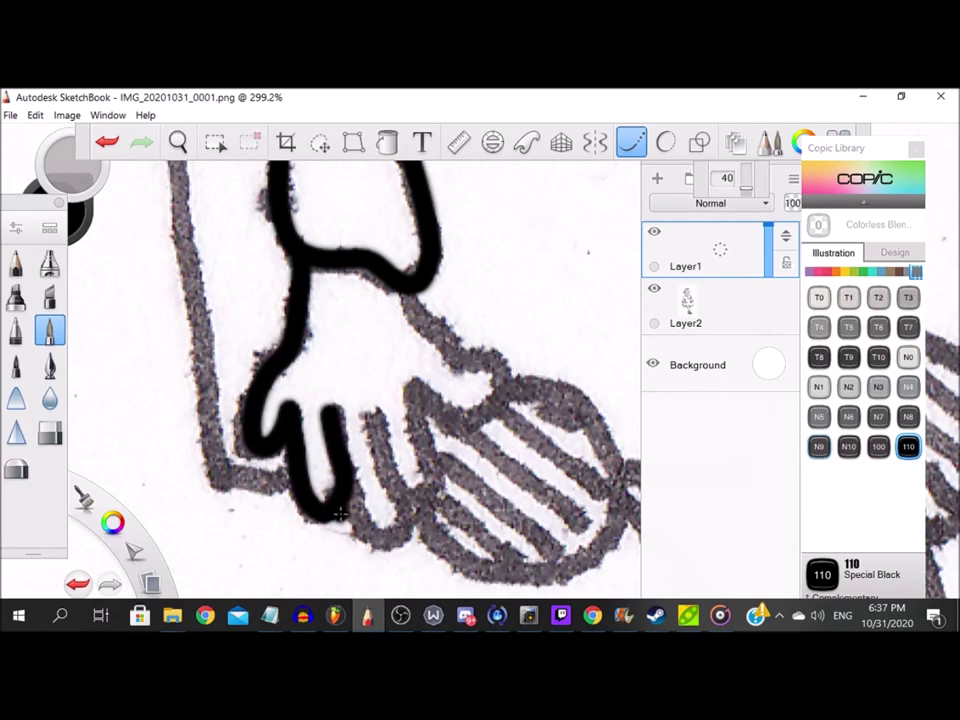
left_click_drag(407, 540, 368, 402)
left_click_drag(418, 498, 406, 369)
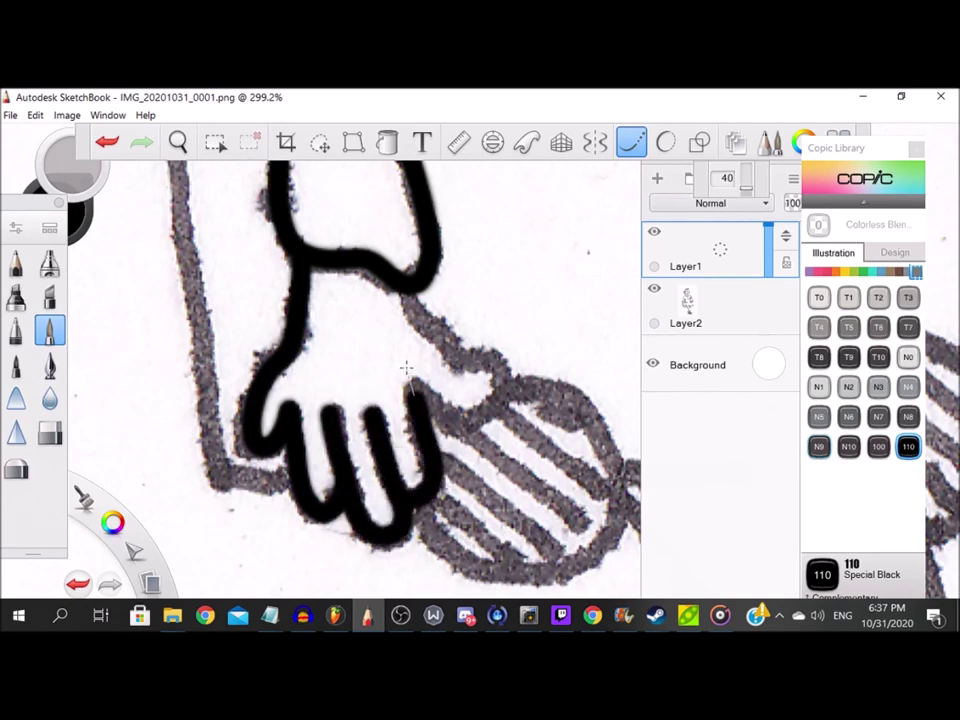
mouse_move(448, 425)
left_mouse_down()
mouse_move(503, 372)
mouse_move(394, 267)
left_mouse_up()
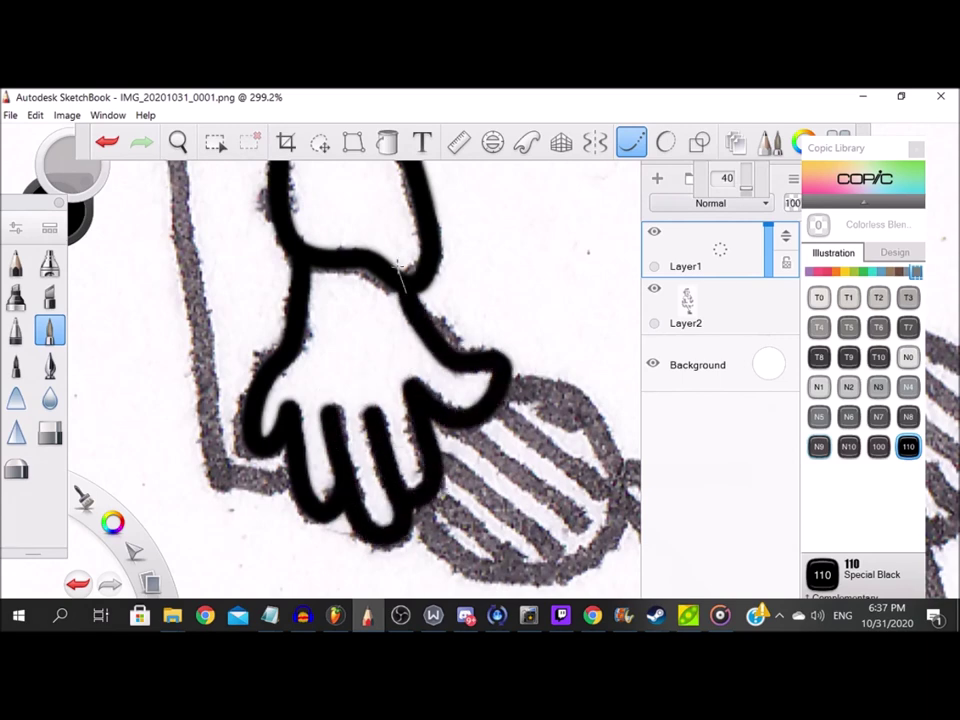
Ink the box's outer edge behind the near arm and the small triangular corner at its rim.
scroll(332, 216, "down", 5)
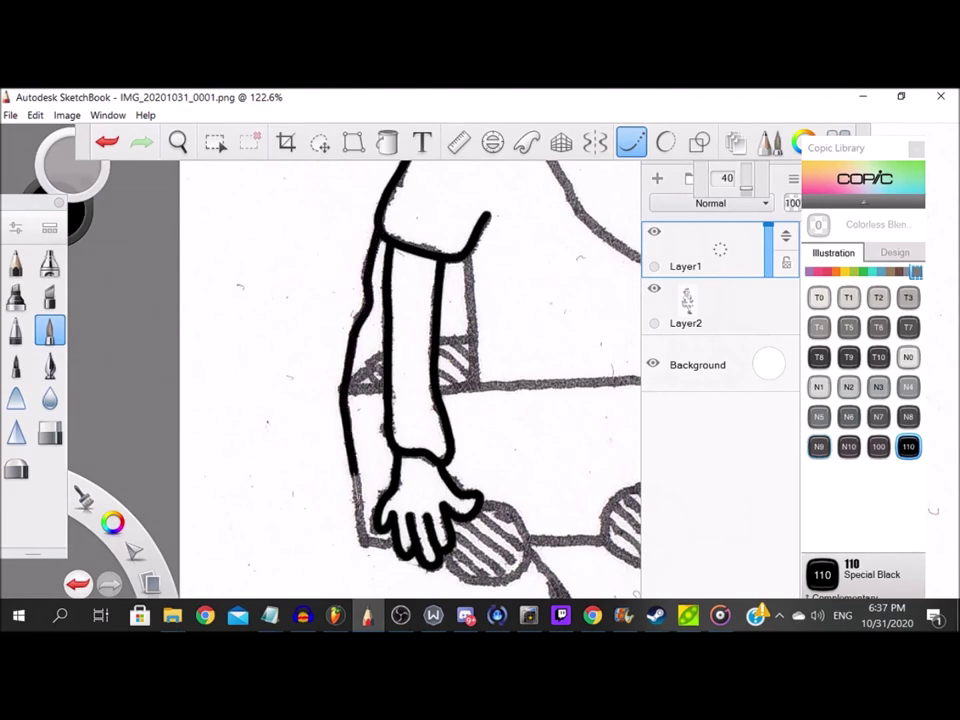
scroll(367, 363, "up", 5)
left_click_drag(265, 480, 418, 478)
mouse_move(300, 456)
left_mouse_down()
mouse_move(368, 412)
mouse_move(418, 354)
left_mouse_up()
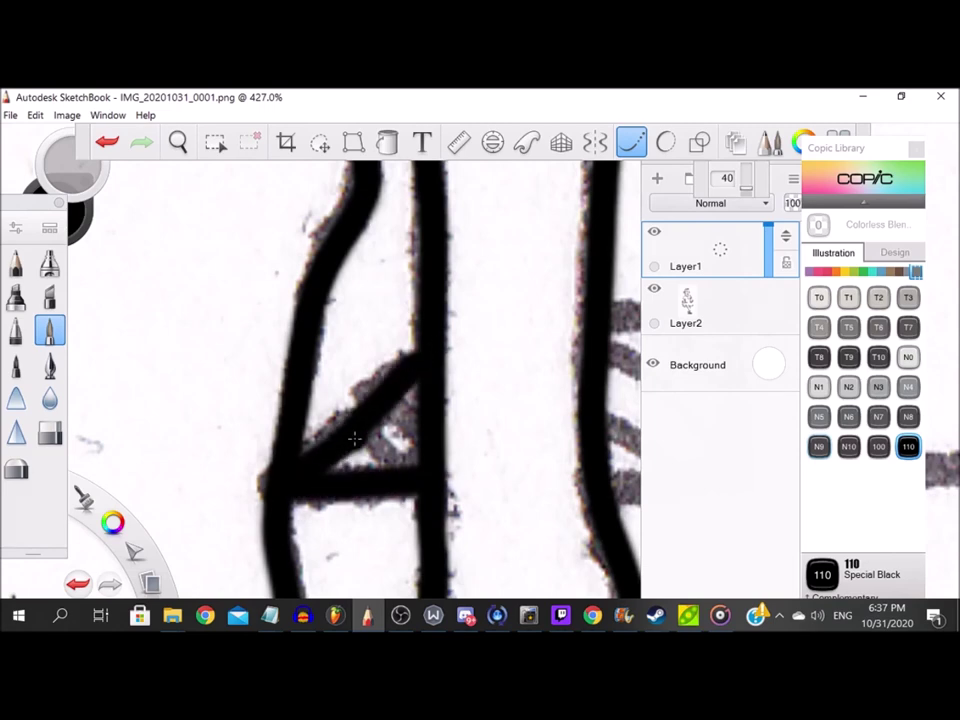
scroll(391, 402, "down", 3)
Ink the small flap between the forearm and the torso and fill it with diagonal hatch lines.
scroll(386, 403, "up", 3)
mouse_move(335, 343)
left_mouse_down()
mouse_move(470, 332)
mouse_move(457, 515)
mouse_move(322, 523)
left_mouse_up()
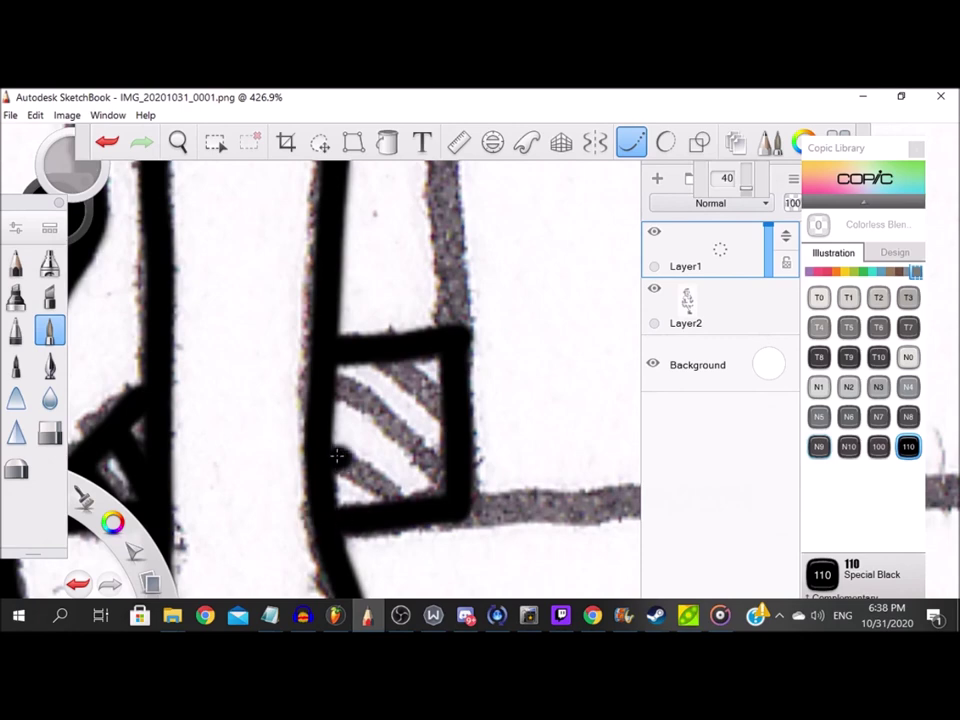
left_click_drag(337, 457, 436, 523)
left_click_drag(338, 380, 442, 486)
scroll(418, 382, "down", 1)
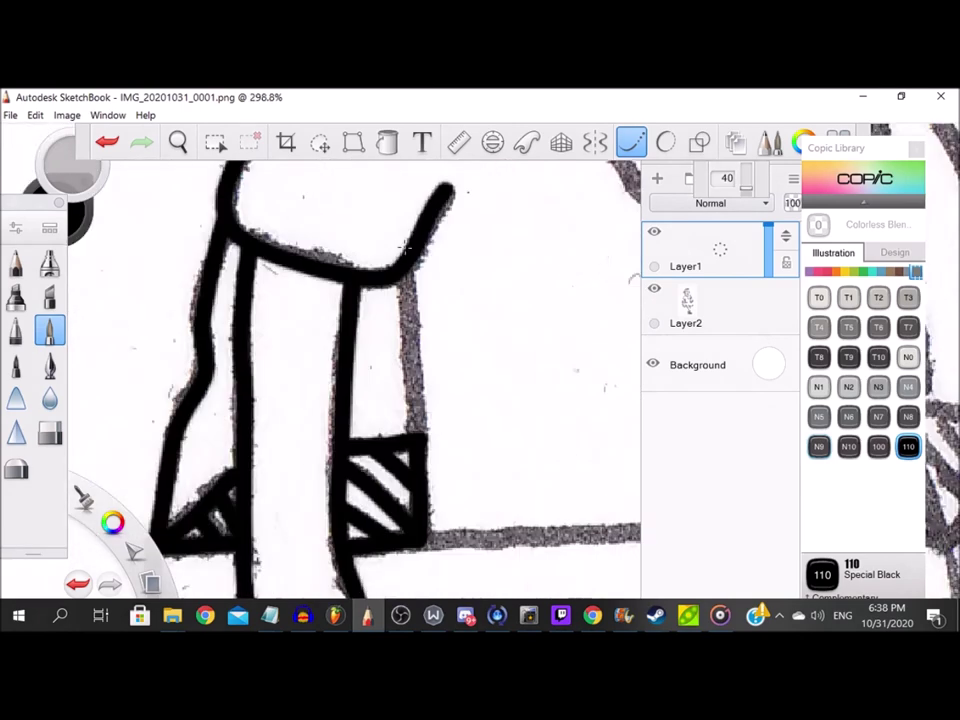
Ink the round outline of the wheel beside the hand.
scroll(512, 486, "down", 5)
scroll(512, 486, "up", 5)
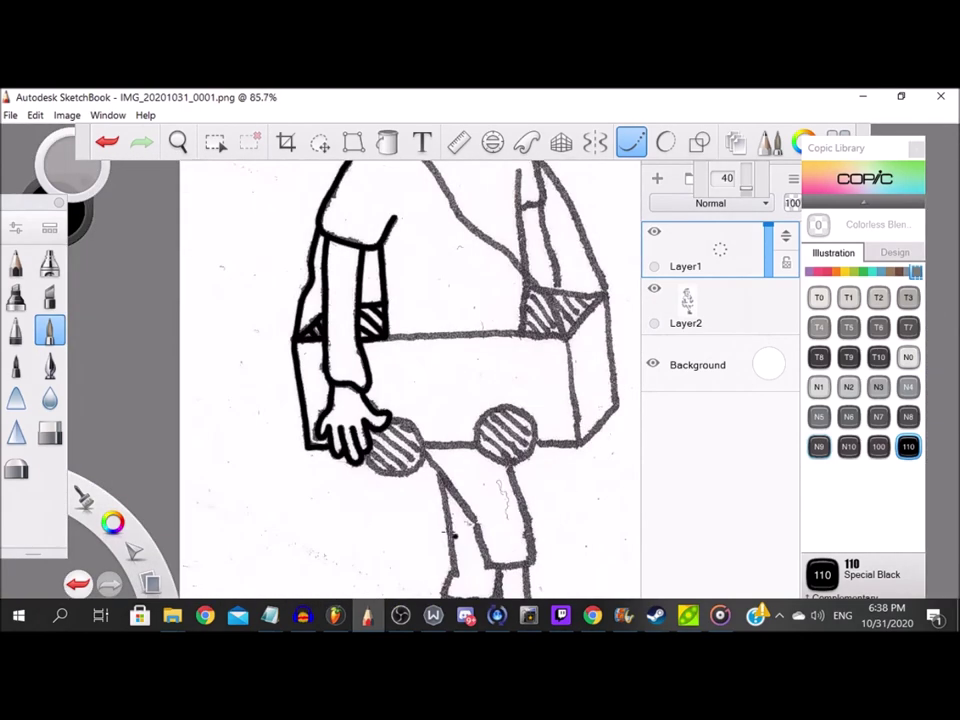
left_click_drag(504, 432, 380, 246)
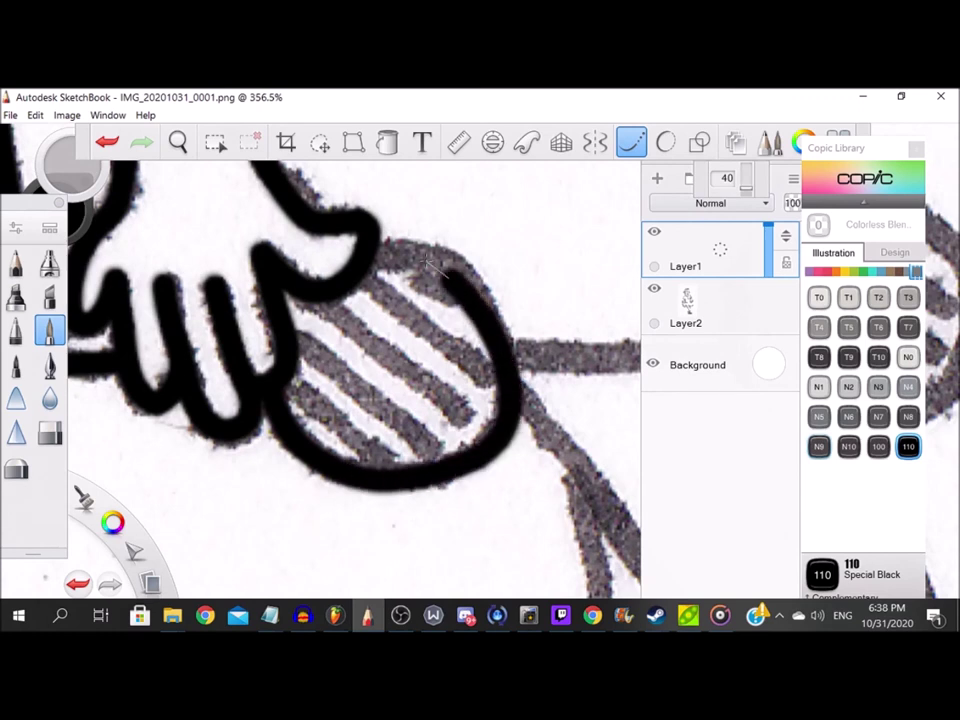
Fill the wheel beside the hand with diagonal hatch lines, redoing the stroke that overshoots the outline.
left_click_drag(300, 392, 397, 480)
left_click_drag(292, 339, 487, 503)
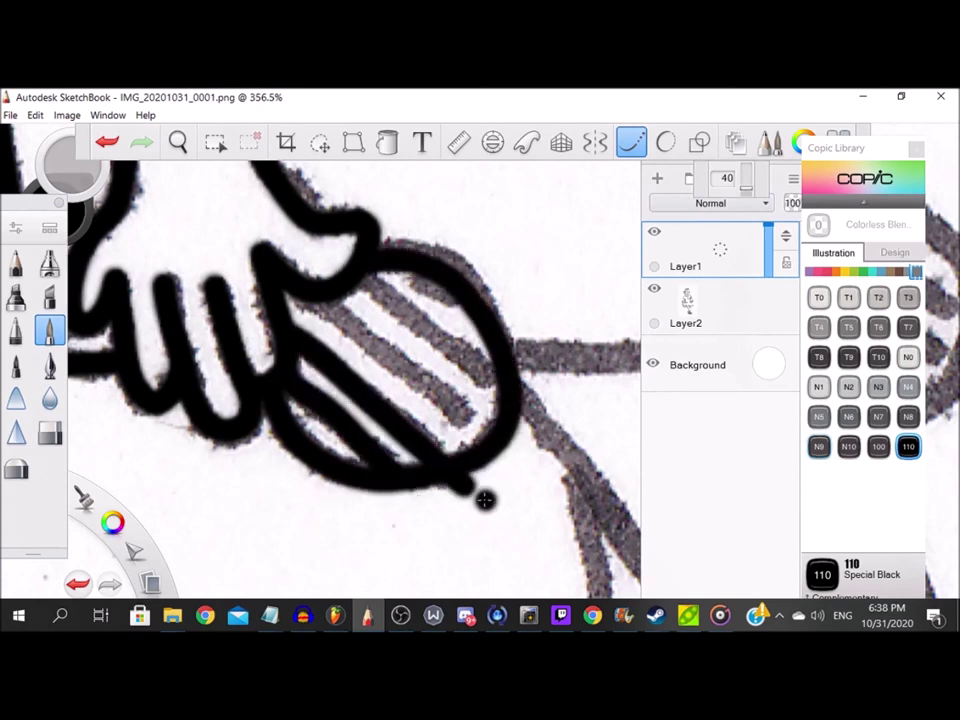
key("ctrl+z")
left_click_drag(297, 343, 445, 462)
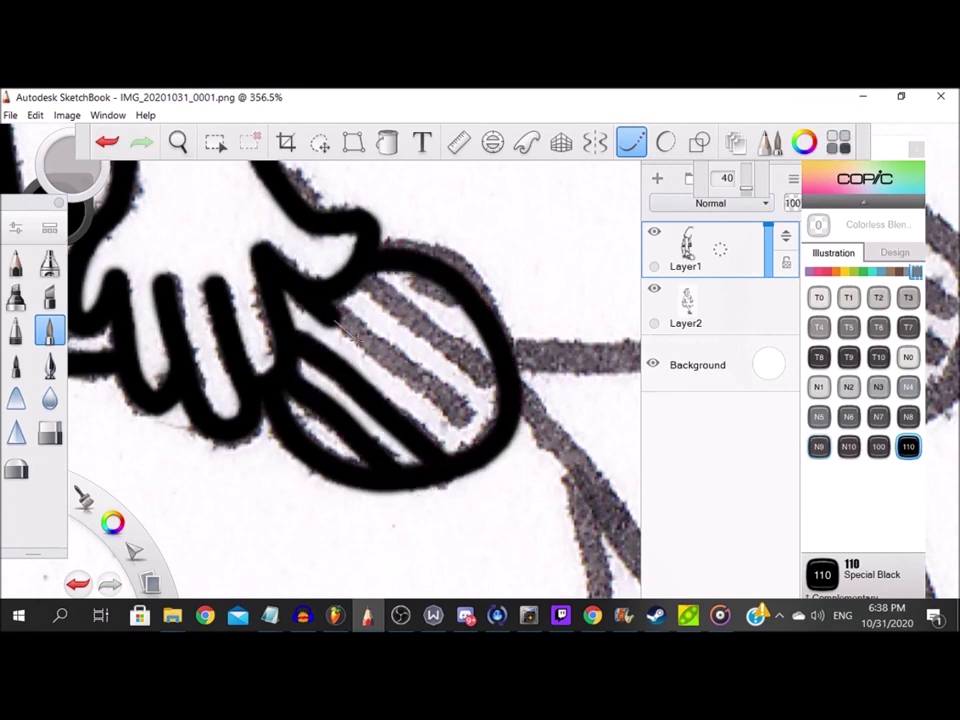
left_click_drag(238, 230, 495, 446)
left_click_drag(361, 273, 509, 393)
left_click_drag(432, 287, 503, 370)
Ink the box's bottom edge between the two wheels.
scroll(503, 368, "down", 5)
scroll(600, 370, "up", 5)
left_click_drag(198, 345, 455, 346)
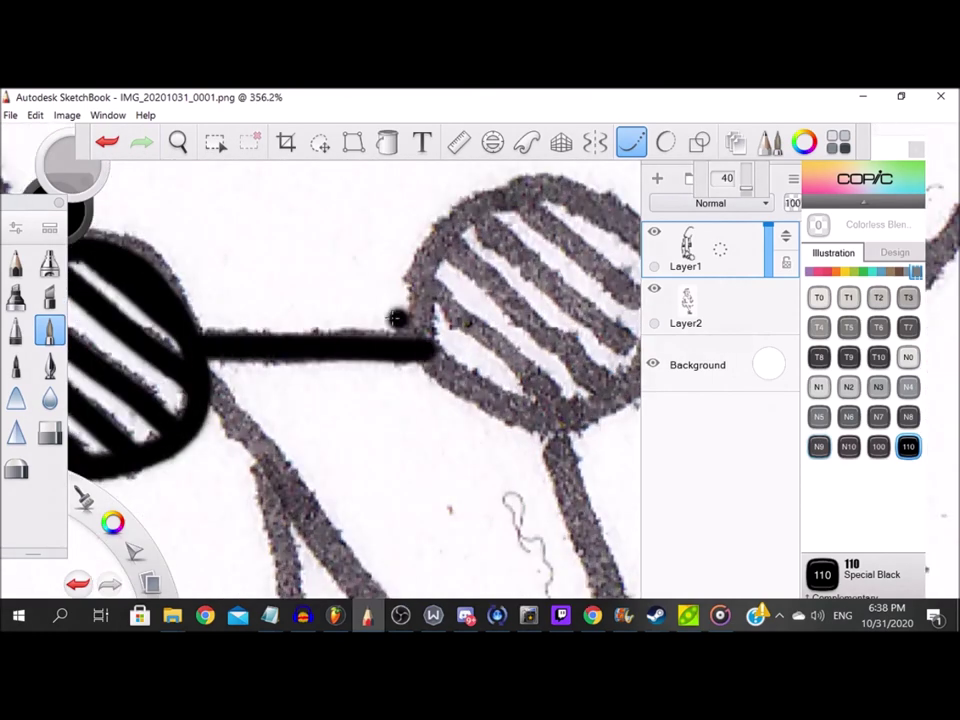
Ink the second wheel and fill it with diagonal hatch lines.
scroll(453, 345, "up", 2)
mouse_move(285, 268)
left_mouse_down()
mouse_move(200, 373)
mouse_move(200, 463)
mouse_move(253, 503)
mouse_move(372, 535)
mouse_move(440, 512)
mouse_move(481, 420)
mouse_move(440, 296)
mouse_move(320, 266)
mouse_move(276, 274)
mouse_move(357, 309)
mouse_move(474, 401)
left_mouse_up()
mouse_move(255, 295)
left_mouse_down()
mouse_move(426, 428)
mouse_move(465, 432)
left_mouse_up()
left_click_drag(262, 357, 452, 503)
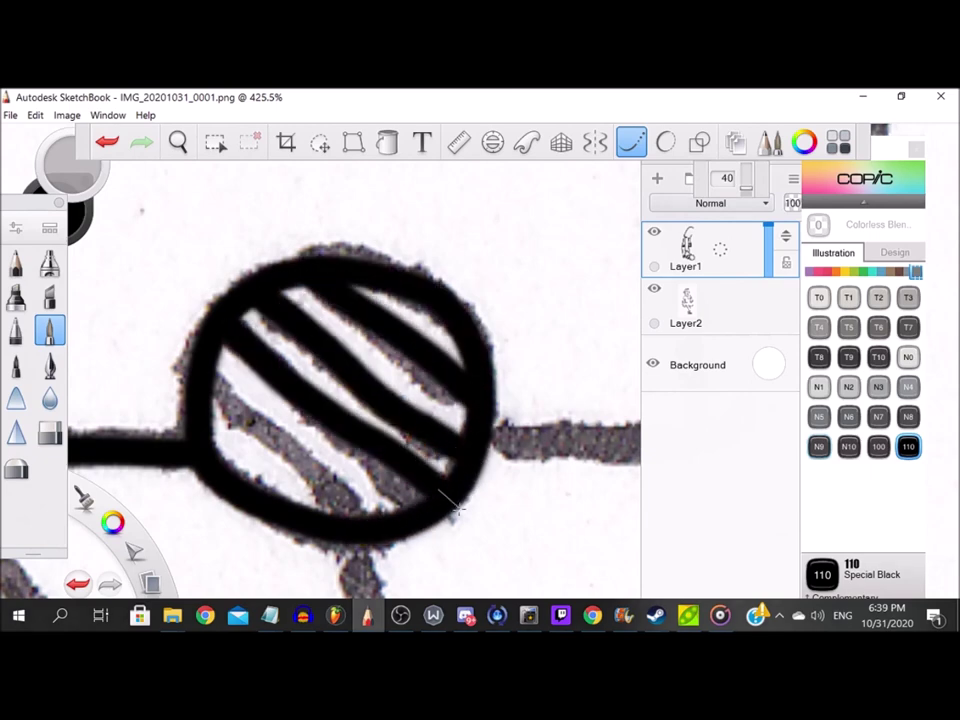
left_click_drag(250, 422, 362, 508)
scroll(332, 370, "down", 3)
Ink the box's bottom edge beyond the second wheel and the front panel's far vertical edge.
scroll(575, 414, "up", 4)
mouse_move(264, 408)
left_mouse_down()
mouse_move(474, 419)
mouse_move(526, 411)
left_mouse_up()
mouse_move(525, 408)
left_mouse_down()
mouse_move(497, 222)
mouse_move(464, 190)
mouse_move(513, 462)
mouse_move(519, 504)
left_mouse_up()
scroll(492, 352, "down", 7)
Ink the slanted lower edge and the outer vertical edge of the box's side panel.
scroll(498, 182, "up", 5)
scroll(498, 405, "down", 4)
scroll(565, 469, "up", 5)
mouse_move(618, 385)
left_mouse_down()
mouse_move(572, 449)
mouse_move(420, 578)
left_mouse_up()
scroll(450, 515, "down", 5)
scroll(549, 272, "up", 1)
left_click_drag(492, 256, 504, 464)
Ink the side panel's slanted top edge and the outline of the box opening below the far arm.
scroll(508, 257, "up", 5)
mouse_move(311, 467)
left_mouse_down()
mouse_move(396, 371)
mouse_move(525, 246)
left_mouse_up()
scroll(344, 325, "down", 2)
mouse_move(218, 240)
left_mouse_down()
mouse_move(430, 281)
mouse_move(550, 277)
left_mouse_up()
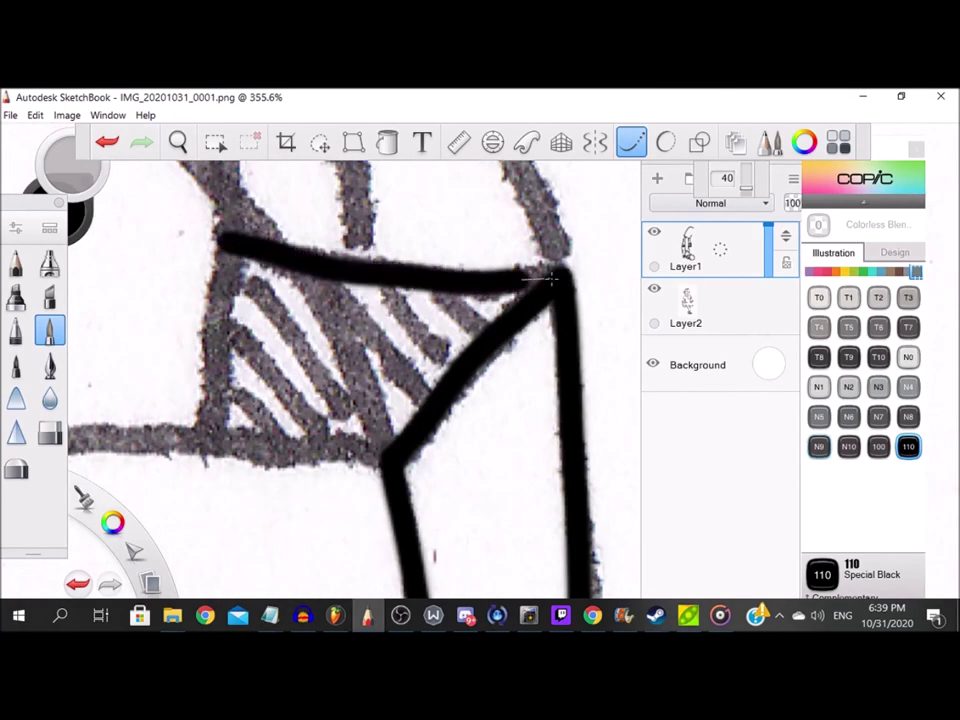
left_click_drag(227, 242, 205, 392)
left_click_drag(229, 437, 381, 450)
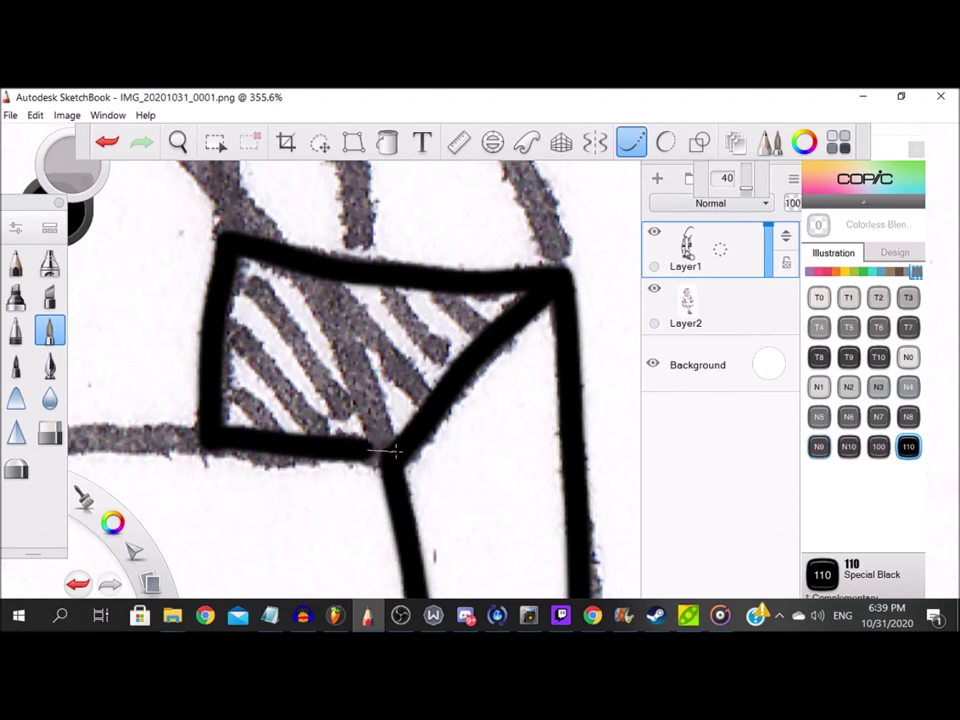
scroll(364, 369, "down", 2)
scroll(364, 369, "up", 3)
Fill the box opening below the far arm with diagonal hatch lines.
left_click_drag(200, 342, 346, 487)
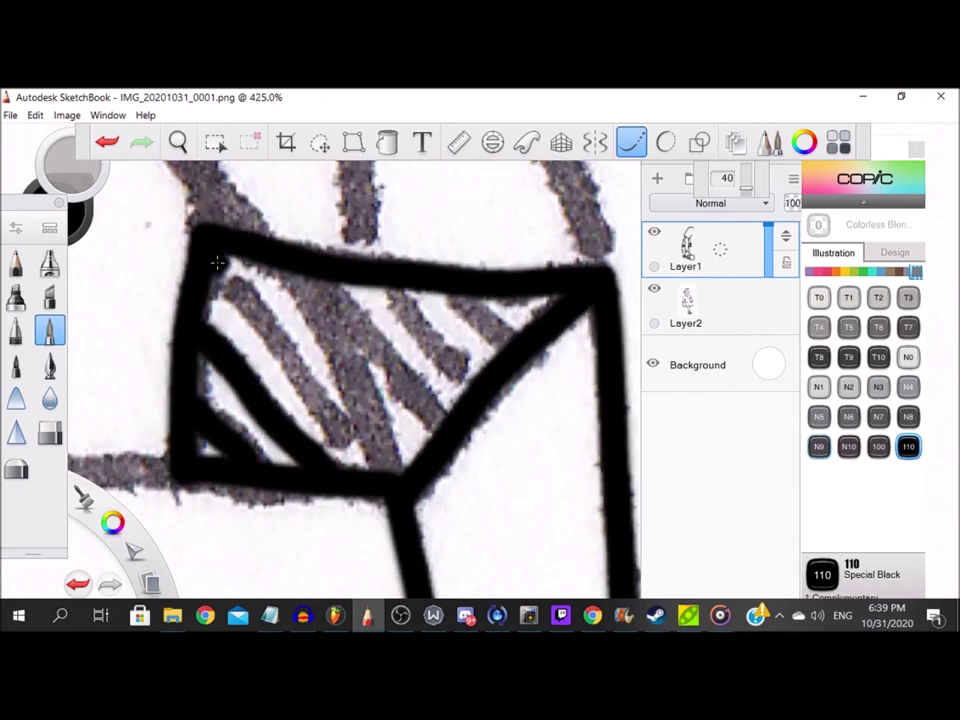
mouse_move(219, 263)
left_mouse_down()
mouse_move(316, 399)
mouse_move(389, 475)
left_mouse_up()
left_click_drag(340, 286, 457, 439)
left_click_drag(390, 289, 490, 405)
left_click_drag(448, 297, 515, 345)
scroll(311, 255, "down", 3)
Ink the diagonal line across the chest from the near shoulder down to the box opening.
scroll(290, 266, "up", 4)
mouse_move(287, 270)
left_mouse_down()
mouse_move(353, 337)
mouse_move(410, 513)
mouse_move(274, 267)
left_mouse_up()
scroll(376, 435, "down", 5)
scroll(274, 268, "up", 3)
left_click_drag(108, 150, 315, 331)
scroll(315, 331, "down", 4)
scroll(341, 317, "up", 2)
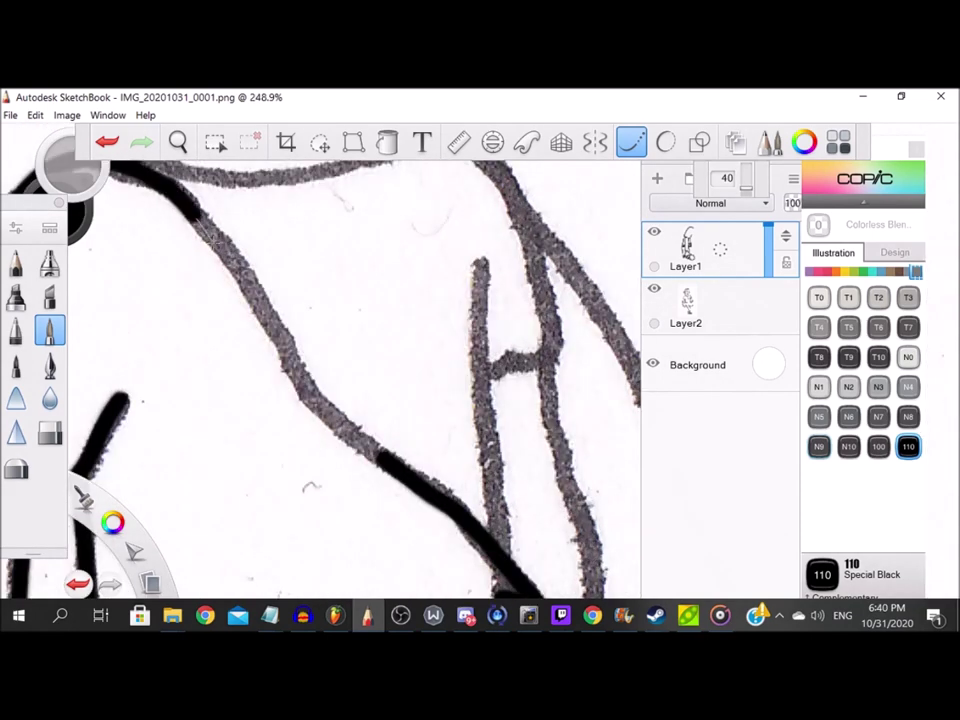
left_click_drag(212, 232, 284, 338)
Finish inking the diagonal chest line and ink the far sleeve's inner fold, cuff and shoulder edge.
left_click_drag(501, 387, 397, 366)
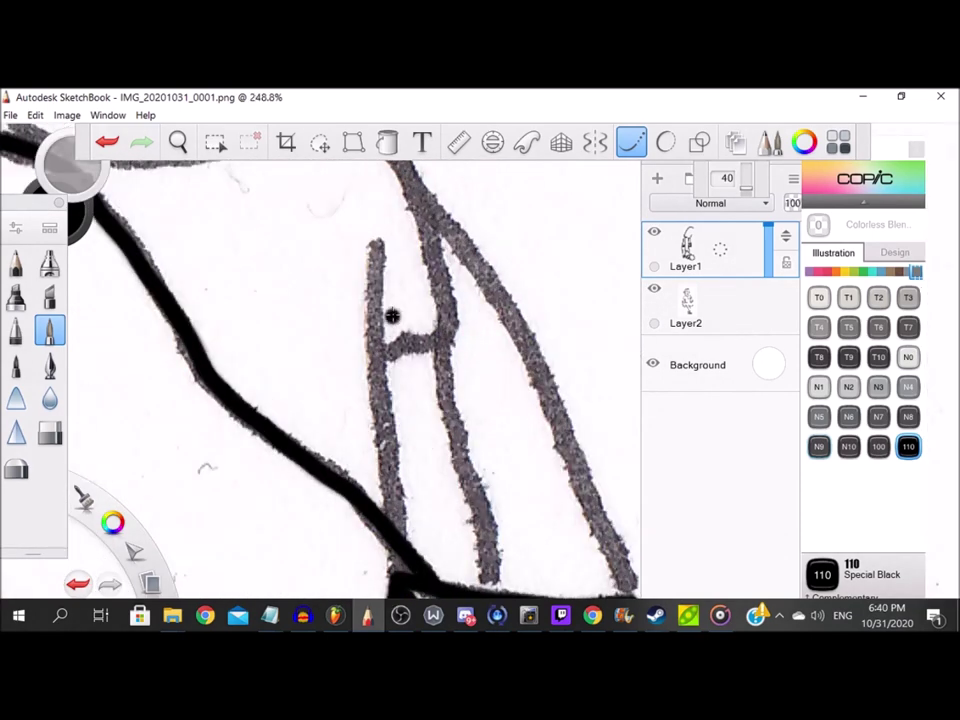
left_click_drag(373, 306, 392, 527)
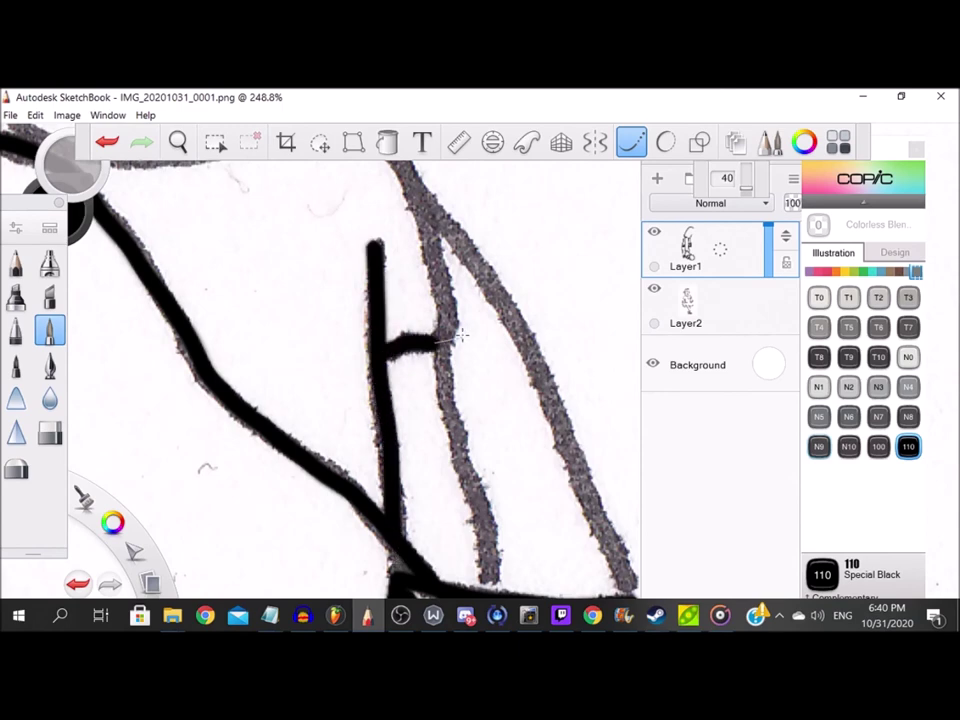
scroll(478, 450, "up", 5)
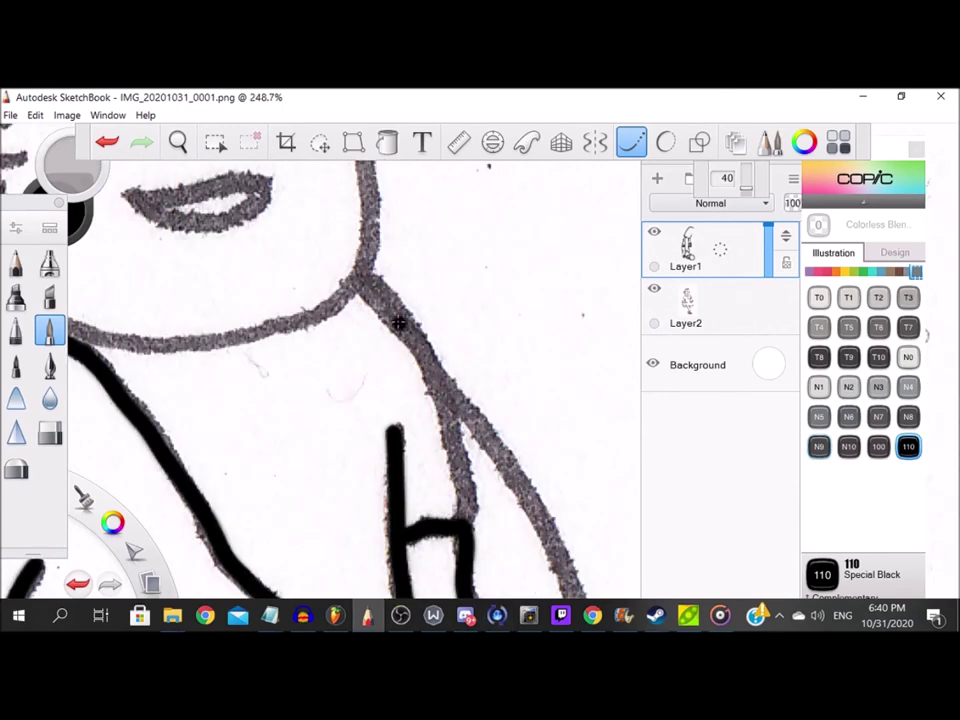
mouse_move(438, 384)
left_mouse_down()
mouse_move(463, 475)
mouse_move(465, 536)
left_mouse_up()
scroll(354, 380, "up", 2)
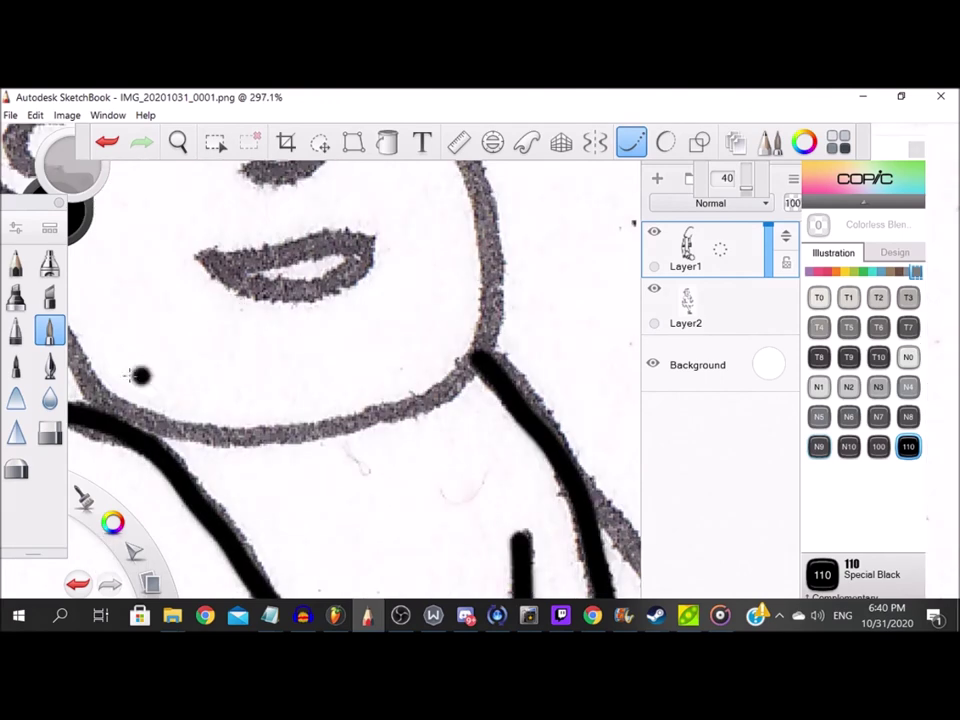
Ink the curved chin line running between the two shoulders.
mouse_move(190, 437)
left_mouse_down()
mouse_move(255, 443)
mouse_move(360, 423)
mouse_move(448, 391)
mouse_move(488, 350)
left_mouse_up()
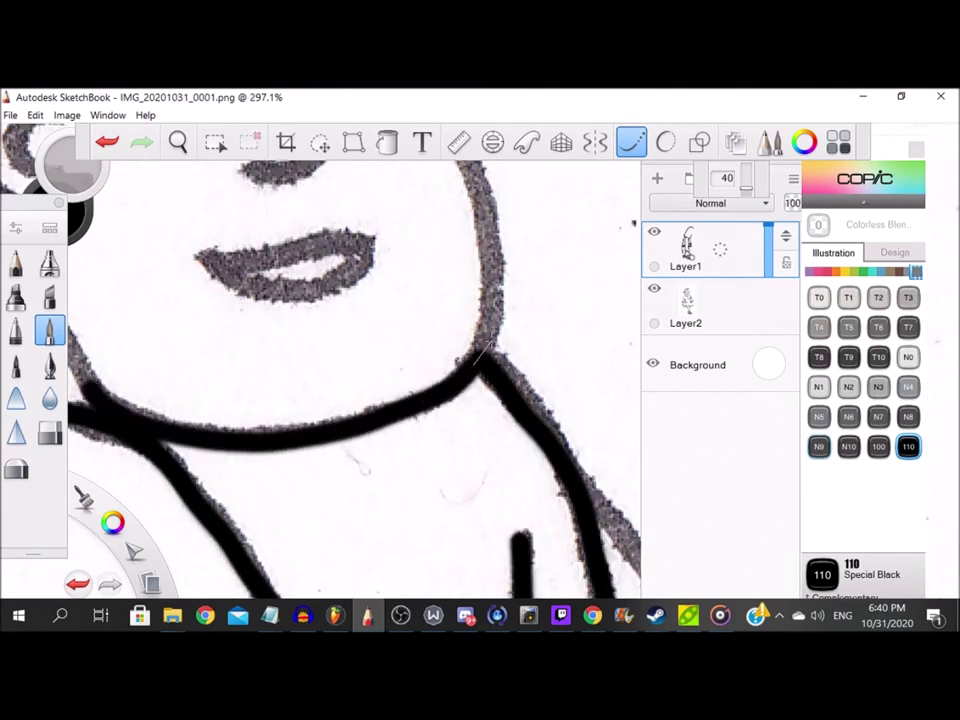
scroll(473, 375, "down", 10)
scroll(467, 515, "up", 9)
left_click_drag(210, 446, 565, 440)
Ink the outer line from the far shoulder down to the corner of the box.
scroll(521, 534, "down", 8)
scroll(551, 579, "up", 6)
scroll(551, 579, "up", 1)
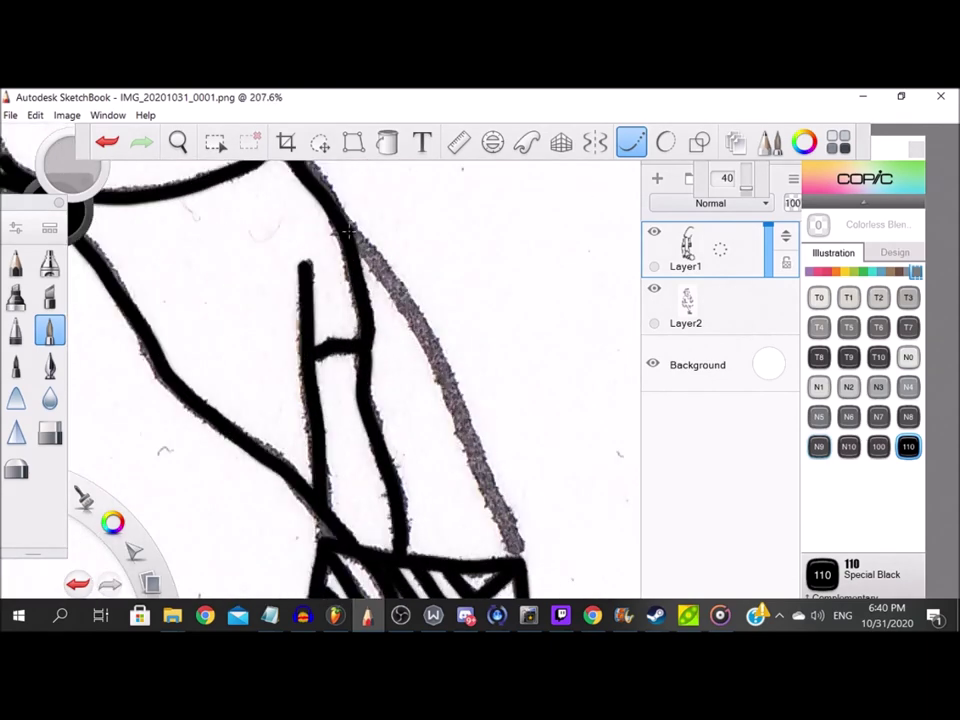
mouse_move(400, 292)
left_mouse_down()
mouse_move(446, 363)
mouse_move(472, 450)
left_mouse_up()
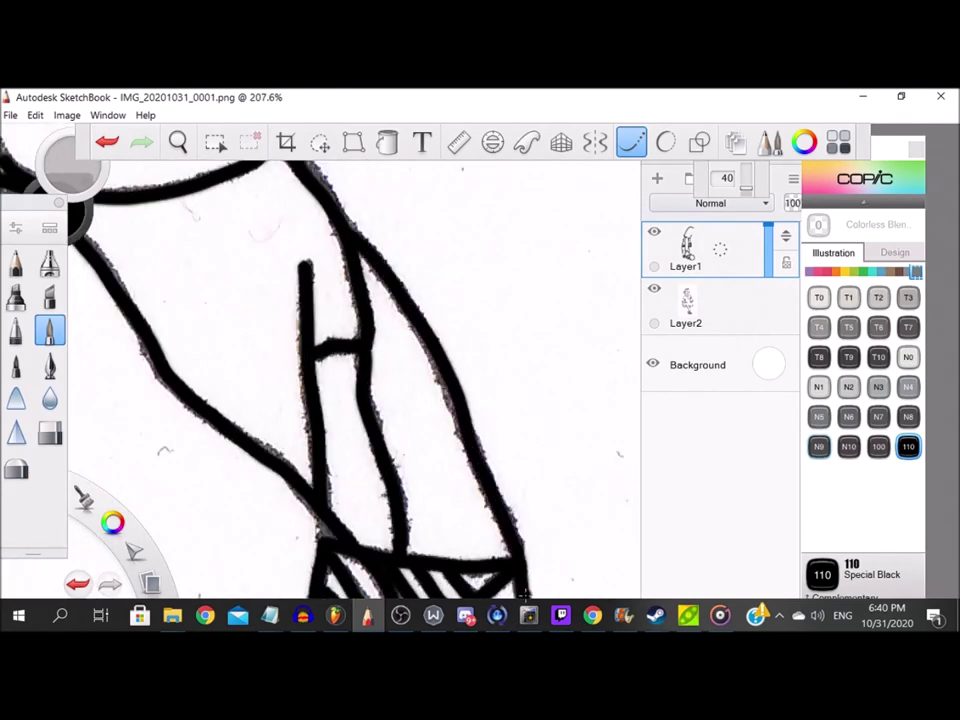
scroll(523, 589, "down", 7)
Ink the outlines and hems of both trouser legs below the box.
scroll(330, 450, "up", 7)
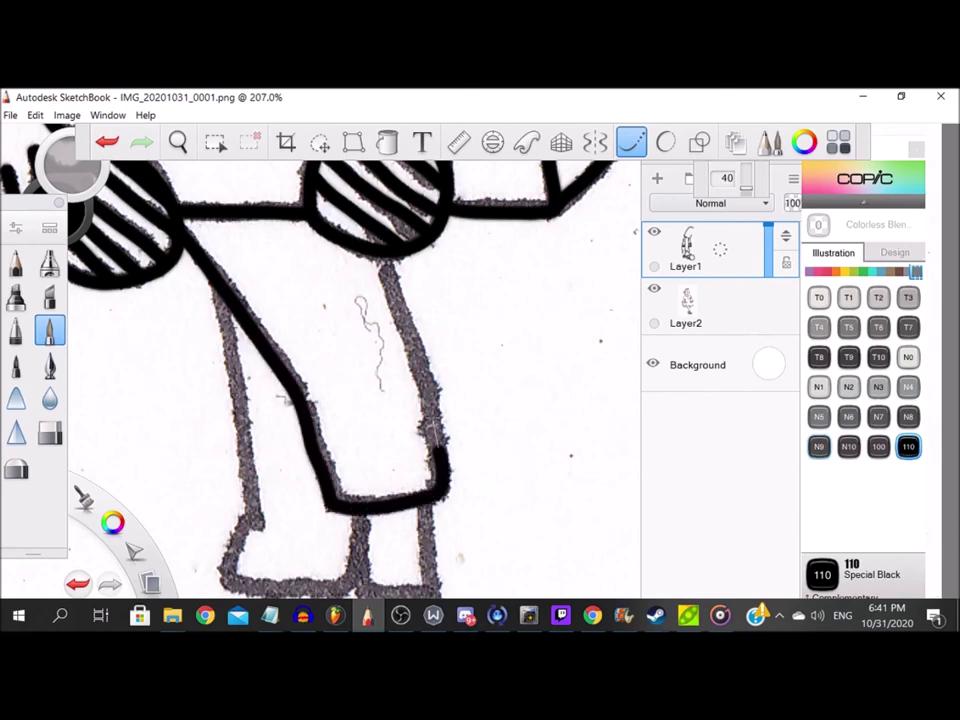
left_click_drag(434, 431, 379, 236)
scroll(317, 309, "down", 2)
scroll(317, 309, "up", 1)
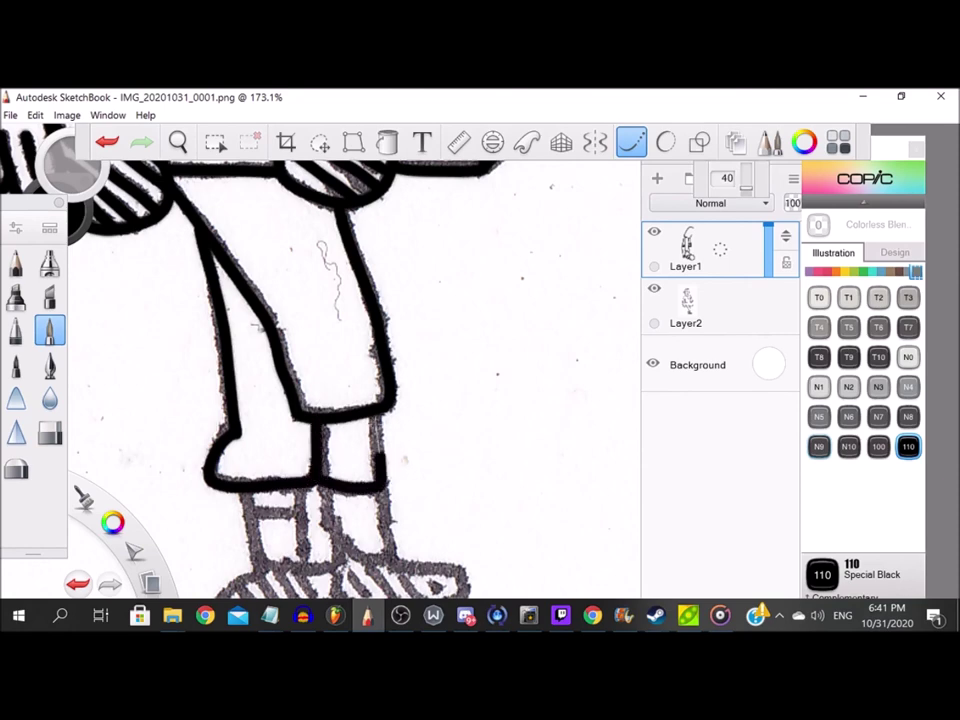
Ink both ankles beneath the trouser hems, including the horizontal sock line.
scroll(355, 489, "down", 3)
scroll(355, 489, "up", 5)
mouse_move(277, 367)
left_mouse_down()
mouse_move(333, 498)
mouse_move(374, 396)
left_mouse_up()
left_click_drag(147, 408, 256, 408)
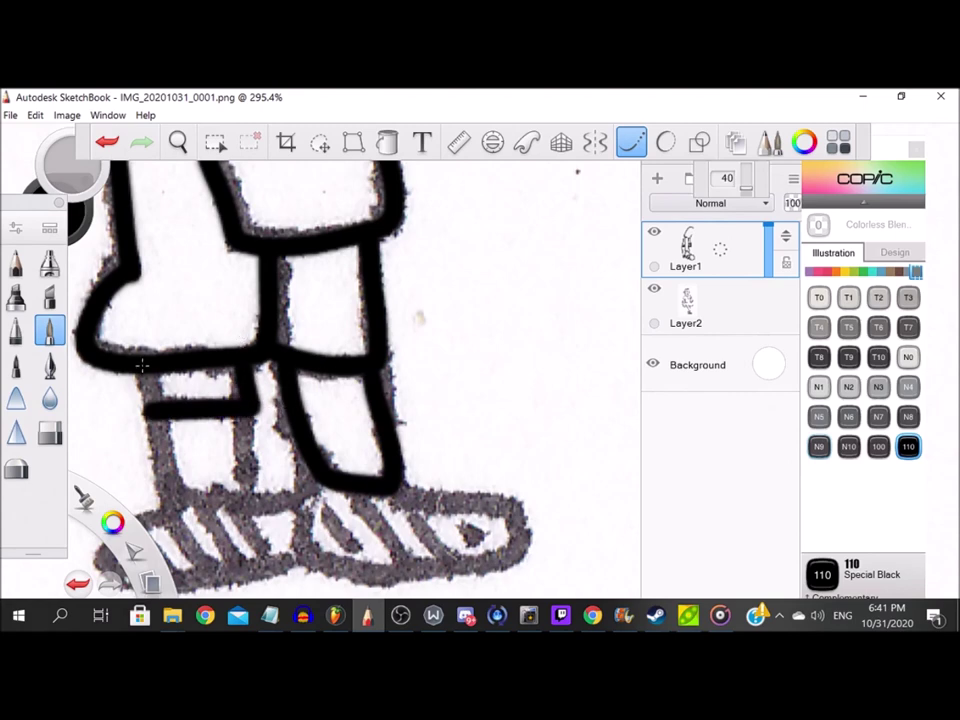
left_click_drag(142, 366, 172, 524)
Ink the outlines of both shoes.
scroll(236, 384, "down", 3)
scroll(190, 480, "up", 4)
mouse_move(225, 408)
left_mouse_down()
mouse_move(150, 517)
mouse_move(325, 493)
mouse_move(368, 461)
mouse_move(303, 409)
left_mouse_up()
mouse_move(393, 398)
left_mouse_down()
mouse_move(420, 490)
mouse_move(639, 456)
mouse_move(456, 392)
left_mouse_up()
Fill both shoes with thick diagonal hatch stripes.
left_click_drag(221, 430, 262, 506)
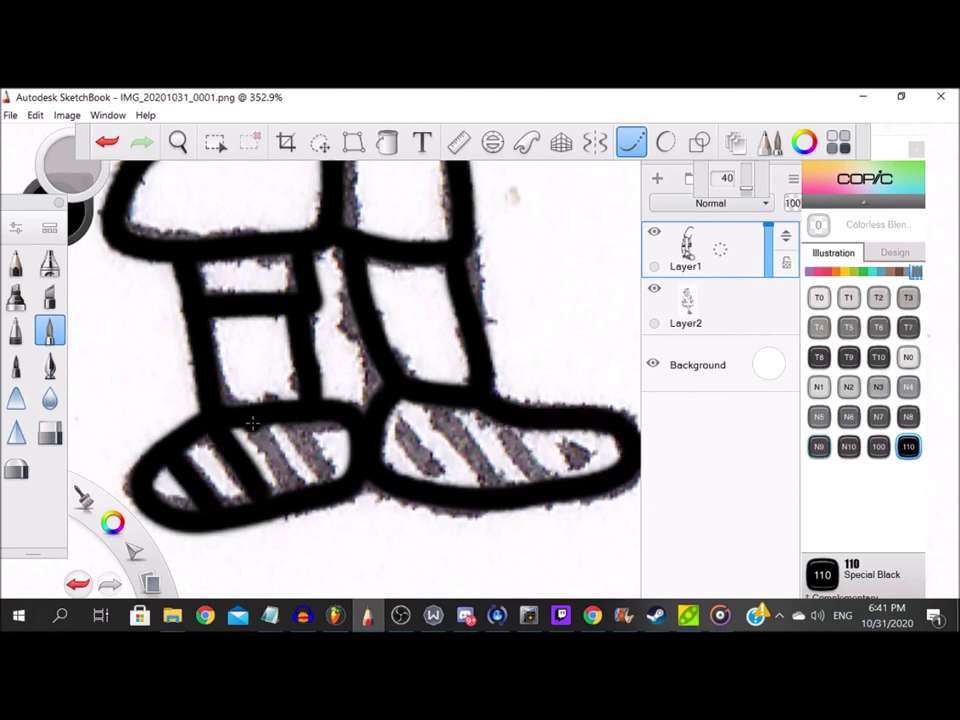
left_click_drag(253, 433, 298, 522)
left_click_drag(294, 420, 338, 488)
left_click_drag(396, 408, 446, 499)
left_click_drag(440, 408, 498, 476)
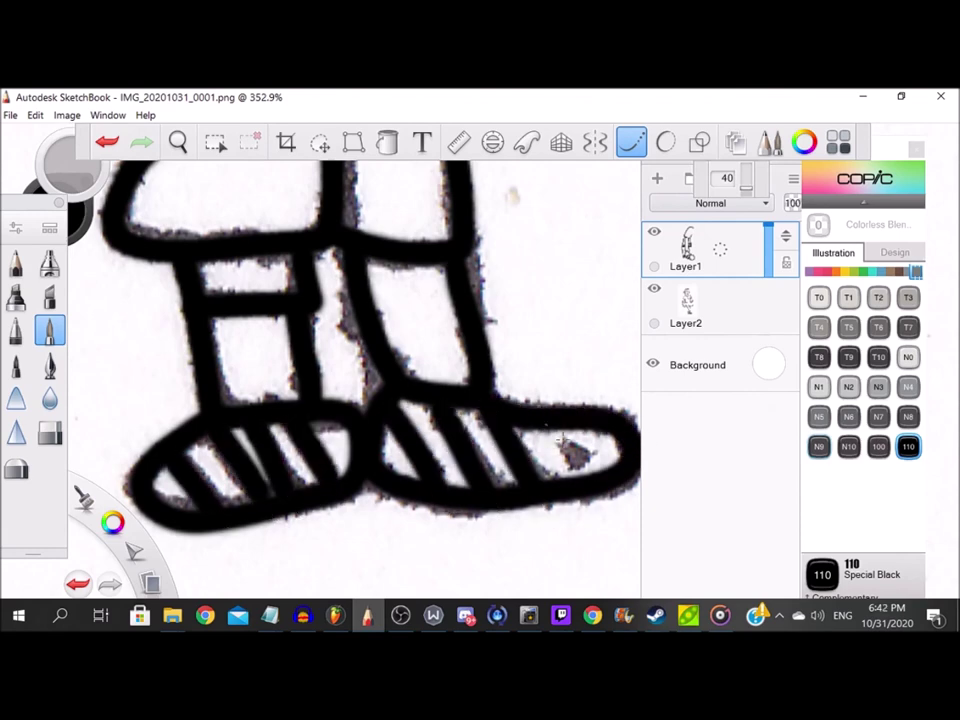
Ink the ear's outline and the small curve inside it.
scroll(365, 435, "down", 19)
scroll(320, 362, "up", 15)
left_click_drag(310, 446, 308, 494)
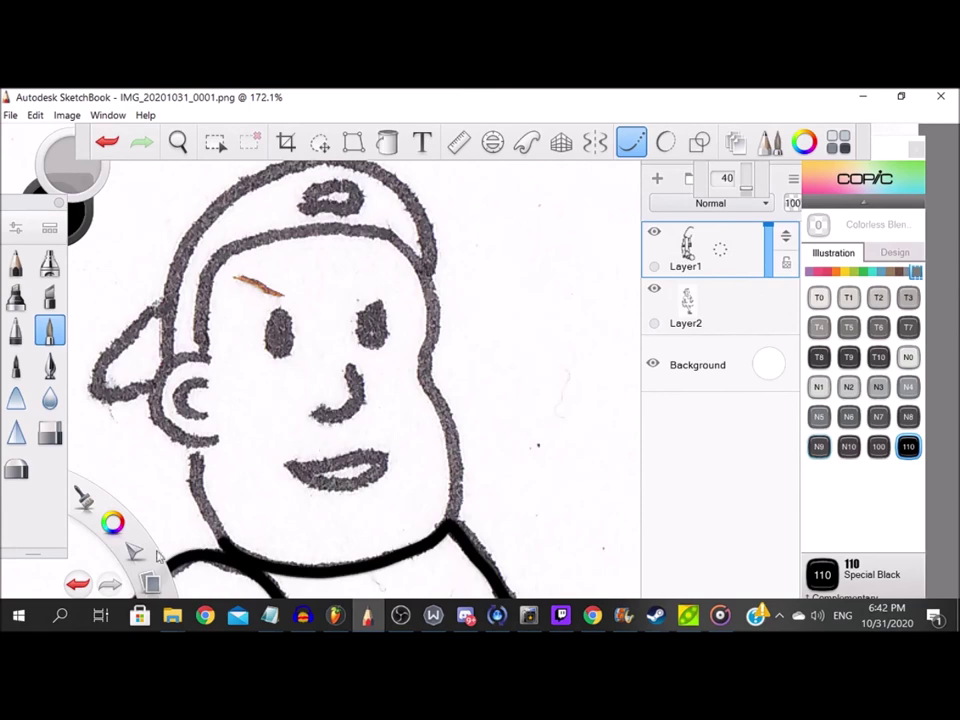
scroll(181, 426, "up", 4)
mouse_move(345, 333)
left_mouse_down()
mouse_move(272, 337)
mouse_move(241, 401)
mouse_move(263, 483)
mouse_move(362, 505)
left_mouse_up()
mouse_move(340, 382)
left_mouse_down()
mouse_move(275, 415)
mouse_move(338, 452)
left_mouse_up()
scroll(432, 225, "down", 1)
Ink the outline of the face together with the cap's forehead edge and rounded crown.
left_click_drag(440, 215, 393, 370)
mouse_move(425, 277)
left_mouse_down()
mouse_move(295, 395)
mouse_move(295, 508)
left_mouse_up()
left_click_drag(505, 300, 230, 301)
left_click_drag(235, 275, 232, 275)
mouse_move(308, 273)
left_mouse_down()
mouse_move(400, 351)
mouse_move(402, 496)
mouse_move(427, 560)
left_mouse_up()
scroll(341, 264, "down", 4)
scroll(408, 528, "up", 4)
mouse_move(359, 284)
left_mouse_down()
mouse_move(388, 405)
mouse_move(380, 482)
left_mouse_up()
scroll(380, 482, "down", 3)
scroll(257, 251, "up", 1)
left_click_drag(257, 251, 268, 287)
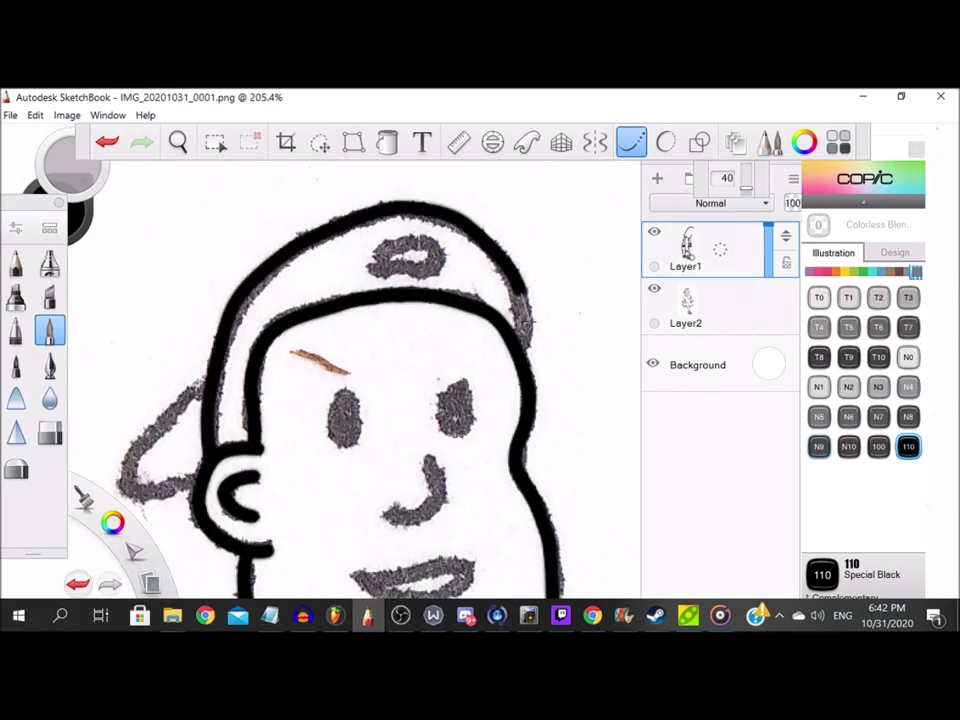
Ink the small oval detail on the cap's front and the brim sticking out behind the ear.
scroll(396, 233, "up", 3)
mouse_move(349, 347)
left_mouse_down()
mouse_move(521, 332)
mouse_move(343, 343)
left_mouse_up()
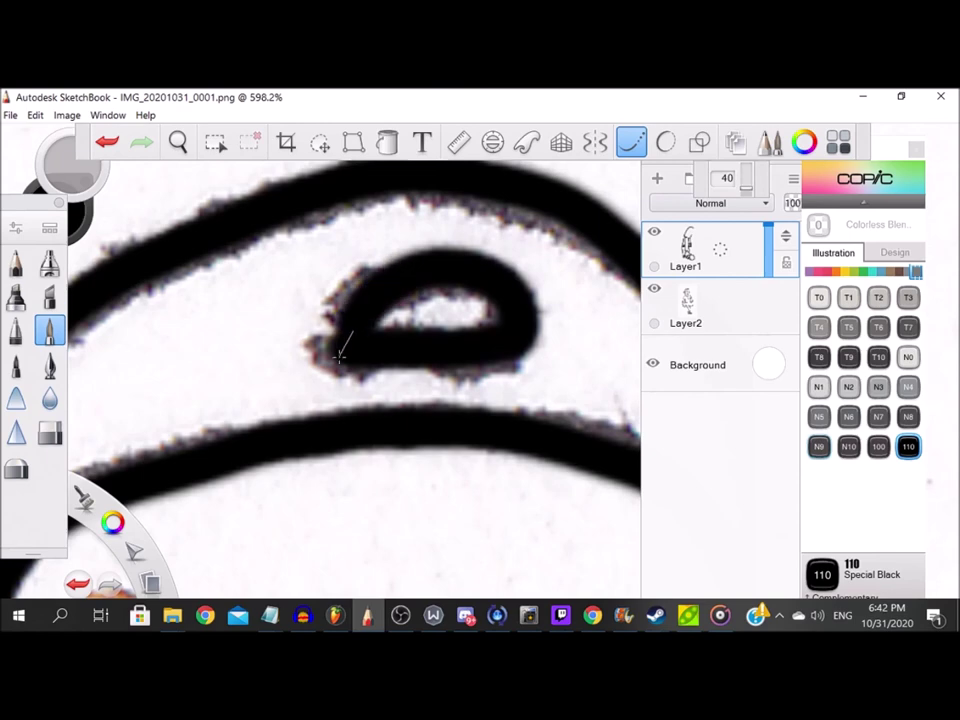
scroll(343, 343, "down", 4)
scroll(325, 414, "up", 3)
mouse_move(396, 414)
left_mouse_down()
mouse_move(268, 446)
mouse_move(343, 279)
mouse_move(441, 204)
left_mouse_up()
Ink both eyes as solid black ovals.
scroll(441, 204, "down", 2)
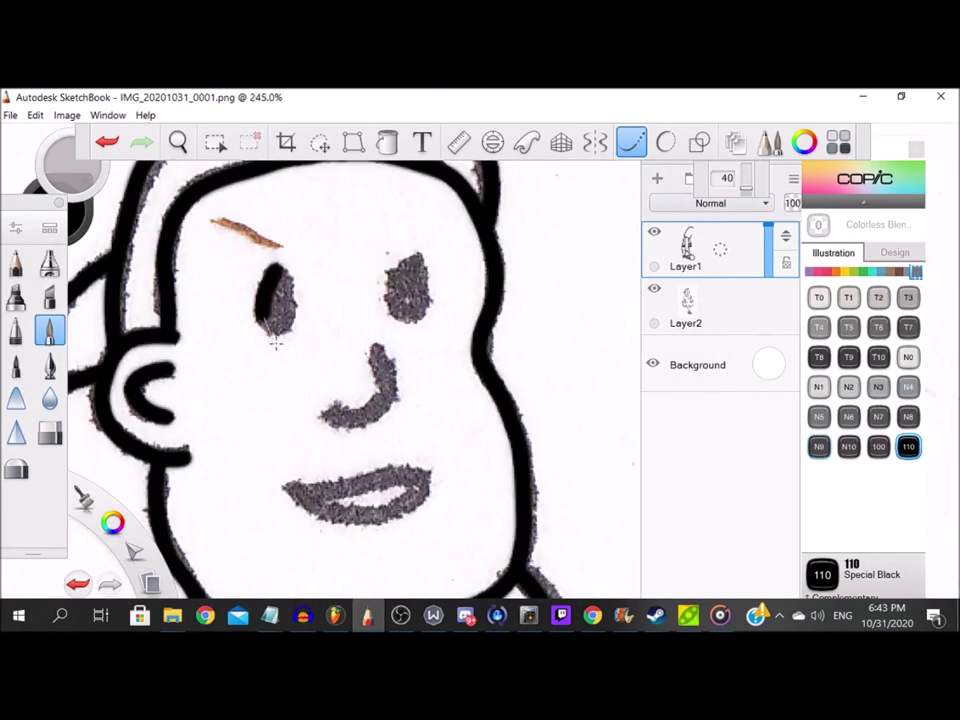
scroll(416, 258, "up", 3)
mouse_move(411, 254)
left_mouse_down()
mouse_move(414, 352)
mouse_move(403, 343)
left_mouse_up()
Ink the curved nose and the upper and lower edges of the mouth.
scroll(390, 316, "down", 2)
left_click_drag(318, 372, 370, 373)
left_click_drag(272, 458, 443, 441)
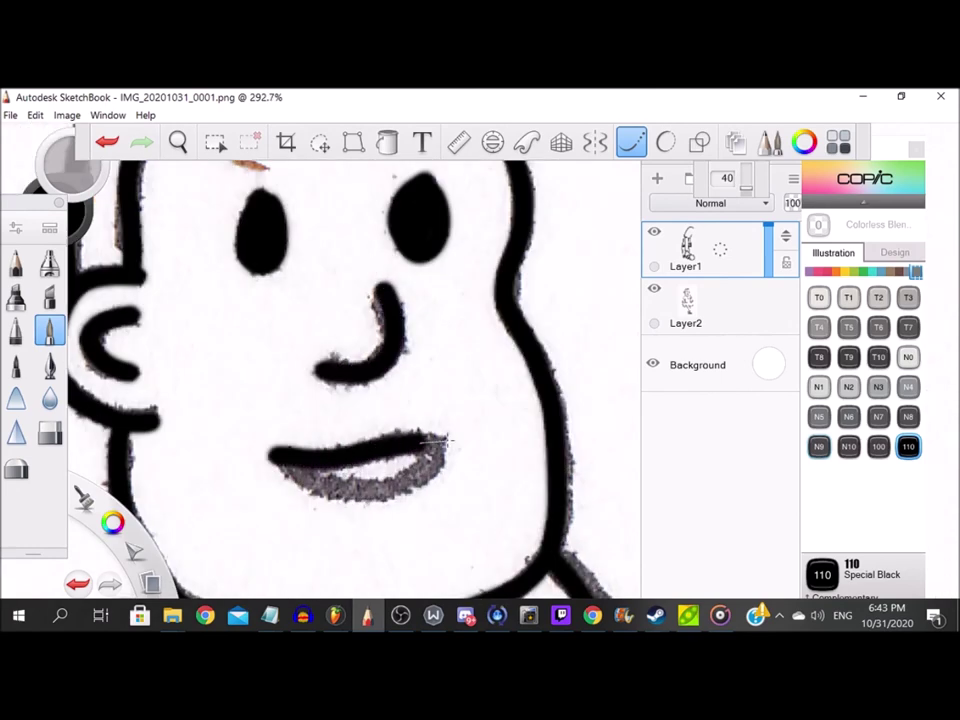
left_click_drag(298, 460, 420, 478)
Hide Layer2 with the scanned drawing and check the linework with the background switched off and back on.
scroll(443, 425, "down", 8)
scroll(443, 425, "up", 2)
left_click(654, 289)
left_click(653, 364)
left_click(654, 364)
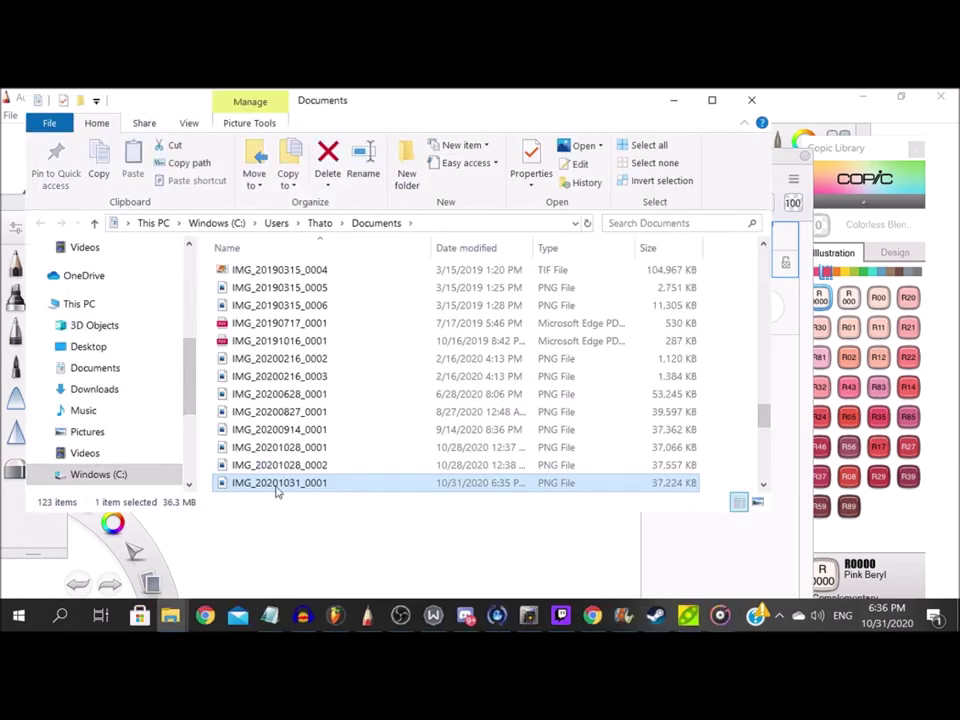
Open the scan IMG_20201031_0001 from the Documents folder in SketchBook.
right_click(279, 486)
mouse_move(450, 455)
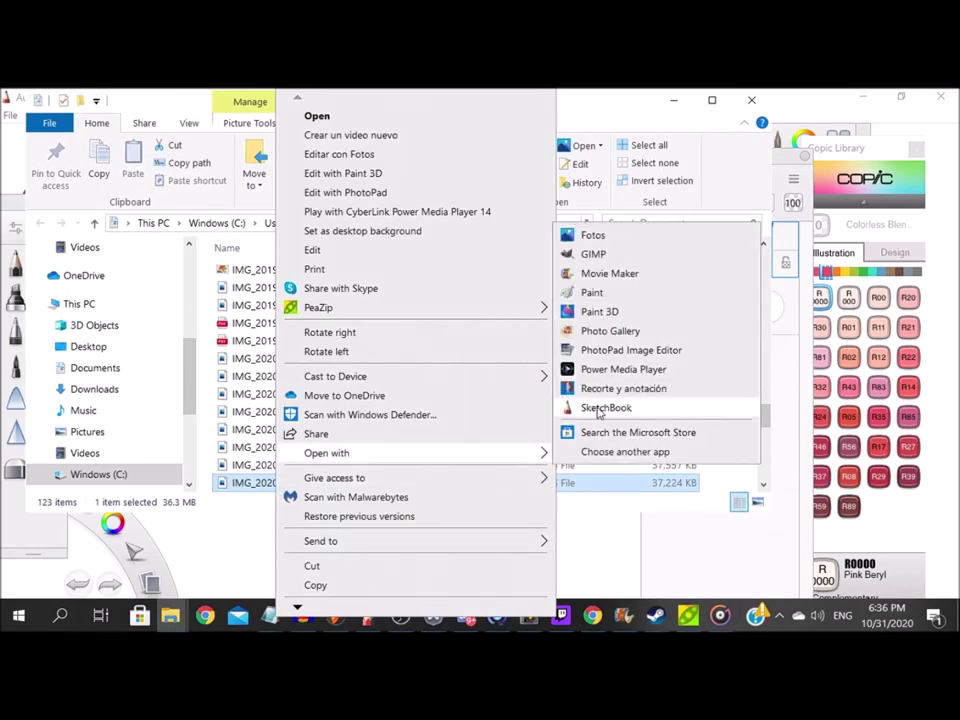
left_click(600, 407)
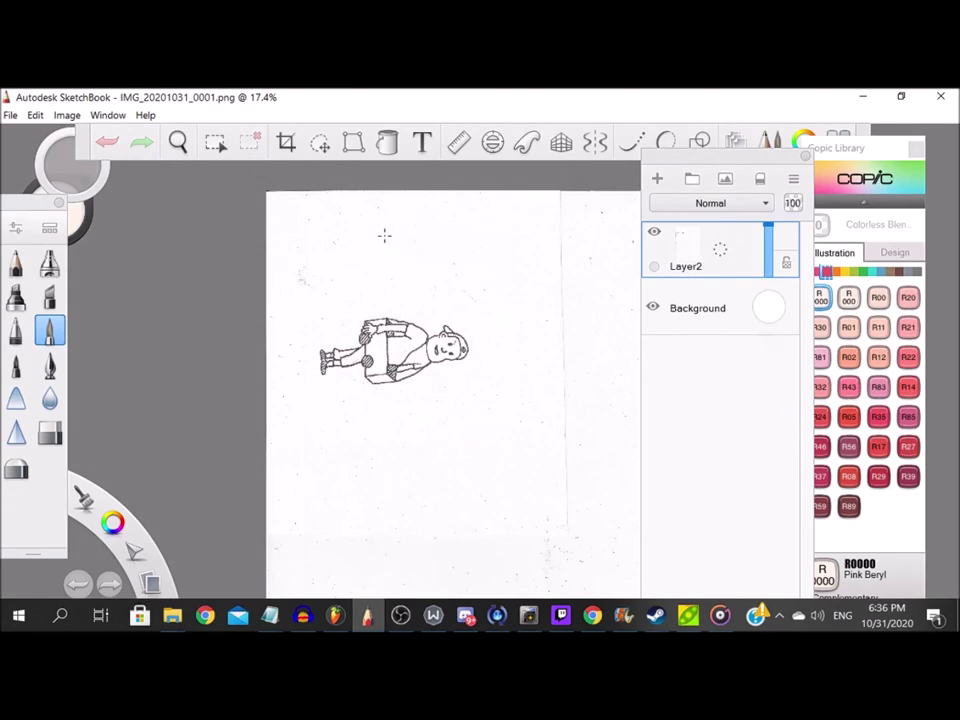
Crop the canvas to the figure and rotate the image clockwise three times so the man stands upright.
left_click(838, 179)
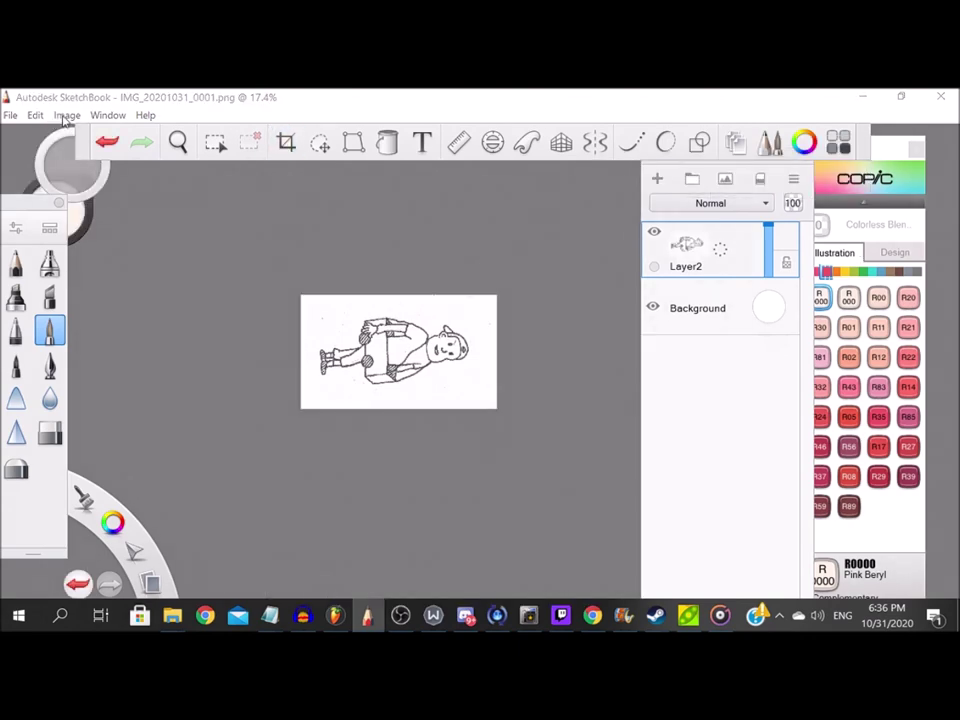
left_click(66, 116)
left_click(88, 240)
left_click(66, 115)
left_click(114, 242)
left_click(66, 115)
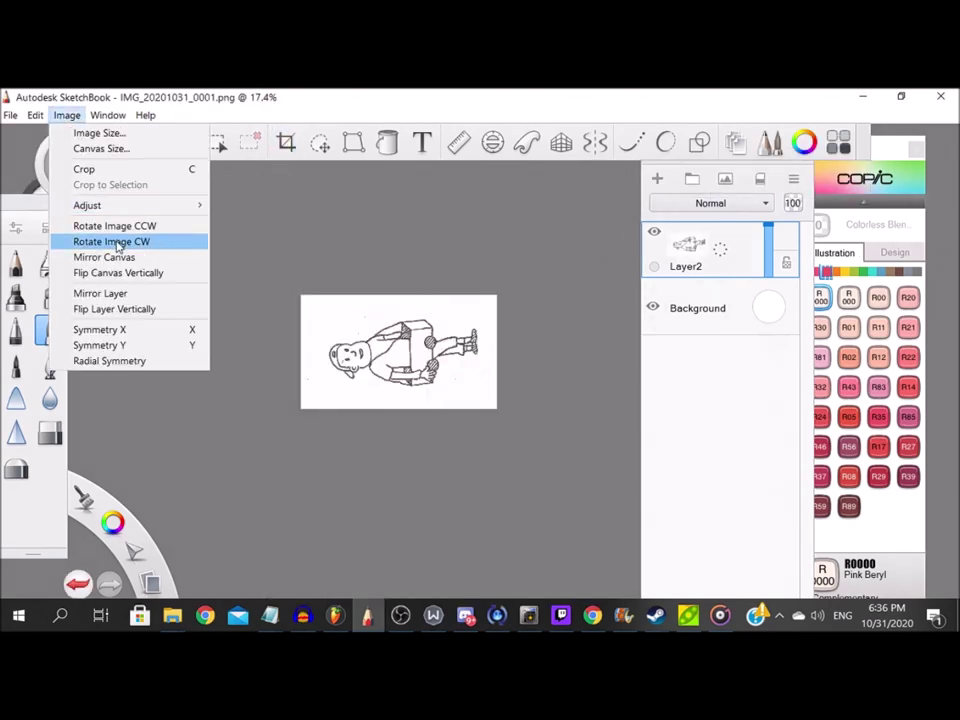
left_click(114, 242)
Add a new layer above the scan and turn on stroke stabilization for the brush.
scroll(300, 260, "up", 4)
left_click(657, 178)
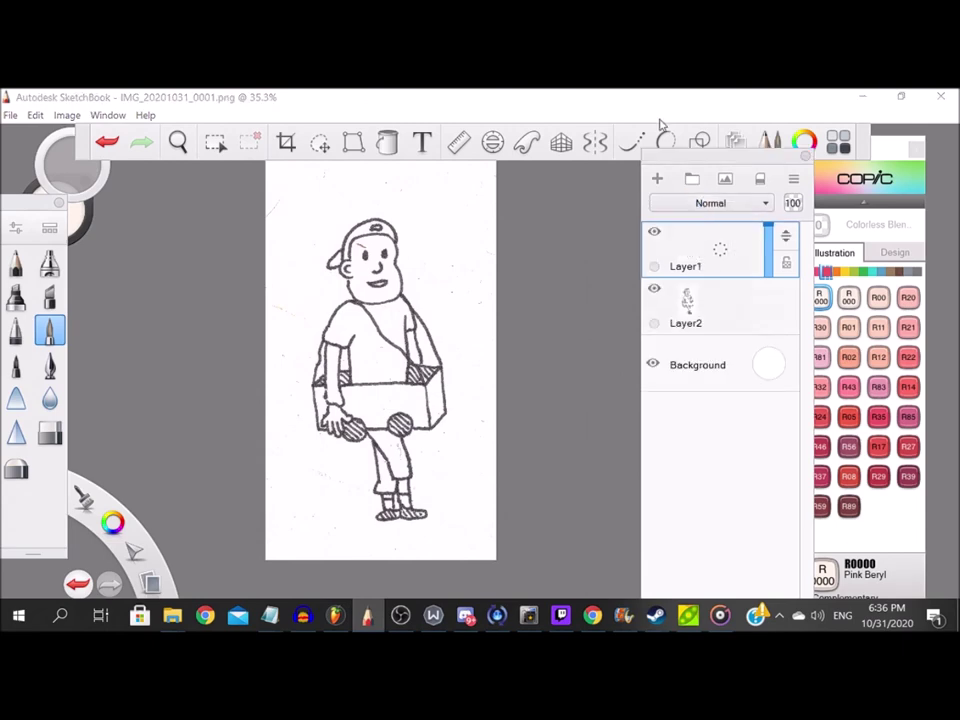
left_click(631, 141)
left_click(666, 175)
Set the brush colour to Copic 110 Special Black.
scroll(307, 342, "up", 11)
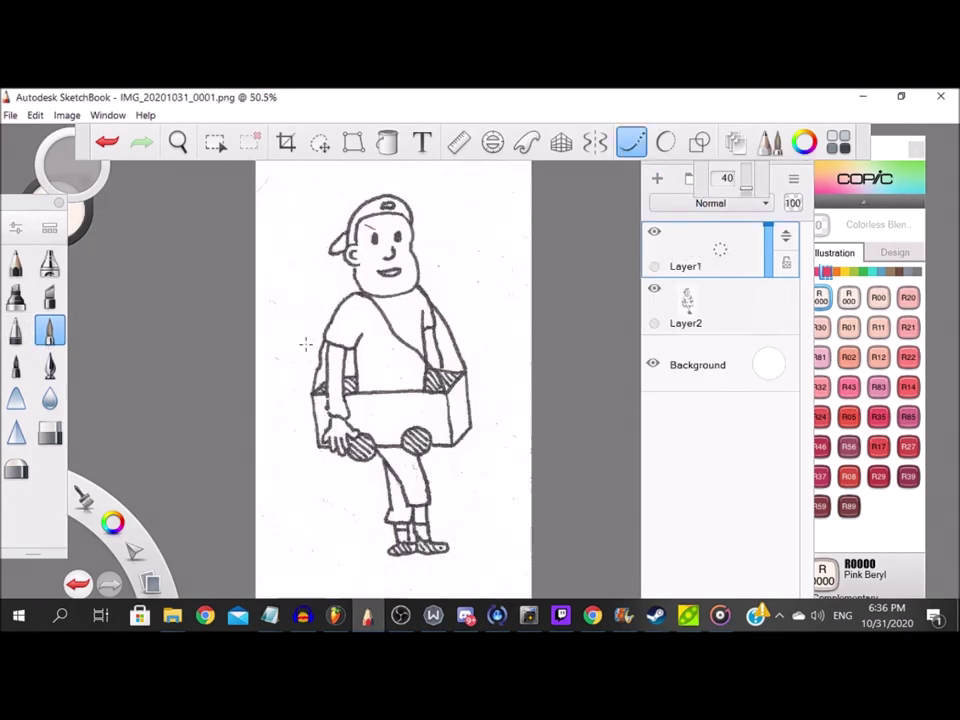
left_click(915, 272)
left_click(908, 447)
Ink the near shoulder, the sleeve's outer edge and the sleeve hem.
scroll(379, 301, "down", 4)
scroll(378, 295, "up", 3)
mouse_move(510, 283)
left_mouse_down()
mouse_move(398, 257)
mouse_move(289, 386)
left_mouse_up()
left_click_drag(234, 495, 362, 583)
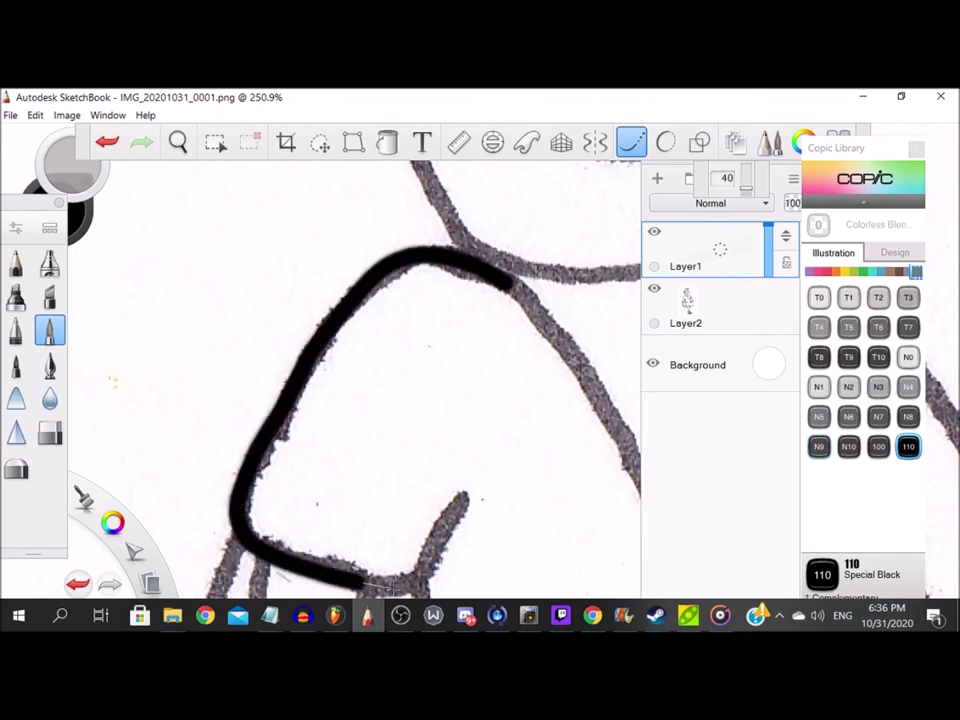
Ink both sides of the near forearm and the wavy wrist line.
scroll(460, 490, "down", 5)
scroll(354, 321, "up", 4)
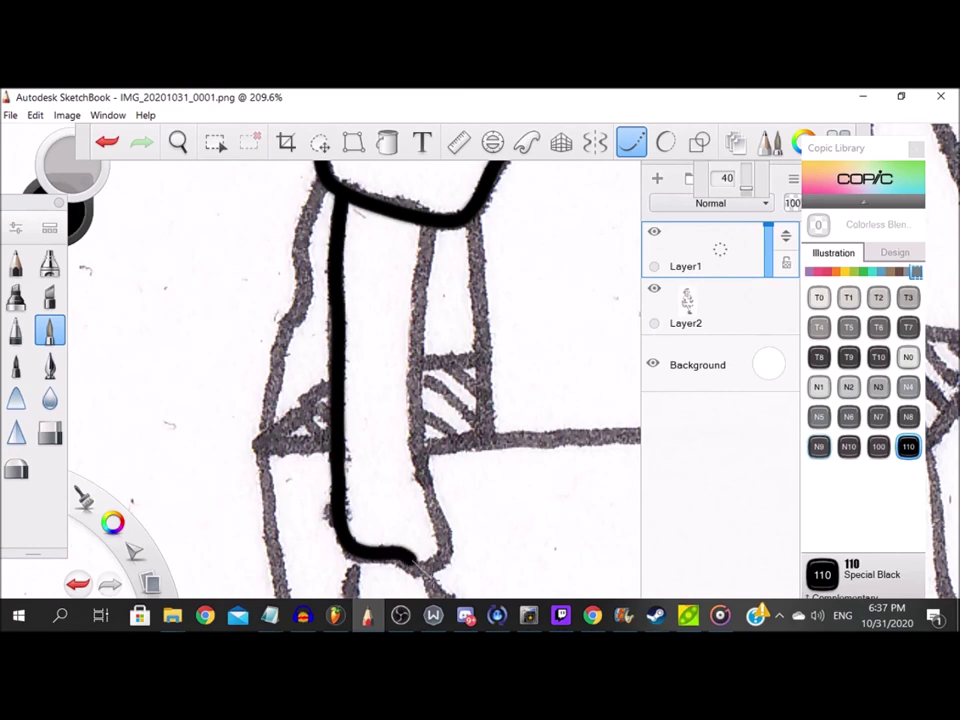
left_click_drag(440, 505, 429, 199)
Ink the near hand with its fingers and thumb below the wrist.
scroll(360, 343, "up", 2)
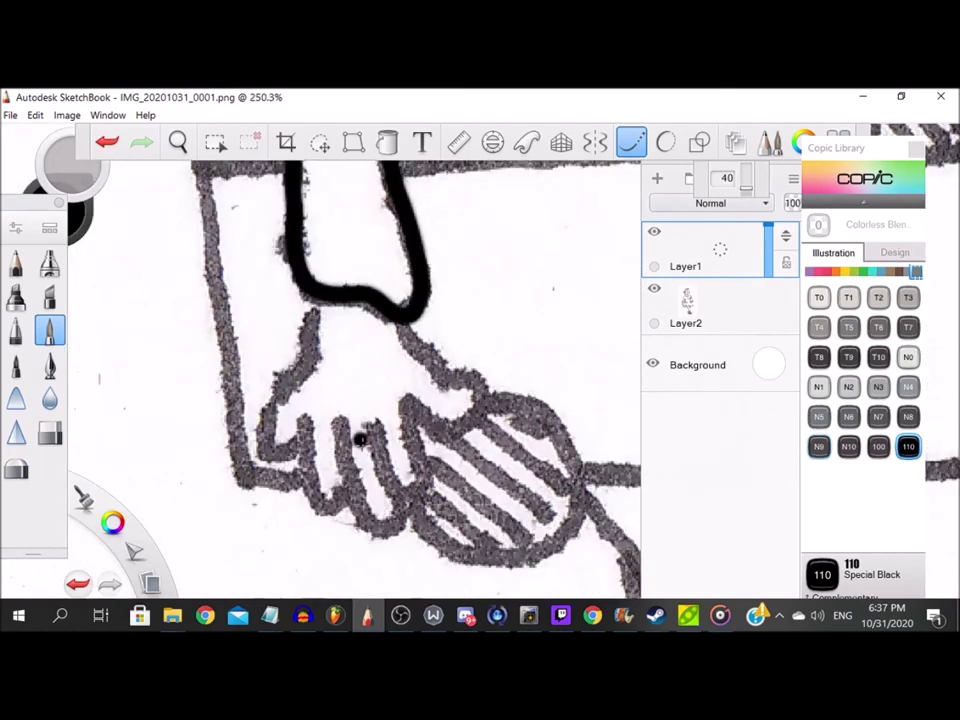
mouse_move(299, 285)
left_mouse_down()
mouse_move(258, 385)
mouse_move(318, 512)
mouse_move(325, 380)
left_mouse_up()
mouse_move(378, 538)
left_mouse_down()
mouse_move(394, 541)
mouse_move(406, 498)
left_mouse_up()
left_click_drag(418, 396, 415, 389)
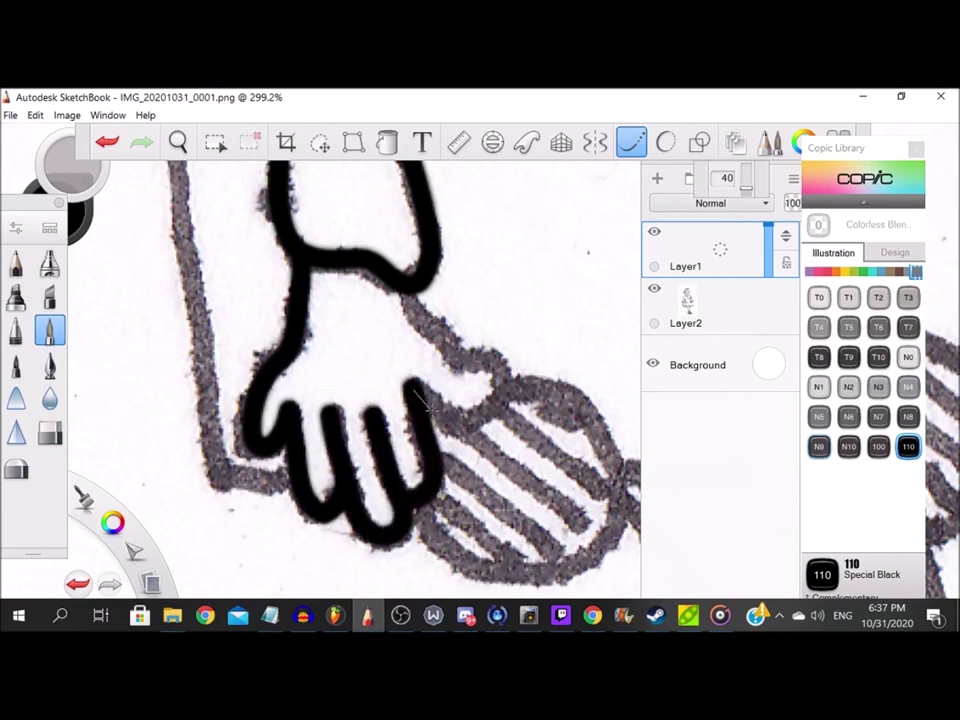
left_click_drag(490, 360, 403, 270)
Ink the outer line from the near sleeve down the box's side and the hatched triangular opening beside the forearm.
scroll(404, 385, "down", 9)
scroll(382, 255, "up", 4)
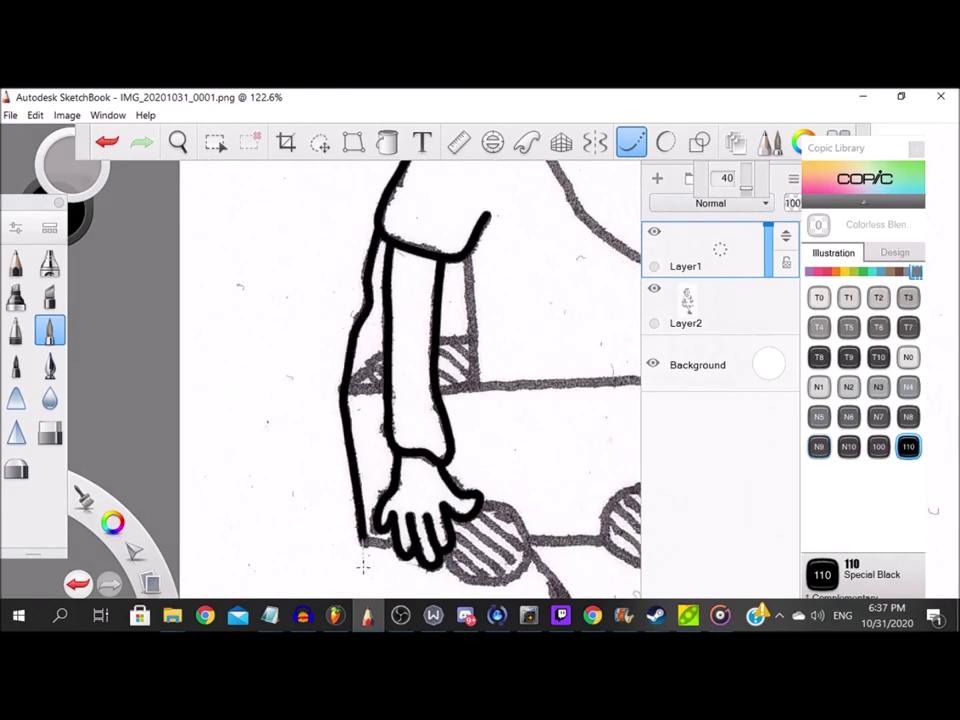
scroll(367, 360, "up", 5)
left_click_drag(265, 486, 450, 472)
mouse_move(348, 439)
left_mouse_down()
mouse_move(415, 378)
mouse_move(394, 408)
left_mouse_up()
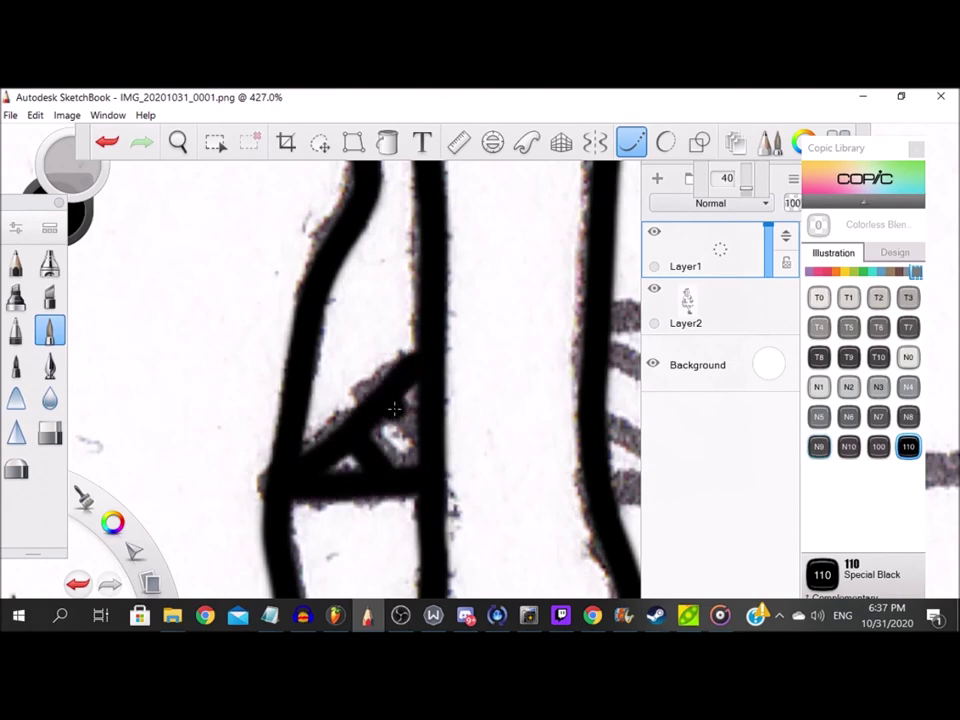
Ink and hatch the box opening between the near forearm and torso, and ink the torso line under the sleeve.
scroll(410, 440, "down", 1)
scroll(386, 403, "up", 1)
mouse_move(343, 343)
left_mouse_down()
mouse_move(463, 332)
mouse_move(460, 490)
mouse_move(326, 524)
left_mouse_up()
left_click_drag(330, 449, 429, 518)
left_click_drag(336, 375, 472, 520)
scroll(382, 350, "down", 6)
scroll(390, 400, "up", 4)
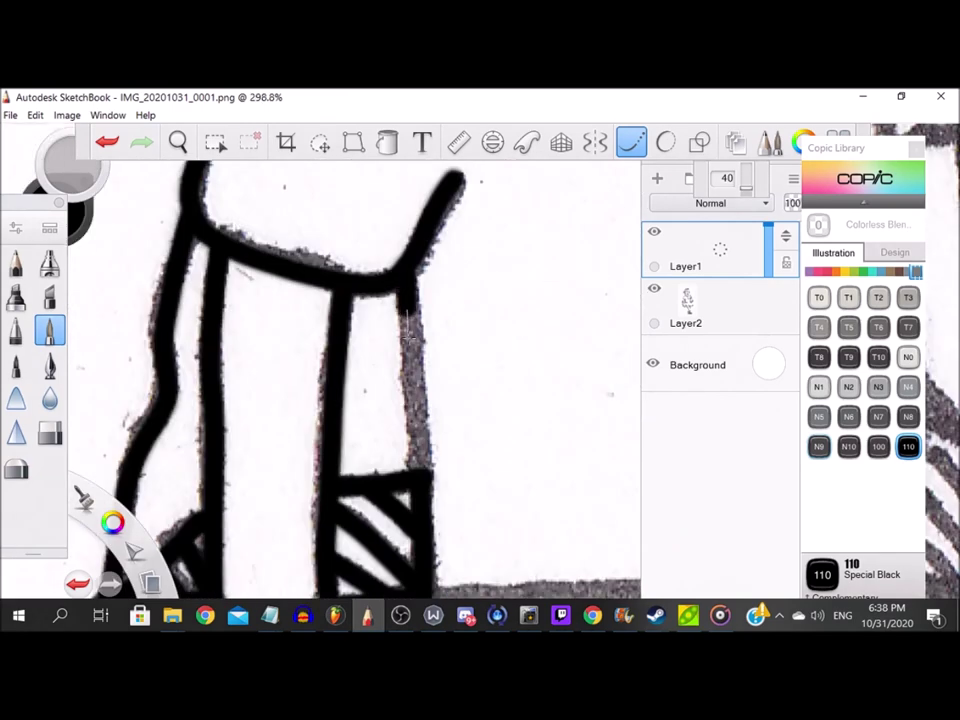
Ink the round outline of the wheel behind the near hand.
scroll(496, 511, "down", 8)
scroll(496, 511, "up", 9)
mouse_move(265, 398)
left_mouse_down()
mouse_move(318, 465)
mouse_move(496, 451)
mouse_move(440, 270)
mouse_move(370, 258)
left_mouse_up()
Fill the wheel behind the hand with diagonal hatch lines, undoing and redrawing the second line.
left_click_drag(290, 379, 398, 472)
left_click_drag(291, 334, 486, 503)
key("ctrl+z")
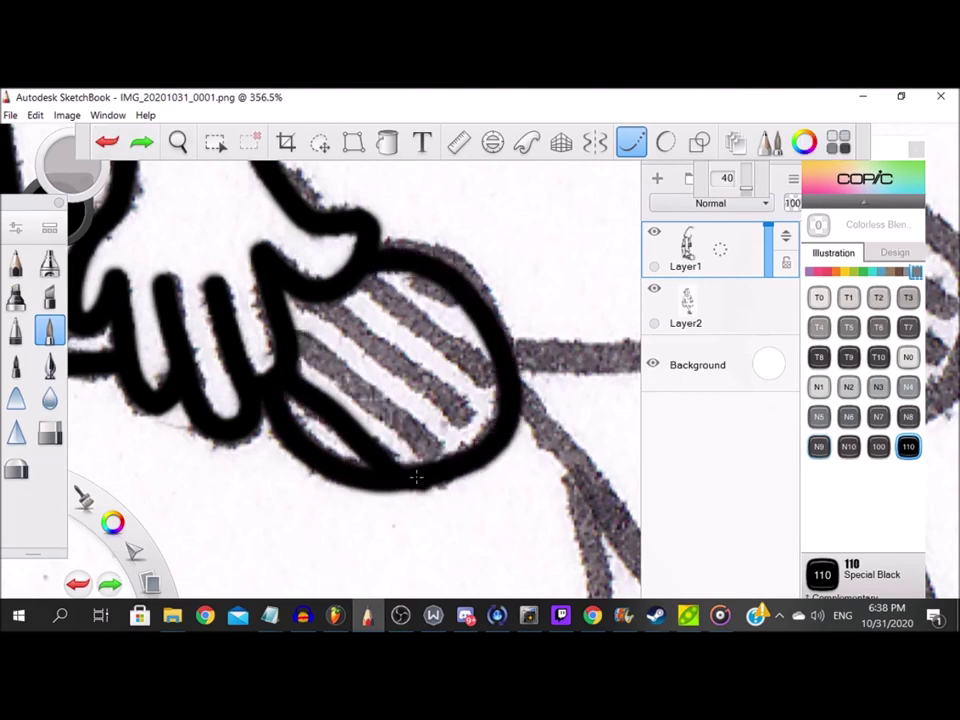
left_click_drag(292, 339, 441, 464)
left_click(416, 412)
left_click_drag(335, 320, 490, 447)
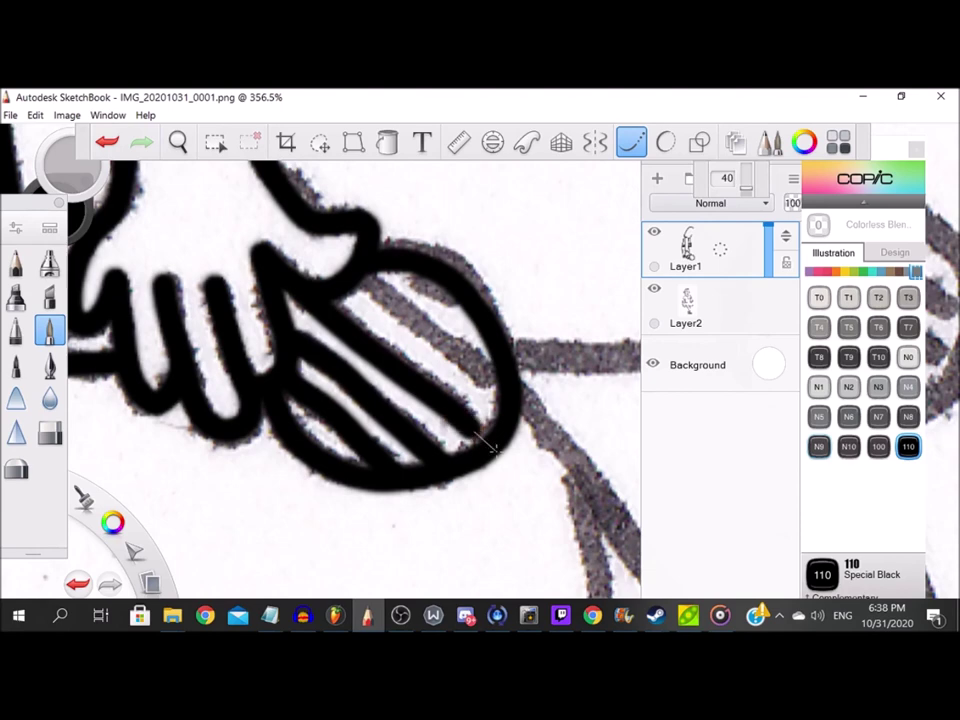
left_click_drag(361, 273, 483, 372)
left_click_drag(405, 267, 514, 350)
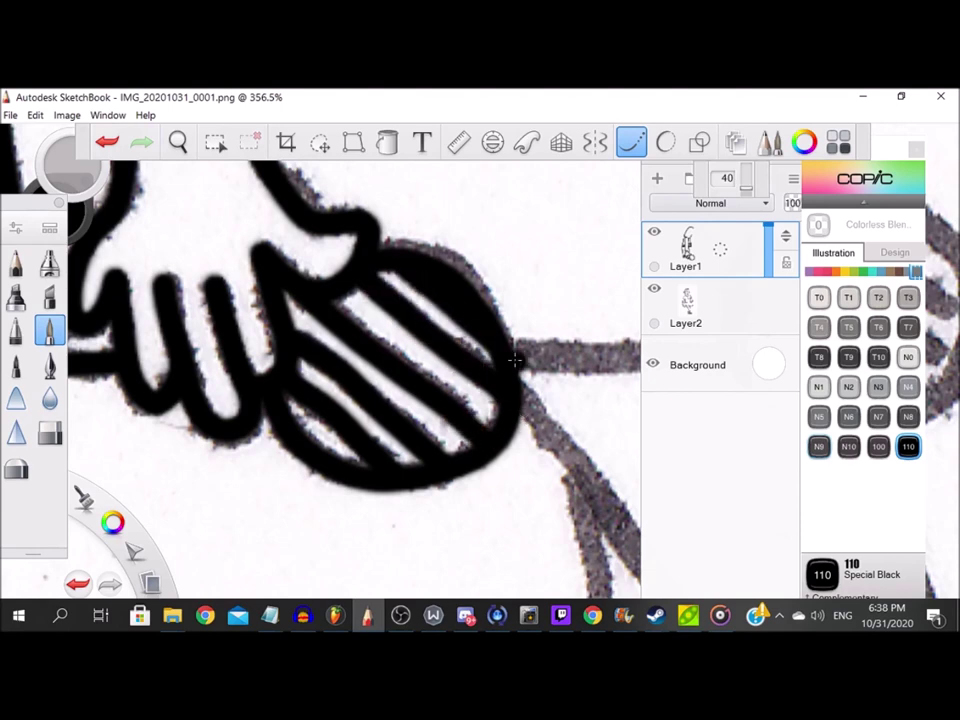
Ink the box's lower edge between the wheels and the round outline of the second wheel.
scroll(400, 318, "down", 6)
scroll(435, 315, "up", 6)
left_click_drag(200, 345, 455, 348)
scroll(453, 347, "up", 1)
mouse_move(295, 262)
left_mouse_down()
mouse_move(204, 345)
mouse_move(205, 460)
mouse_move(422, 517)
mouse_move(440, 280)
mouse_move(276, 274)
left_mouse_up()
Fill the second wheel with diagonal hatch lines.
left_click_drag(342, 296, 474, 394)
mouse_move(264, 297)
left_mouse_down()
mouse_move(392, 408)
mouse_move(466, 447)
left_mouse_up()
left_click_drag(178, 252, 328, 368)
left_click_drag(160, 280, 310, 388)
Ink the box's lower edge on both sides of the second wheel, along with that wheel's outline and hatching.
scroll(252, 403, "up", 1)
mouse_move(253, 403)
left_mouse_down()
mouse_move(529, 412)
mouse_move(502, 258)
left_mouse_up()
scroll(494, 352, "down", 7)
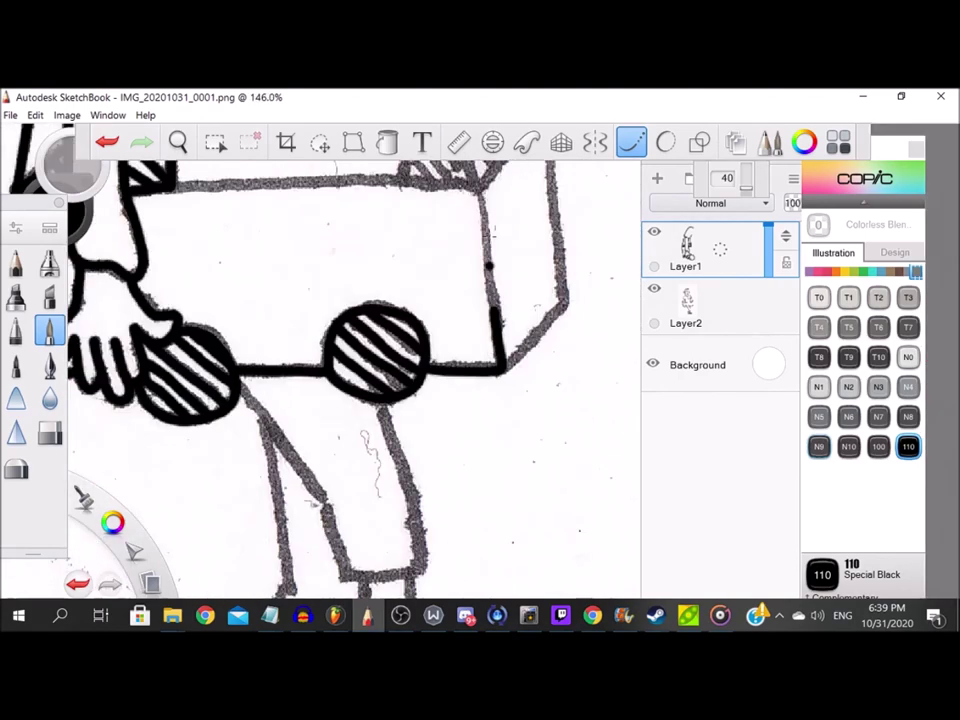
Ink the outline of the box's side panel: its front corner edge, slanted lower edge and far vertical edge.
scroll(477, 200, "up", 5)
left_click_drag(465, 188, 514, 472)
scroll(497, 410, "down", 3)
scroll(591, 495, "up", 4)
left_click_drag(618, 389, 430, 583)
scroll(490, 382, "down", 8)
scroll(527, 254, "up", 4)
left_click_drag(494, 258, 505, 414)
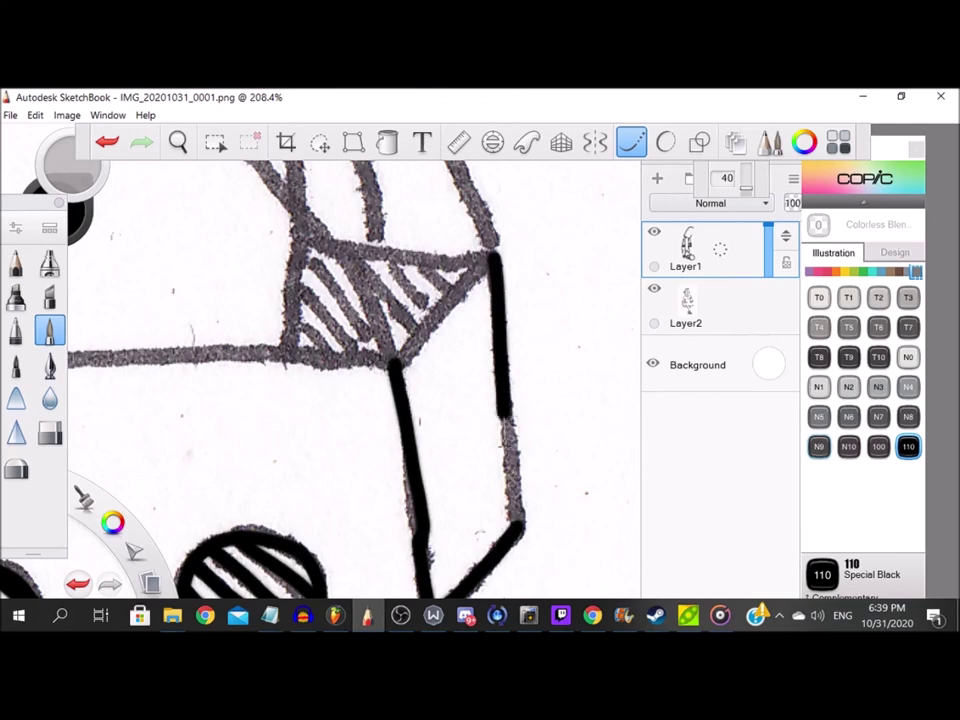
Ink the four-sided outline of the hatched area at the box's far upper corner, undoing a stray mark.
scroll(467, 286, "up", 5)
left_click_drag(289, 499, 514, 251)
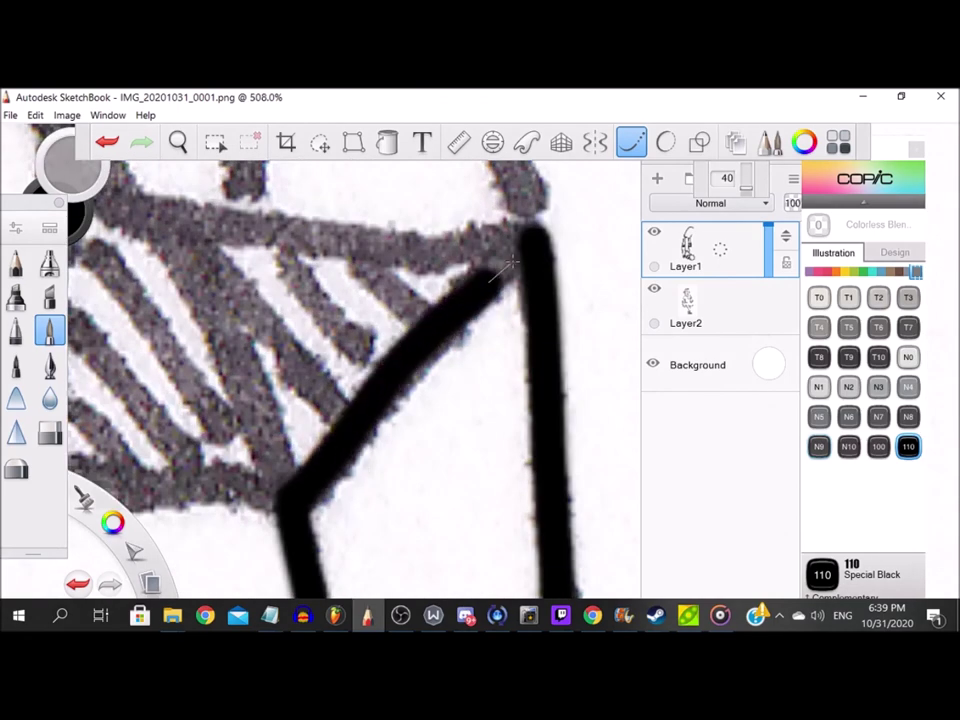
scroll(520, 262, "down", 2)
scroll(338, 326, "up", 1)
mouse_move(228, 242)
left_mouse_down()
mouse_move(565, 276)
mouse_move(211, 388)
mouse_move(209, 472)
left_mouse_up()
left_click(212, 246)
key("ctrl+z")
left_click_drag(211, 444, 408, 460)
scroll(365, 408, "down", 2)
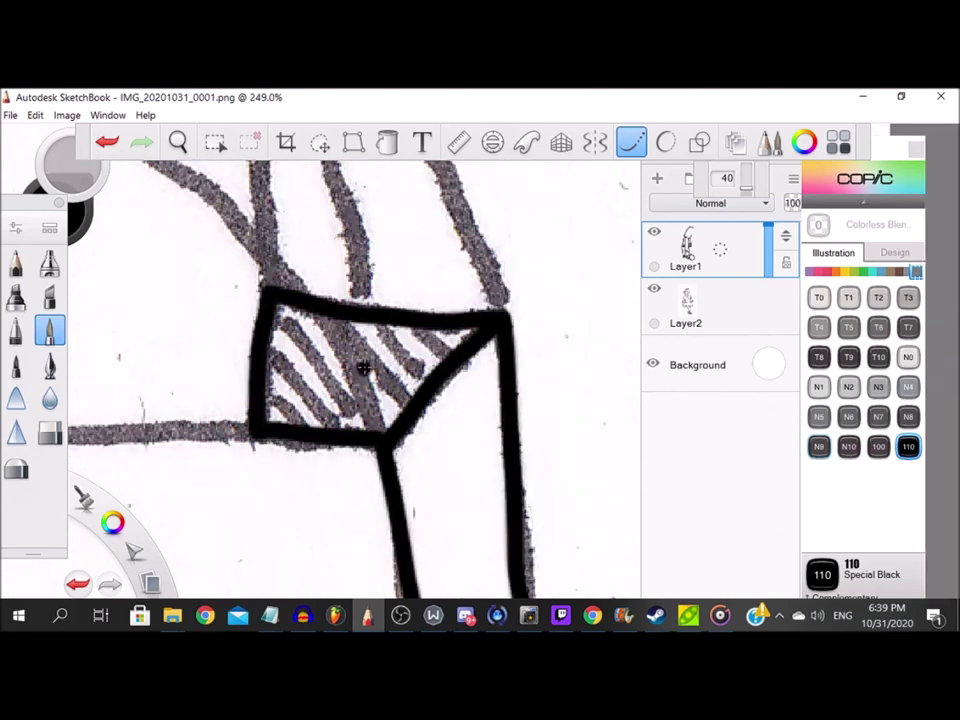
Fill the outlined area at the box's far upper corner with diagonal hatch lines, undoing one stray mark.
scroll(365, 372, "up", 3)
left_click_drag(196, 432, 245, 460)
left_click_drag(201, 352, 280, 462)
left_click_drag(206, 254, 362, 472)
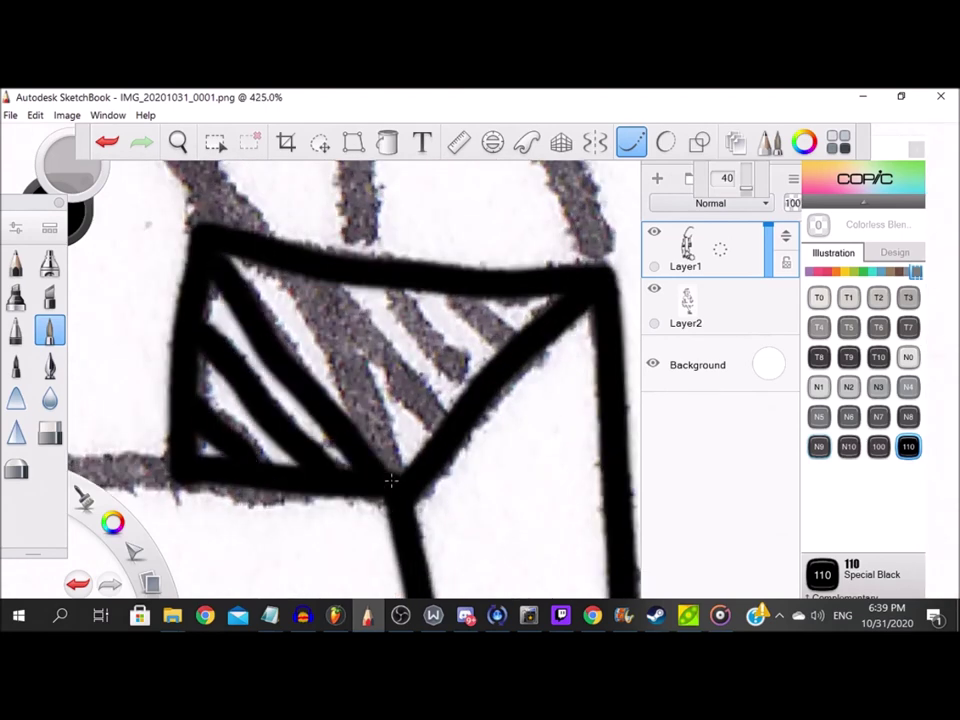
left_click_drag(345, 288, 450, 428)
left_click_drag(392, 291, 478, 394)
left_click_drag(452, 295, 512, 358)
left_click(462, 334)
key("ctrl+z")
scroll(255, 292, "up", 1)
mouse_move(292, 270)
left_mouse_down()
mouse_move(344, 322)
mouse_move(406, 501)
left_mouse_up()
scroll(405, 497, "down", 3)
scroll(139, 195, "up", 2)
Ink the diagonal line running across the chest down to the hatched corner of the box.
left_click_drag(102, 141, 313, 344)
scroll(351, 345, "down", 4)
scroll(290, 292, "up", 2)
left_click_drag(205, 227, 322, 405)
left_click_drag(505, 420, 401, 400)
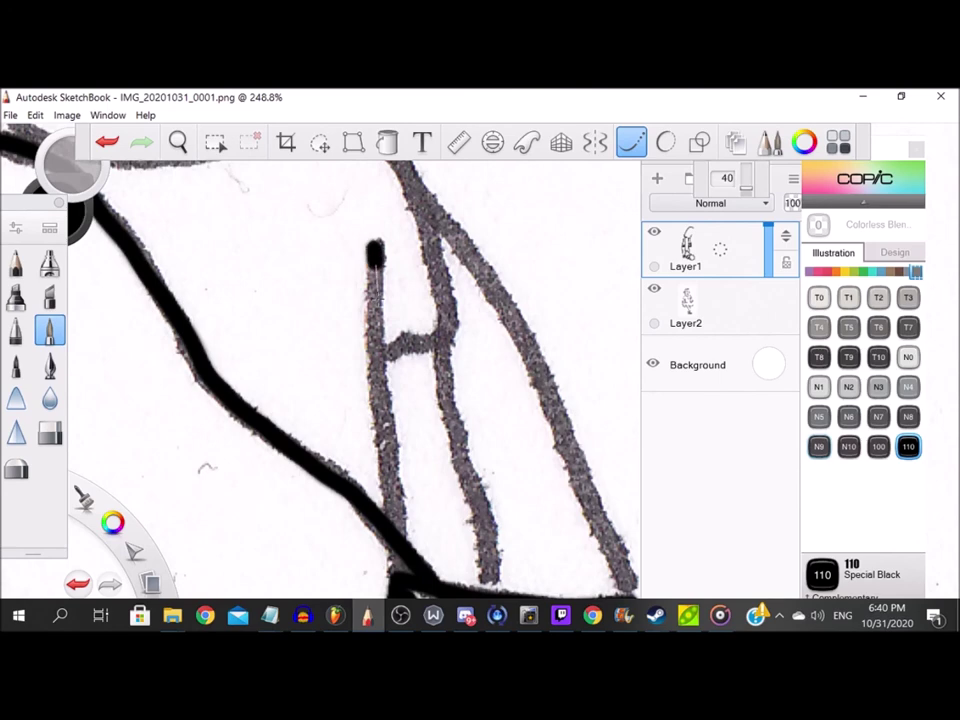
Ink both sides of the far arm, its sleeve hem and the shoulder line above it.
left_click_drag(374, 250, 392, 505)
mouse_move(445, 390)
left_mouse_down()
mouse_move(452, 435)
mouse_move(479, 498)
mouse_move(490, 595)
left_mouse_up()
left_click_drag(437, 214, 465, 540)
left_click_drag(157, 236, 235, 305)
Ink the curved chin line between the two shoulders.
scroll(235, 305, "up", 1)
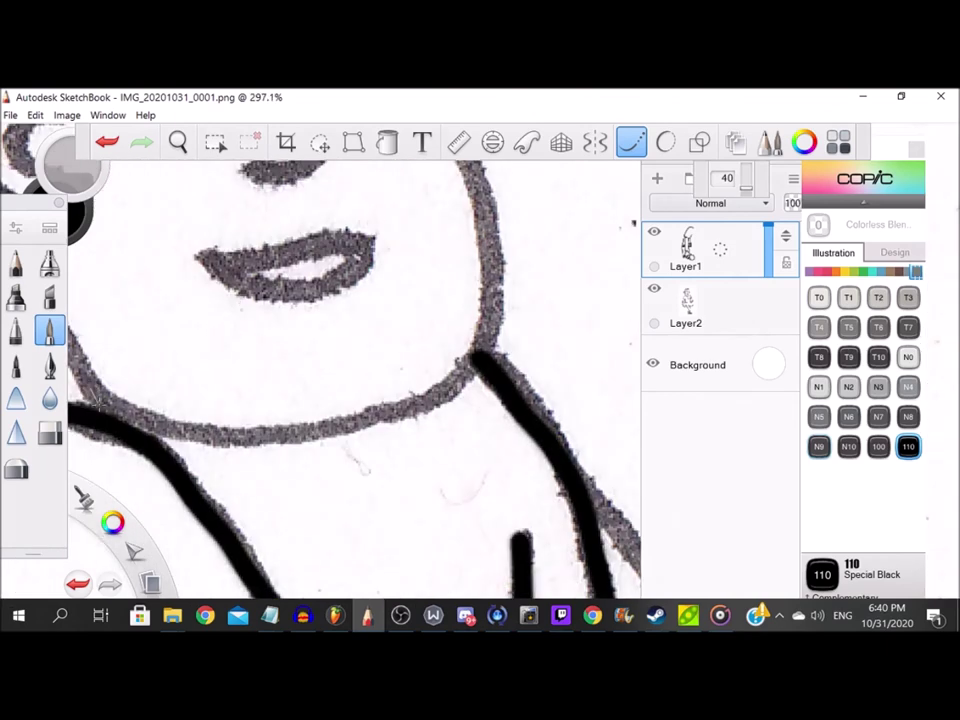
mouse_move(150, 428)
left_mouse_down()
mouse_move(231, 442)
mouse_move(330, 433)
mouse_move(428, 395)
mouse_move(470, 362)
left_mouse_up()
scroll(353, 462, "down", 10)
Ink the box's upper front edge between the two hatched corners.
scroll(353, 462, "up", 7)
scroll(353, 461, "up", 1)
left_click_drag(140, 450, 550, 442)
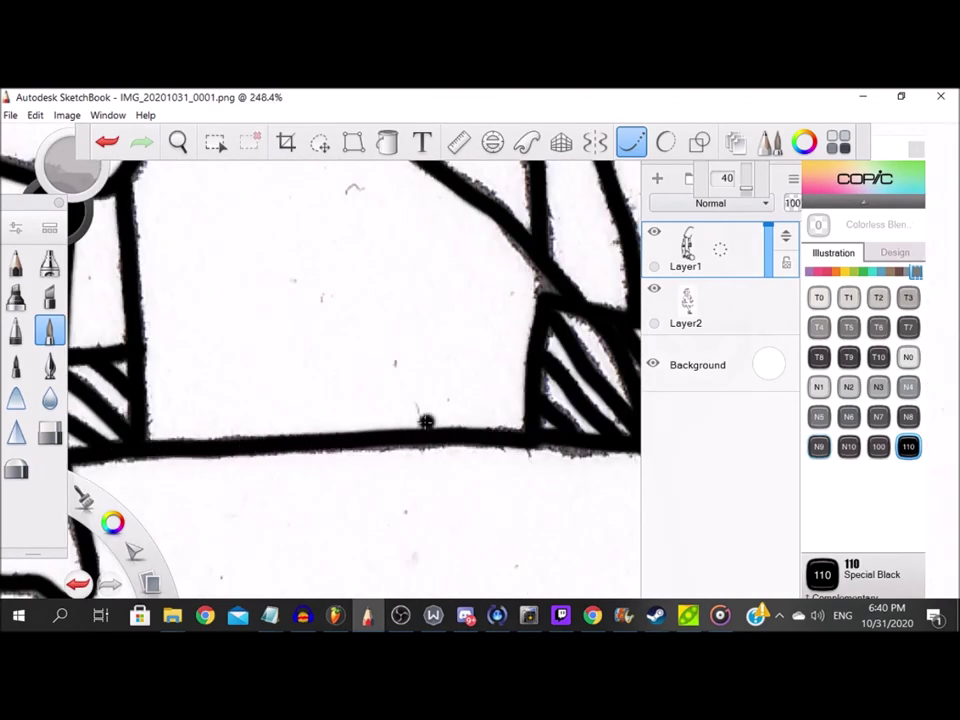
Ink the outer line running from the far shoulder down to the box's far upper corner.
scroll(488, 480, "down", 11)
scroll(510, 445, "up", 10)
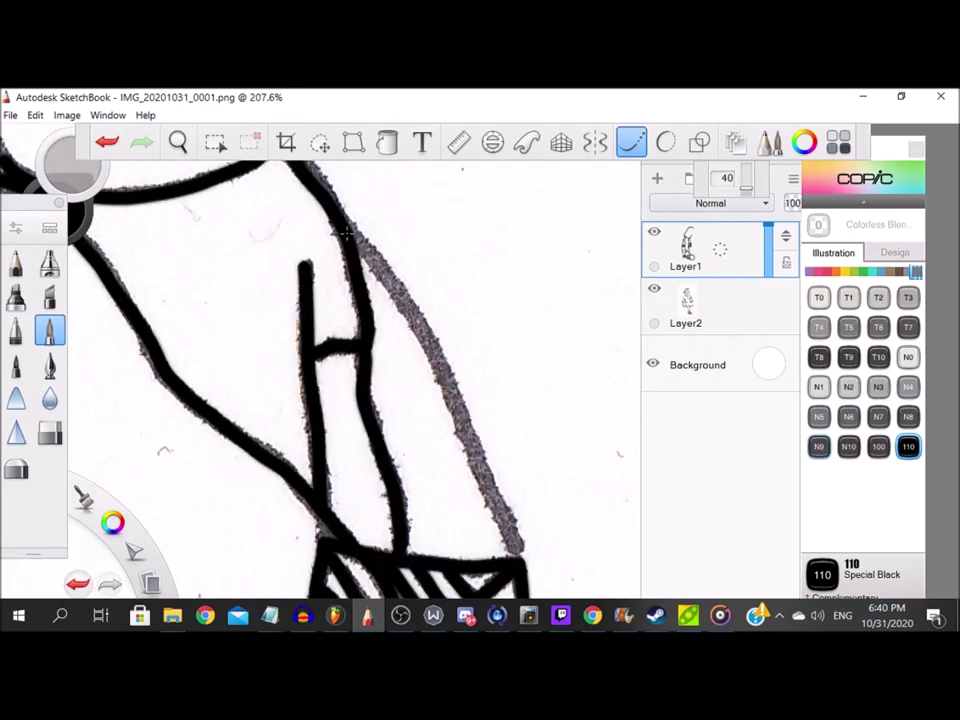
mouse_move(388, 275)
left_mouse_down()
mouse_move(438, 347)
mouse_move(468, 430)
left_mouse_up()
scroll(519, 589, "down", 6)
Ink the outline of the front trouser leg from beneath the wheels down to its hem.
scroll(279, 396, "up", 6)
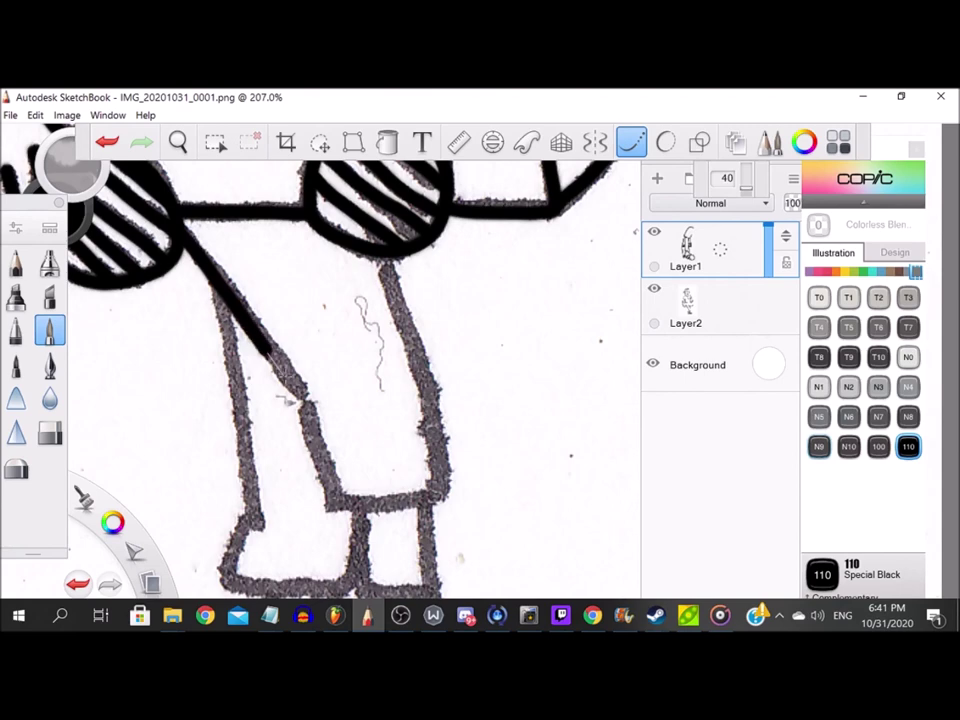
left_click_drag(438, 462, 378, 240)
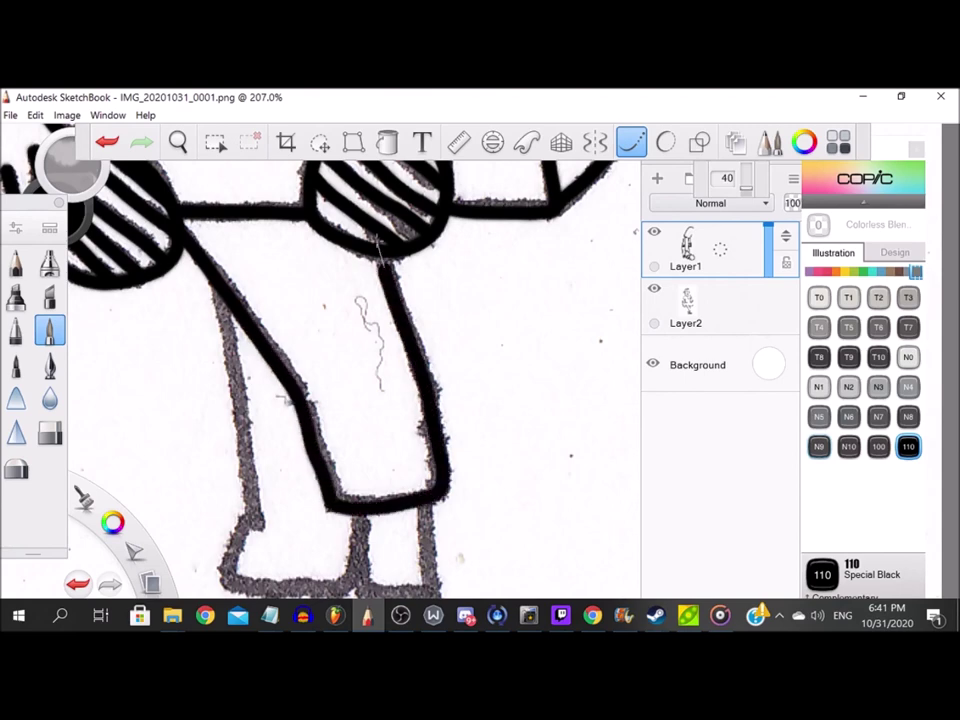
scroll(240, 430, "down", 2)
Ink the outline of the rear trouser leg and the short leg section below the front hem.
scroll(240, 430, "up", 2)
left_click_drag(205, 245, 234, 441)
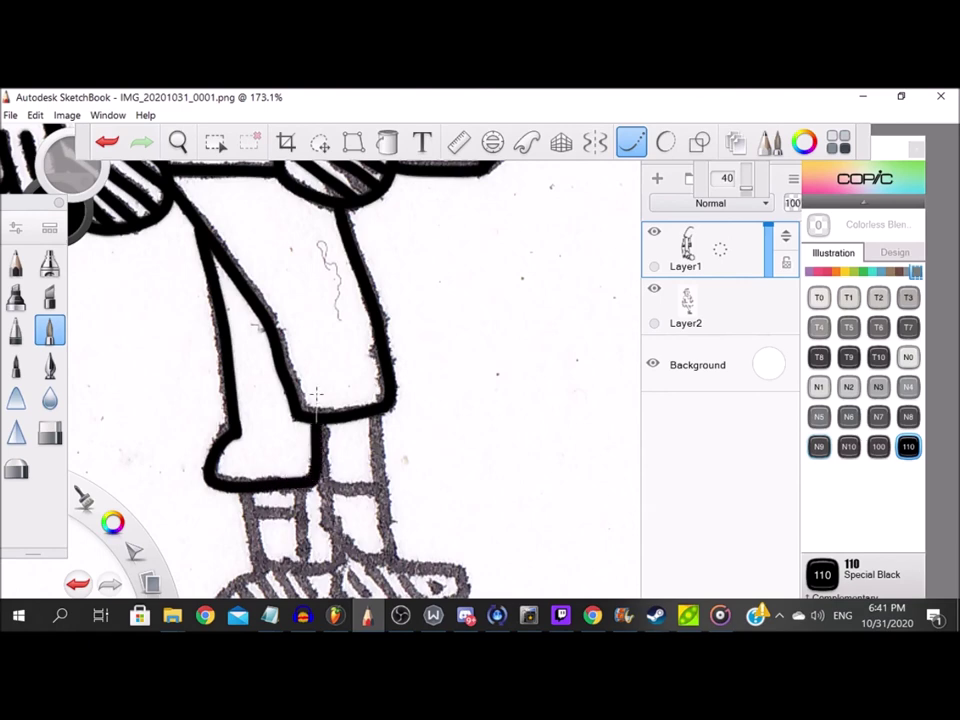
scroll(376, 437, "down", 2)
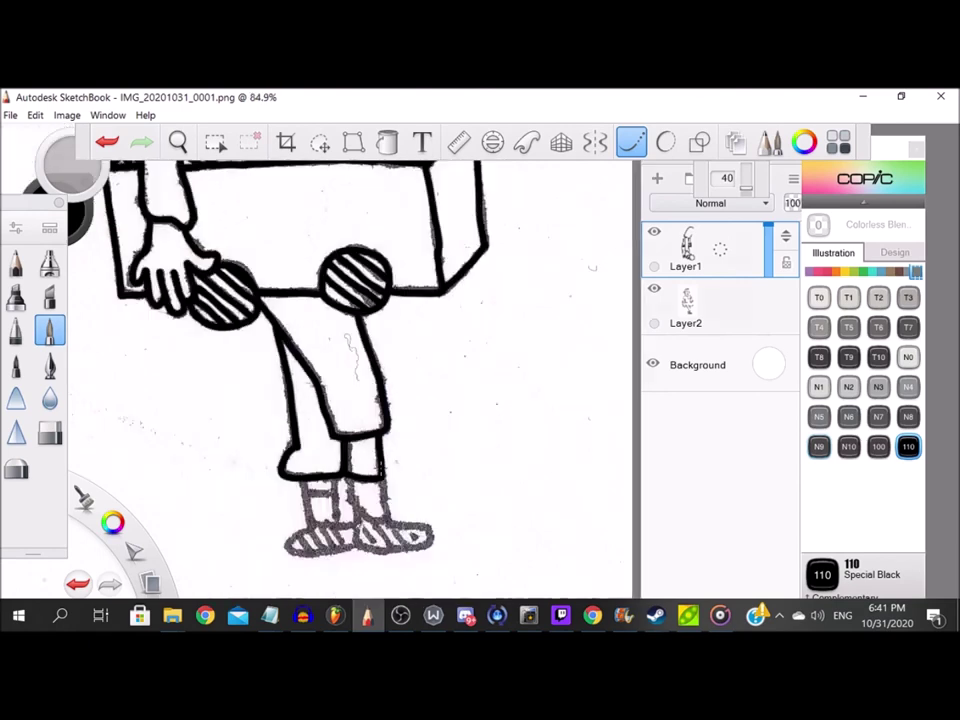
Ink the ankles and sock lines of both feet below the trouser legs.
scroll(376, 437, "up", 4)
left_click_drag(276, 365, 330, 495)
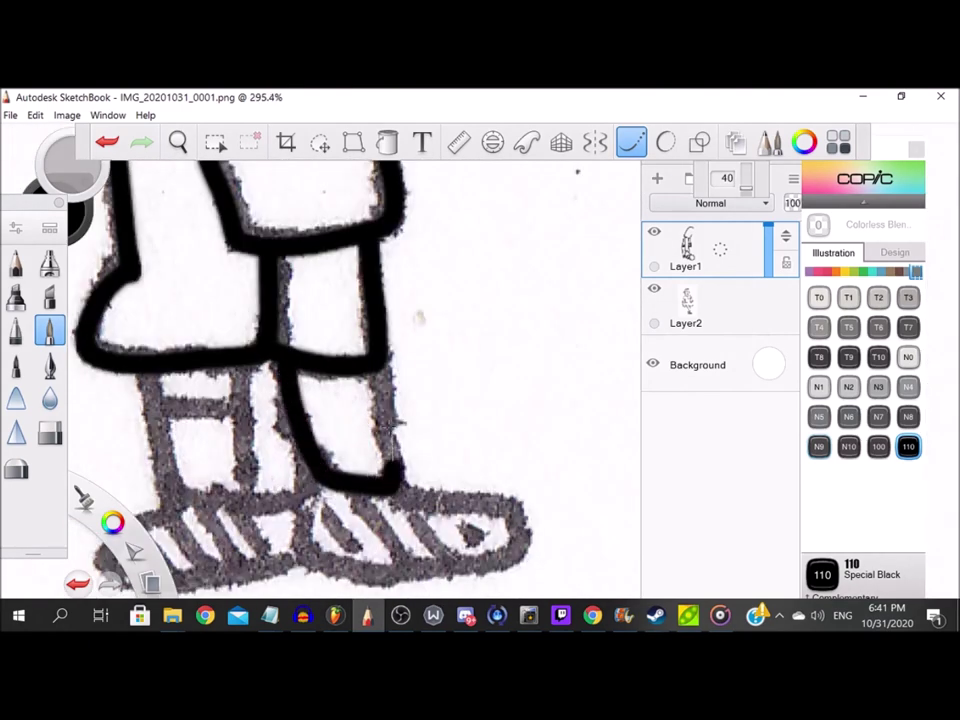
left_click_drag(145, 405, 254, 400)
mouse_move(145, 370)
left_mouse_down()
mouse_move(168, 485)
mouse_move(192, 504)
mouse_move(270, 497)
left_mouse_up()
Ink the outlines of both shoes and fill them with diagonal hatch lines.
scroll(238, 390, "up", 1)
mouse_move(204, 429)
left_mouse_down()
mouse_move(135, 483)
mouse_move(283, 506)
mouse_move(363, 478)
mouse_move(315, 403)
mouse_move(372, 469)
mouse_move(482, 498)
mouse_move(608, 481)
mouse_move(457, 390)
left_mouse_up()
left_click_drag(212, 508, 224, 514)
left_click_drag(215, 432, 277, 498)
left_click_drag(248, 428, 290, 505)
left_click_drag(294, 426, 342, 484)
left_click_drag(391, 406, 447, 487)
left_click_drag(437, 409, 497, 513)
left_click_drag(490, 424, 543, 493)
left_click_drag(546, 431, 600, 478)
Ink the ear's outer and inner curves and the jaw line beneath it.
scroll(405, 412, "down", 19)
scroll(365, 358, "up", 15)
scroll(268, 429, "up", 1)
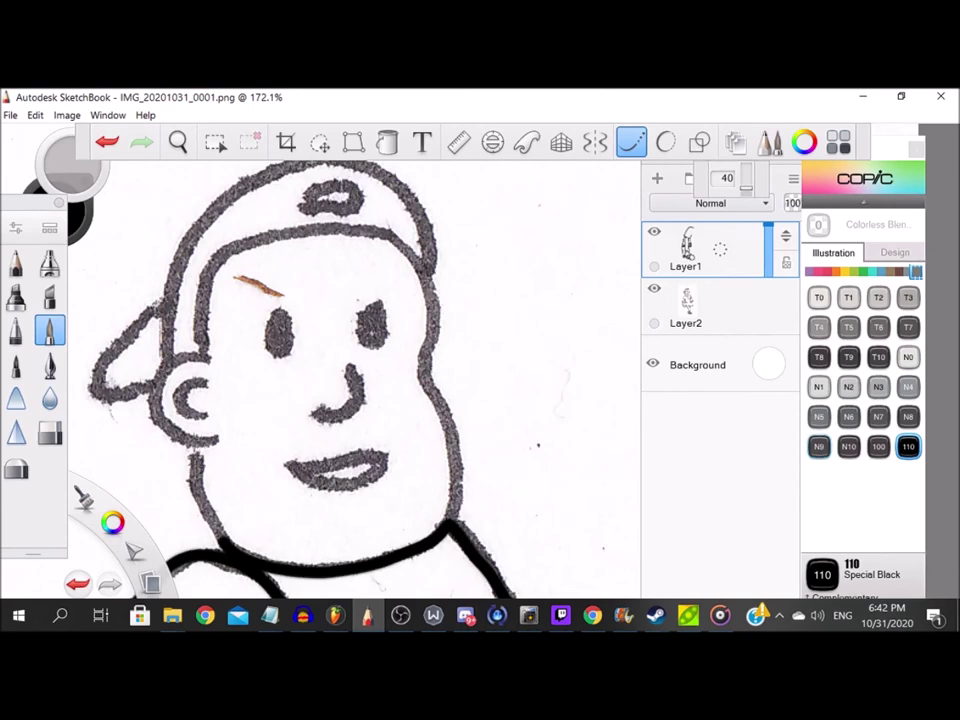
scroll(90, 370, "up", 4)
mouse_move(345, 335)
left_mouse_down()
mouse_move(322, 333)
mouse_move(268, 476)
mouse_move(362, 505)
left_mouse_up()
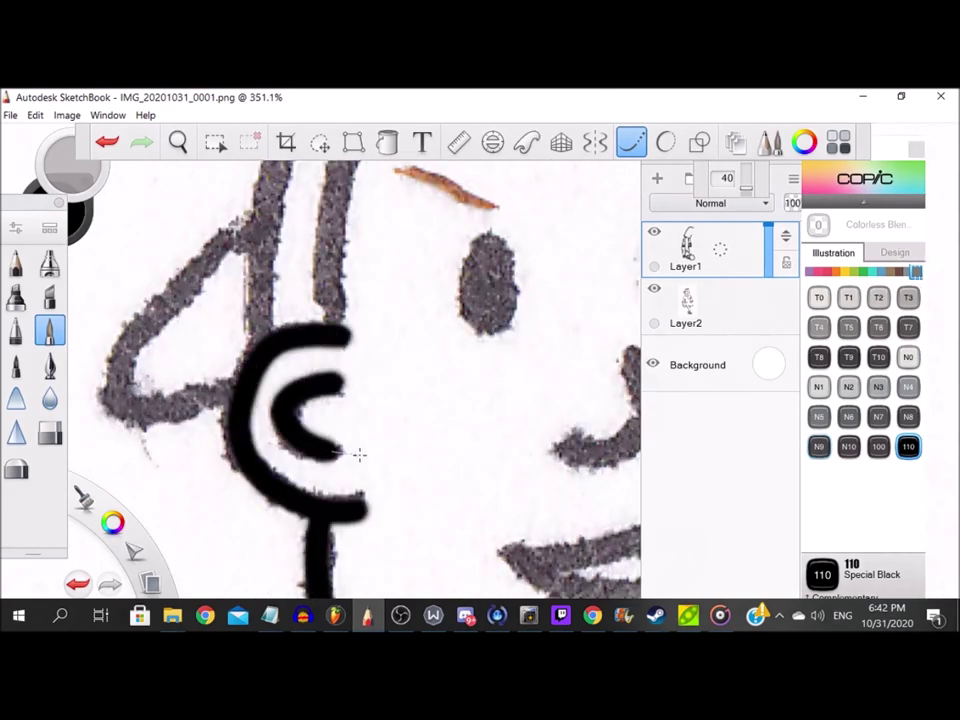
scroll(358, 454, "down", 3)
Ink the cap's lower edge across the forehead and the far side of the face down to the chin.
scroll(480, 270, "up", 2)
mouse_move(514, 264)
left_mouse_down()
mouse_move(467, 262)
mouse_move(293, 352)
mouse_move(298, 500)
left_mouse_up()
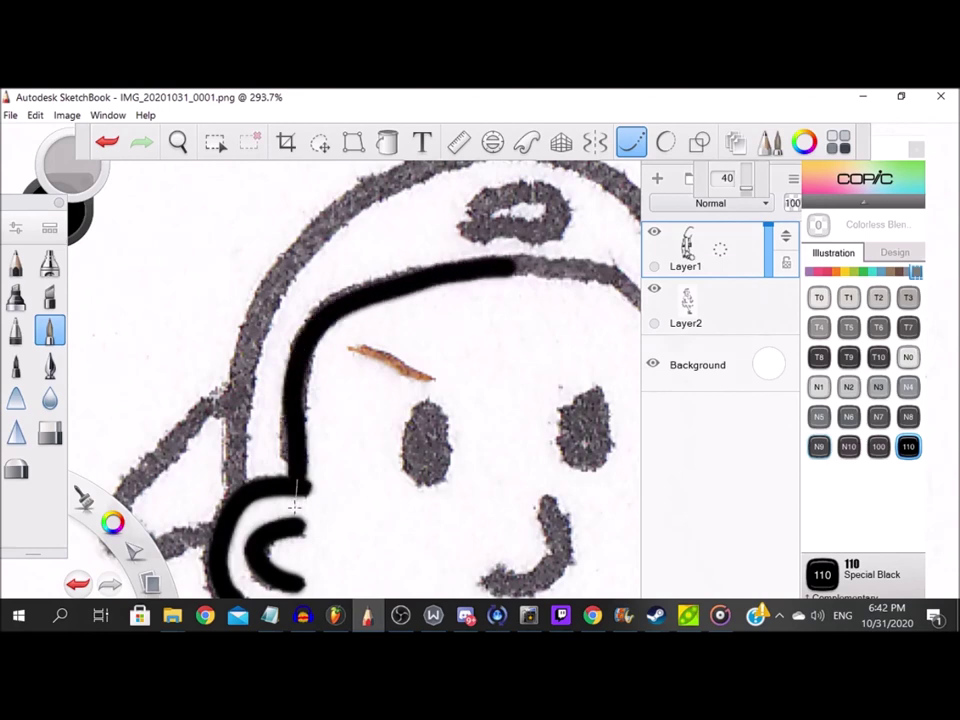
scroll(354, 380, "right", 3)
left_click_drag(374, 335, 377, 335)
mouse_move(285, 268)
left_mouse_down()
mouse_move(365, 294)
mouse_move(403, 360)
mouse_move(415, 418)
mouse_move(393, 494)
mouse_move(422, 565)
mouse_move(365, 296)
mouse_move(385, 430)
mouse_move(376, 490)
left_mouse_up()
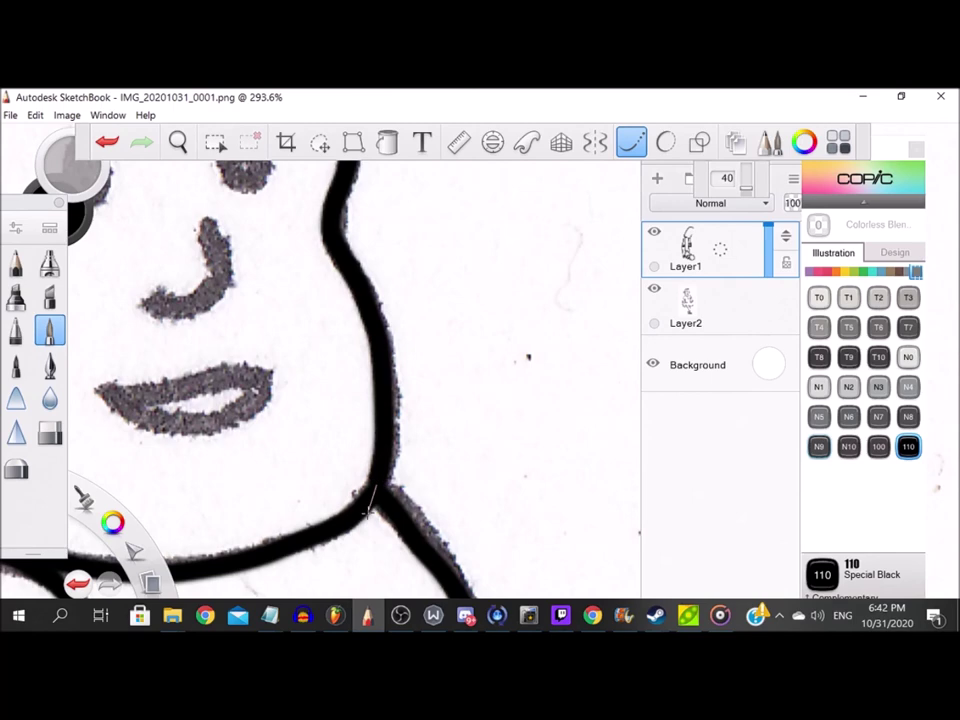
Ink the cap's domed outer outline from the ear over to the far side of the face.
scroll(232, 270, "down", 3)
scroll(232, 270, "up", 1)
left_click_drag(232, 270, 242, 305)
mouse_move(208, 400)
left_mouse_down()
mouse_move(218, 345)
mouse_move(250, 282)
mouse_move(312, 233)
mouse_move(395, 205)
left_mouse_up()
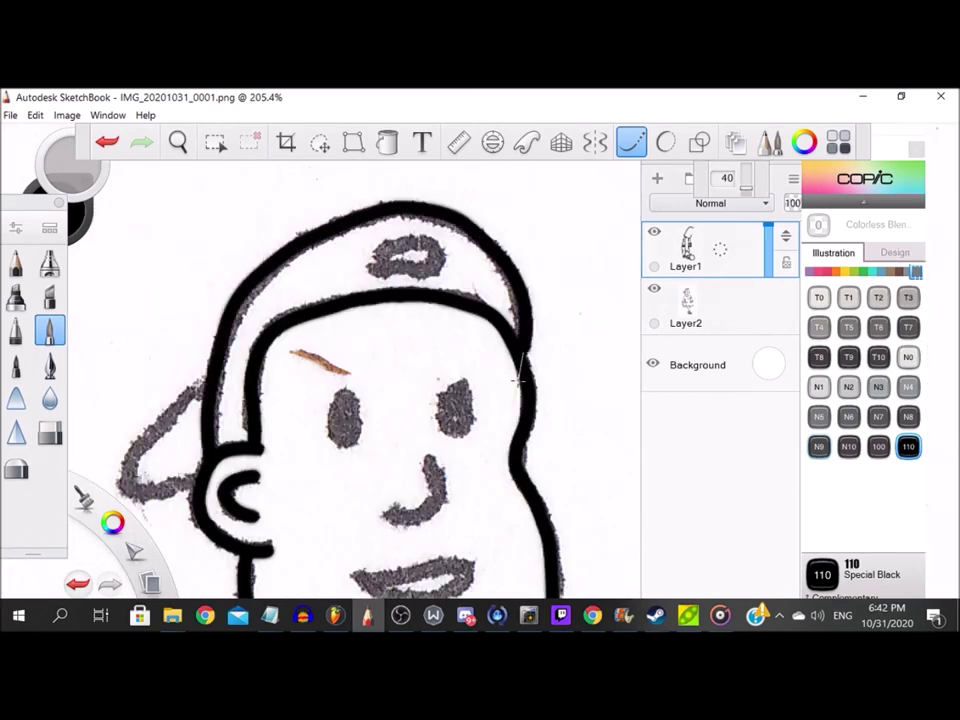
Ink the small oval on the cap's front and the backward brim behind the ear.
scroll(386, 332, "up", 5)
mouse_move(330, 335)
left_mouse_down()
mouse_move(536, 332)
mouse_move(343, 339)
left_mouse_up()
scroll(121, 390, "down", 10)
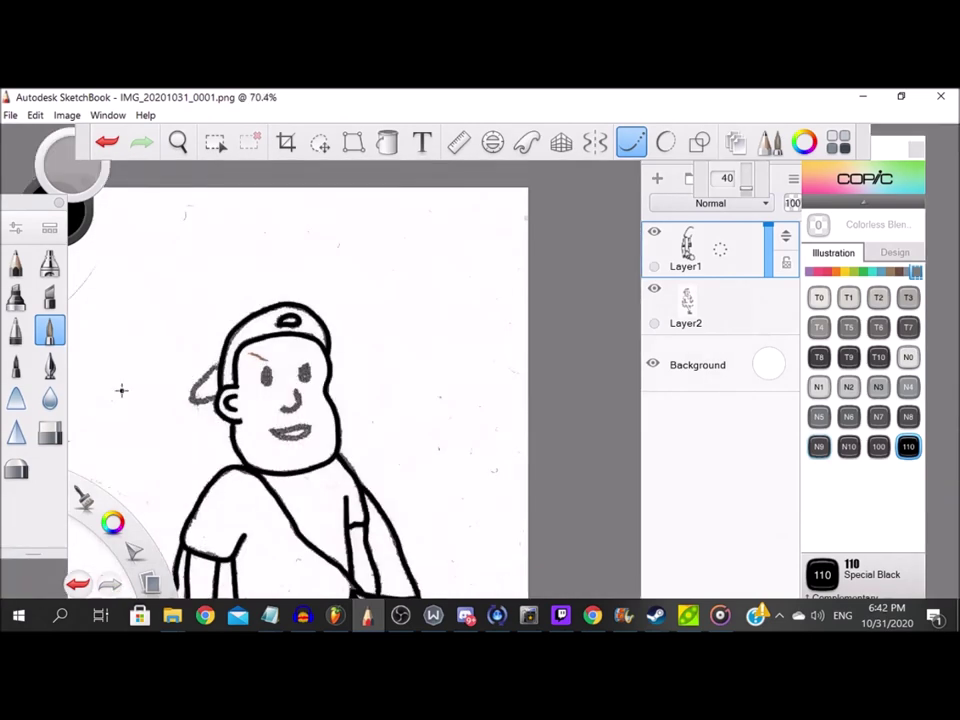
scroll(125, 390, "up", 8)
mouse_move(385, 420)
left_mouse_down()
mouse_move(268, 450)
mouse_move(250, 388)
mouse_move(307, 312)
mouse_move(436, 205)
left_mouse_up()
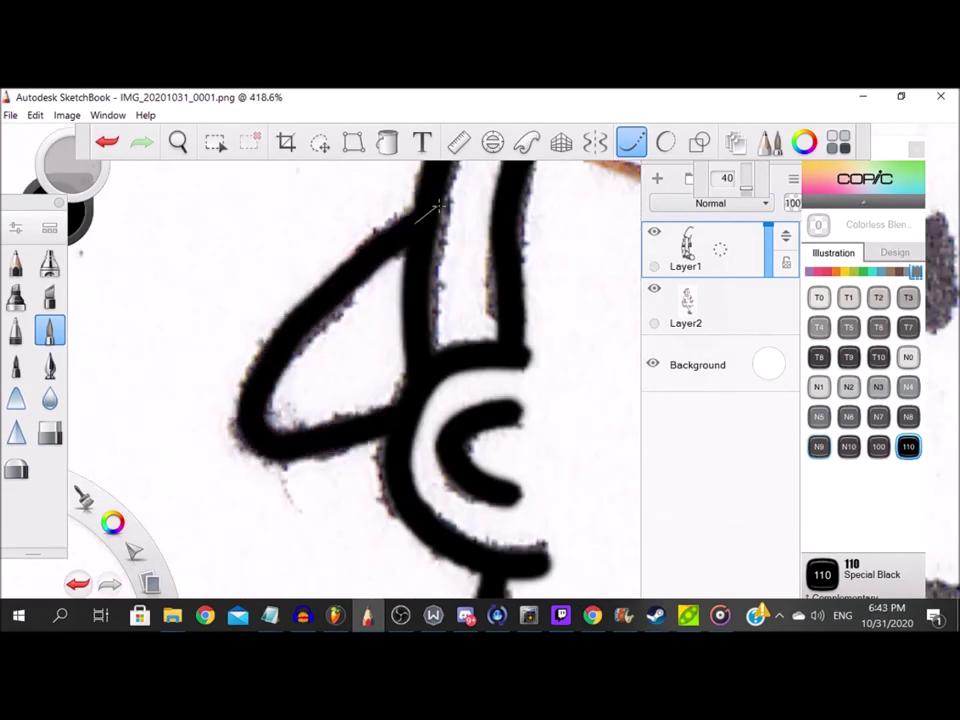
Ink both oval eyes as solid black shapes.
scroll(436, 205, "down", 3)
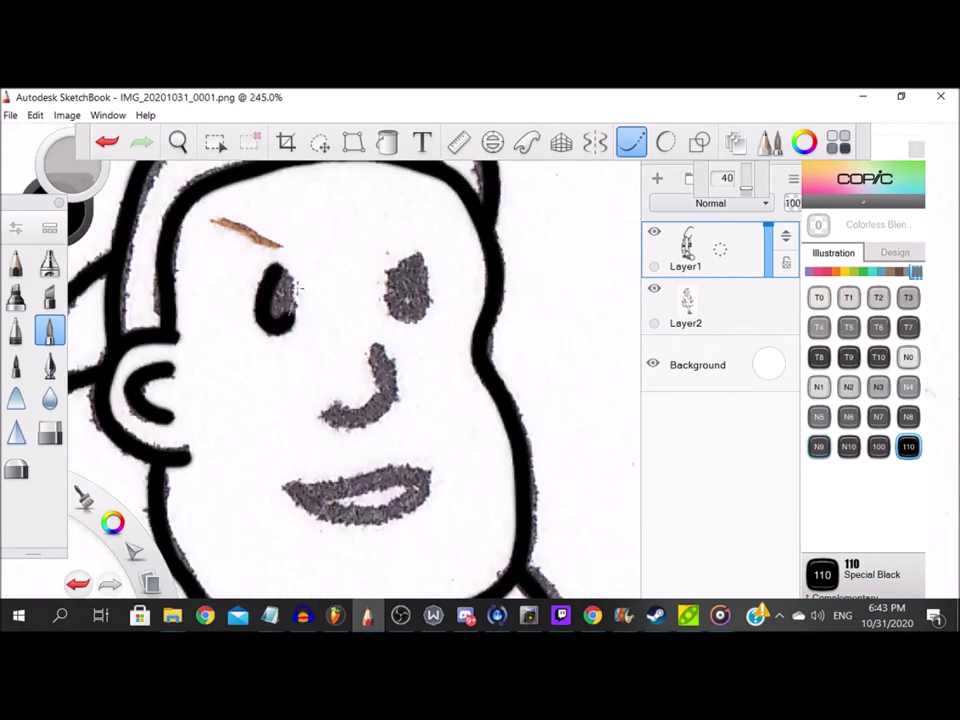
scroll(408, 272, "up", 3)
mouse_move(409, 253)
left_mouse_down()
mouse_move(367, 322)
mouse_move(432, 355)
mouse_move(420, 262)
mouse_move(394, 267)
mouse_move(417, 287)
mouse_move(384, 345)
left_mouse_up()
scroll(381, 345, "down", 4)
scroll(375, 320, "up", 3)
Ink the curved nose and the upper and lower lines of the mouth.
mouse_move(320, 370)
left_mouse_down()
mouse_move(401, 323)
mouse_move(378, 280)
left_mouse_up()
mouse_move(276, 457)
left_mouse_down()
mouse_move(331, 460)
mouse_move(395, 441)
left_mouse_up()
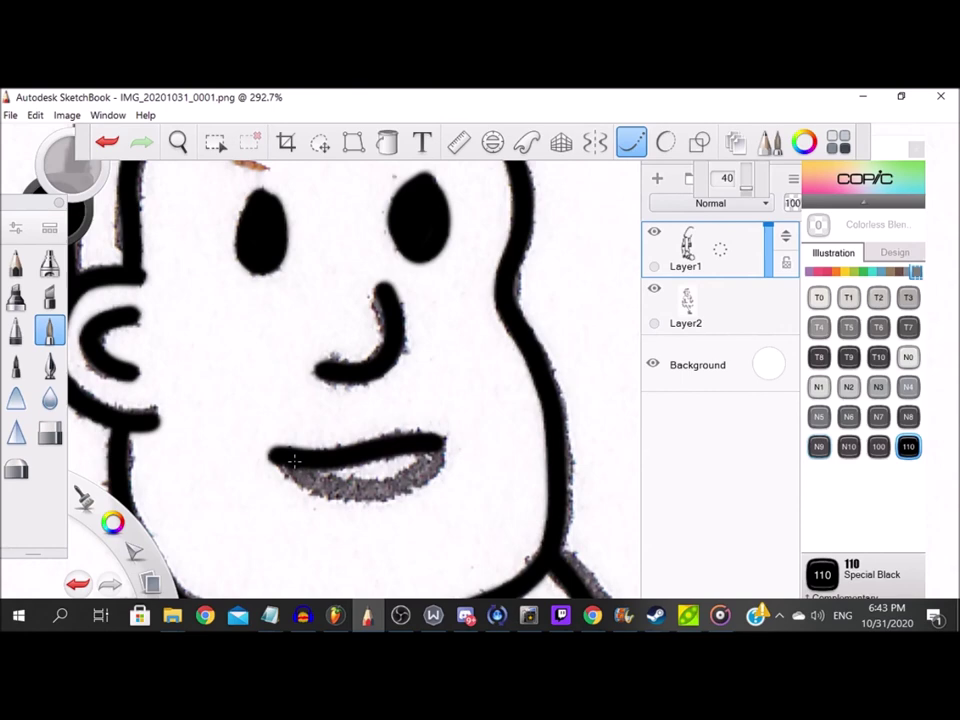
mouse_move(294, 459)
left_mouse_down()
mouse_move(316, 482)
mouse_move(385, 488)
left_mouse_up()
scroll(443, 425, "down", 12)
scroll(443, 425, "up", 3)
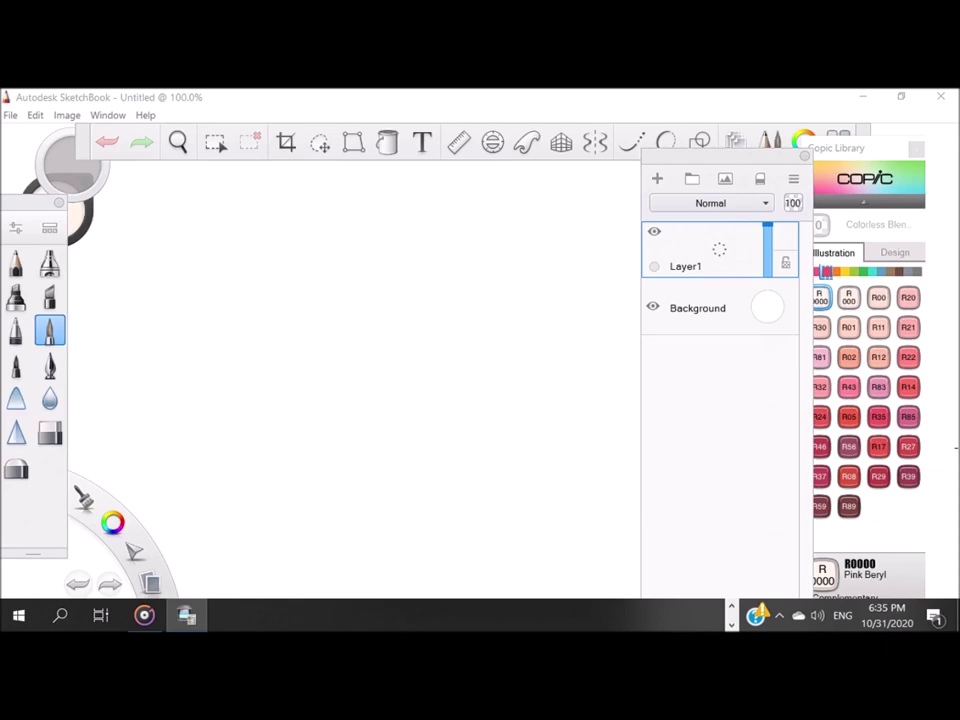
Open the scan IMG_20201031_0001 from the Documents folder in Autodesk SketchBook.
right_click(277, 482)
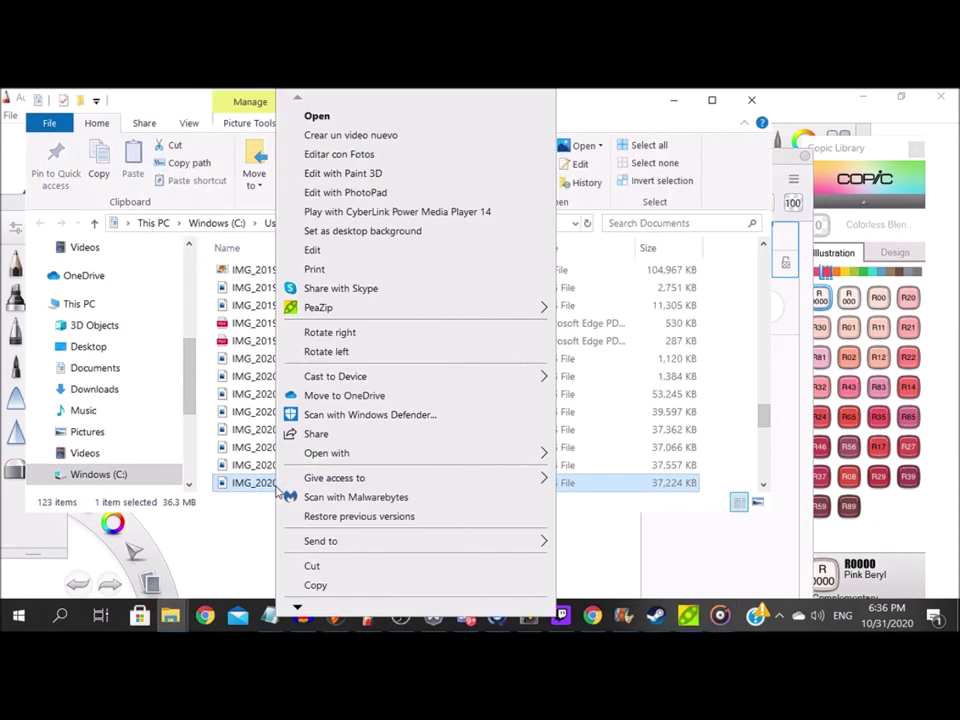
mouse_move(450, 455)
left_click(606, 408)
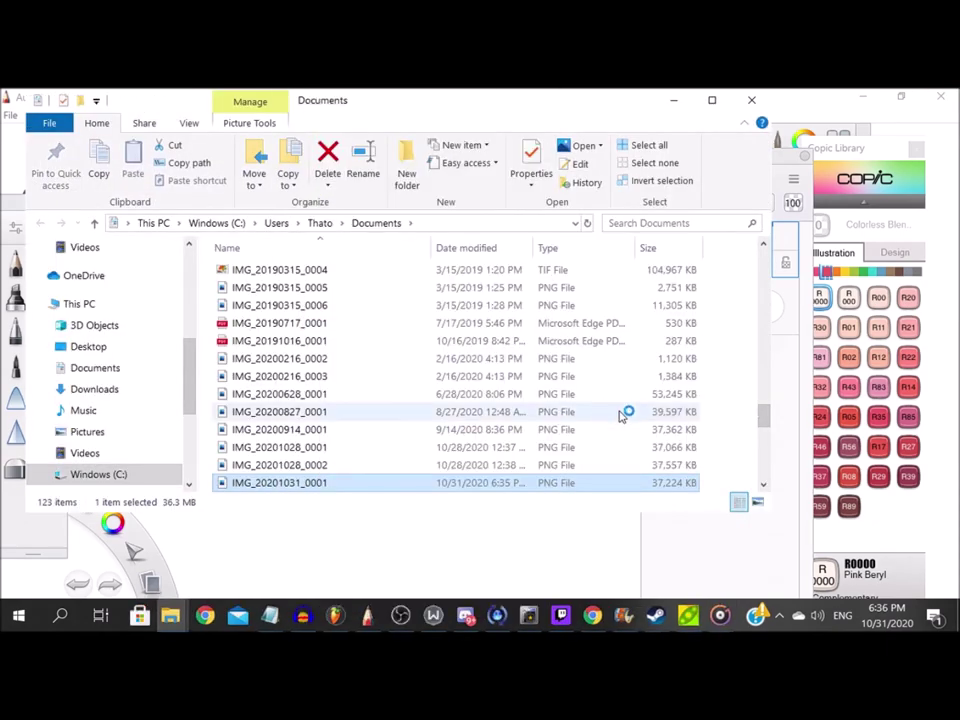
Crop the scanned page to the area around the drawing of the man.
scroll(388, 227, "up", 5)
left_click(288, 142)
left_click_drag(496, 409, 302, 297)
left_click(837, 178)
Rotate the cropped image clockwise until the man stands upright.
left_click(66, 115)
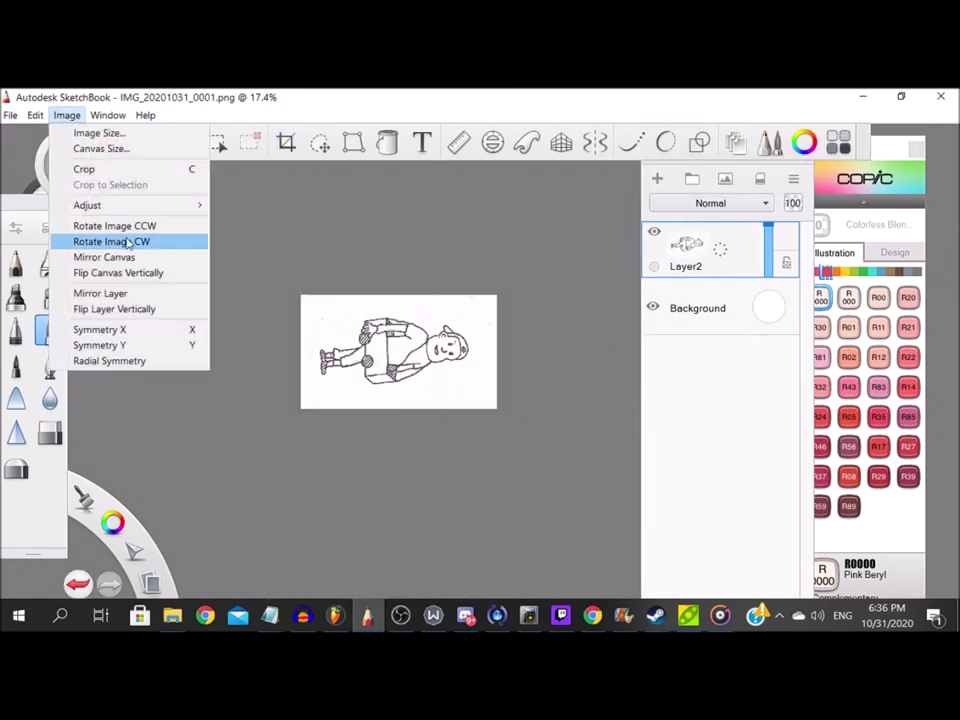
left_click(128, 242)
left_click(66, 115)
left_click(66, 115)
left_click(122, 243)
scroll(300, 285, "up", 6)
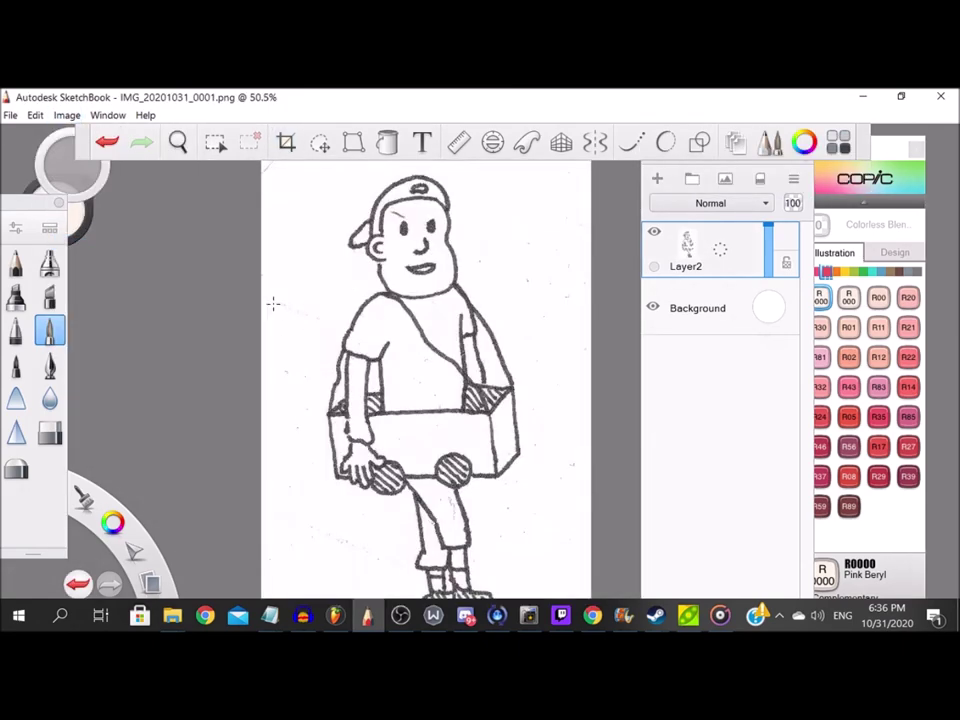
Add a new layer above the scan and turn on Steady Stroke for the paintbrush.
scroll(274, 300, "down", 4)
scroll(305, 230, "up", 2)
left_click(657, 178)
left_click(631, 142)
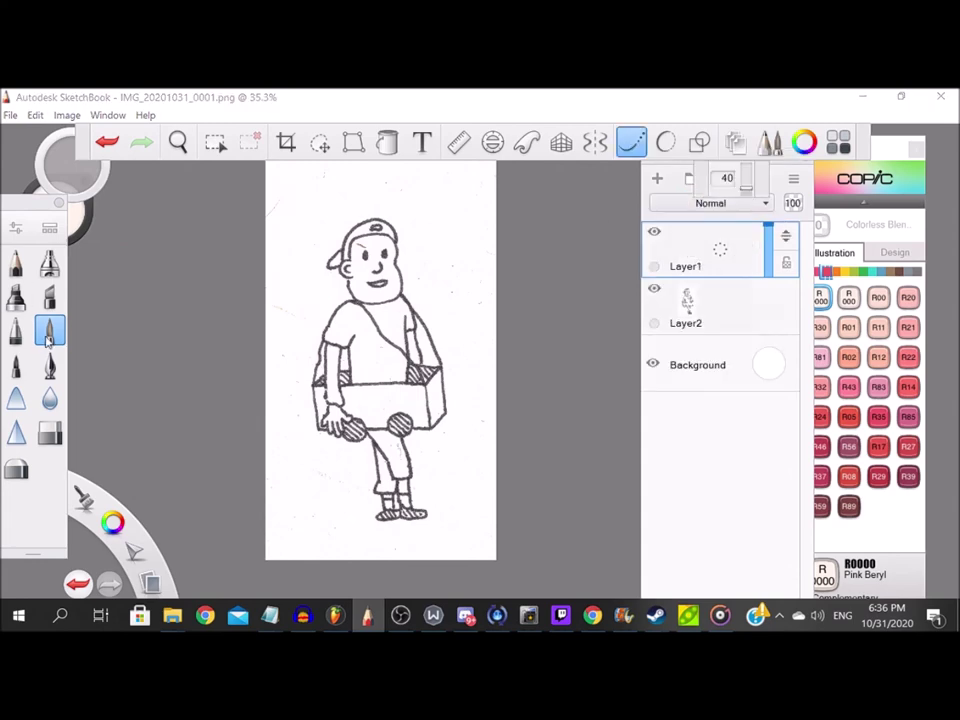
double_click(48, 335)
left_click(633, 392)
Choose Copic colour 110 Special Black and ink the near shoulder and sleeve outline.
scroll(370, 236, "up", 6)
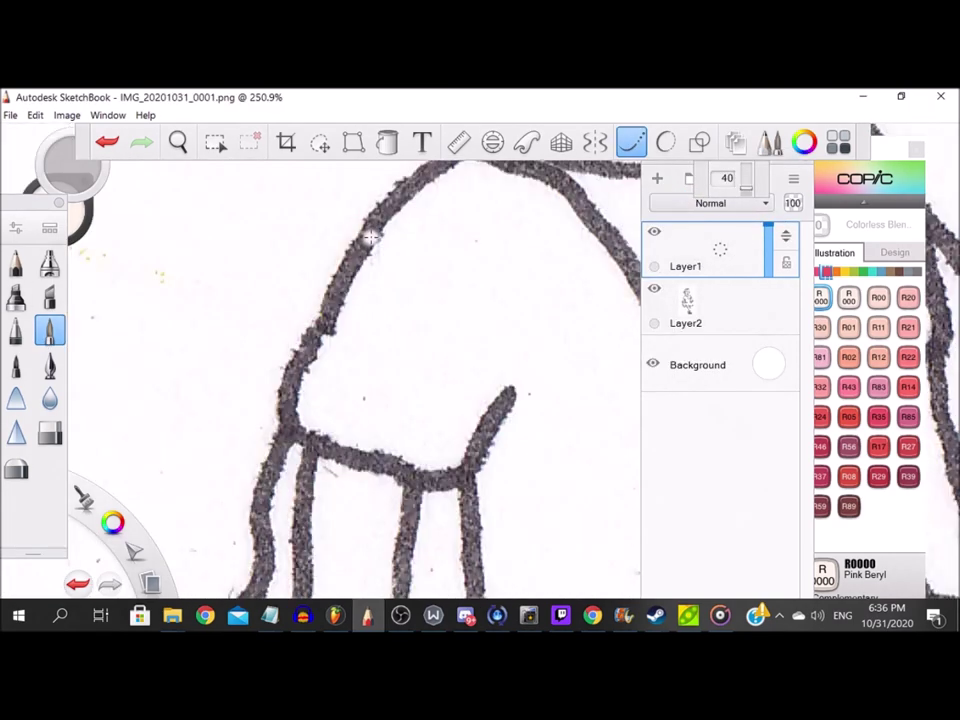
left_click(917, 272)
left_click(908, 447)
left_click_drag(384, 300, 335, 405)
mouse_move(508, 284)
left_mouse_down()
mouse_move(395, 256)
mouse_move(240, 471)
mouse_move(345, 577)
mouse_move(460, 502)
mouse_move(474, 474)
left_mouse_up()
scroll(422, 406, "down", 3)
Ink both sides of the near forearm and the cuff at its wrist.
scroll(389, 536, "up", 3)
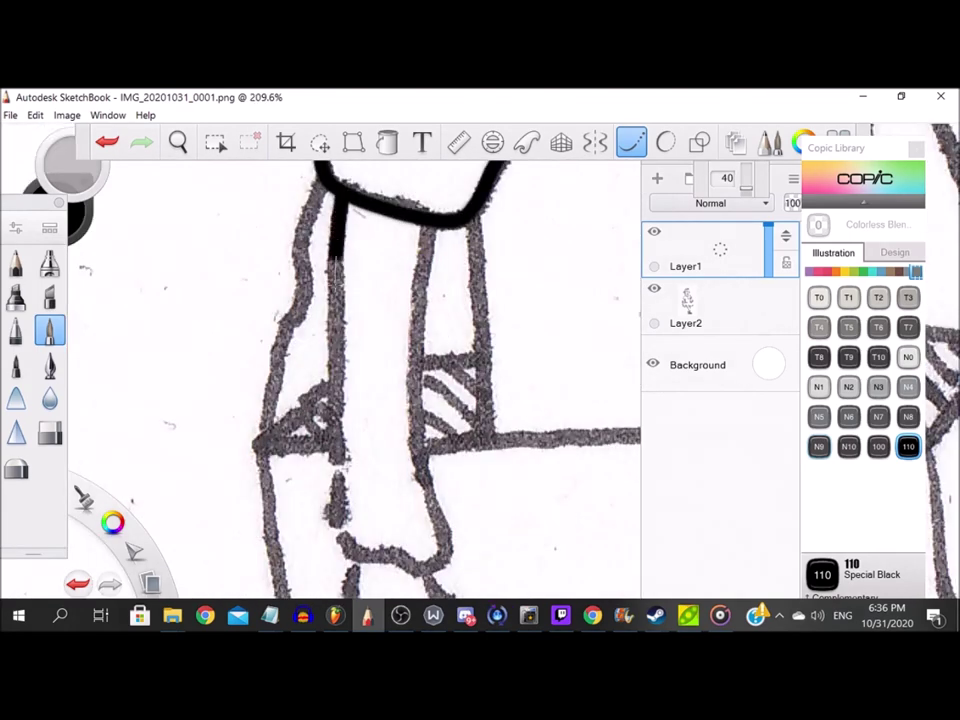
mouse_move(447, 512)
left_mouse_down()
mouse_move(415, 402)
mouse_move(428, 204)
left_mouse_up()
scroll(375, 371, "down", 2)
Ink the near hand's outline, including the fingers and thumb, up to the cuff.
scroll(306, 264, "up", 4)
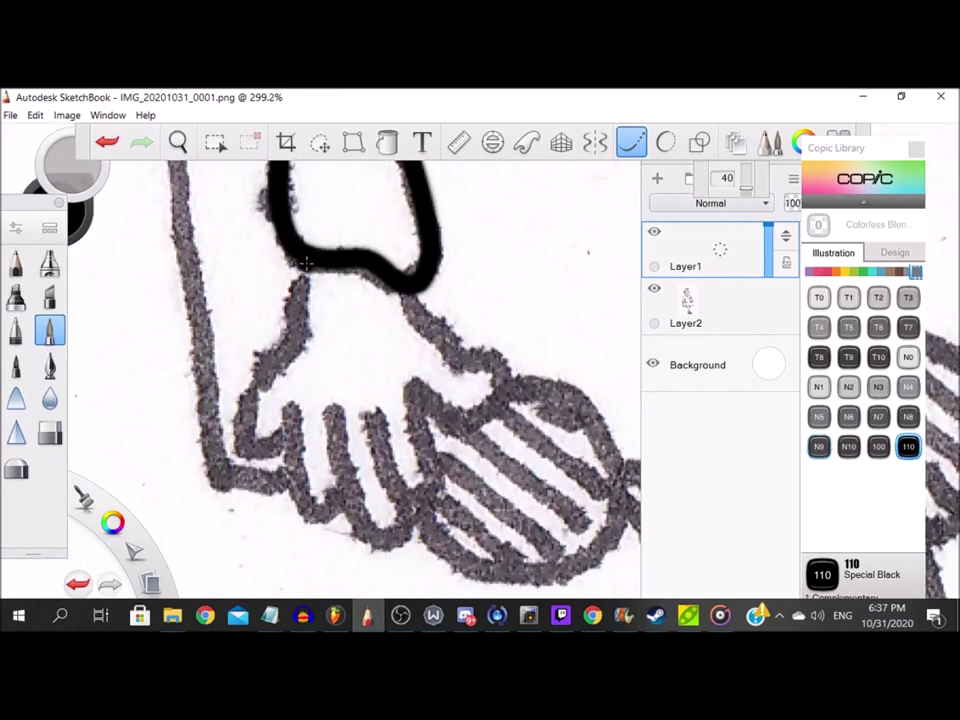
mouse_move(300, 264)
left_mouse_down()
mouse_move(297, 321)
mouse_move(262, 376)
mouse_move(250, 432)
mouse_move(282, 455)
left_mouse_up()
mouse_move(290, 412)
left_mouse_down()
mouse_move(336, 440)
mouse_move(338, 410)
left_mouse_up()
mouse_move(364, 537)
left_mouse_down()
mouse_move(415, 529)
mouse_move(395, 479)
mouse_move(425, 427)
mouse_move(413, 390)
left_mouse_up()
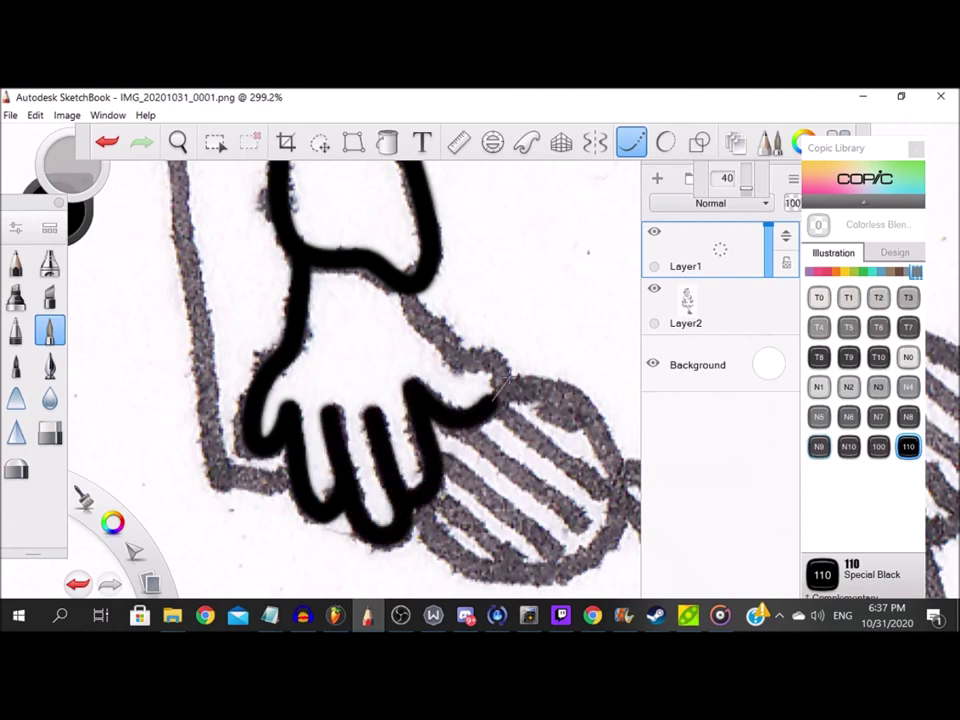
left_click_drag(415, 312, 403, 285)
Ink the outer line behind the near arm, the box's near side edge and its short upper edge beside the forearm.
scroll(390, 340, "down", 10)
scroll(378, 290, "up", 3)
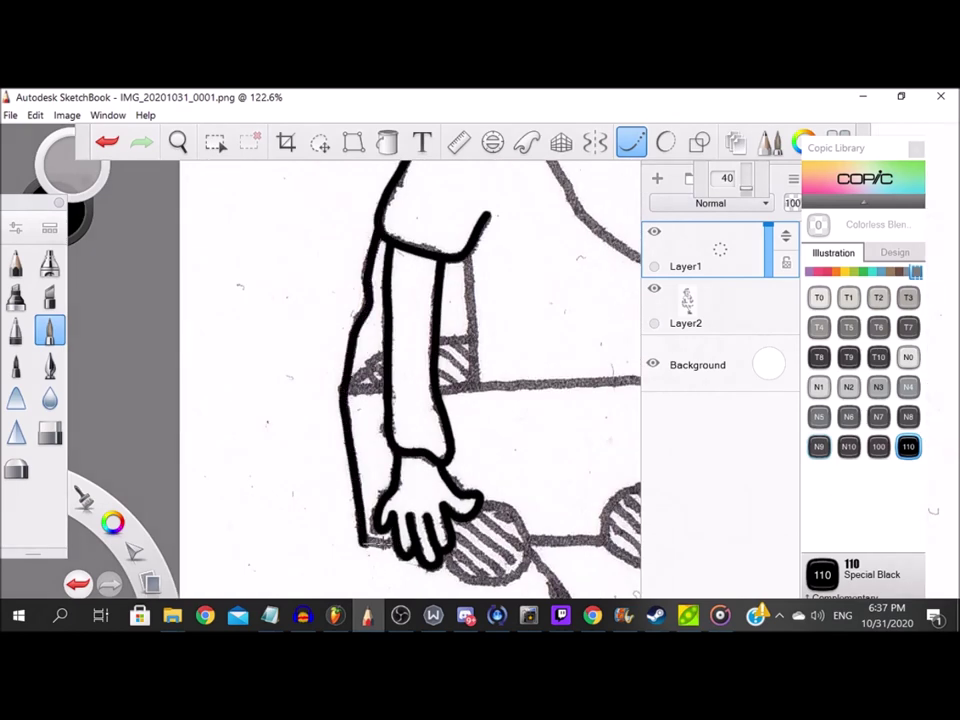
scroll(372, 334, "up", 6)
left_click_drag(265, 481, 449, 473)
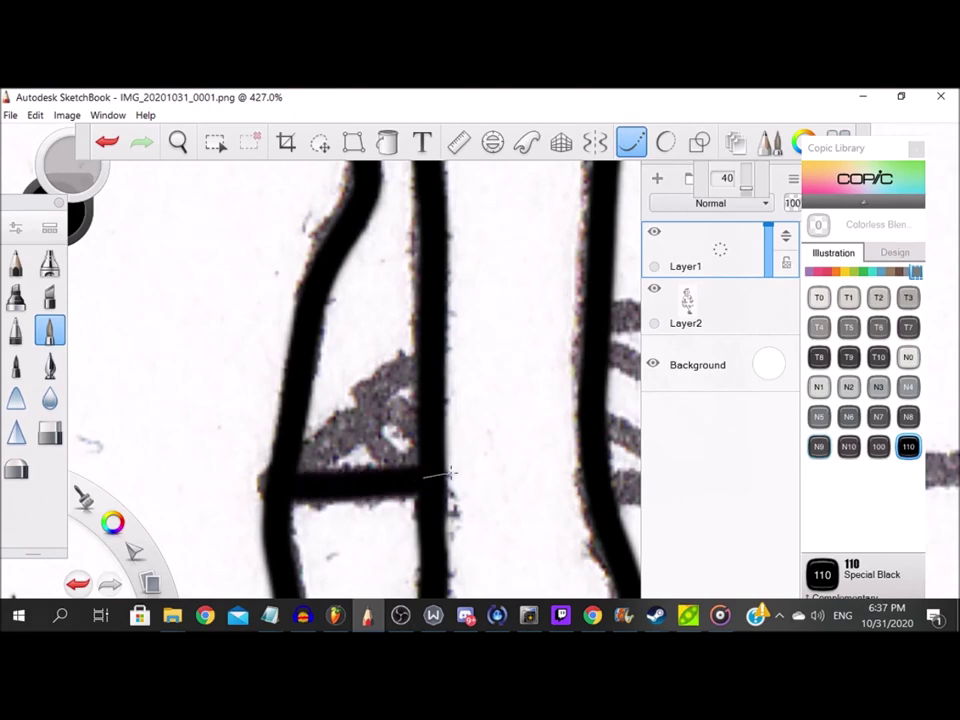
Ink the hatching in the box opening on both sides of the near forearm and the shirt's side line below the sleeve.
left_click_drag(302, 468, 430, 346)
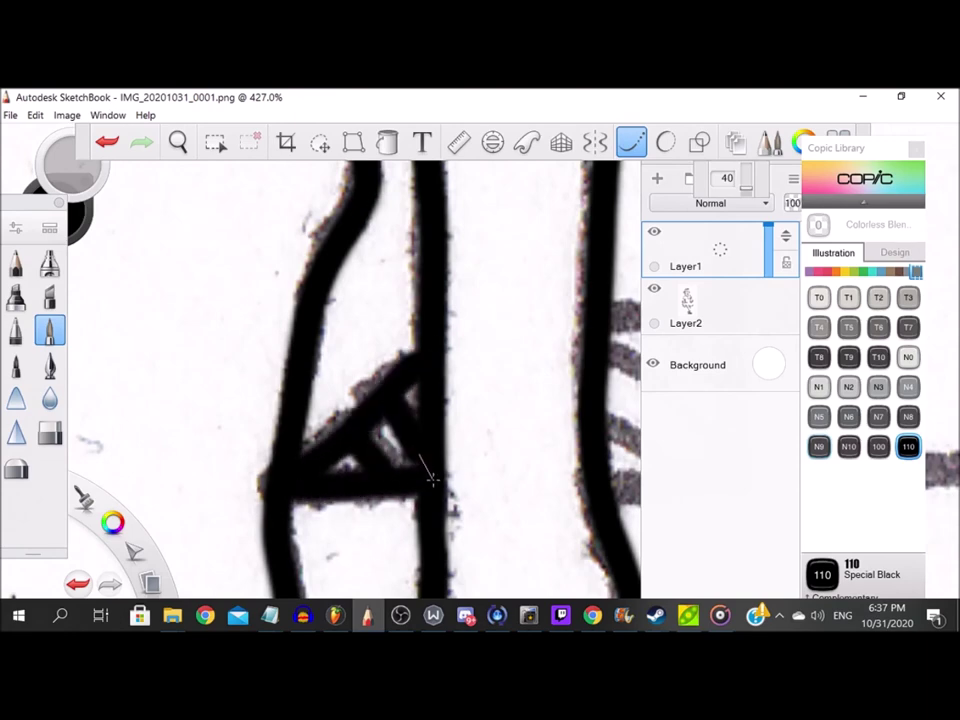
scroll(300, 424, "down", 6)
scroll(390, 403, "up", 6)
mouse_move(332, 349)
left_mouse_down()
mouse_move(488, 334)
mouse_move(452, 369)
mouse_move(458, 526)
mouse_move(451, 512)
mouse_move(311, 523)
left_mouse_up()
left_click_drag(328, 446, 403, 506)
left_click_drag(334, 378, 466, 508)
left_click_drag(381, 351, 455, 419)
scroll(391, 376, "down", 6)
scroll(401, 254, "up", 4)
left_click_drag(406, 280, 421, 492)
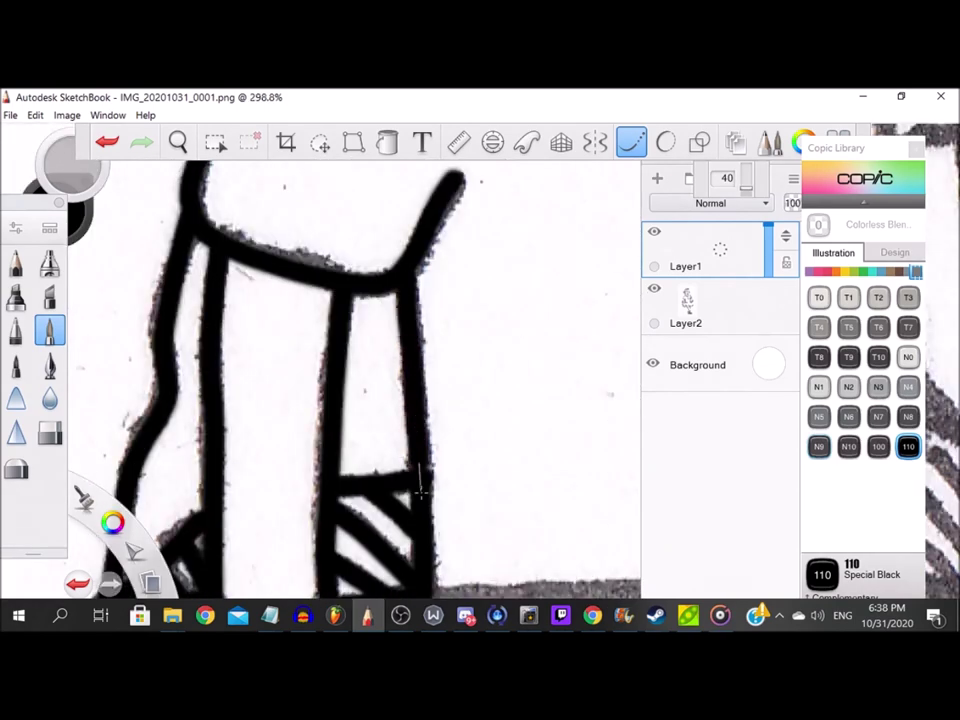
Ink the outline and diagonal stripes of the box's wheel beside the near hand.
scroll(460, 505, "down", 10)
scroll(310, 455, "up", 10)
mouse_move(295, 450)
left_mouse_down()
mouse_move(505, 405)
mouse_move(420, 250)
mouse_move(330, 290)
left_mouse_up()
left_click_drag(295, 398, 398, 468)
mouse_move(293, 336)
left_mouse_down()
mouse_move(459, 481)
mouse_move(365, 391)
mouse_move(451, 460)
left_mouse_up()
key("ctrl+z")
left_click_drag(310, 304, 483, 441)
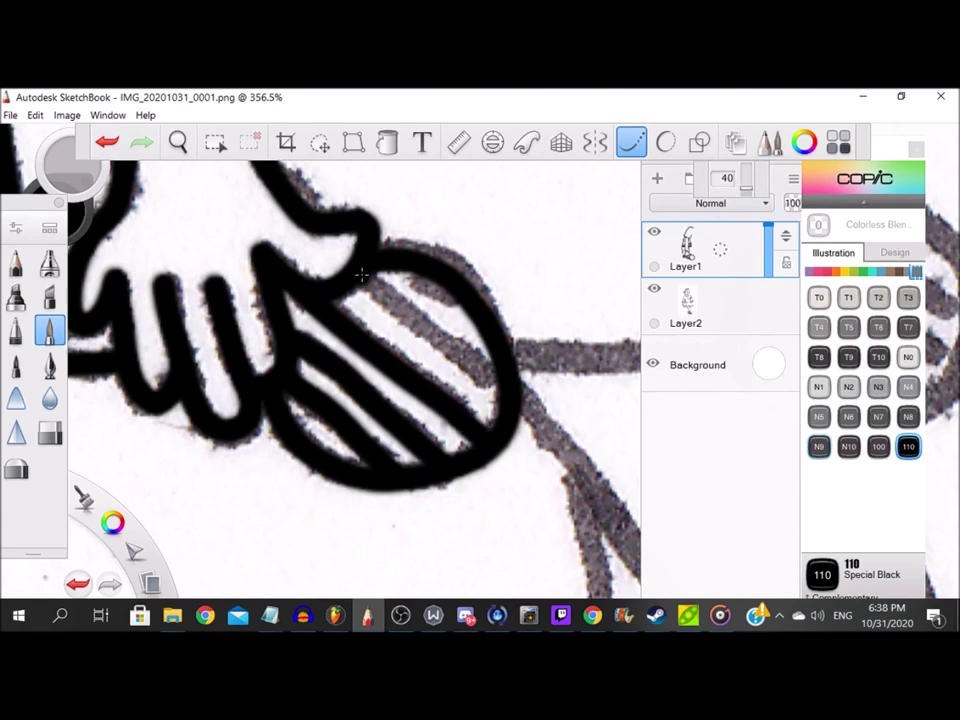
left_click_drag(364, 276, 451, 357)
Ink the box's lower edge between the wheels and the second wheel's outline with its diagonal stripes.
scroll(400, 330, "down", 6)
scroll(430, 330, "up", 6)
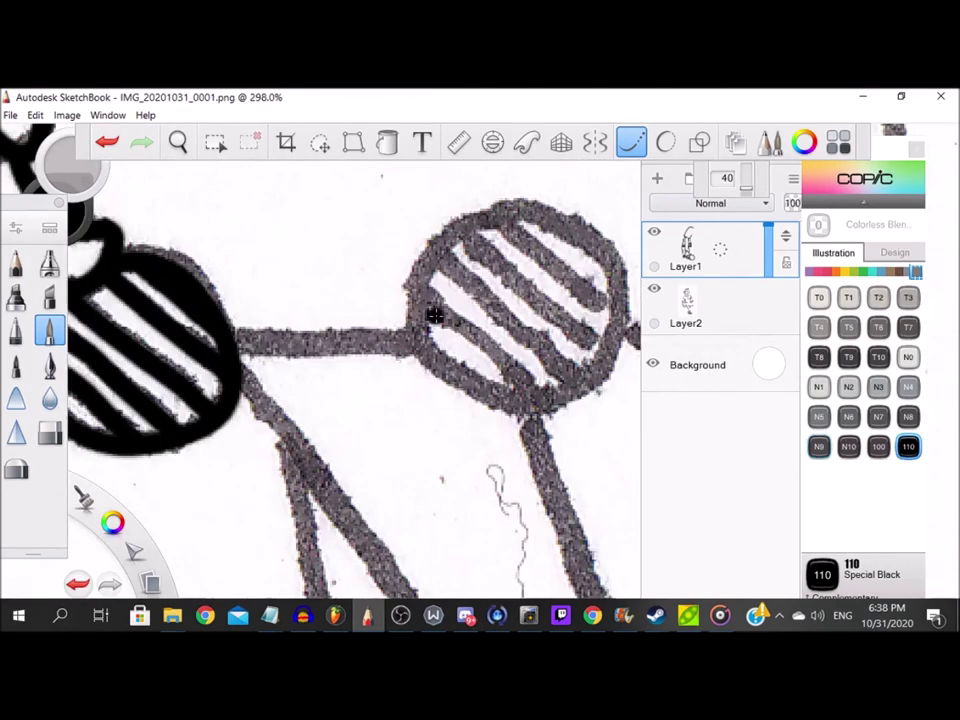
left_click_drag(210, 344, 447, 347)
scroll(440, 342, "down", 5)
scroll(480, 322, "up", 6)
left_click_drag(279, 329, 278, 329)
mouse_move(300, 258)
left_mouse_down()
mouse_move(214, 318)
mouse_move(205, 430)
mouse_move(375, 508)
mouse_move(475, 348)
mouse_move(281, 272)
mouse_move(462, 390)
left_mouse_up()
left_click_drag(250, 292, 458, 428)
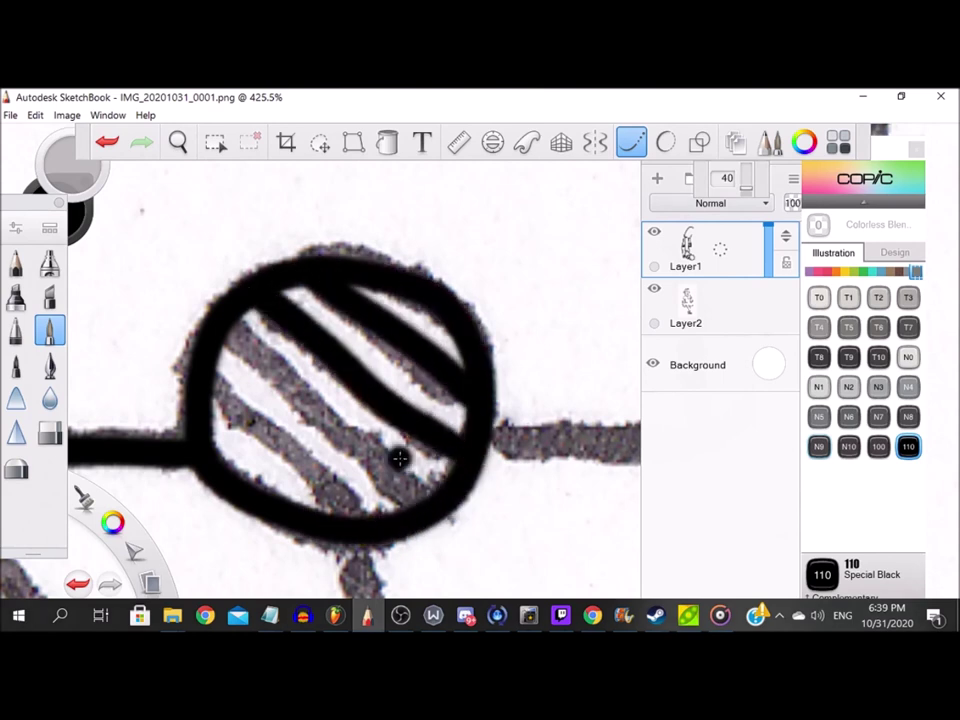
left_click_drag(240, 344, 445, 496)
left_click_drag(208, 379, 401, 534)
Ink the rest of the box's lower edge beyond the second wheel and the outline of its far side panel.
scroll(477, 447, "up", 1)
mouse_move(477, 447)
left_mouse_down()
mouse_move(253, 411)
mouse_move(525, 400)
mouse_move(491, 197)
mouse_move(506, 523)
left_mouse_up()
scroll(465, 189, "down", 2)
scroll(506, 523, "down", 3)
scroll(607, 565, "up", 4)
left_click_drag(617, 386, 436, 577)
scroll(472, 400, "down", 5)
scroll(493, 256, "up", 1)
left_click_drag(493, 256, 502, 392)
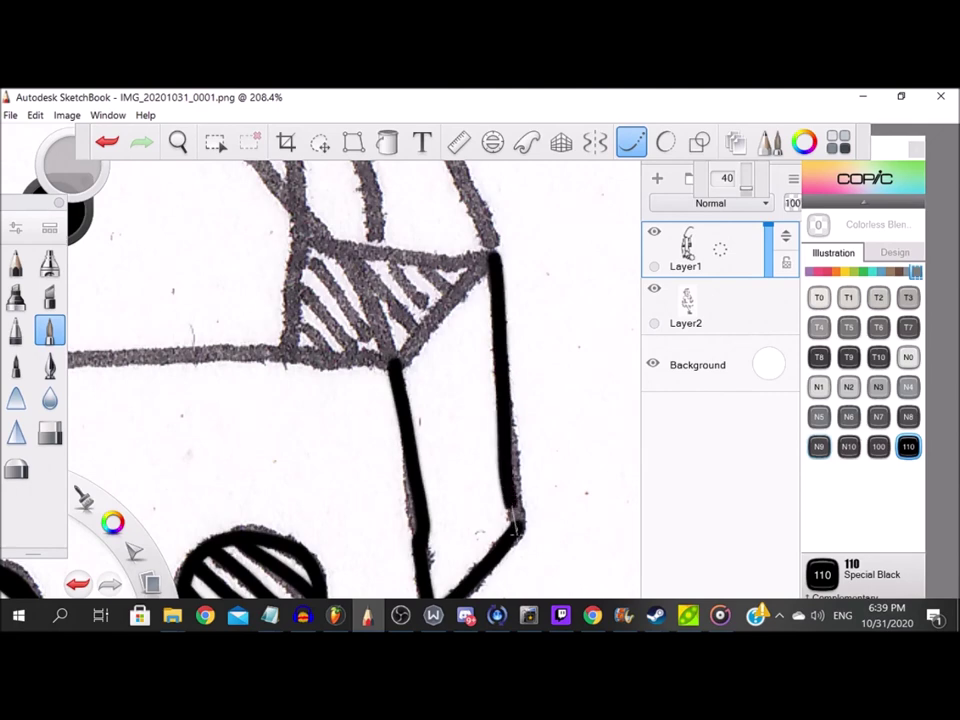
scroll(467, 268, "up", 4)
scroll(296, 497, "up", 1)
left_click_drag(296, 497, 467, 300)
scroll(467, 300, "down", 5)
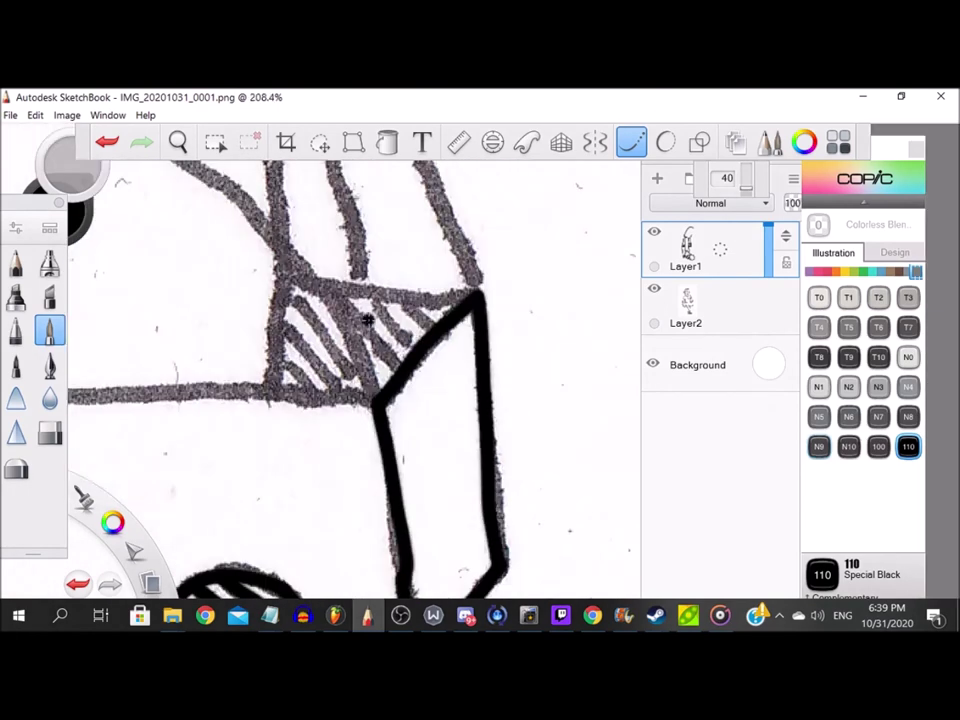
Ink the outline, dividing line and diagonal hatching of the box opening at the far corner.
scroll(368, 320, "up", 3)
left_click_drag(214, 242, 561, 270)
mouse_move(219, 240)
left_mouse_down()
mouse_move(207, 338)
mouse_move(232, 452)
mouse_move(380, 452)
left_mouse_up()
scroll(364, 414, "down", 2)
scroll(364, 414, "up", 3)
left_click_drag(198, 430, 232, 456)
left_click_drag(205, 345, 298, 466)
left_click_drag(212, 289, 350, 468)
left_click_drag(350, 290, 460, 434)
left_click_drag(394, 288, 480, 392)
left_click_drag(455, 292, 525, 364)
scroll(254, 288, "up", 1)
mouse_move(290, 255)
left_mouse_down()
mouse_move(326, 290)
mouse_move(419, 516)
left_mouse_up()
Ink the diagonal strap line across the chest from the near shoulder to the box's far corner.
scroll(384, 450, "down", 5)
scroll(268, 273, "up", 4)
mouse_move(135, 201)
left_mouse_down()
mouse_move(322, 340)
mouse_move(408, 442)
left_mouse_up()
scroll(412, 448, "down", 7)
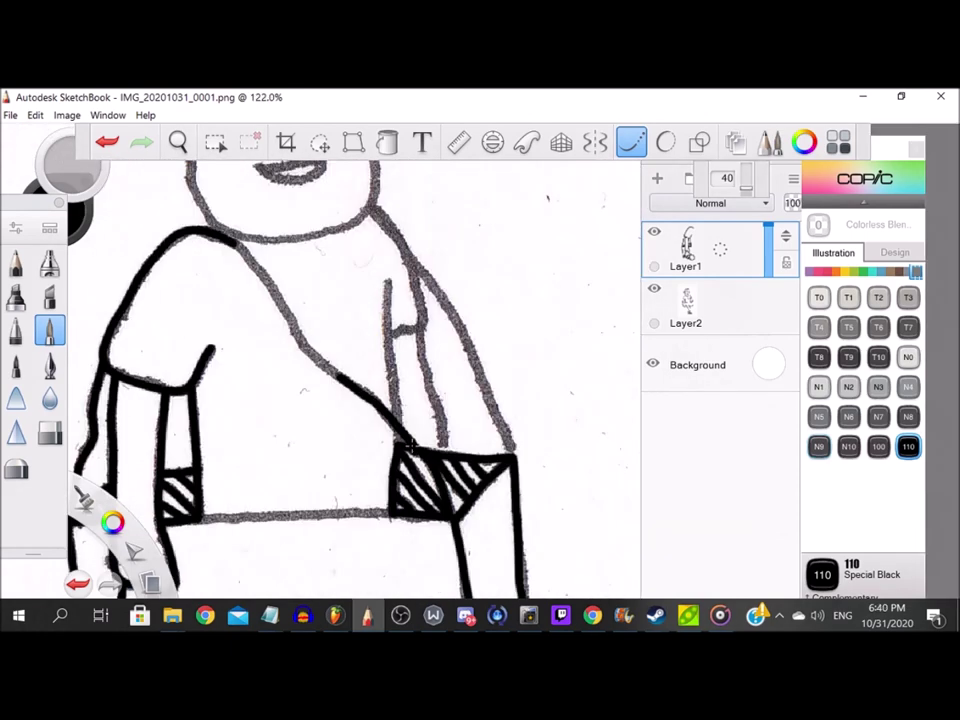
scroll(280, 290, "up", 4)
mouse_move(125, 165)
left_mouse_down()
mouse_move(205, 240)
mouse_move(316, 392)
left_mouse_up()
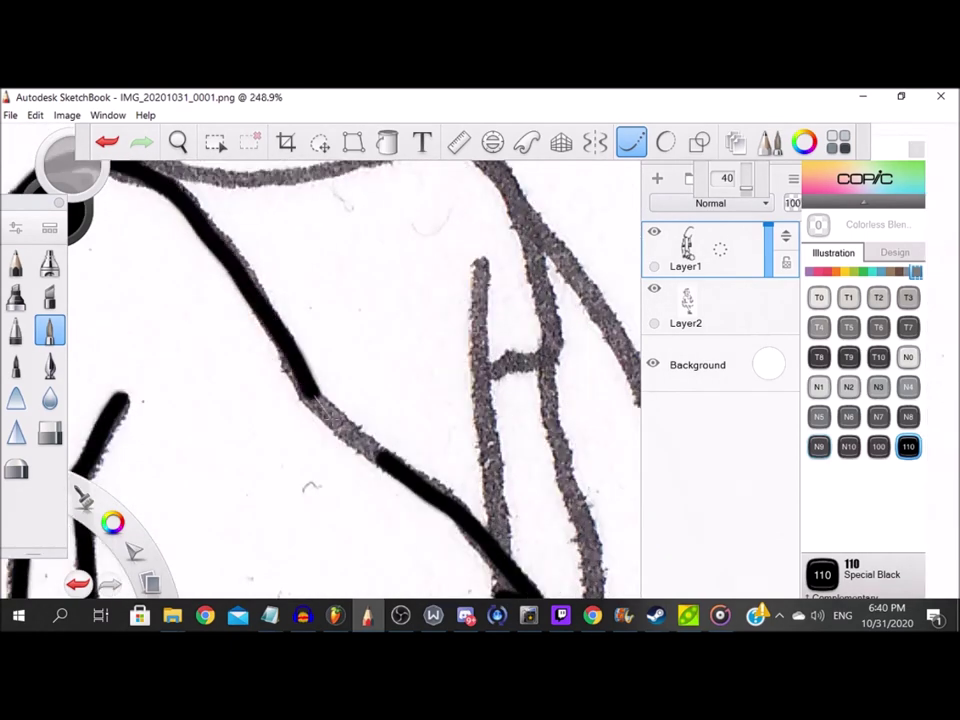
left_click_drag(401, 475, 412, 484)
Ink the far arm's inner and outer edges and the short sleeve hem between them.
scroll(412, 484, "down", 4)
scroll(500, 494, "up", 4)
left_click_drag(375, 245, 393, 508)
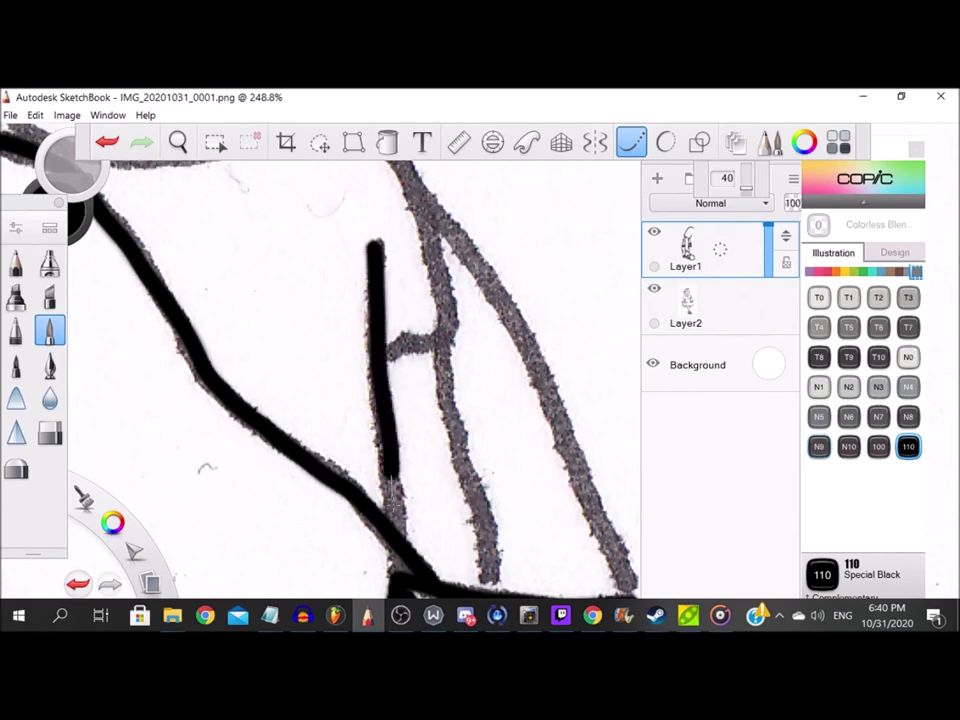
left_click_drag(440, 343, 478, 548)
left_click_drag(437, 216, 466, 536)
Ink the chin line between the two shoulders.
scroll(301, 307, "down", 3)
scroll(228, 275, "up", 4)
left_click_drag(89, 386, 90, 388)
mouse_move(148, 428)
left_mouse_down()
mouse_move(335, 436)
mouse_move(474, 370)
mouse_move(481, 352)
left_mouse_up()
Ink the upper edge of the box's front panel between the two hatched openings.
scroll(480, 400, "down", 5)
scroll(400, 510, "up", 3)
scroll(140, 495, "up", 2)
left_click_drag(70, 440, 528, 437)
Ink the outer line behind the far arm from the shoulder down to the box's corner.
scroll(522, 512, "down", 6)
scroll(540, 270, "up", 5)
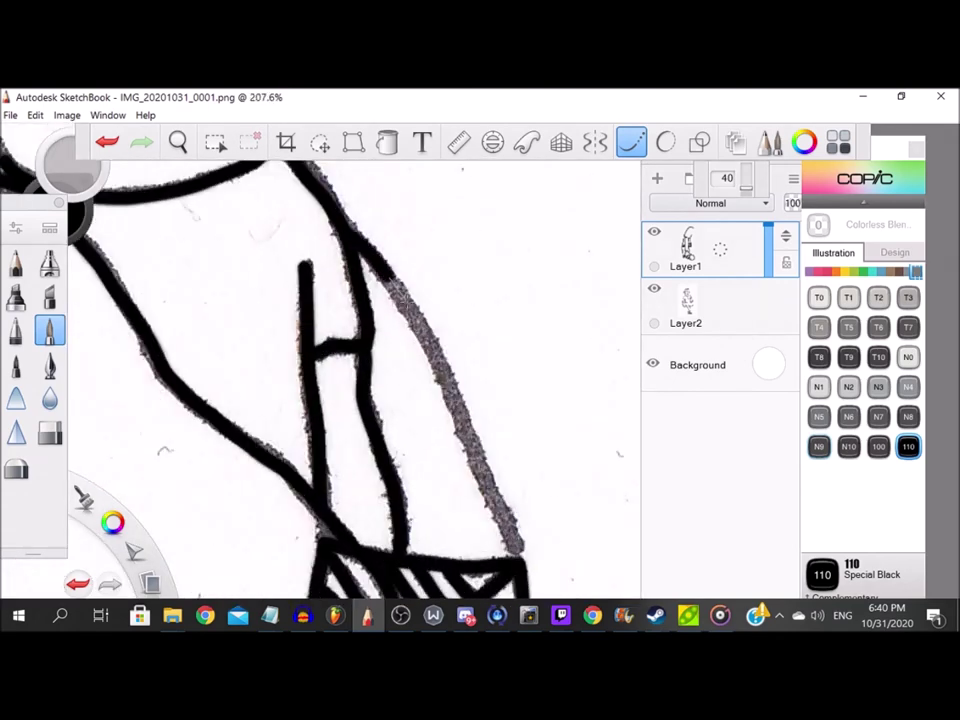
left_click_drag(362, 250, 468, 418)
Ink the front trouser leg's outline from the wheels down to its hem.
scroll(380, 430, "down", 10)
scroll(396, 585, "up", 8)
scroll(300, 440, "down", 2)
scroll(270, 300, "up", 4)
left_click_drag(252, 325, 310, 437)
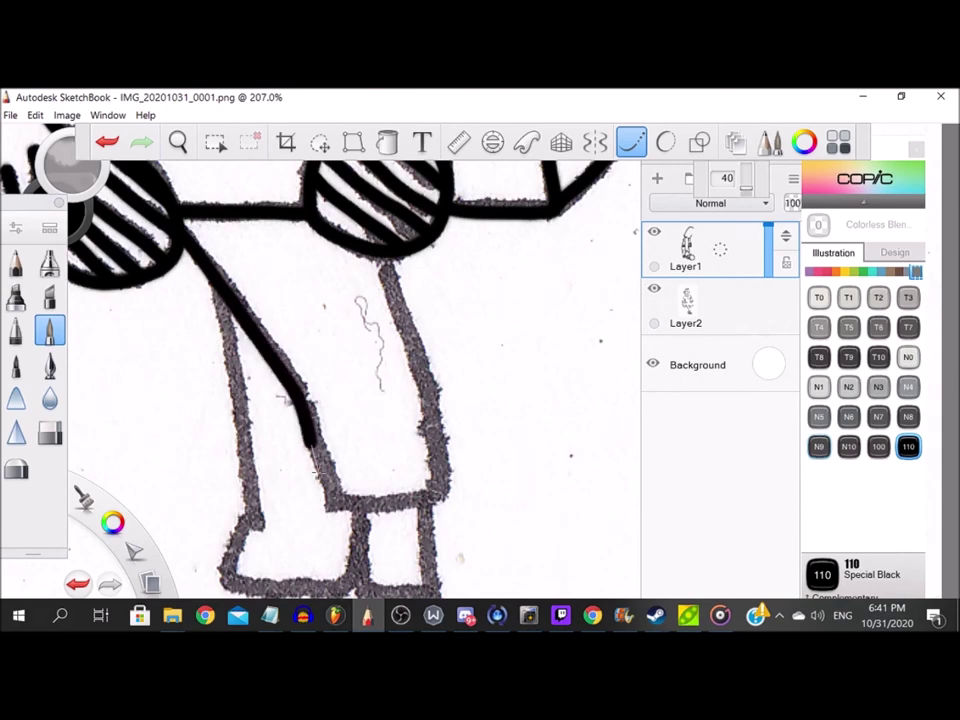
left_click_drag(450, 462, 378, 247)
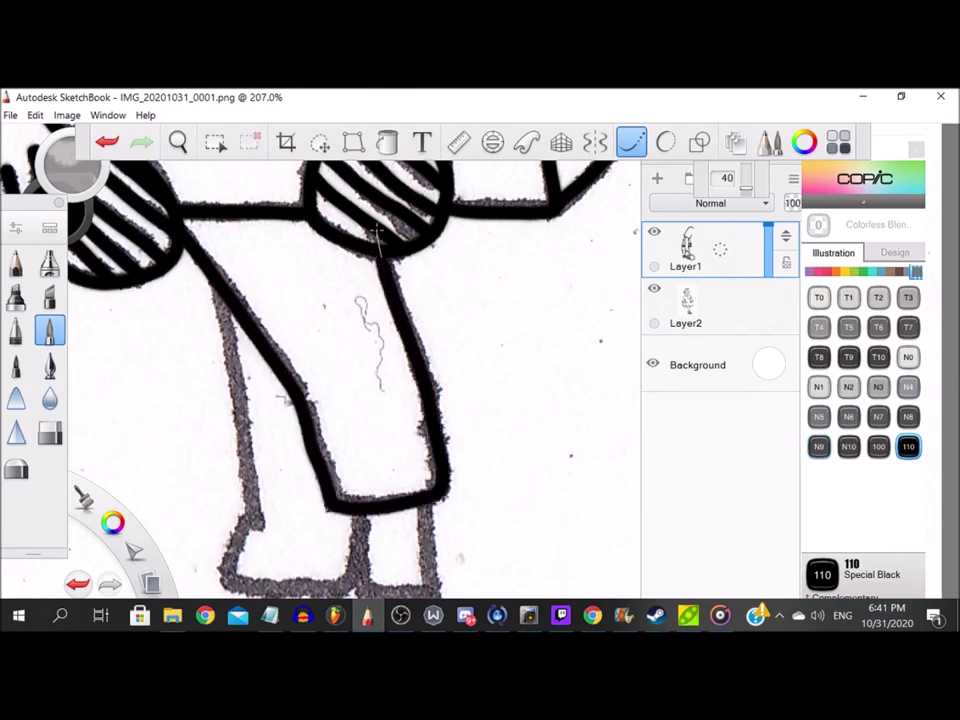
Ink the rear trouser leg's outer edge, flared cuff and hem behind the front leg.
scroll(340, 262, "down", 3)
scroll(270, 415, "up", 3)
scroll(264, 400, "down", 1)
left_click_drag(200, 232, 234, 417)
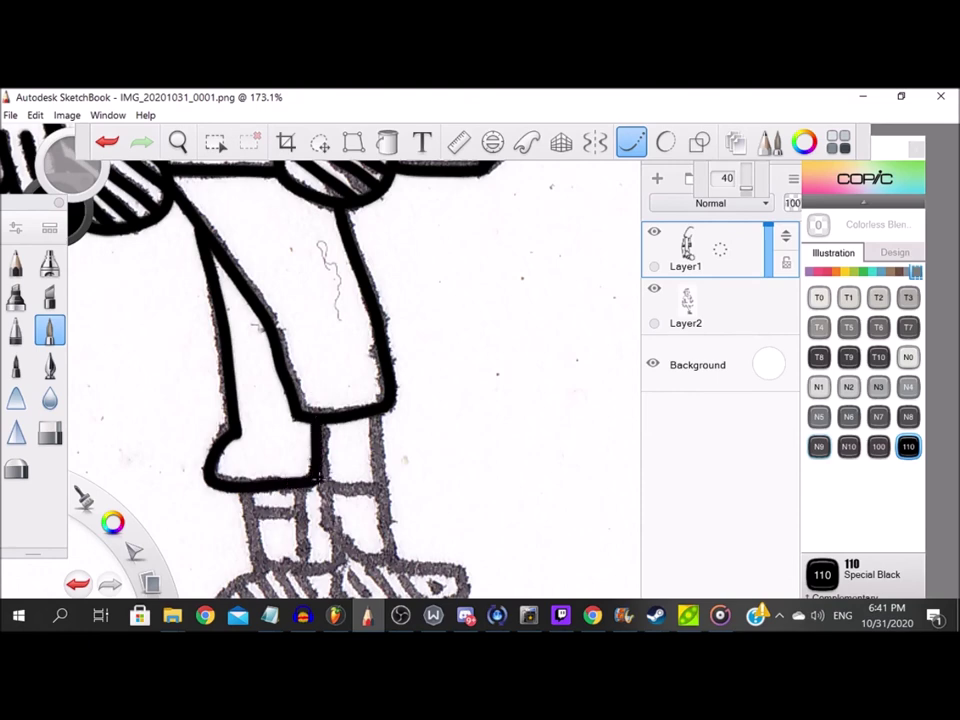
Ink both ankles below the trouser hems, including the sock bands.
scroll(379, 464, "up", 3)
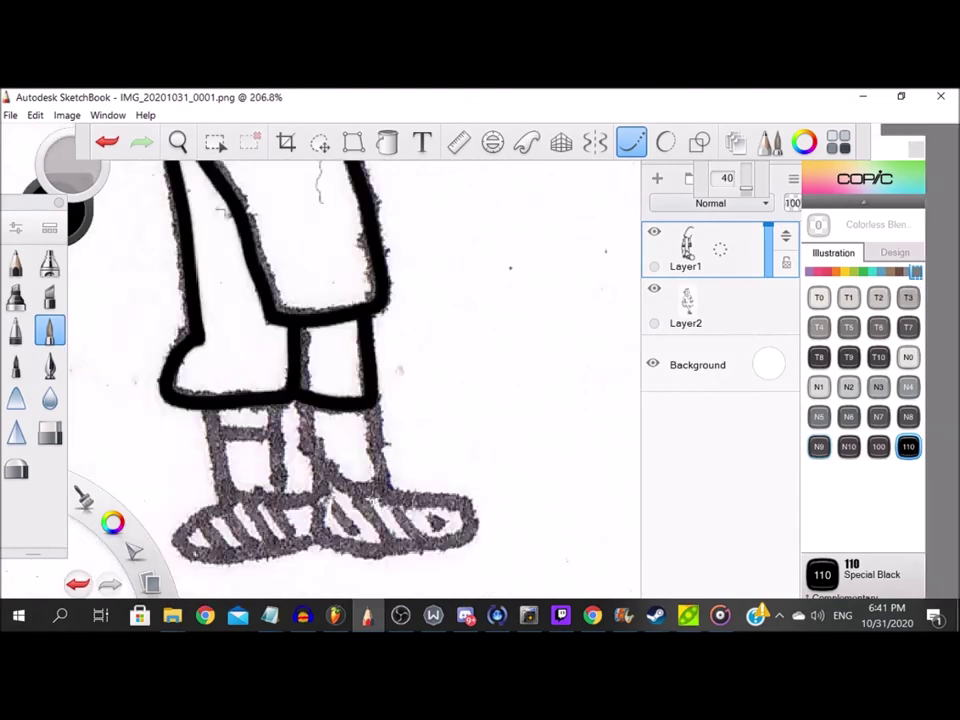
left_click_drag(278, 366, 331, 497)
left_click_drag(280, 262, 292, 368)
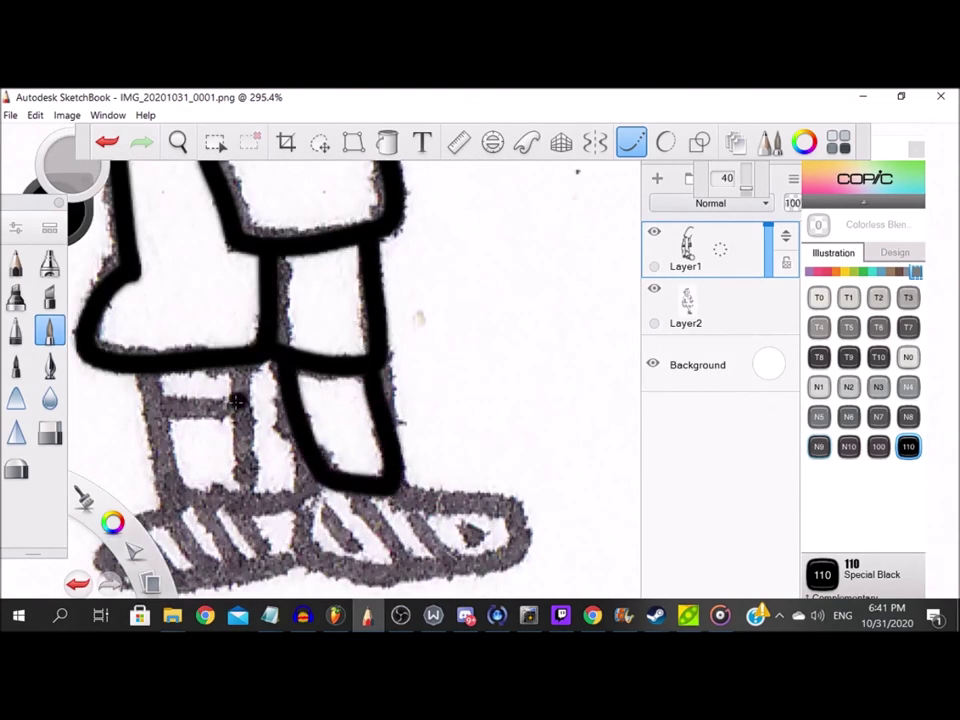
left_click_drag(145, 406, 262, 407)
mouse_move(139, 377)
left_mouse_down()
mouse_move(161, 472)
mouse_move(236, 490)
mouse_move(245, 392)
left_mouse_up()
Ink the outlines of both shoes.
scroll(245, 393, "down", 3)
scroll(188, 493, "up", 4)
left_click_drag(189, 494, 188, 493)
mouse_move(207, 417)
left_mouse_down()
mouse_move(152, 458)
mouse_move(354, 486)
mouse_move(281, 412)
left_mouse_up()
left_click_drag(393, 388, 366, 480)
mouse_move(603, 482)
left_mouse_down()
mouse_move(618, 413)
mouse_move(463, 390)
left_mouse_up()
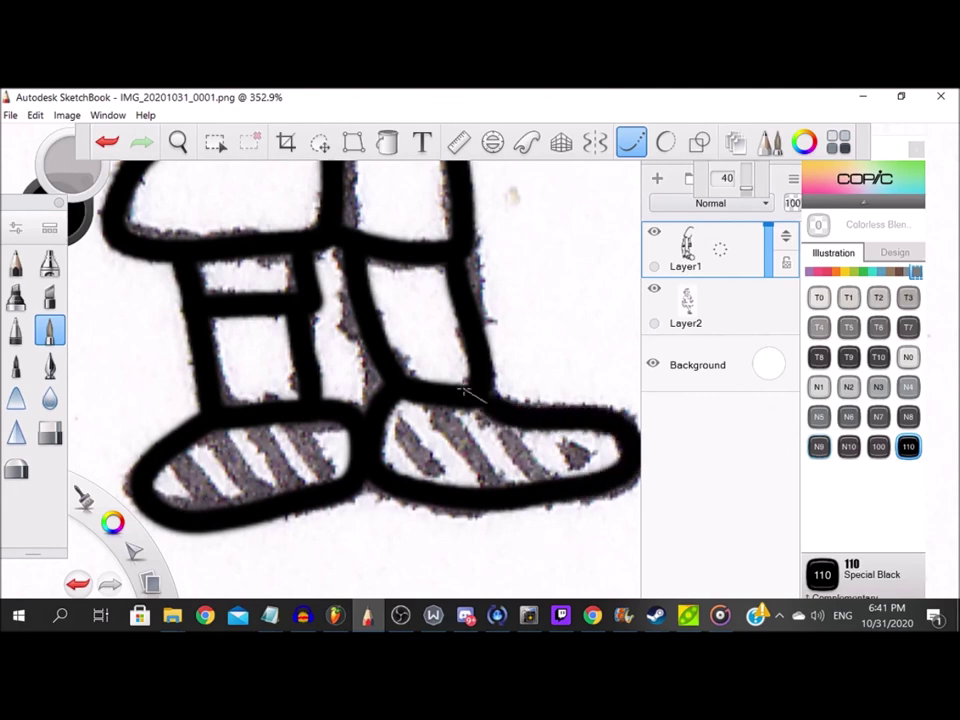
Ink the diagonal stripes inside both shoes.
left_click_drag(190, 484, 215, 511)
left_click_drag(222, 446, 271, 516)
left_click_drag(259, 434, 292, 496)
left_click_drag(302, 432, 339, 499)
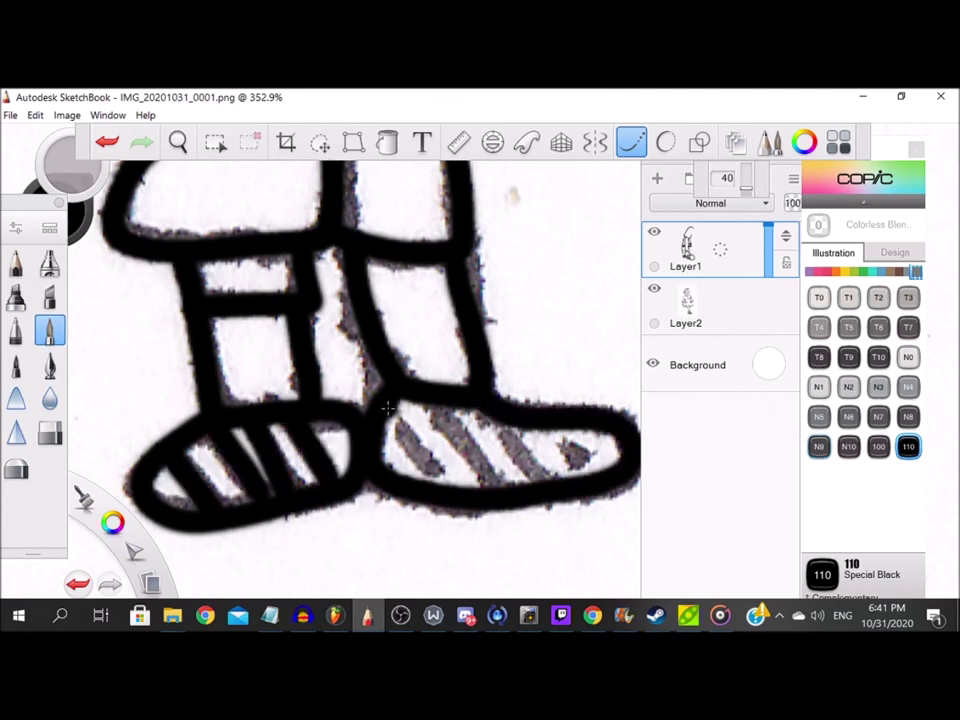
left_click_drag(396, 409, 438, 487)
left_click_drag(445, 412, 485, 493)
left_click_drag(488, 417, 546, 496)
left_click_drag(543, 432, 598, 487)
Ink the near side of the jaw and the ear with its inner curve.
scroll(367, 438, "down", 14)
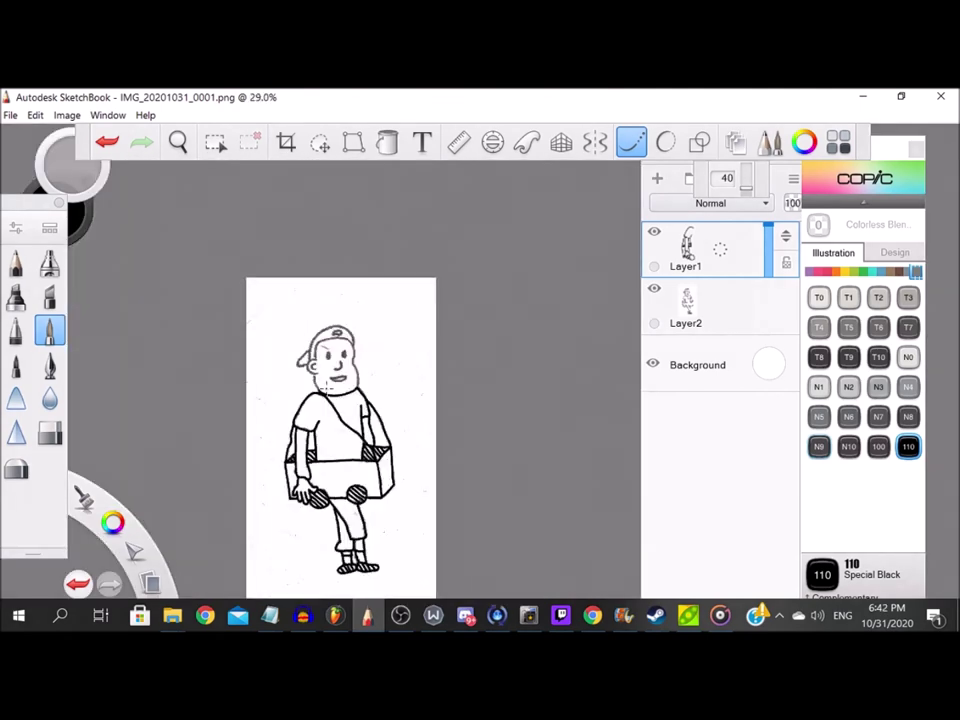
scroll(336, 366, "up", 10)
scroll(328, 451, "down", 3)
scroll(328, 451, "up", 3)
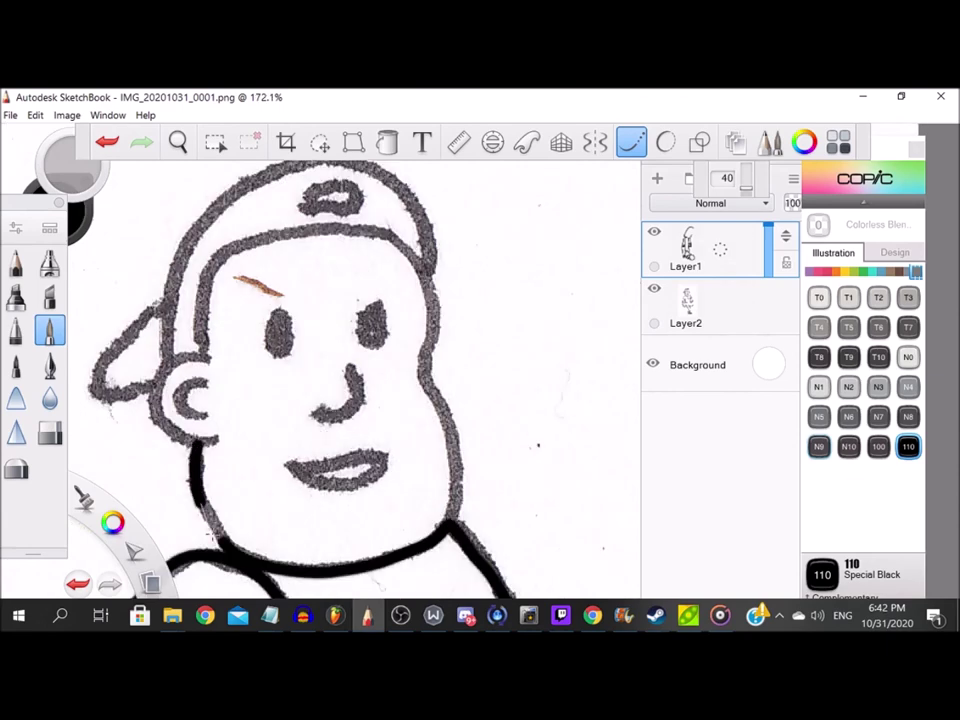
scroll(95, 392, "up", 4)
mouse_move(350, 330)
left_mouse_down()
mouse_move(258, 356)
mouse_move(237, 431)
mouse_move(290, 498)
mouse_move(362, 500)
left_mouse_up()
mouse_move(291, 391)
left_mouse_down()
mouse_move(297, 444)
mouse_move(338, 452)
left_mouse_up()
scroll(320, 400, "down", 3)
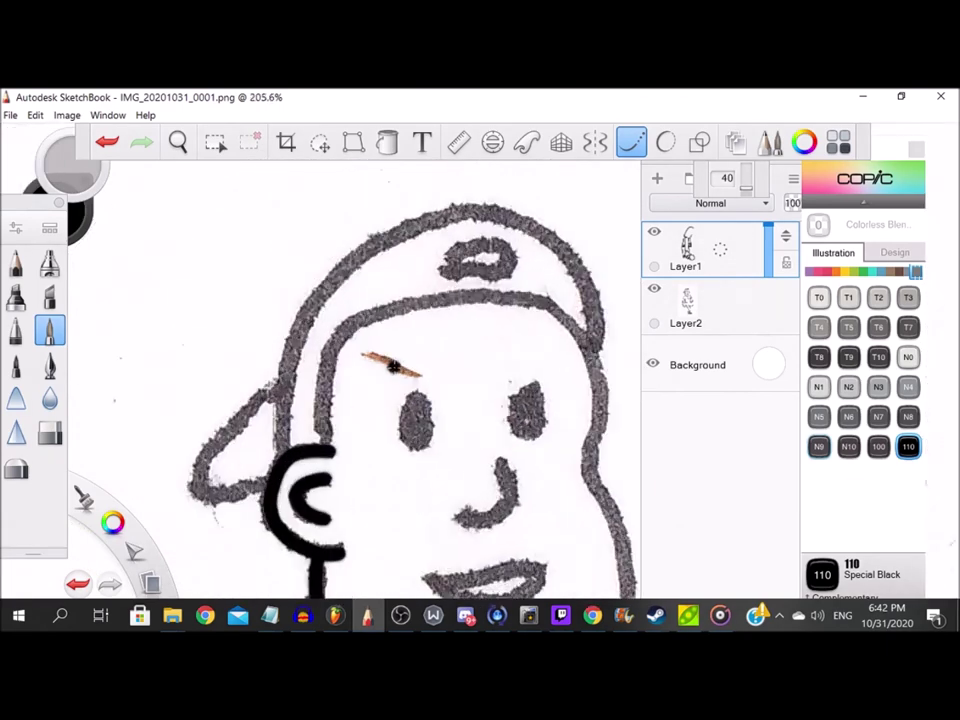
Ink the cap's lower edge across the forehead and the far side of the face down to the chin.
scroll(320, 330, "up", 2)
mouse_move(515, 263)
left_mouse_down()
mouse_move(415, 281)
mouse_move(330, 313)
mouse_move(290, 395)
mouse_move(298, 499)
left_mouse_up()
scroll(298, 470, "down", 4)
scroll(500, 470, "up", 4)
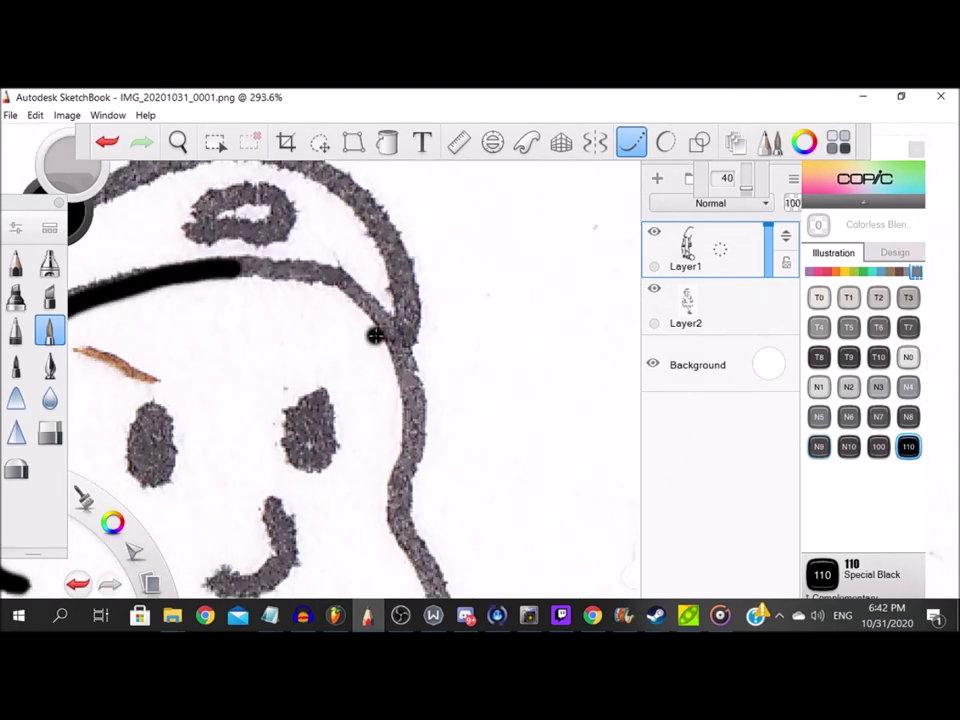
mouse_move(232, 269)
left_mouse_down()
mouse_move(335, 282)
mouse_move(388, 321)
mouse_move(410, 397)
mouse_move(398, 516)
mouse_move(433, 583)
left_mouse_up()
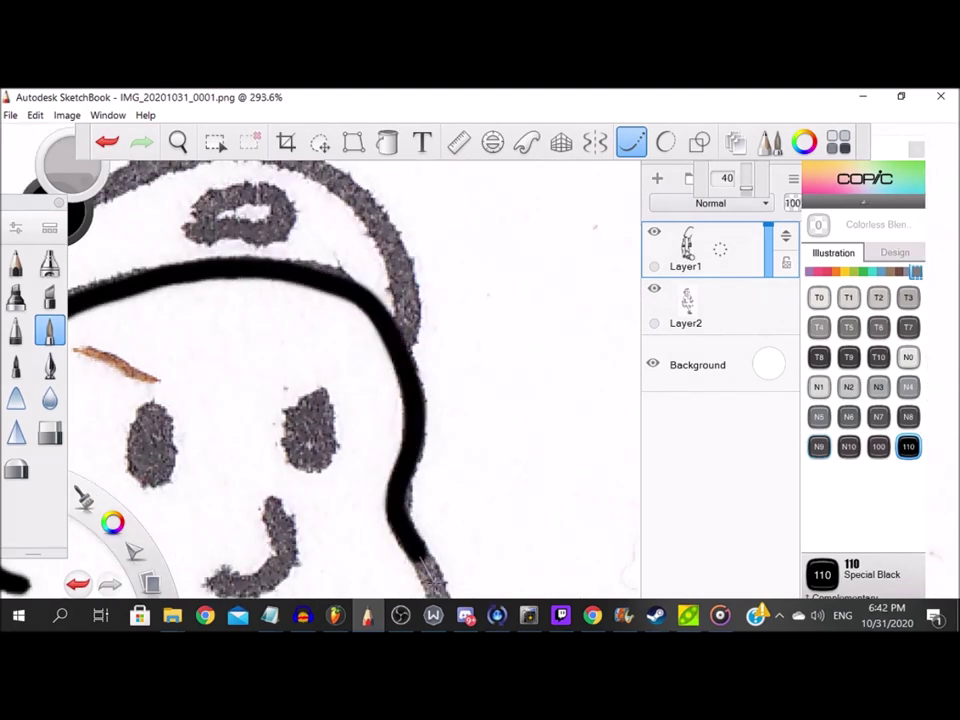
scroll(410, 460, "down", 4)
scroll(392, 392, "up", 4)
mouse_move(358, 286)
left_mouse_down()
mouse_move(382, 346)
mouse_move(377, 484)
left_mouse_up()
Ink the cap's outer outline, the small emblem on its front and the backward brim.
scroll(380, 480, "down", 7)
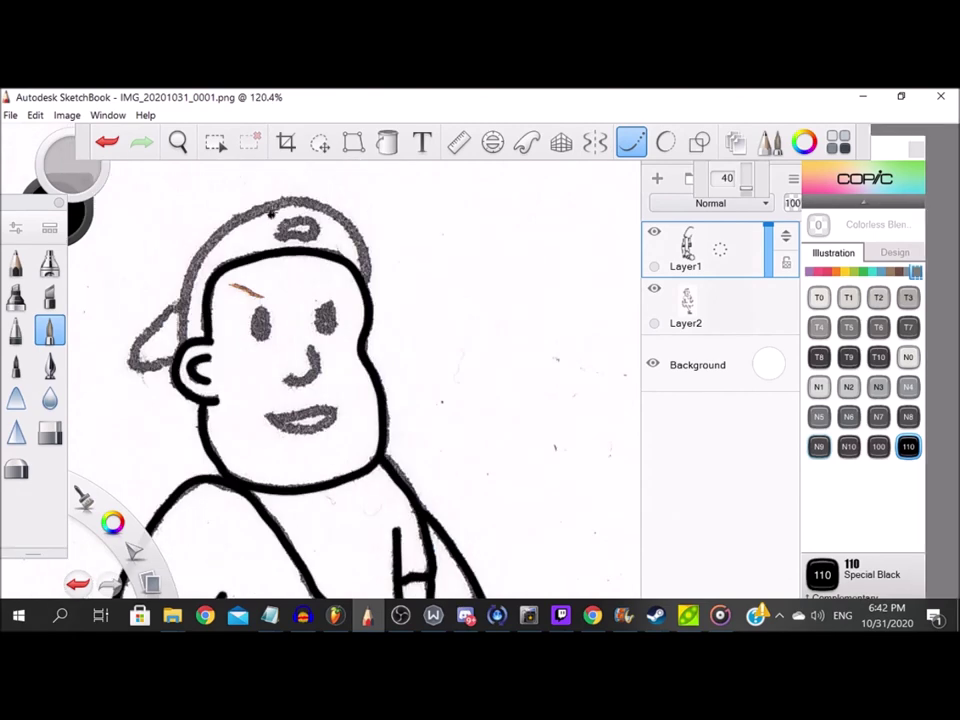
scroll(220, 270, "up", 4)
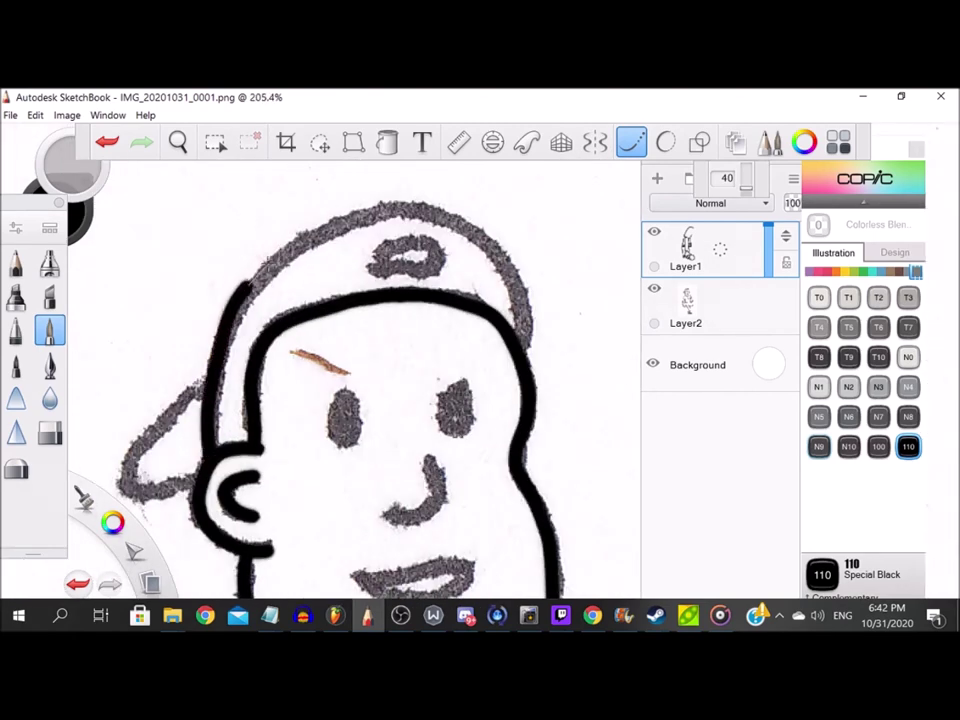
scroll(395, 240, "up", 8)
mouse_move(321, 326)
left_mouse_down()
mouse_move(504, 336)
mouse_move(375, 285)
mouse_move(332, 289)
left_mouse_up()
scroll(377, 333, "down", 8)
scroll(232, 321, "down", 3)
scroll(142, 445, "up", 7)
mouse_move(406, 412)
left_mouse_down()
mouse_move(302, 440)
mouse_move(244, 425)
mouse_move(282, 345)
mouse_move(428, 215)
left_mouse_up()
Ink both eyes as solid black ovals.
scroll(425, 215, "down", 7)
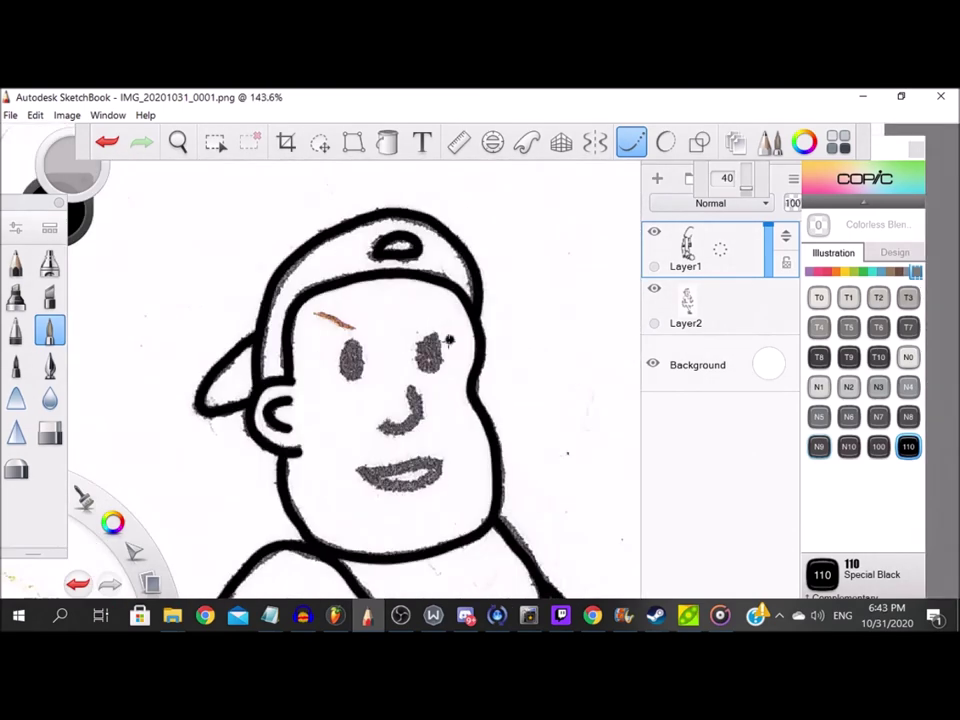
scroll(360, 445, "up", 4)
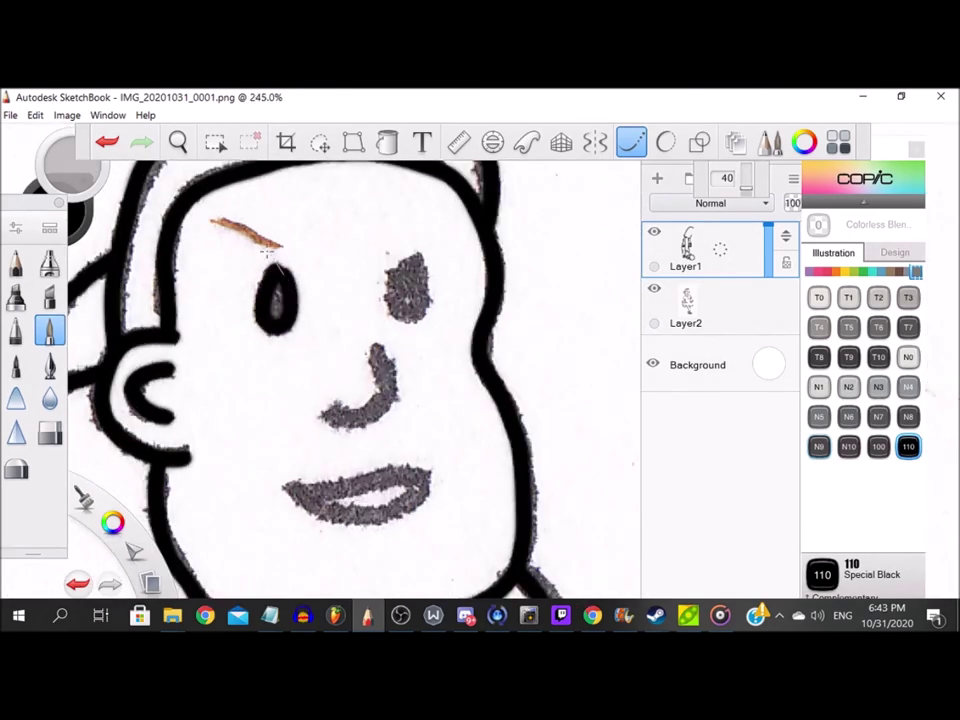
scroll(410, 275, "up", 3)
mouse_move(407, 253)
left_mouse_down()
mouse_move(365, 289)
mouse_move(412, 373)
mouse_move(434, 290)
mouse_move(406, 246)
mouse_move(389, 316)
left_mouse_up()
Ink the curved nose and the mouth outline.
scroll(399, 344, "down", 2)
left_click_drag(318, 372, 385, 290)
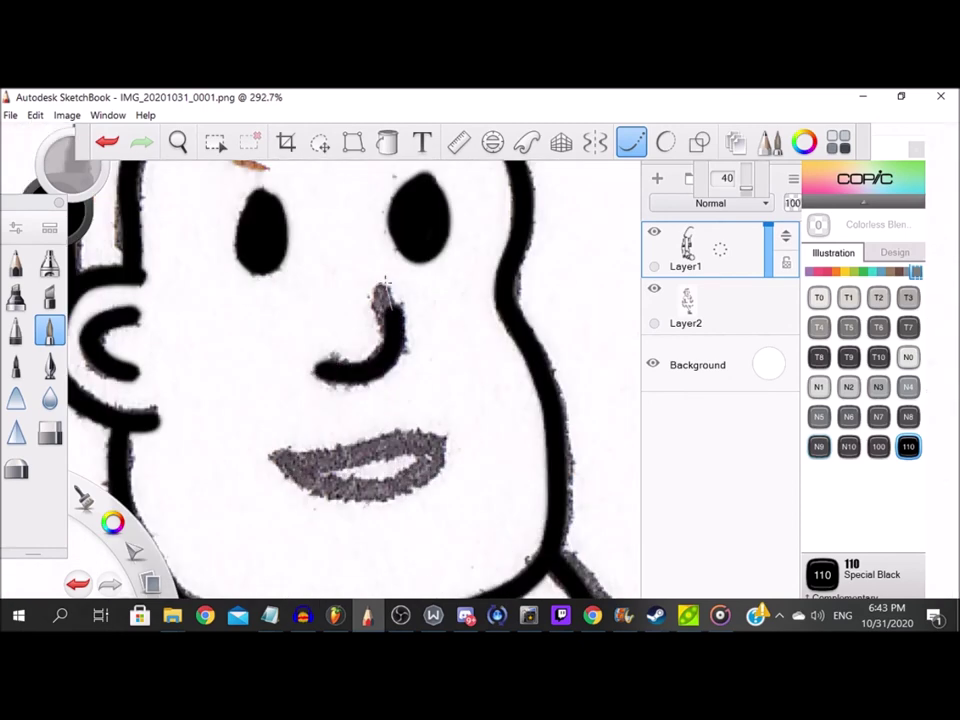
mouse_move(277, 465)
left_mouse_down()
mouse_move(440, 440)
mouse_move(299, 463)
left_mouse_up()
mouse_move(380, 492)
left_mouse_down()
mouse_move(420, 469)
mouse_move(440, 442)
left_mouse_up()
Hide the scanned drawing's layer and toggle the background's visibility off and on to check the line art.
scroll(419, 438, "down", 15)
scroll(419, 550, "up", 3)
left_click(658, 290)
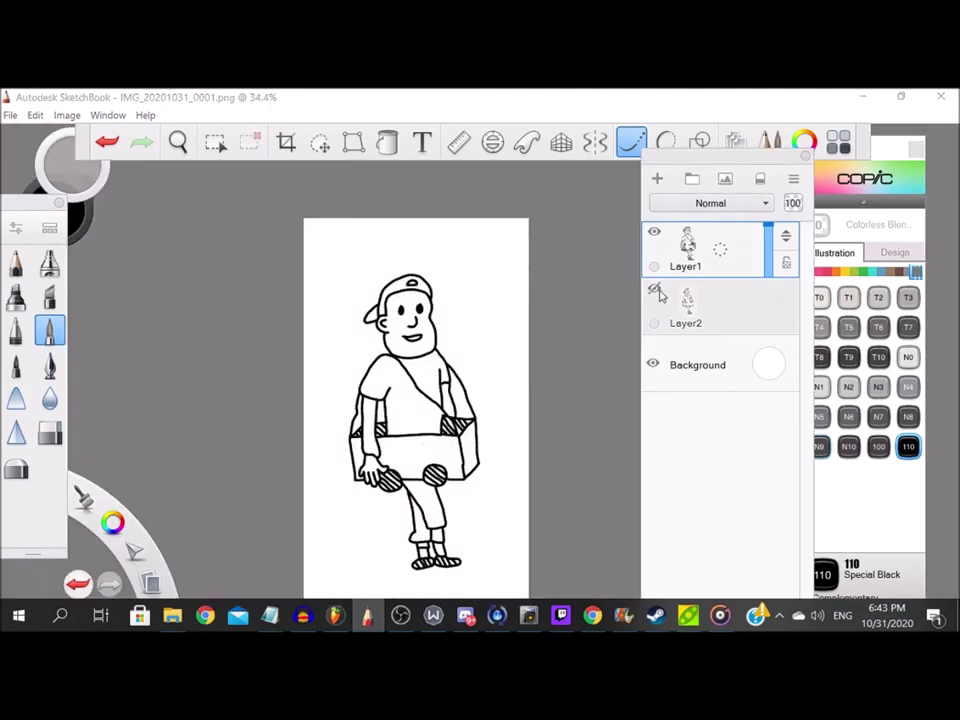
left_click(655, 365)
left_click(655, 365)
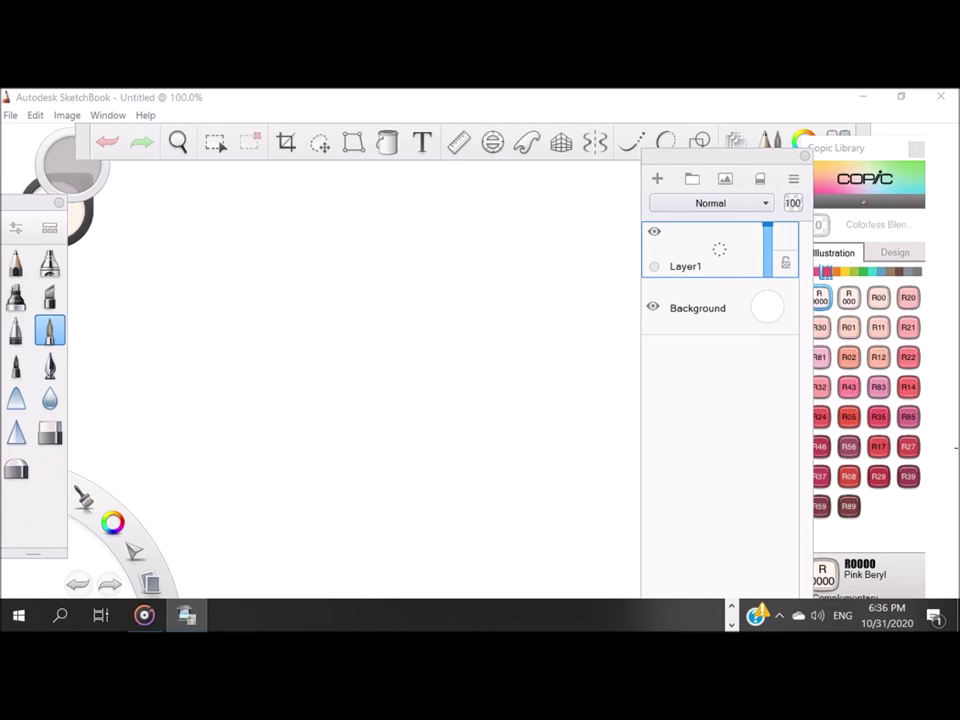
Open the scanned image IMG_20201031_0001.png from File Explorer in Autodesk SketchBook.
right_click(275, 485)
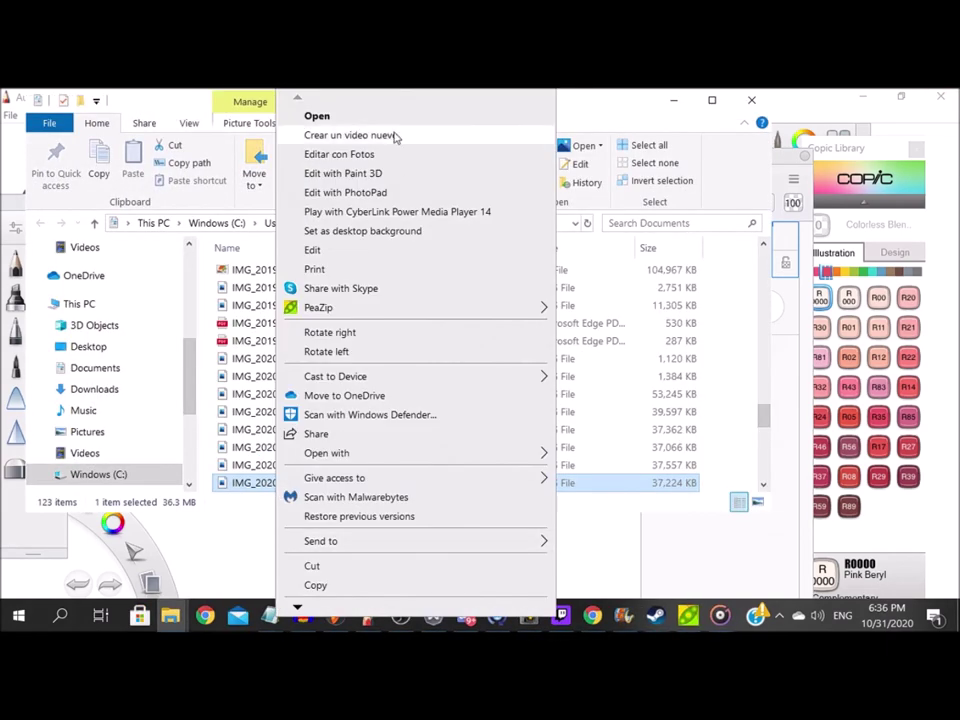
mouse_move(450, 463)
left_click(604, 407)
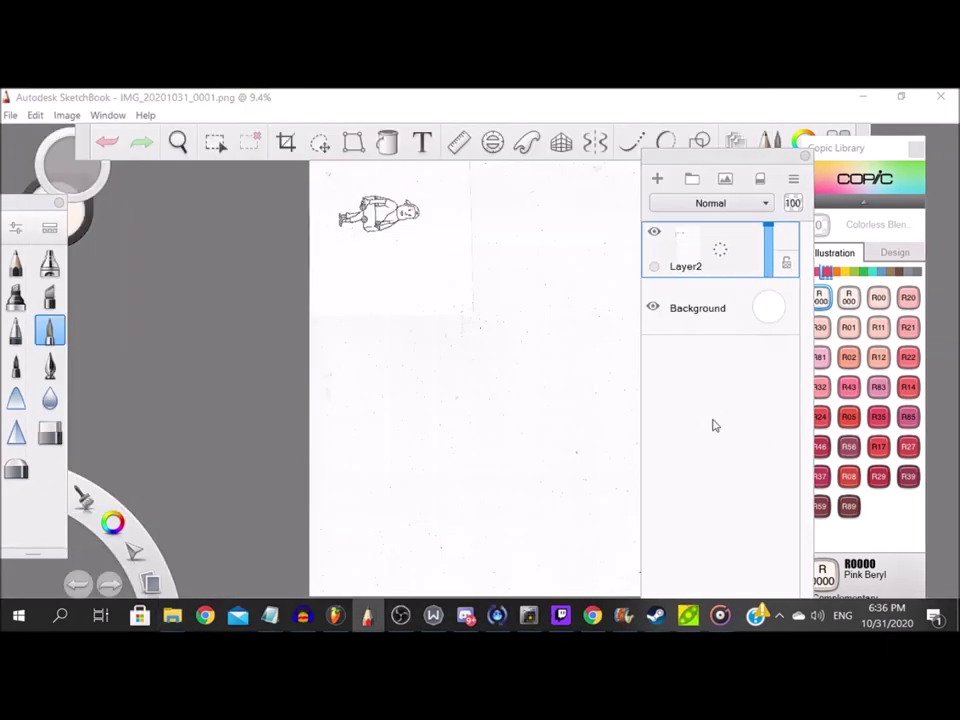
Crop the canvas around the sideways figure to about 1579 by 888 px.
scroll(390, 227, "up", 4)
left_click(286, 142)
left_click_drag(496, 408, 303, 299)
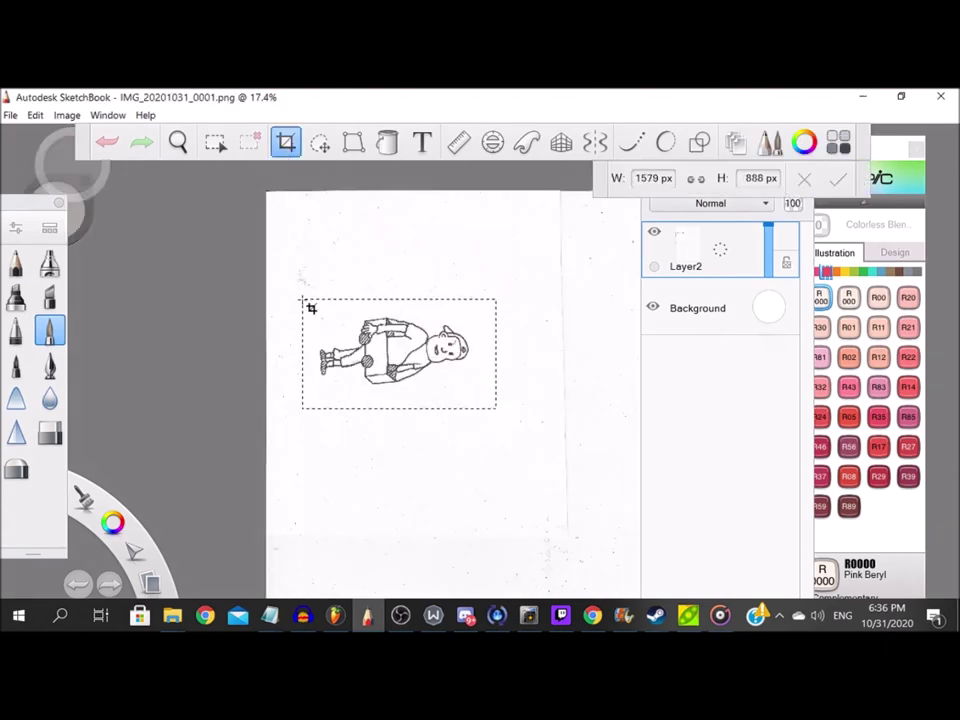
key("Return")
Rotate the cropped image three times so the figure stands upright.
left_click(67, 115)
left_click(124, 242)
left_click(67, 115)
left_click(124, 242)
left_click(67, 115)
left_click(111, 242)
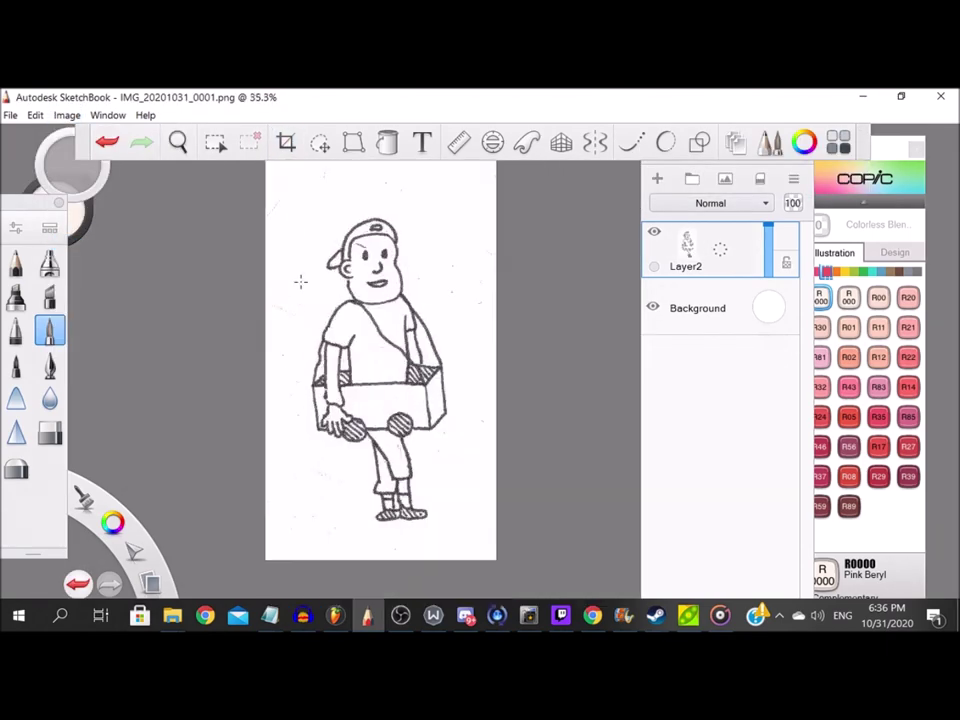
Add a new layer above the scan and set up the Paintbrush with Steady Stroke in Copic 110 Special Black.
left_click(657, 179)
left_click(631, 142)
double_click(48, 334)
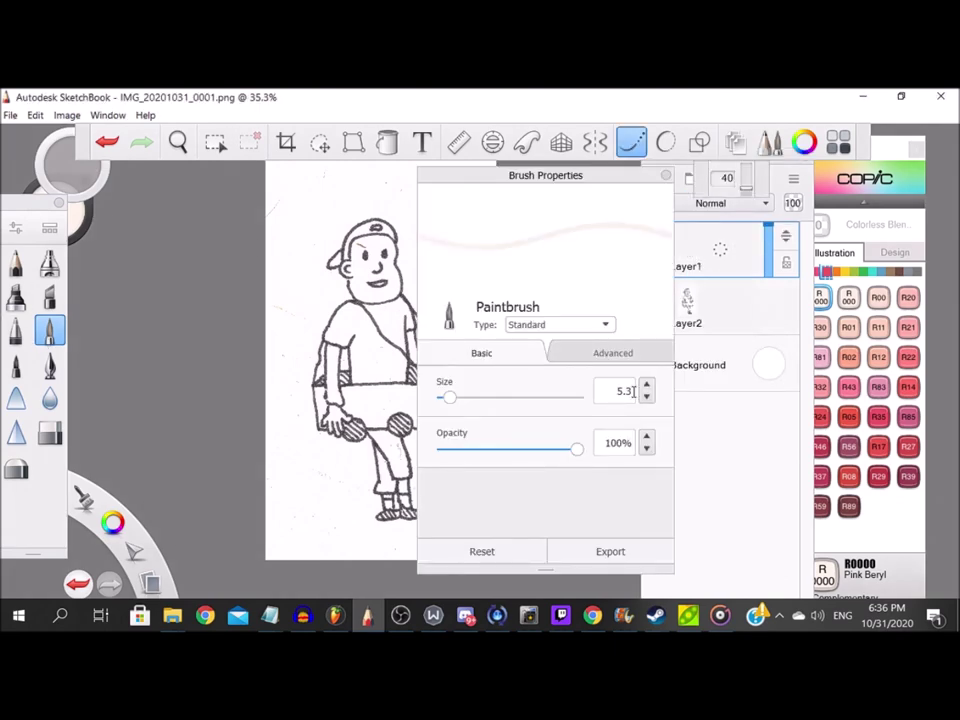
key("ctrl+b")
scroll(369, 237, "up", 10)
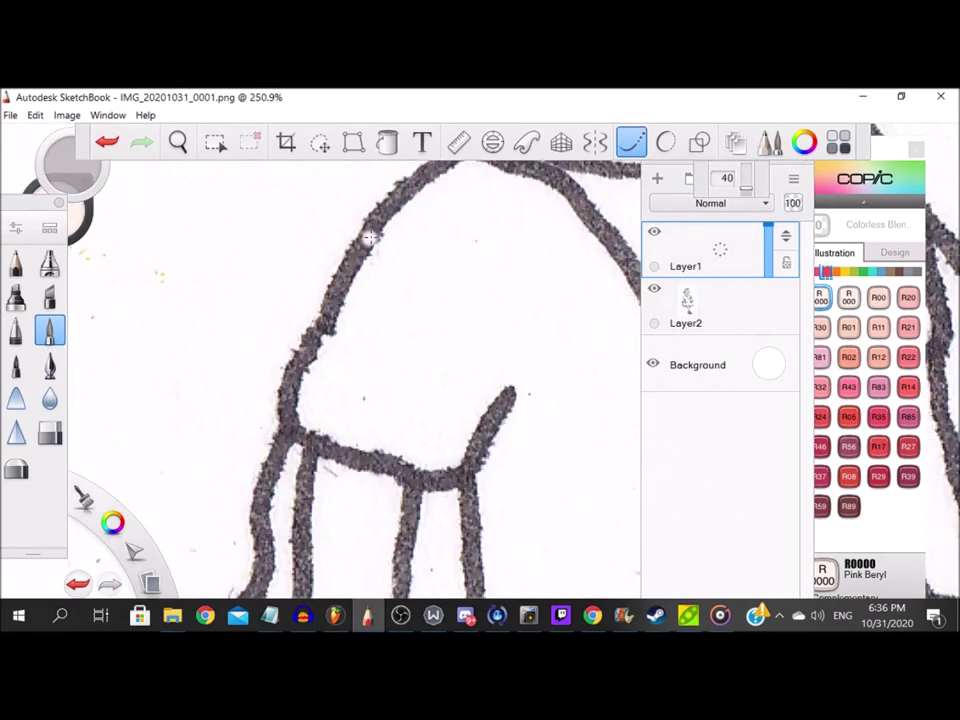
left_click(917, 272)
left_click(908, 447)
Trace the shoulder, short sleeve and forearm of the man's arm in front of the box.
left_click_drag(485, 206, 441, 313)
mouse_move(510, 286)
left_mouse_down()
mouse_move(402, 256)
mouse_move(297, 381)
mouse_move(253, 461)
mouse_move(321, 561)
mouse_move(460, 505)
left_mouse_up()
scroll(424, 408, "down", 4)
scroll(424, 408, "down", 7)
scroll(375, 465, "up", 10)
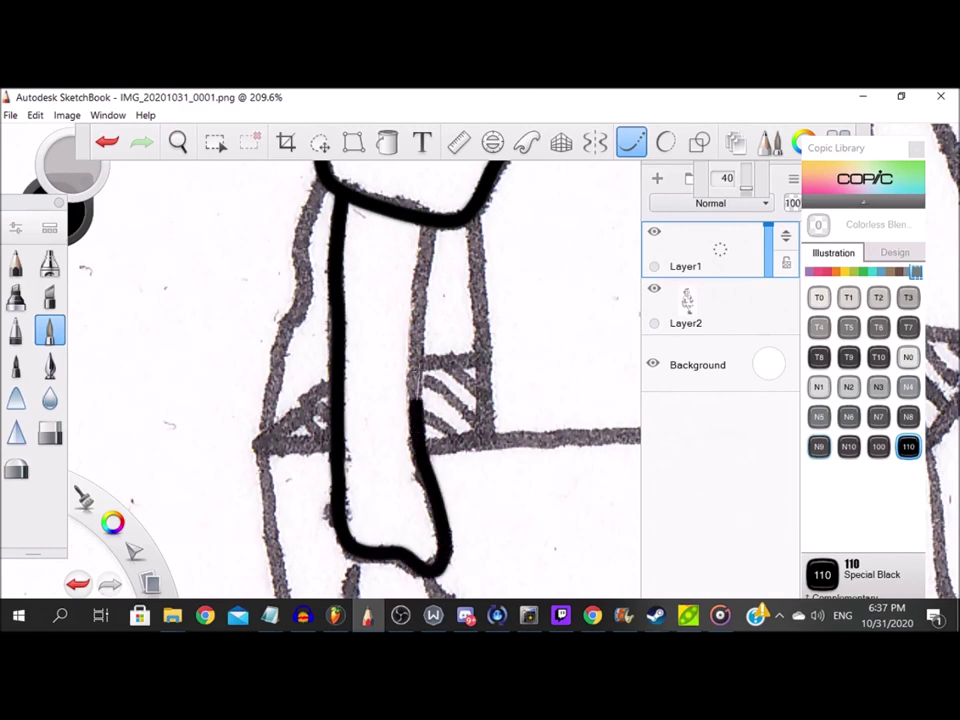
Trace the hand below the forearm, including its fingers, thumb and both sides of the wrist.
scroll(302, 258, "down", 1)
scroll(302, 258, "up", 3)
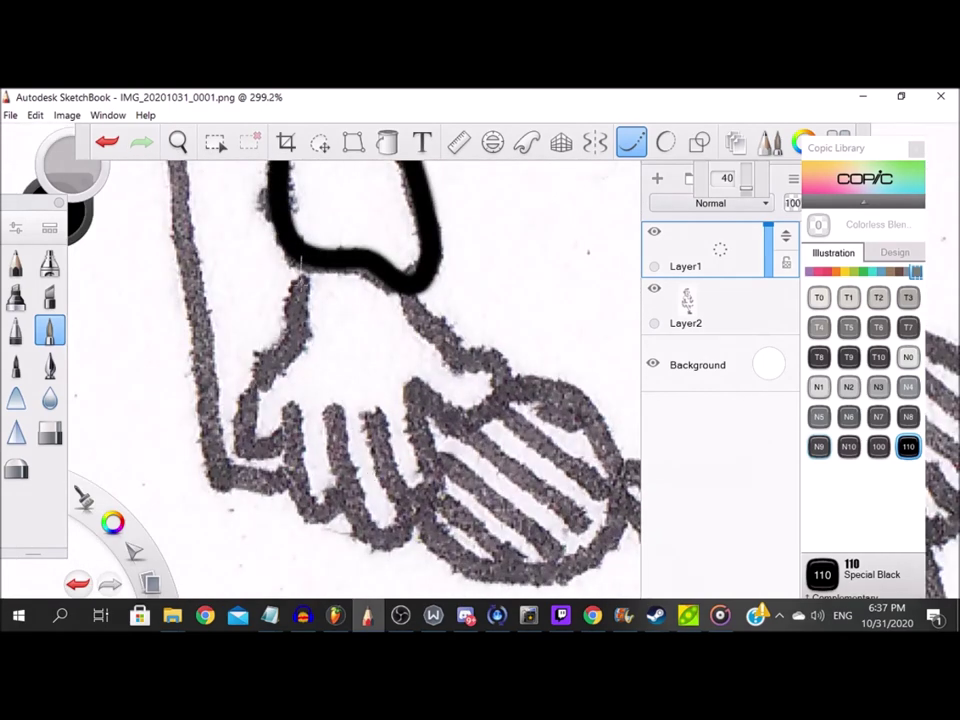
mouse_move(270, 366)
left_mouse_down()
mouse_move(250, 406)
mouse_move(272, 455)
left_mouse_up()
mouse_move(335, 527)
left_mouse_down()
mouse_move(350, 481)
mouse_move(327, 402)
mouse_move(354, 515)
mouse_move(394, 537)
mouse_move(403, 495)
left_mouse_up()
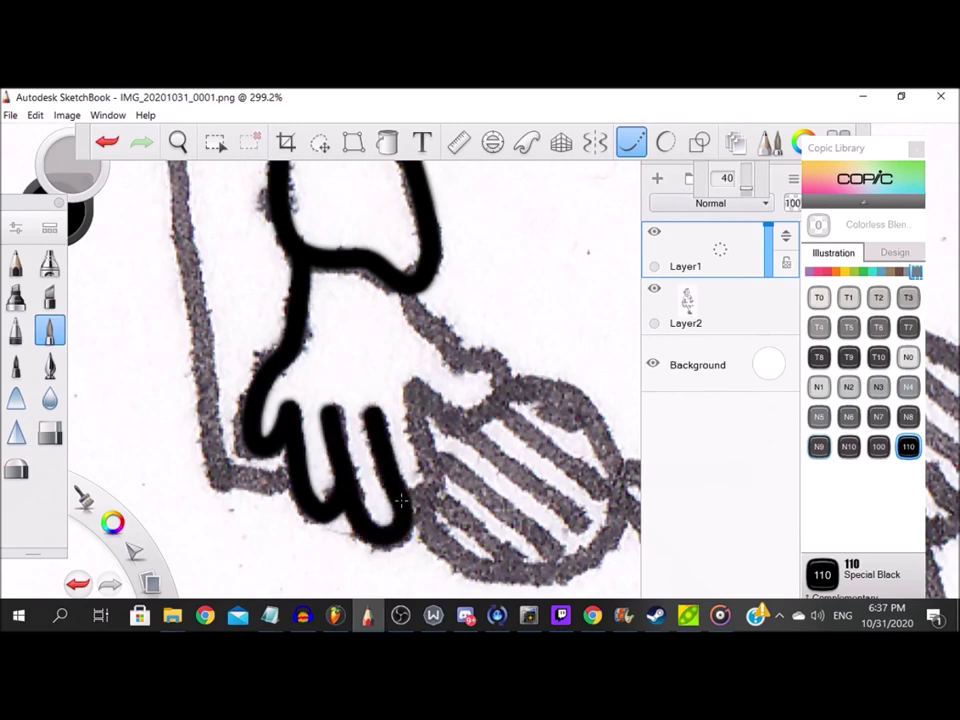
left_click_drag(438, 460, 413, 392)
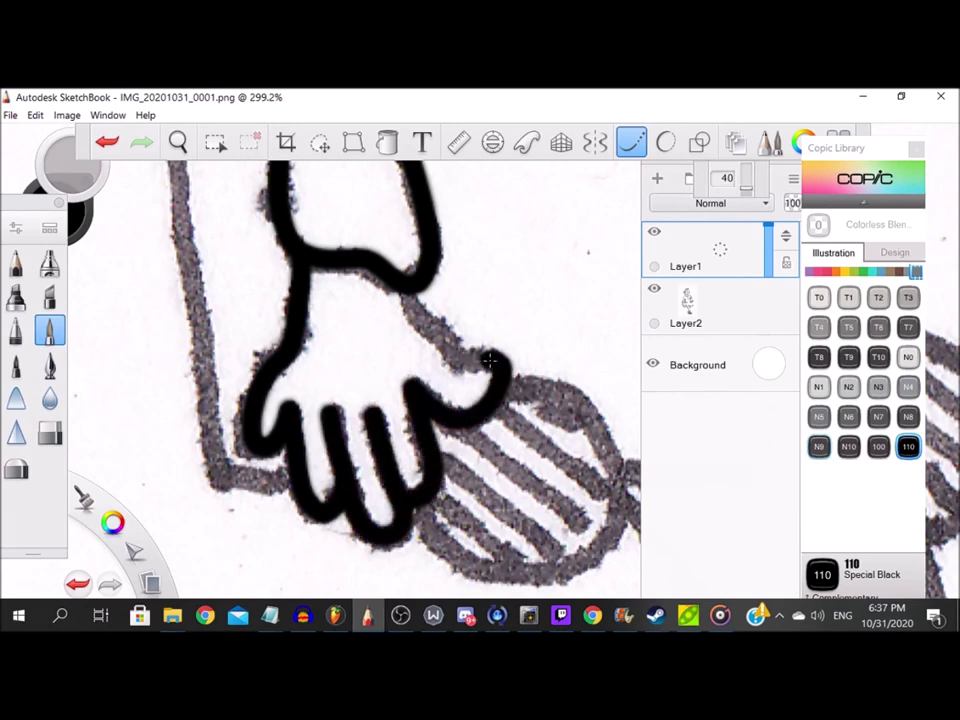
left_click_drag(420, 325, 406, 288)
Trace the strap behind the front arm and the adjoining side, bottom corner and short top edge of the box.
scroll(410, 381, "down", 6)
scroll(398, 265, "up", 5)
scroll(412, 390, "down", 5)
scroll(380, 355, "up", 1)
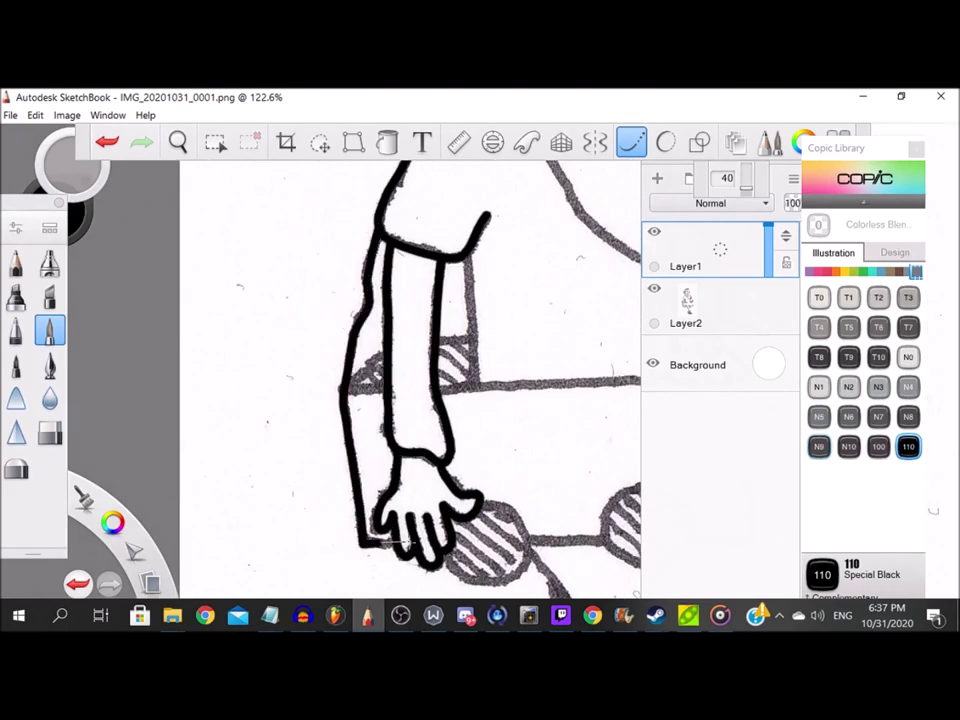
scroll(370, 363, "up", 5)
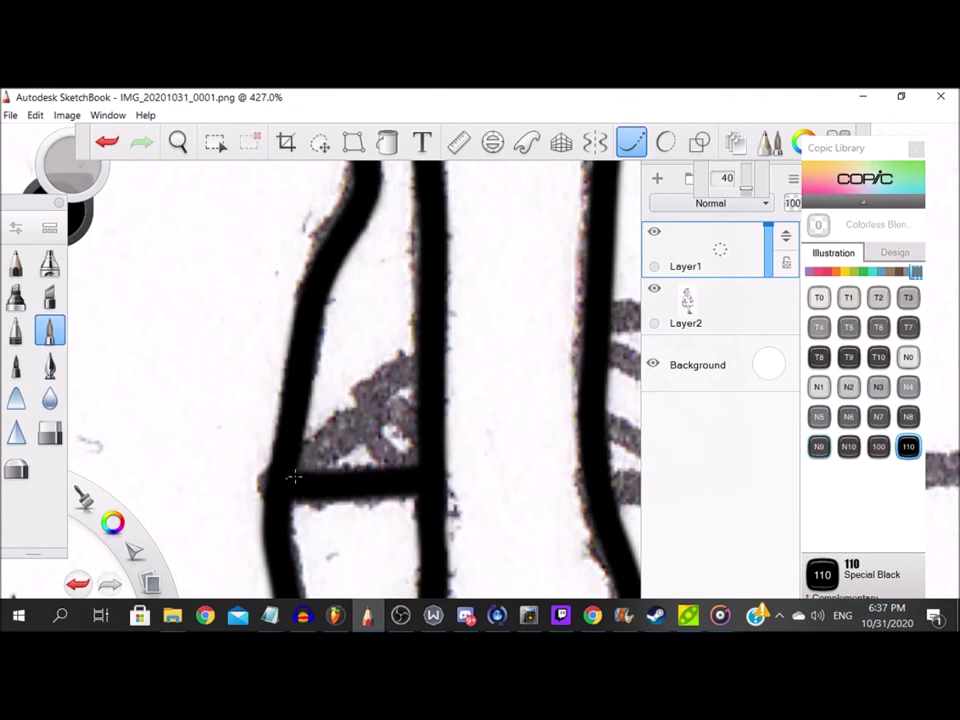
Trace the hatched parts of the box opening on both sides of the forearm and the torso line above.
left_click_drag(293, 477, 428, 347)
scroll(396, 396, "down", 2)
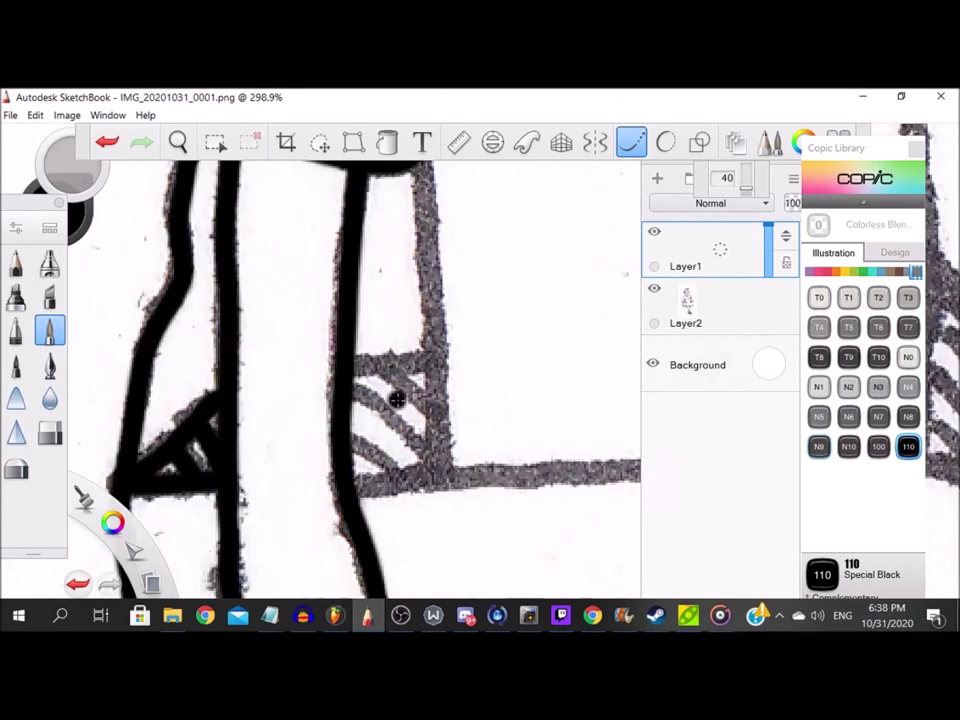
scroll(332, 345, "up", 2)
mouse_move(335, 345)
left_mouse_down()
mouse_move(483, 334)
mouse_move(451, 363)
mouse_move(457, 527)
mouse_move(383, 517)
mouse_move(312, 522)
left_mouse_up()
left_click_drag(377, 490, 416, 508)
left_click_drag(330, 381, 453, 493)
left_click_drag(392, 358, 445, 416)
scroll(392, 373, "down", 3)
scroll(406, 264, "up", 2)
left_click_drag(406, 270, 420, 476)
scroll(420, 470, "down", 4)
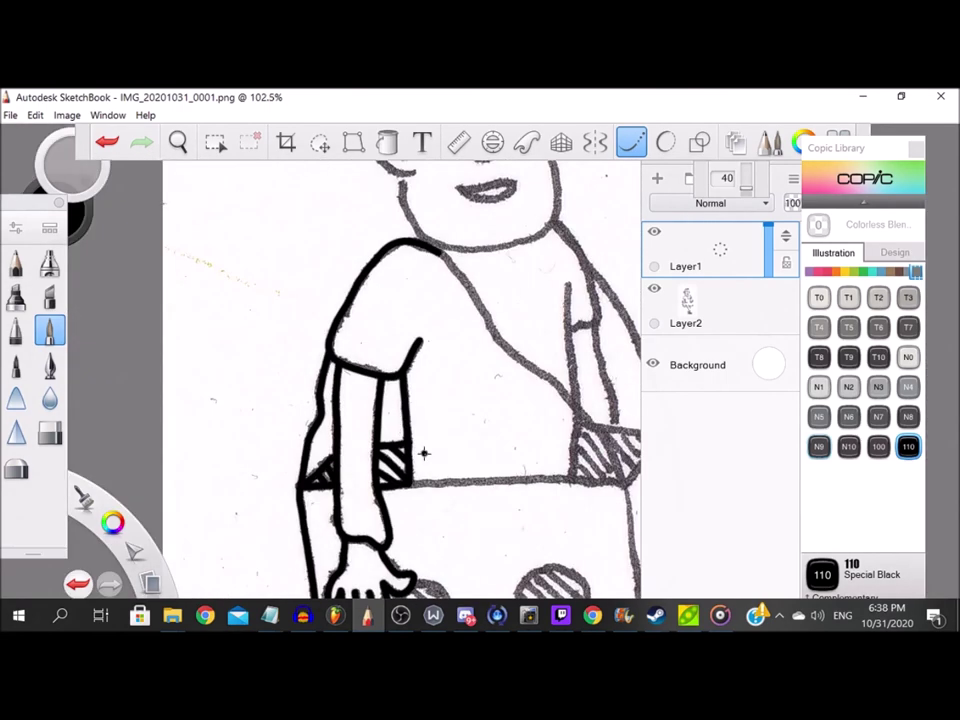
Outline the wheel beside the hand and trace its diagonal stripes, undoing one misdrawn stroke.
scroll(282, 437, "up", 4)
scroll(282, 440, "up", 2)
mouse_move(282, 440)
left_mouse_down()
mouse_move(363, 483)
mouse_move(438, 478)
mouse_move(508, 428)
mouse_move(493, 328)
mouse_move(345, 268)
left_mouse_up()
left_click_drag(340, 416, 390, 465)
left_click_drag(299, 335, 446, 468)
left_click(107, 142)
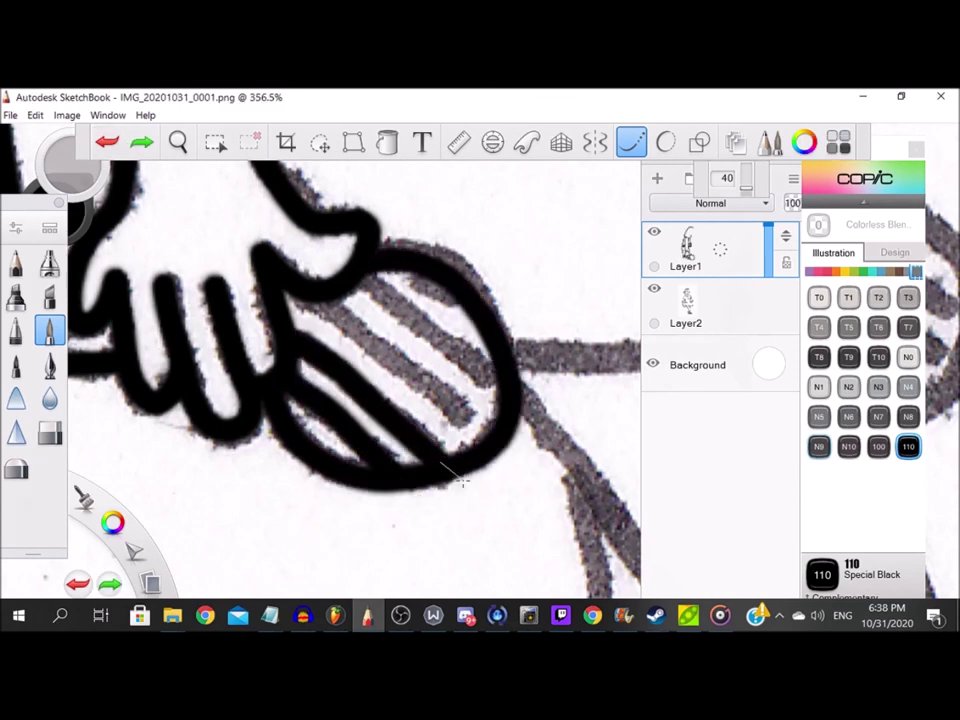
left_click_drag(312, 305, 468, 421)
left_click_drag(367, 276, 528, 415)
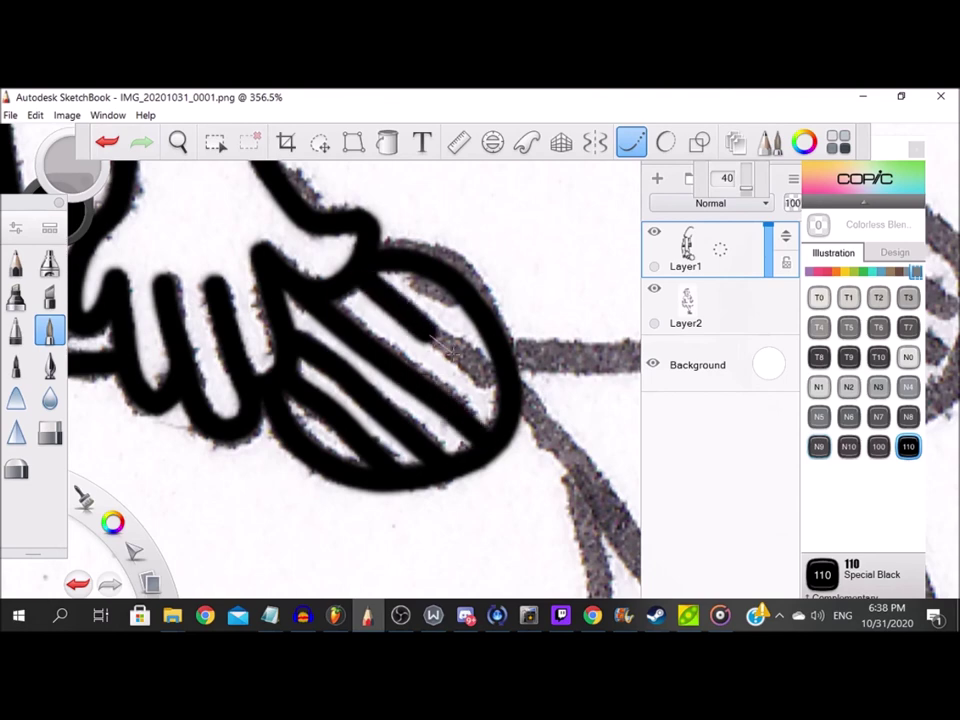
left_click_drag(401, 253, 508, 347)
Trace the box's bottom edge between the wheels, then outline the second wheel and its diagonal stripes.
scroll(455, 318, "down", 5)
scroll(455, 319, "up", 5)
left_click_drag(200, 339, 429, 345)
scroll(429, 345, "up", 1)
mouse_move(296, 245)
left_mouse_down()
mouse_move(216, 319)
mouse_move(205, 470)
mouse_move(400, 527)
mouse_move(492, 360)
mouse_move(290, 268)
mouse_move(470, 400)
left_mouse_up()
mouse_move(265, 300)
left_mouse_down()
mouse_move(347, 364)
mouse_move(399, 458)
left_mouse_up()
left_click_drag(225, 322, 450, 503)
left_click_drag(206, 379, 388, 521)
scroll(388, 521, "up", 1)
mouse_move(266, 398)
left_mouse_down()
mouse_move(505, 398)
mouse_move(482, 171)
mouse_move(508, 514)
left_mouse_up()
Trace the box's end panel: the bottom edge past the second wheel, the front corner, slanted base and far vertical edge.
scroll(465, 189, "down", 2)
scroll(508, 514, "down", 3)
scroll(598, 560, "up", 4)
mouse_move(617, 386)
left_mouse_down()
mouse_move(555, 463)
mouse_move(432, 576)
left_mouse_up()
scroll(409, 520, "down", 3)
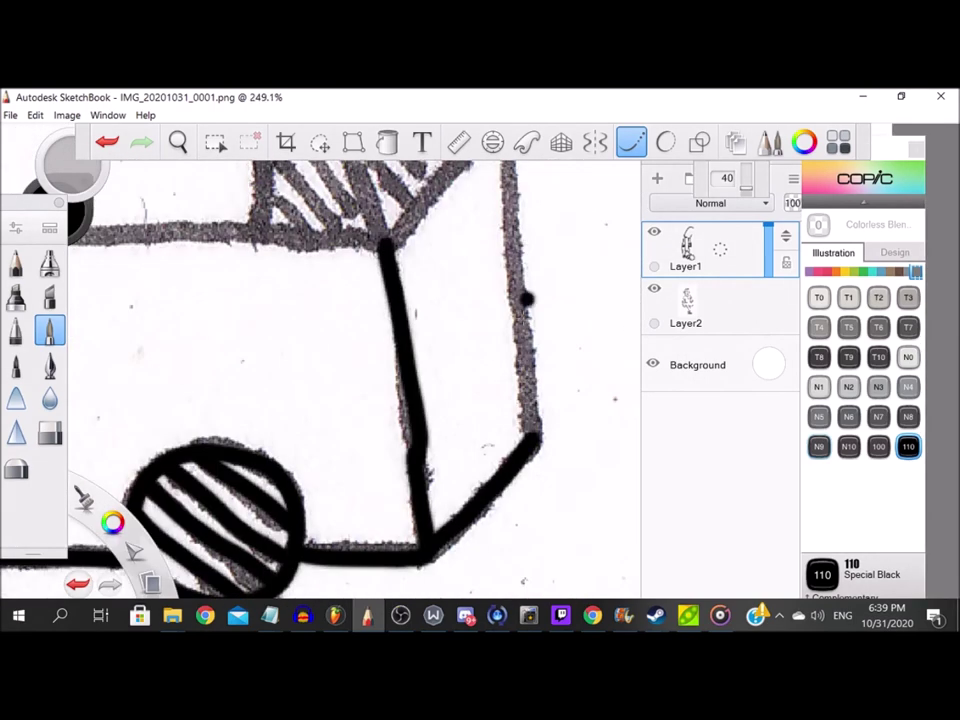
scroll(527, 234, "down", 1)
left_click_drag(494, 257, 501, 372)
Outline the hatched corner of the box opening beside the far arm.
scroll(468, 270, "up", 5)
mouse_move(294, 499)
left_mouse_down()
mouse_move(426, 335)
mouse_move(535, 240)
left_mouse_up()
scroll(410, 340, "down", 5)
scroll(355, 325, "up", 3)
mouse_move(225, 242)
left_mouse_down()
mouse_move(459, 284)
mouse_move(568, 270)
left_mouse_up()
mouse_move(224, 240)
left_mouse_down()
mouse_move(208, 318)
mouse_move(214, 440)
mouse_move(311, 446)
mouse_move(369, 414)
left_mouse_up()
scroll(197, 415, "up", 1)
Trace the diagonal hatching inside the box opening's corner beside the far arm.
left_click_drag(198, 415, 262, 472)
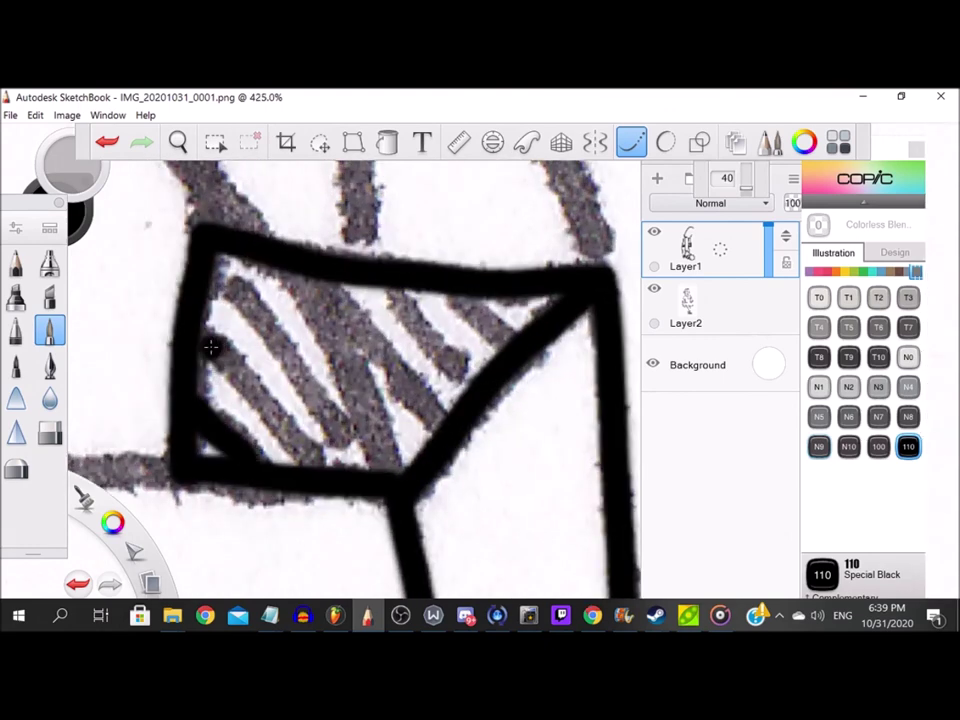
left_click_drag(208, 340, 330, 474)
left_click_drag(222, 262, 388, 478)
left_click_drag(338, 284, 442, 426)
mouse_move(390, 292)
left_mouse_down()
mouse_move(452, 380)
mouse_move(482, 394)
left_mouse_up()
left_click_drag(452, 298, 516, 362)
scroll(270, 281, "up", 1)
left_click_drag(298, 266, 395, 460)
left_click_drag(274, 316, 318, 402)
scroll(414, 514, "down", 1)
Trace the diagonal strap across the chest from the shoulder down to the box opening.
mouse_move(130, 190)
left_mouse_down()
mouse_move(289, 300)
mouse_move(417, 432)
left_mouse_up()
scroll(205, 231, "down", 3)
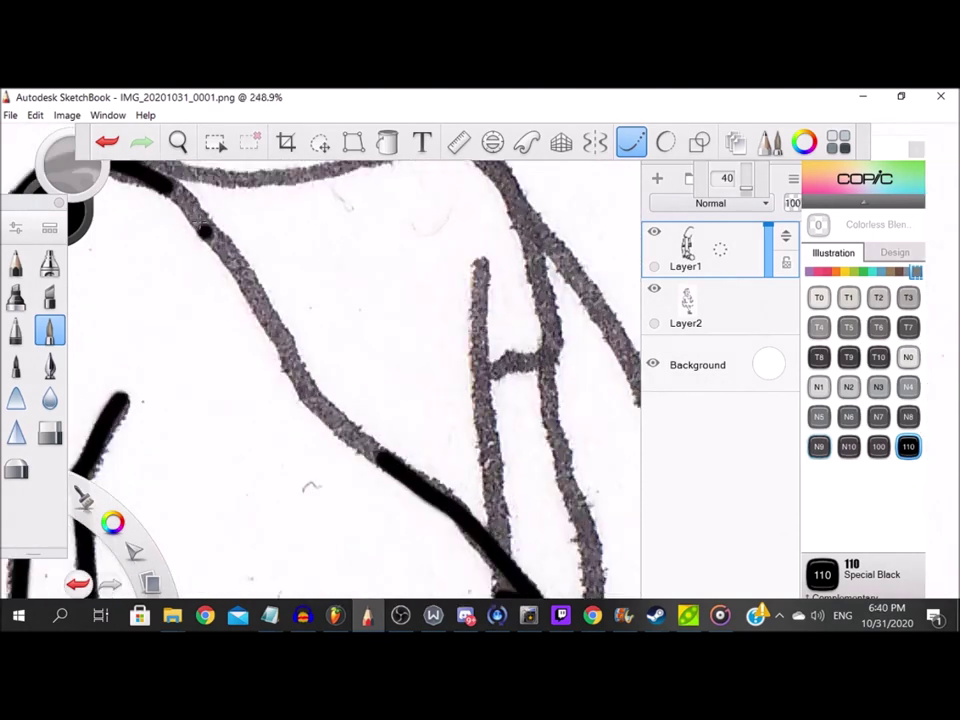
left_click_drag(245, 275, 312, 395)
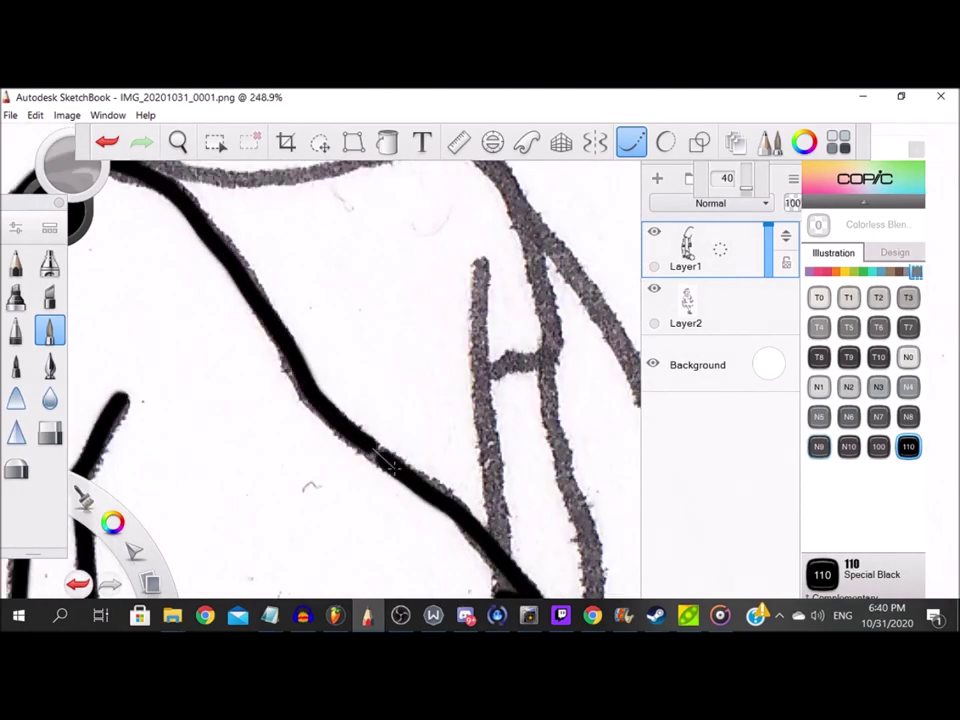
left_click_drag(393, 467, 412, 477)
scroll(450, 457, "down", 1)
Trace the far arm with its inner line, sleeve hem and outer contour.
scroll(459, 453, "up", 1)
left_click_drag(375, 247, 403, 556)
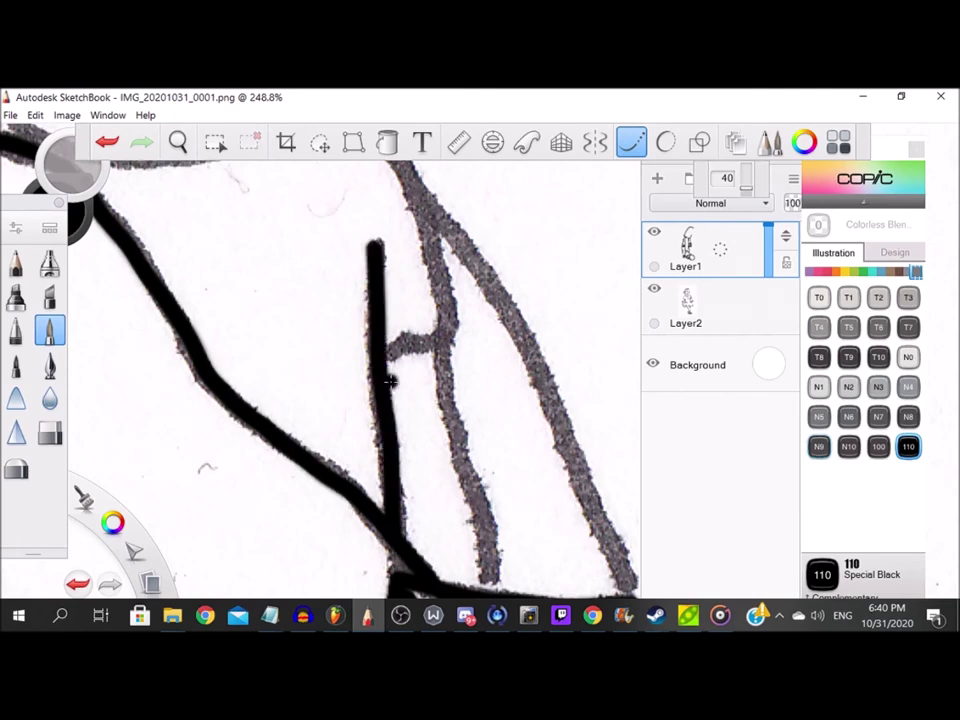
left_click_drag(473, 487, 489, 587)
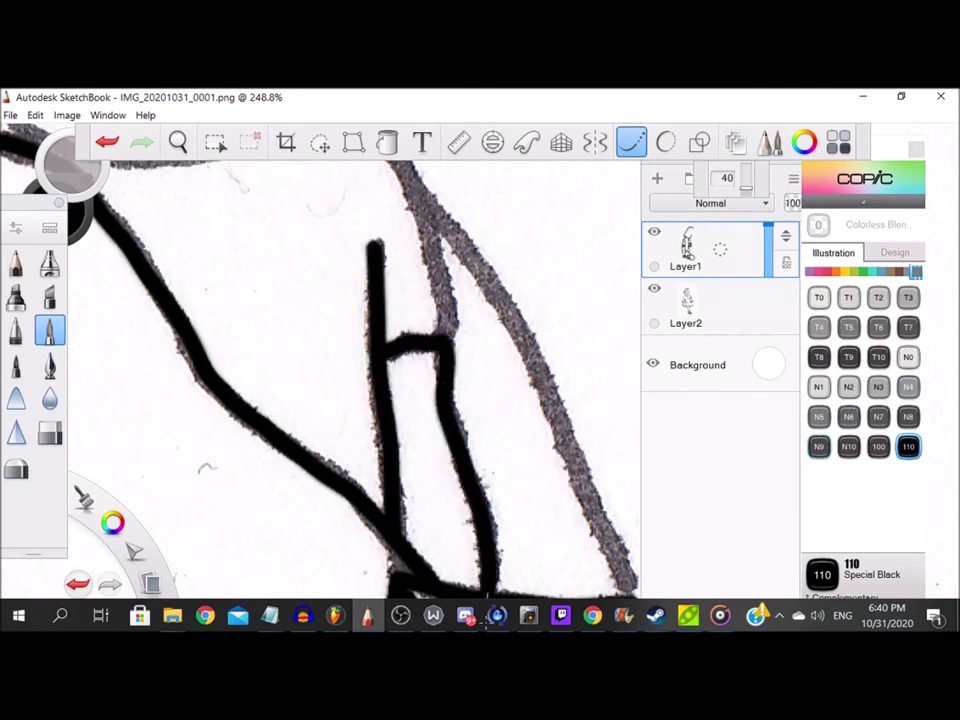
scroll(452, 387, "up", 2)
left_click_drag(451, 385, 452, 387)
mouse_move(402, 333)
left_mouse_down()
mouse_move(467, 502)
mouse_move(467, 527)
left_mouse_up()
Trace the curve under the chin and the long top edge of the box's front panel.
scroll(350, 373, "down", 3)
scroll(233, 282, "up", 4)
mouse_move(148, 430)
left_mouse_down()
mouse_move(279, 439)
mouse_move(460, 364)
left_mouse_up()
scroll(561, 446, "down", 5)
scroll(119, 487, "up", 1)
scroll(119, 487, "up", 3)
left_click_drag(132, 444, 536, 439)
Trace the outer strap behind the far arm from the neck down to the box's back corner.
scroll(516, 556, "down", 4)
scroll(401, 376, "up", 5)
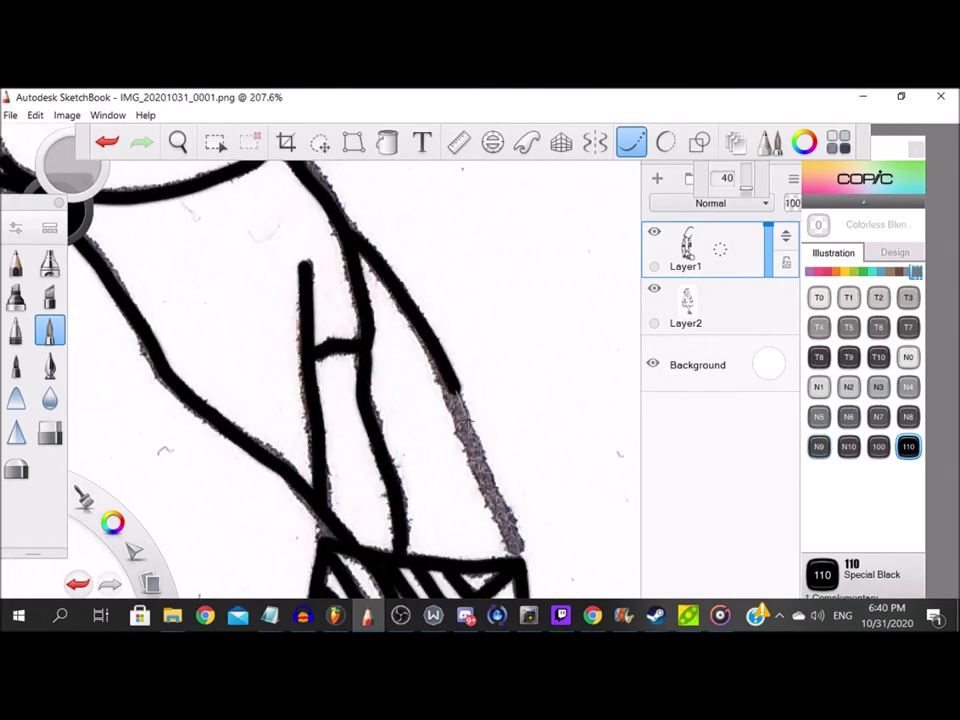
scroll(385, 405, "down", 4)
Trace both trouser legs and their cuffs below the box.
scroll(291, 399, "up", 5)
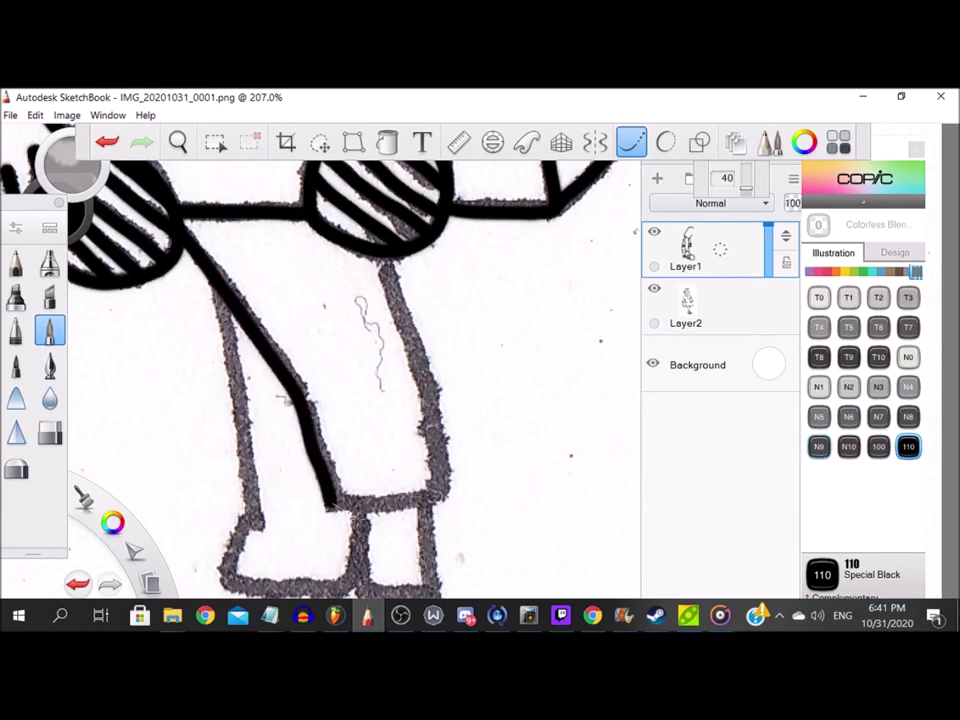
left_click_drag(452, 483, 396, 312)
scroll(281, 444, "down", 2)
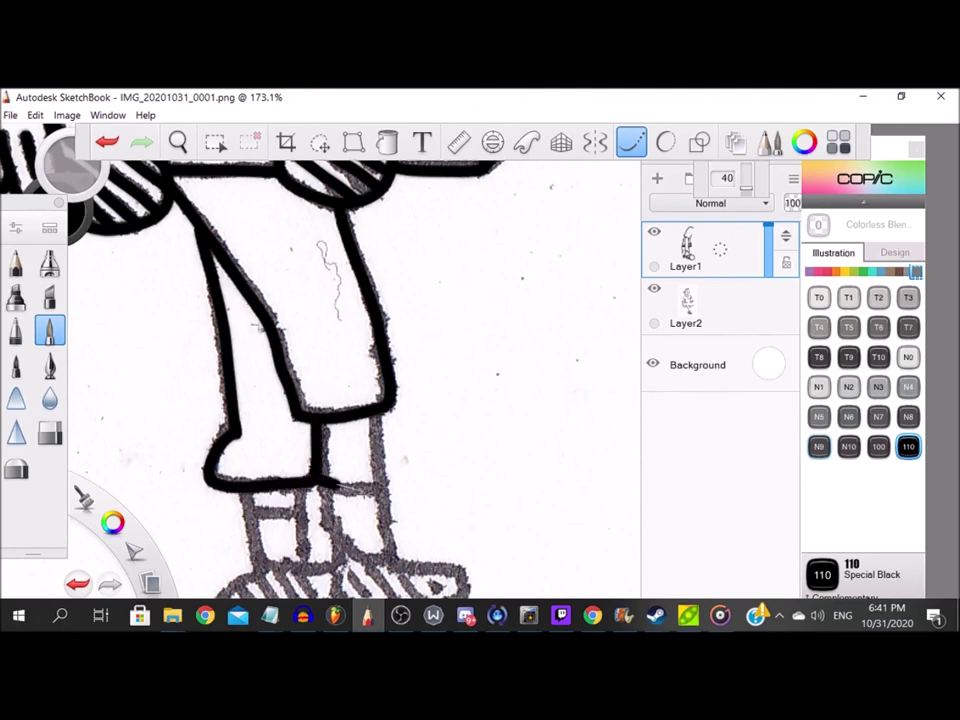
Trace both lower legs and sock lines between the trouser cuffs and the shoes.
scroll(373, 385, "up", 3)
scroll(384, 505, "down", 1)
mouse_move(283, 366)
left_mouse_down()
mouse_move(315, 458)
mouse_move(395, 487)
mouse_move(385, 375)
left_mouse_up()
left_click_drag(145, 405, 240, 405)
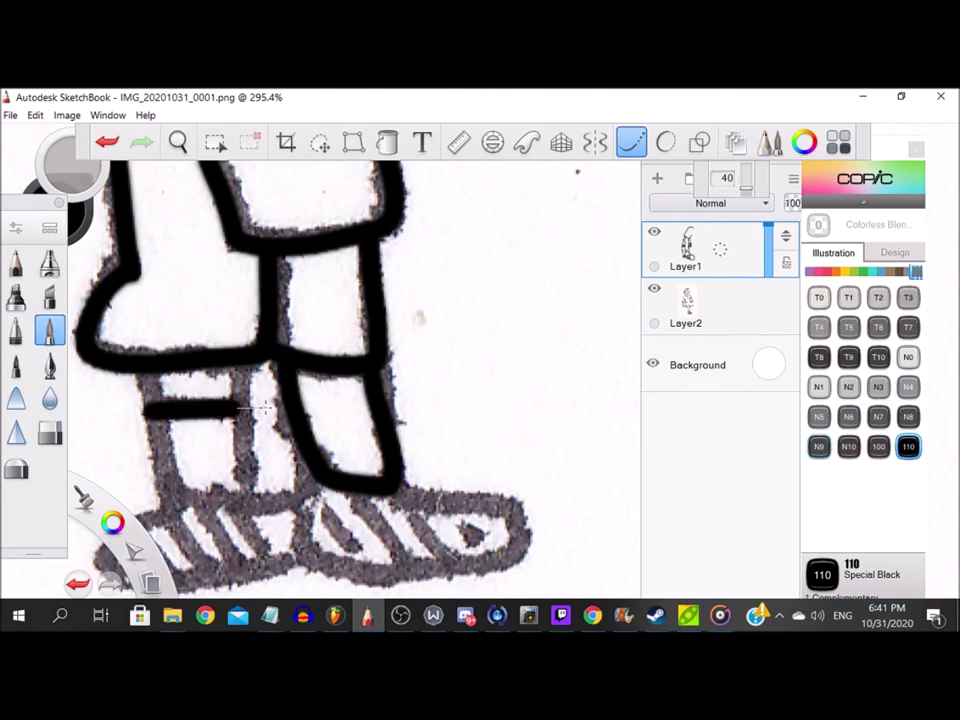
mouse_move(162, 461)
left_mouse_down()
mouse_move(234, 496)
mouse_move(239, 376)
mouse_move(157, 456)
mouse_move(335, 485)
mouse_move(285, 412)
left_mouse_up()
Outline both shoes and trace the diagonal hatching inside them.
scroll(245, 395, "down", 3)
scroll(199, 500, "up", 4)
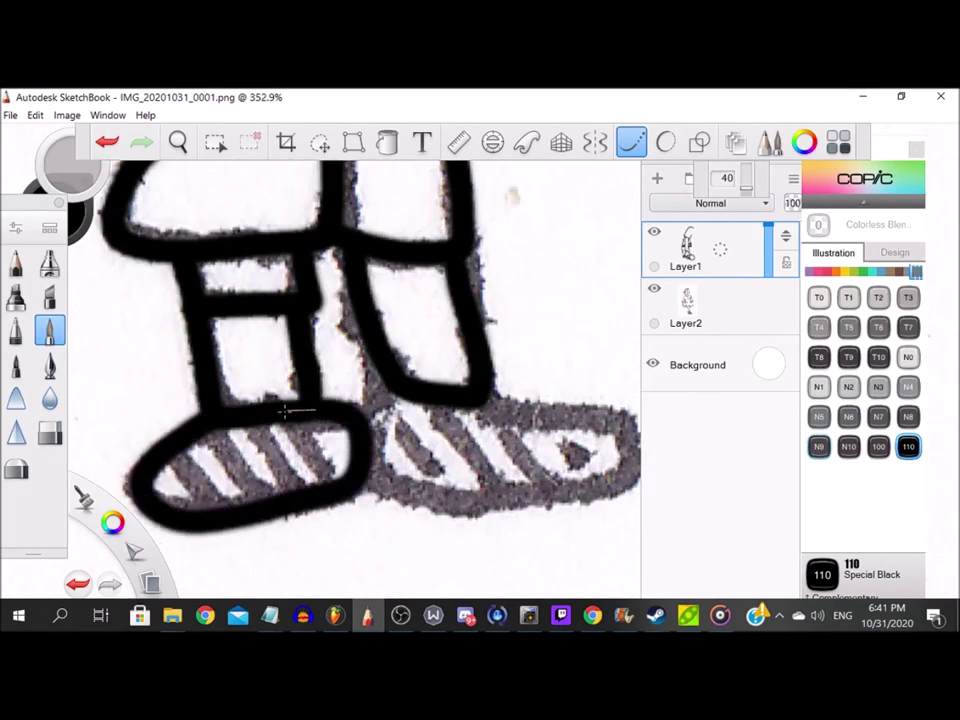
mouse_move(367, 447)
left_mouse_down()
mouse_move(630, 440)
mouse_move(483, 405)
left_mouse_up()
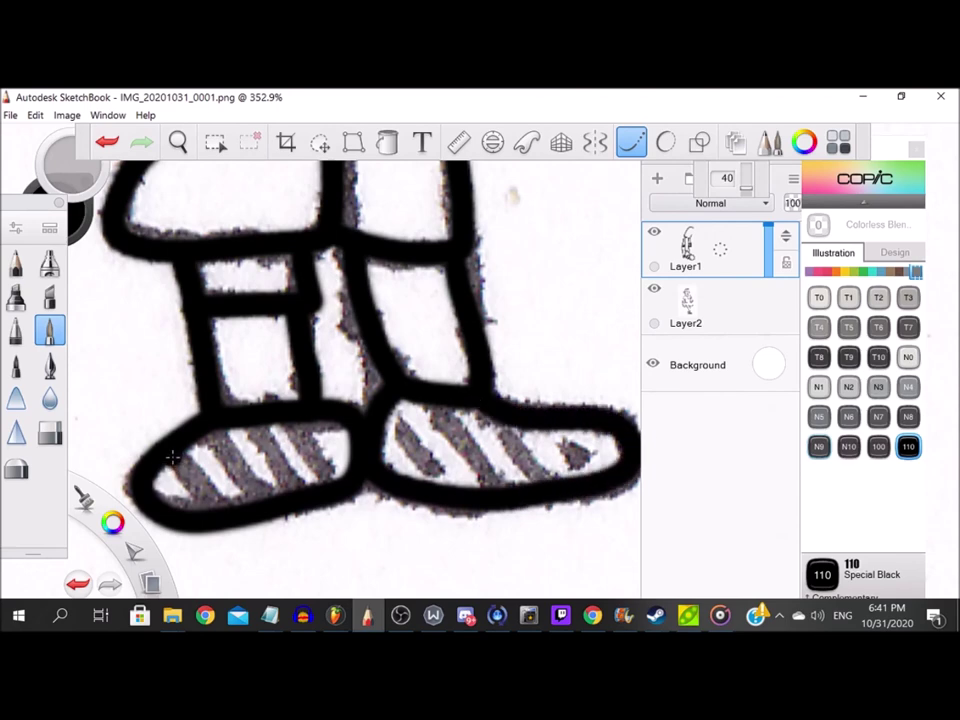
left_click_drag(172, 458, 213, 504)
left_click_drag(208, 433, 267, 507)
left_click_drag(247, 426, 286, 492)
left_click_drag(294, 430, 333, 481)
left_click_drag(394, 408, 438, 480)
left_click_drag(439, 413, 495, 502)
left_click_drag(489, 423, 544, 509)
left_click_drag(545, 430, 594, 482)
Trace the jaw from the chin up to the ear and the ear's outer curve.
scroll(362, 412, "down", 7)
scroll(332, 371, "up", 3)
scroll(326, 448, "up", 3)
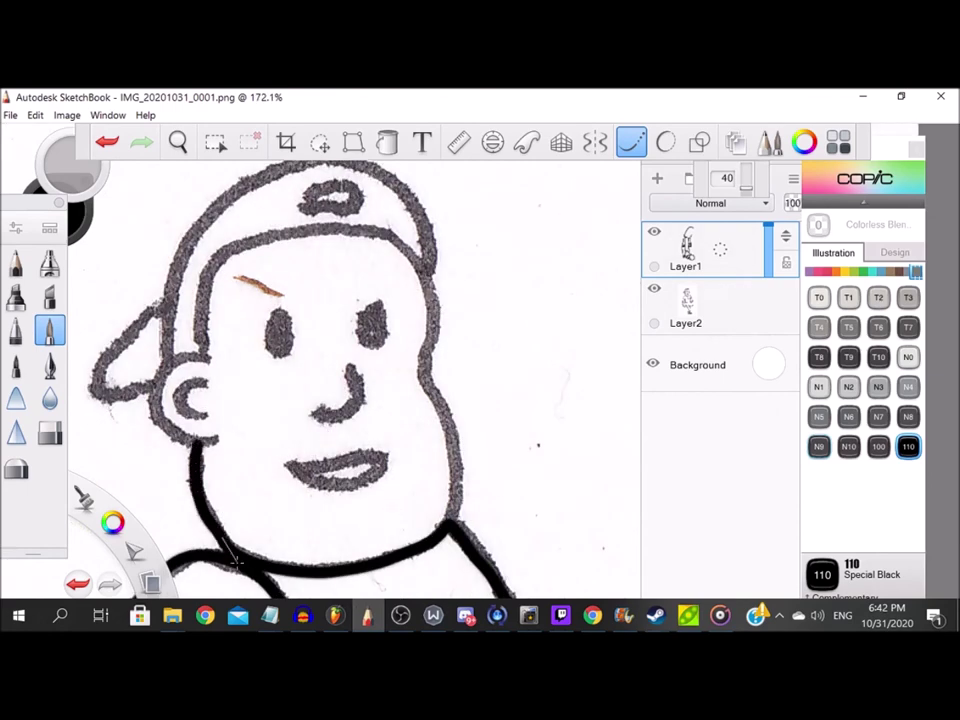
scroll(200, 420, "down", 1)
scroll(150, 400, "up", 4)
mouse_move(348, 333)
left_mouse_down()
mouse_move(235, 430)
mouse_move(368, 513)
left_mouse_up()
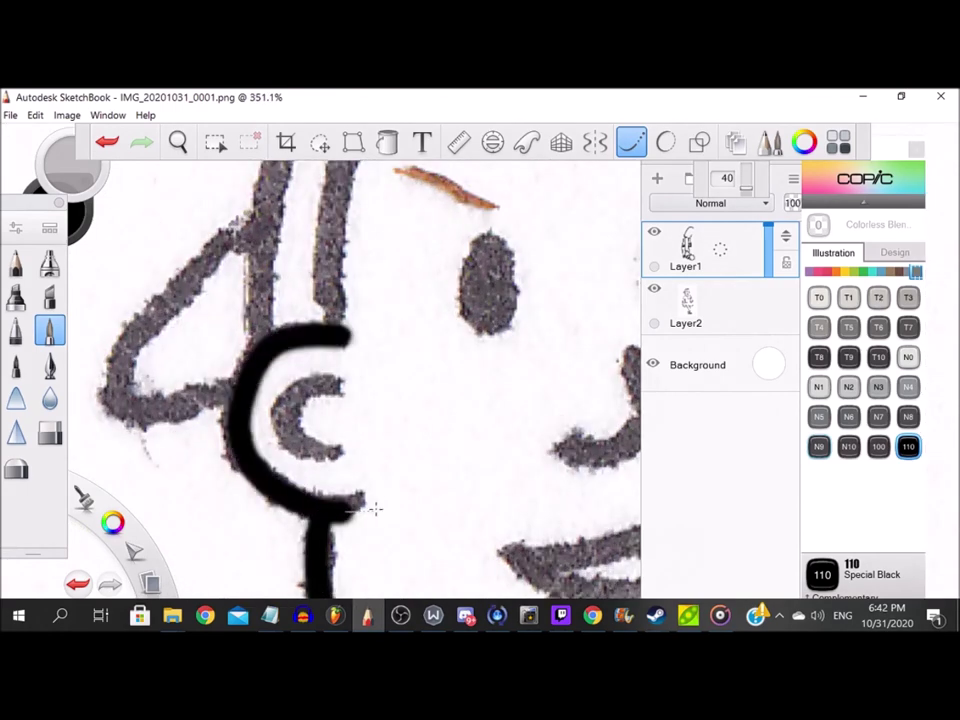
Trace the inner ear, the cap's lower rim across the forehead and the far side of the face.
scroll(330, 390, "down", 3)
scroll(325, 330, "up", 2)
mouse_move(515, 264)
left_mouse_down()
mouse_move(340, 303)
mouse_move(298, 482)
left_mouse_up()
scroll(290, 355, "down", 4)
scroll(373, 364, "up", 4)
mouse_move(235, 268)
left_mouse_down()
mouse_move(388, 318)
mouse_move(416, 453)
mouse_move(420, 565)
left_mouse_up()
scroll(405, 430, "down", 4)
scroll(430, 550, "up", 4)
mouse_move(352, 272)
left_mouse_down()
mouse_move(379, 341)
mouse_move(382, 500)
left_mouse_up()
scroll(382, 500, "down", 5)
Trace the cap's crown, the small oval on its front and the backward-pointing brim.
scroll(190, 240, "up", 3)
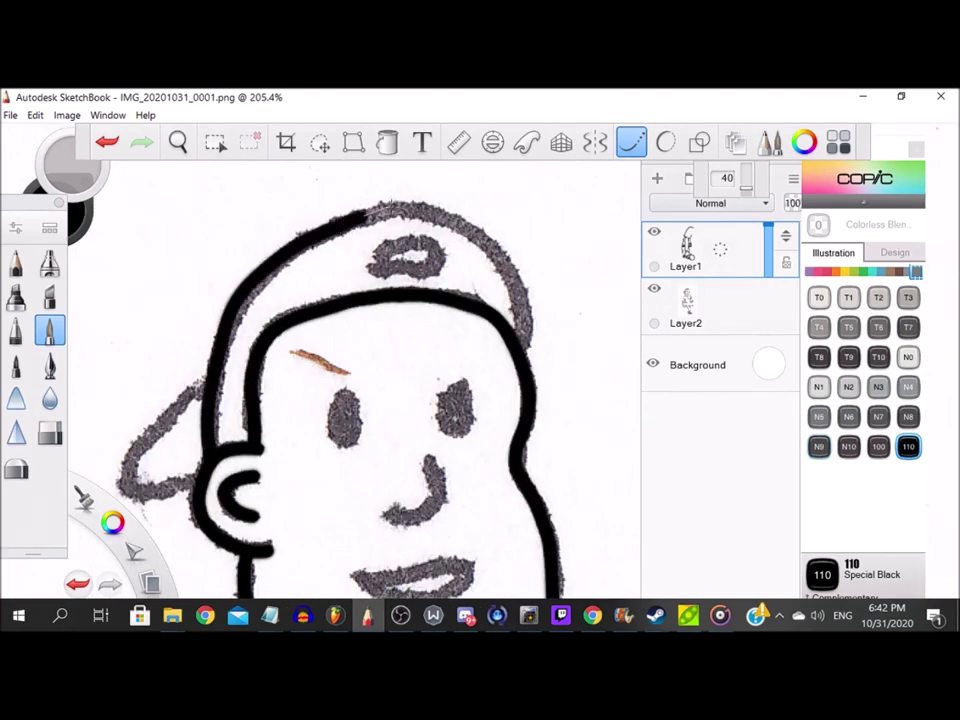
scroll(452, 257, "up", 6)
mouse_move(342, 348)
left_mouse_down()
mouse_move(506, 343)
mouse_move(407, 272)
mouse_move(345, 330)
left_mouse_up()
scroll(380, 325, "down", 6)
scroll(391, 390, "up", 4)
mouse_move(184, 531)
left_mouse_down()
mouse_move(391, 390)
mouse_move(334, 438)
mouse_move(262, 364)
mouse_move(424, 217)
left_mouse_up()
scroll(423, 218, "down", 8)
Fill in both eyes and trace the nose and the mouth.
scroll(205, 215, "up", 6)
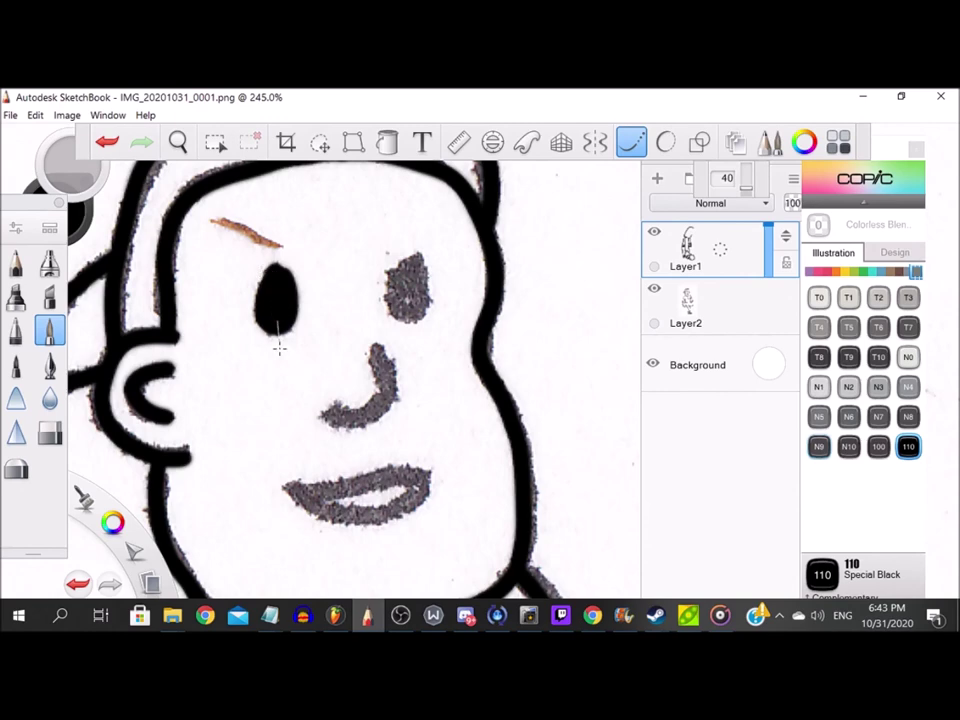
scroll(411, 257, "up", 3)
mouse_move(411, 257)
left_mouse_down()
mouse_move(407, 371)
mouse_move(411, 253)
mouse_move(408, 272)
left_mouse_up()
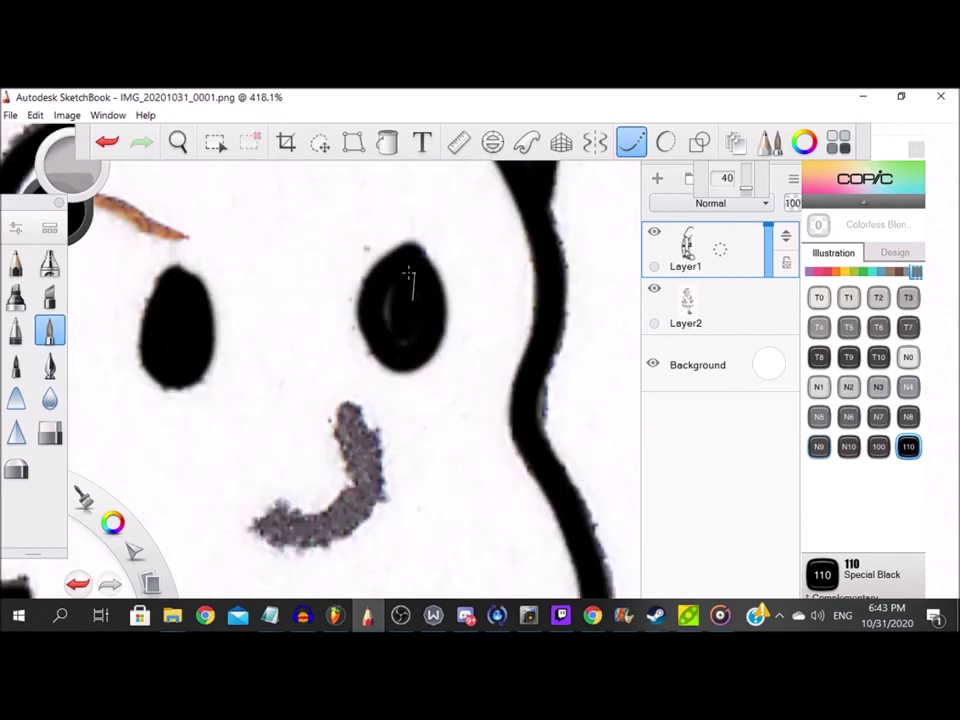
scroll(400, 362, "down", 2)
left_click_drag(398, 340, 382, 290)
mouse_move(278, 465)
left_mouse_down()
mouse_move(440, 440)
mouse_move(330, 470)
mouse_move(443, 429)
mouse_move(439, 418)
left_mouse_up()
Hide the scan's layer and toggle the background's visibility off and on to inspect the whole inked figure.
scroll(420, 442, "down", 6)
left_click_drag(423, 558, 425, 443)
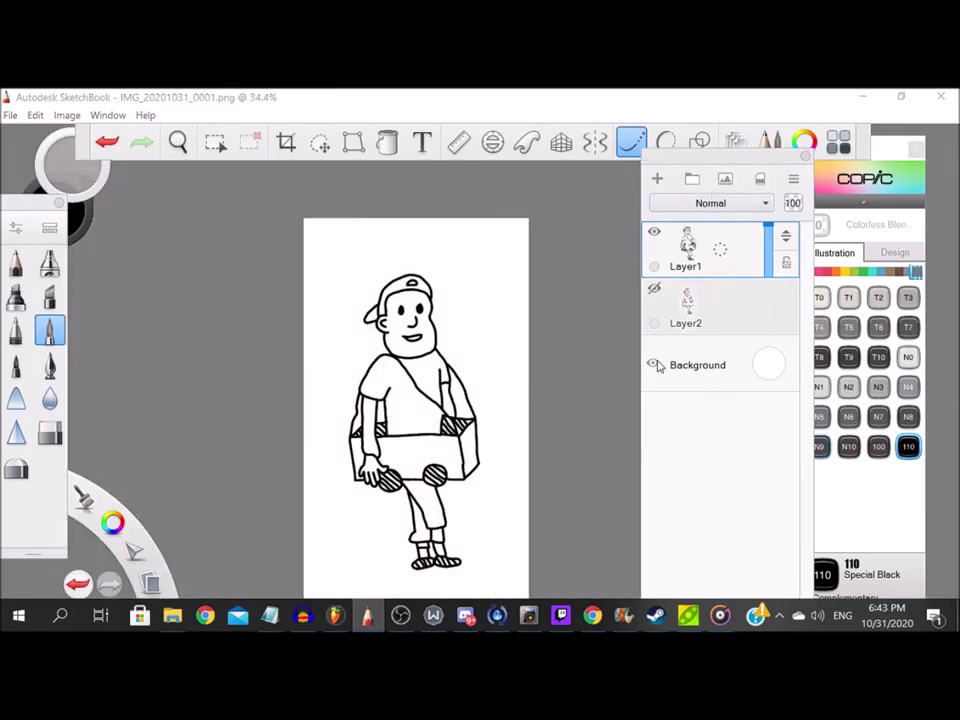
left_click(653, 364)
left_click(653, 364)
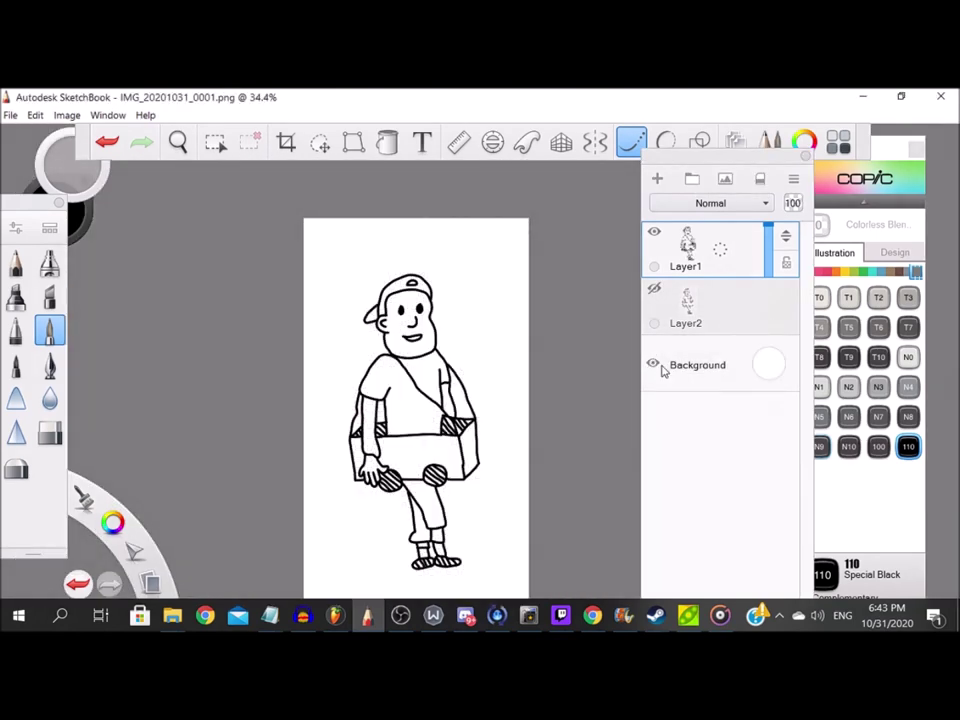